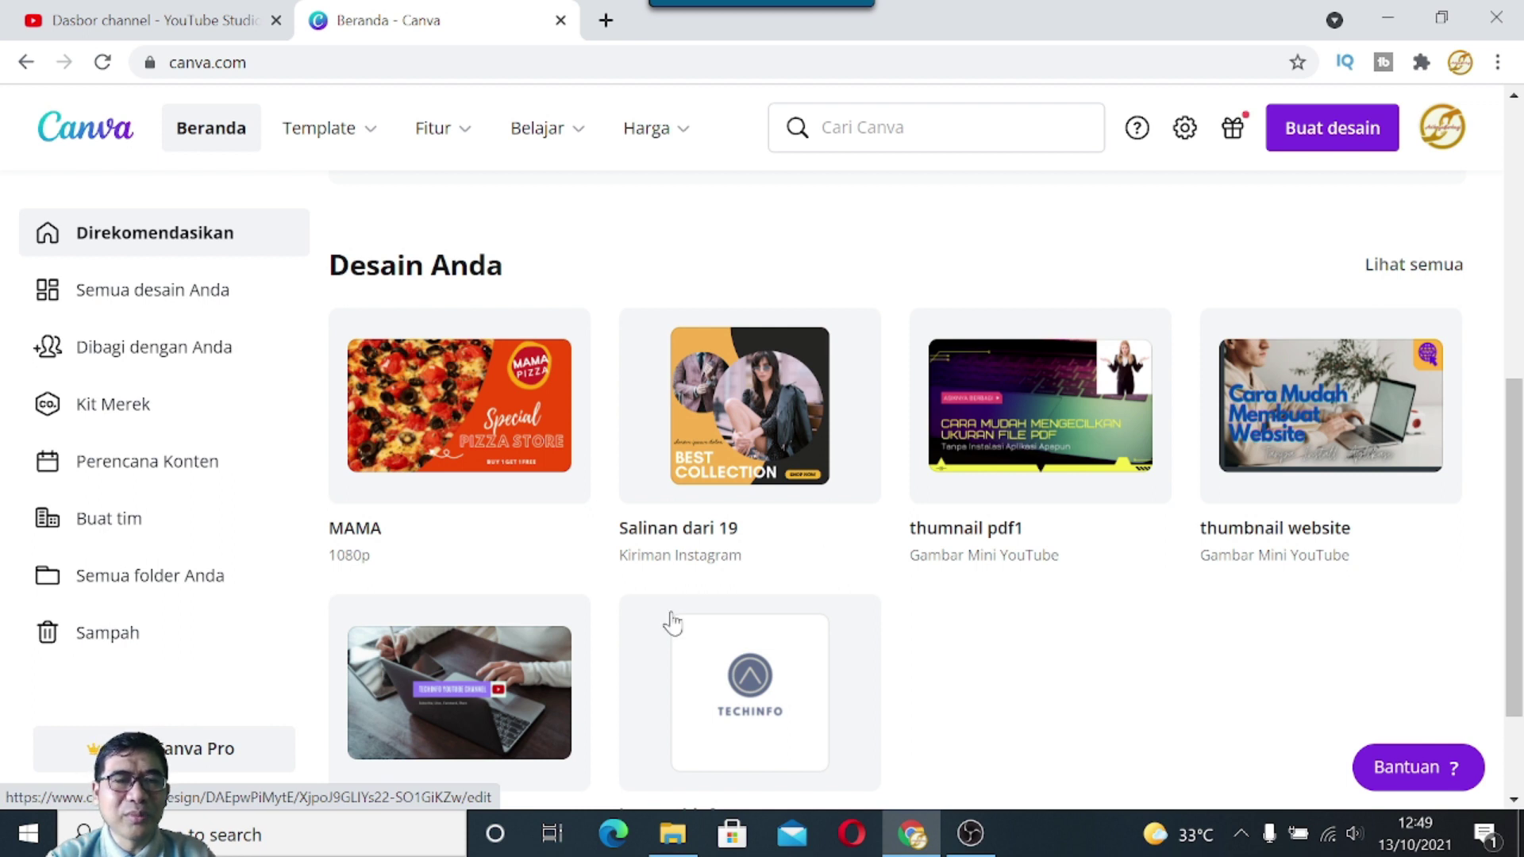
# Step: Open the MAMA pizza video design from the existing designs and play its preview
pyautogui.moveTo(785, 327)
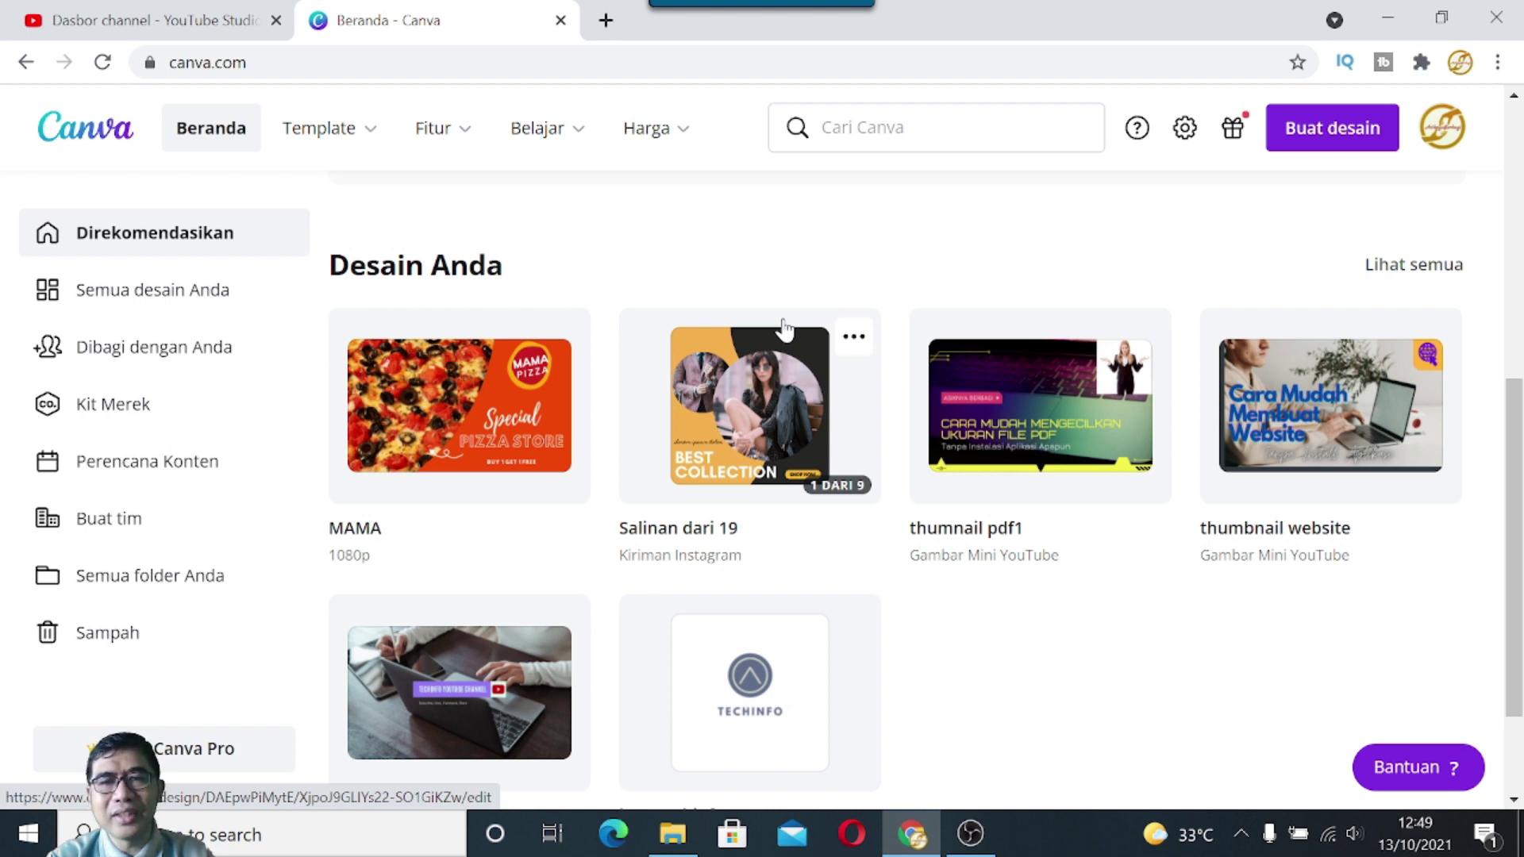
pyautogui.click(282, 61)
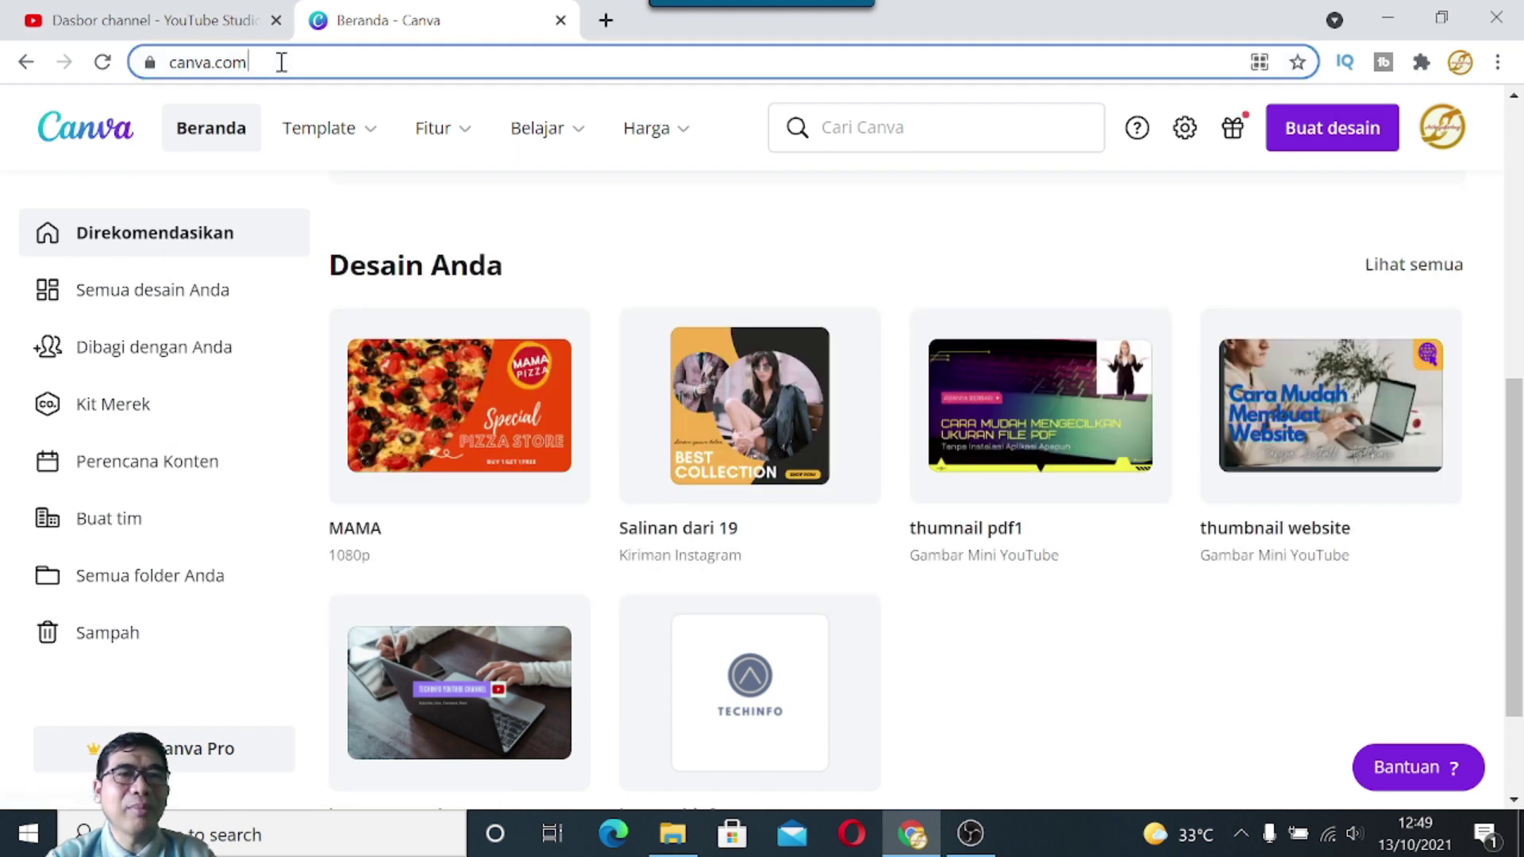
pyautogui.moveTo(325, 127)
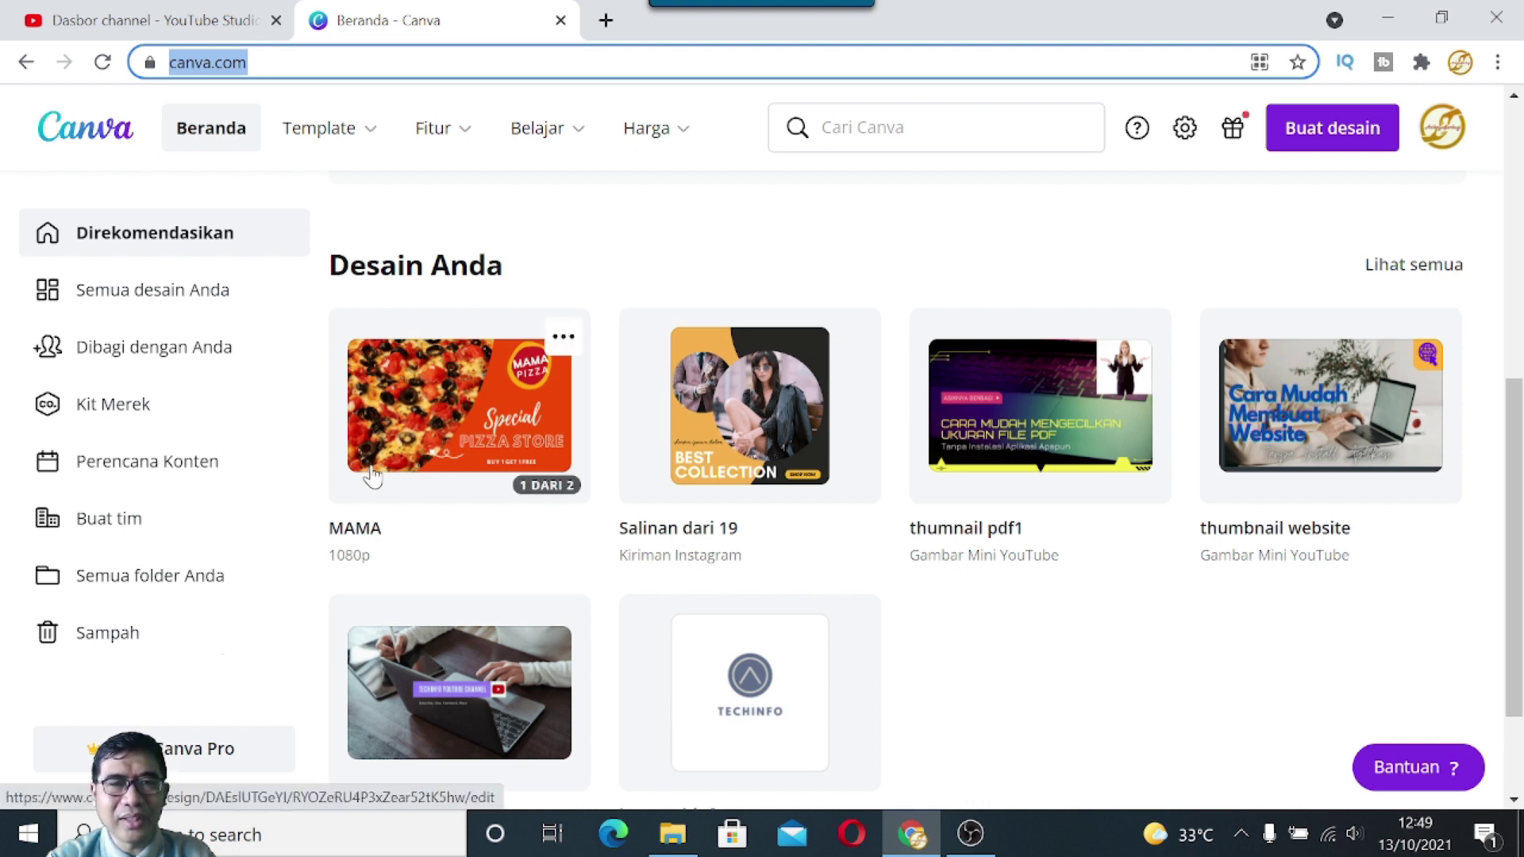
pyautogui.click(436, 408)
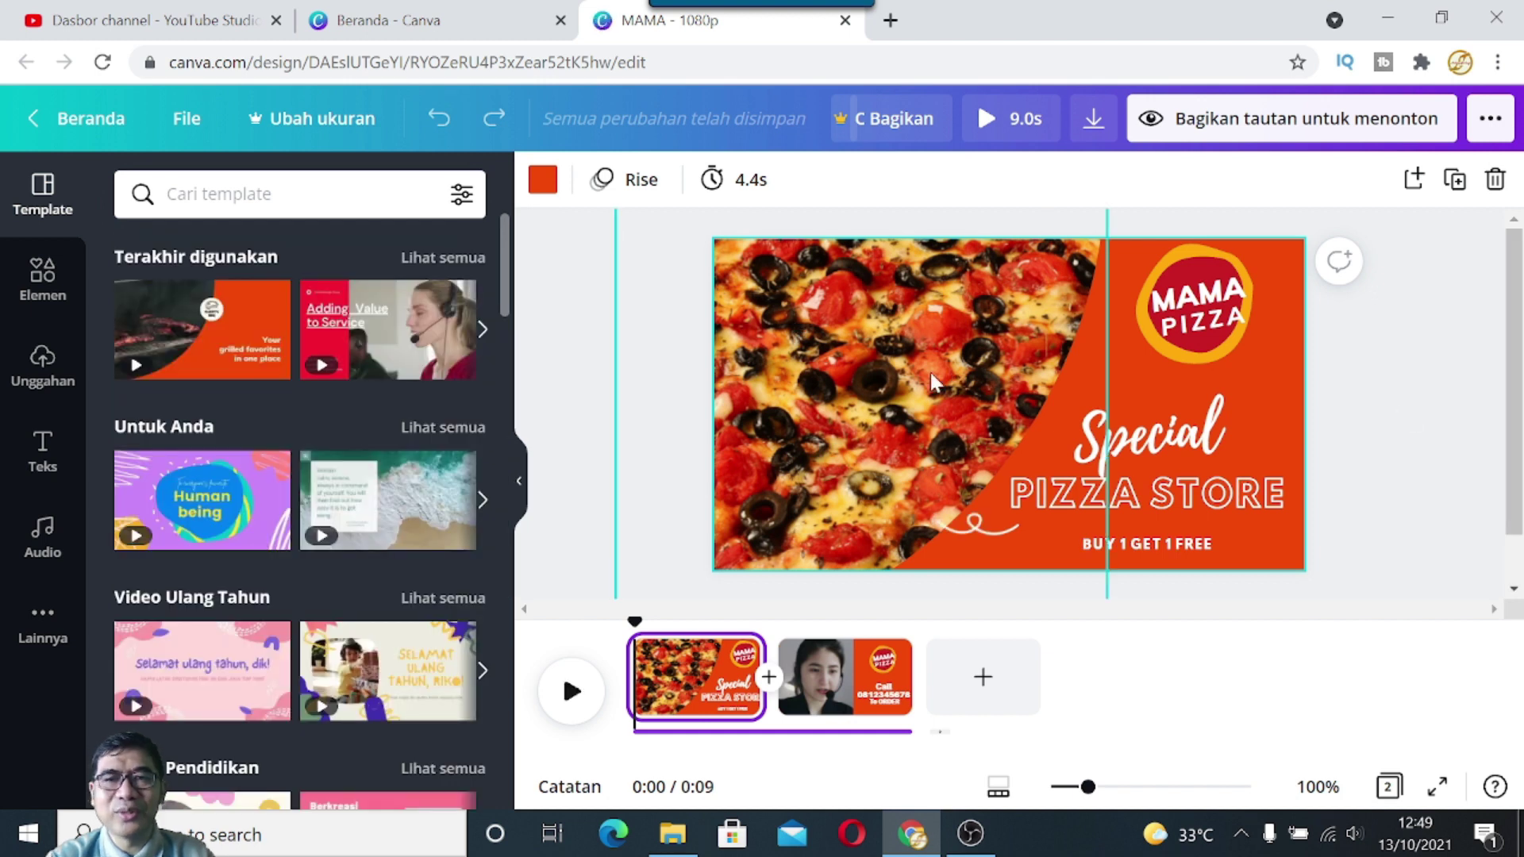
pyautogui.click(988, 119)
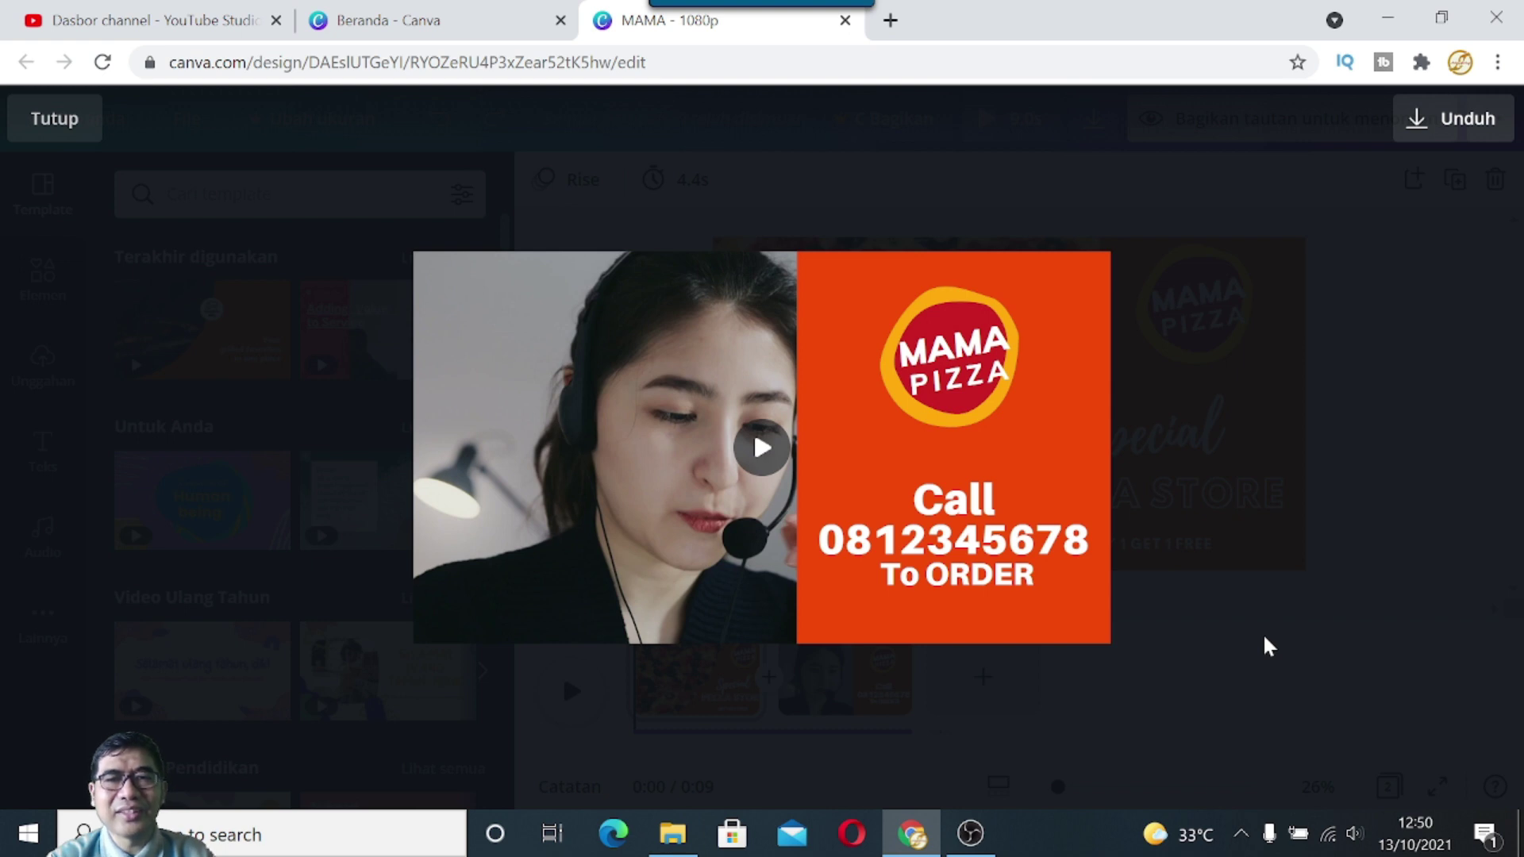
pyautogui.moveTo(699, 568)
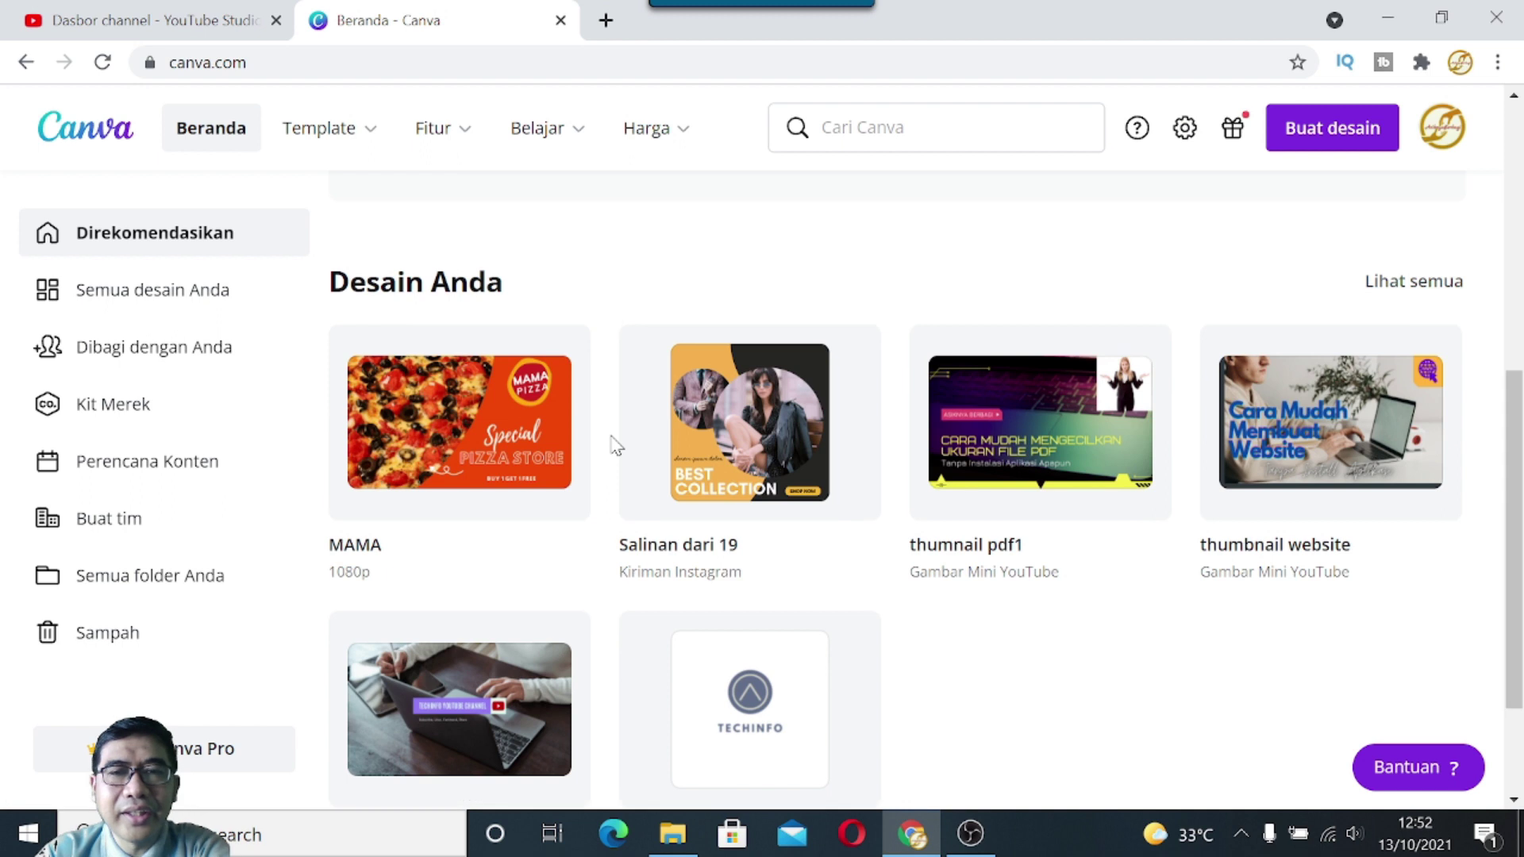
# Step: Create a new blank design of the suggested Video type
pyautogui.scroll(3, 620, 445)
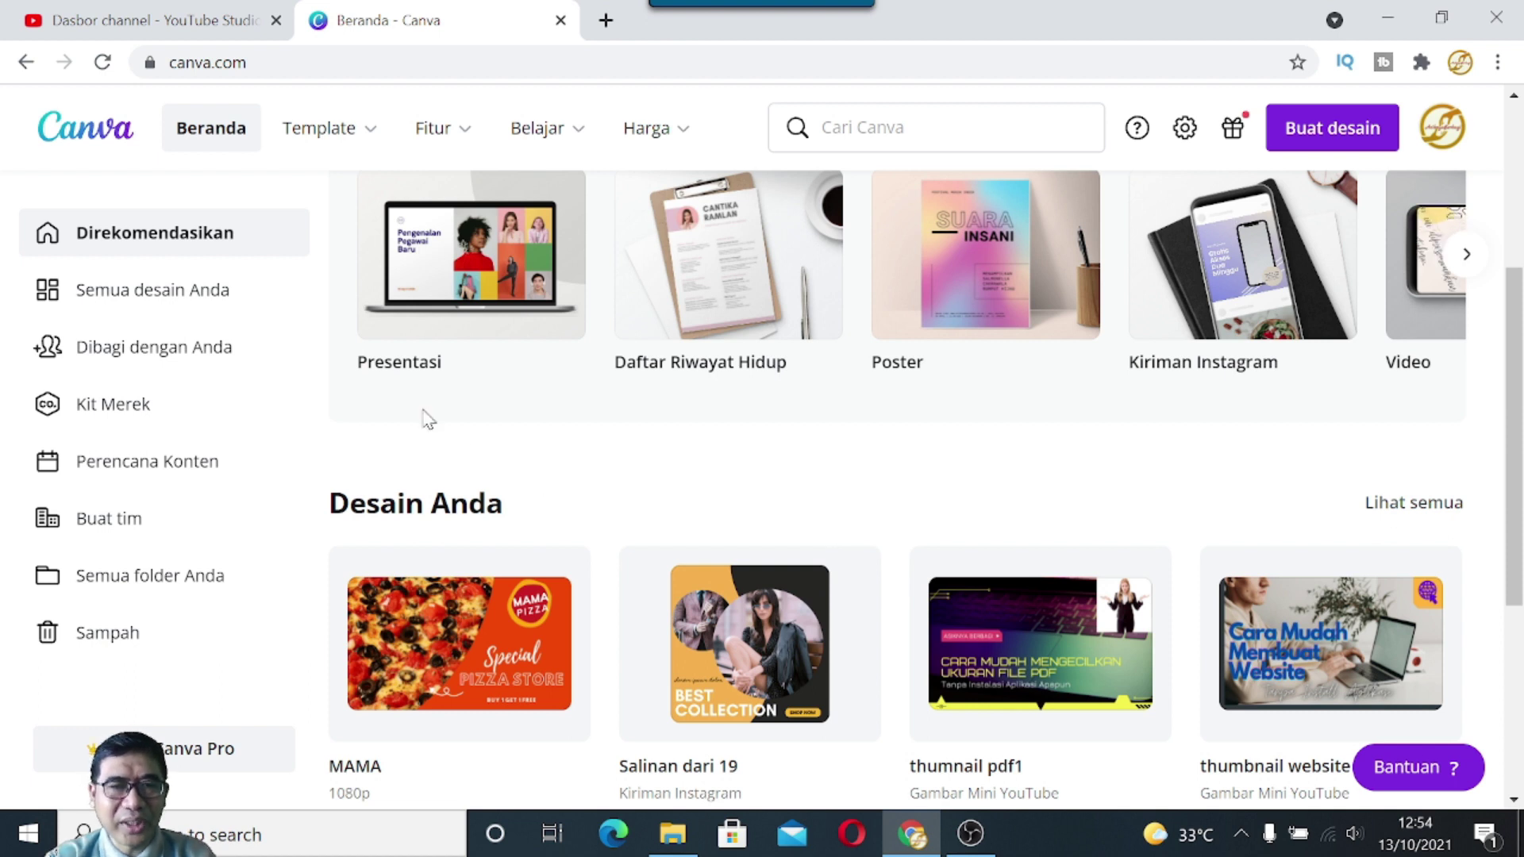
pyautogui.click(1321, 133)
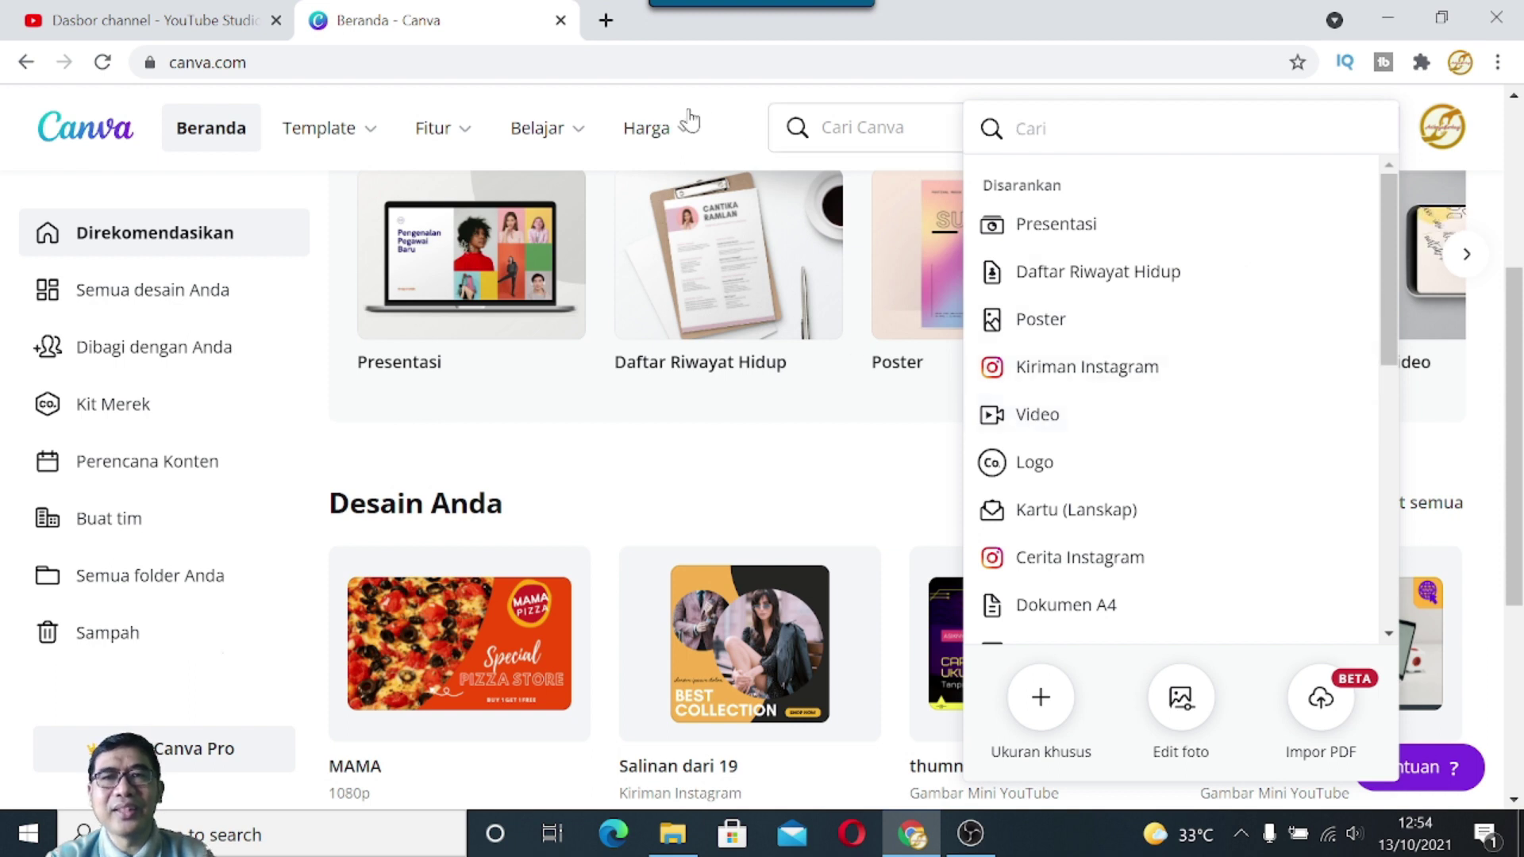
pyautogui.click(752, 106)
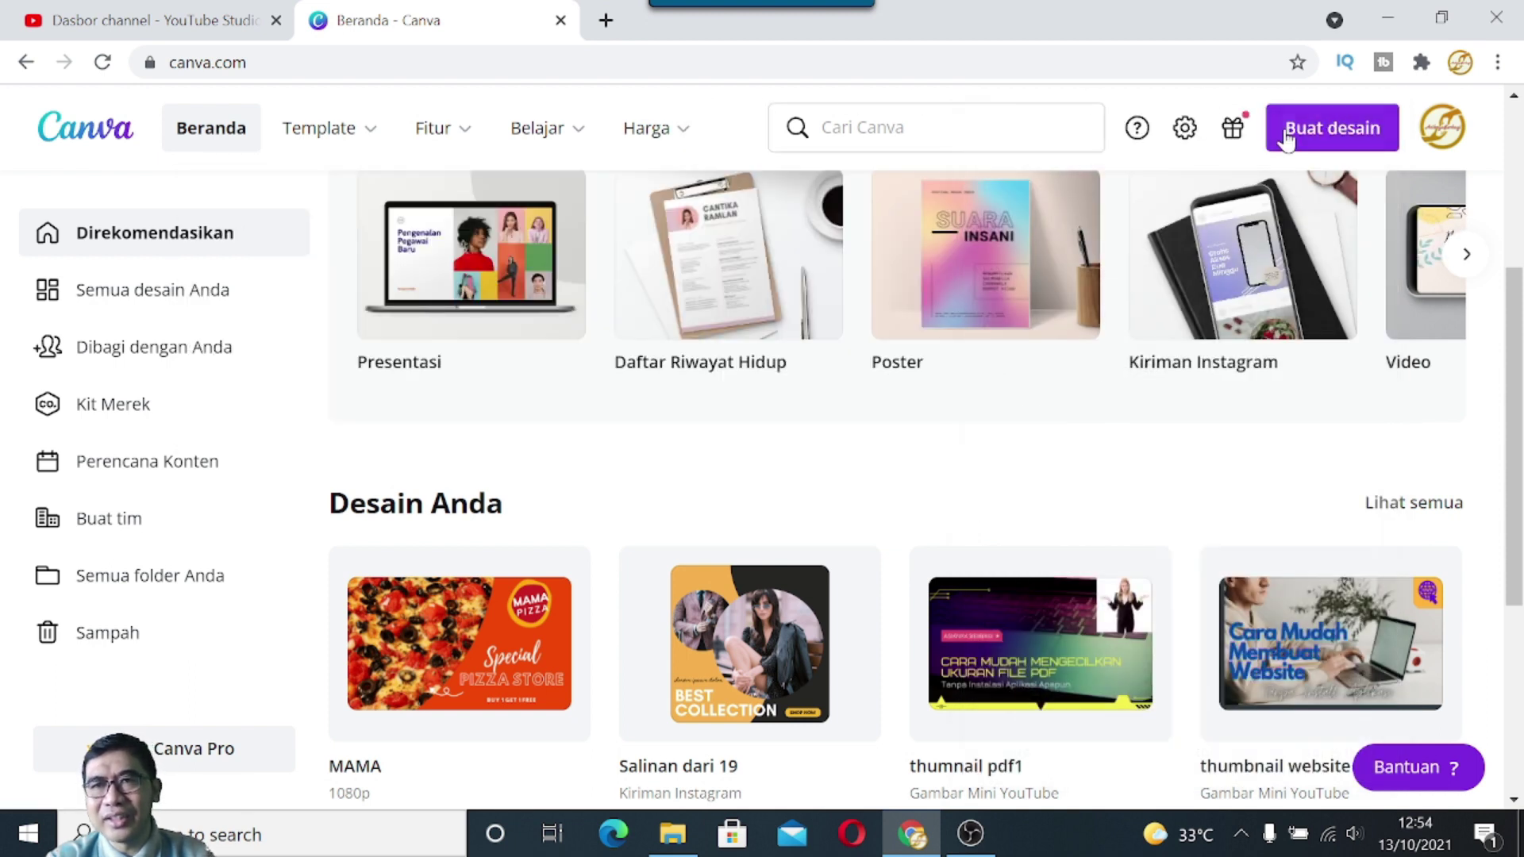
pyautogui.click(1330, 135)
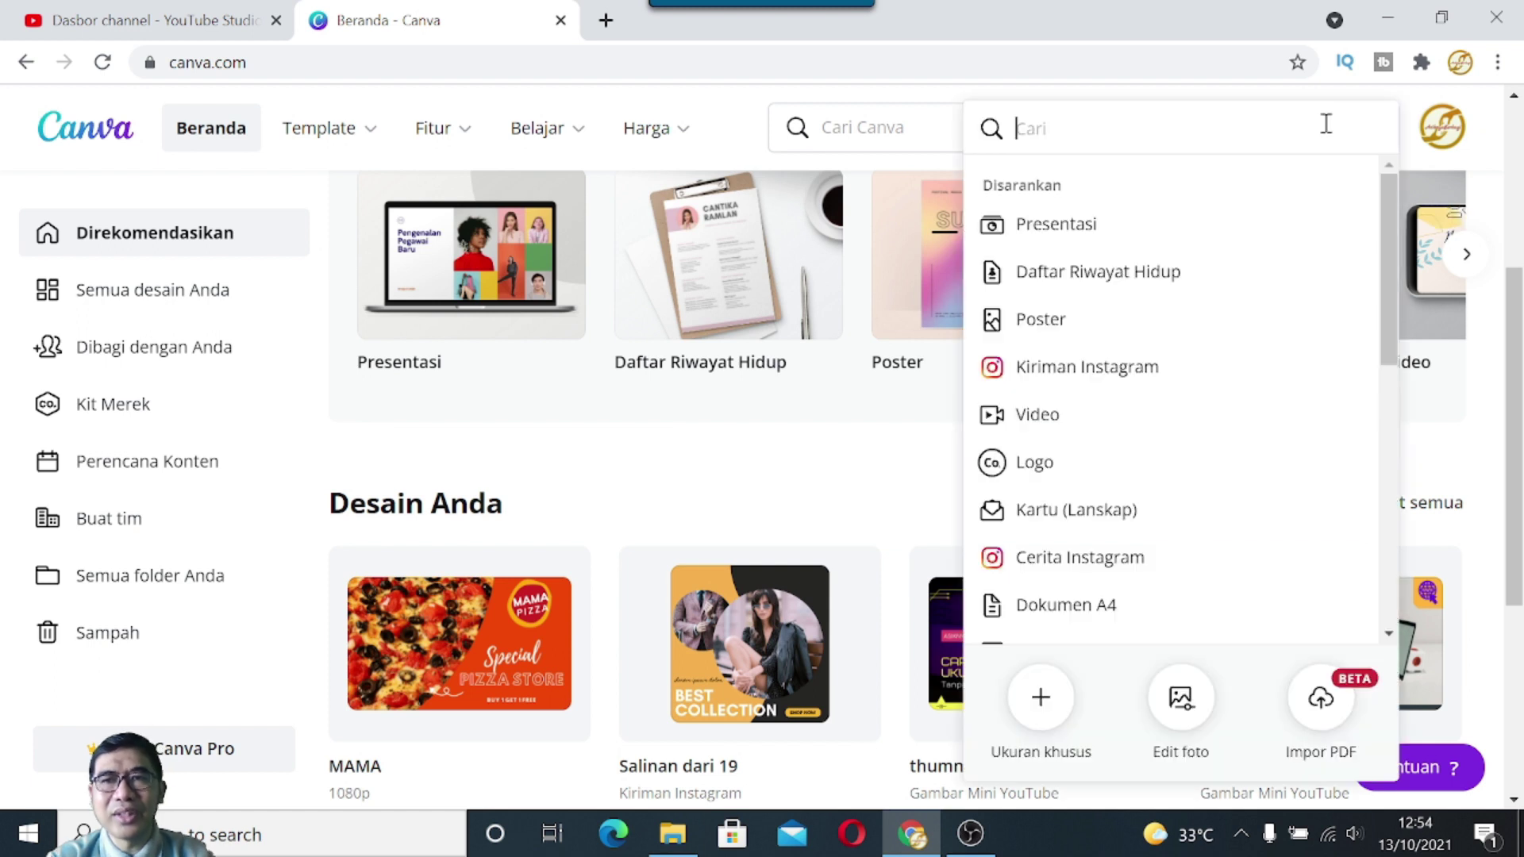
pyautogui.click(1037, 417)
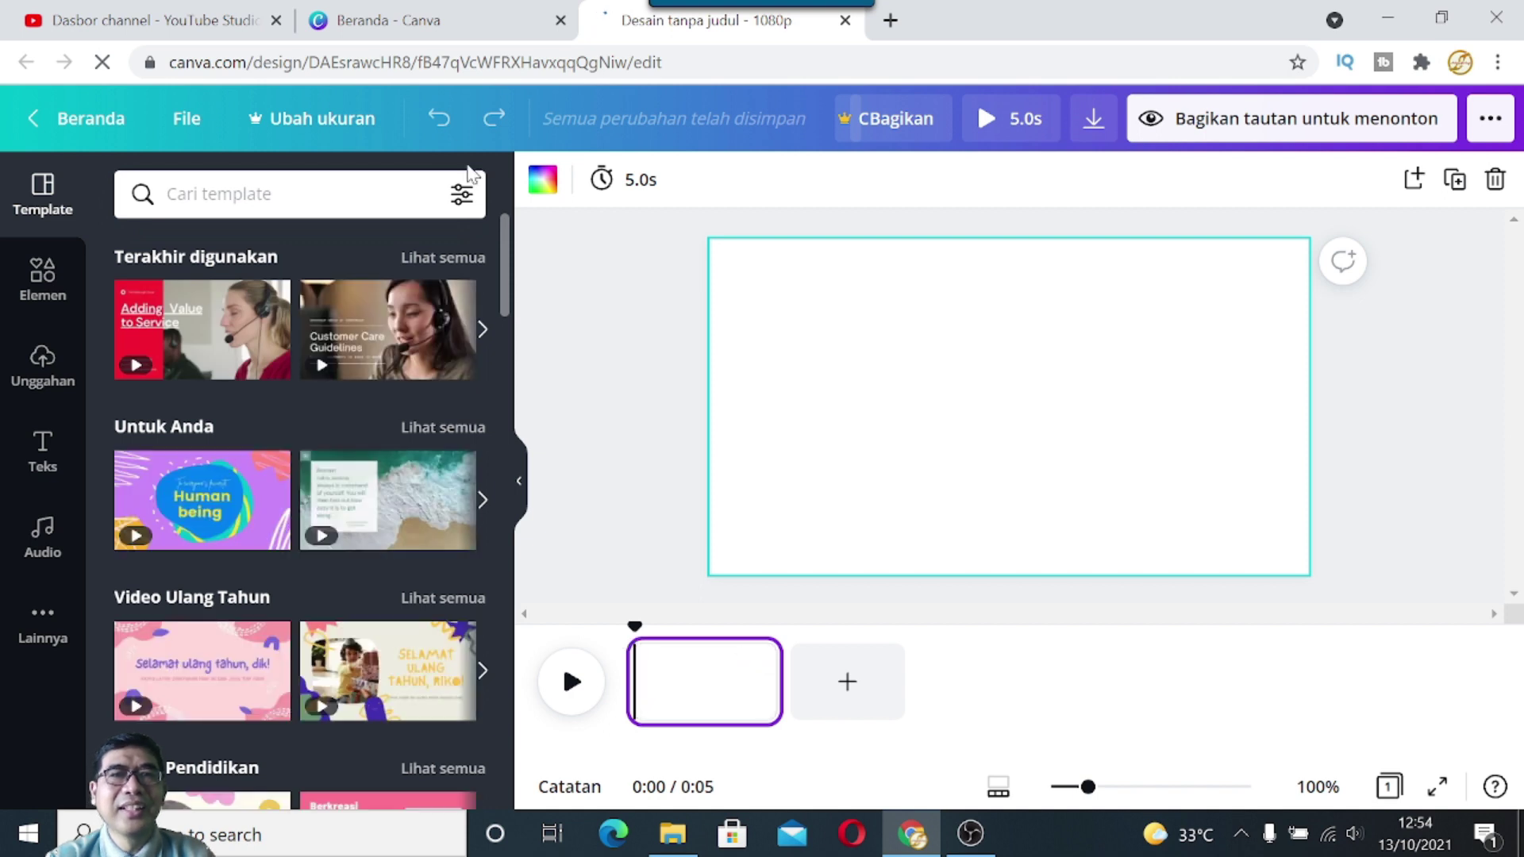
# Step: Return to the Canva home page and show the Video category of design types
pyautogui.click(432, 22)
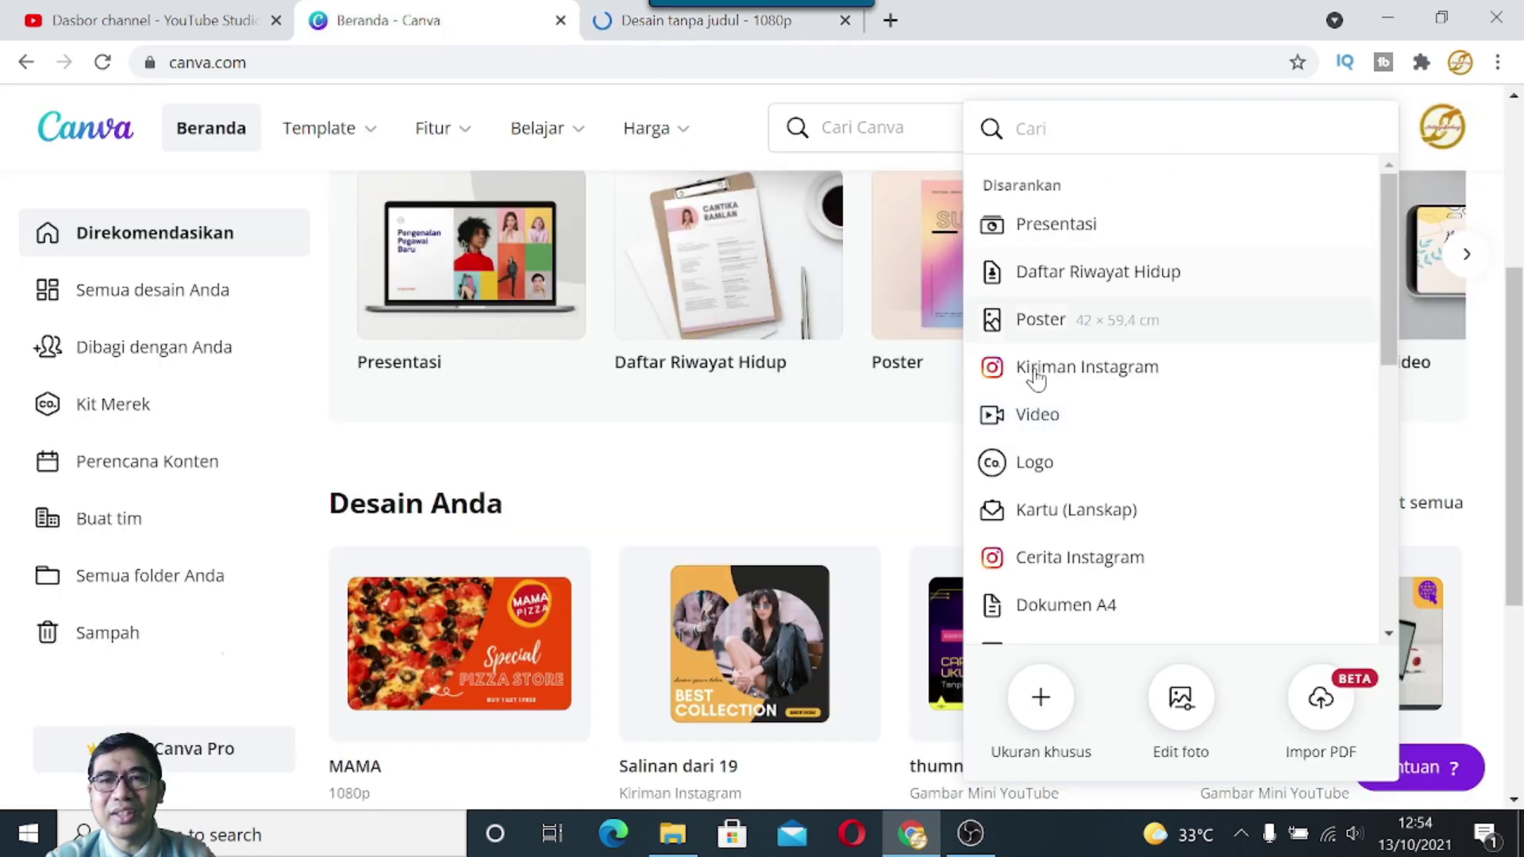
pyautogui.click(735, 98)
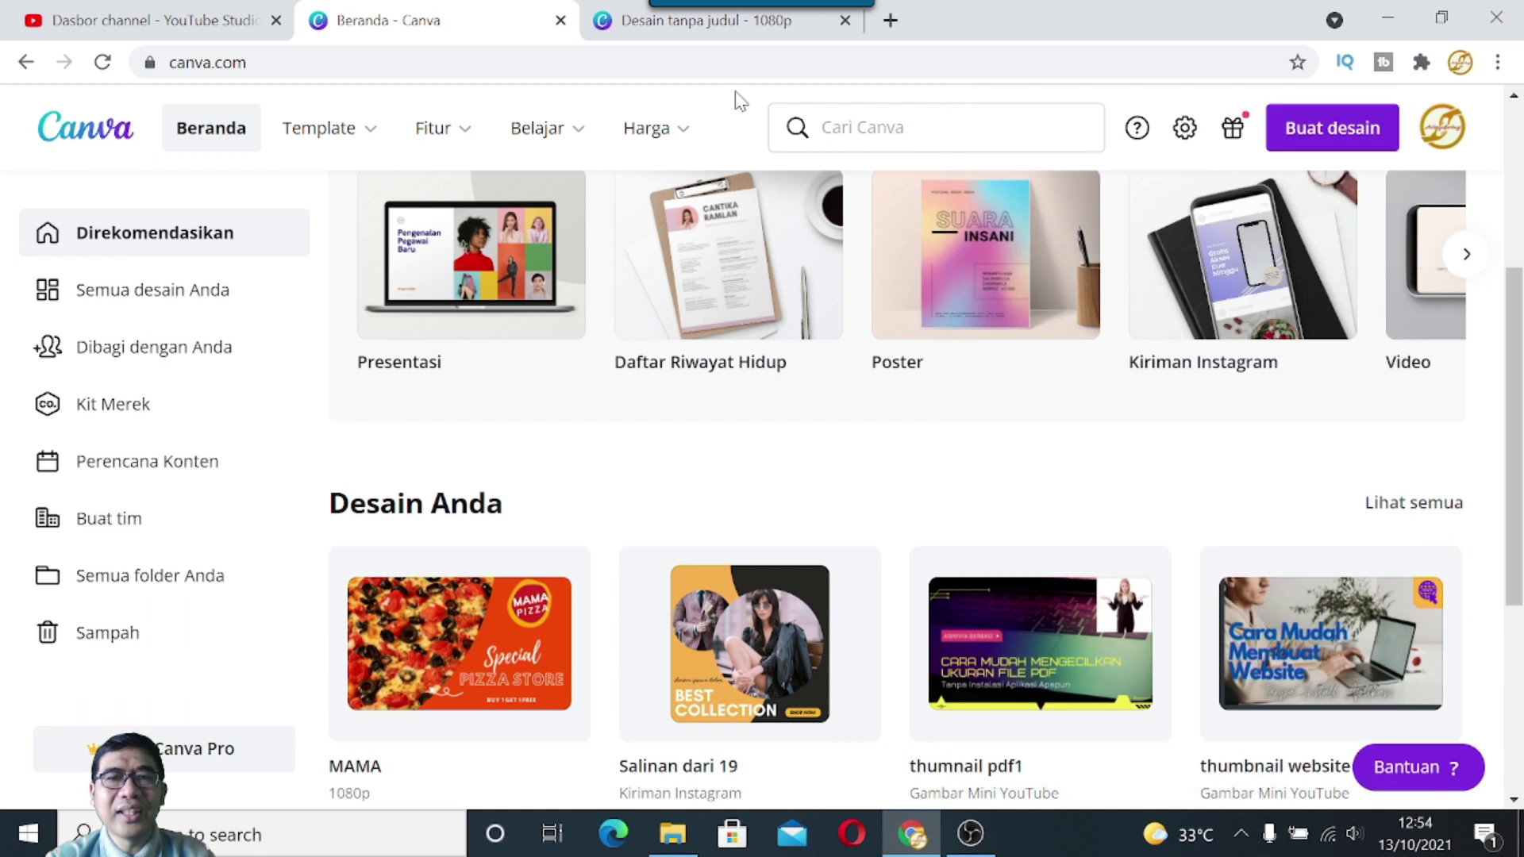
pyautogui.scroll(-5, 719, 456)
pyautogui.scroll(5, 719, 457)
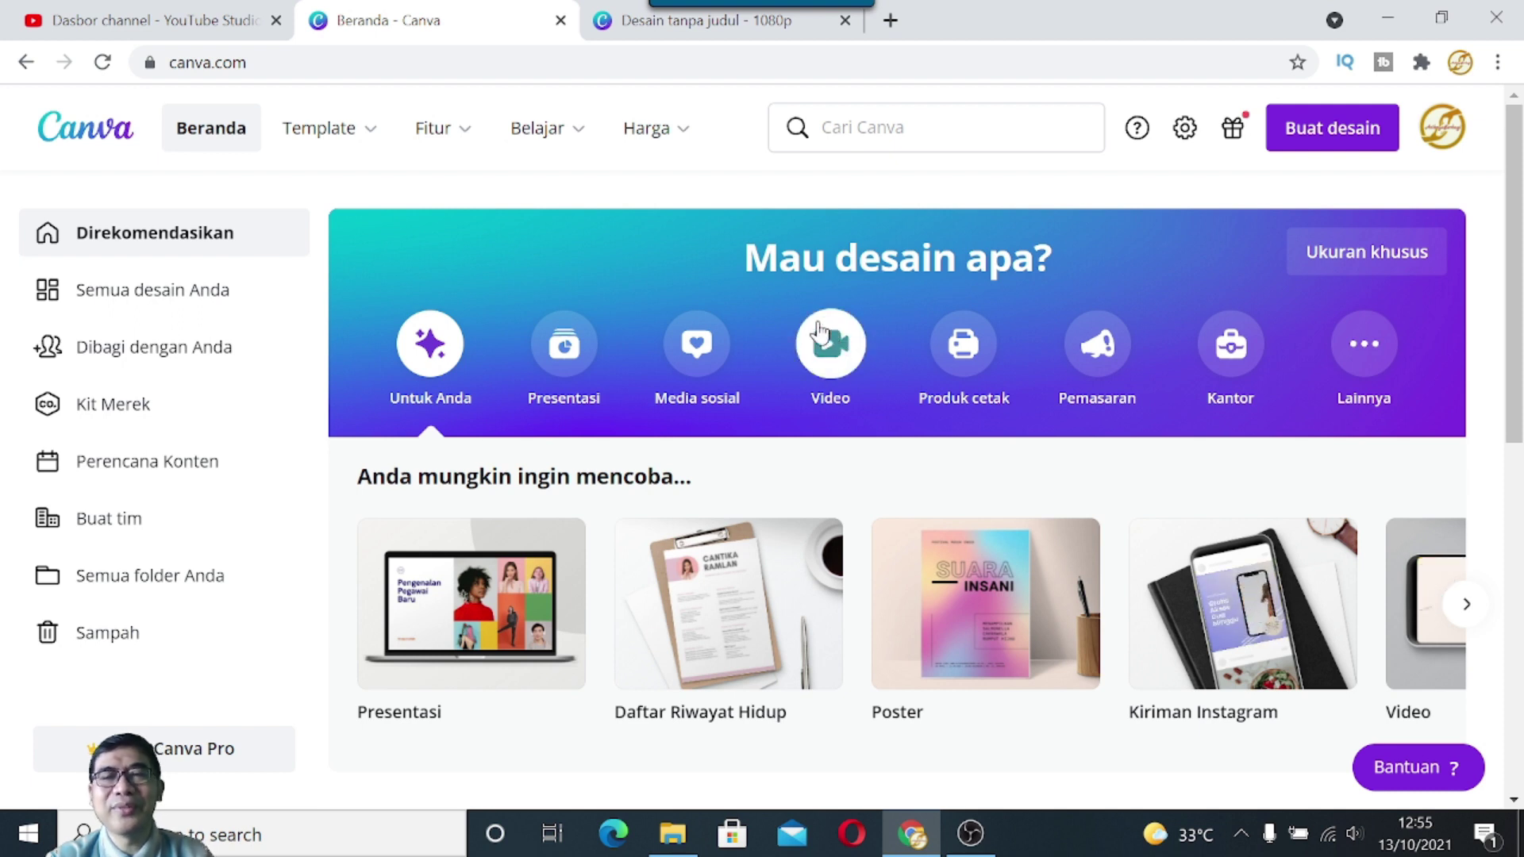
pyautogui.click(837, 363)
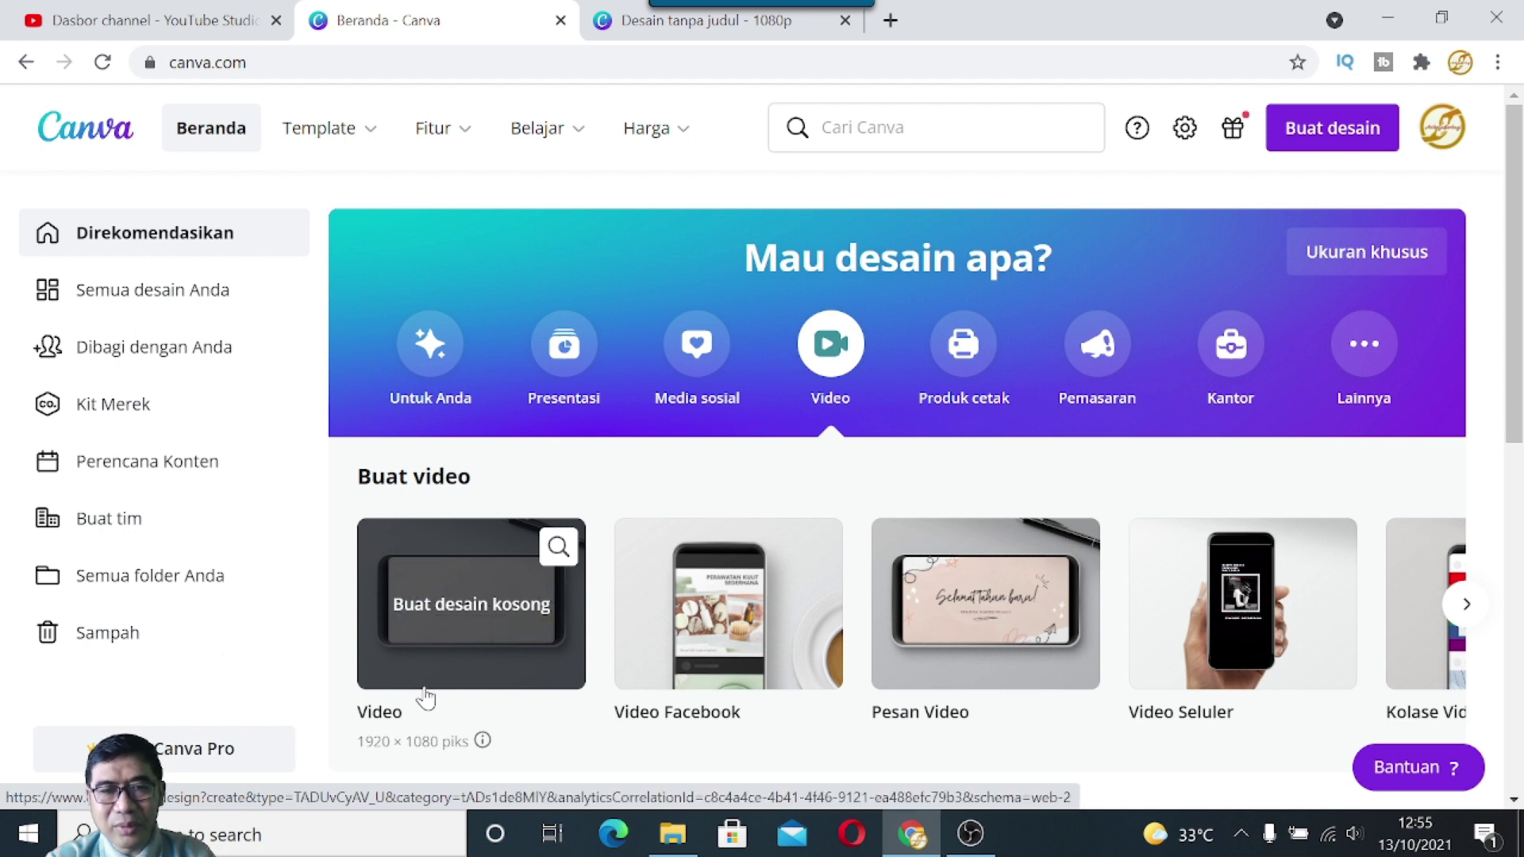
# Step: View the details of the Video format and browse the other video formats for their pixel sizes
pyautogui.click(483, 740)
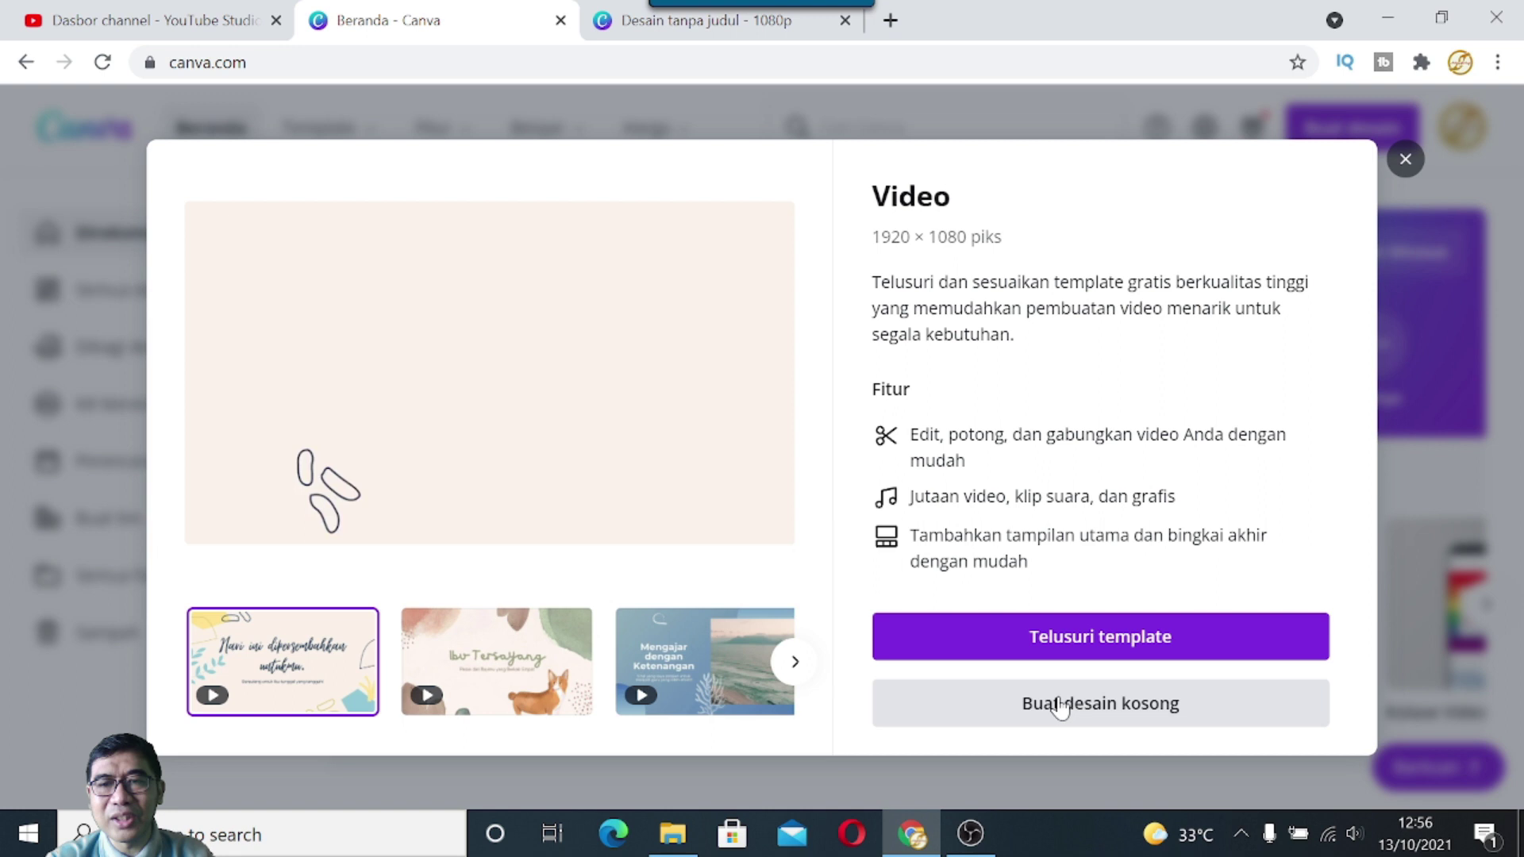
pyautogui.press('Escape')
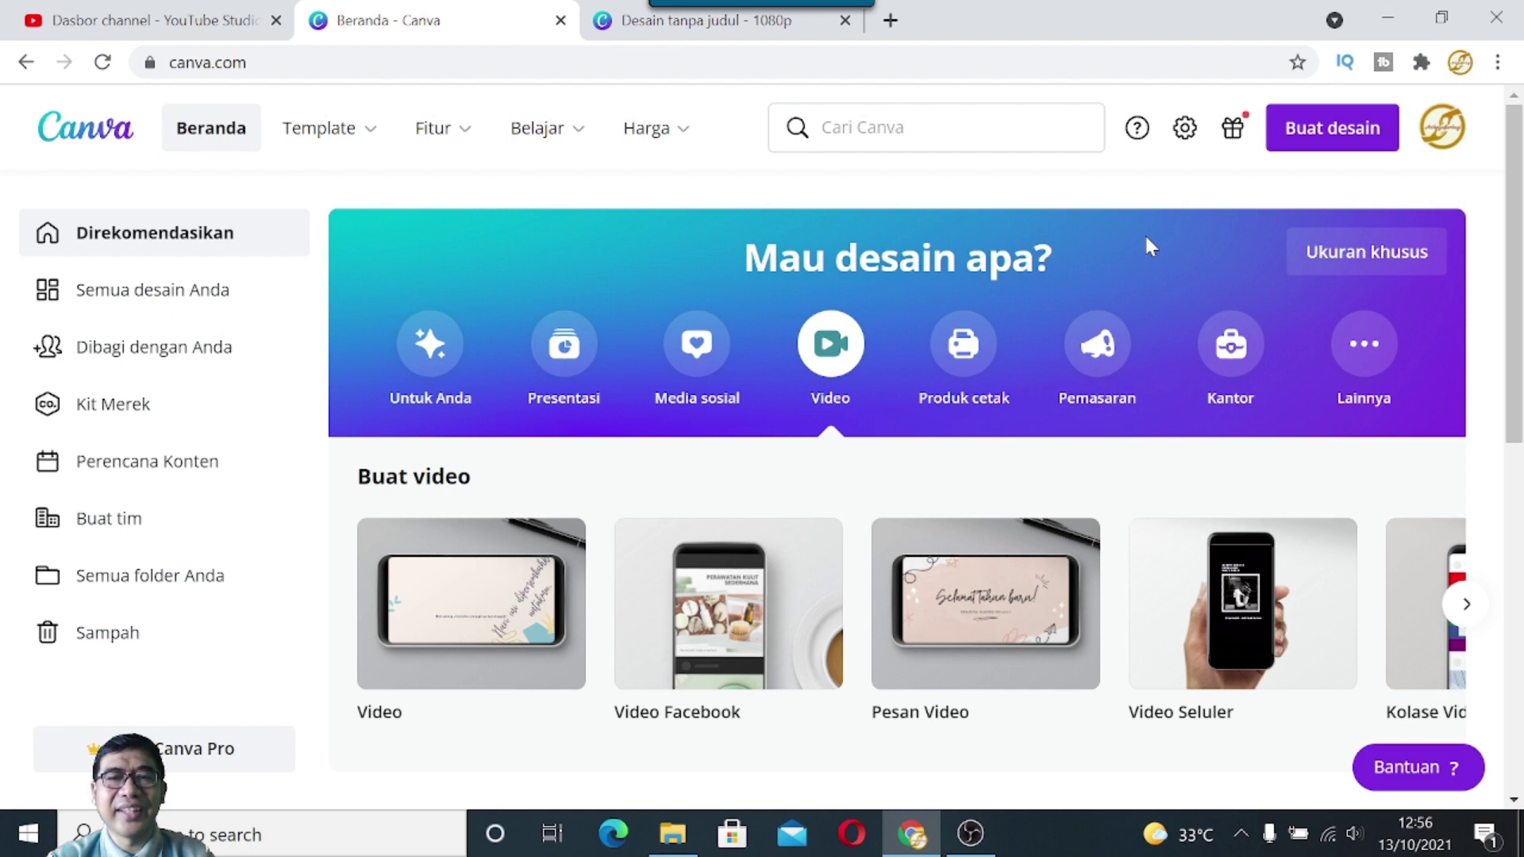
pyautogui.moveTo(813, 623)
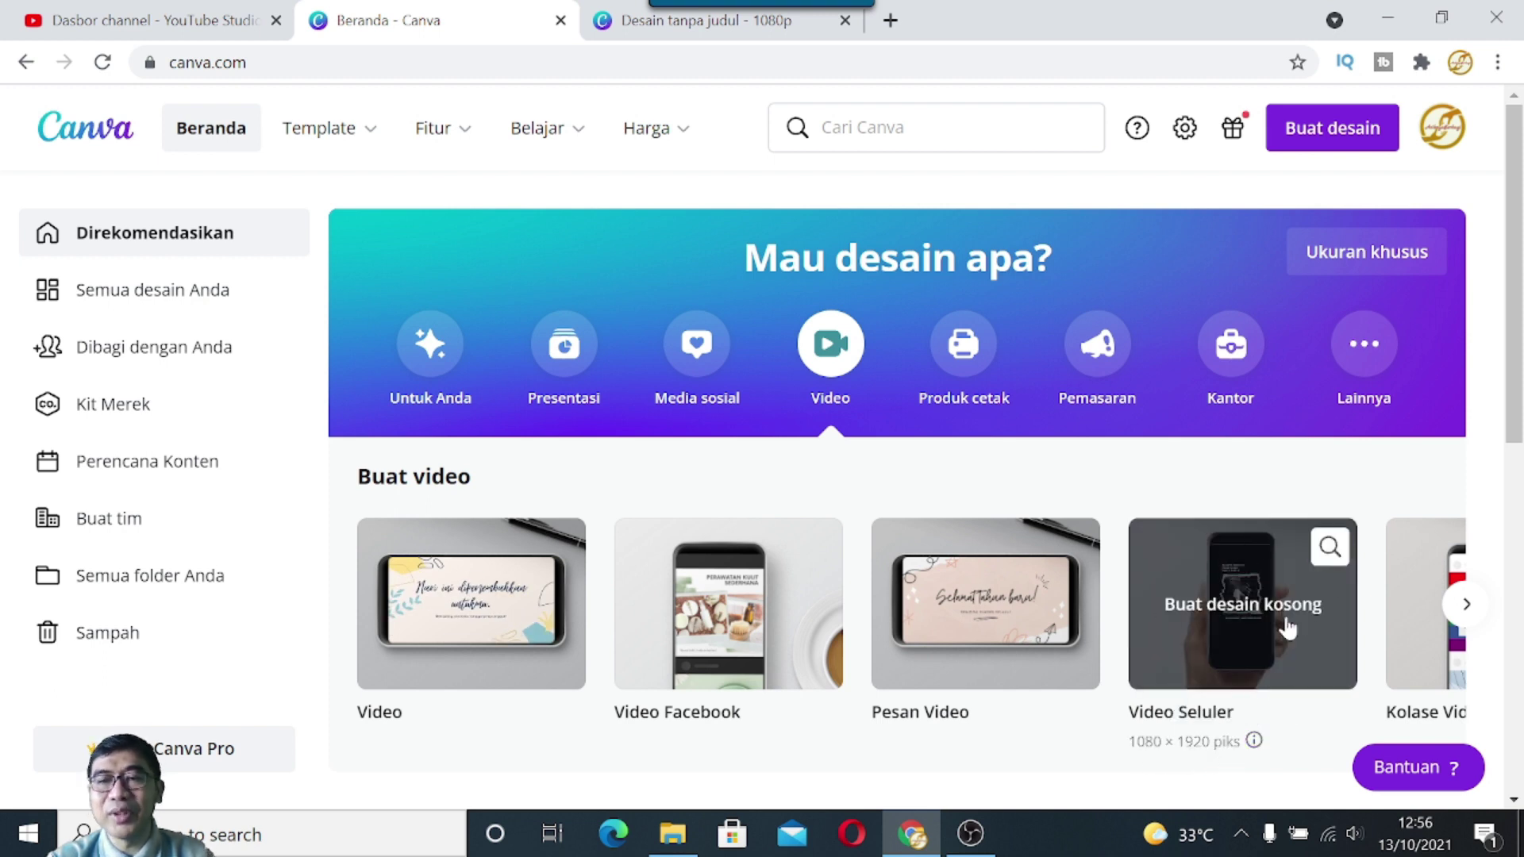
pyautogui.click(1468, 604)
pyautogui.click(1467, 604)
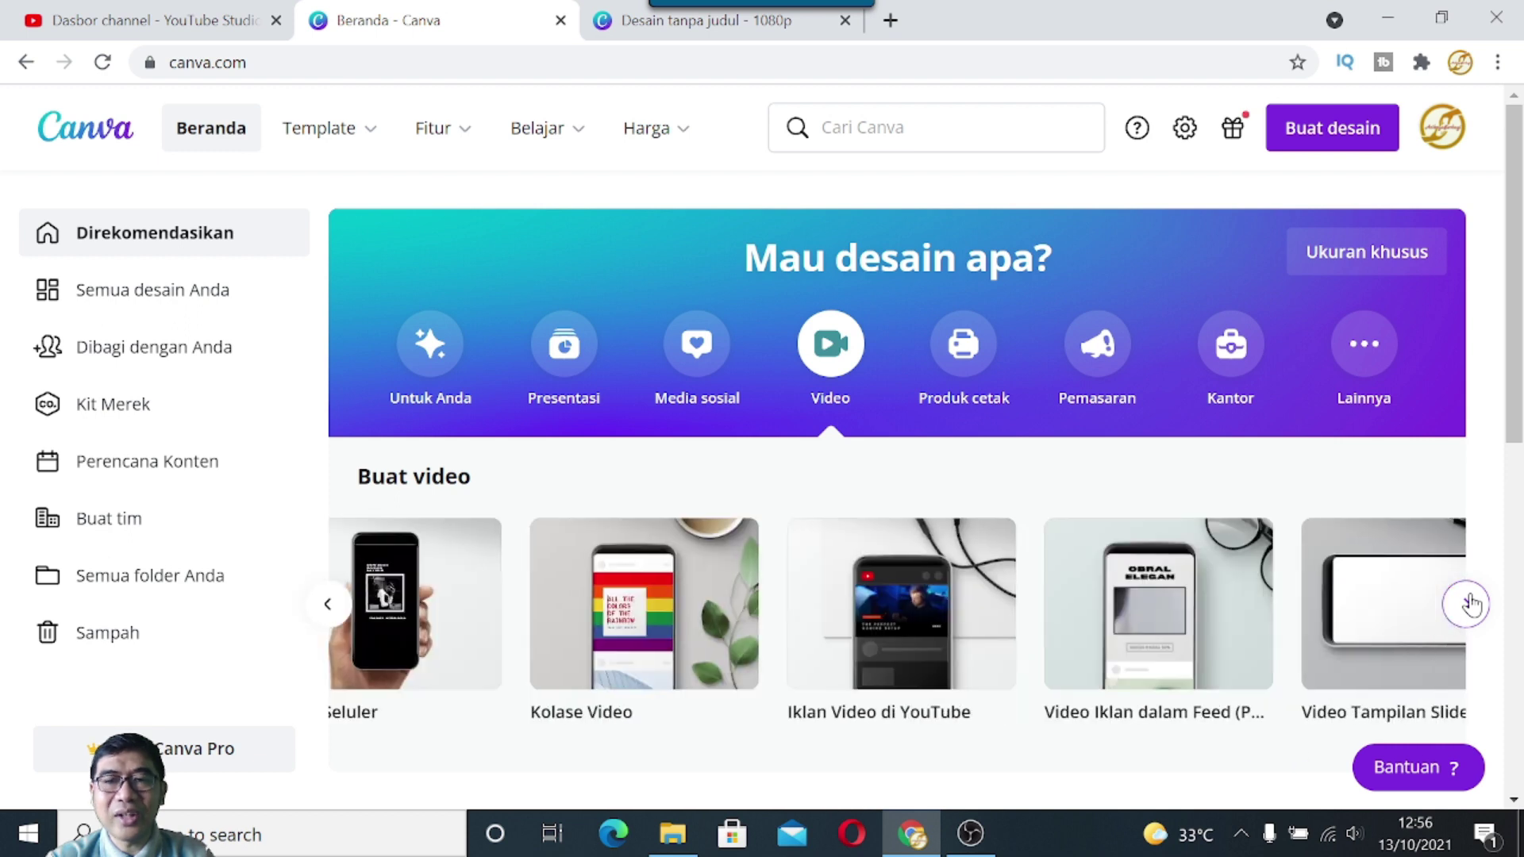
pyautogui.click(327, 604)
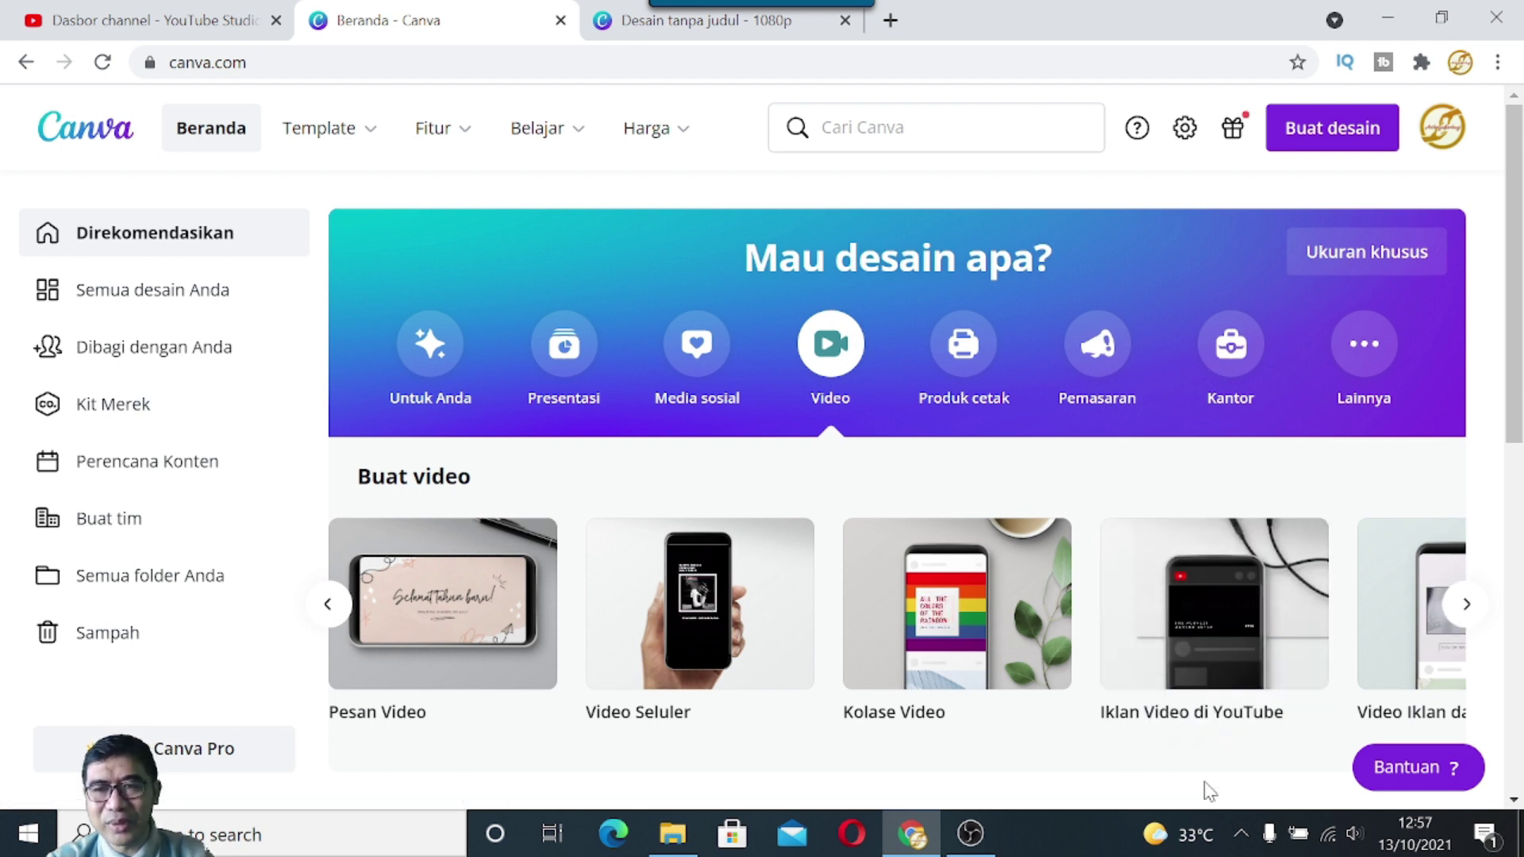
pyautogui.click(1467, 604)
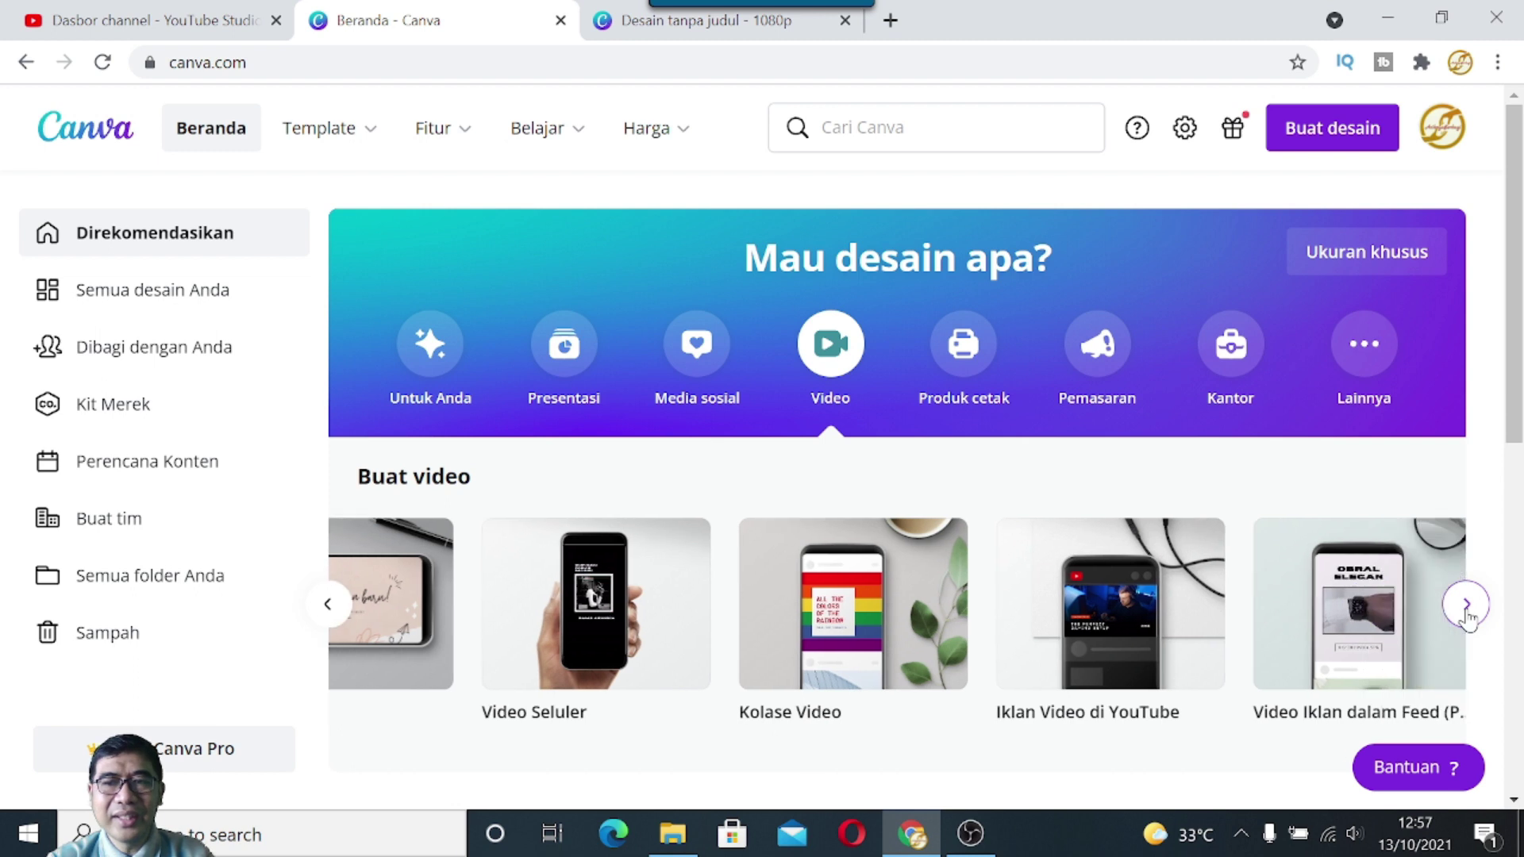
pyautogui.moveTo(451, 631)
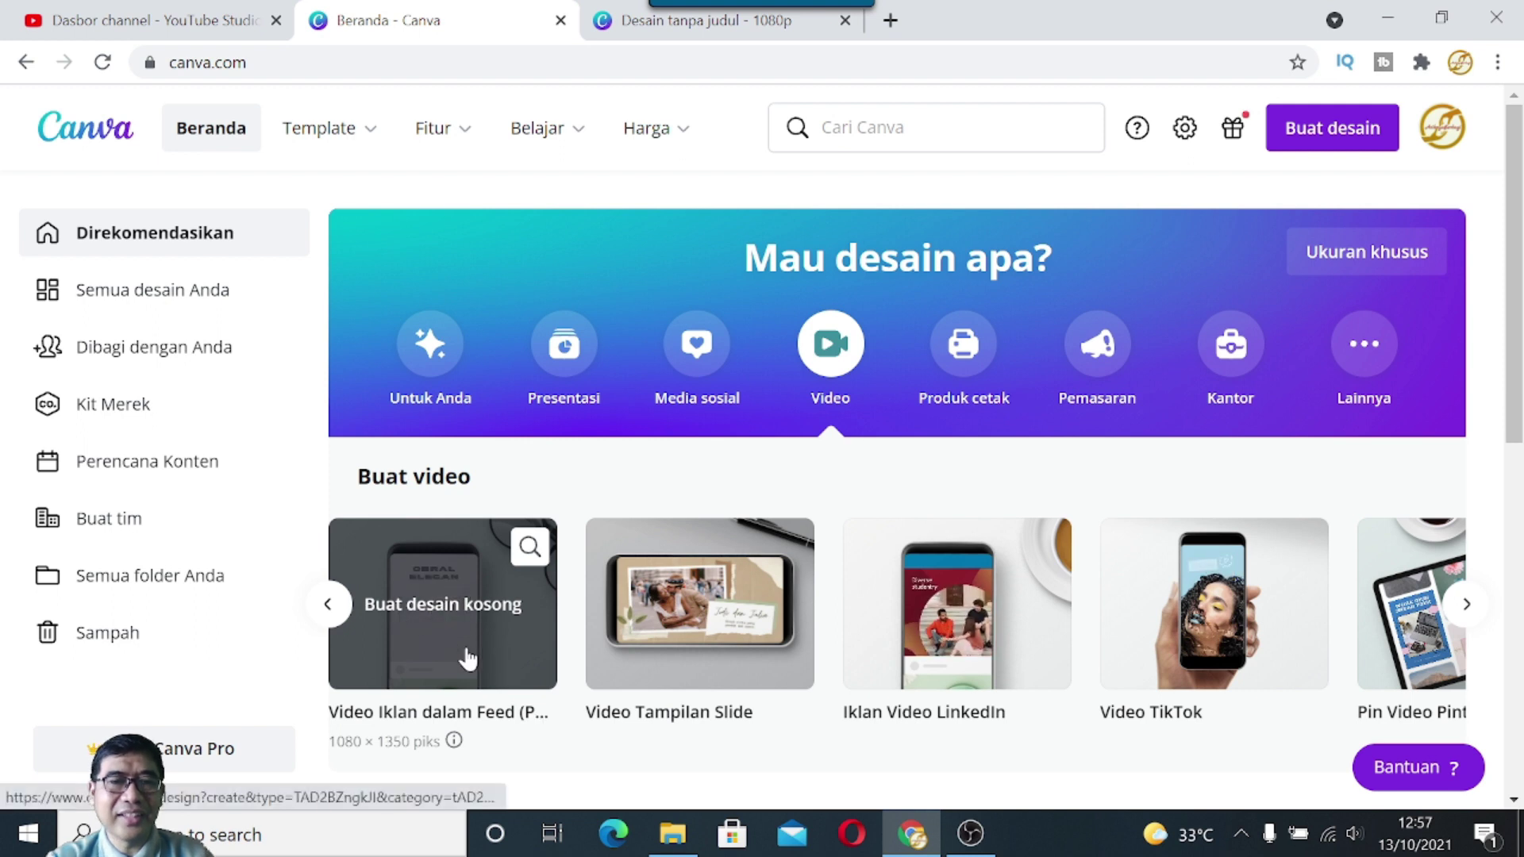
# Step: View the details of the Video Iklan dalam Feed (Potret) format and examine the sizes of the remaining video formats through Pin Video Pinterest
pyautogui.click(454, 742)
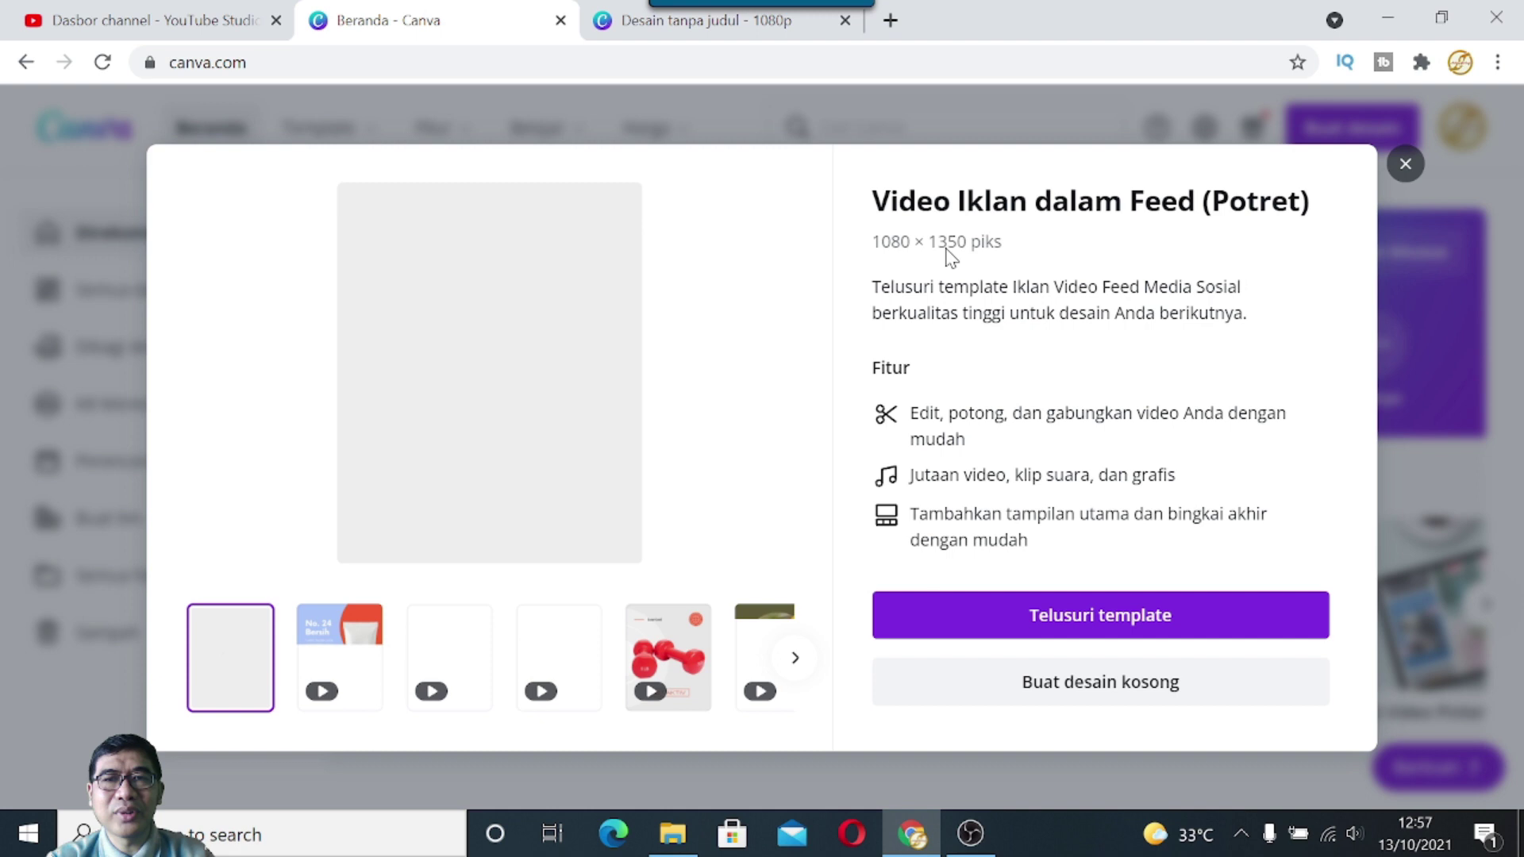
pyautogui.click(1406, 165)
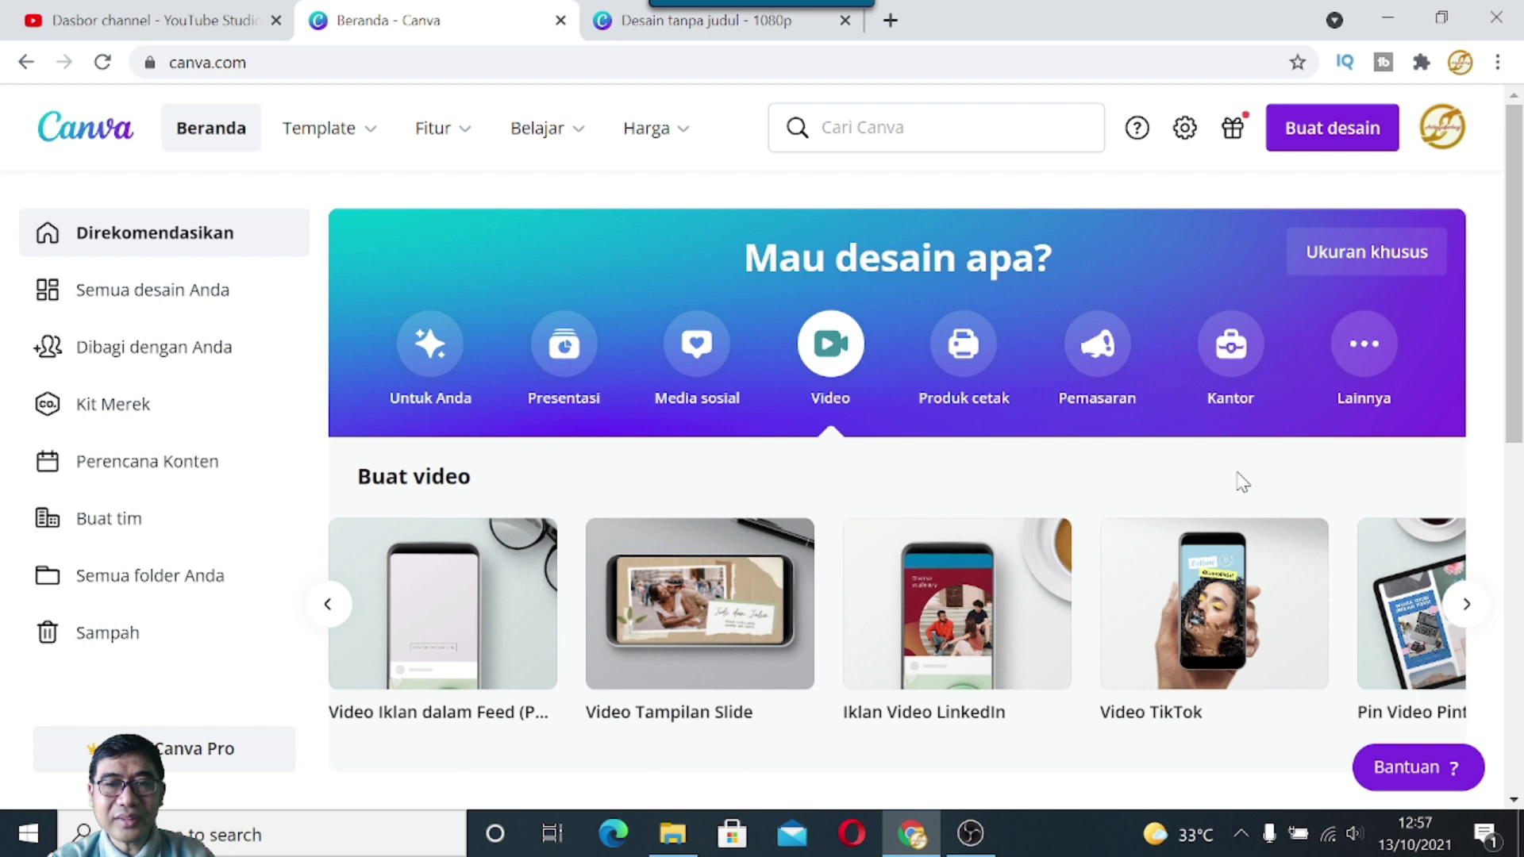
pyautogui.moveTo(962, 642)
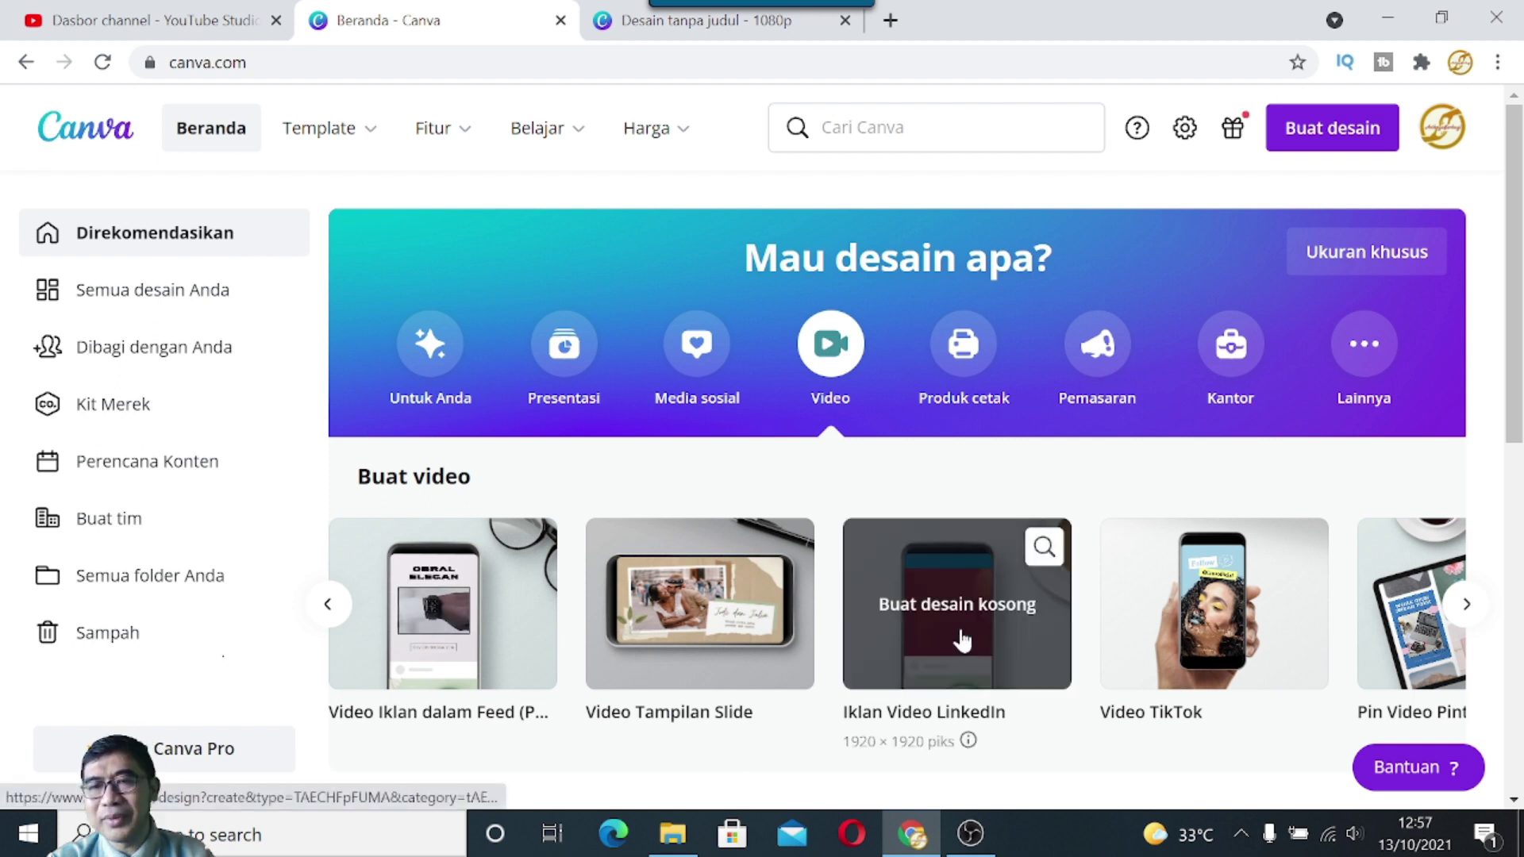
pyautogui.moveTo(1286, 665)
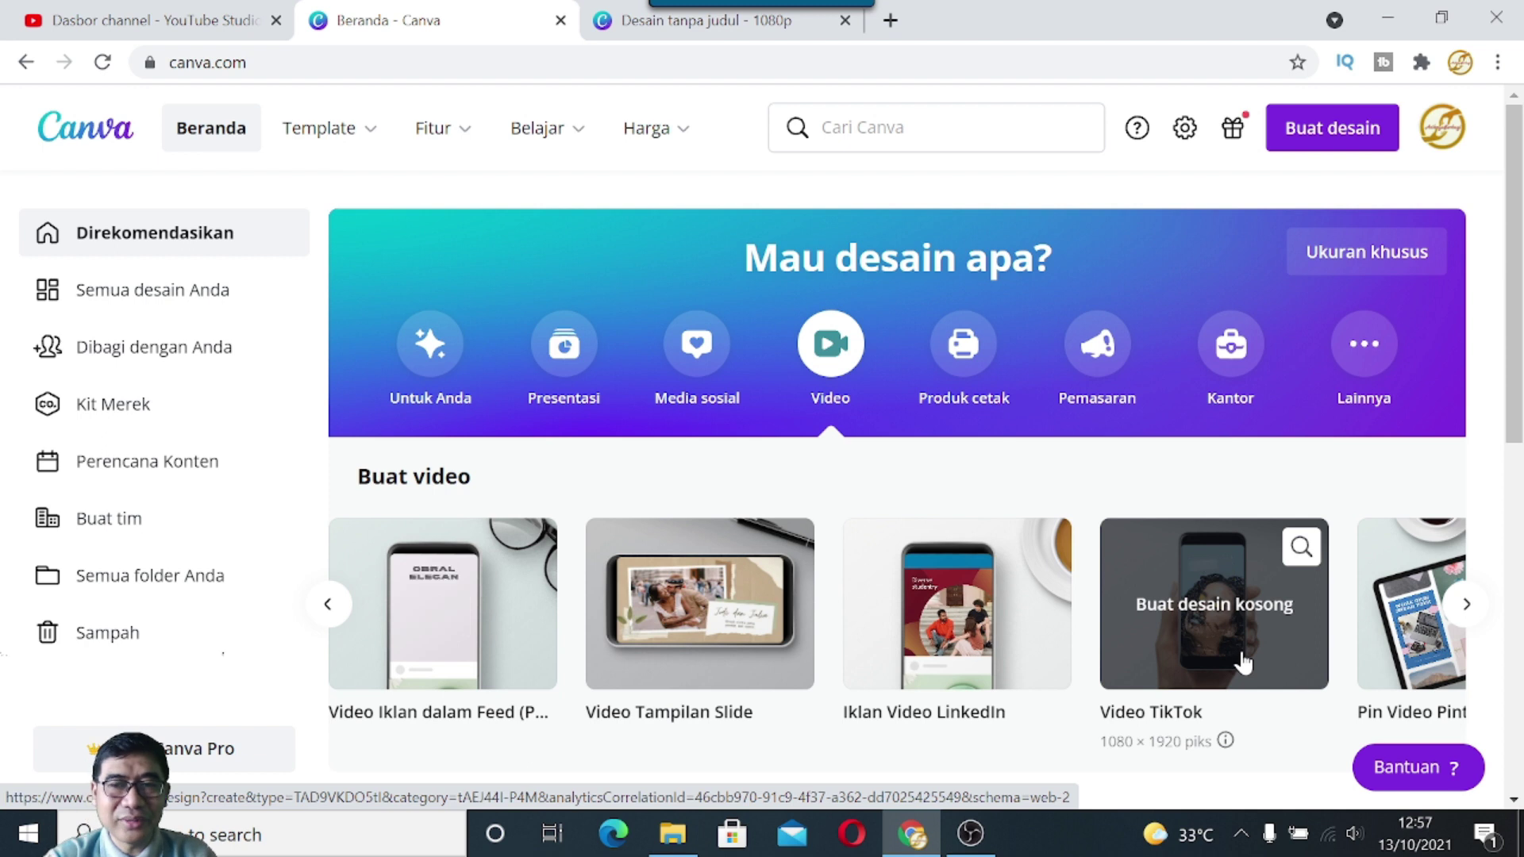
pyautogui.click(1470, 610)
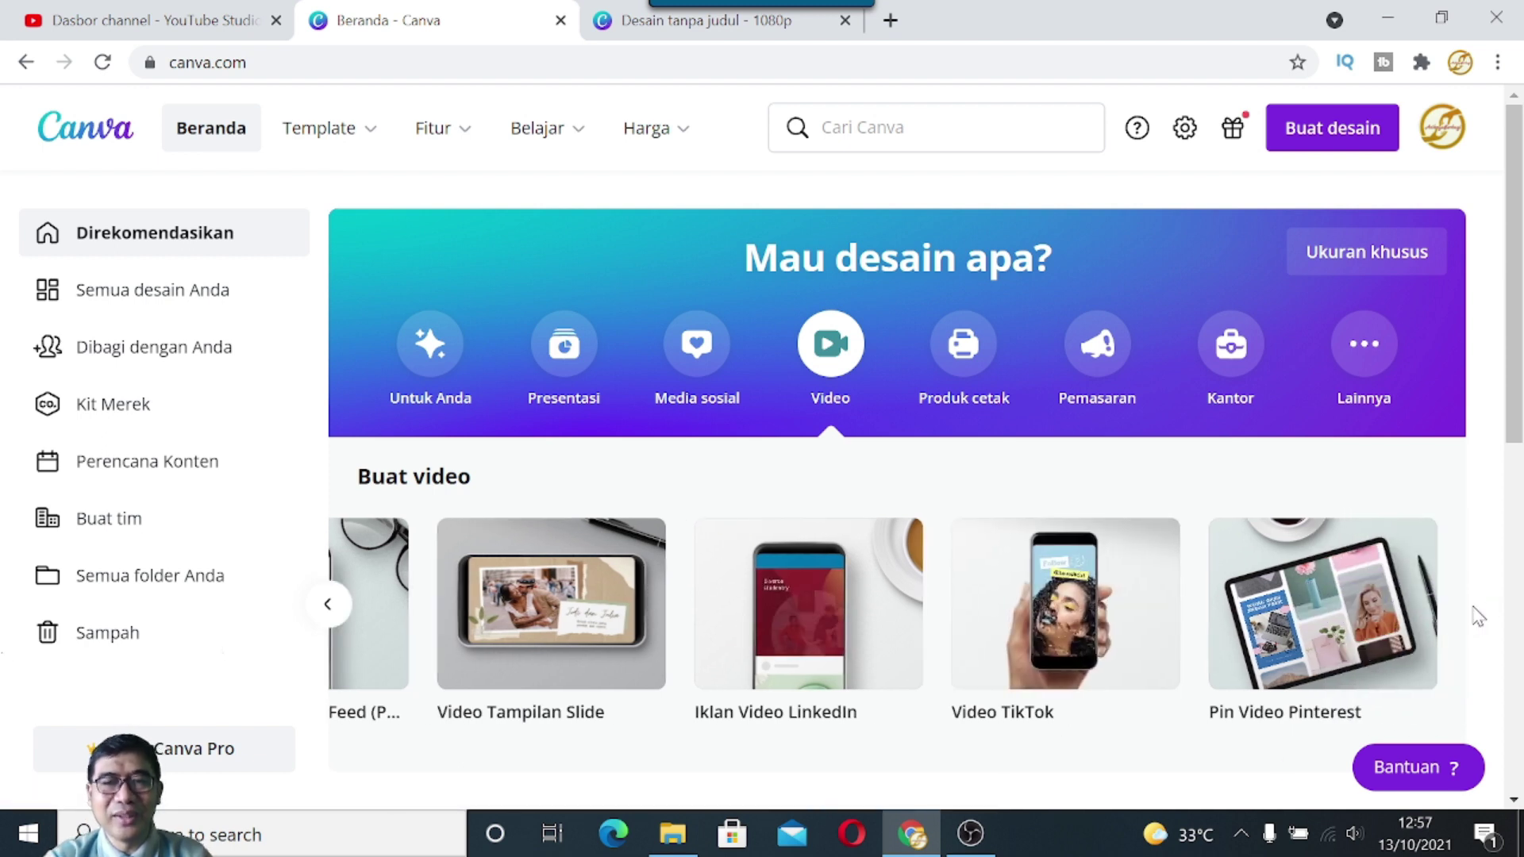
pyautogui.moveTo(1076, 641)
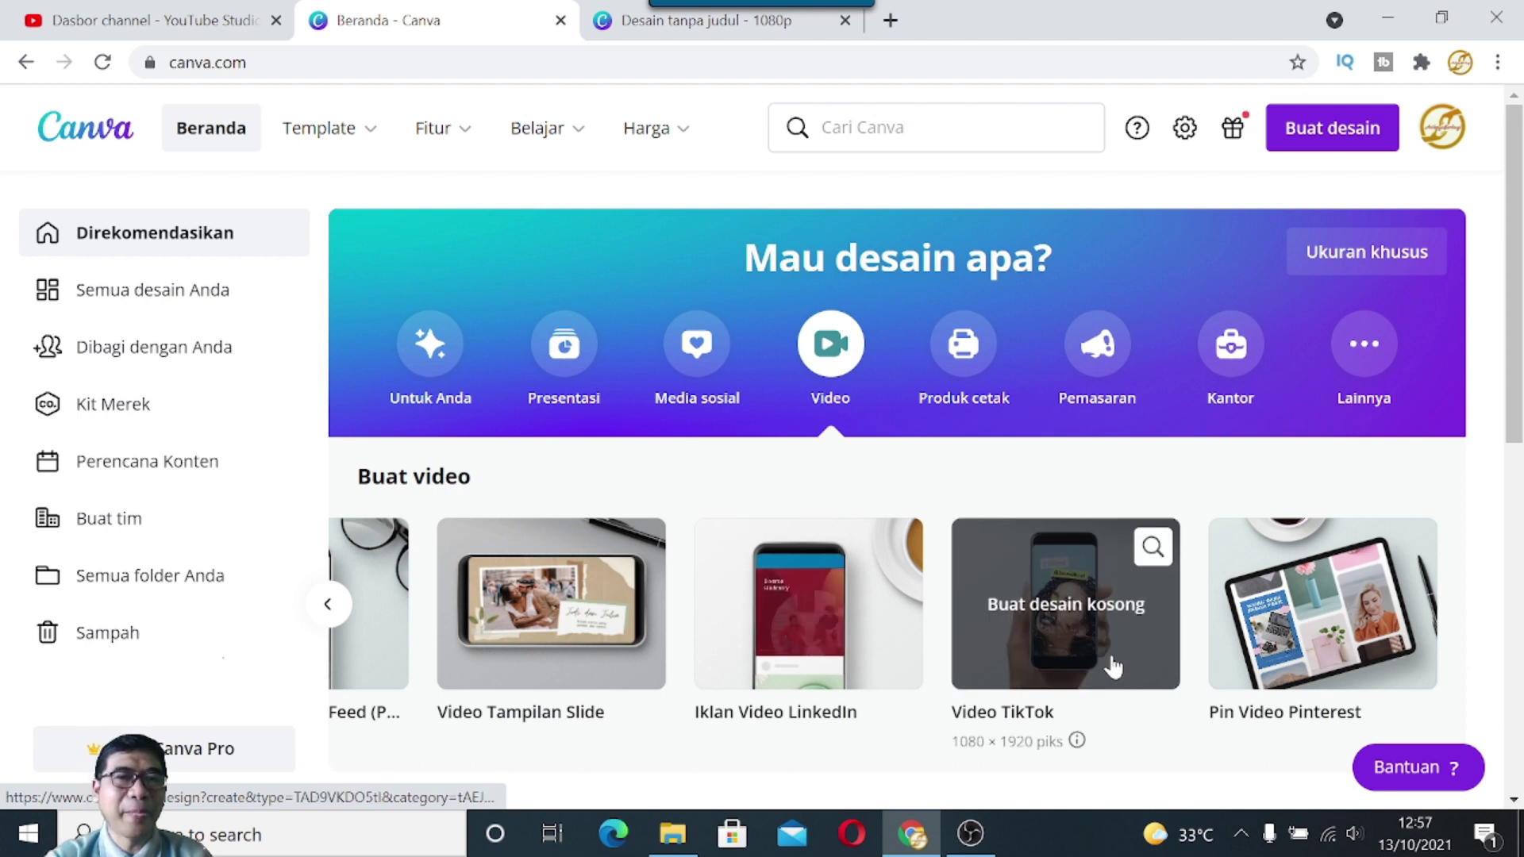
pyautogui.moveTo(1426, 691)
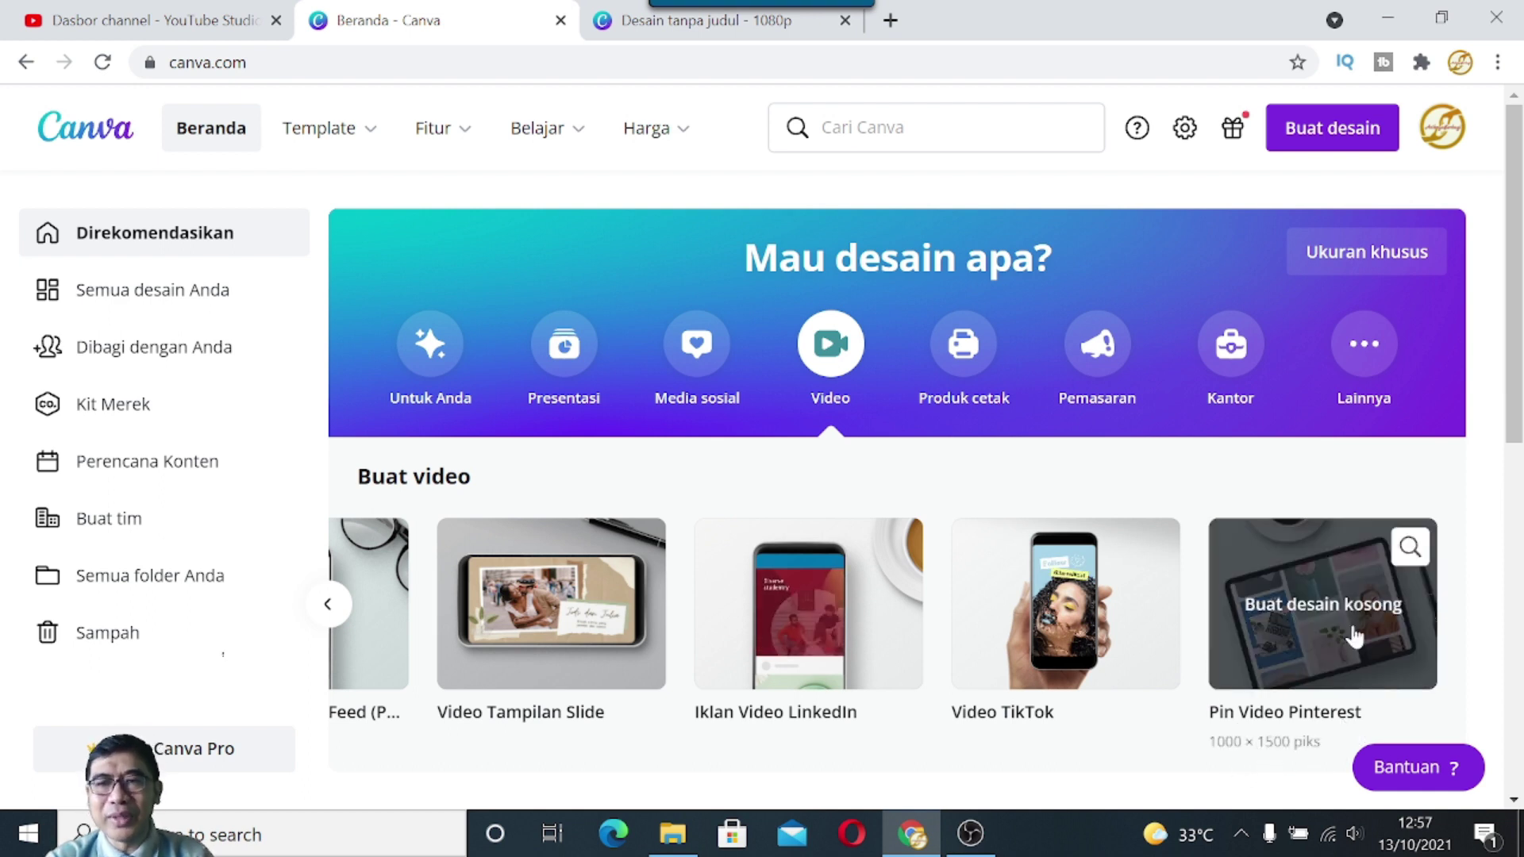
pyautogui.moveTo(464, 694)
pyautogui.click(337, 612)
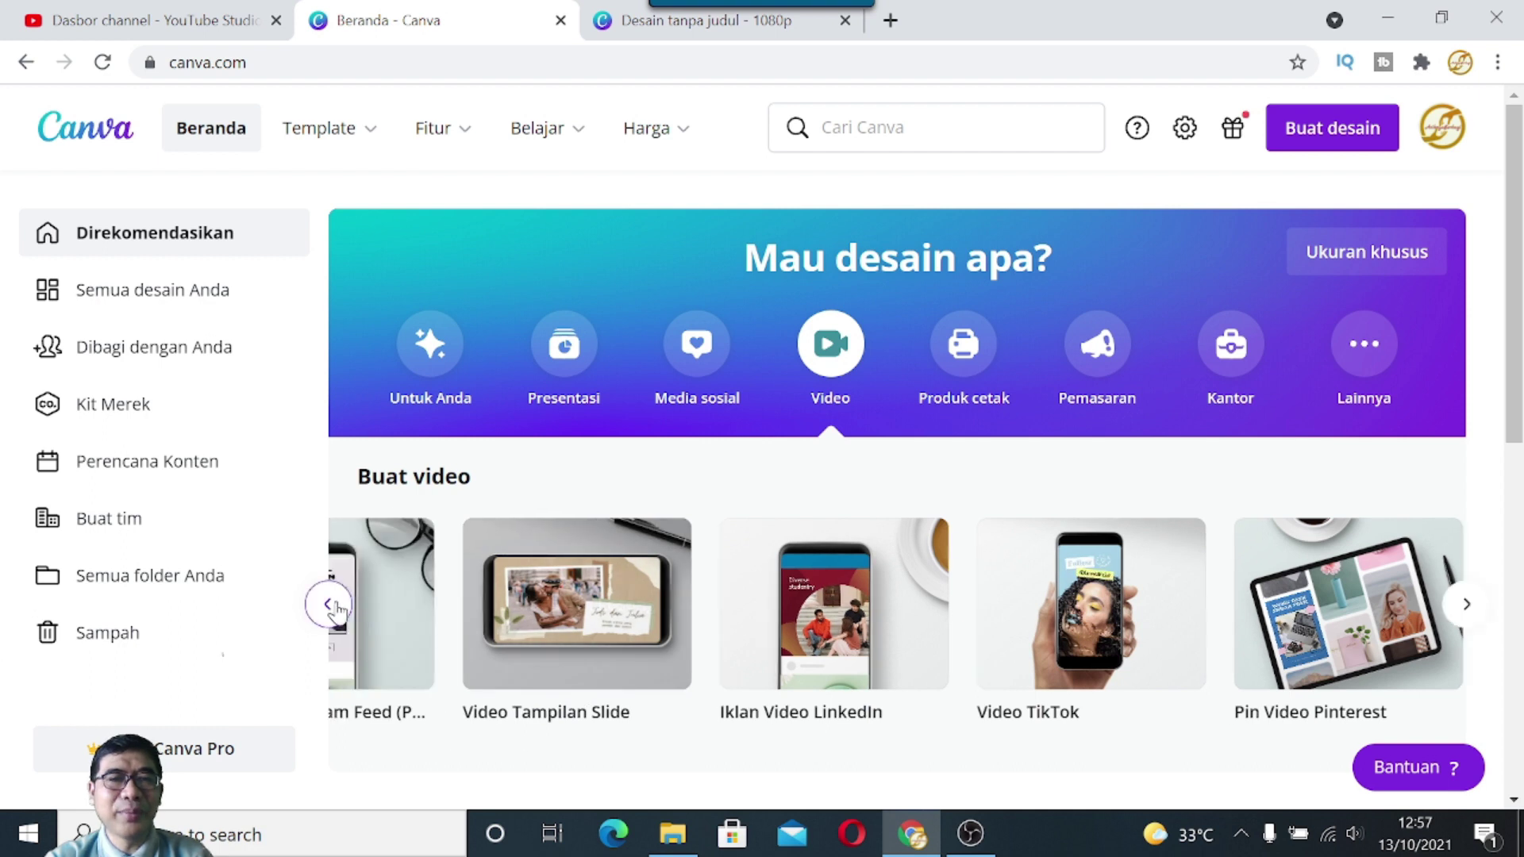
pyautogui.click(338, 611)
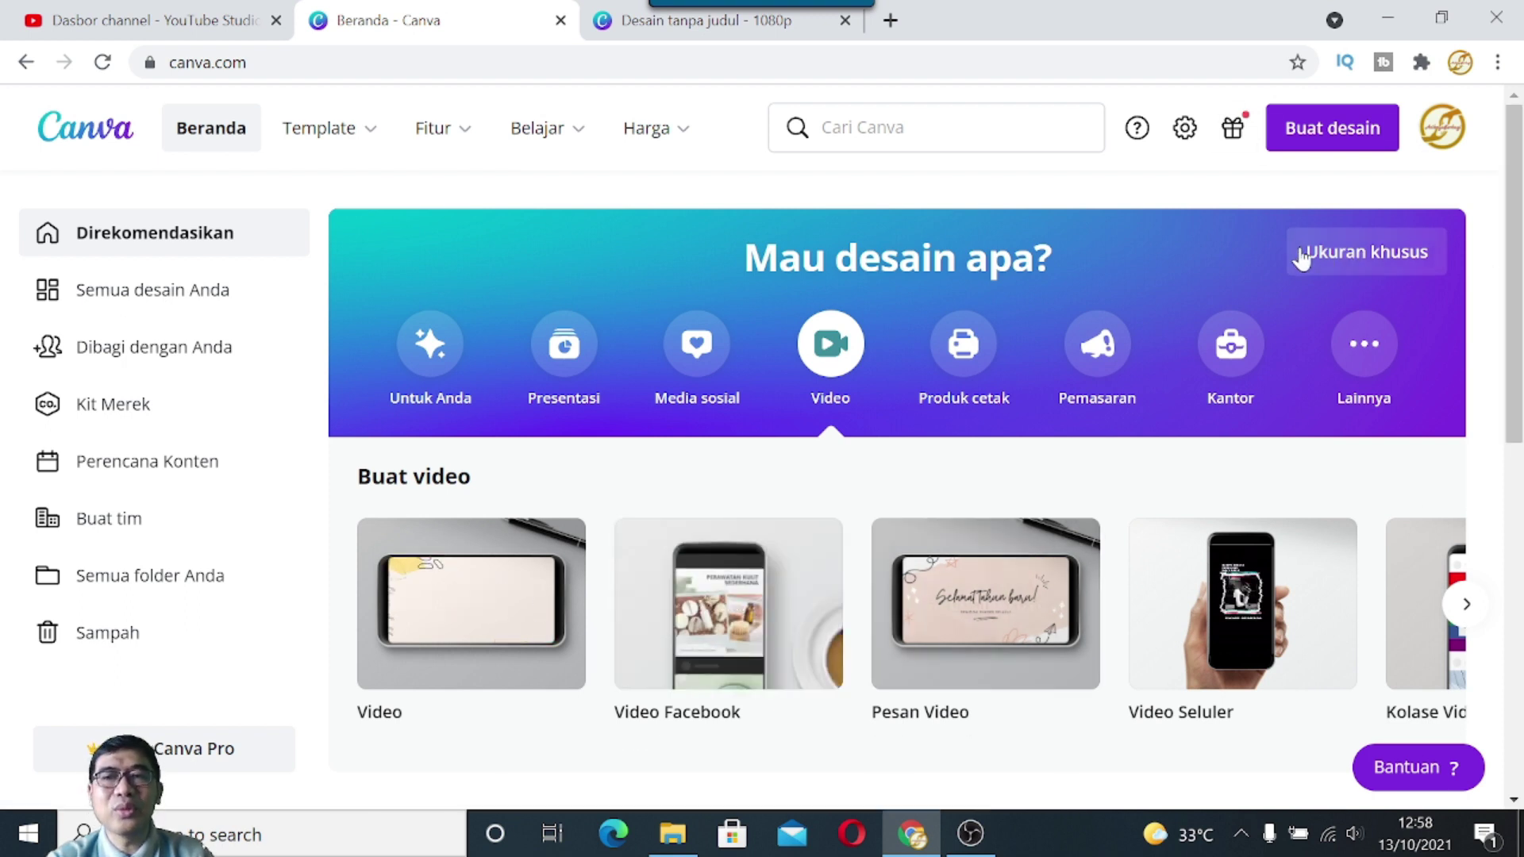
# Step: Look at the custom size options for width, height and unit, and close them without creating a design
pyautogui.click(1354, 268)
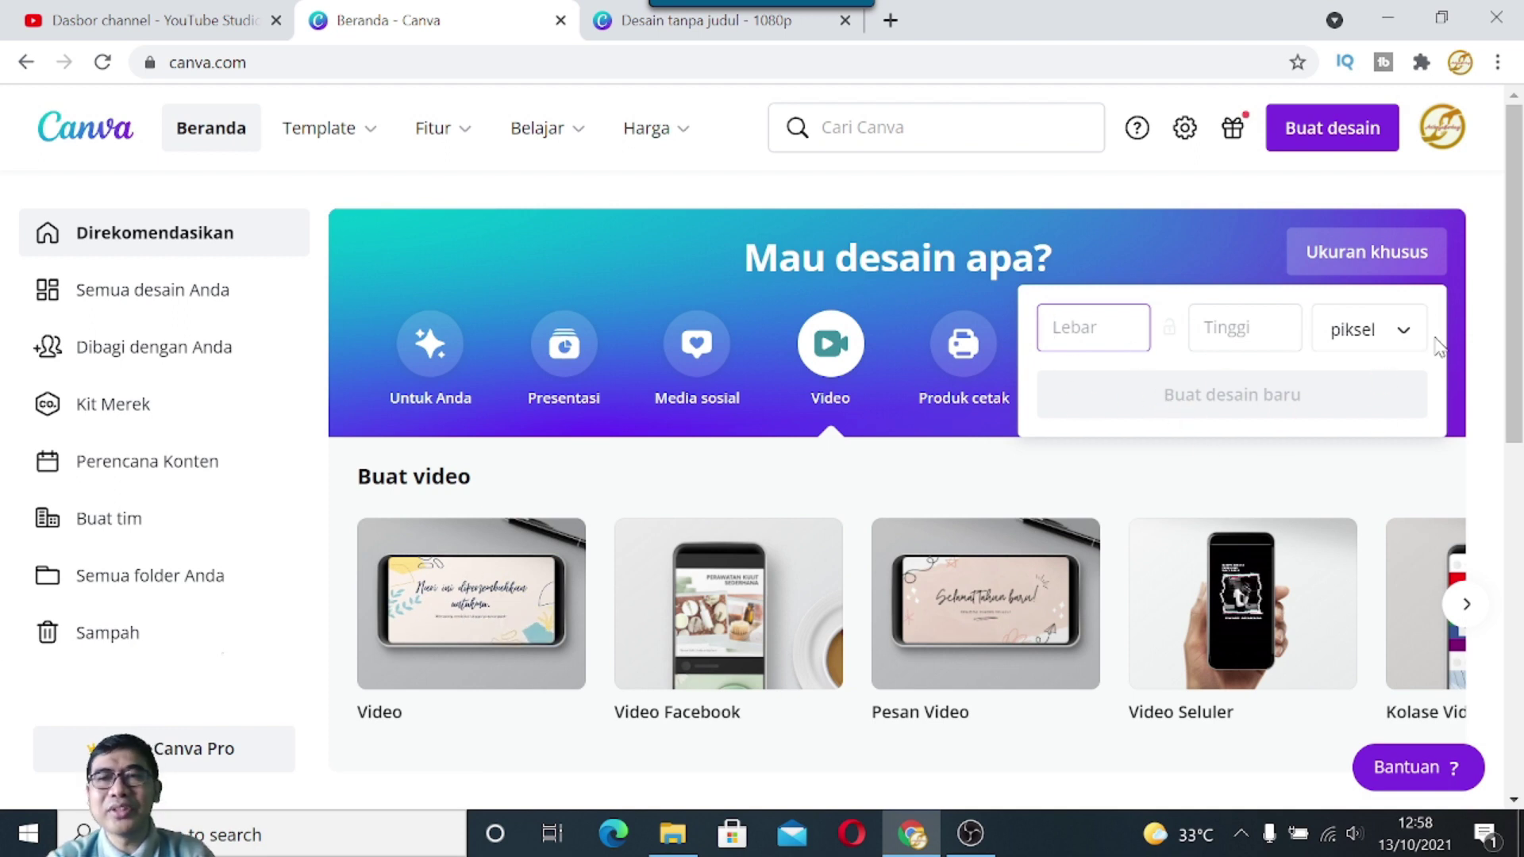
pyautogui.click(1176, 245)
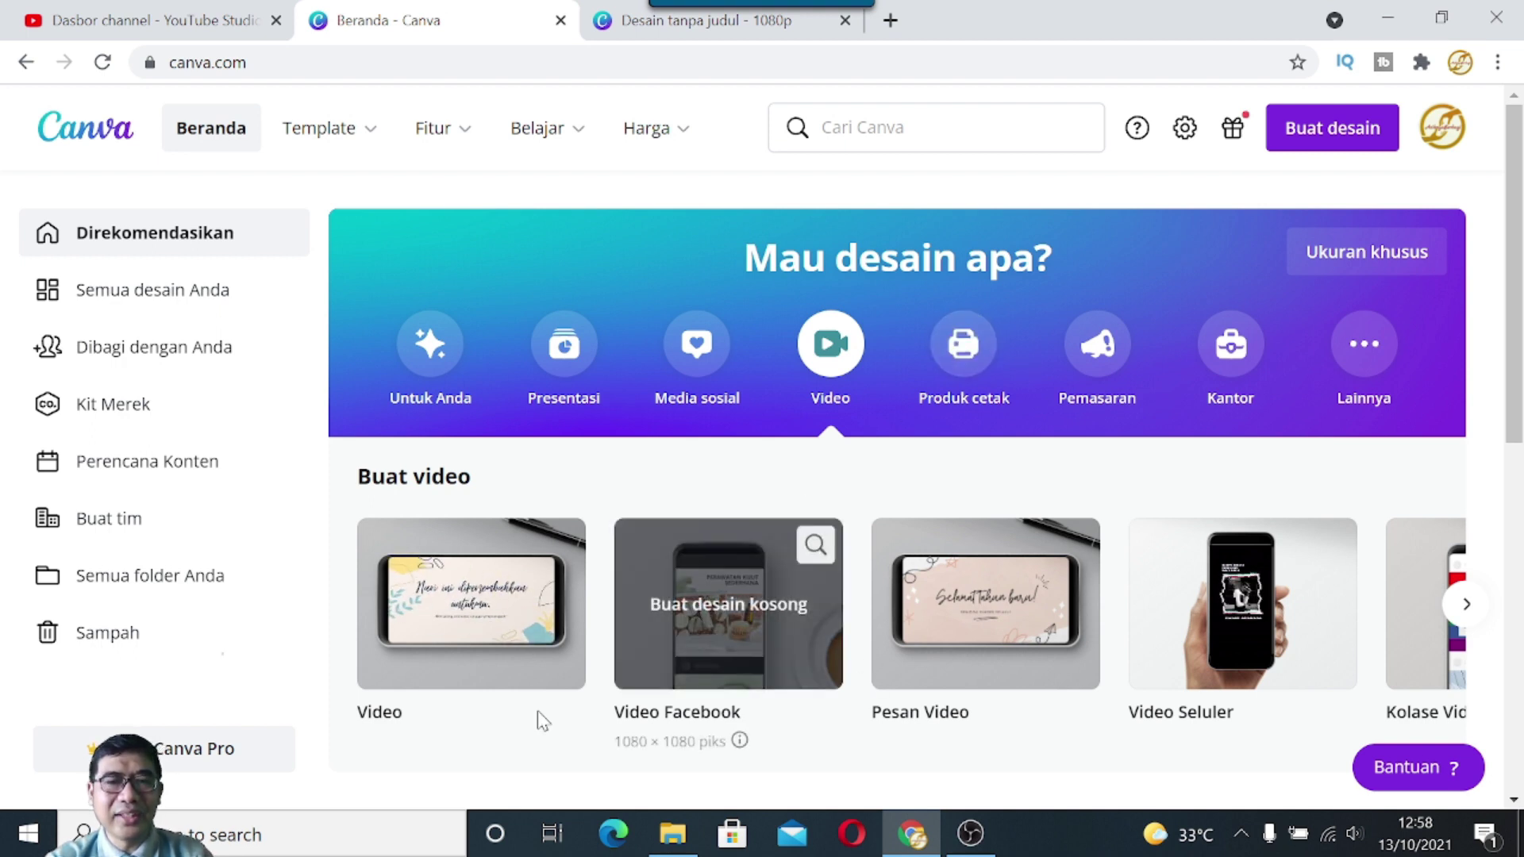
# Step: Create a blank design in the Iklan Video di YouTube format at 1920 × 1080 pixels
pyautogui.click(1468, 606)
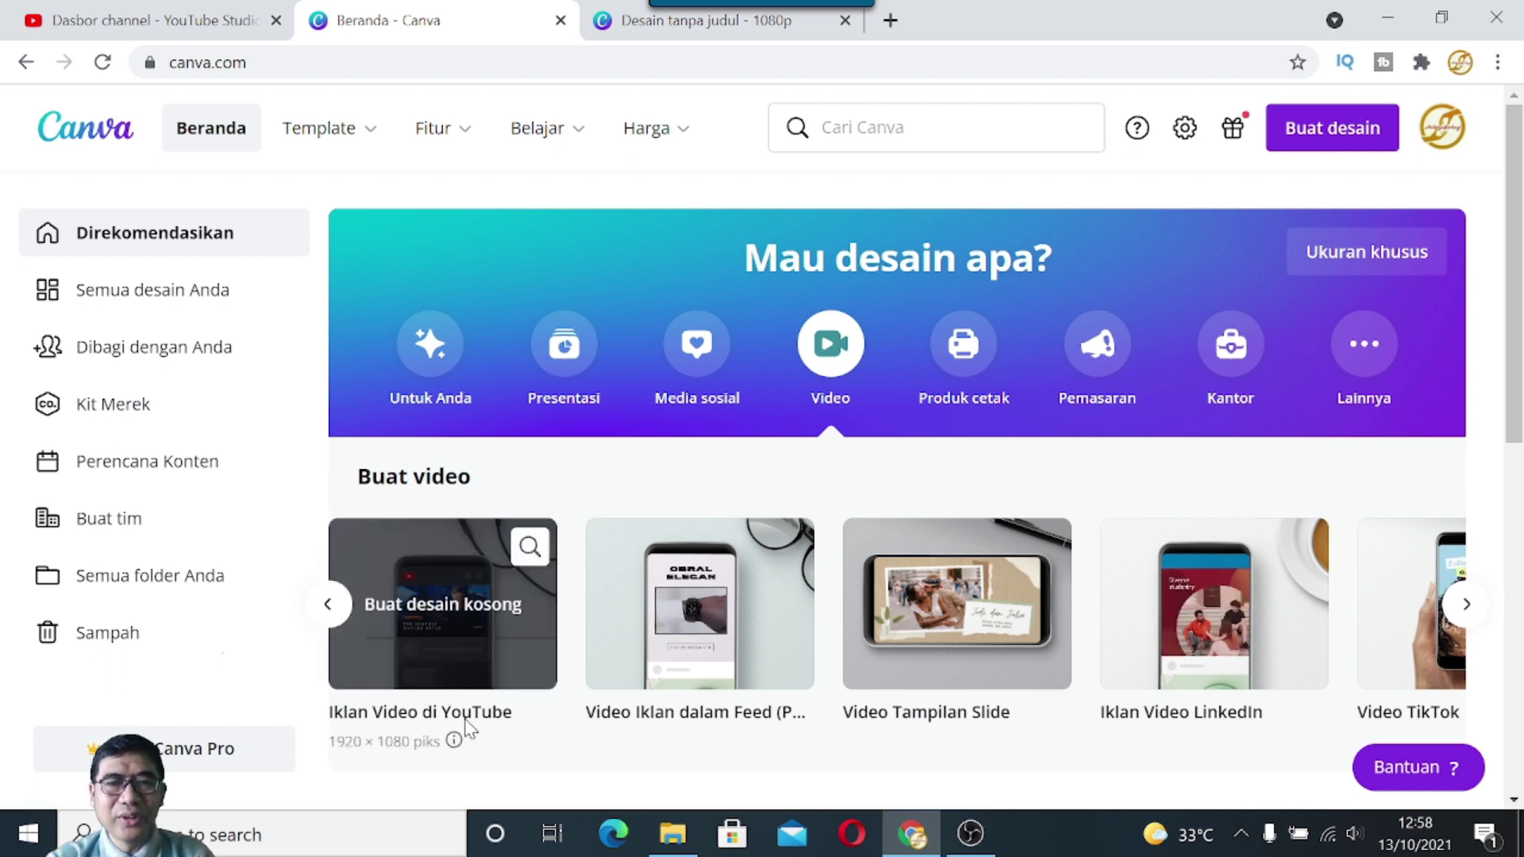
pyautogui.click(436, 612)
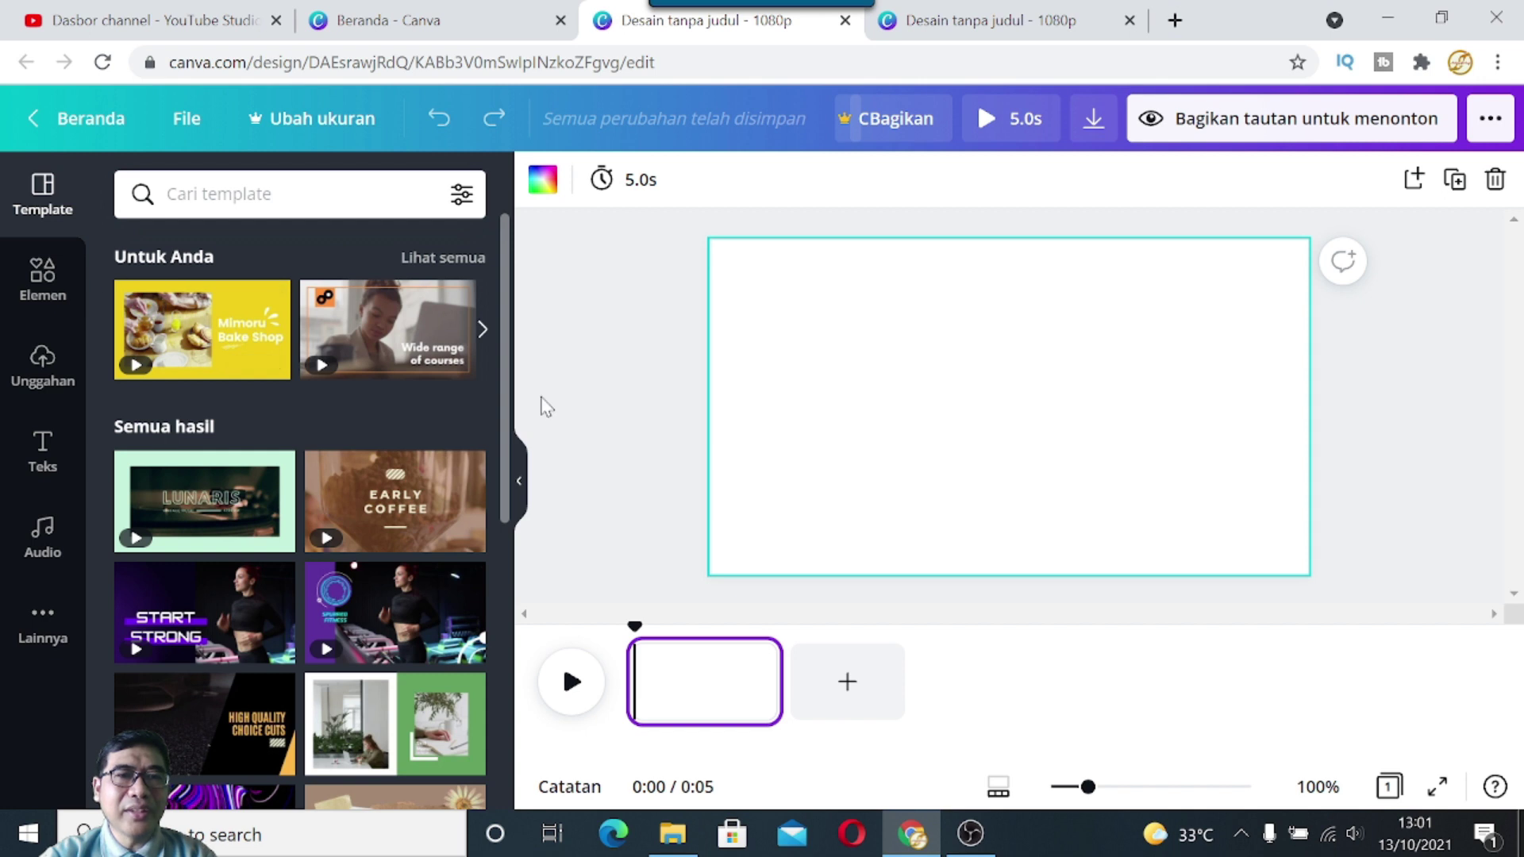
# Step: Look through the suggested video templates for the blank design
pyautogui.scroll(-10, 502, 410)
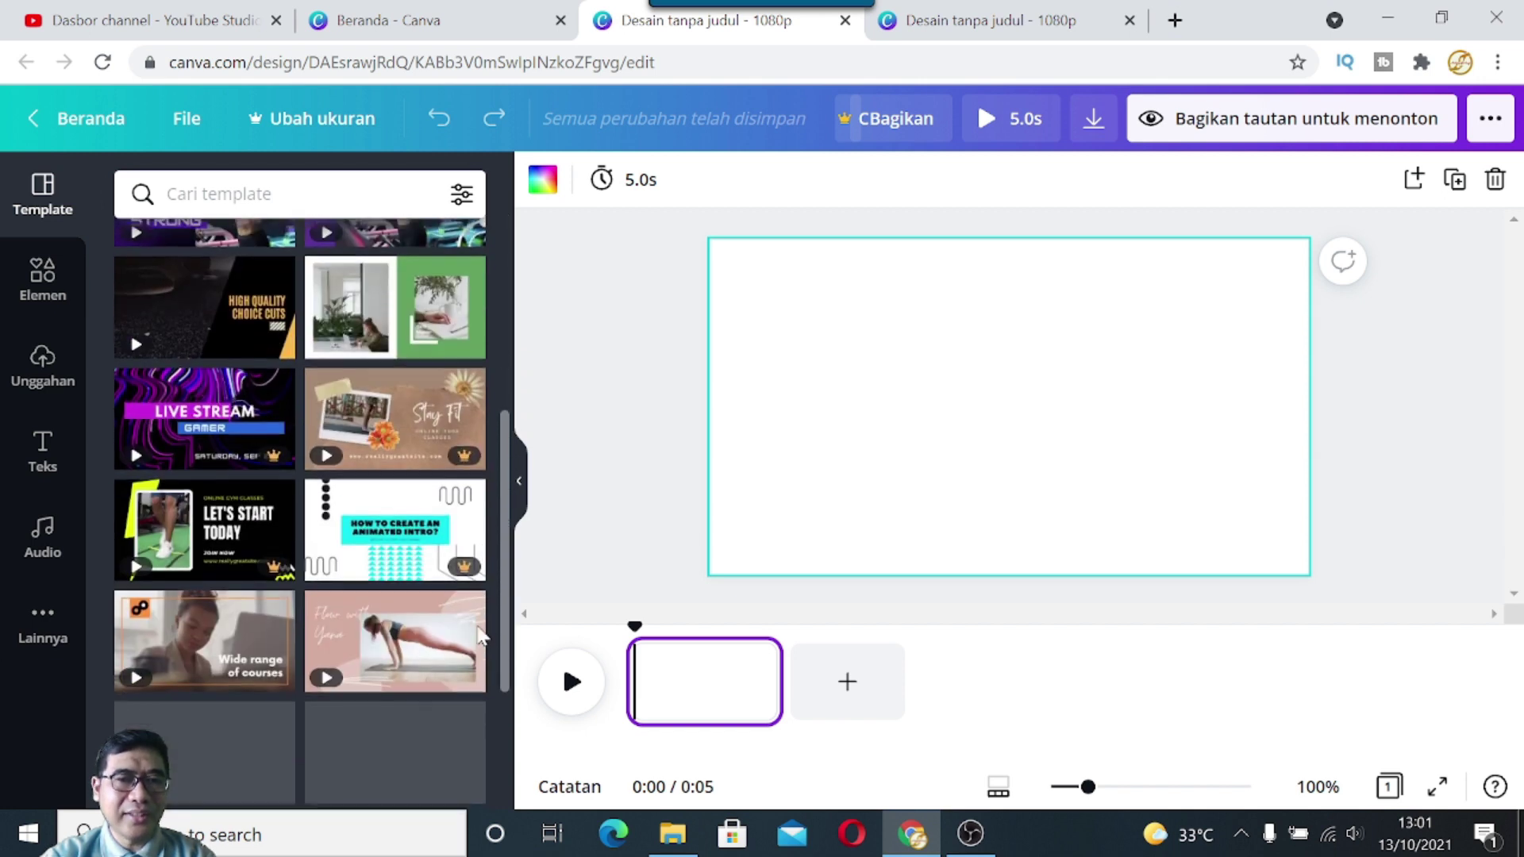
pyautogui.scroll(15, 502, 657)
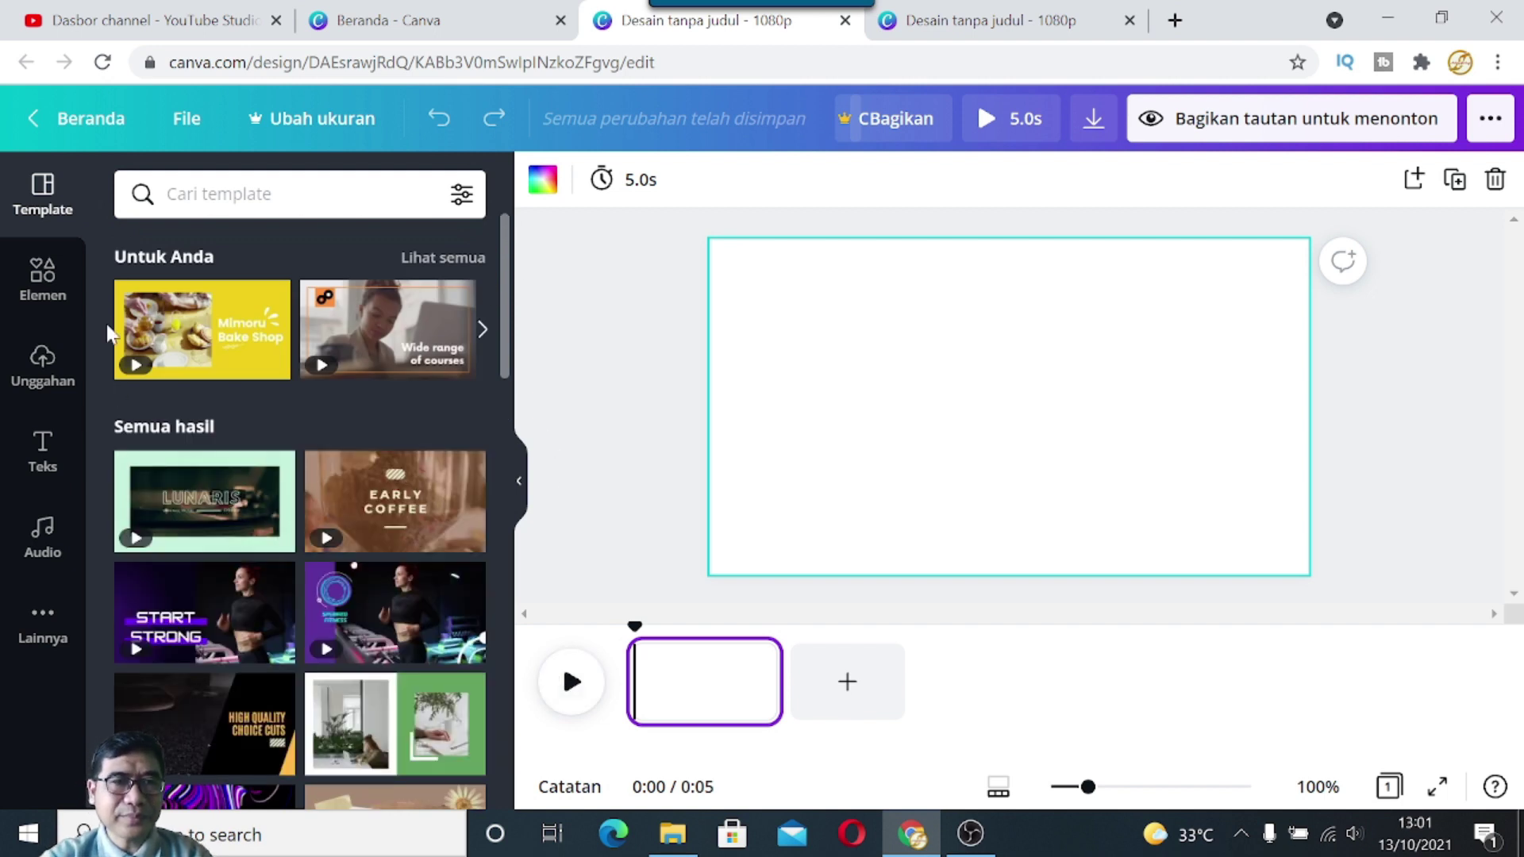
pyautogui.click(189, 194)
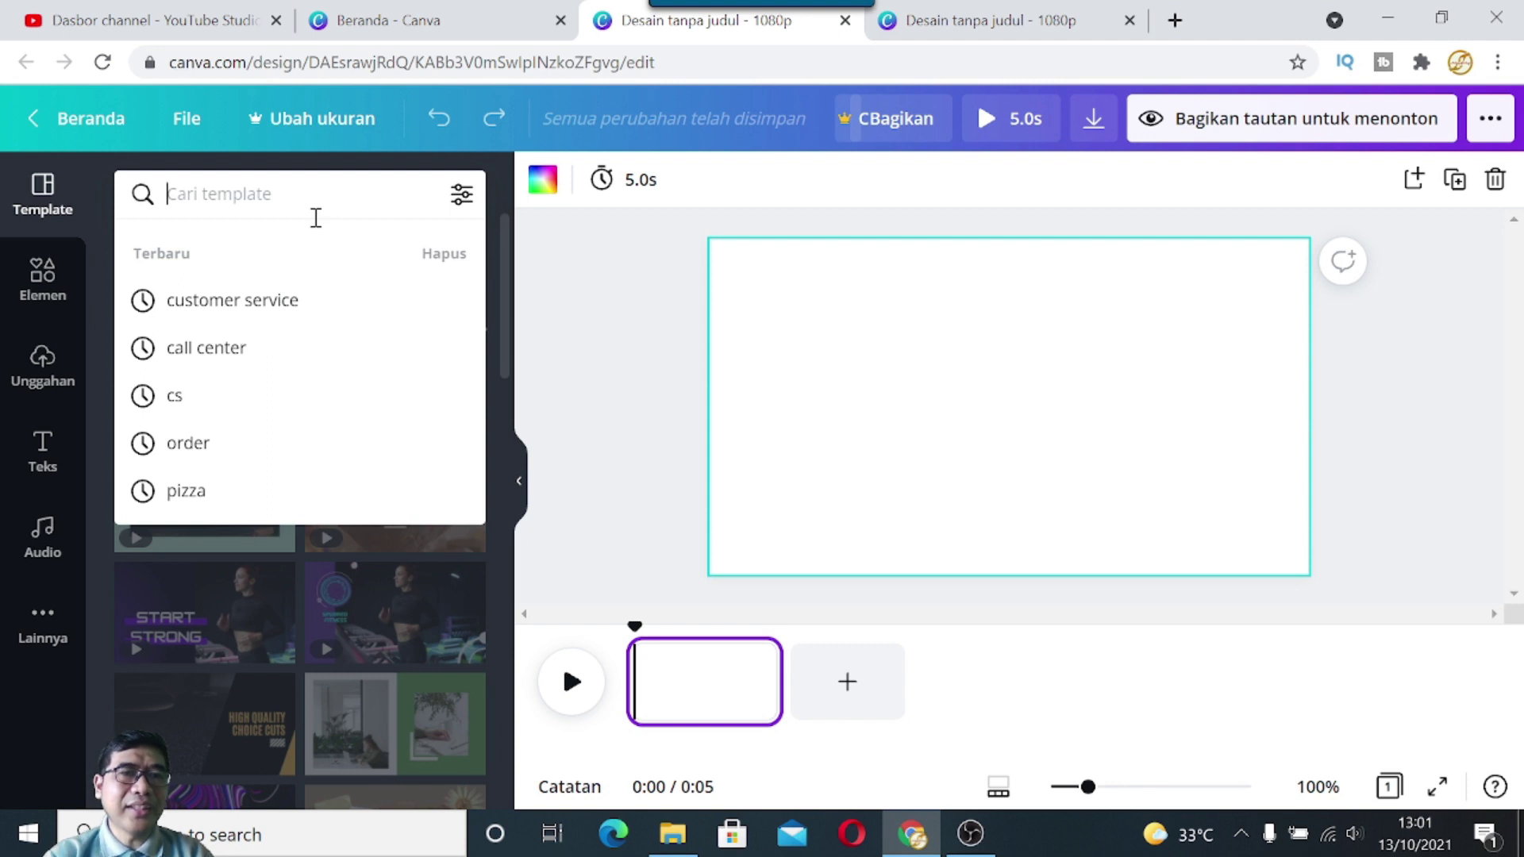
pyautogui.write('food')
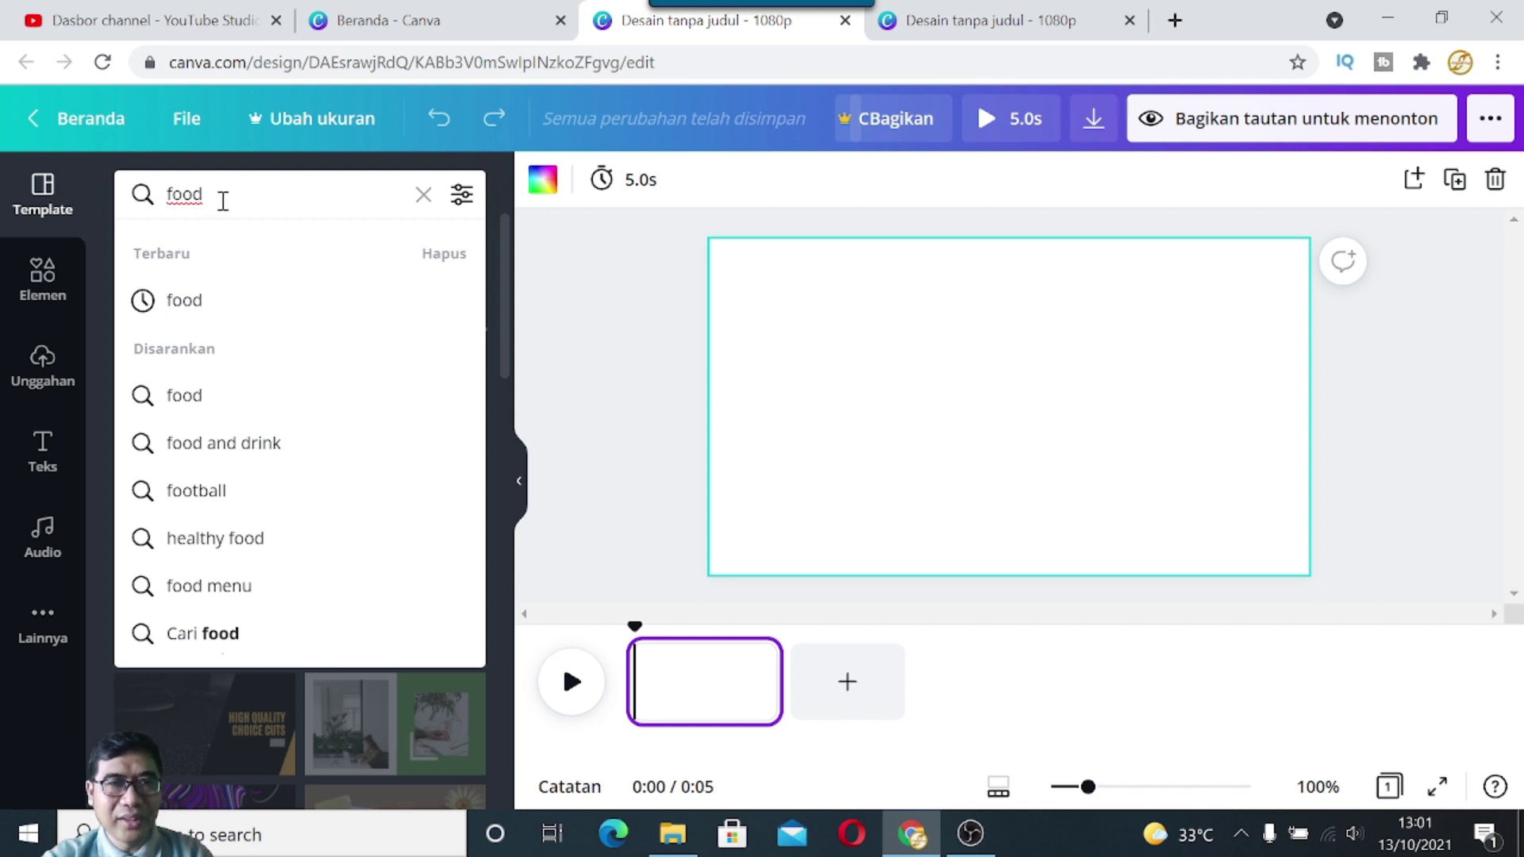
pyautogui.press('Return')
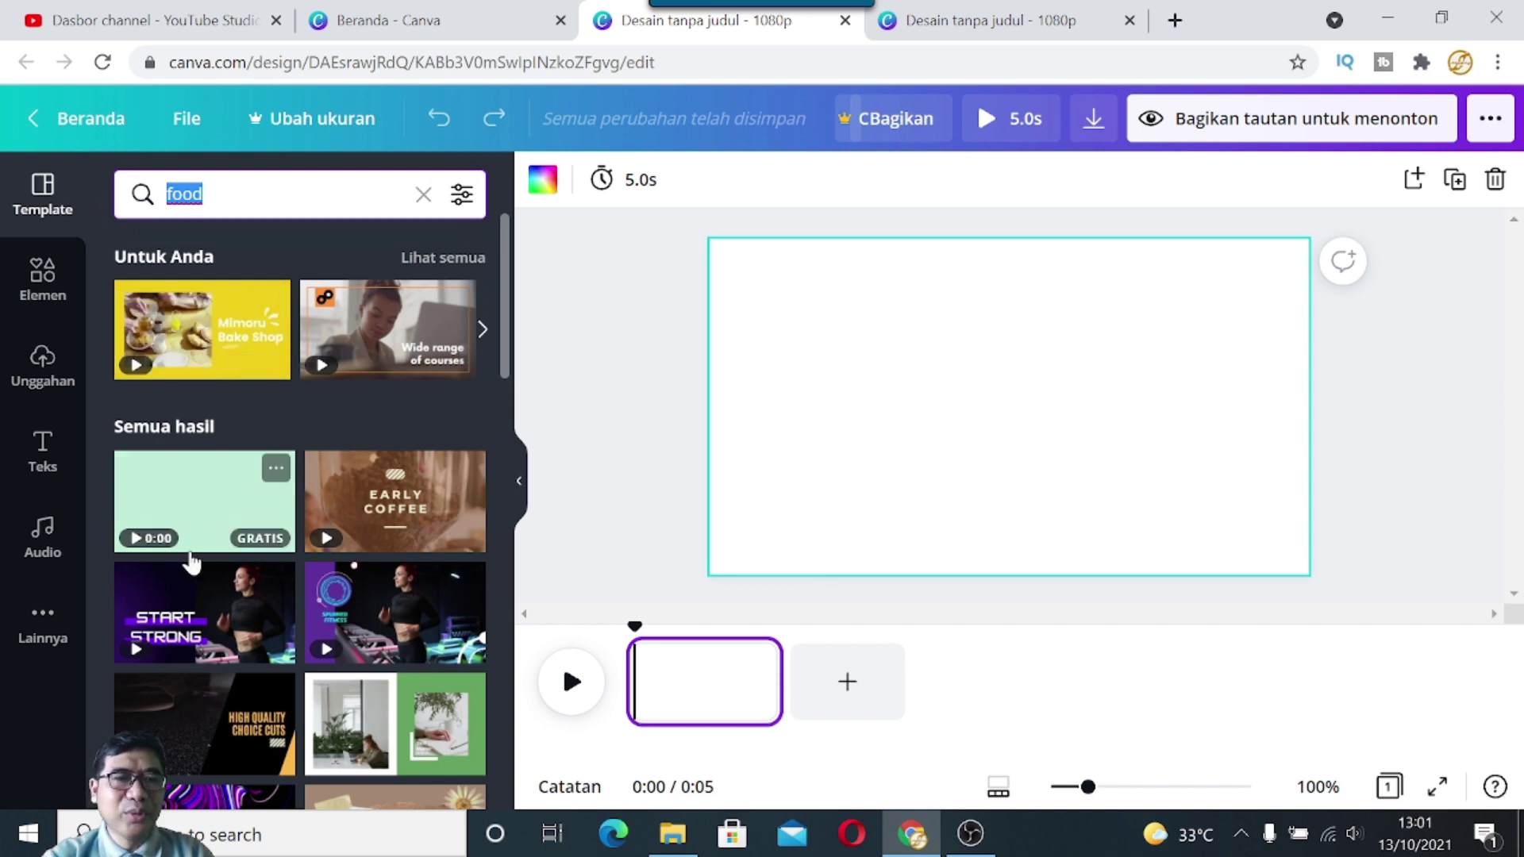
pyautogui.click(229, 204)
pyautogui.press('BackSpace')
pyautogui.press('BackSpace')
pyautogui.press('BackSpace')
pyautogui.press('BackSpace')
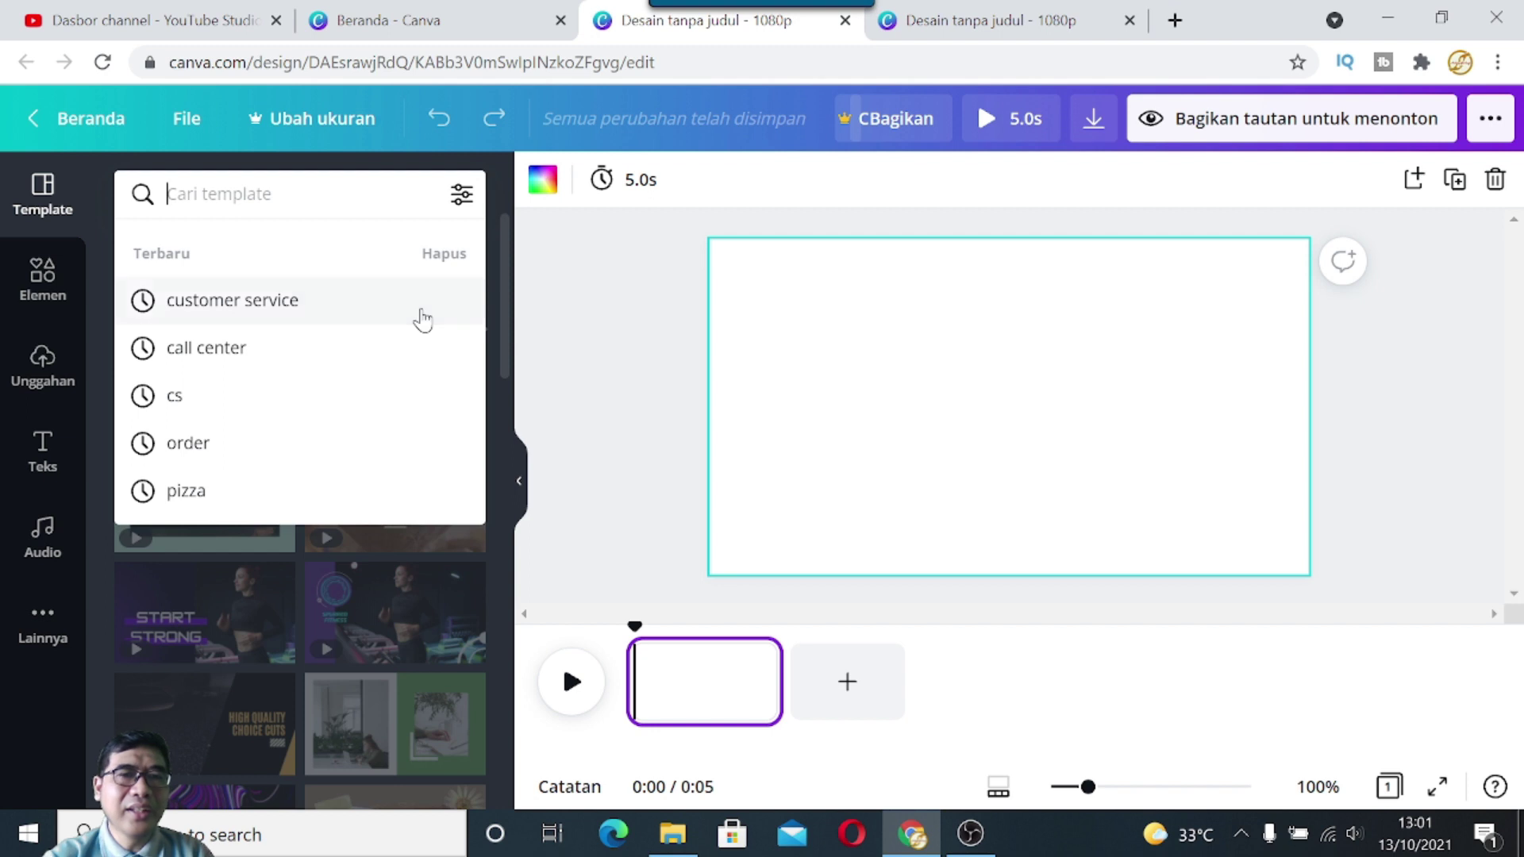
pyautogui.click(494, 200)
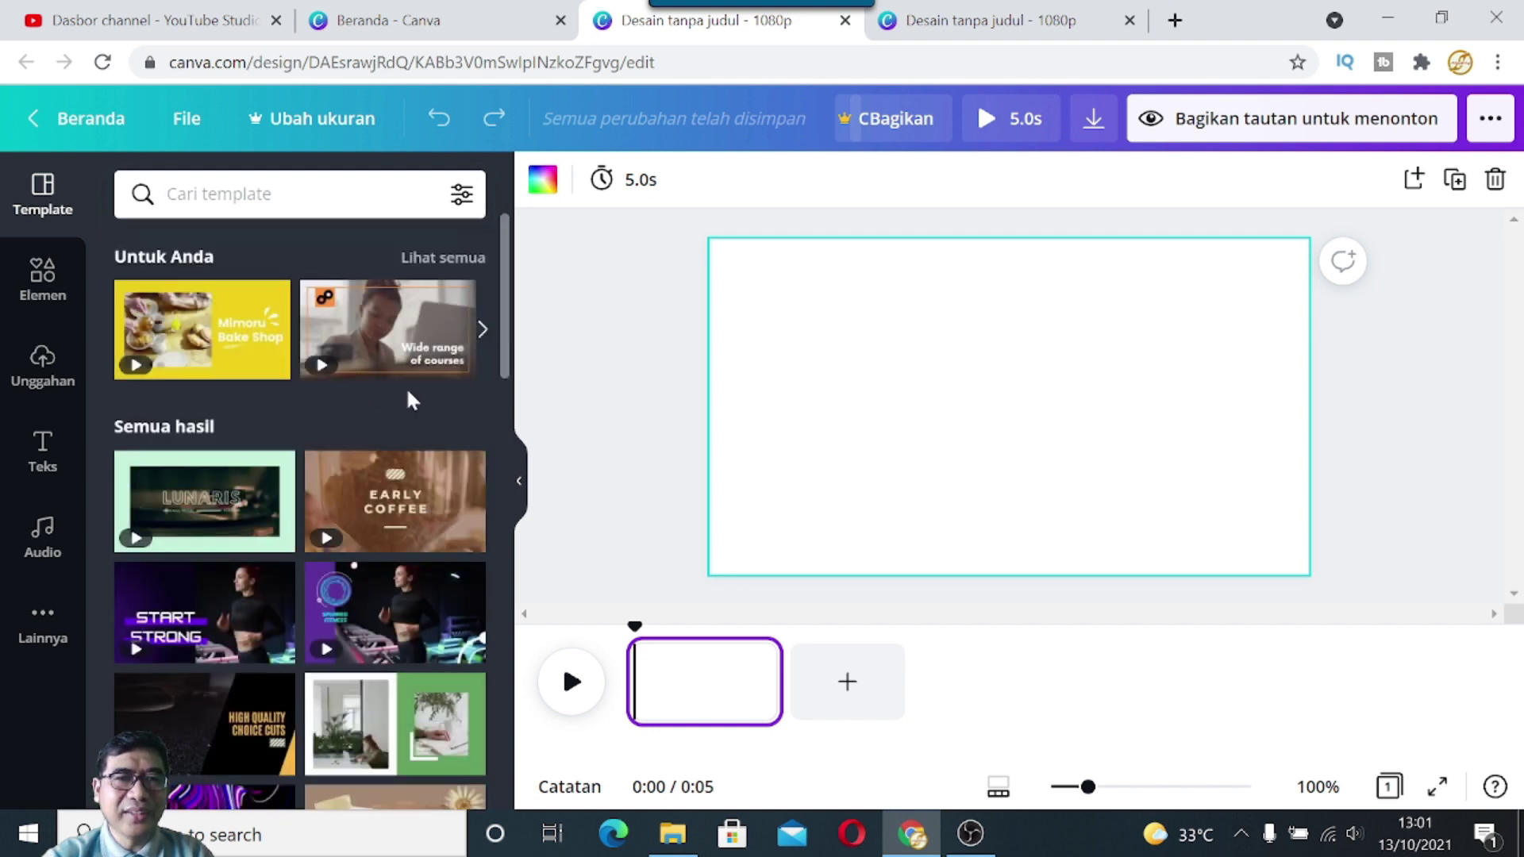
# Step: Browse the recommended video templates, previewing several thumbnails and checking which ones are free or Pro
pyautogui.scroll(-5, 413, 397)
pyautogui.scroll(-10, 418, 408)
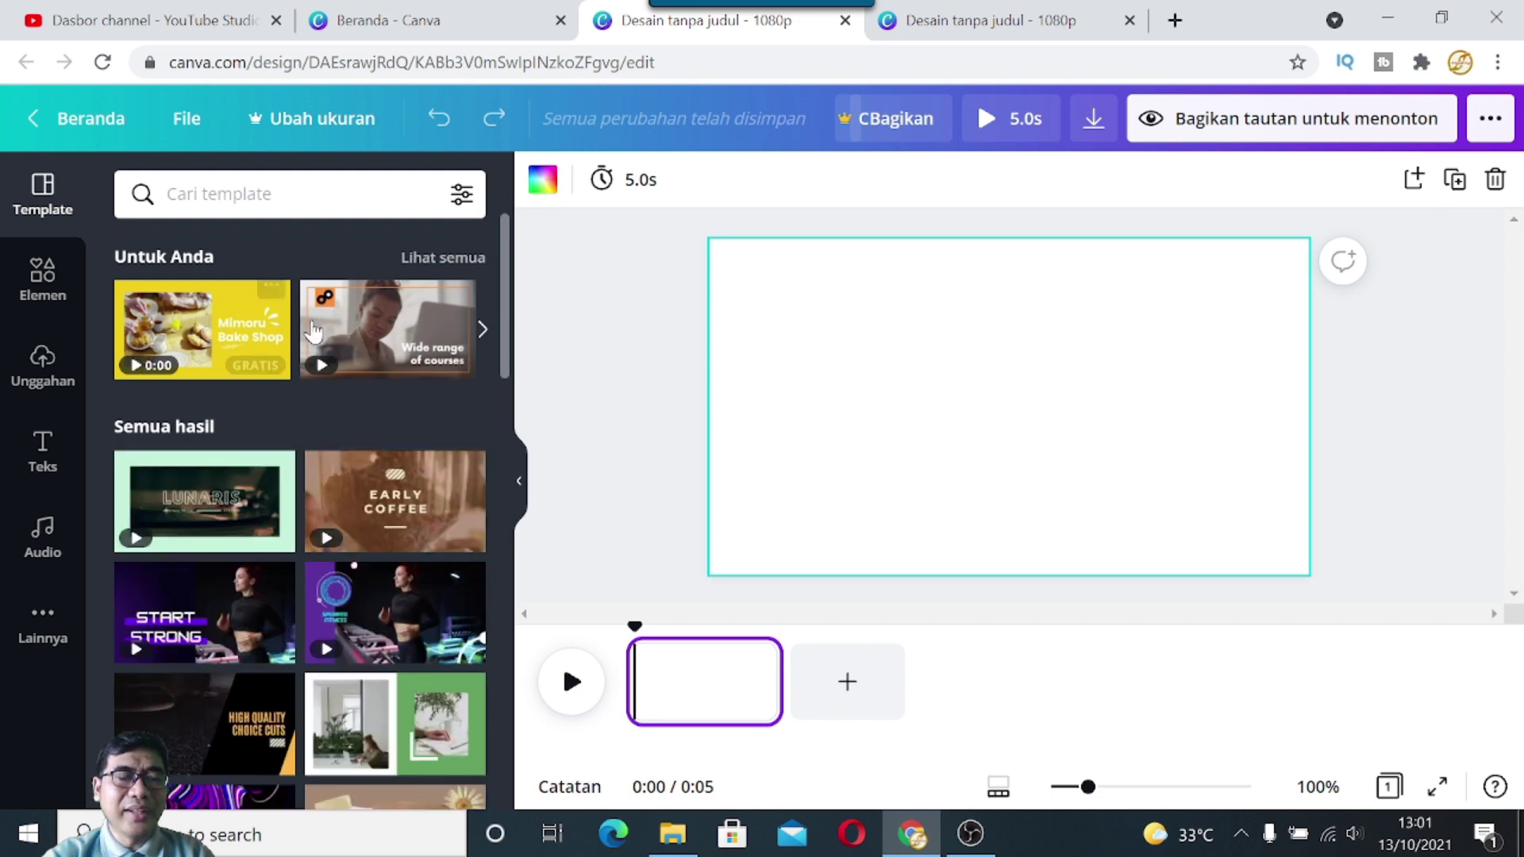
pyautogui.scroll(-5, 343, 534)
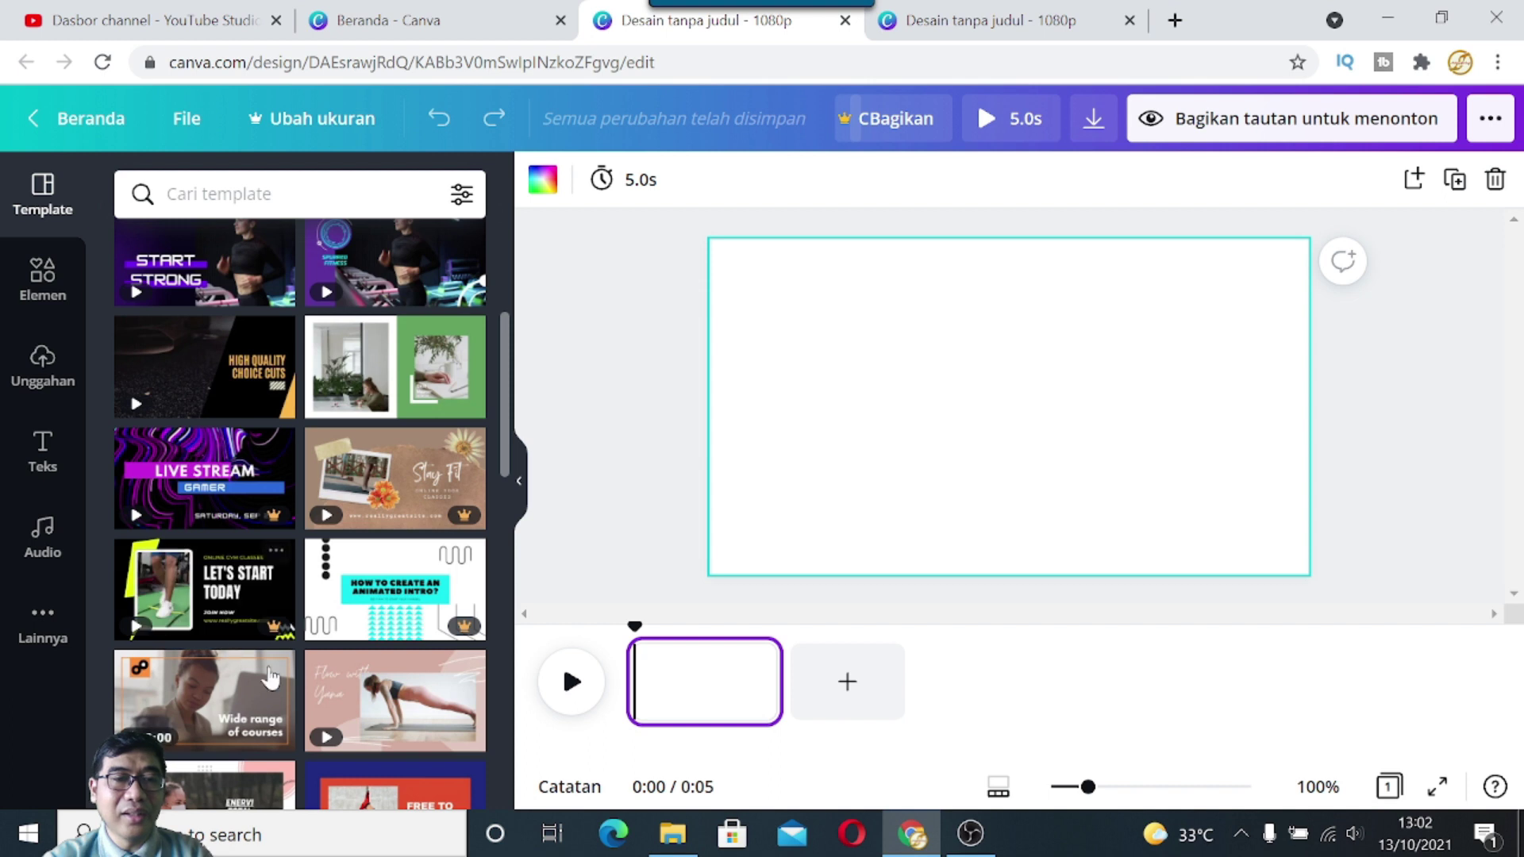
pyautogui.scroll(-2, 290, 669)
pyautogui.scroll(-4, 425, 508)
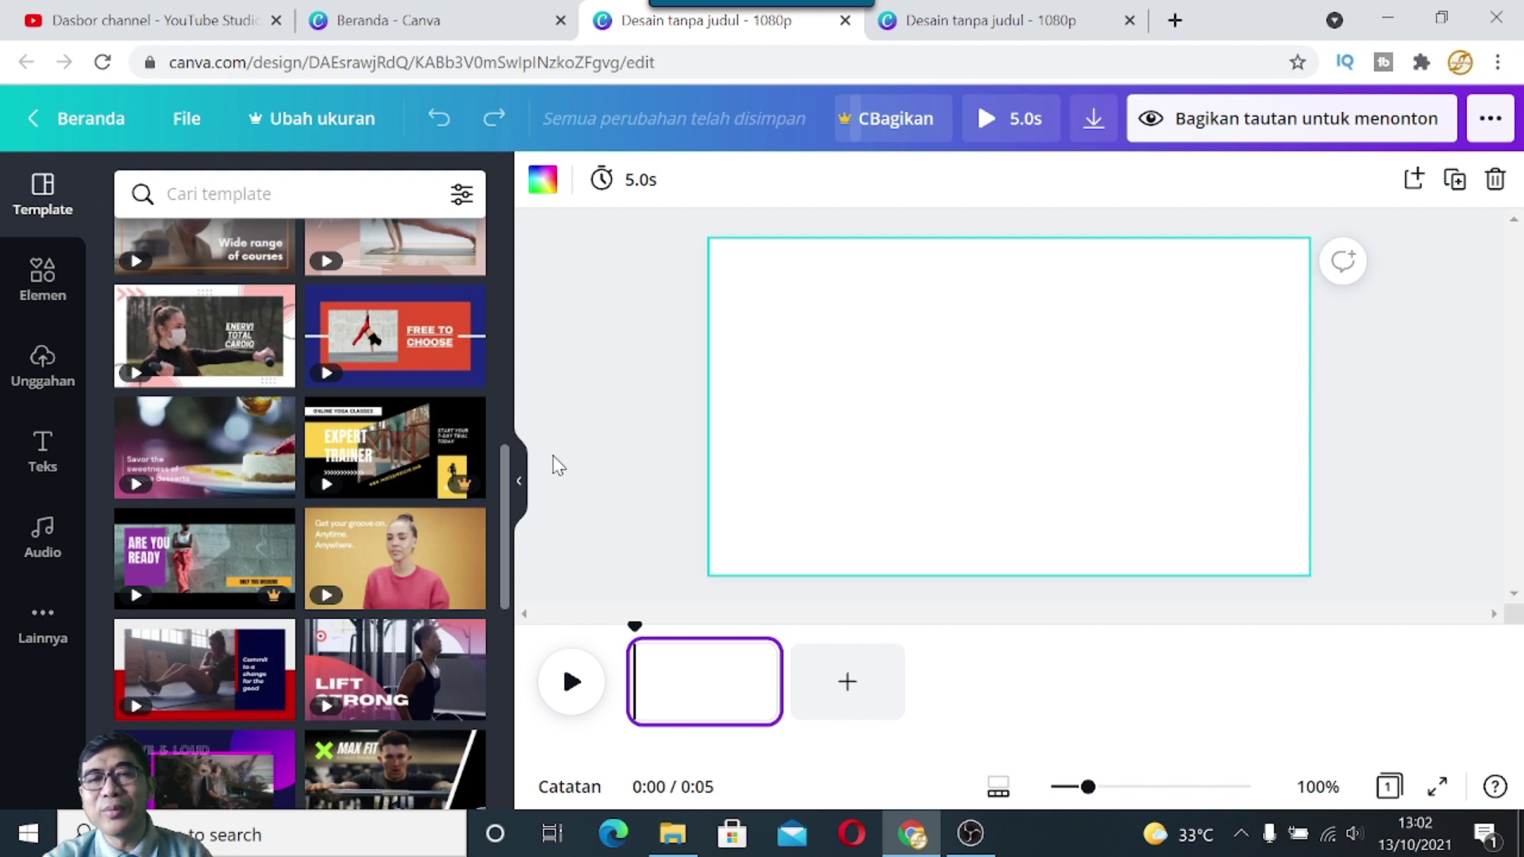
pyautogui.moveTo(340, 423)
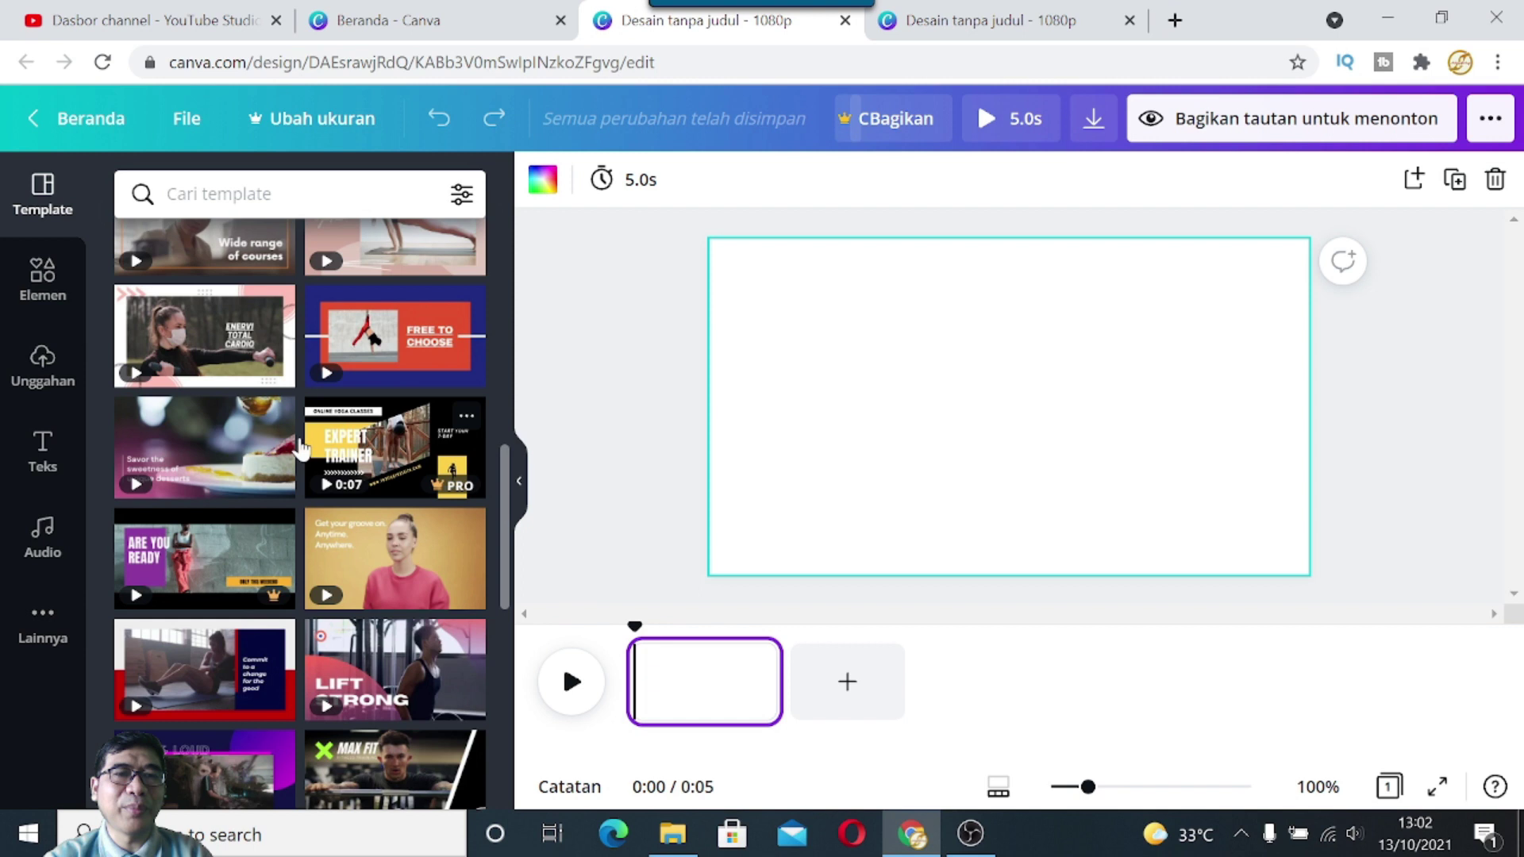
pyautogui.moveTo(383, 540)
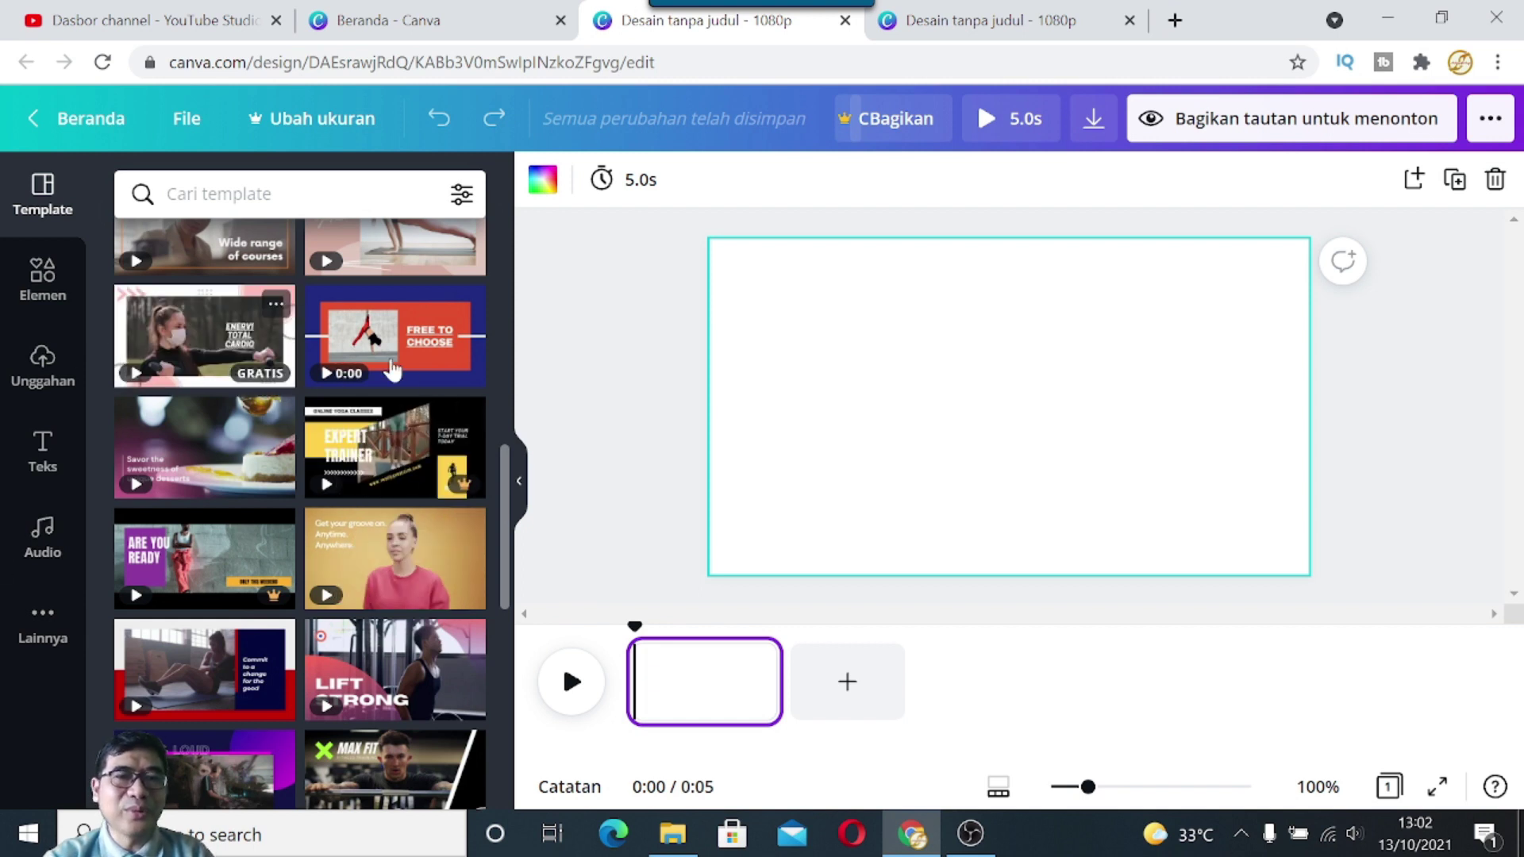
pyautogui.moveTo(476, 324)
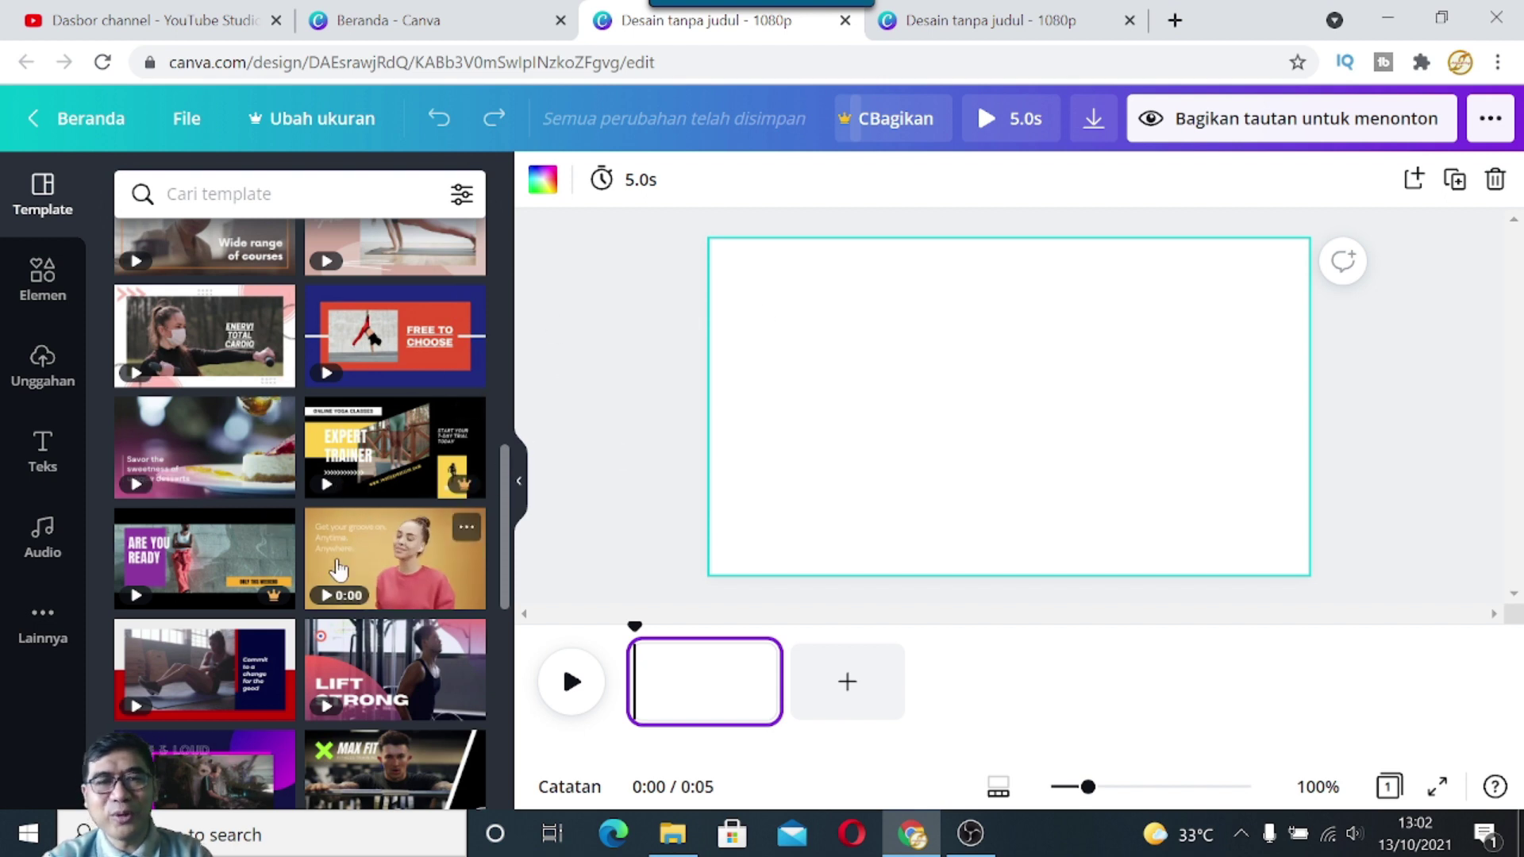
pyautogui.scroll(5, 342, 662)
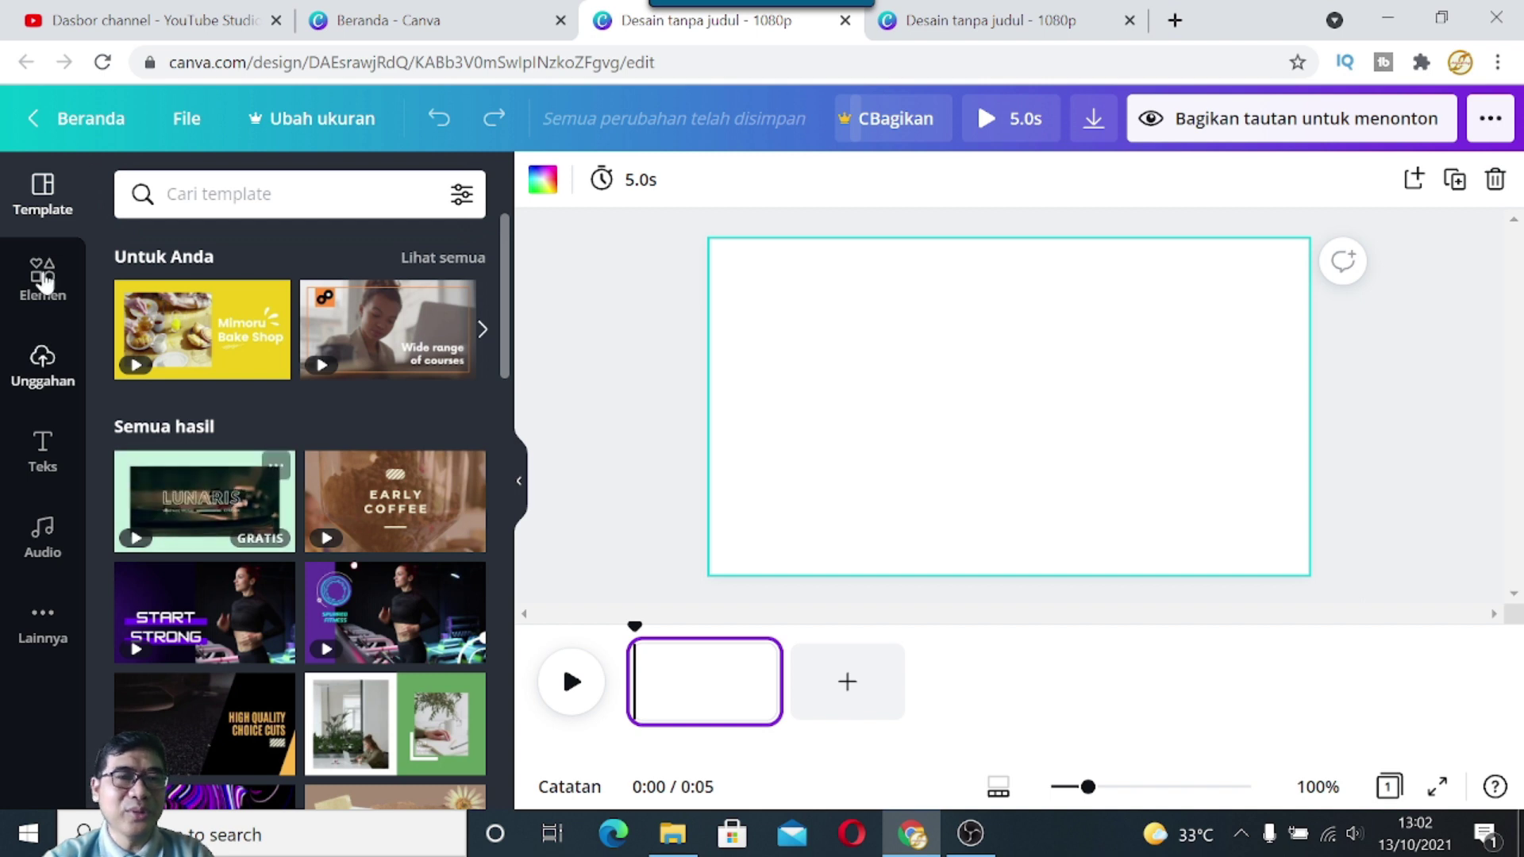
# Step: Search the templates for "food" and look over the matching video designs
pyautogui.click(219, 204)
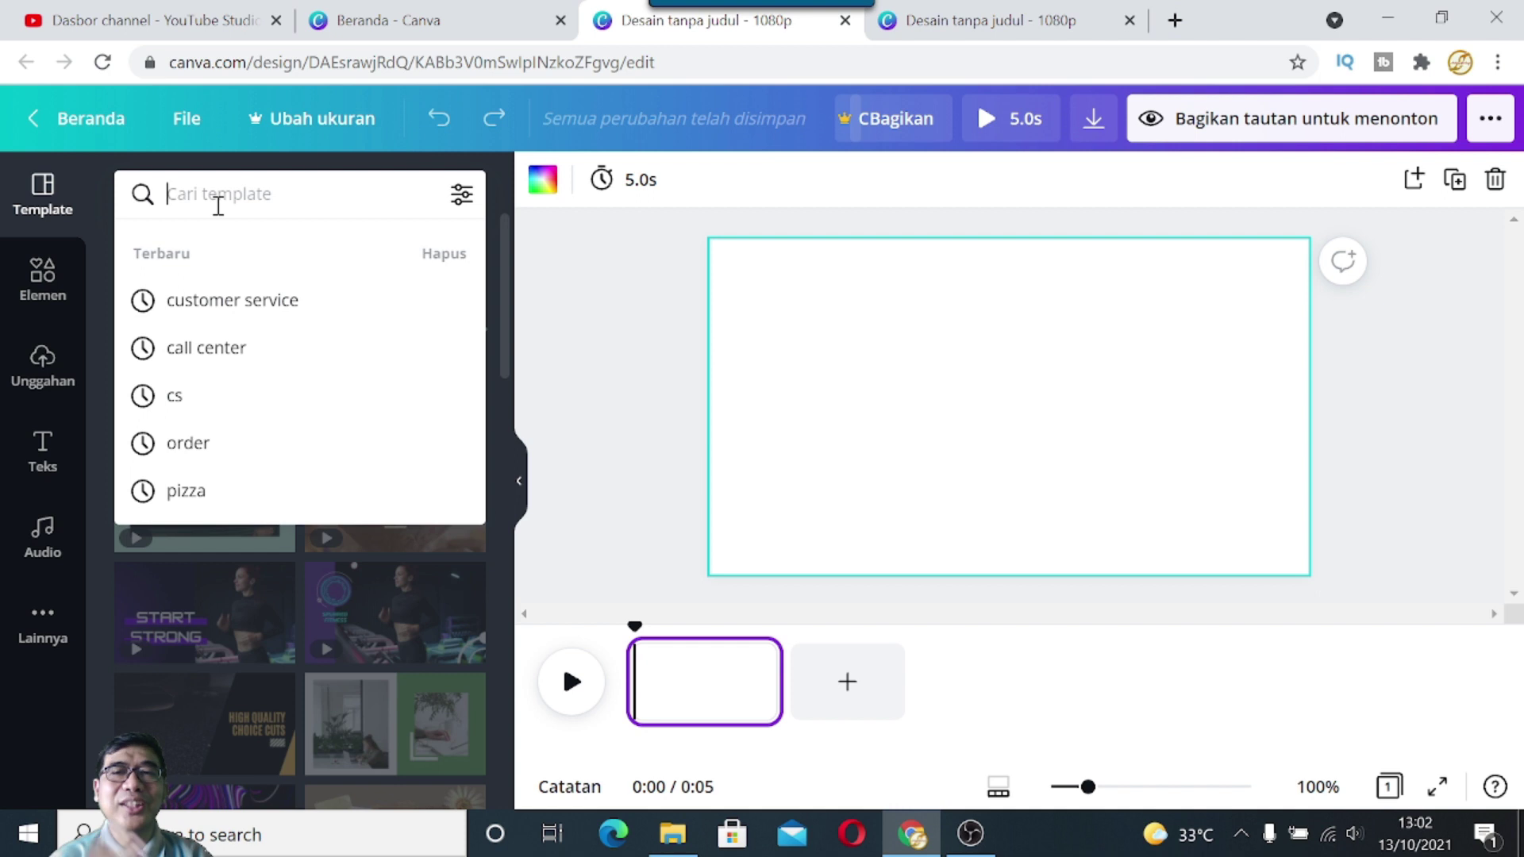
pyautogui.write('food')
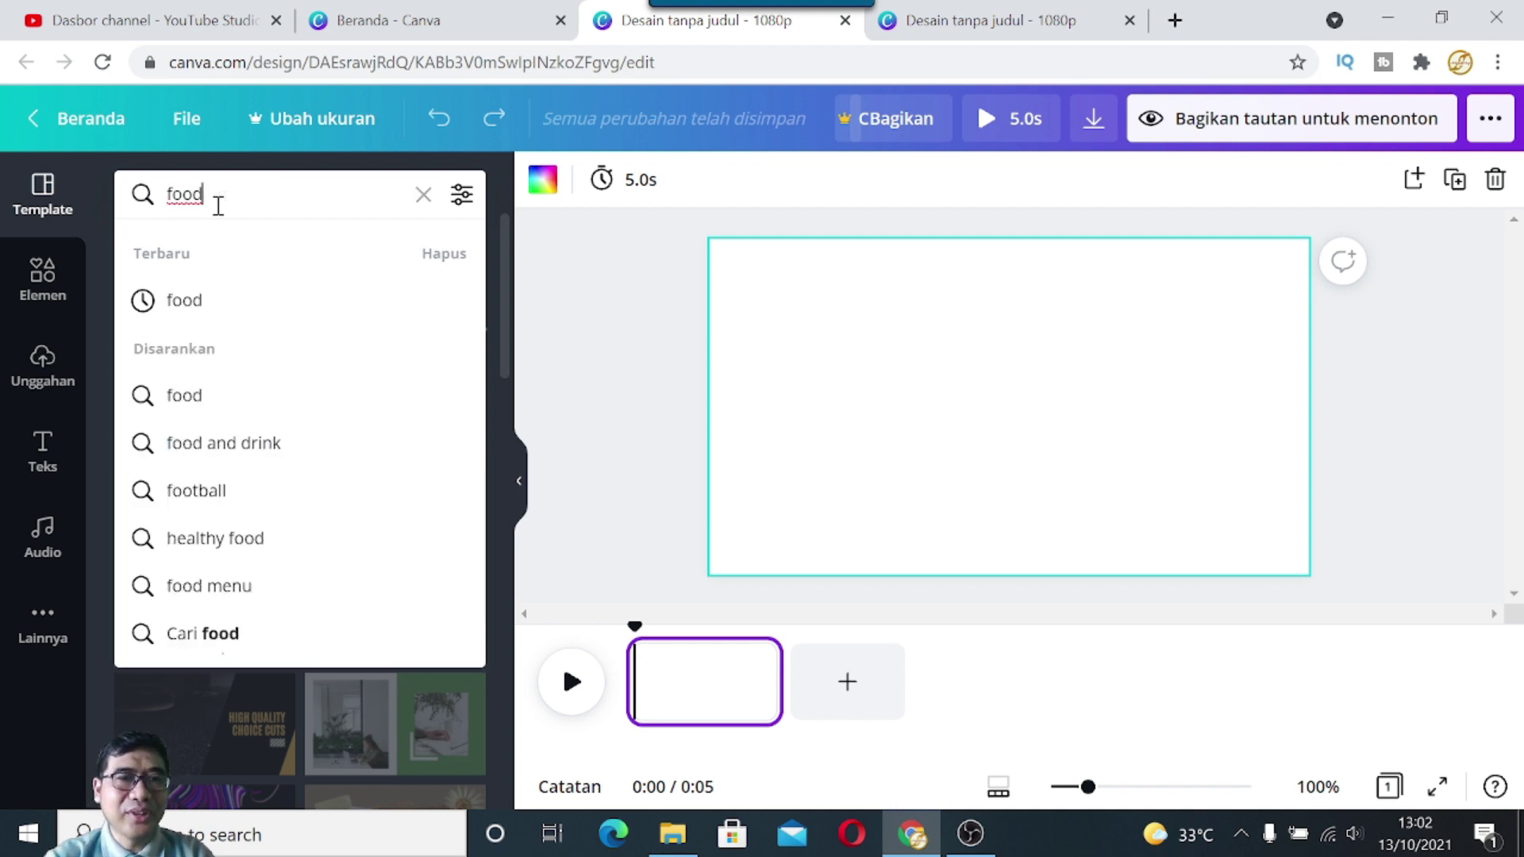
pyautogui.click(194, 301)
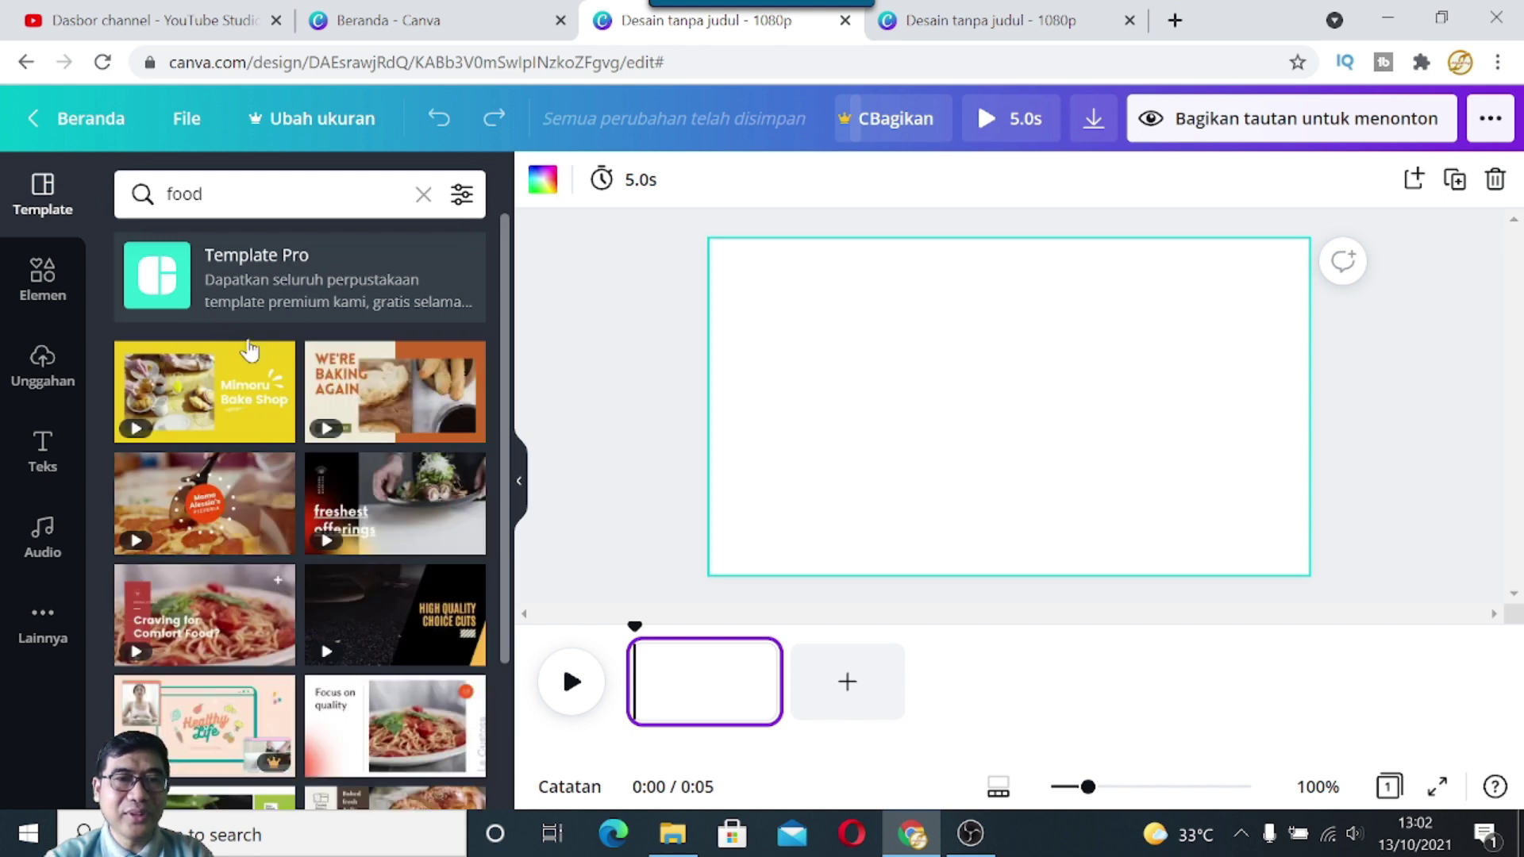
pyautogui.scroll(-2, 350, 443)
pyautogui.scroll(-1, 355, 459)
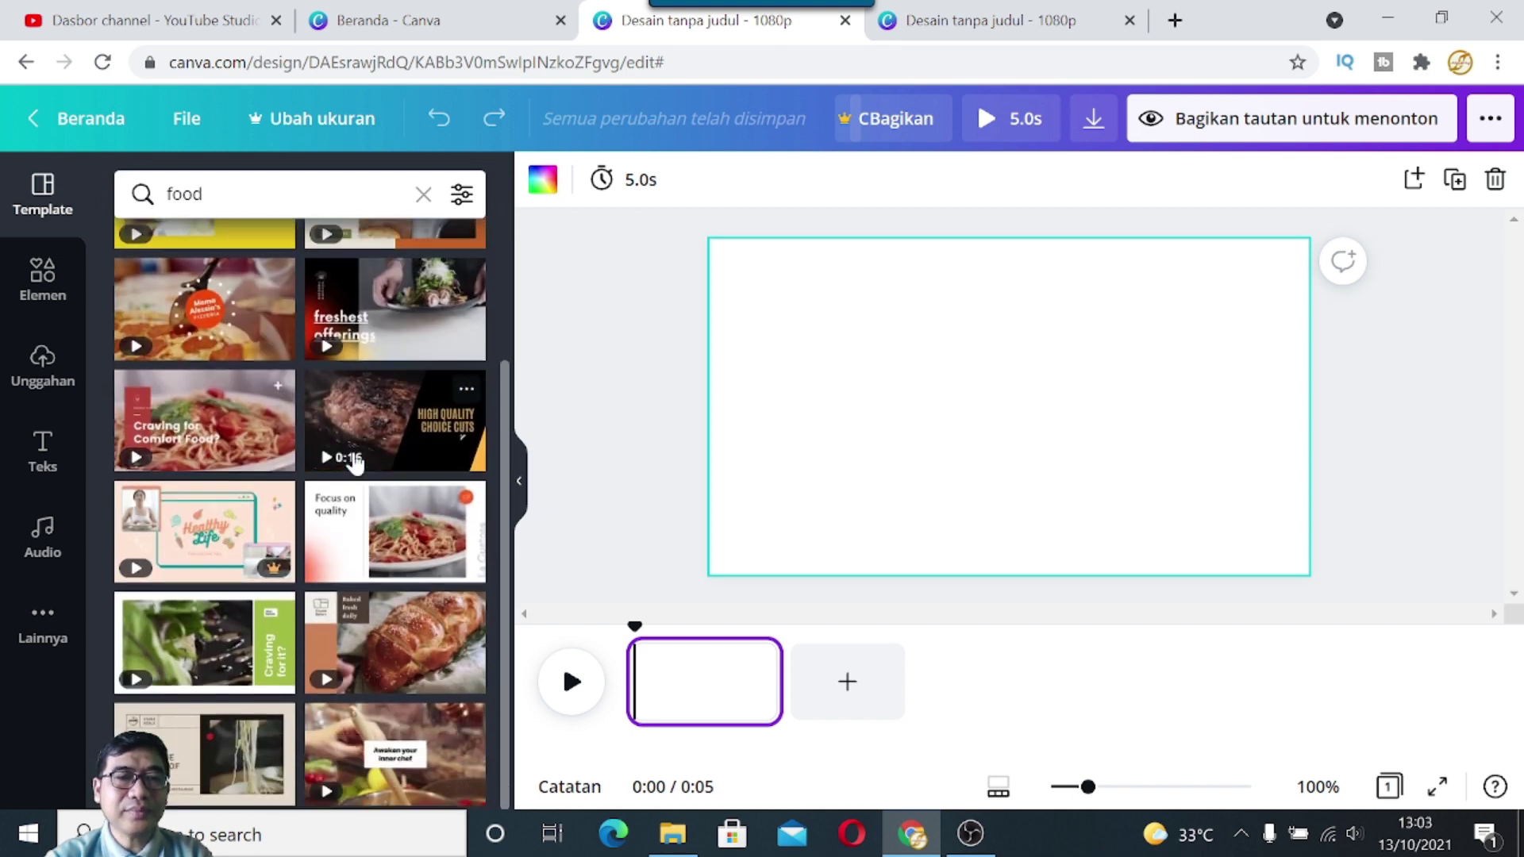
pyautogui.scroll(3, 355, 448)
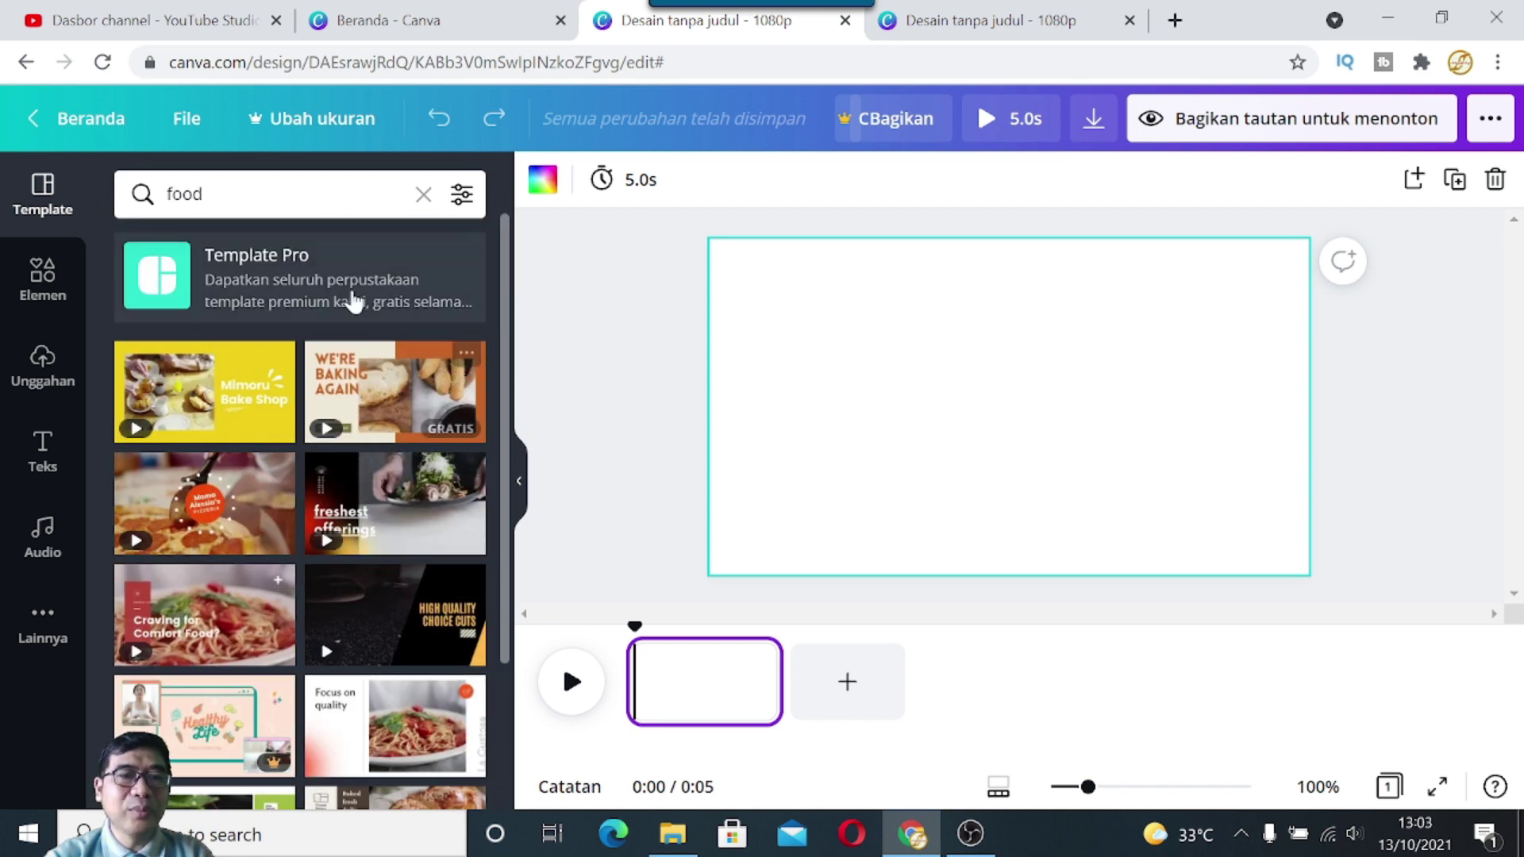
# Step: Run the suggested "food" search again and examine the food templates in more detail, including their animated previews
pyautogui.click(229, 197)
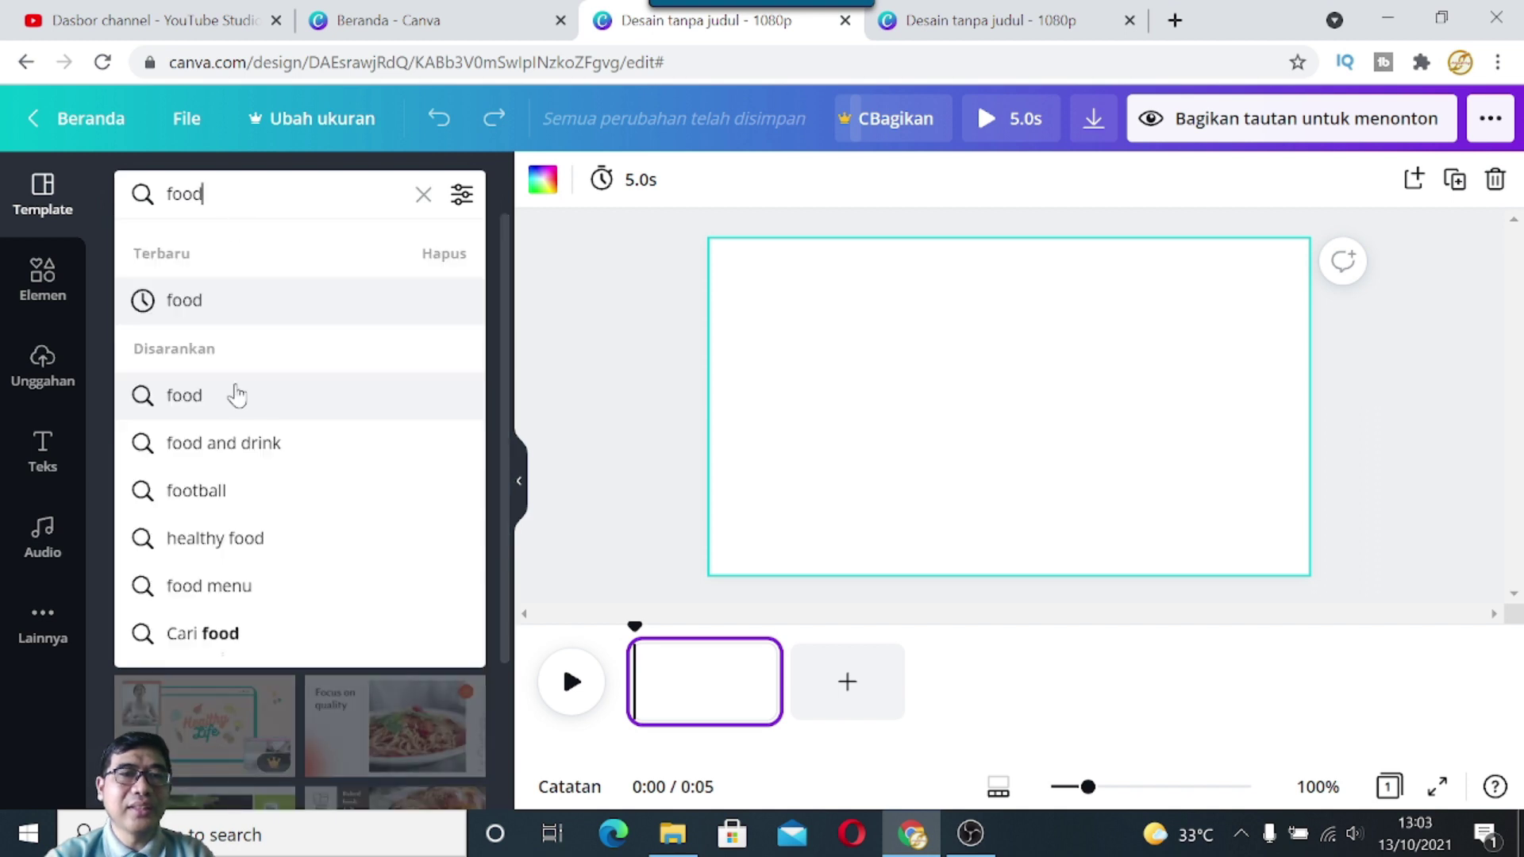
pyautogui.click(237, 396)
pyautogui.scroll(-3, 332, 484)
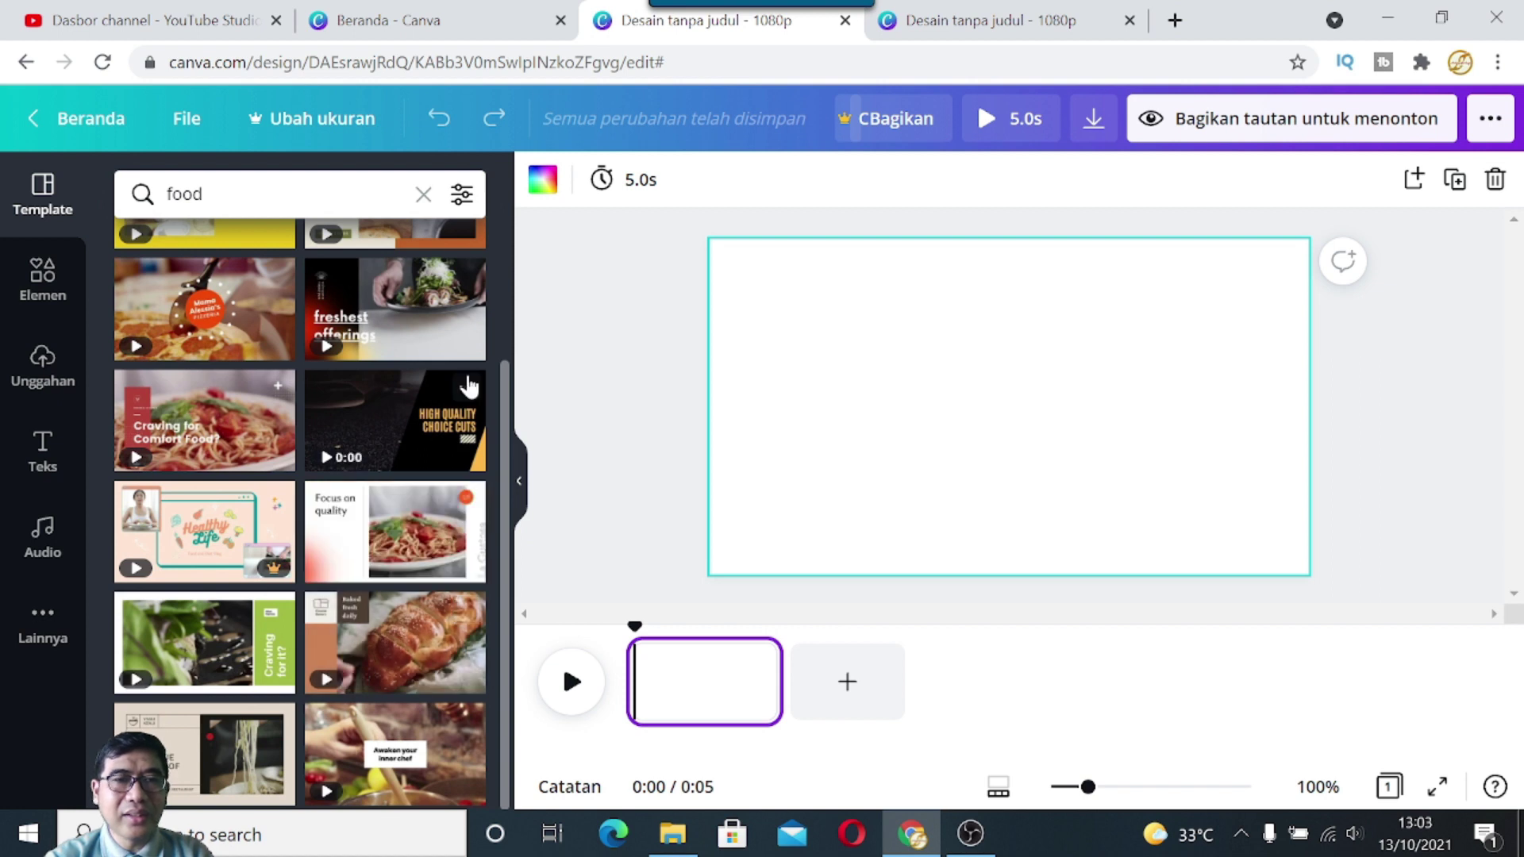
pyautogui.scroll(3, 317, 492)
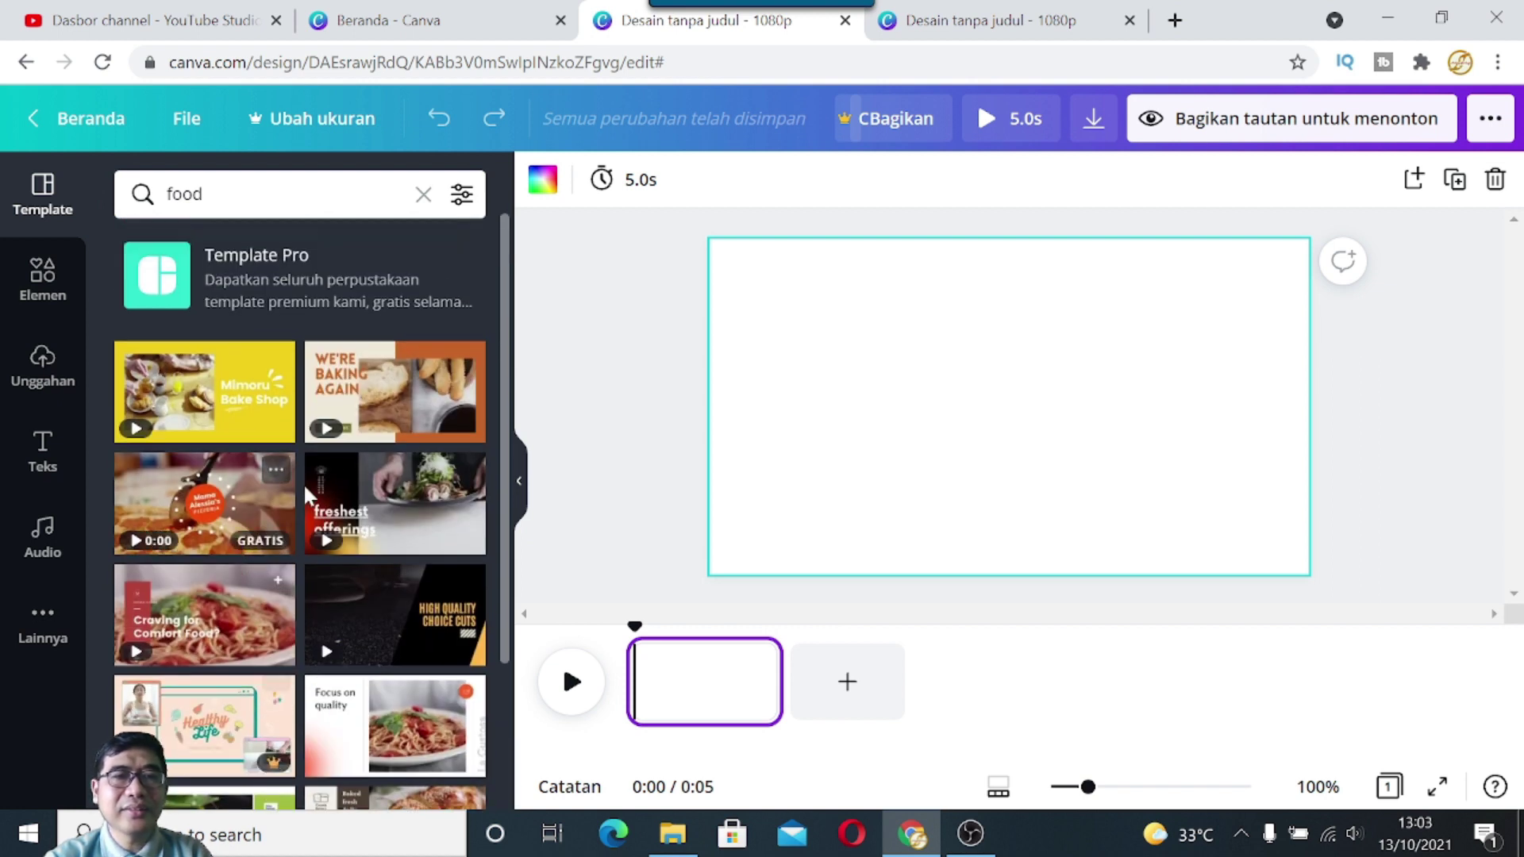
pyautogui.scroll(-2, 260, 557)
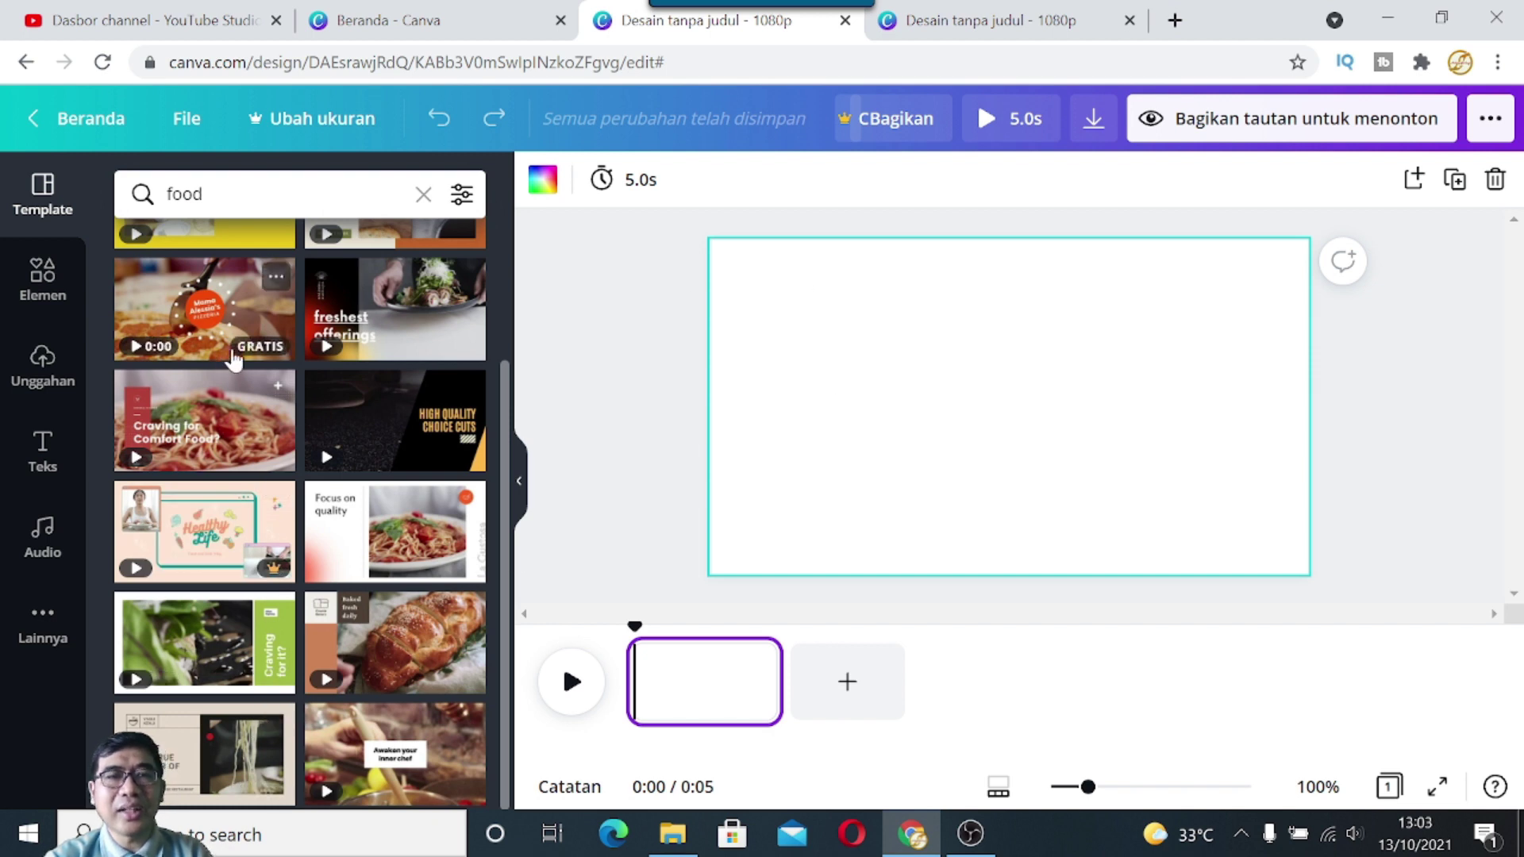
pyautogui.scroll(2, 246, 373)
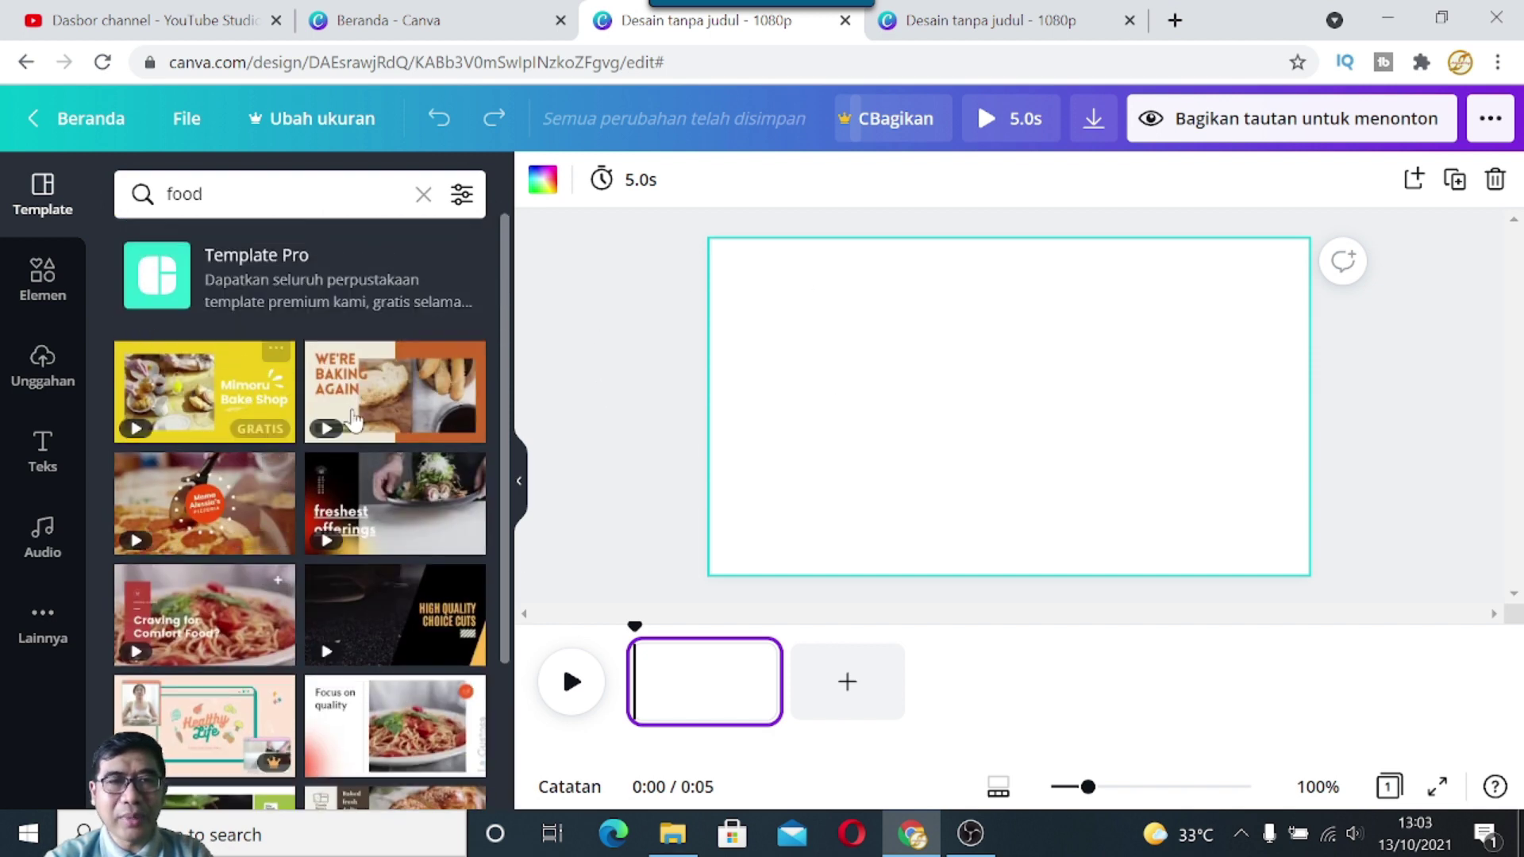
pyautogui.scroll(-2, 279, 669)
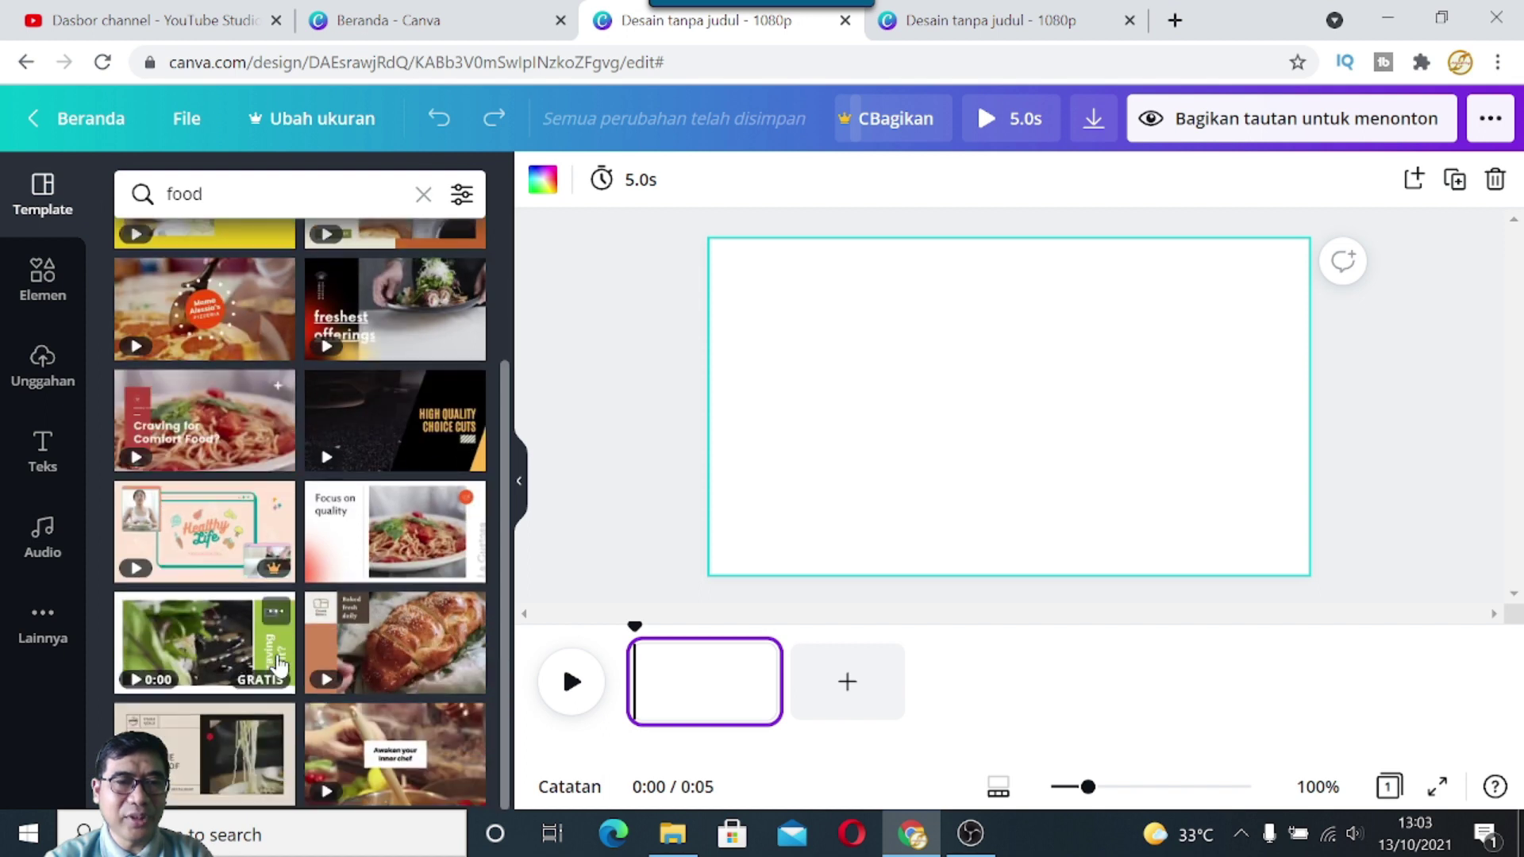
pyautogui.scroll(2, 280, 669)
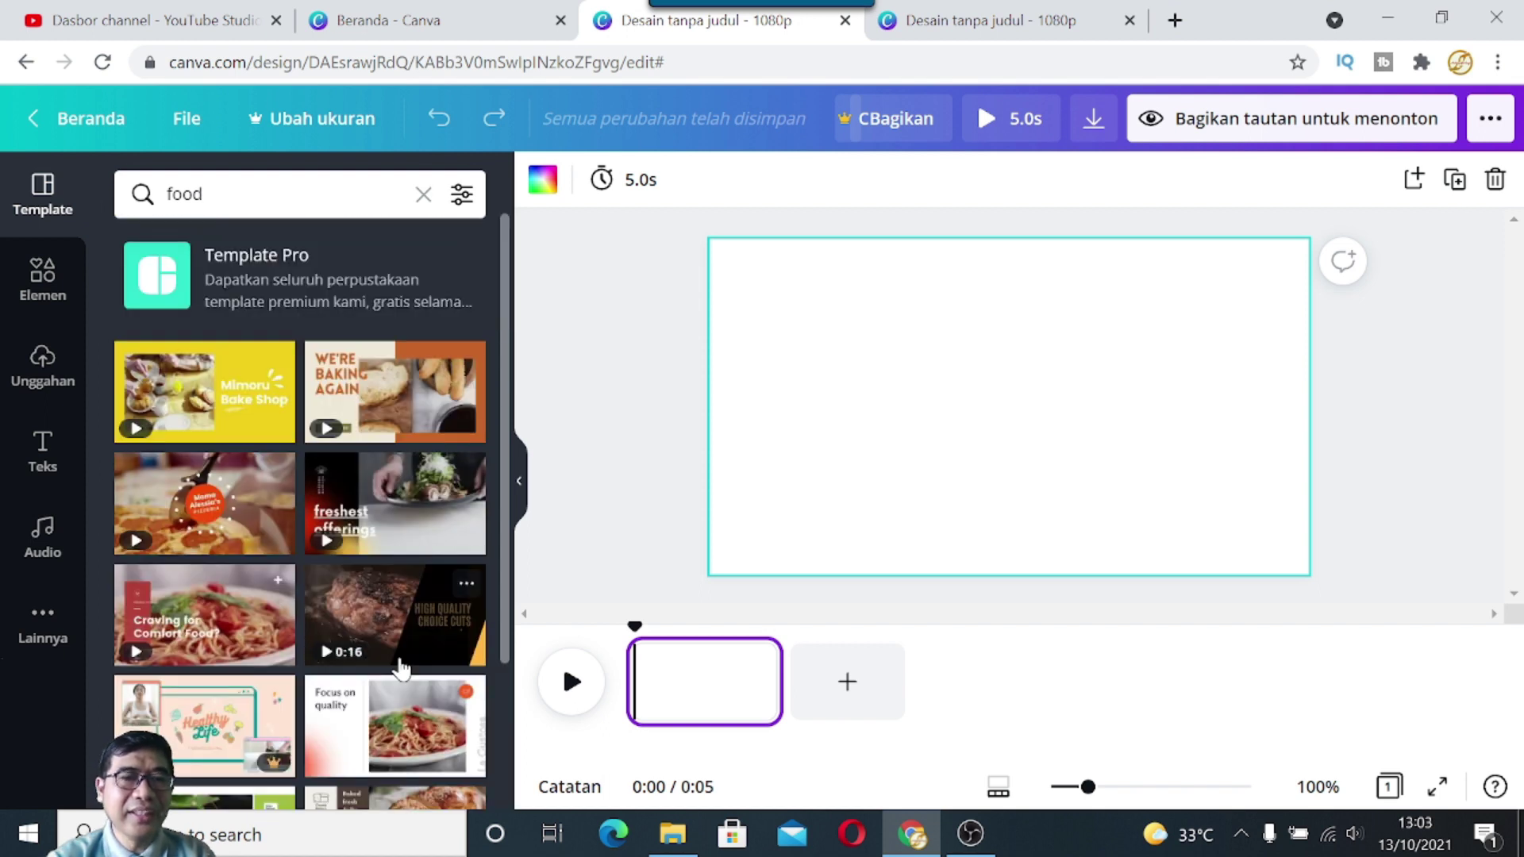
pyautogui.scroll(-2, 401, 655)
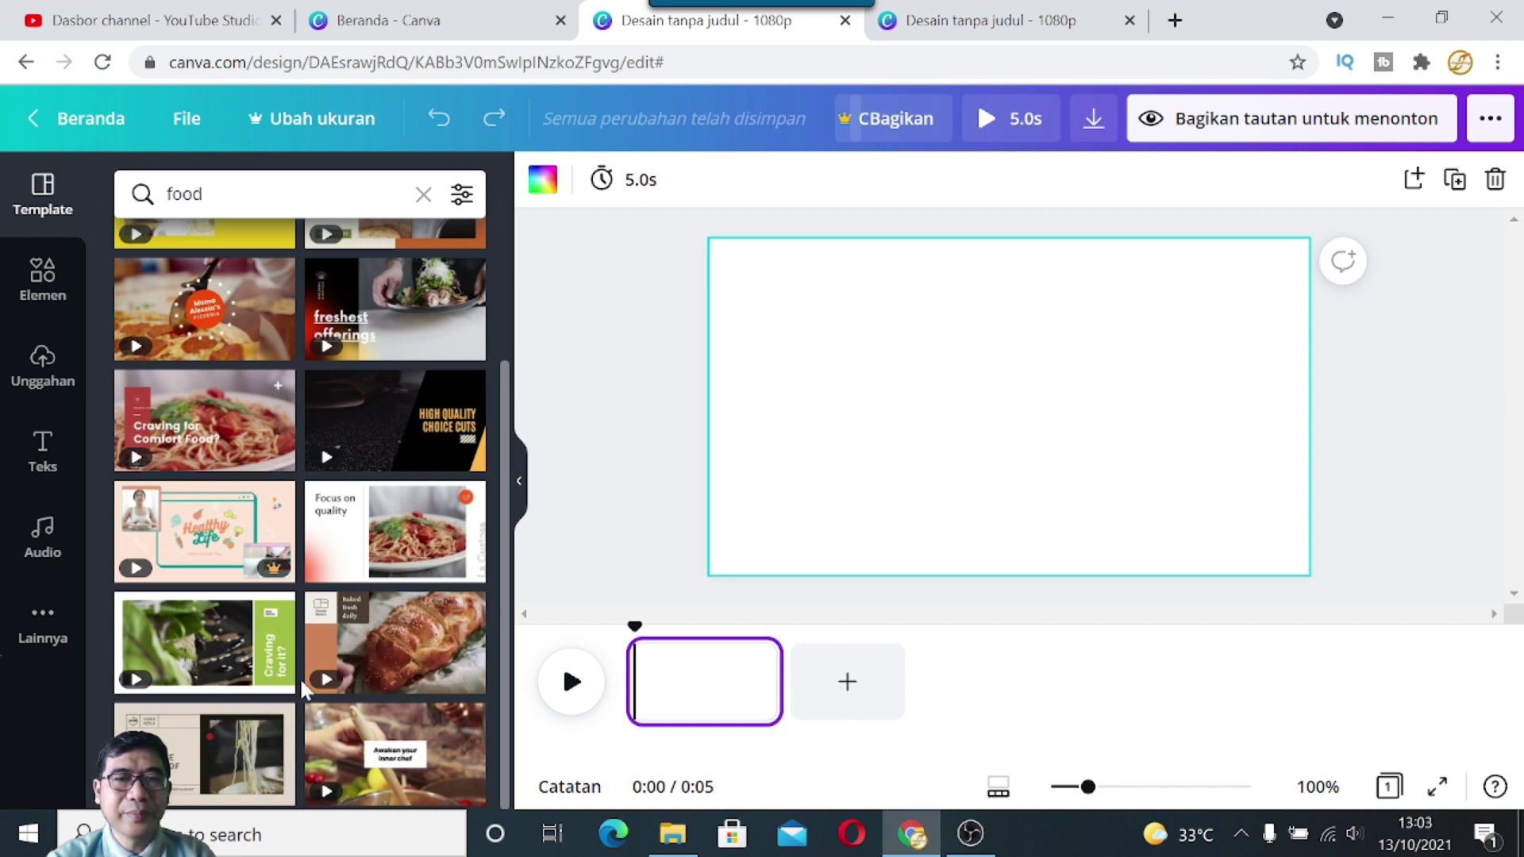
pyautogui.scroll(1, 305, 687)
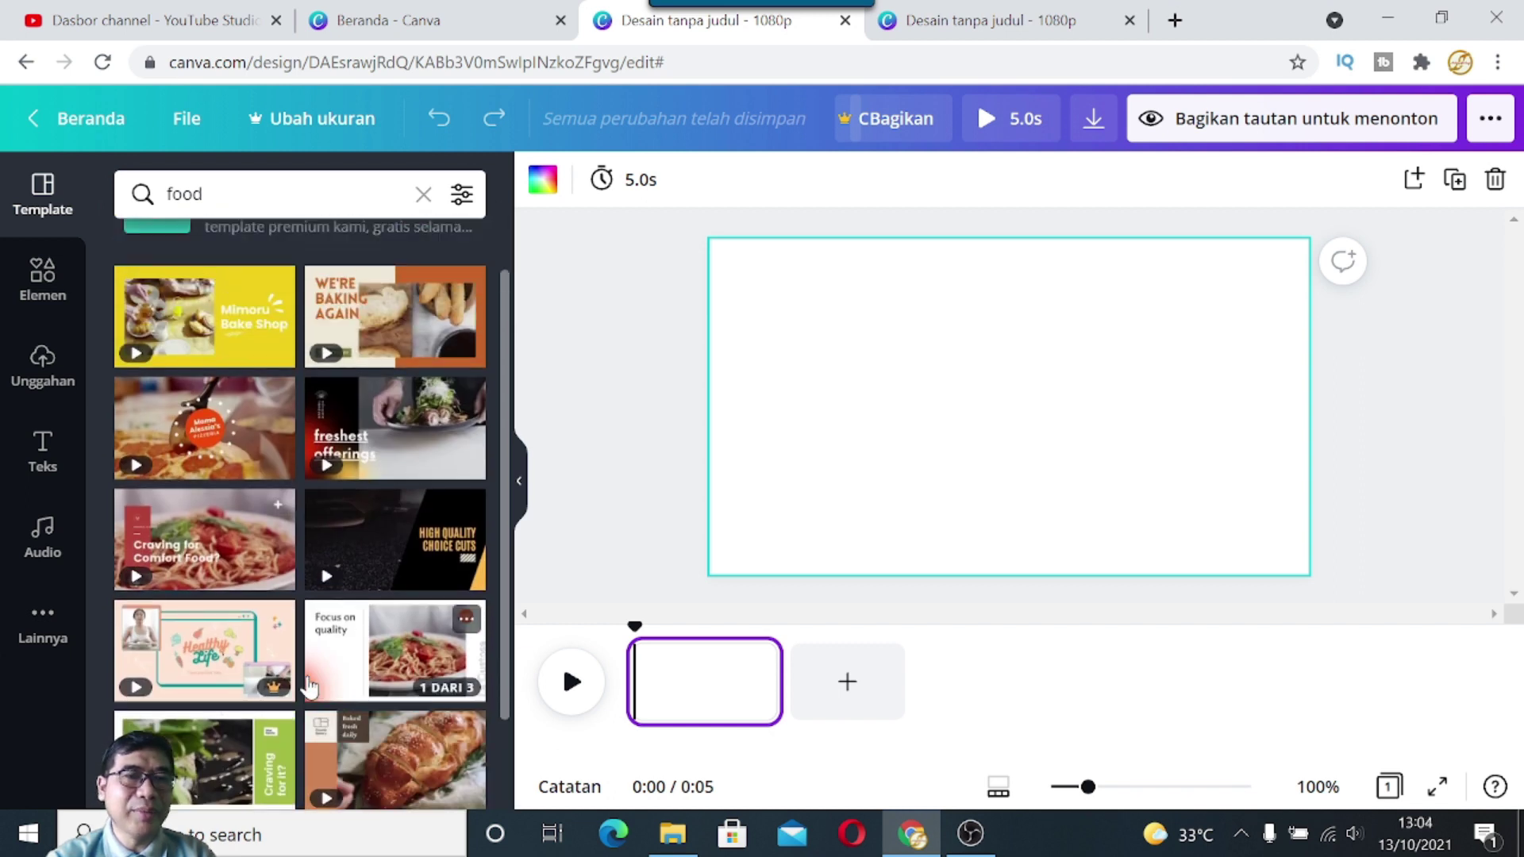
pyautogui.scroll(-1, 309, 684)
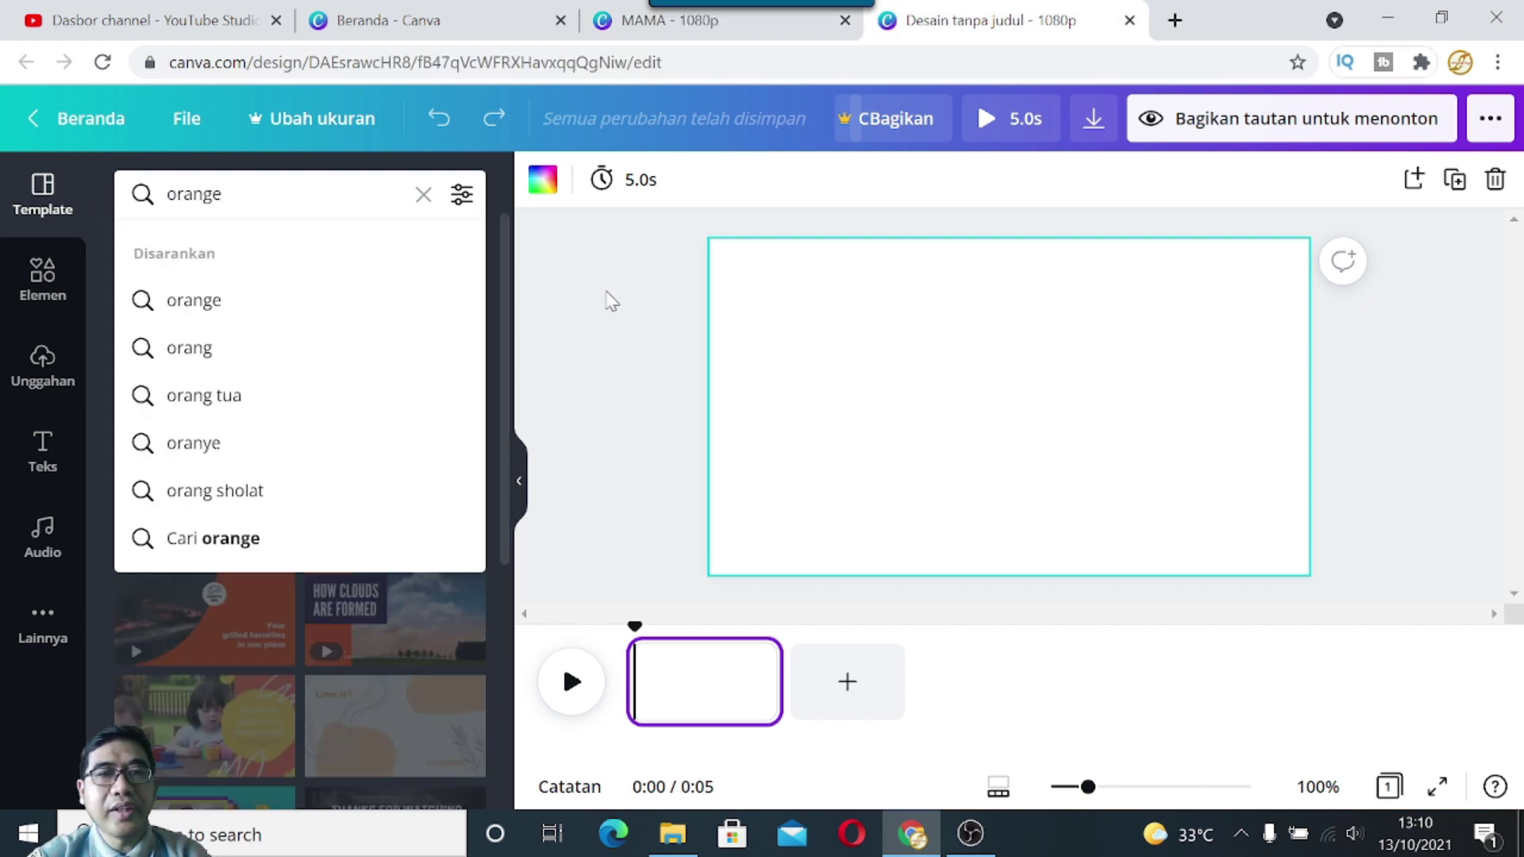
# Step: Apply the free "Your grilled favorites in one place" template from the "orange" search results to the blank page
pyautogui.click(589, 301)
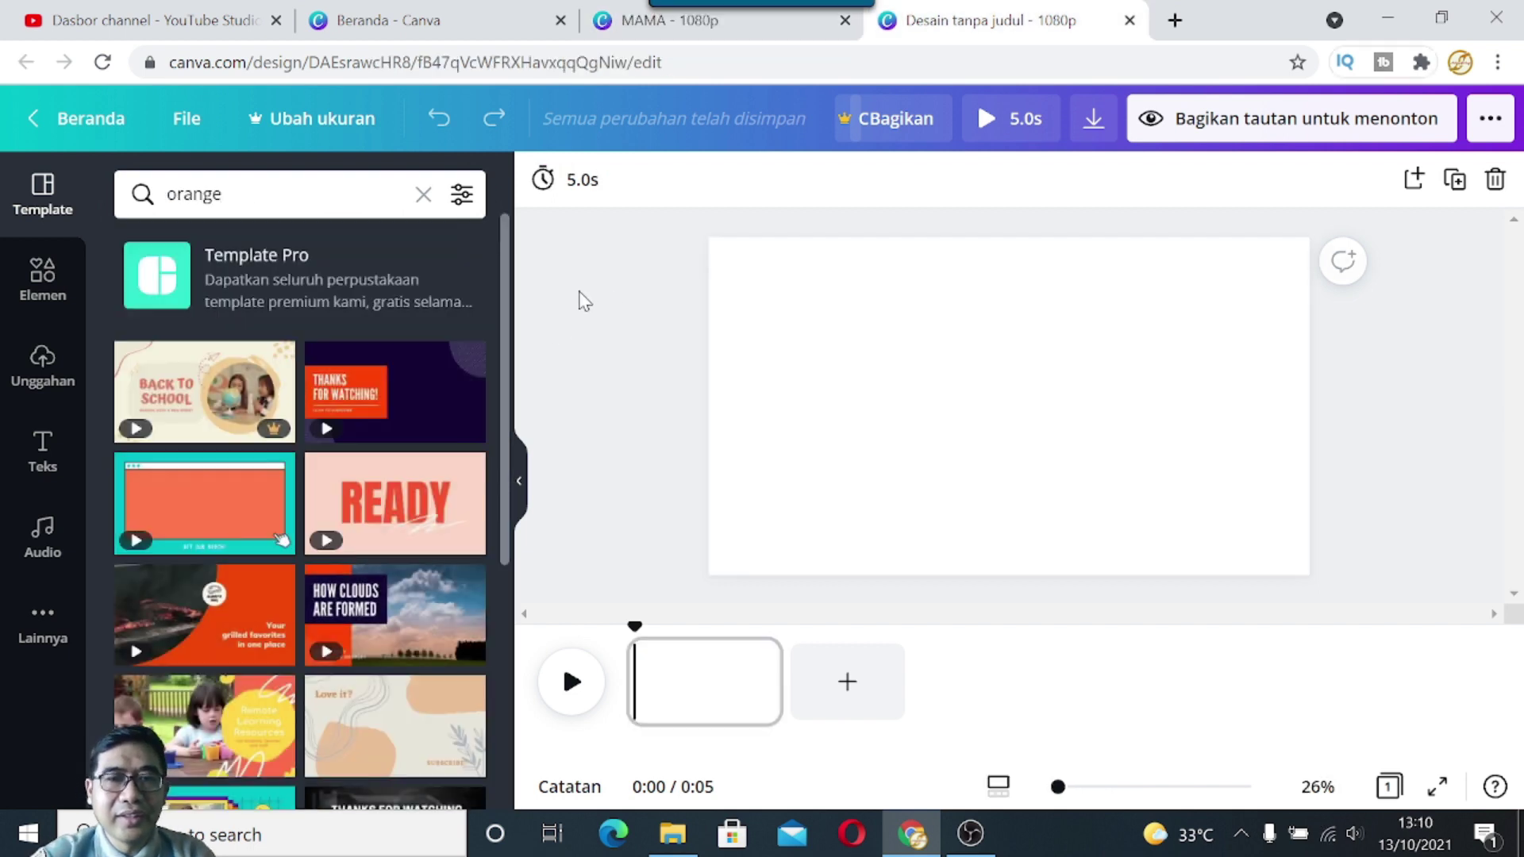
pyautogui.scroll(-4, 242, 618)
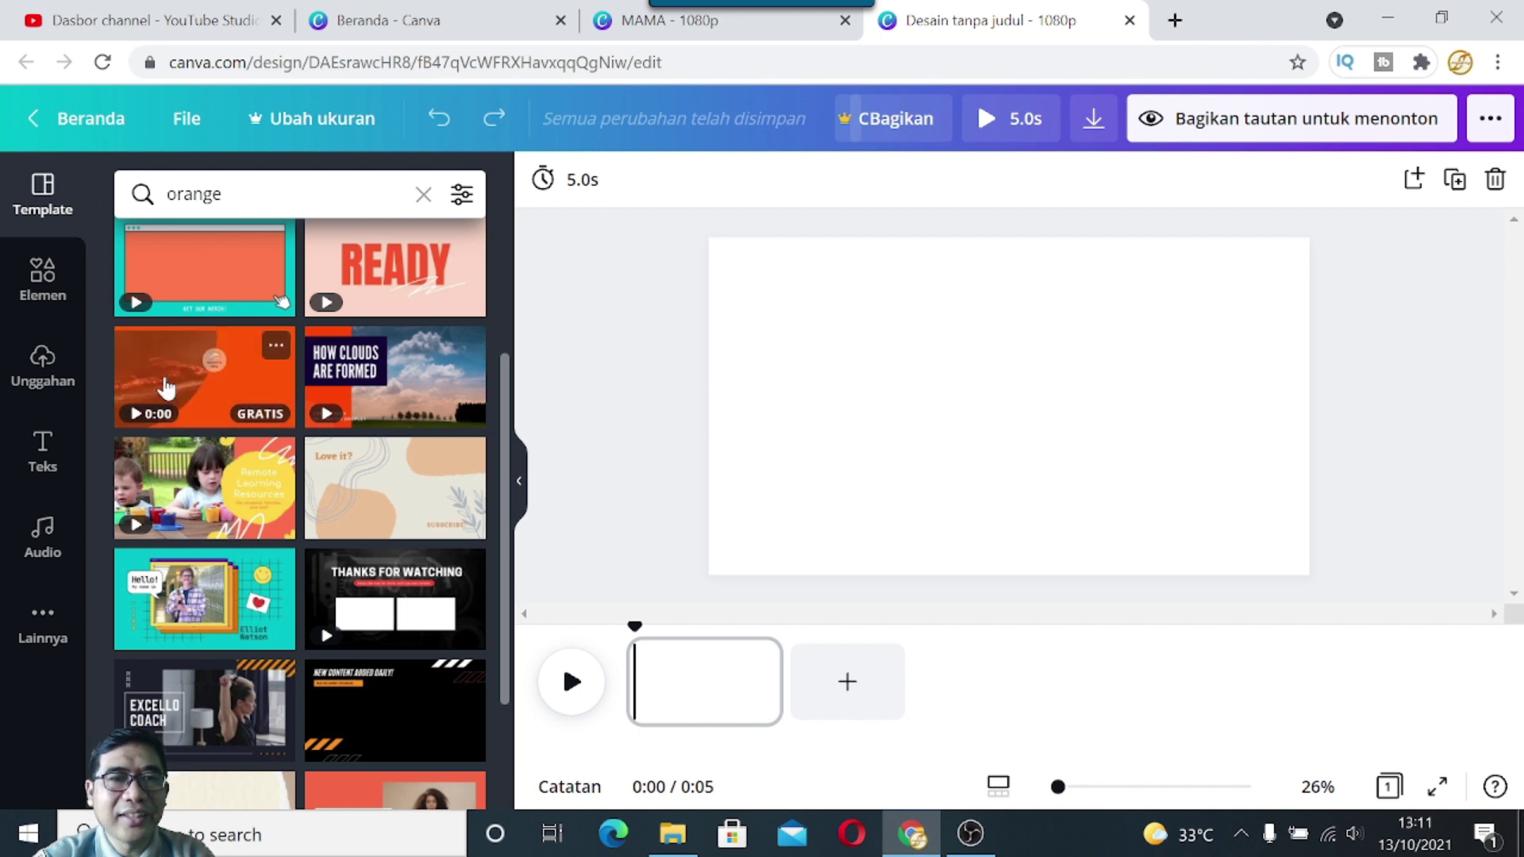
pyautogui.moveTo(166, 378); pyautogui.dragTo(854, 395)
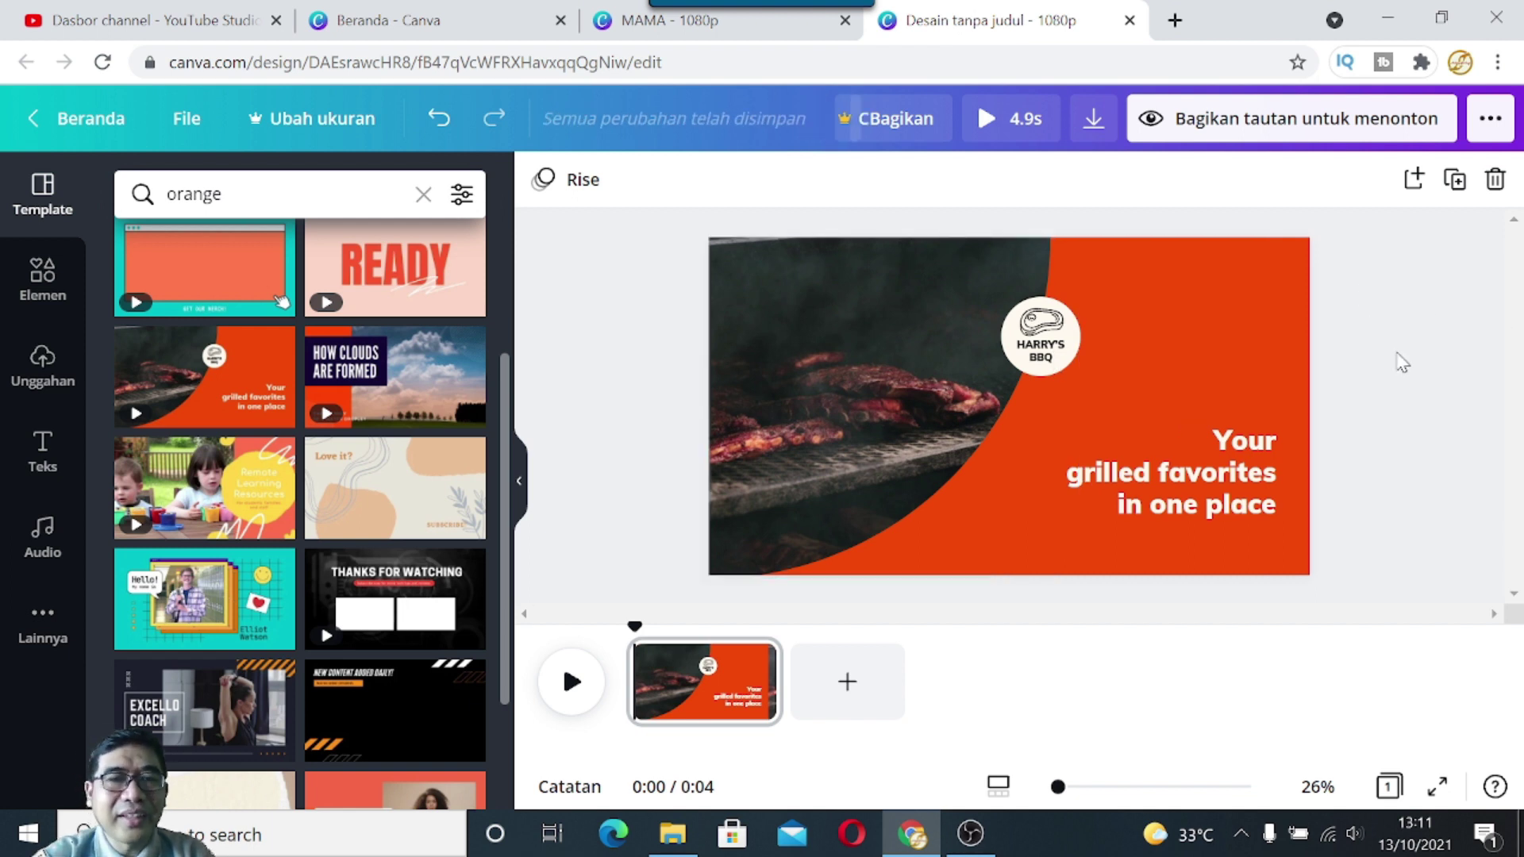
# Step: Compare the MAMA pizza design with the orange template design, highlight the template search term "orange", and return to the MAMA design
pyautogui.click(695, 22)
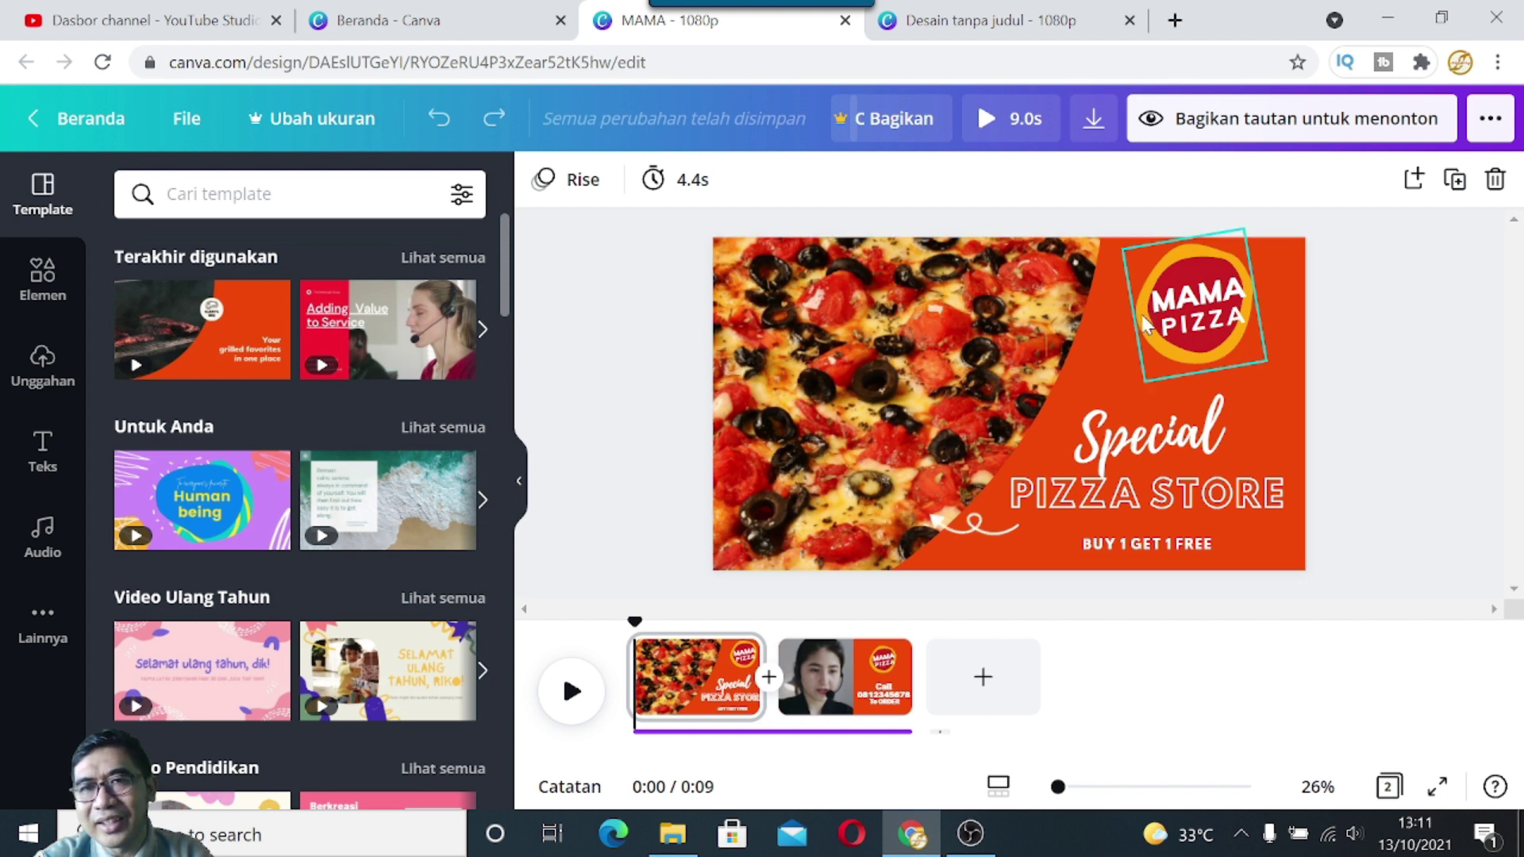
pyautogui.click(993, 24)
pyautogui.click(225, 191)
pyautogui.doubleClick(224, 191)
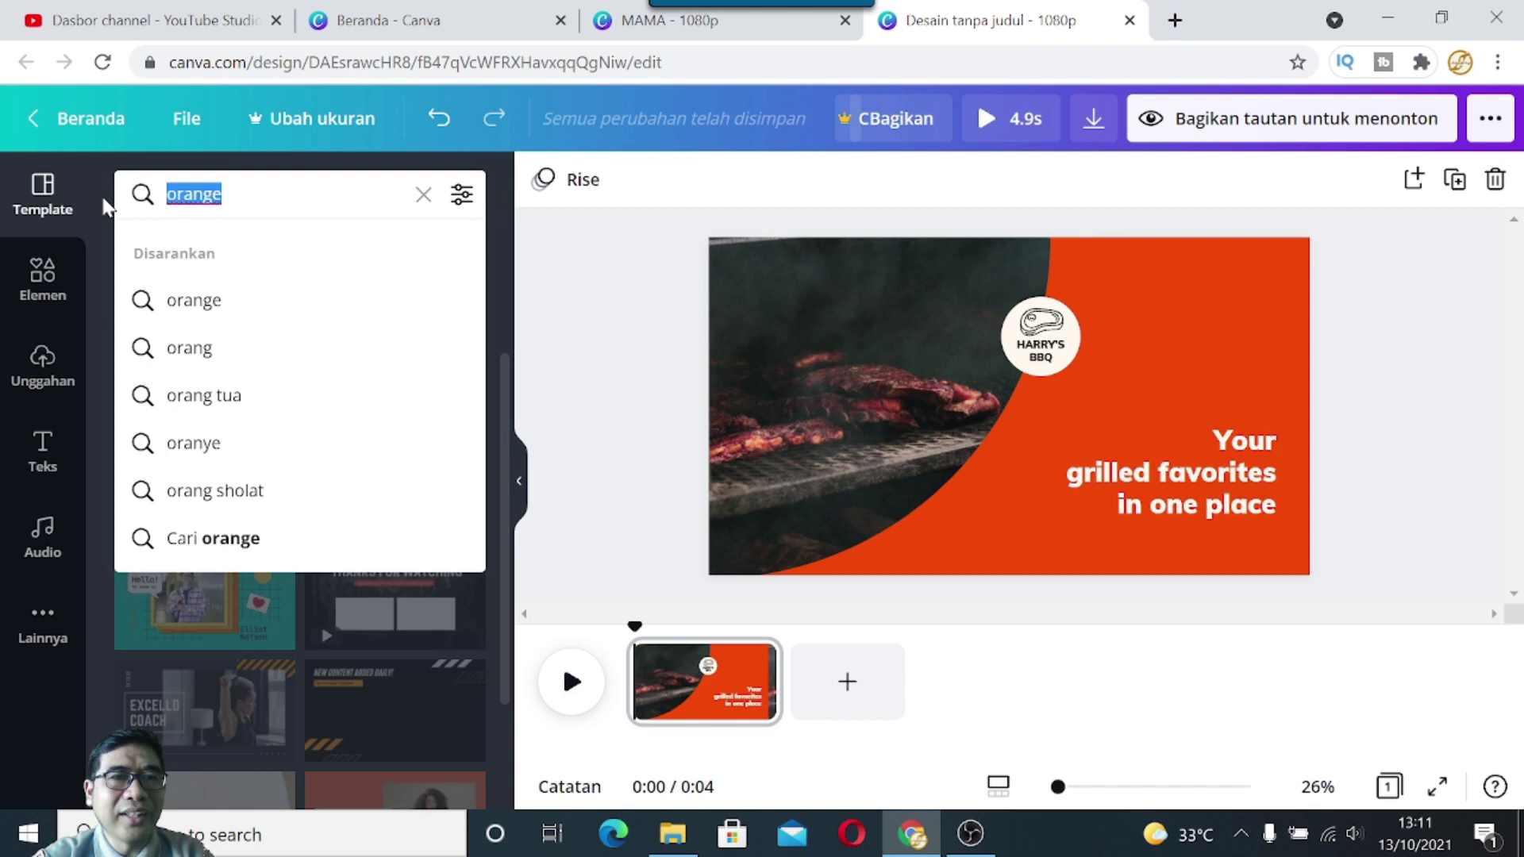
pyautogui.click(633, 28)
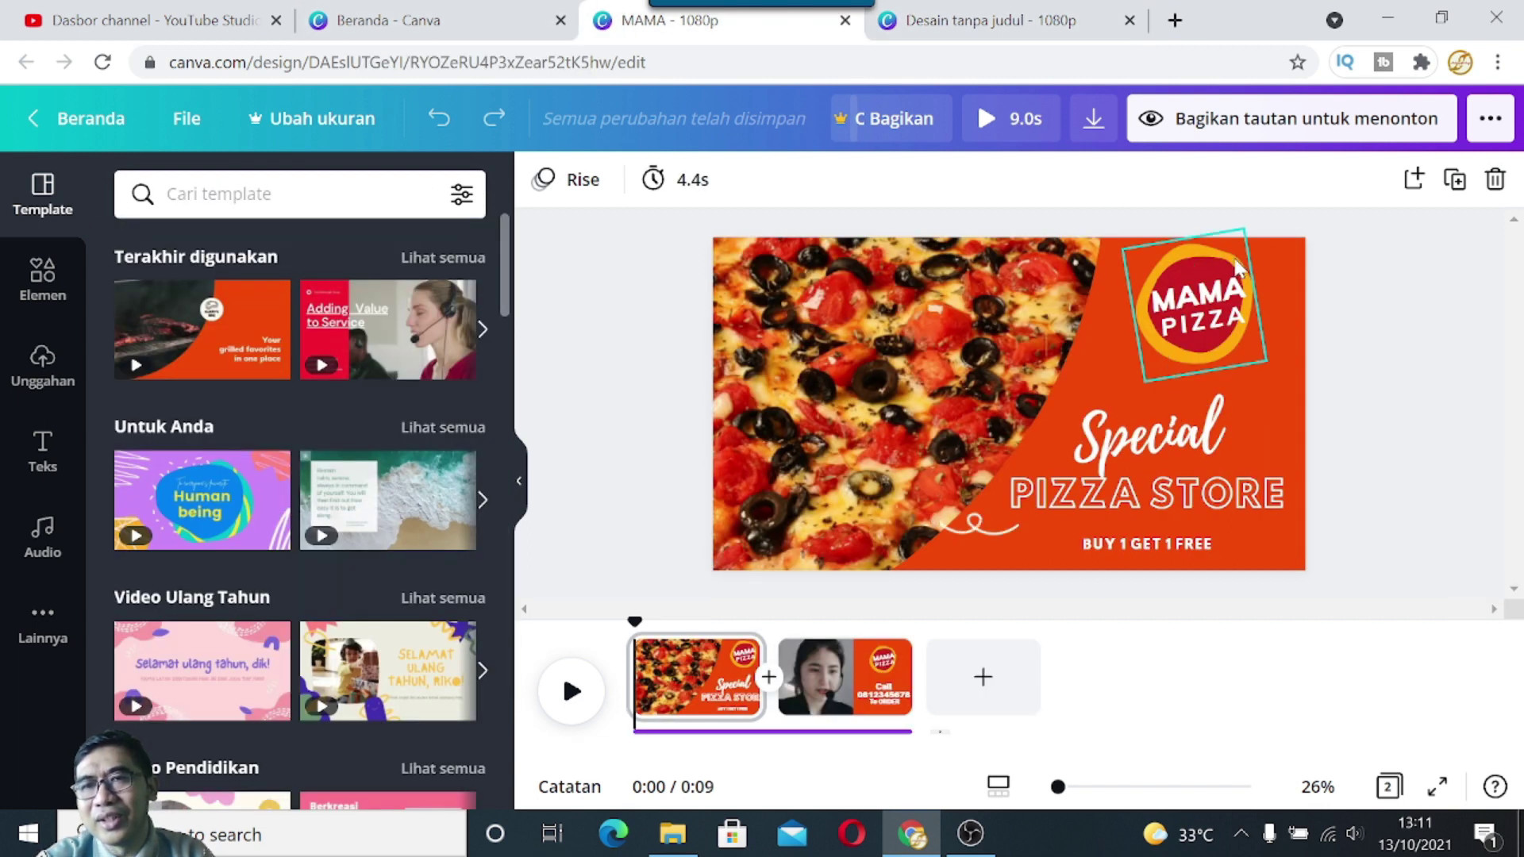
# Step: Switch to the untitled design and search its templates for "pizza"
pyautogui.click(1004, 31)
pyautogui.write('pi')
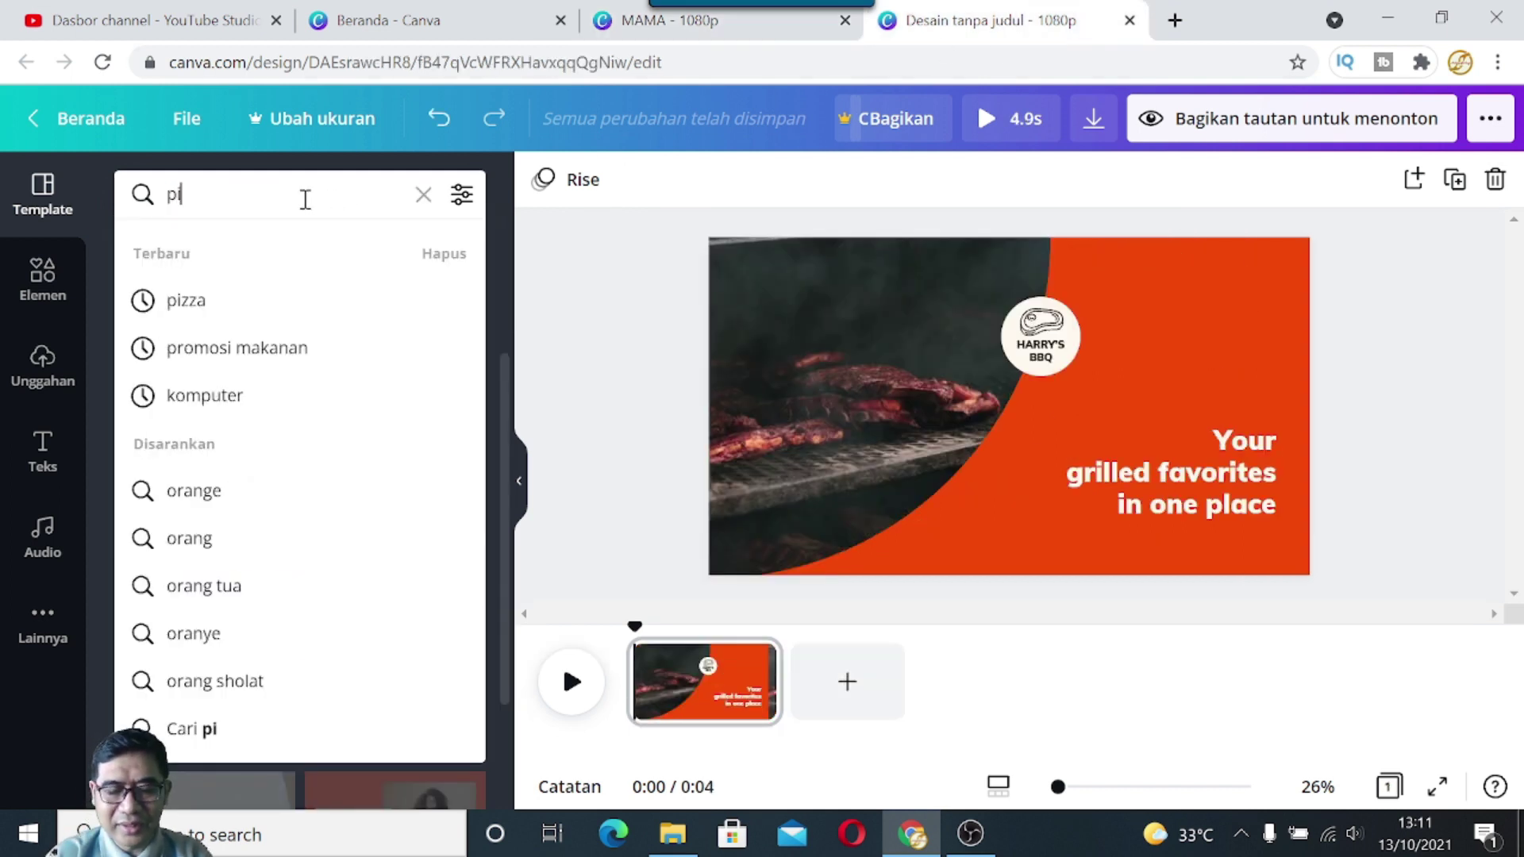
pyautogui.write('zza')
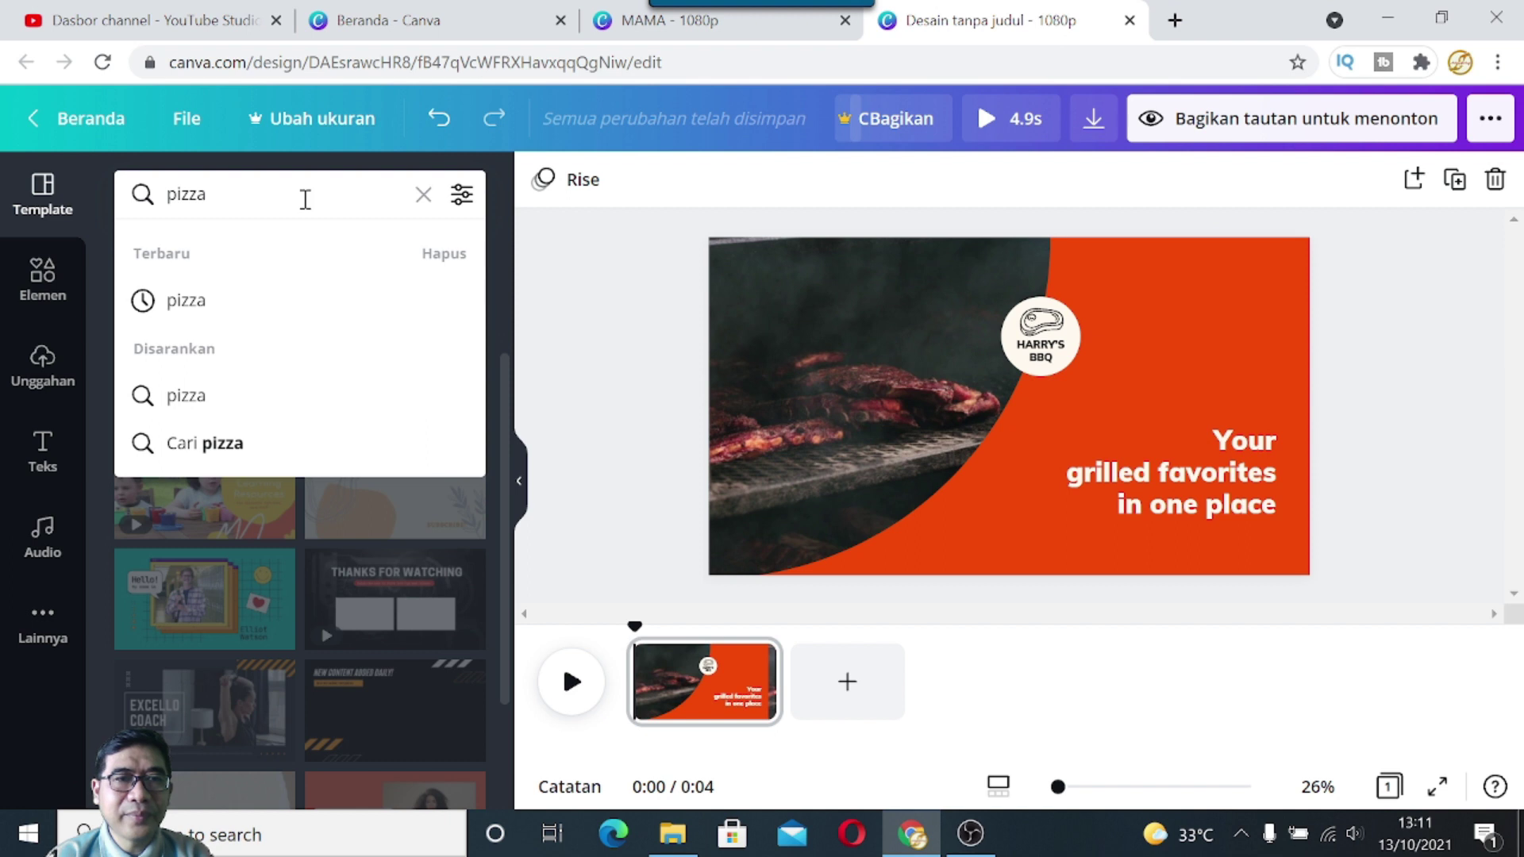
pyautogui.press('Return')
pyautogui.moveTo(182, 389)
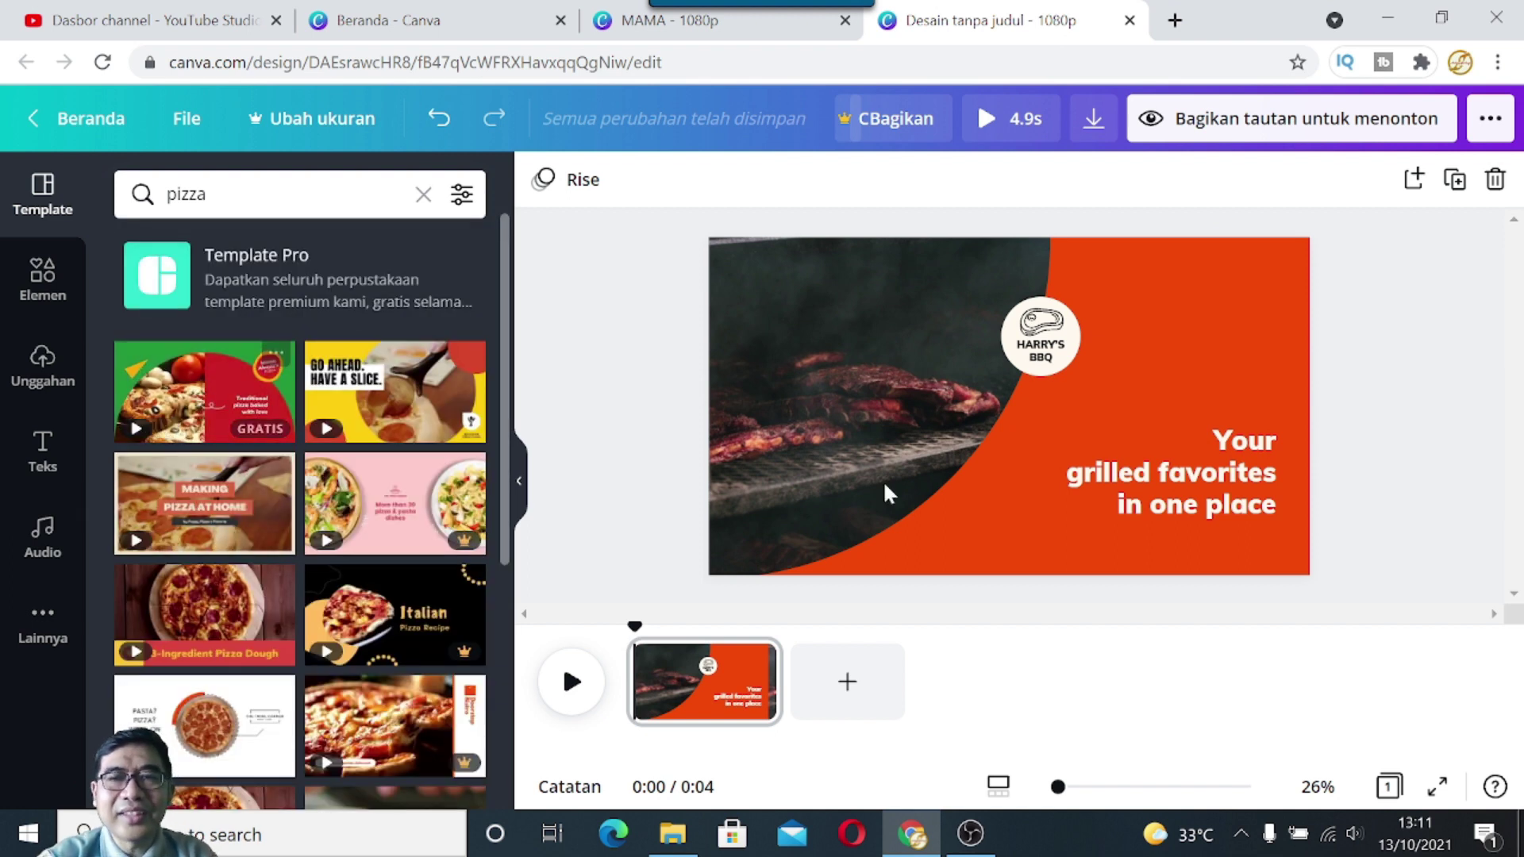
# Step: Compare with the MAMA design, then add the free green-and-red "Traditional pizza baked with love" template as a second page of the untitled design
pyautogui.click(651, 22)
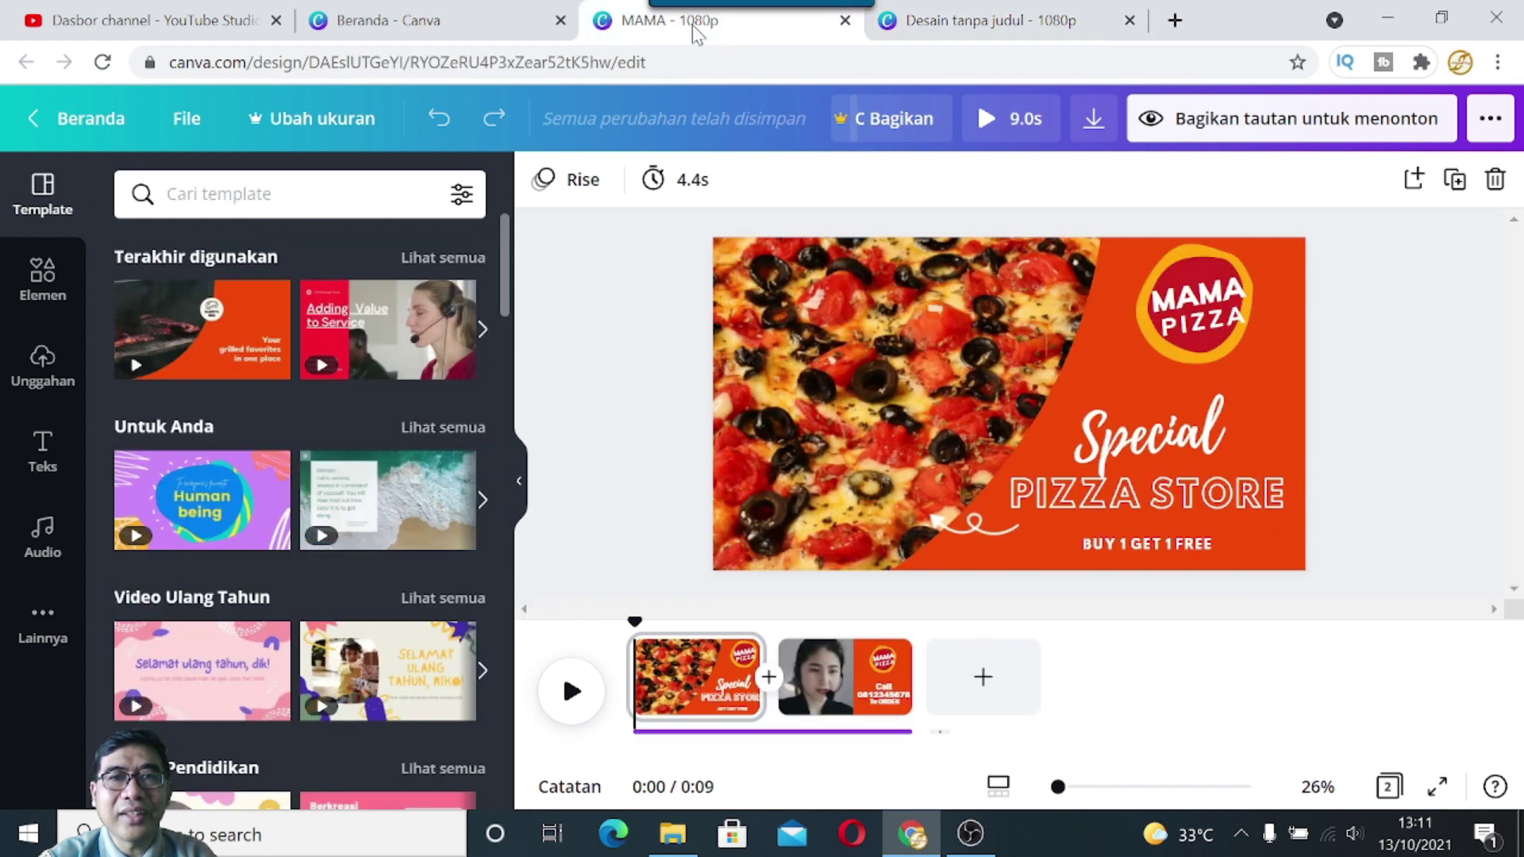
pyautogui.click(952, 22)
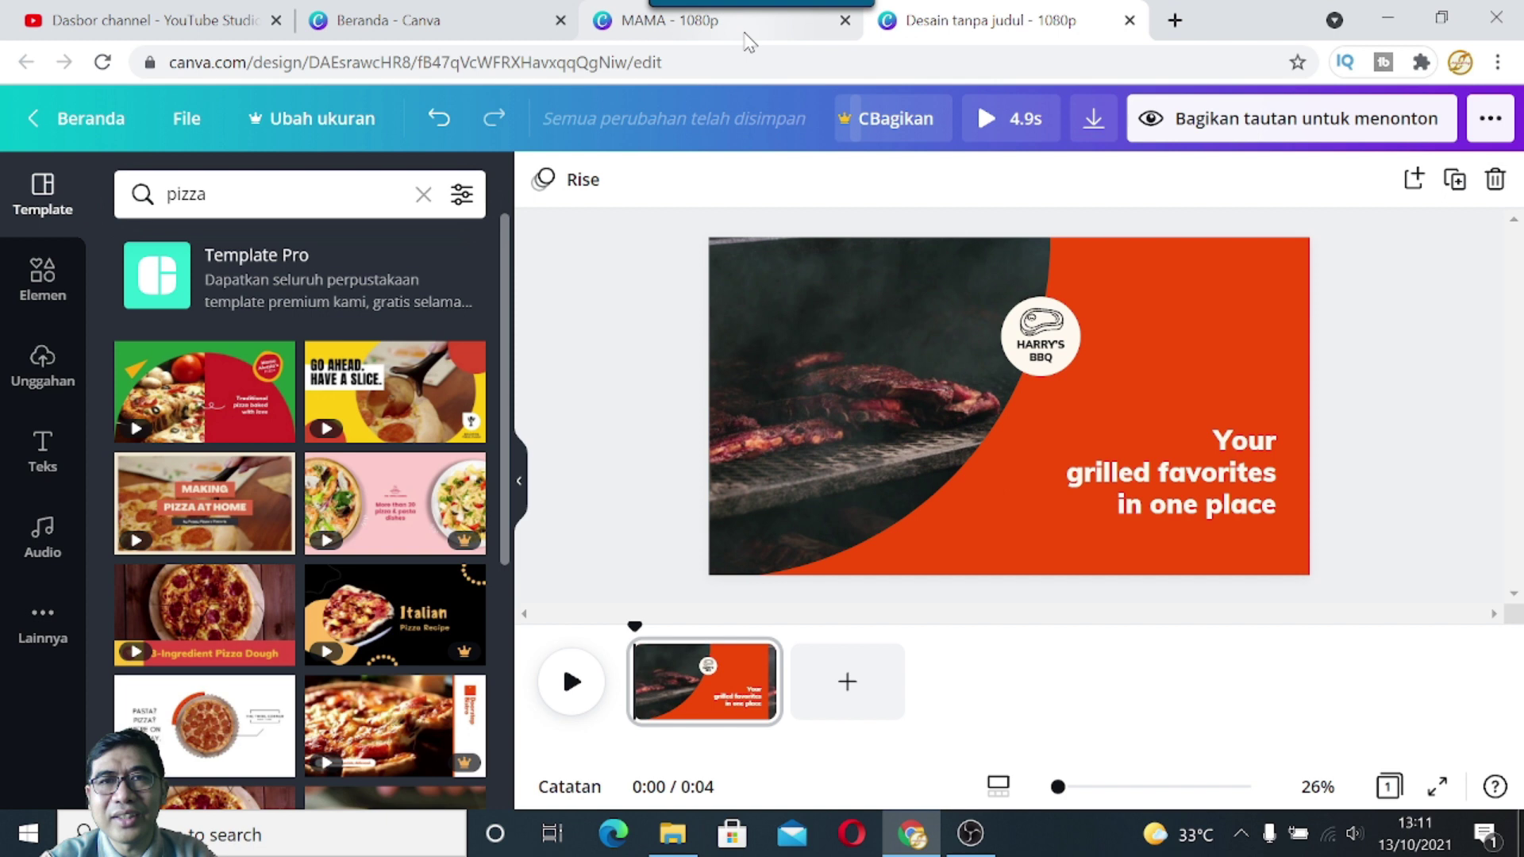
pyautogui.click(639, 20)
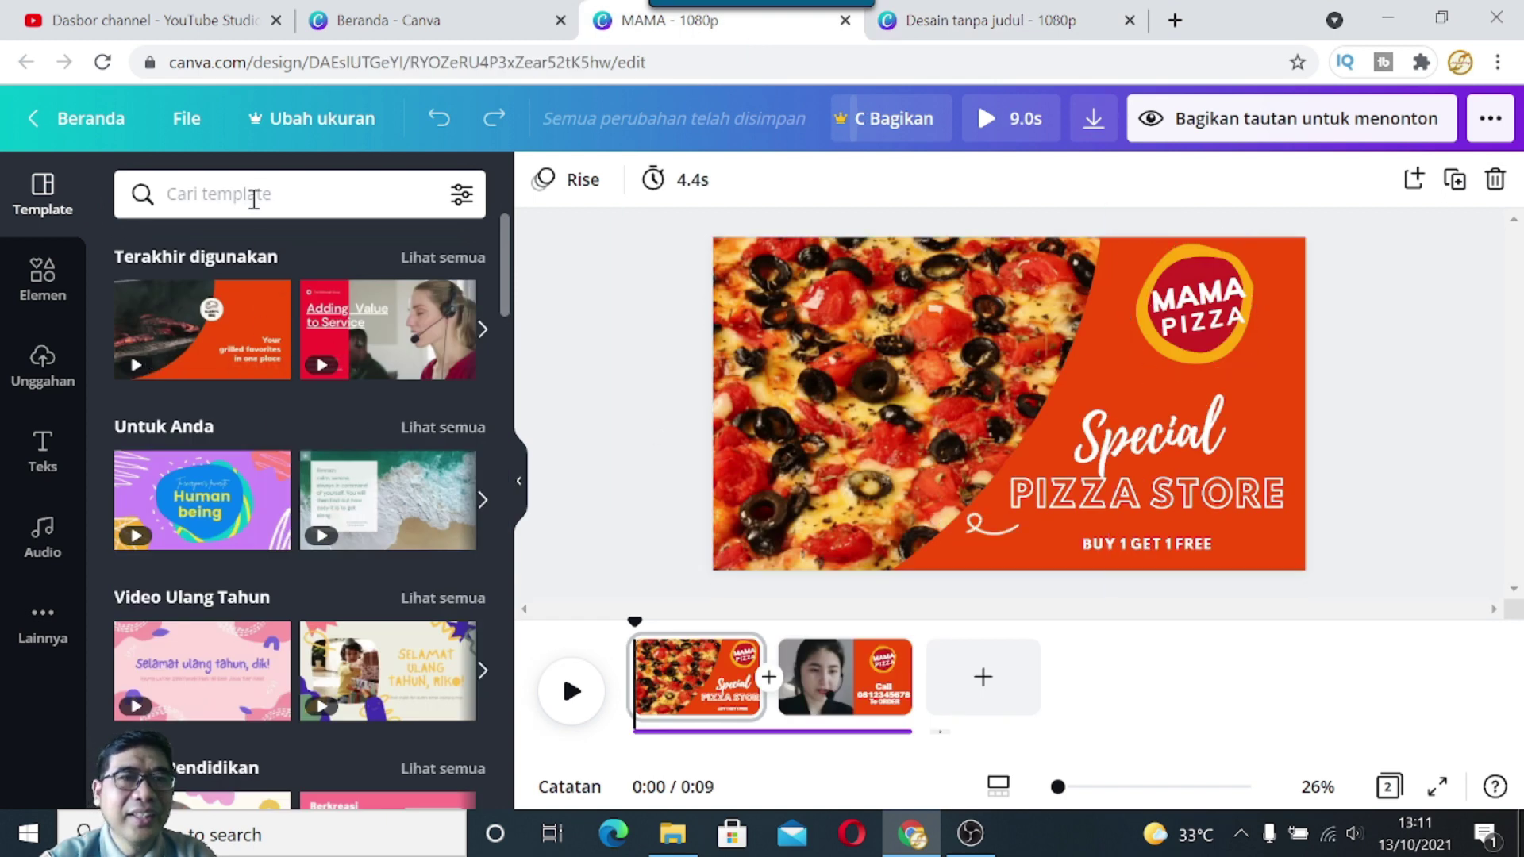
pyautogui.click(913, 20)
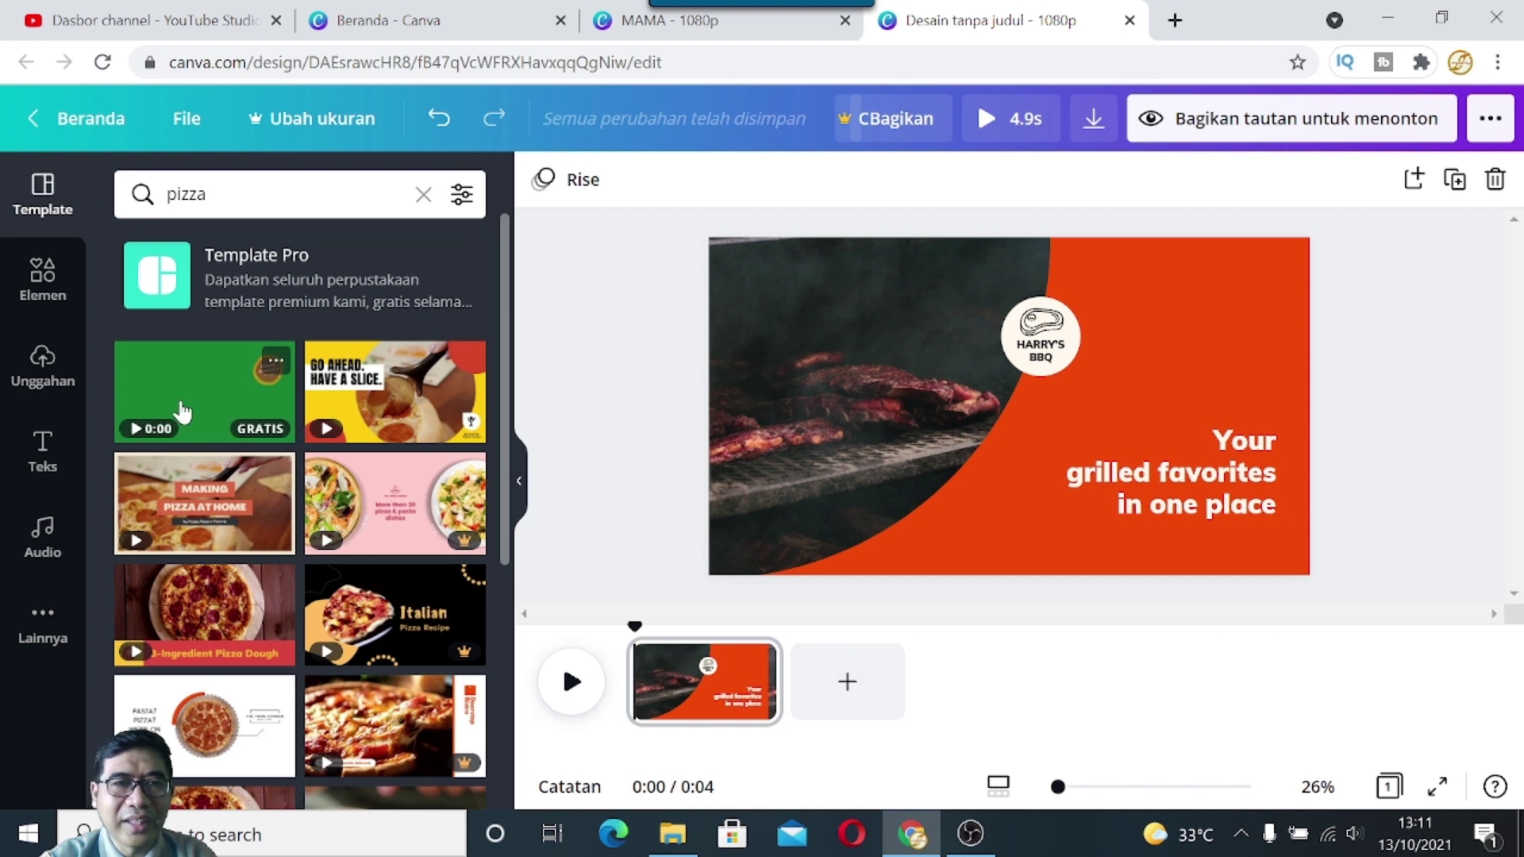
pyautogui.moveTo(207, 393); pyautogui.dragTo(834, 677)
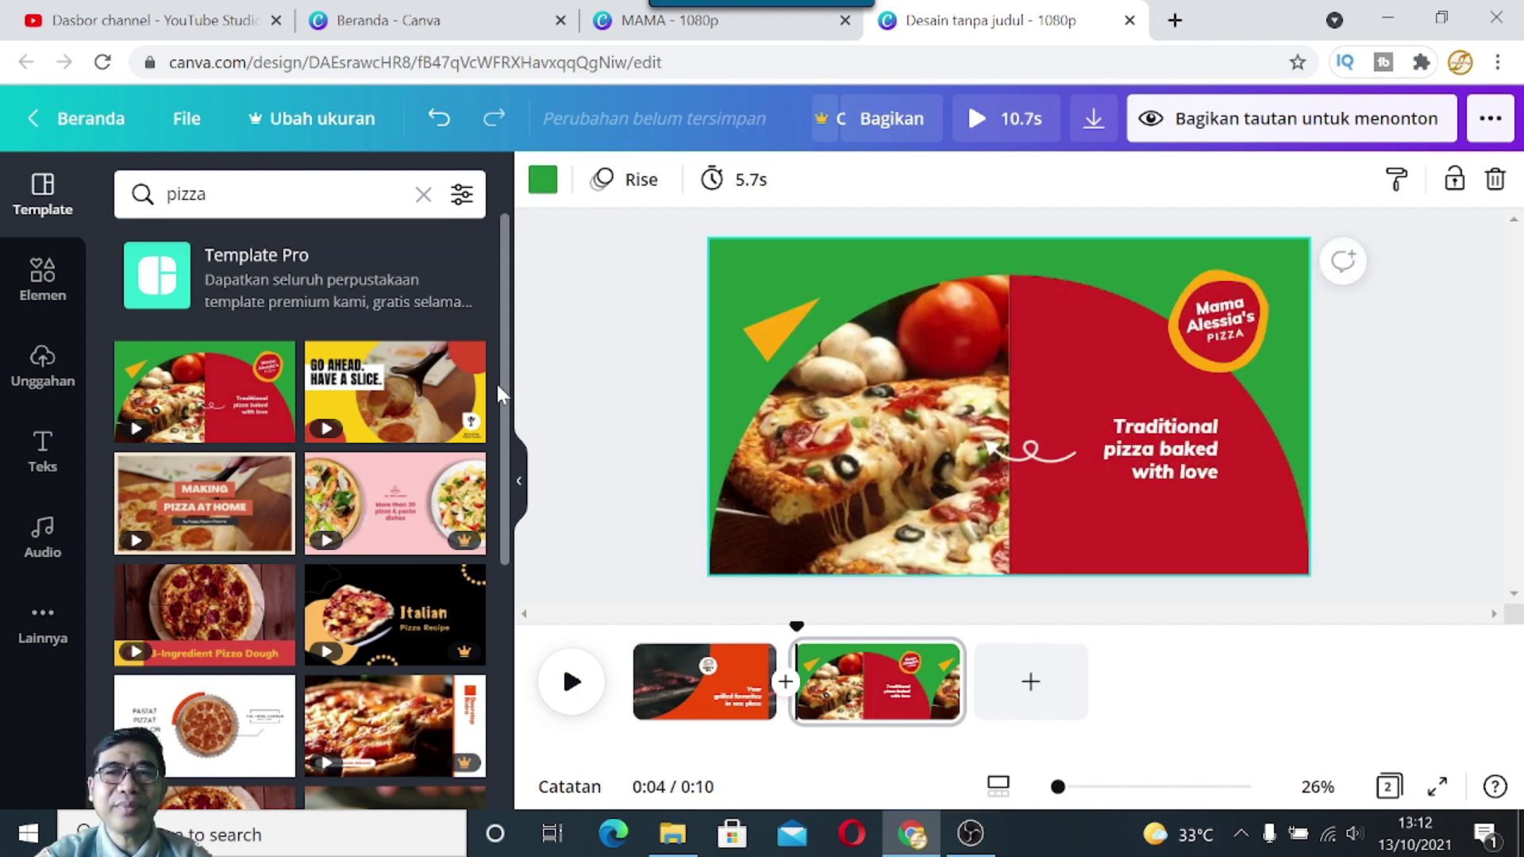
# Step: Copy the round "Mama Alessia's Pizza" logo from the second page
pyautogui.click(673, 704)
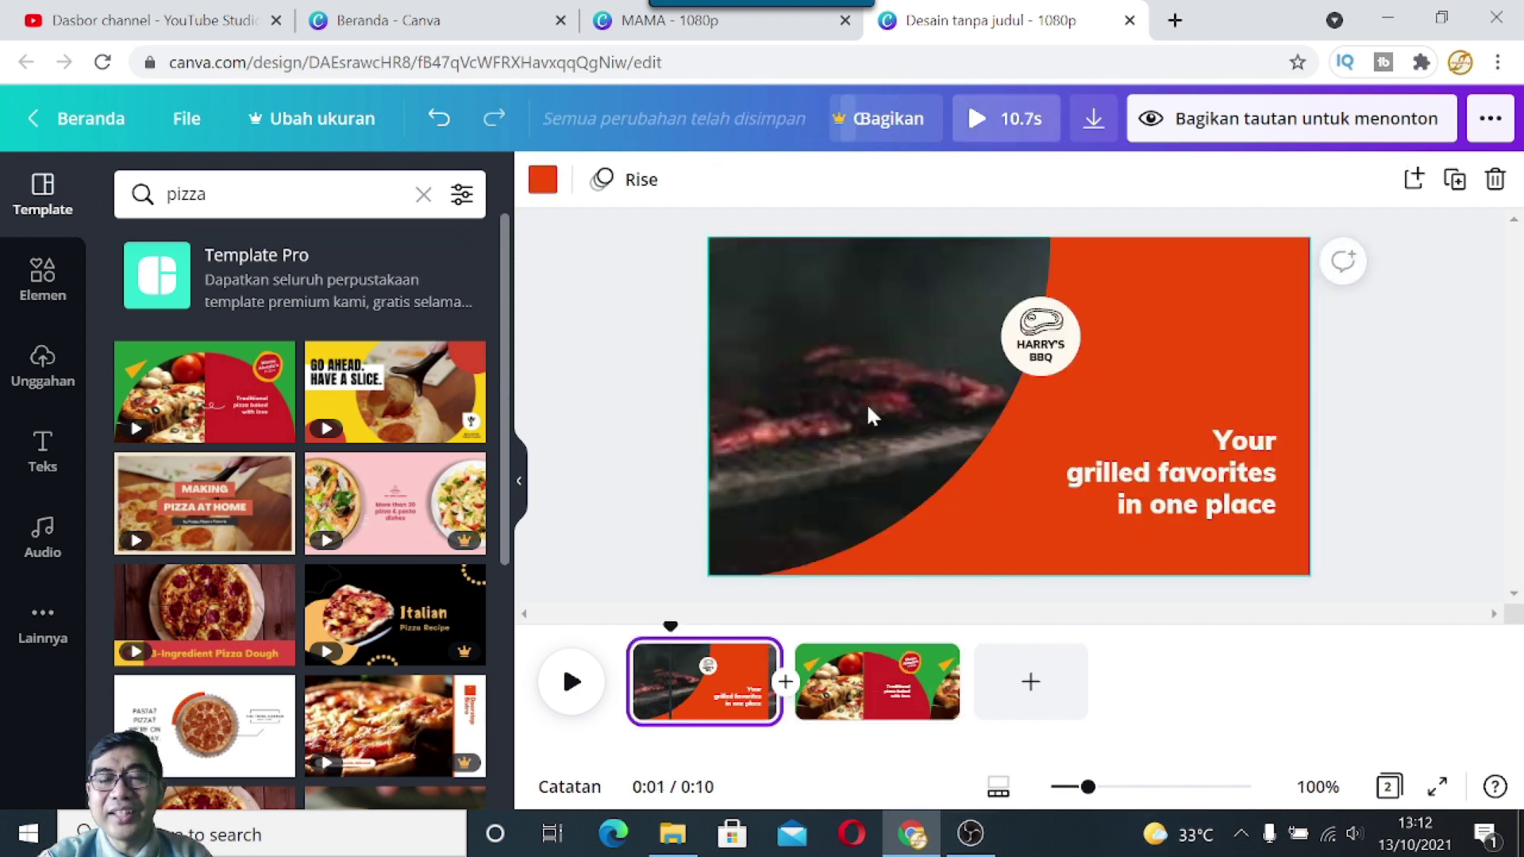
pyautogui.click(877, 680)
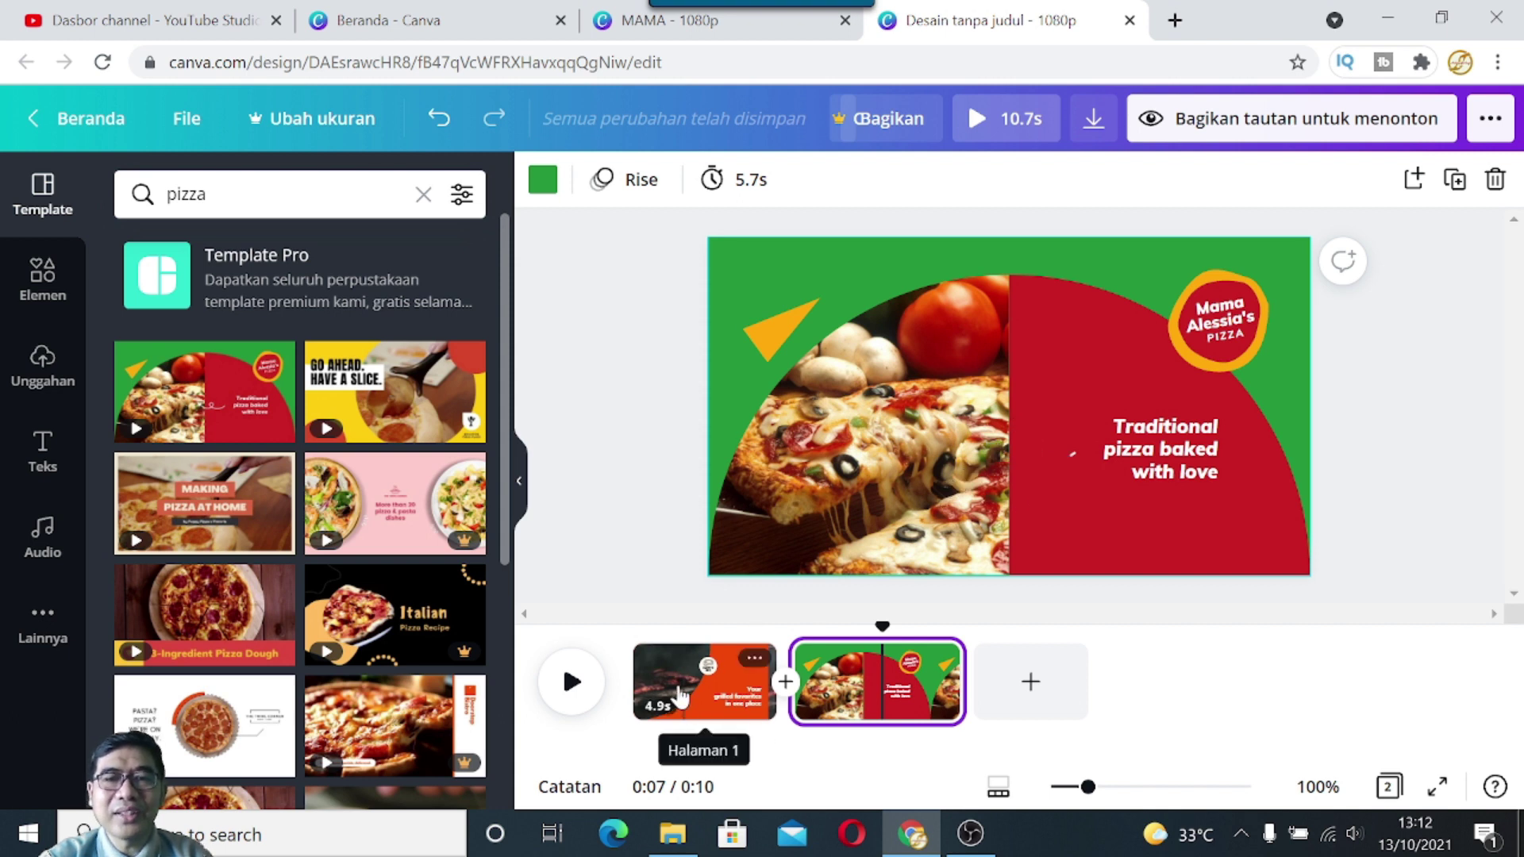
pyautogui.click(702, 702)
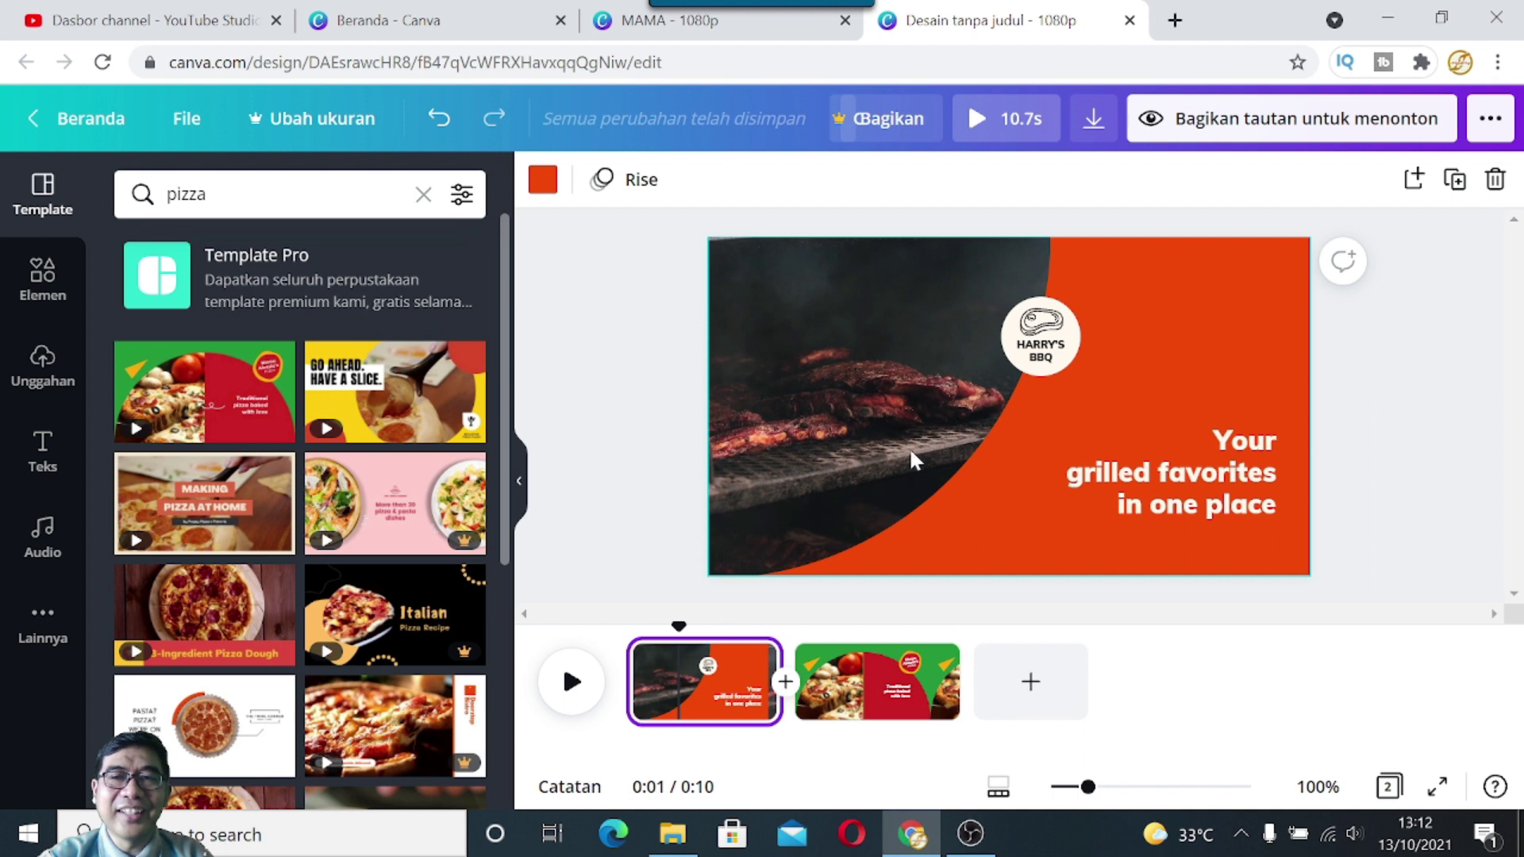
pyautogui.click(877, 695)
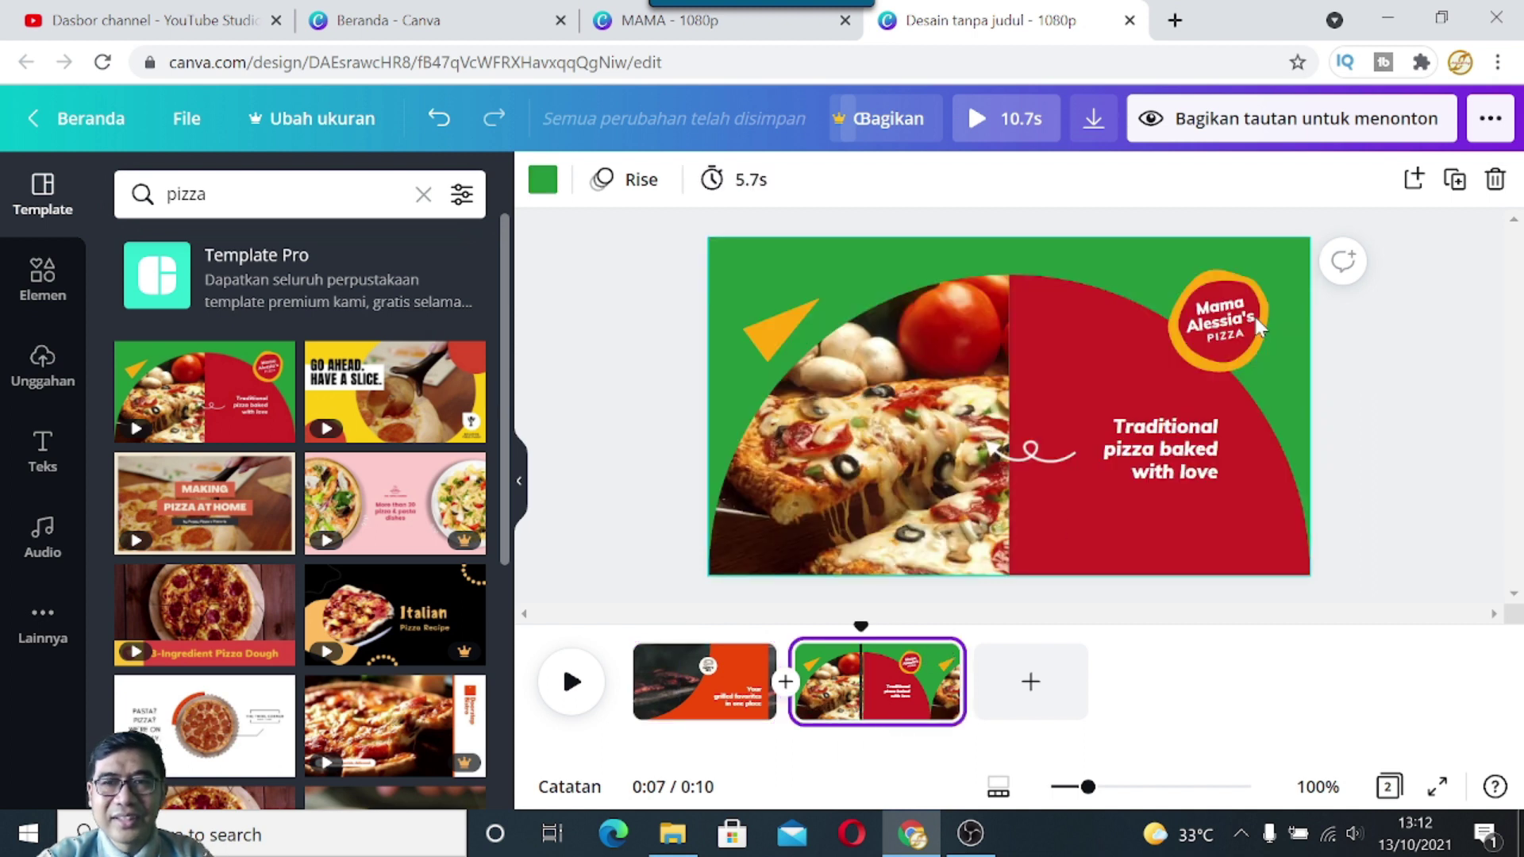
pyautogui.click(1235, 364)
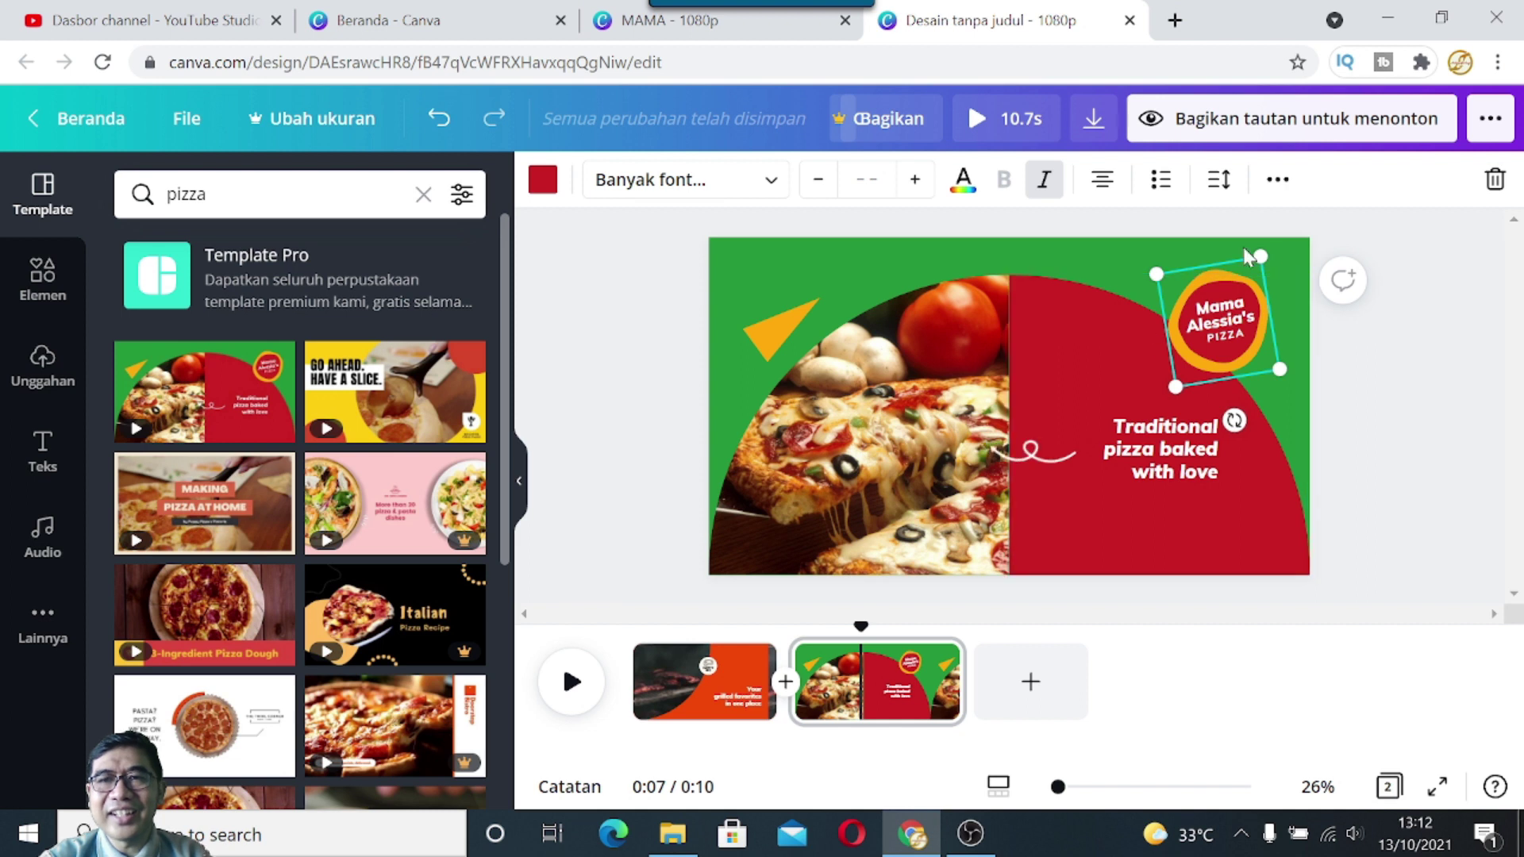
pyautogui.rightClick(1251, 332)
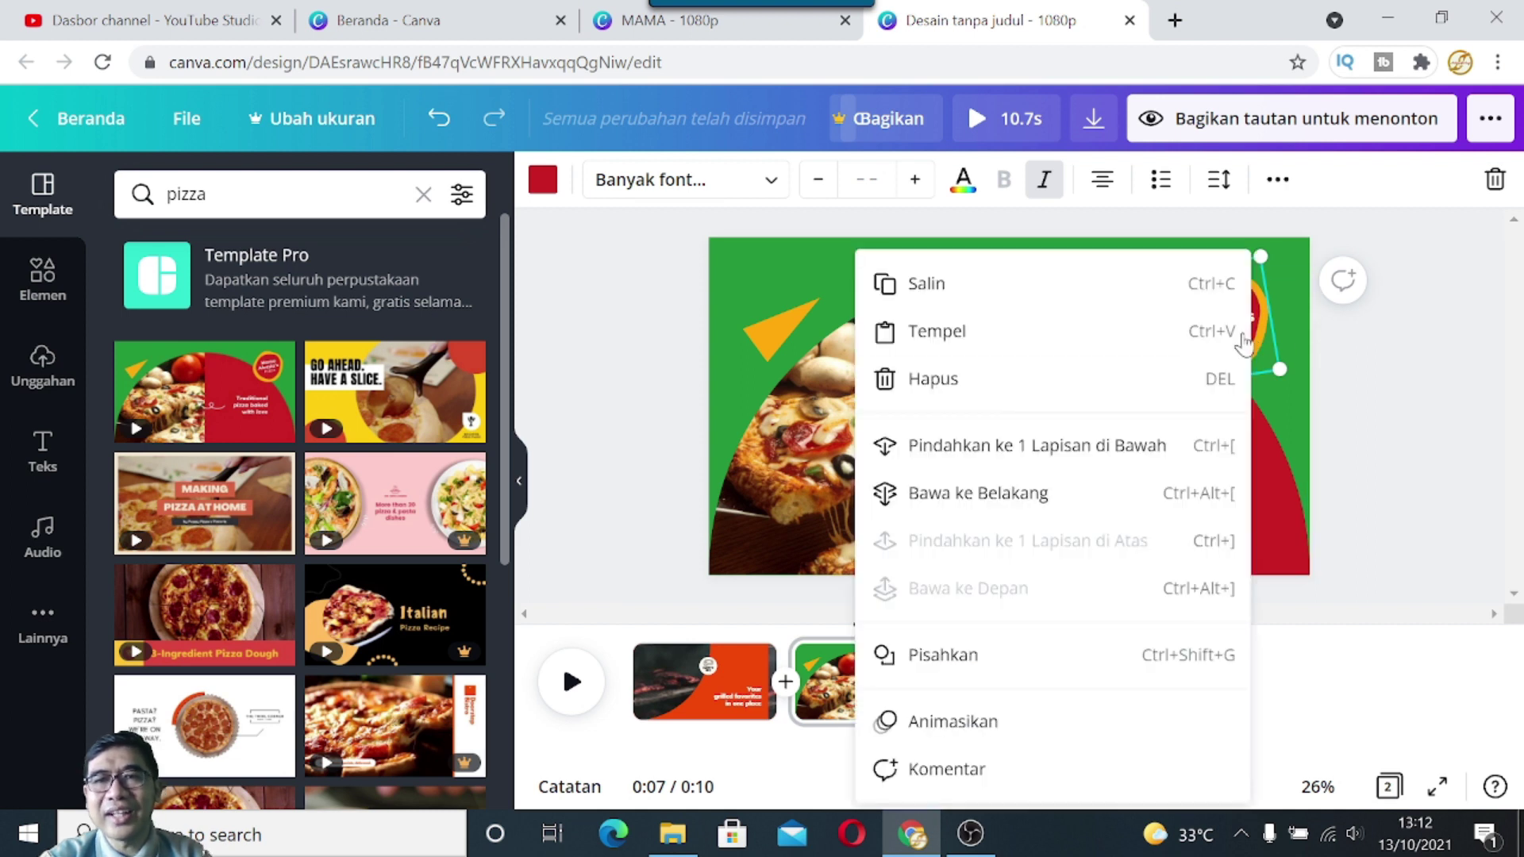
pyautogui.click(934, 286)
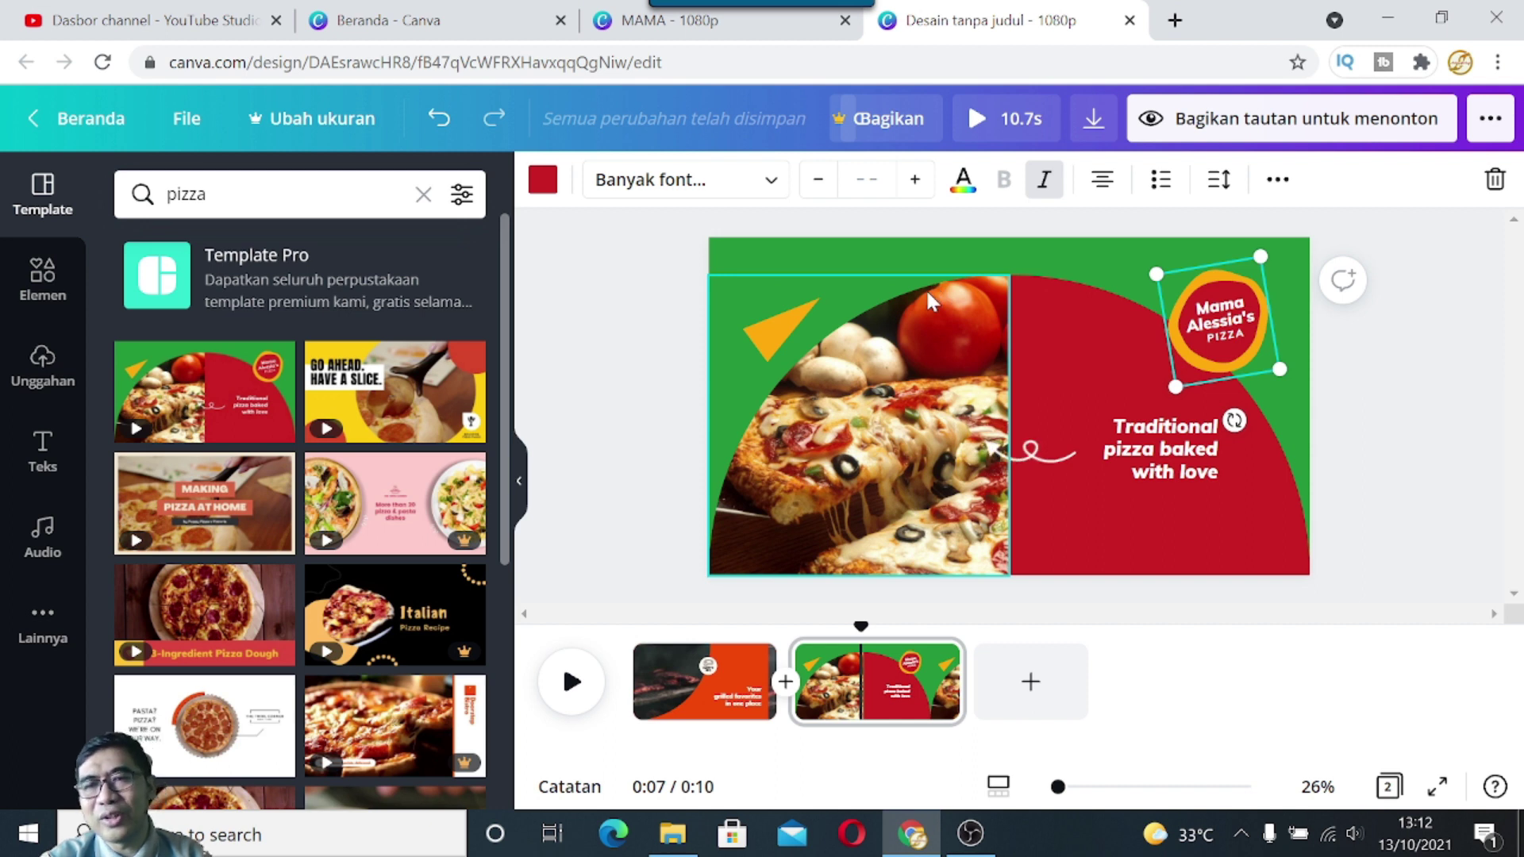
# Step: Paste the pizza logo onto the first page and place it in the orange area above the "Your grilled favorites in one place" text
pyautogui.click(698, 690)
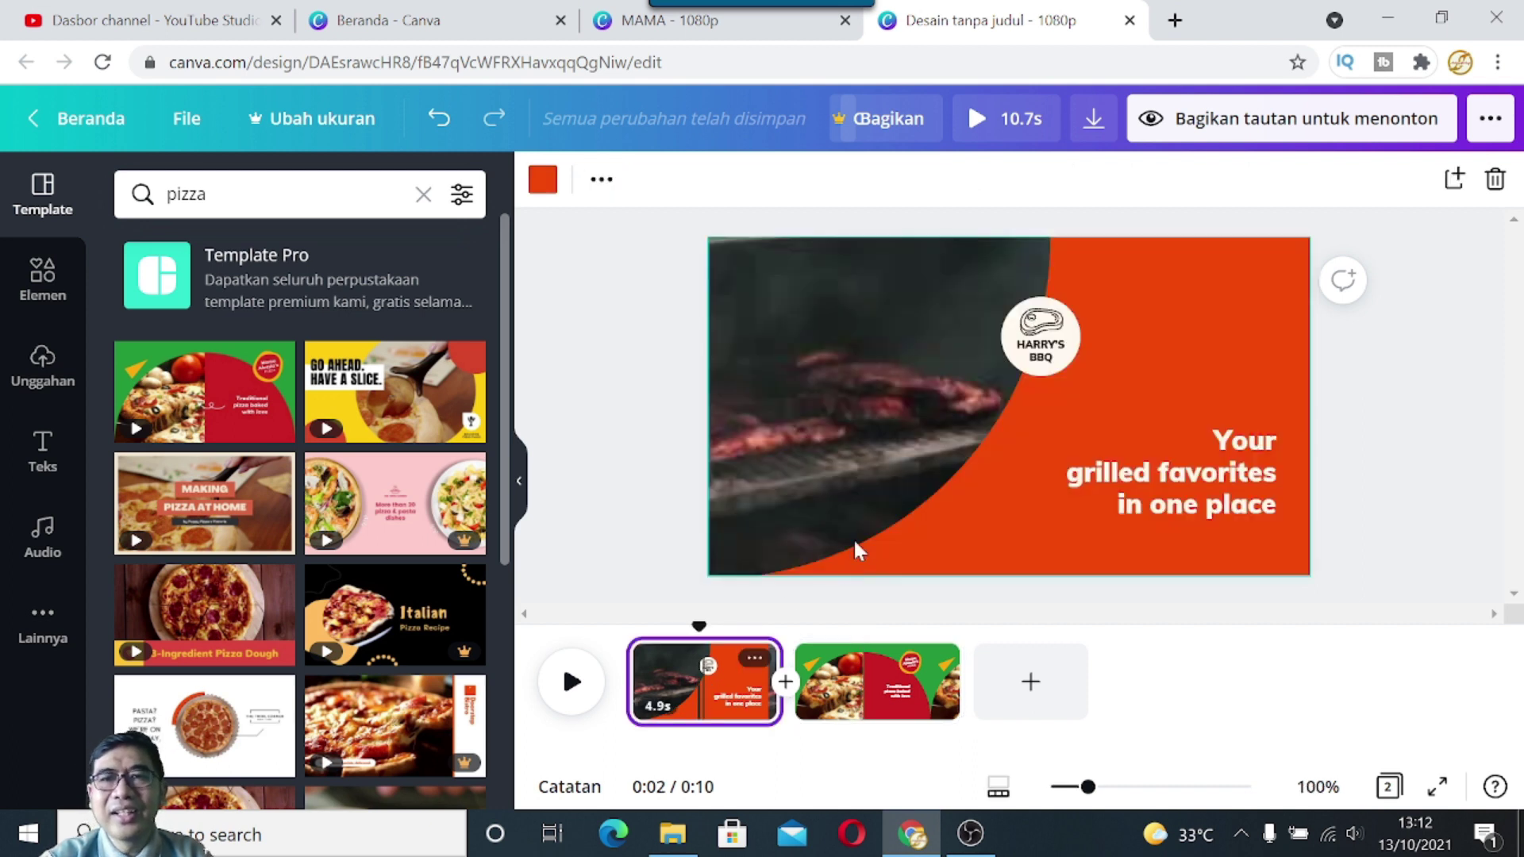
pyautogui.rightClick(1198, 310)
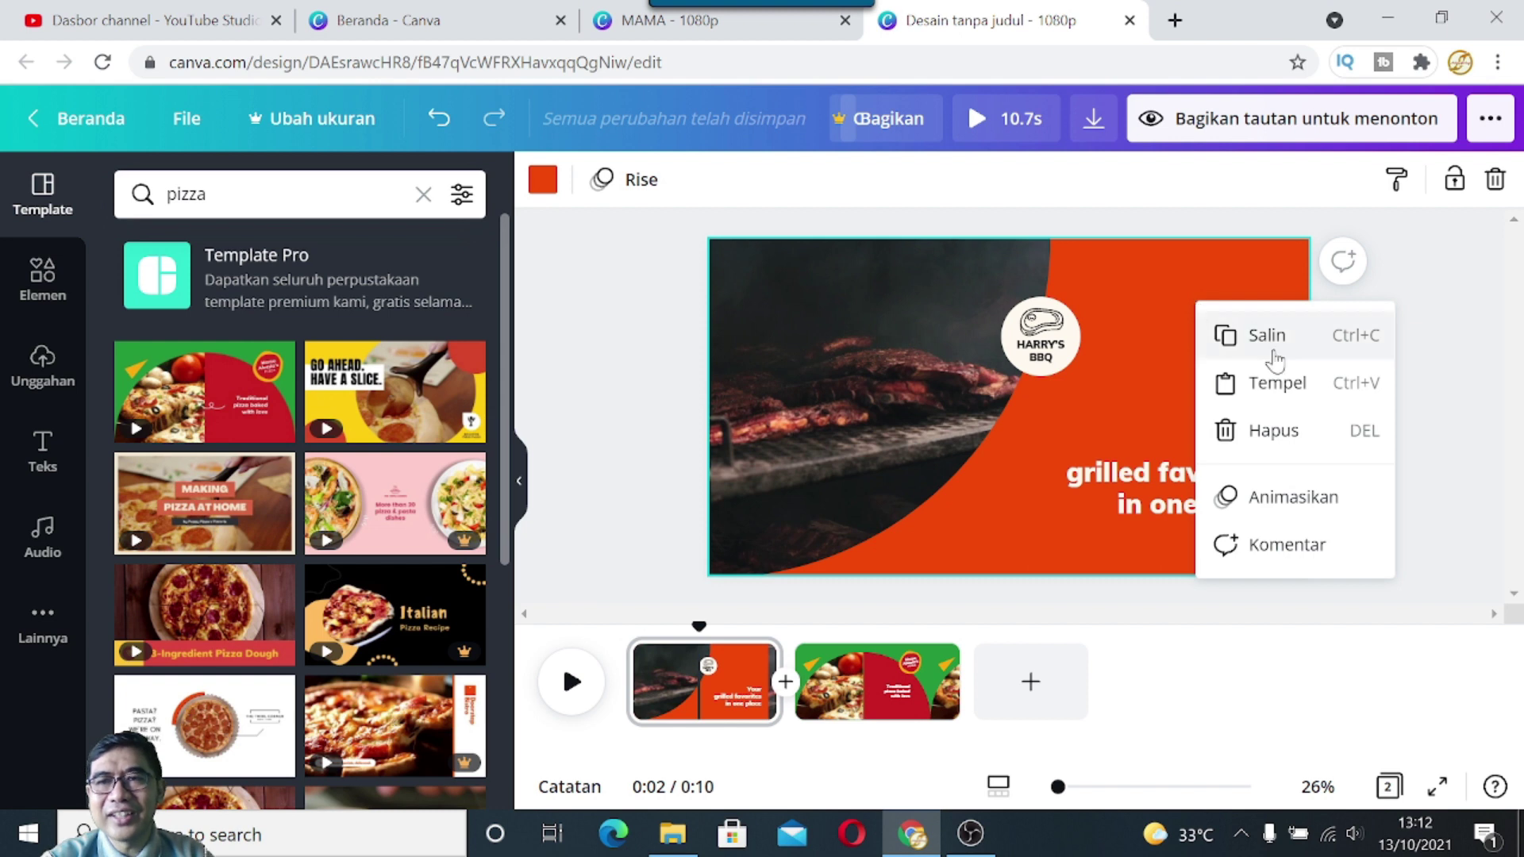
pyautogui.click(1275, 383)
pyautogui.moveTo(1258, 361); pyautogui.dragTo(1223, 345)
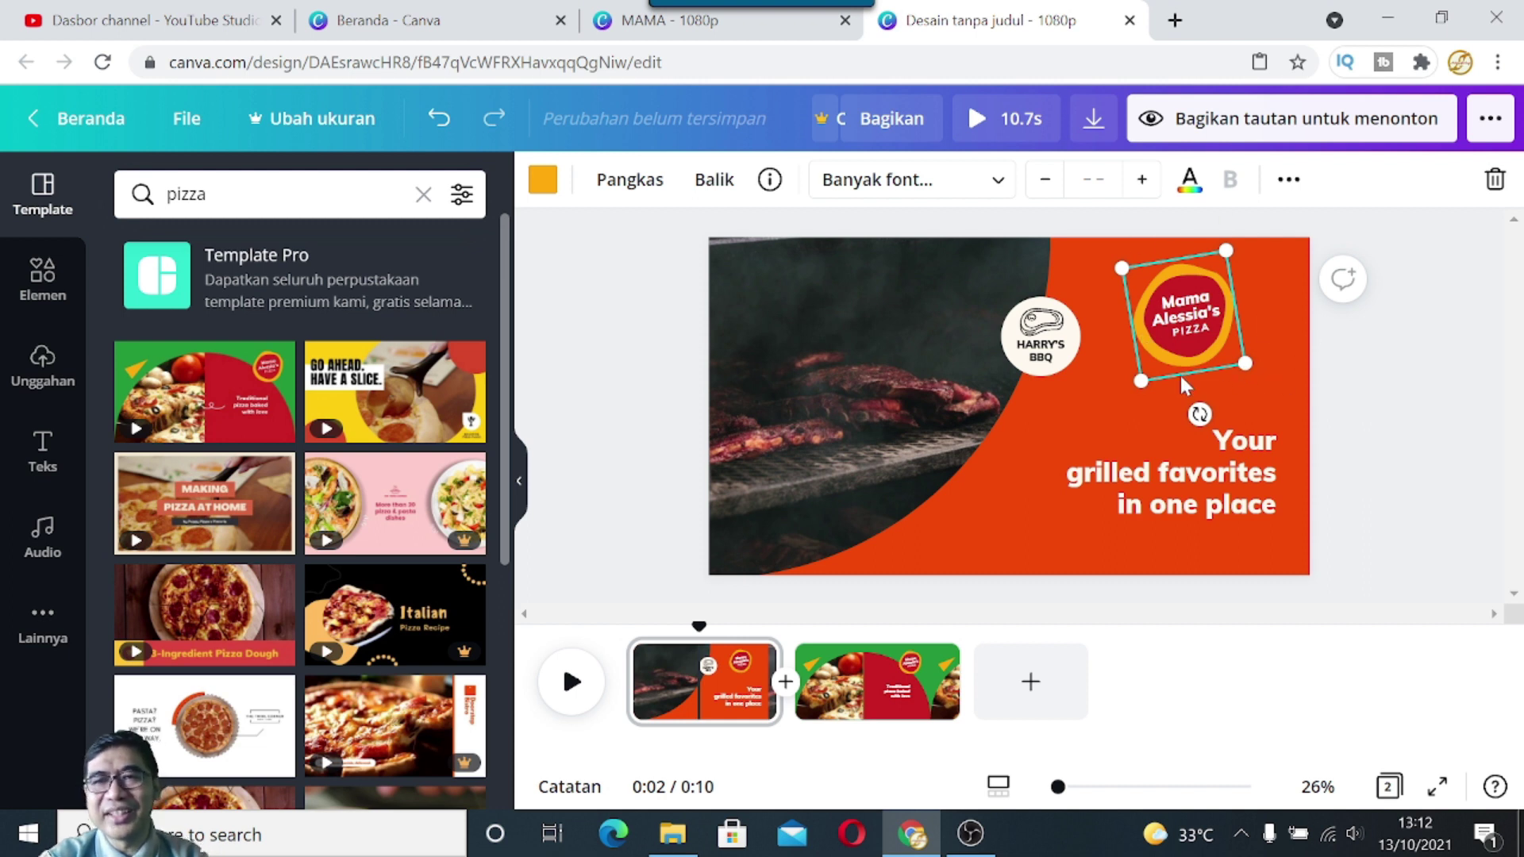
# Step: Delete the whole "HARRY'S BBQ" badge from the first page, including its circle, steak icon and text
pyautogui.click(1068, 349)
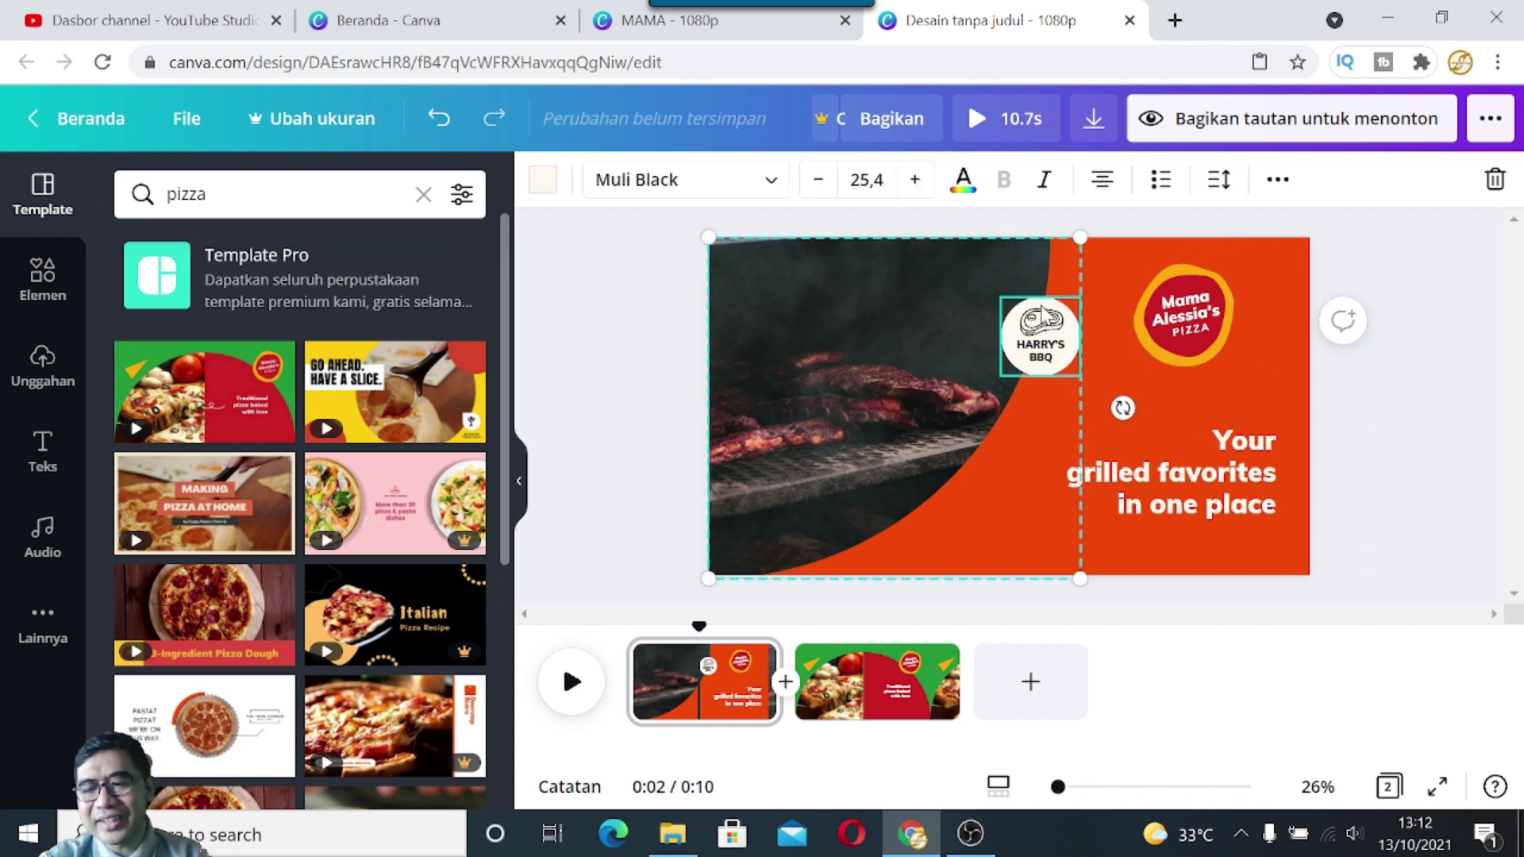
pyautogui.click(1027, 340)
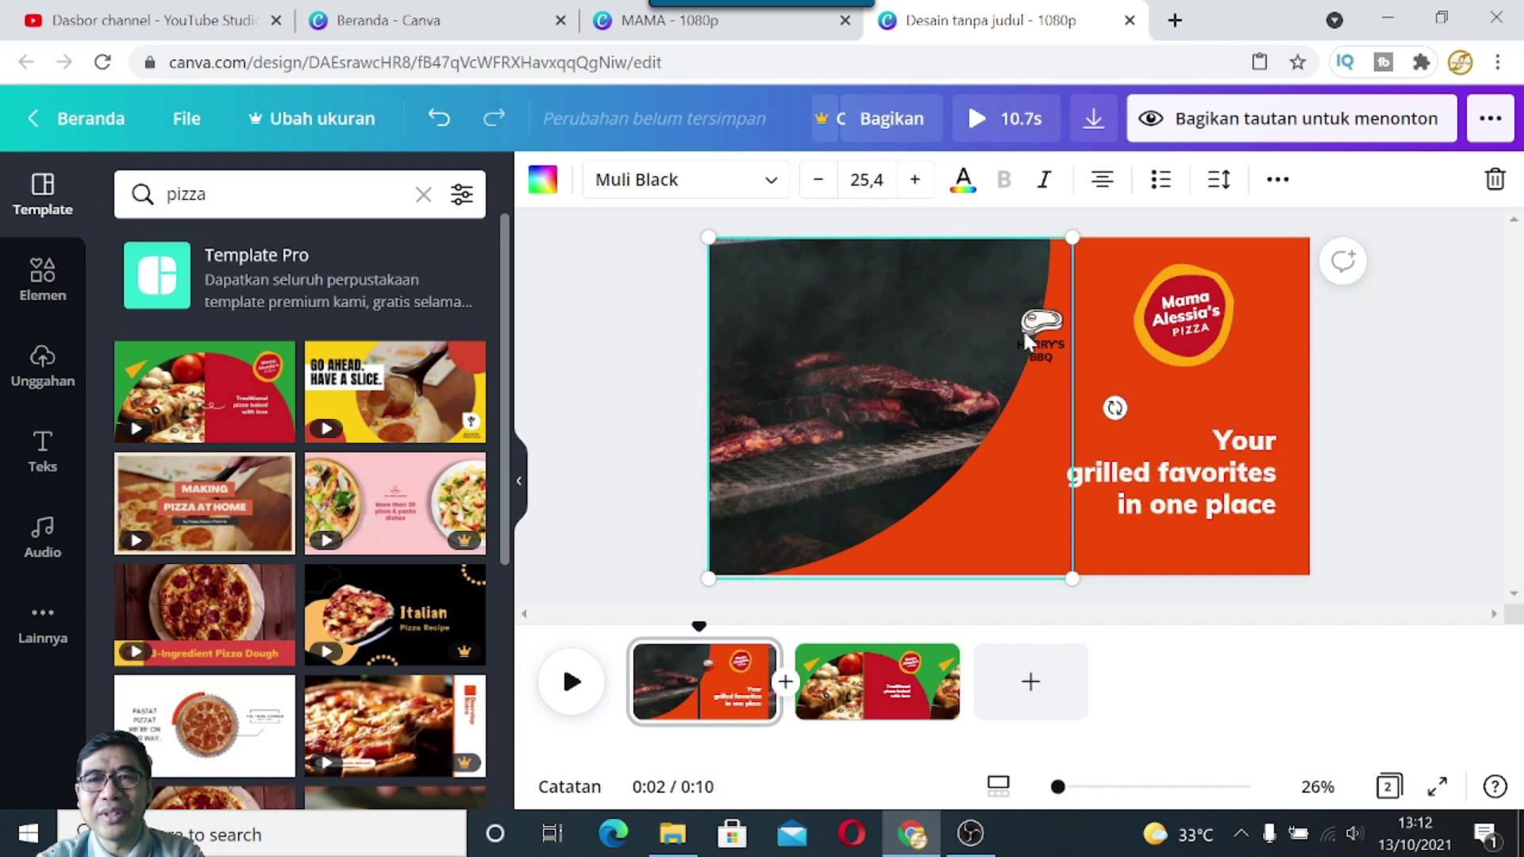
pyautogui.click(1046, 360)
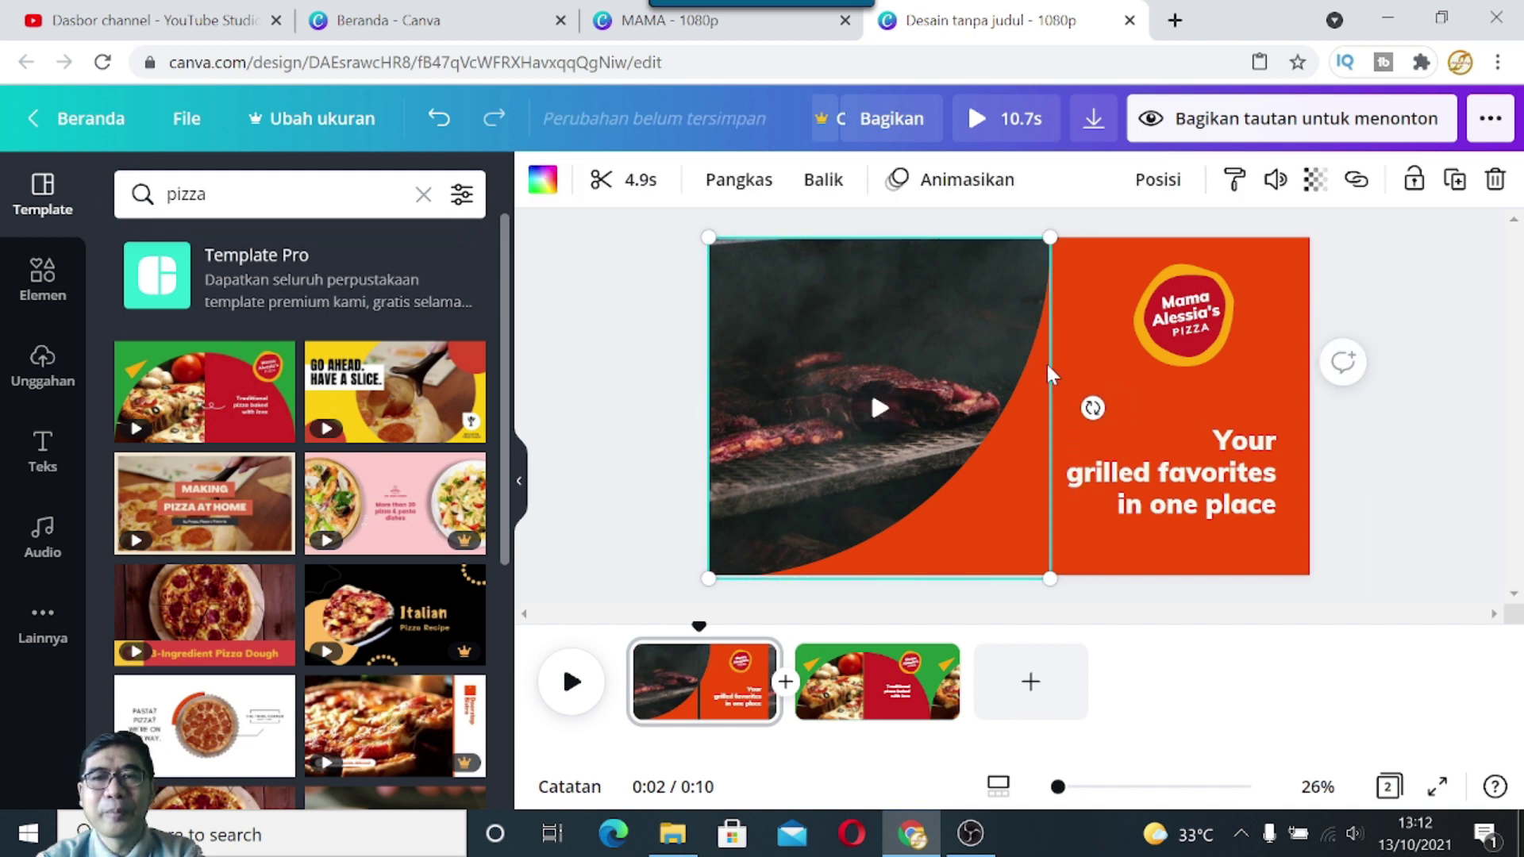
pyautogui.click(635, 387)
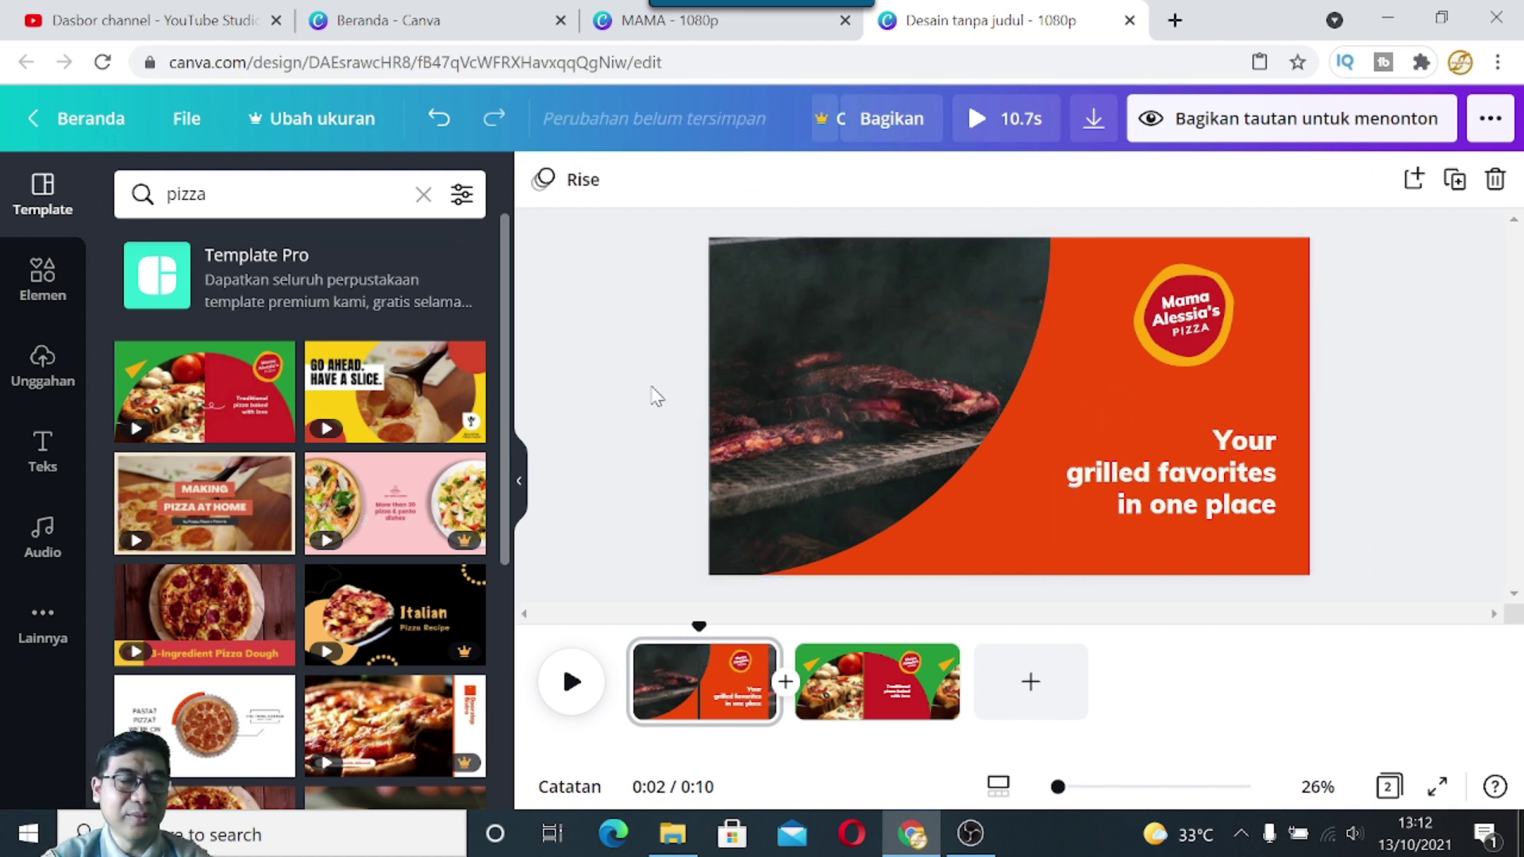
# Step: Delete the grilled meat video from the curved frame on the first page, keeping the empty frame
pyautogui.click(877, 422)
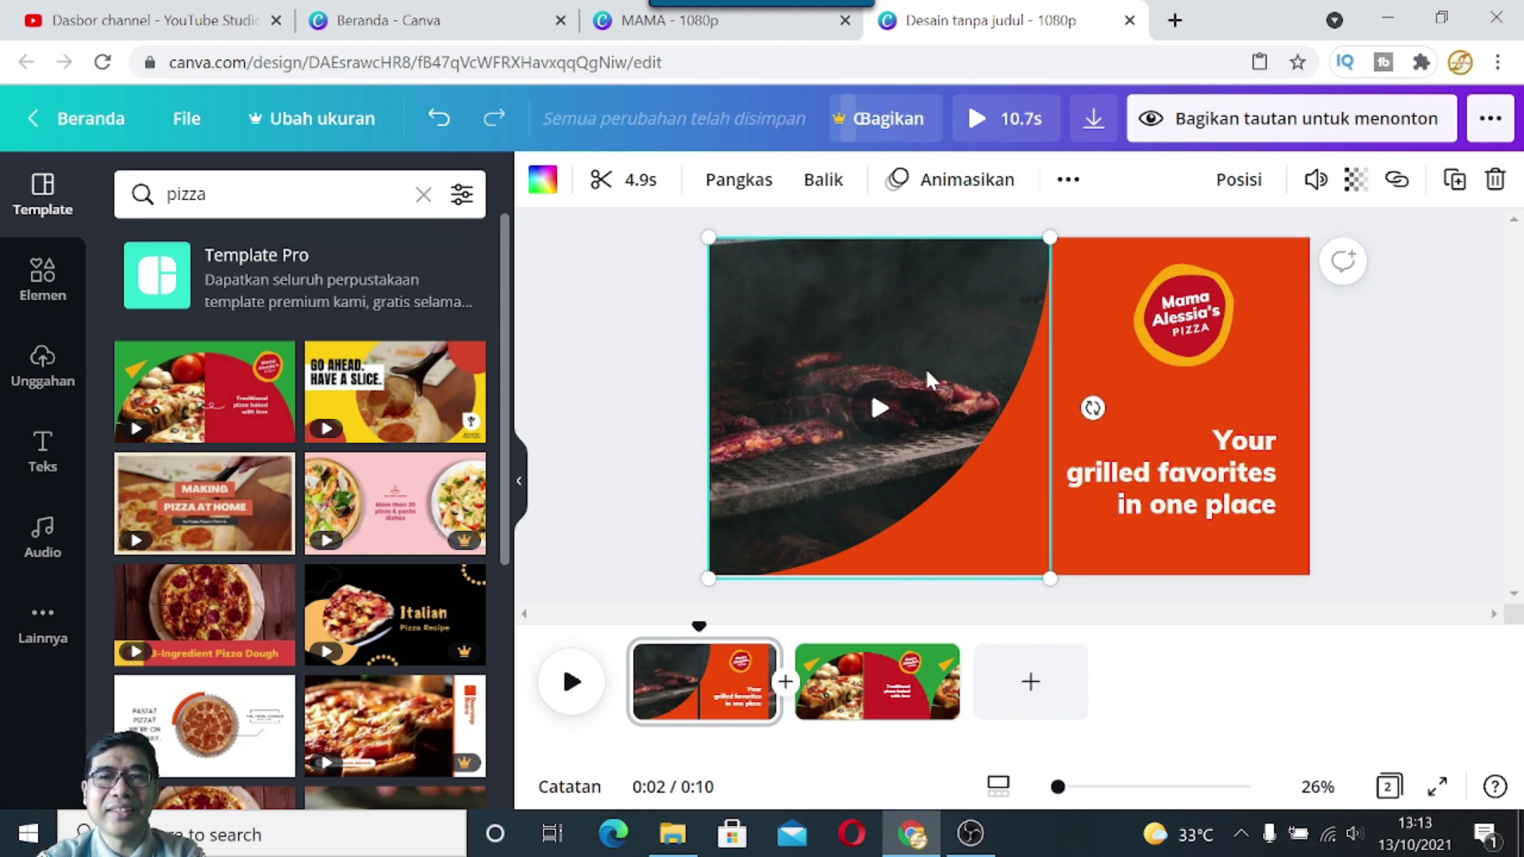
pyautogui.click(613, 364)
pyautogui.click(905, 317)
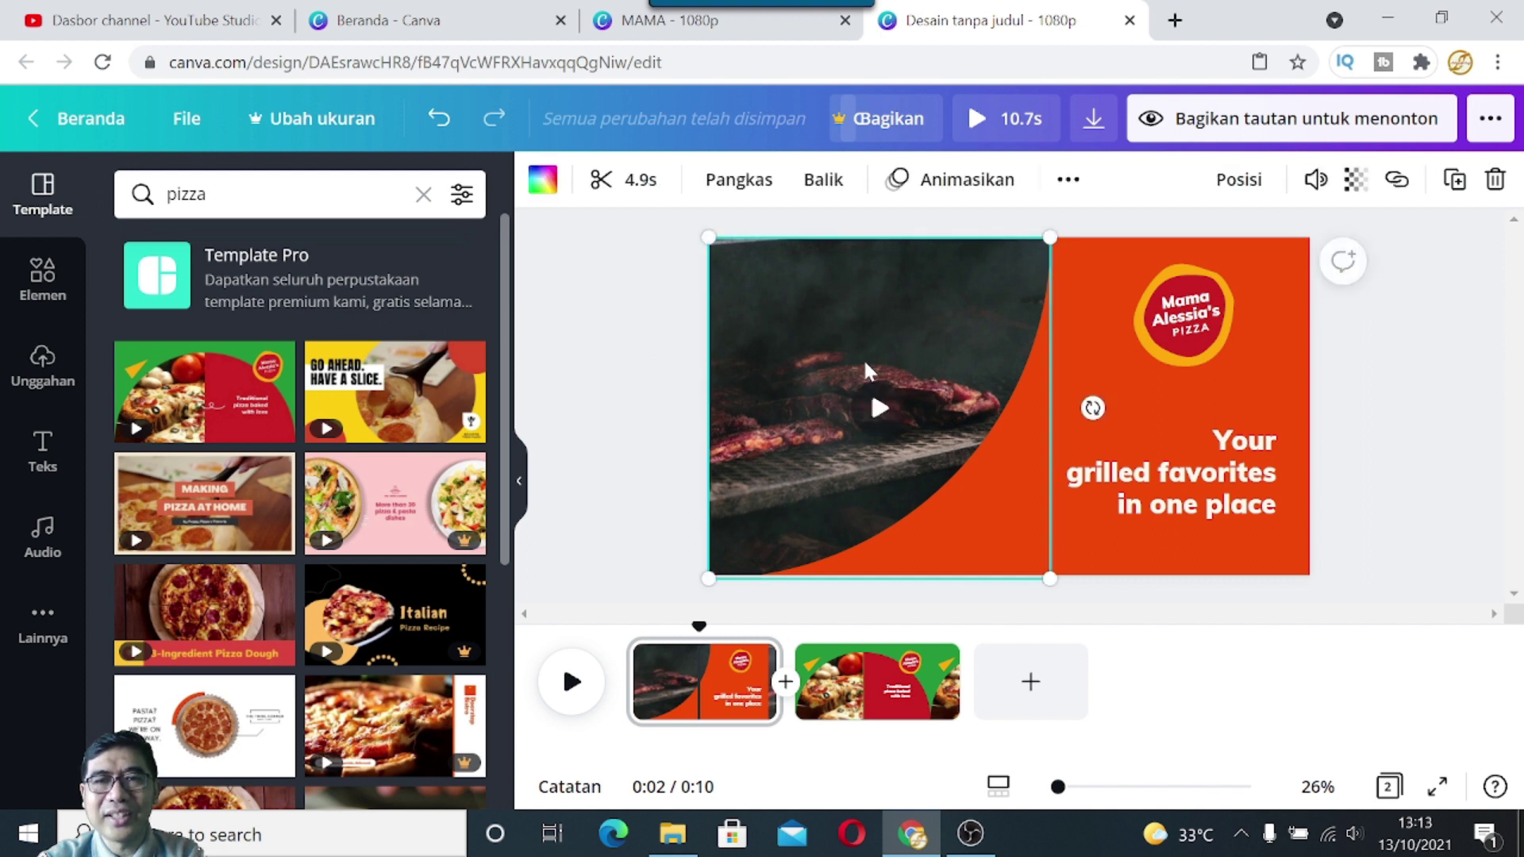
pyautogui.hotkey('ctrl', 'z')
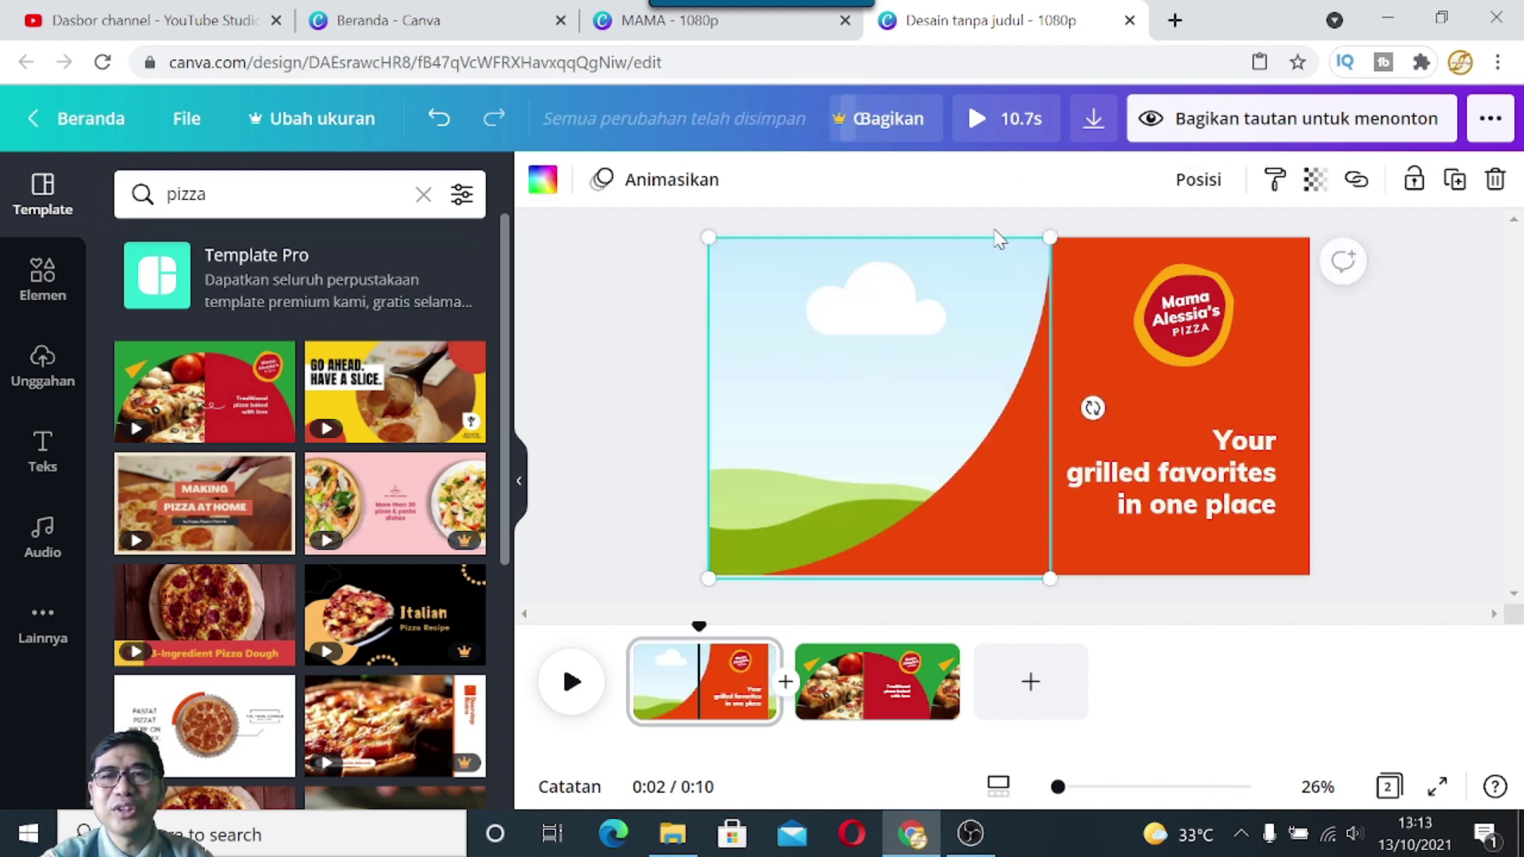
pyautogui.click(617, 363)
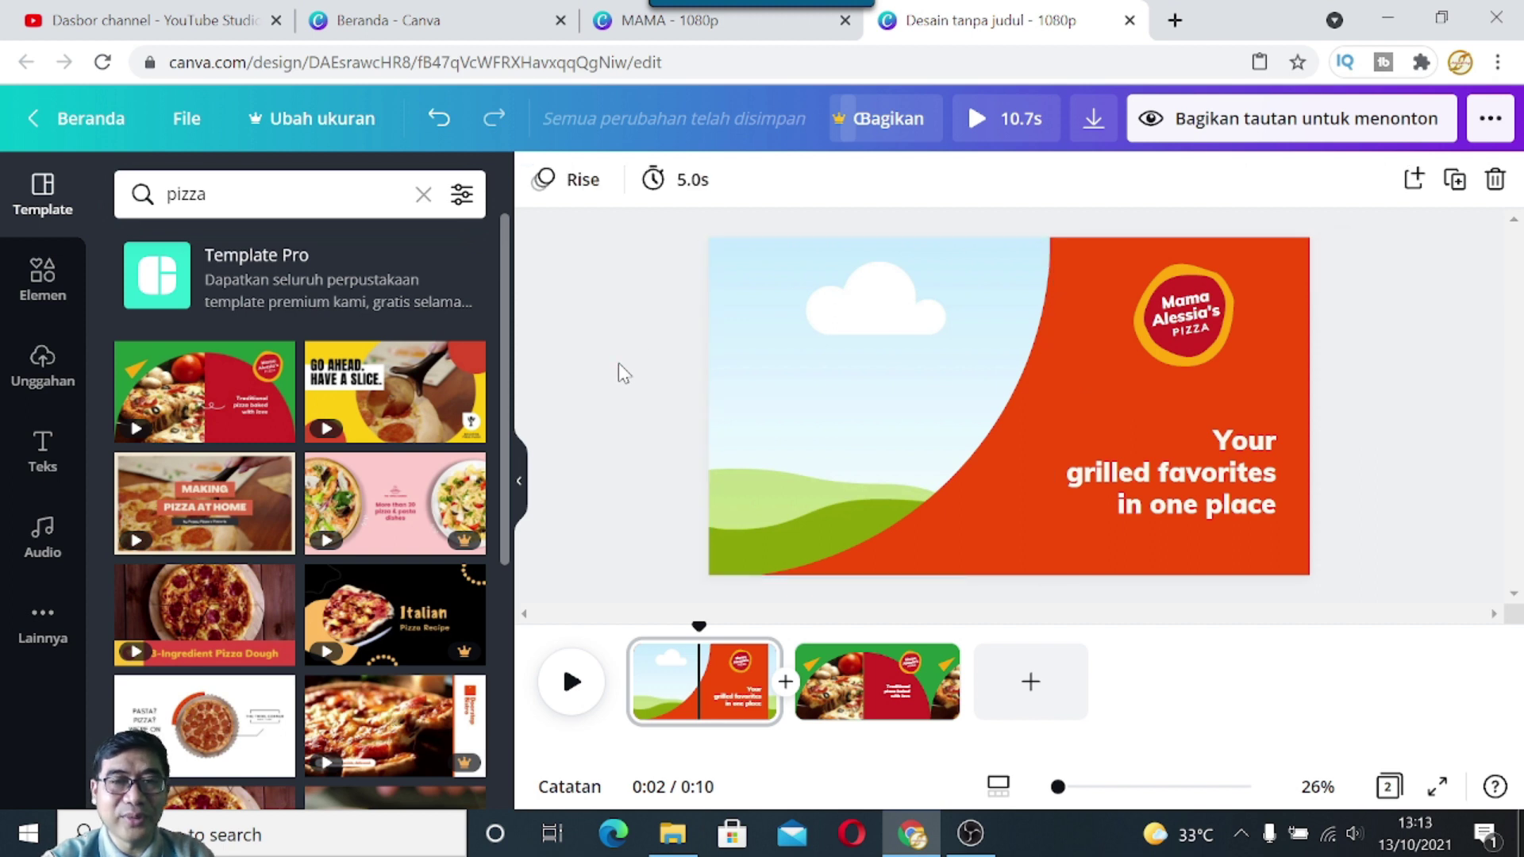
# Step: Select the pizza photo on the second page, open the uploaded images, and check the Downloads folder for media without uploading a file
pyautogui.click(837, 700)
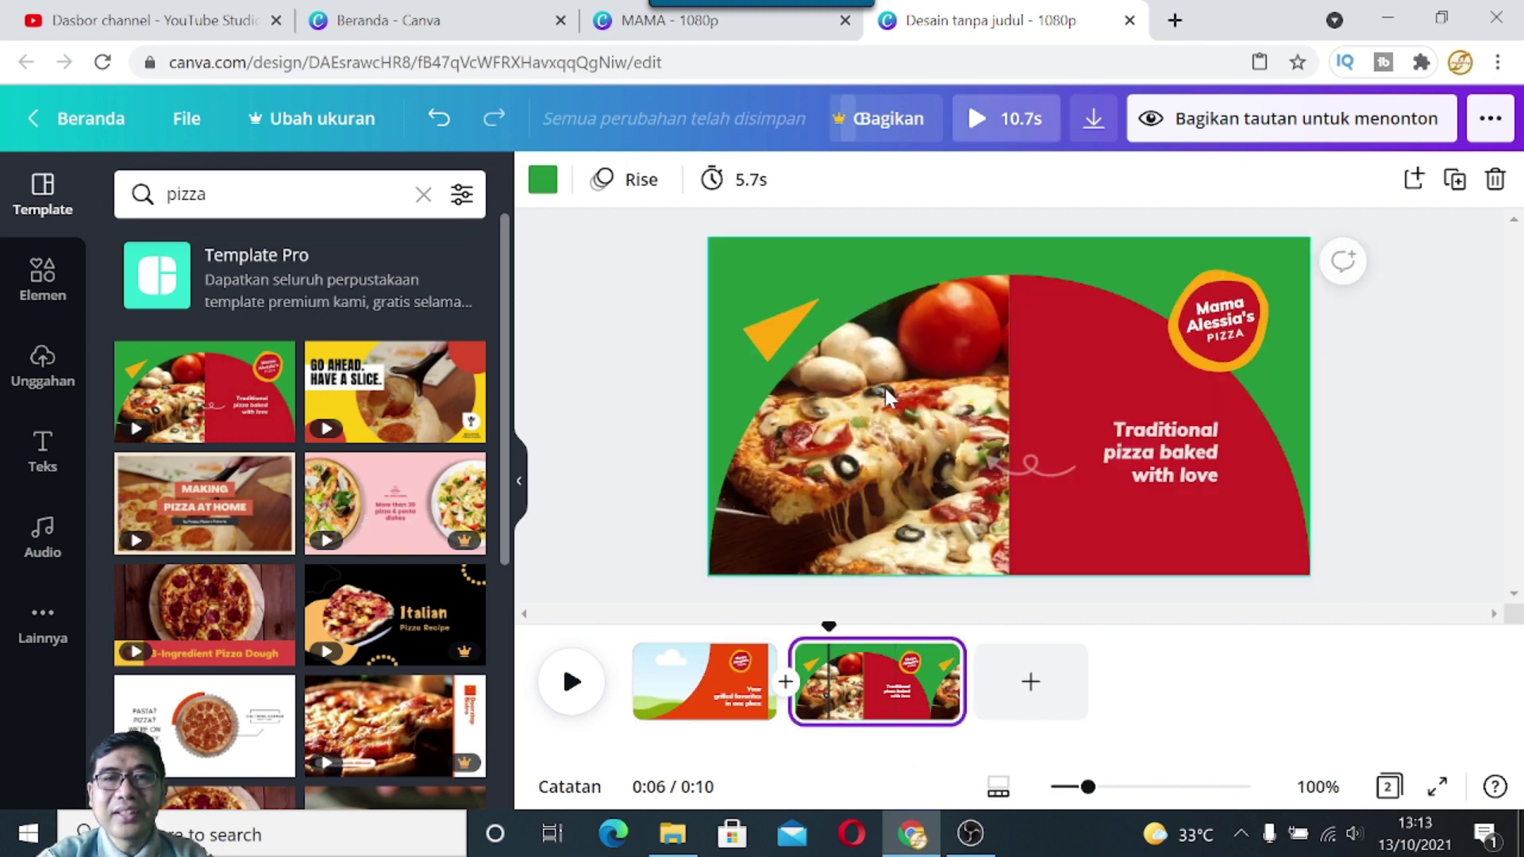
pyautogui.click(856, 416)
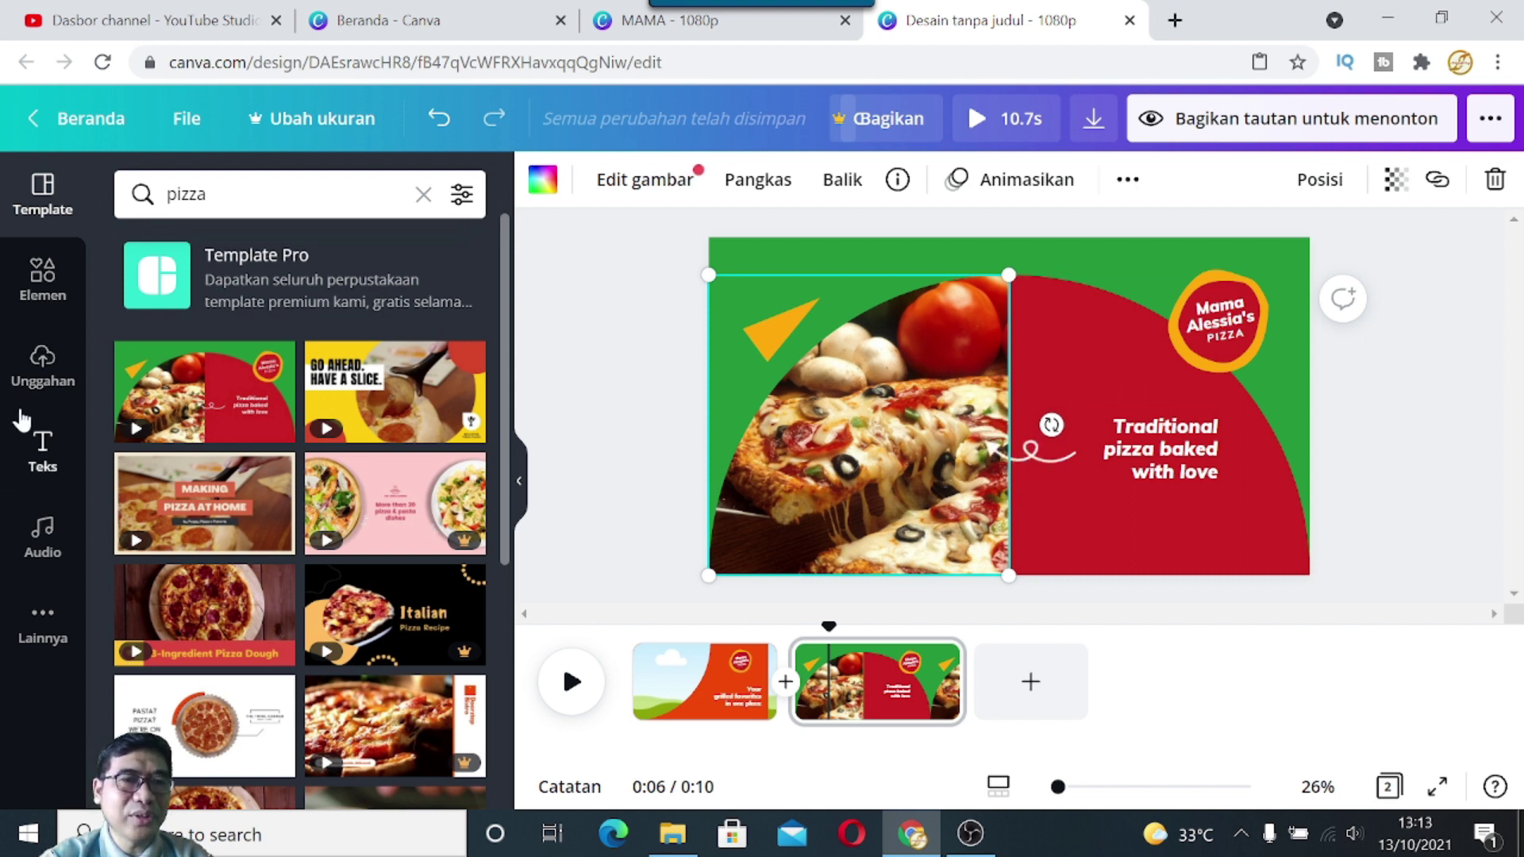
pyautogui.click(42, 369)
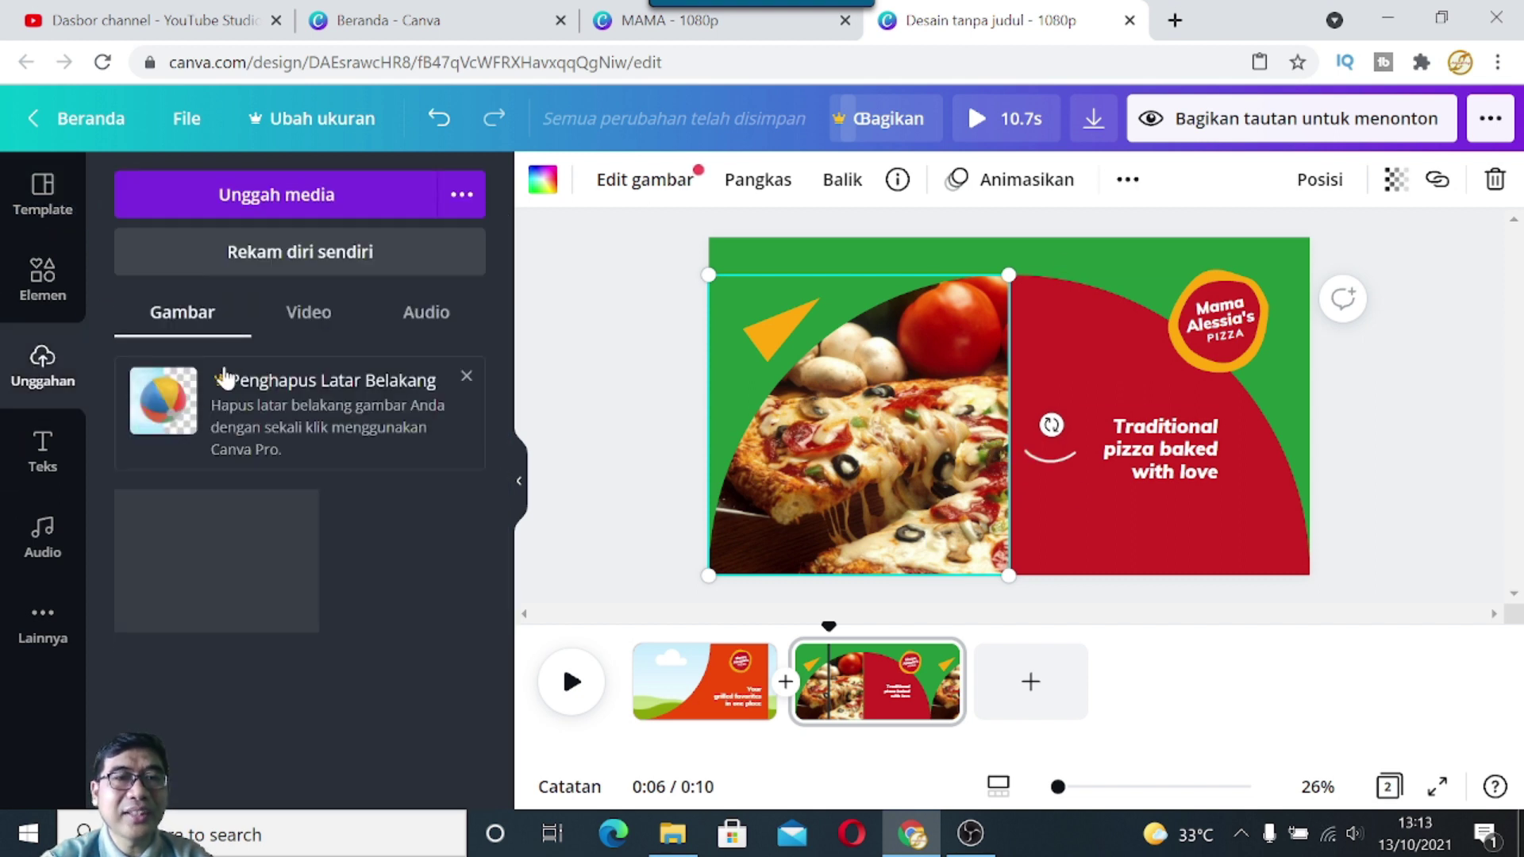
pyautogui.click(266, 197)
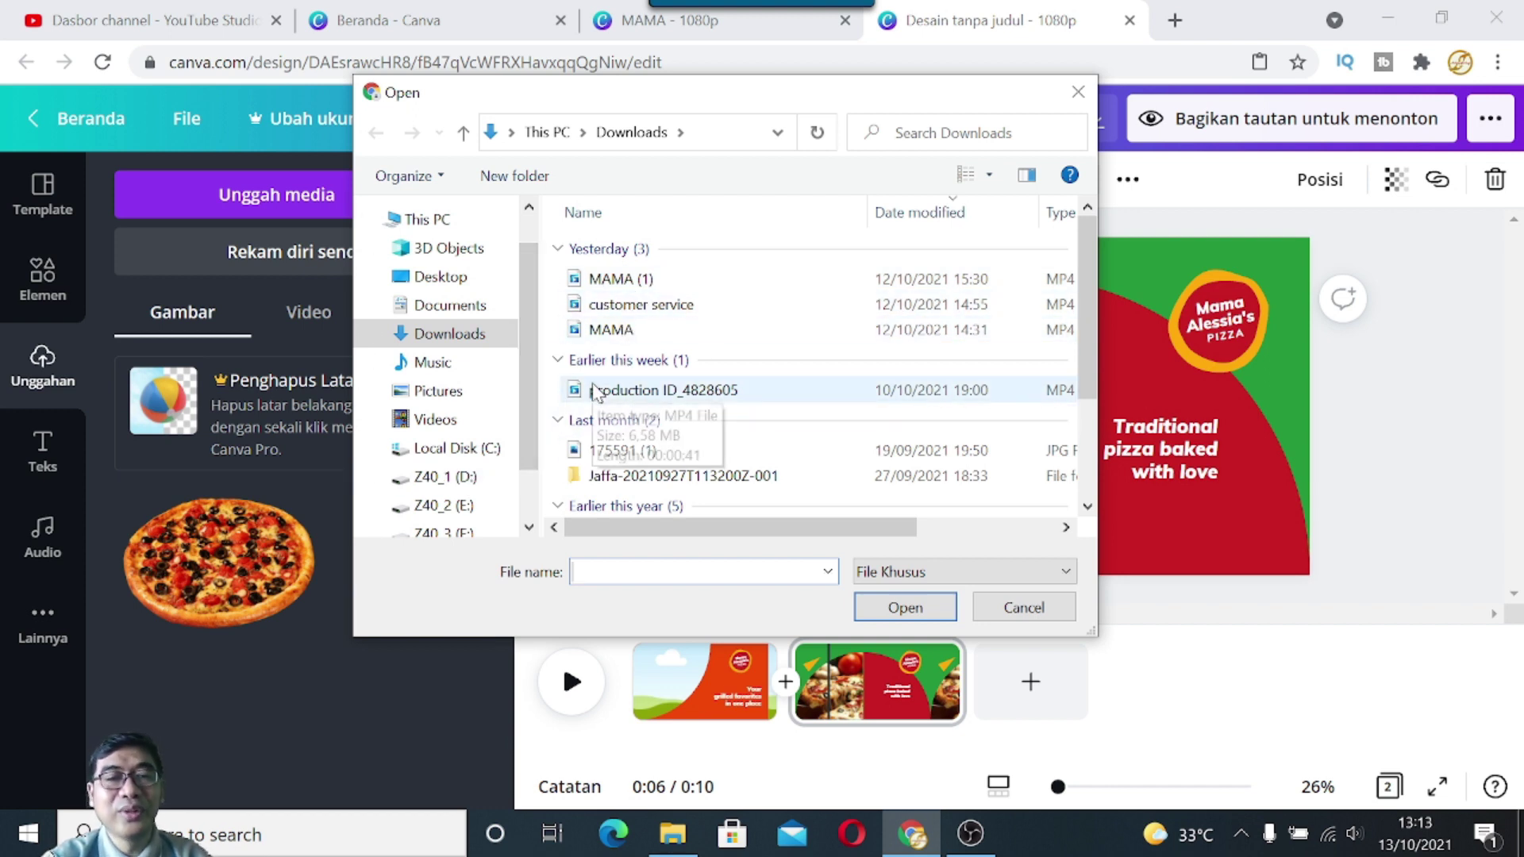
pyautogui.click(1061, 613)
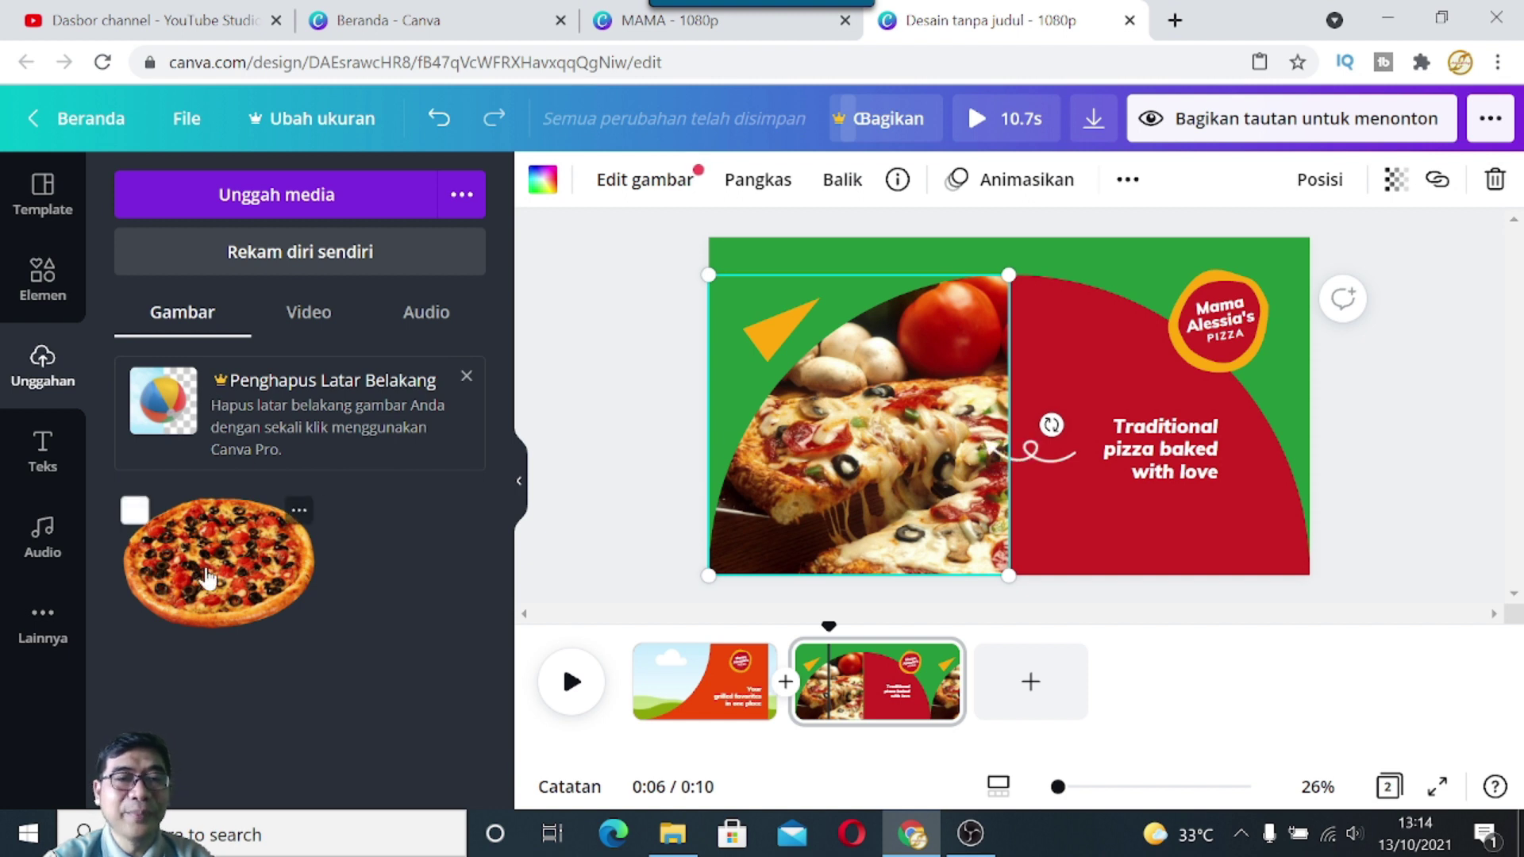
# Step: Check the MAMA design again, then add the uploaded whole pizza image to the first page of the untitled design
pyautogui.click(669, 20)
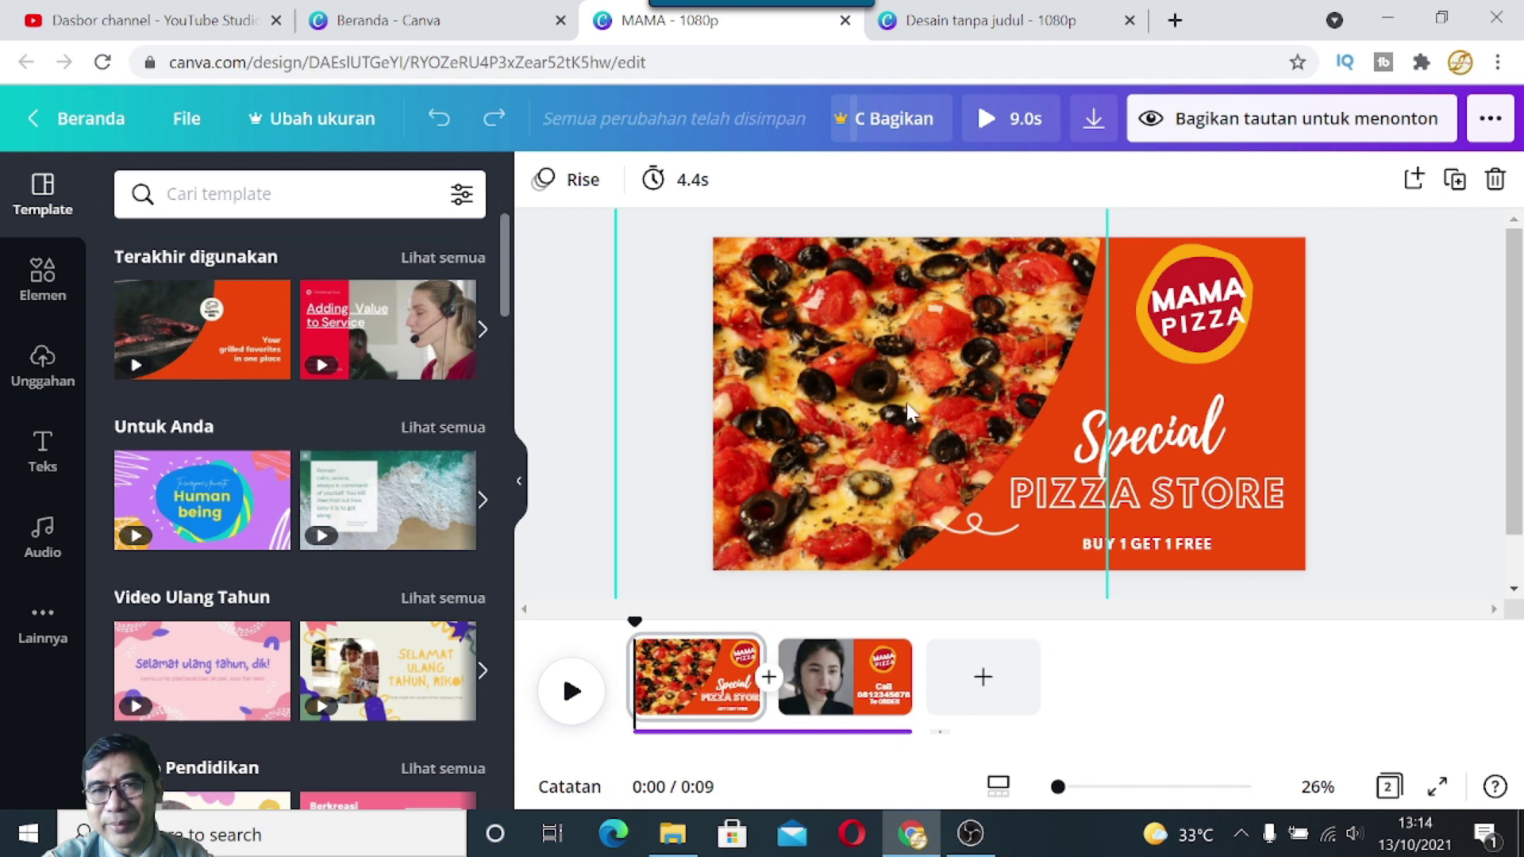
pyautogui.click(984, 20)
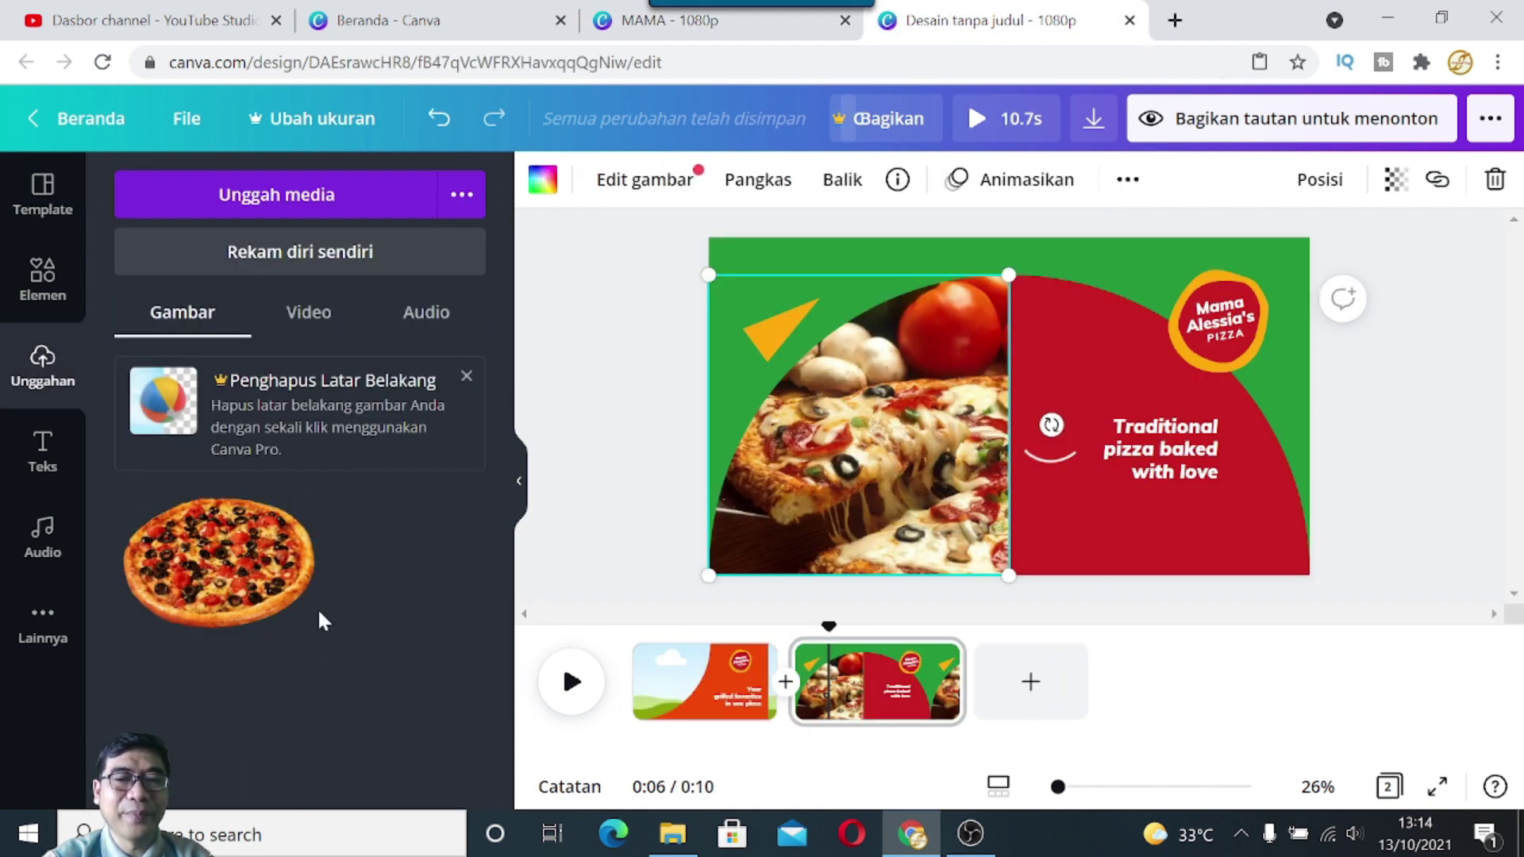
pyautogui.click(679, 691)
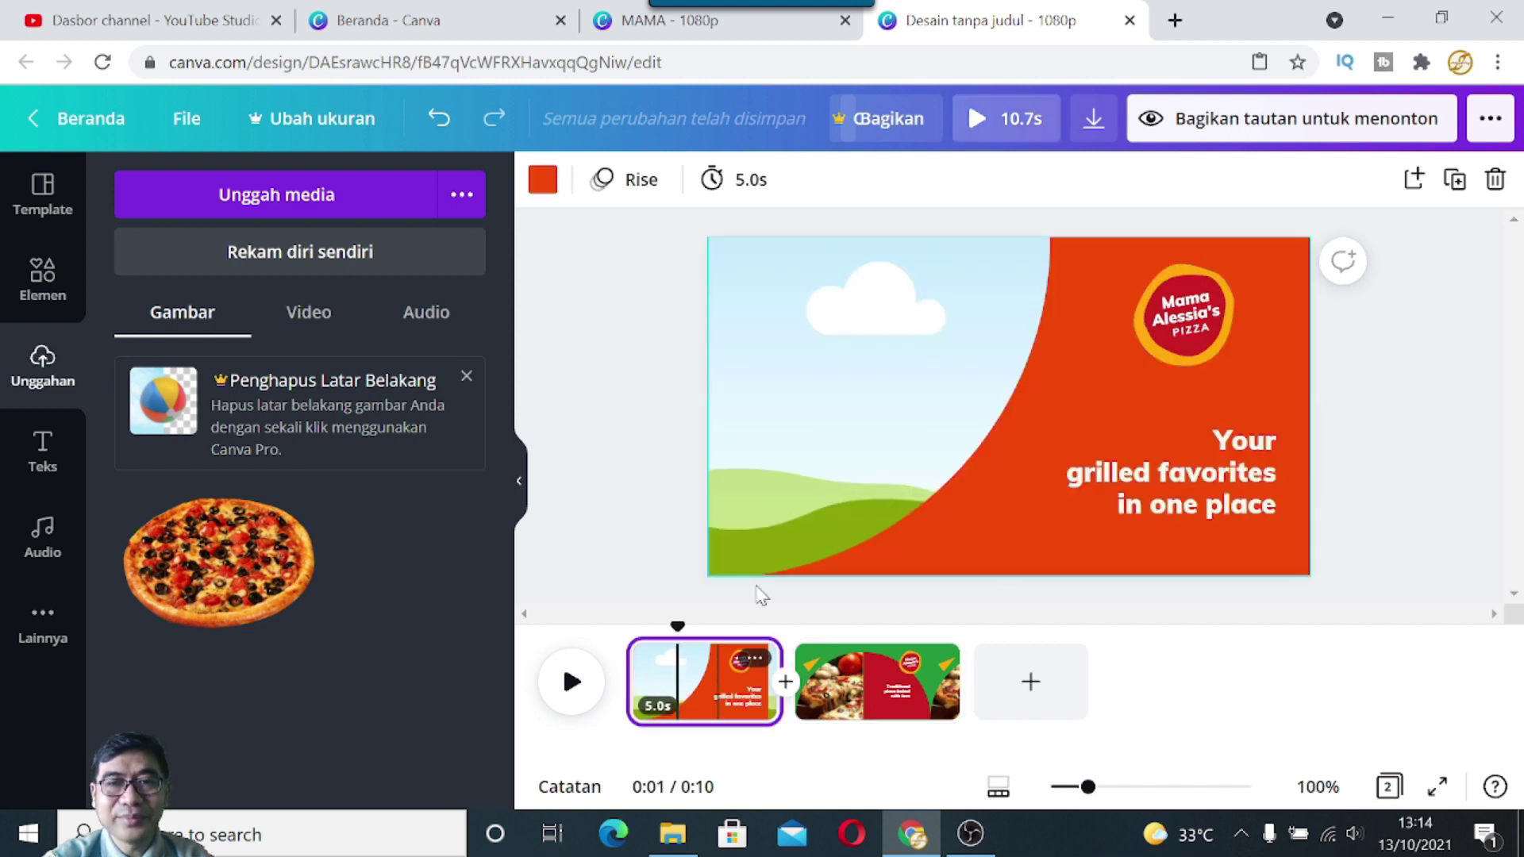
pyautogui.click(225, 563)
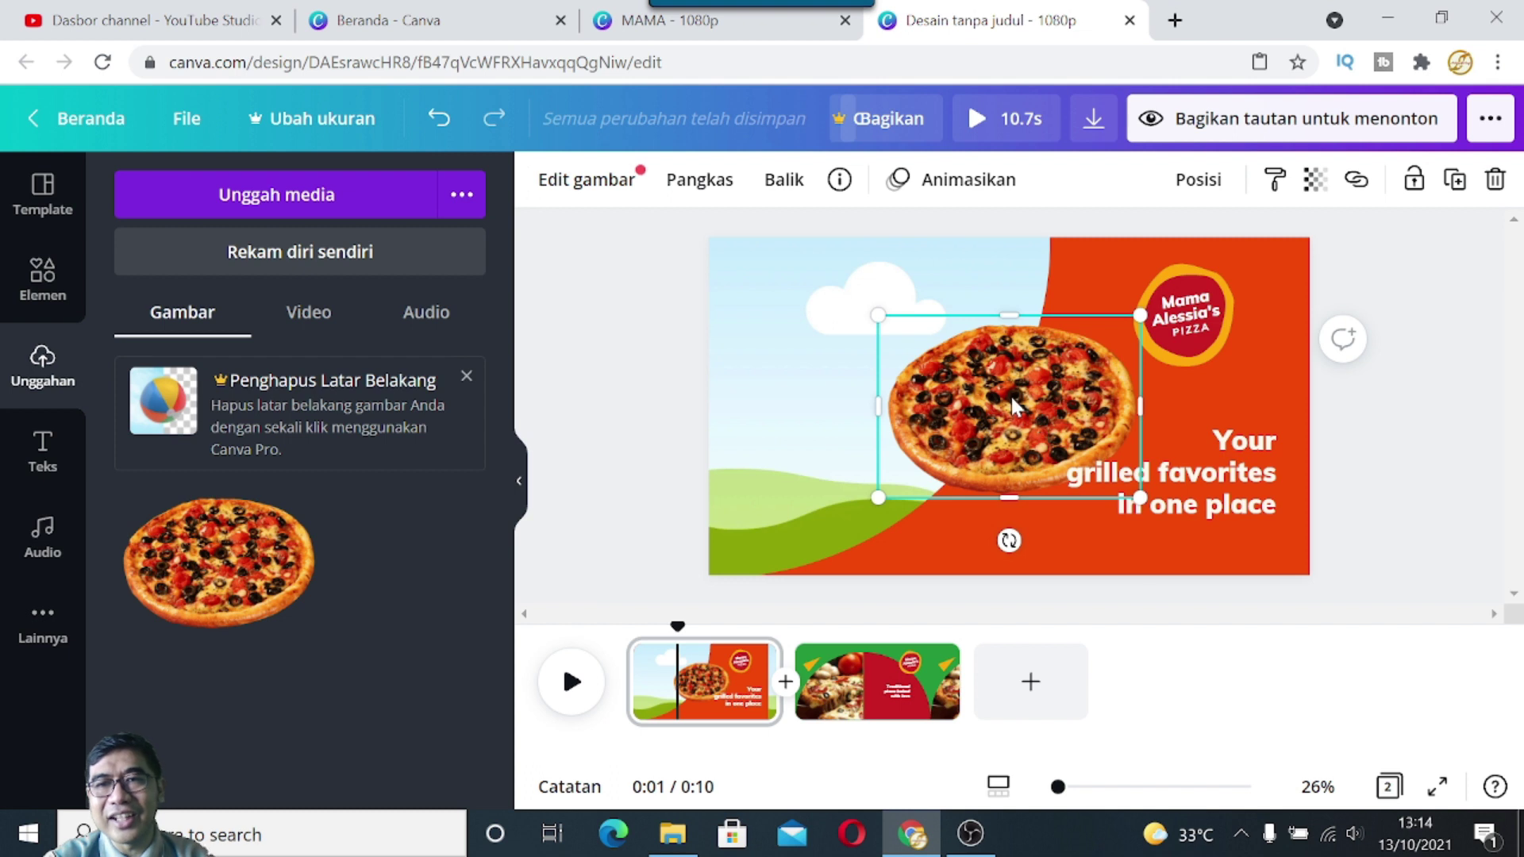
# Step: Delete the loose pizza image from the first page and place the uploaded pizza inside the empty curved frame
pyautogui.press('Delete')
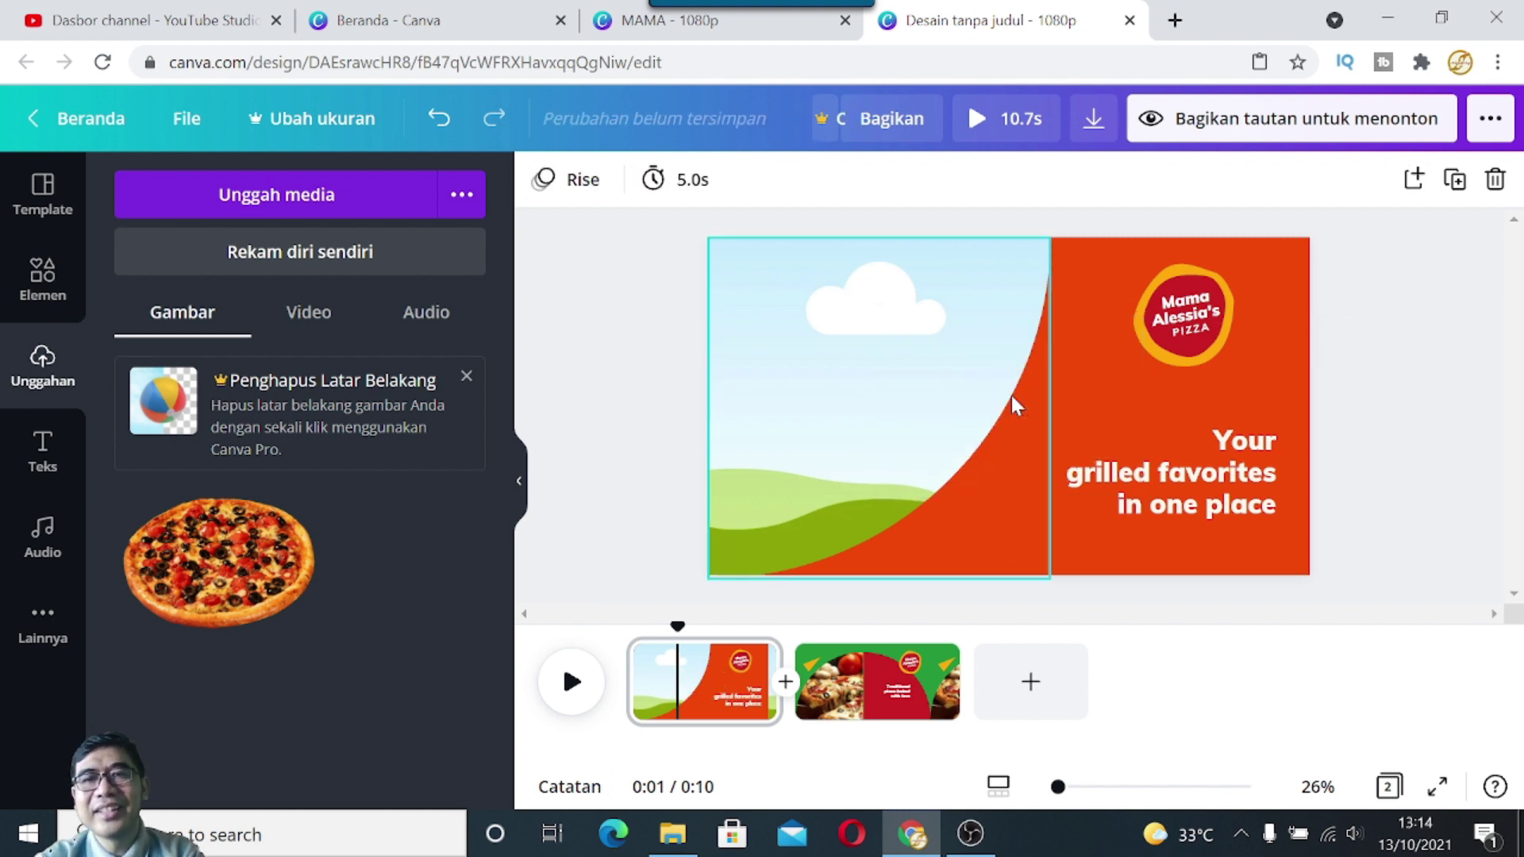
pyautogui.moveTo(294, 547); pyautogui.dragTo(805, 388)
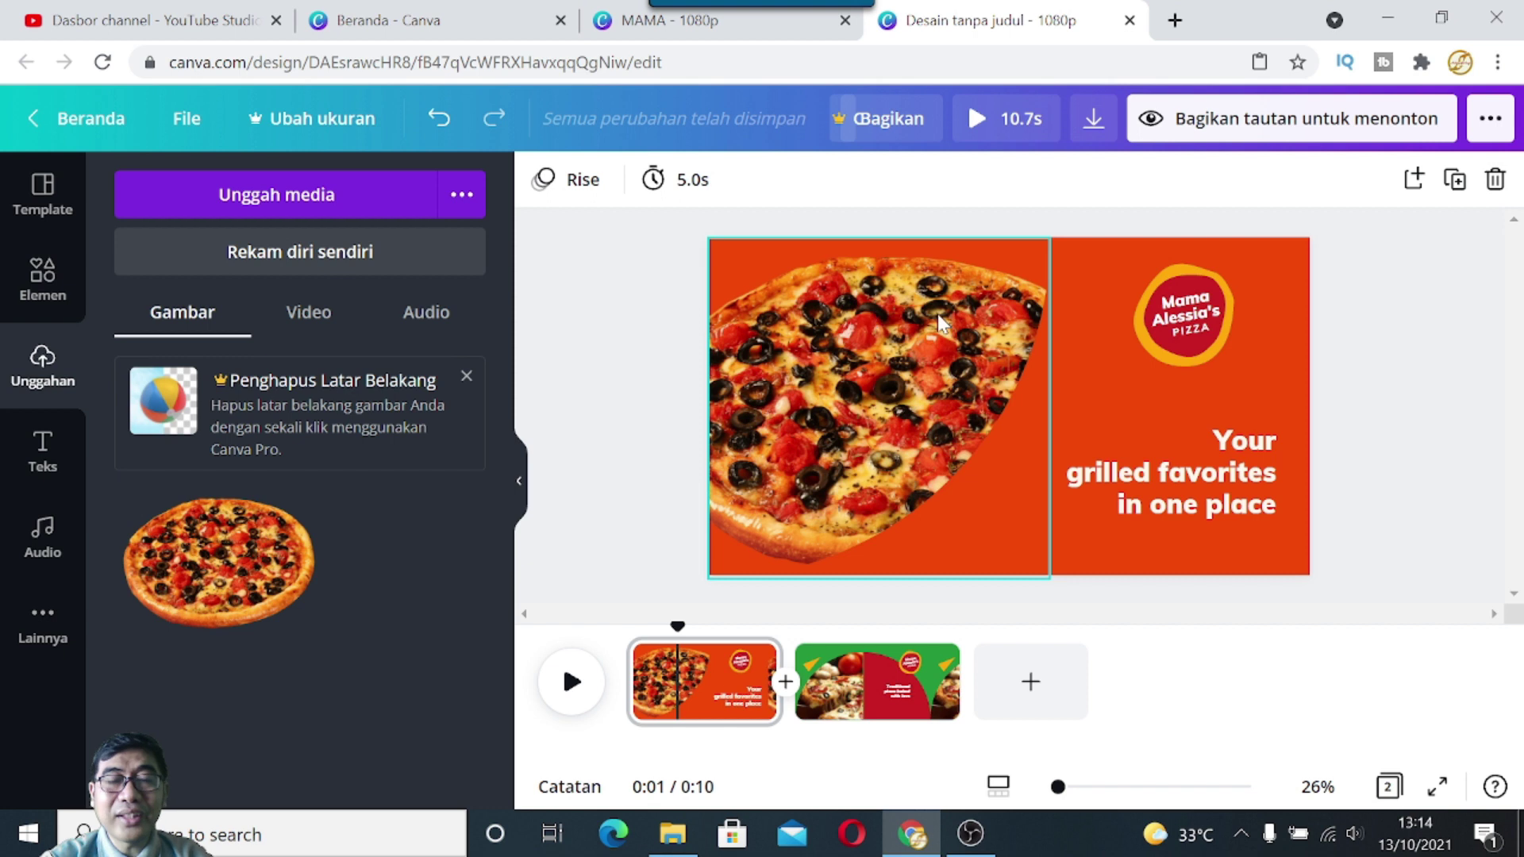
# Step: Try to enlarge the pizza-filled curved frame and shift it so the pizza covers more of the page's left half
pyautogui.click(854, 418)
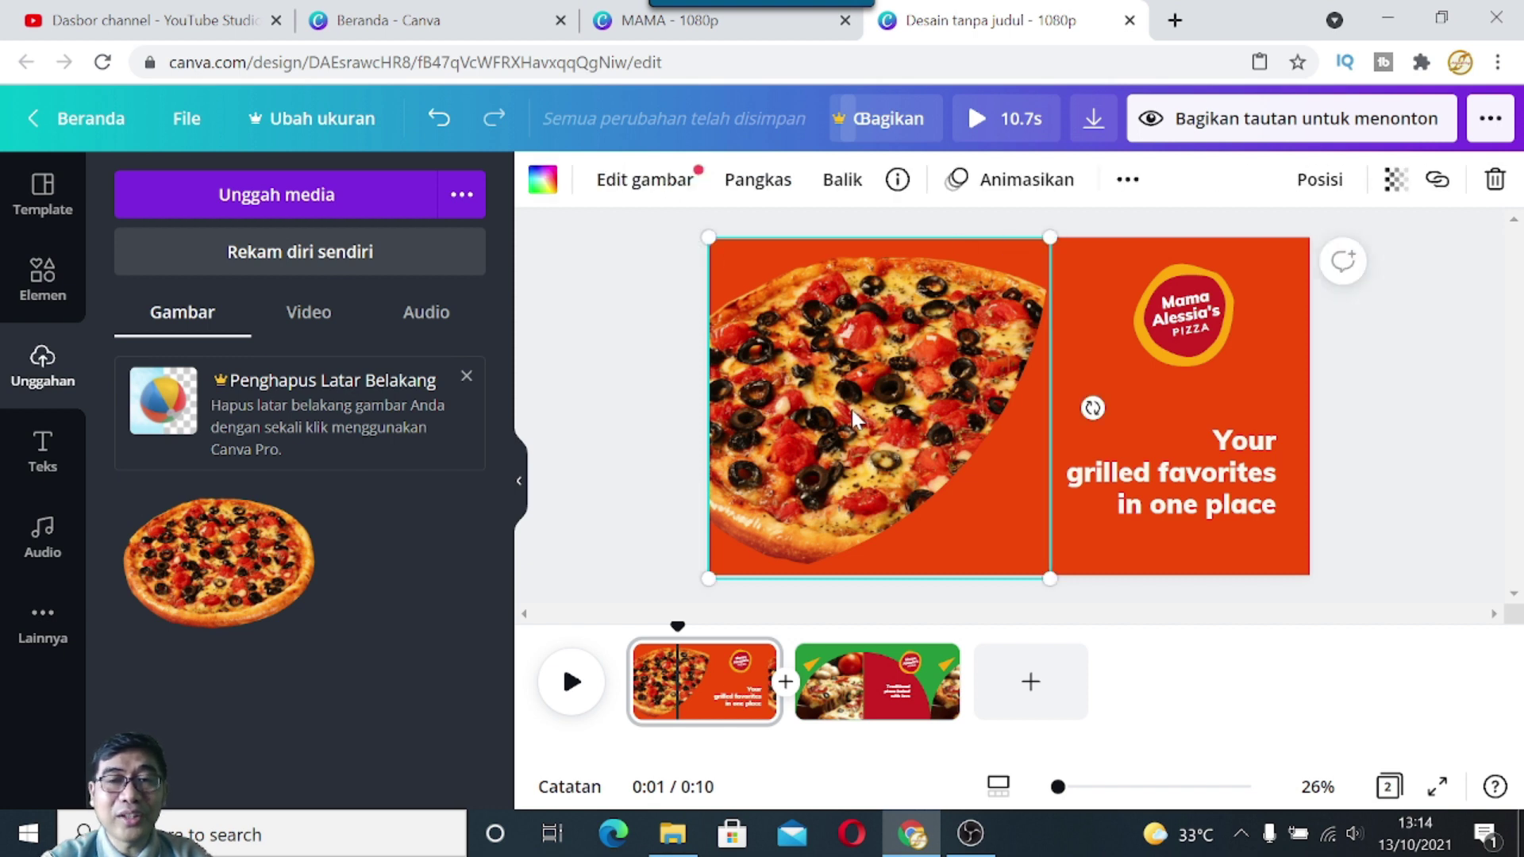
pyautogui.moveTo(1050, 580); pyautogui.dragTo(1143, 663)
pyautogui.moveTo(858, 428); pyautogui.dragTo(803, 386)
pyautogui.moveTo(1513, 517); pyautogui.dragTo(1513, 548)
pyautogui.click(1069, 618)
pyautogui.click(873, 469)
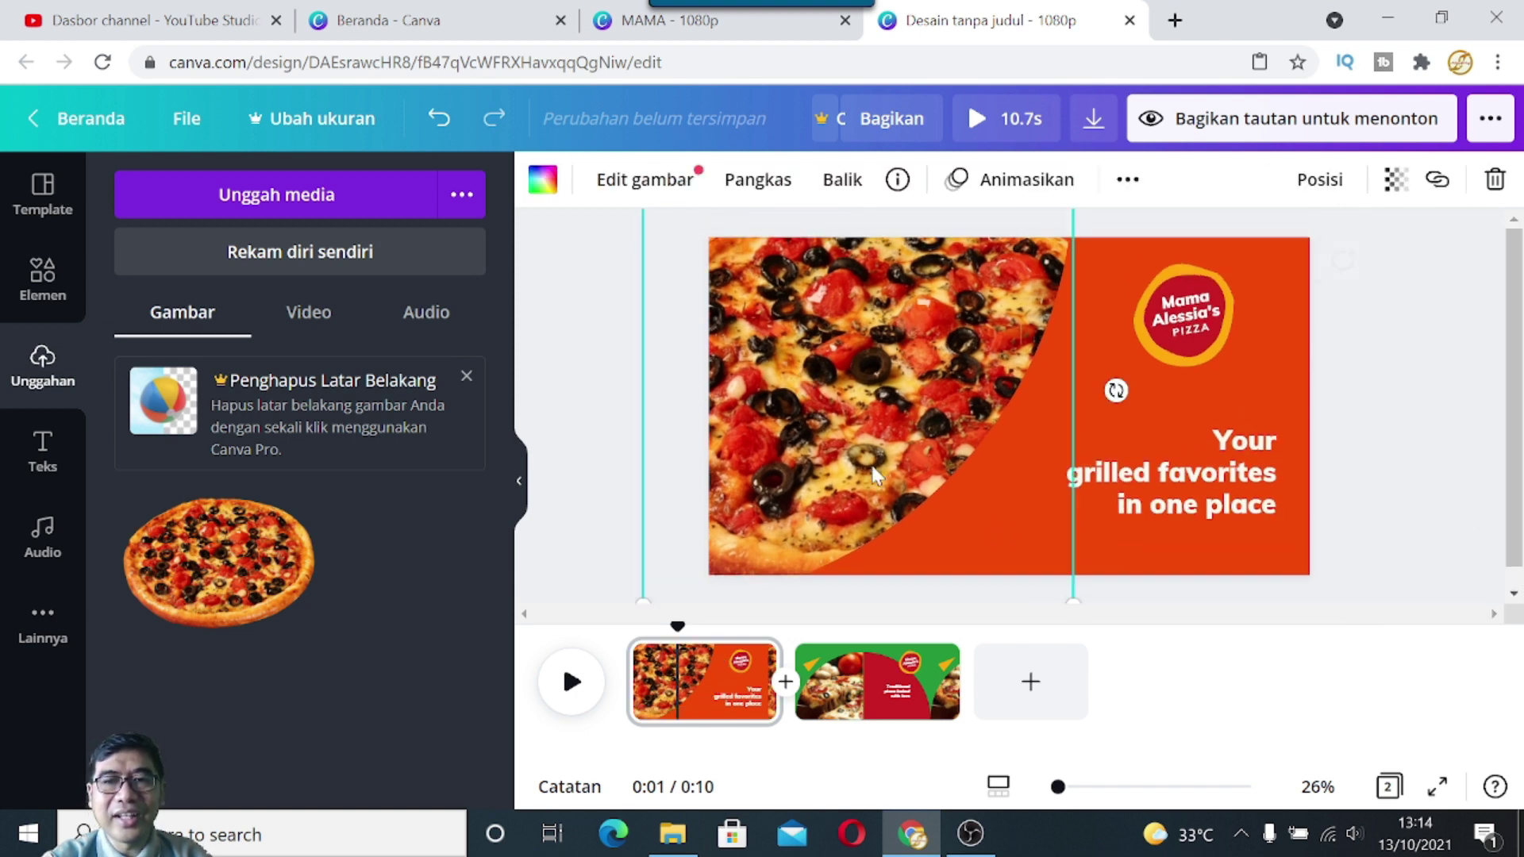
pyautogui.moveTo(1073, 600); pyautogui.dragTo(1120, 627)
pyautogui.moveTo(889, 452); pyautogui.dragTo(890, 460)
pyautogui.click(1401, 417)
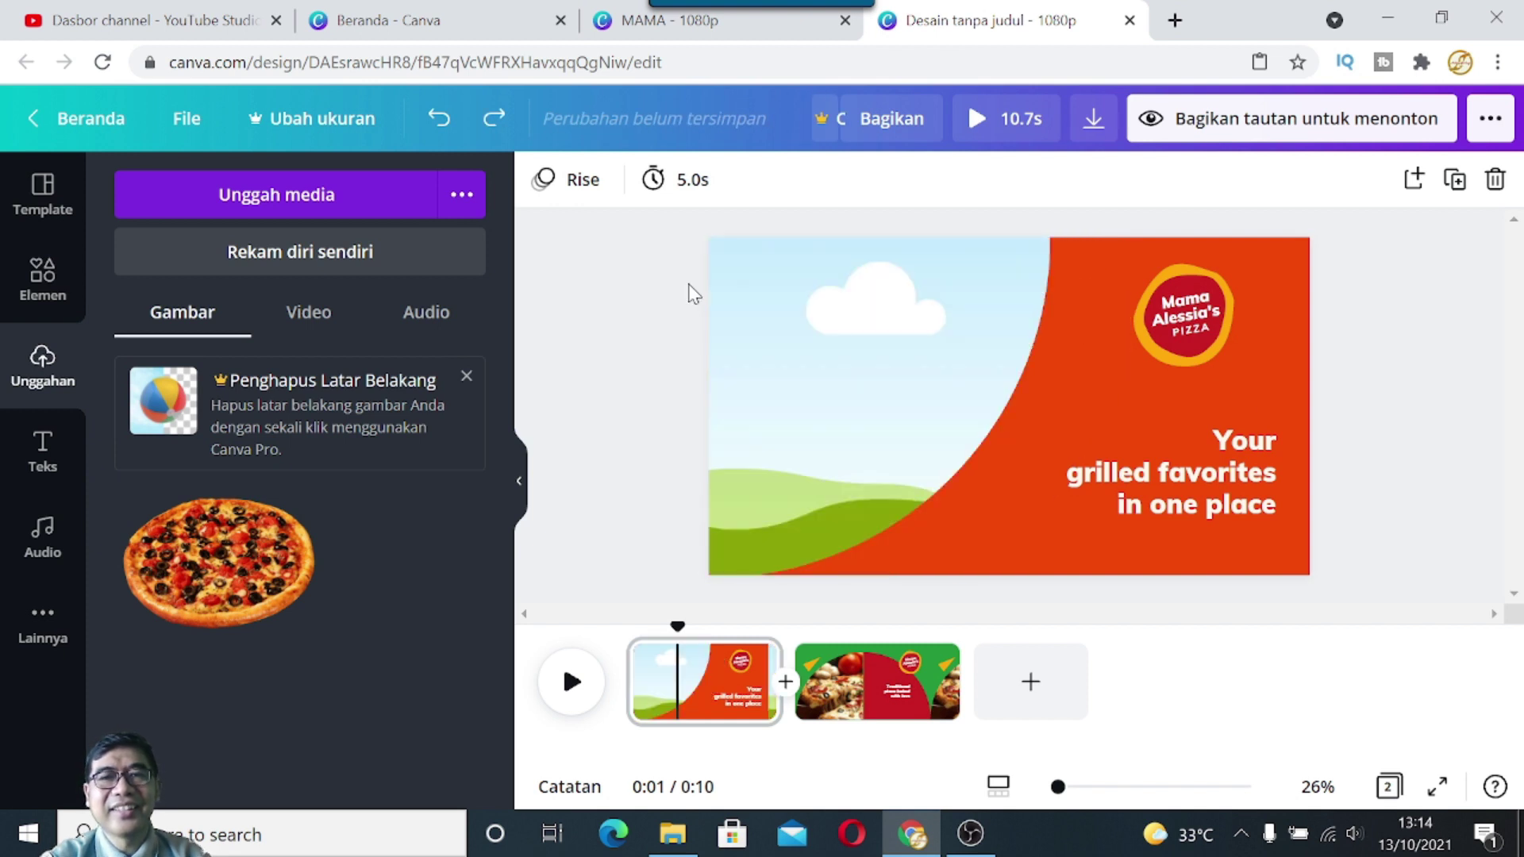
# Step: Fill the curved frame with the uploaded pizza image again and delete the extra pizza copy lying over it
pyautogui.click(1047, 406)
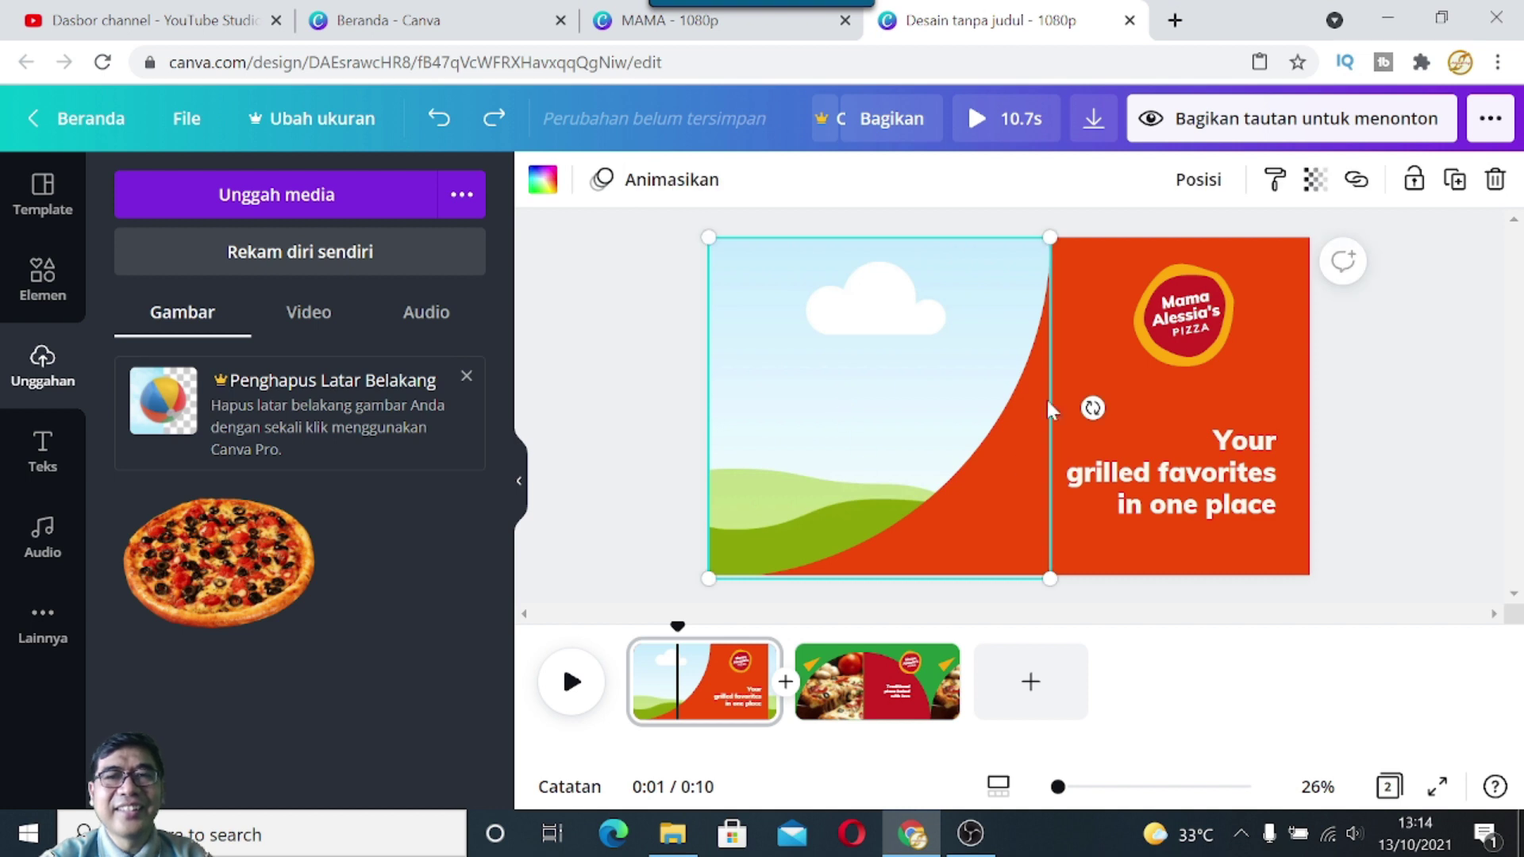
pyautogui.click(248, 570)
pyautogui.moveTo(998, 414); pyautogui.dragTo(851, 333)
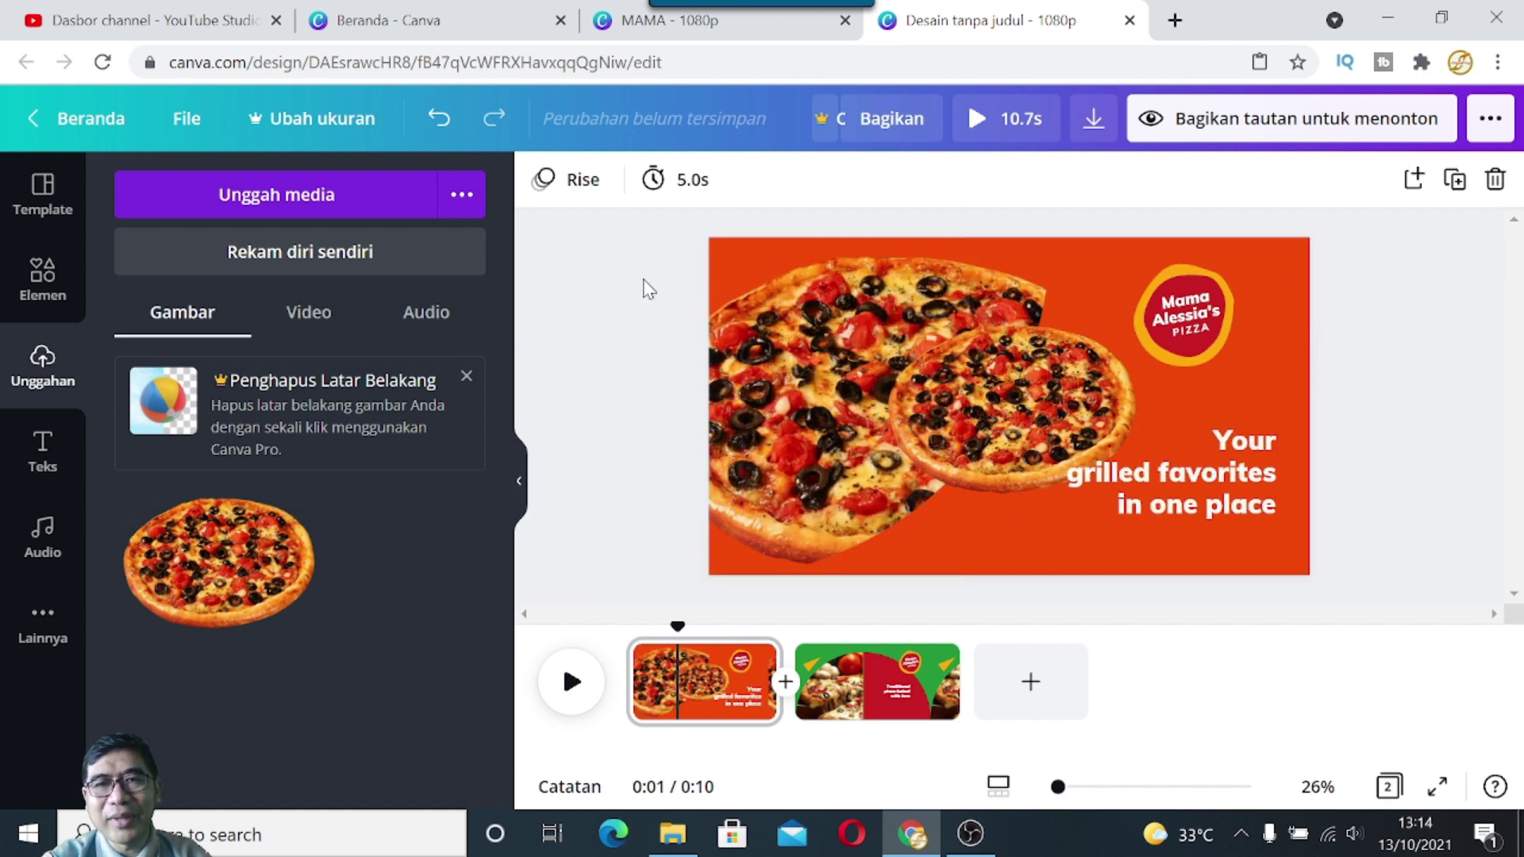
pyautogui.click(1092, 411)
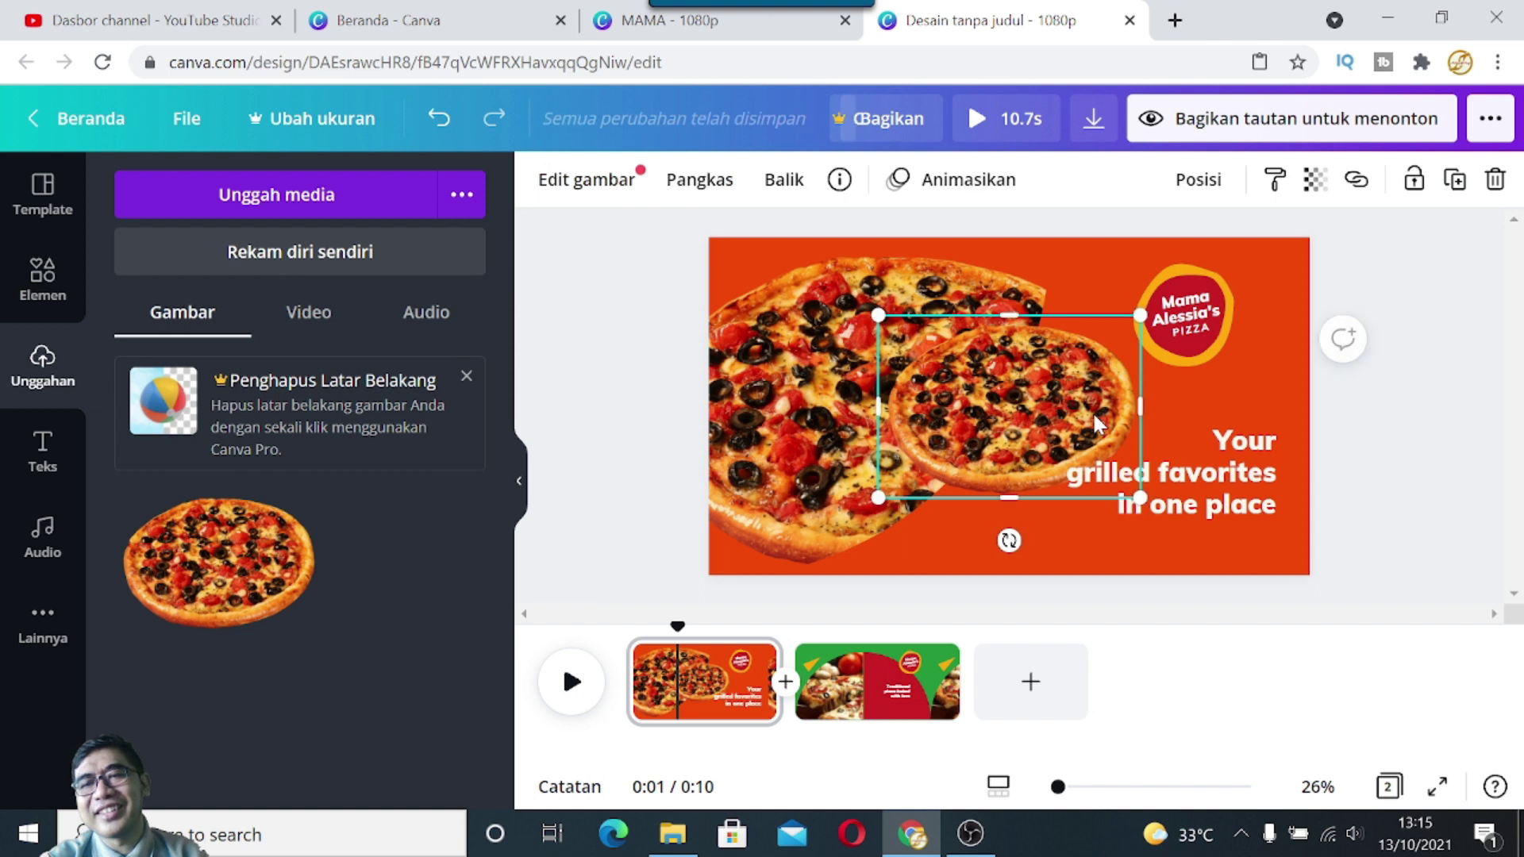
pyautogui.press('Delete')
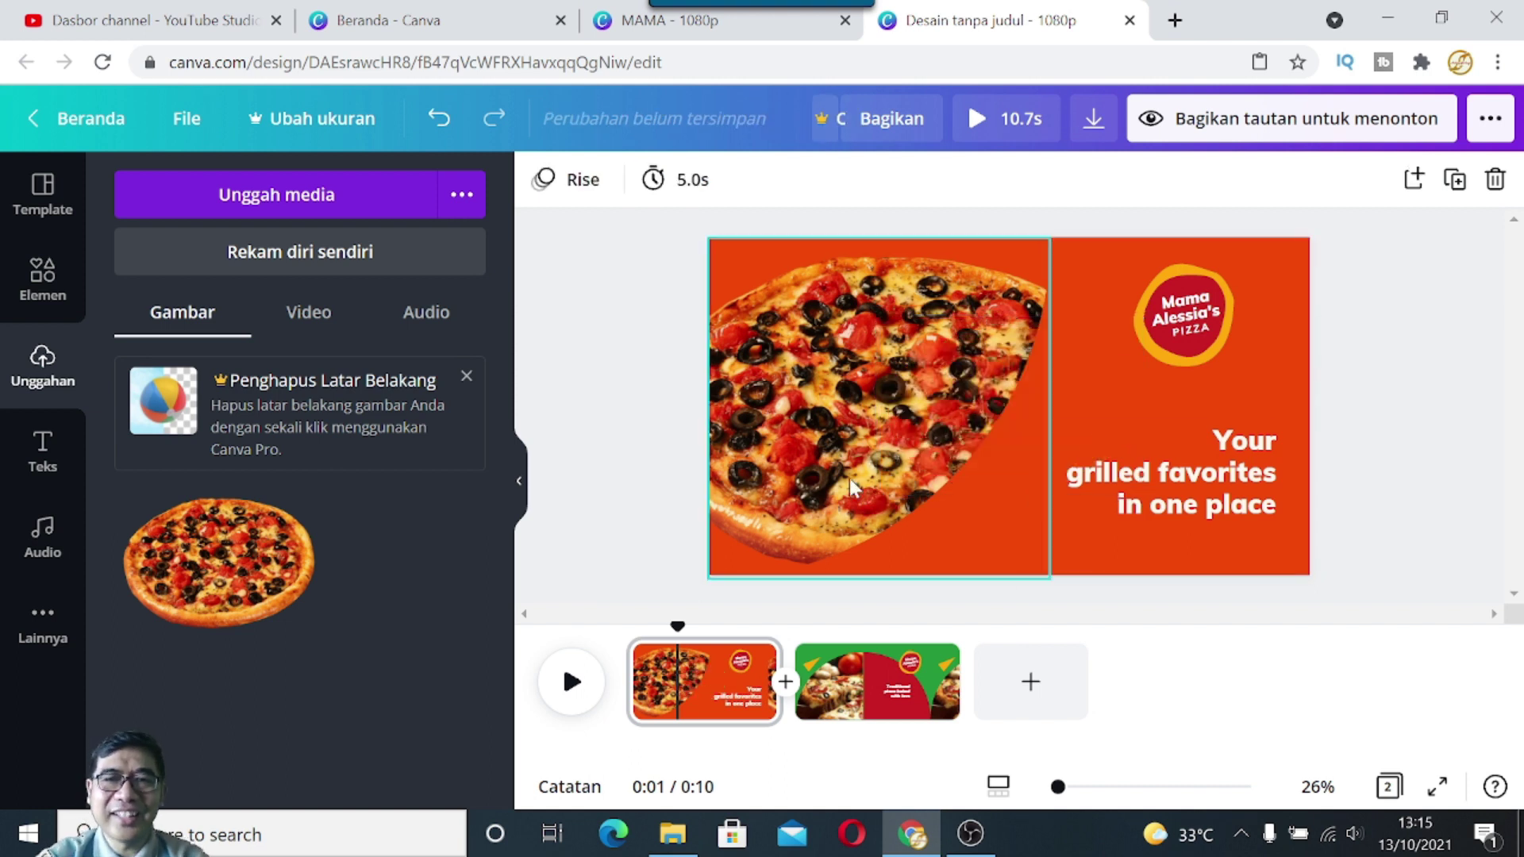
# Step: Enlarge the pizza image inside the curved frame's crop so that it covers the frame completely, leaving the frame size unchanged
pyautogui.click(831, 427)
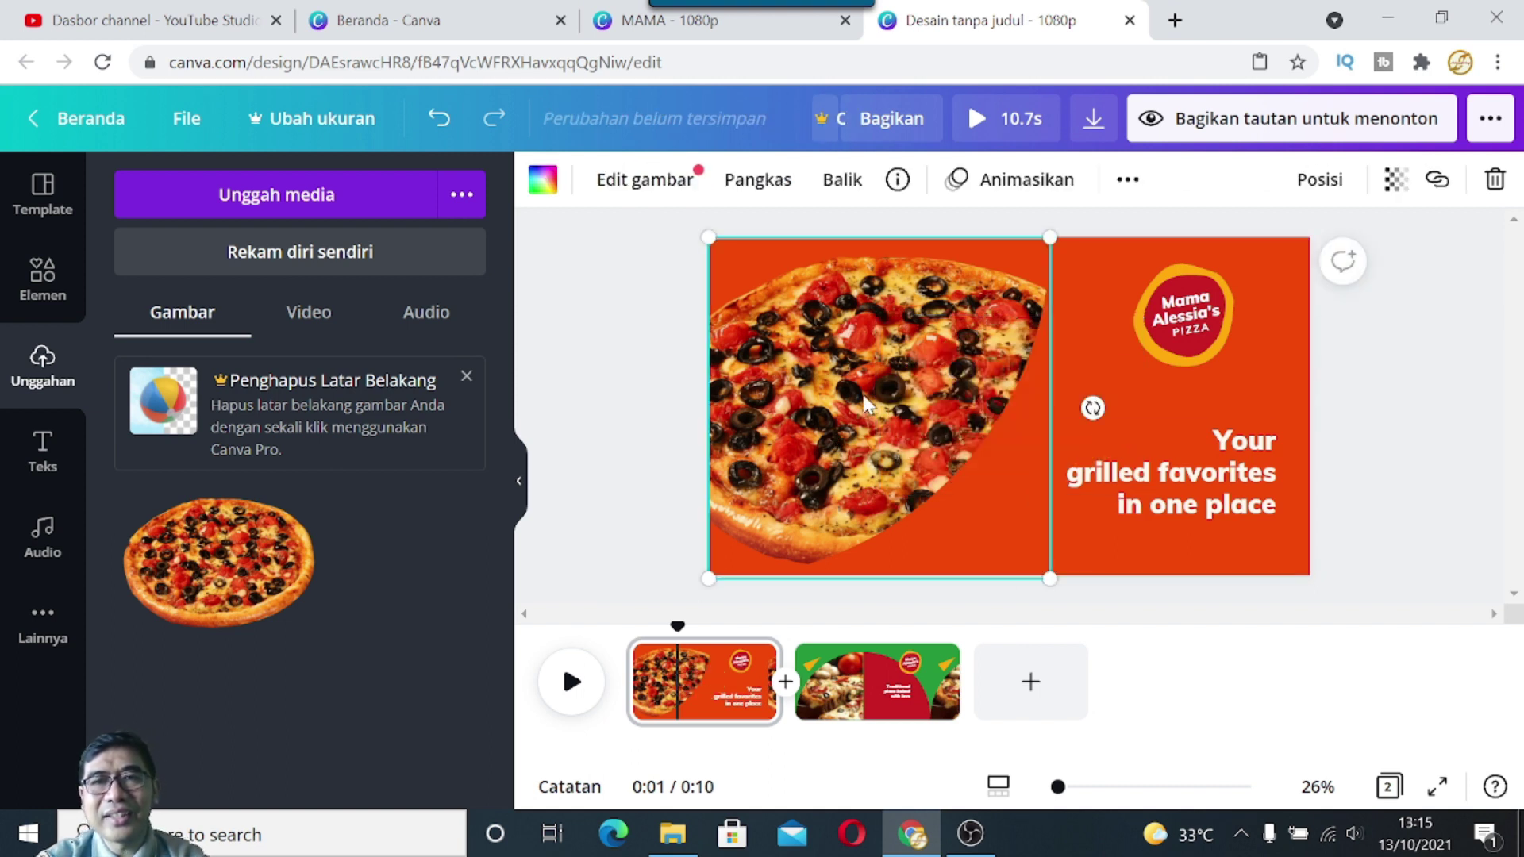
pyautogui.doubleClick(764, 331)
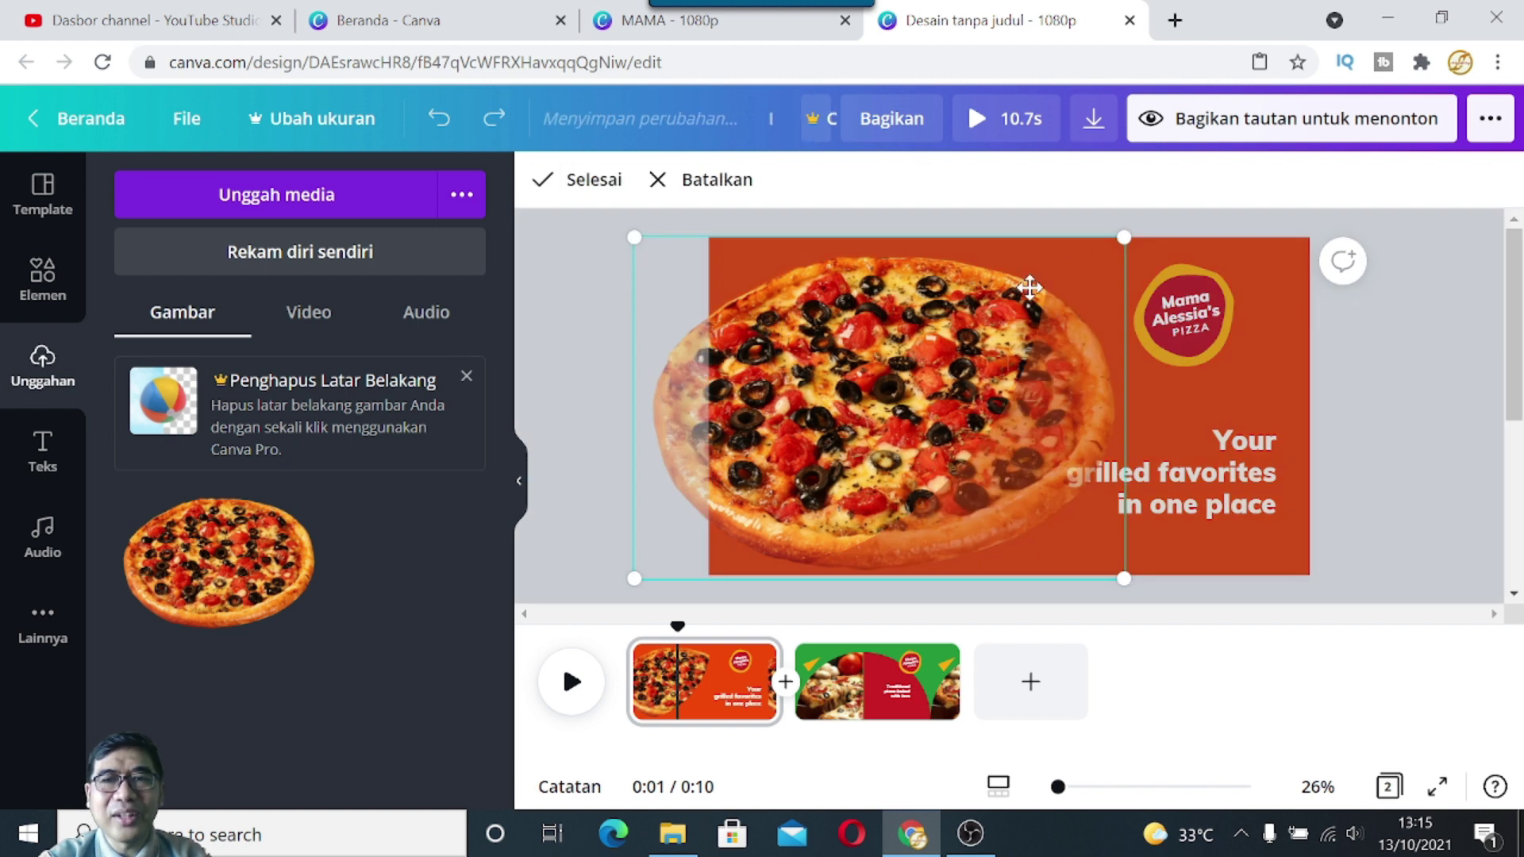
pyautogui.moveTo(1125, 238); pyautogui.dragTo(1182, 143)
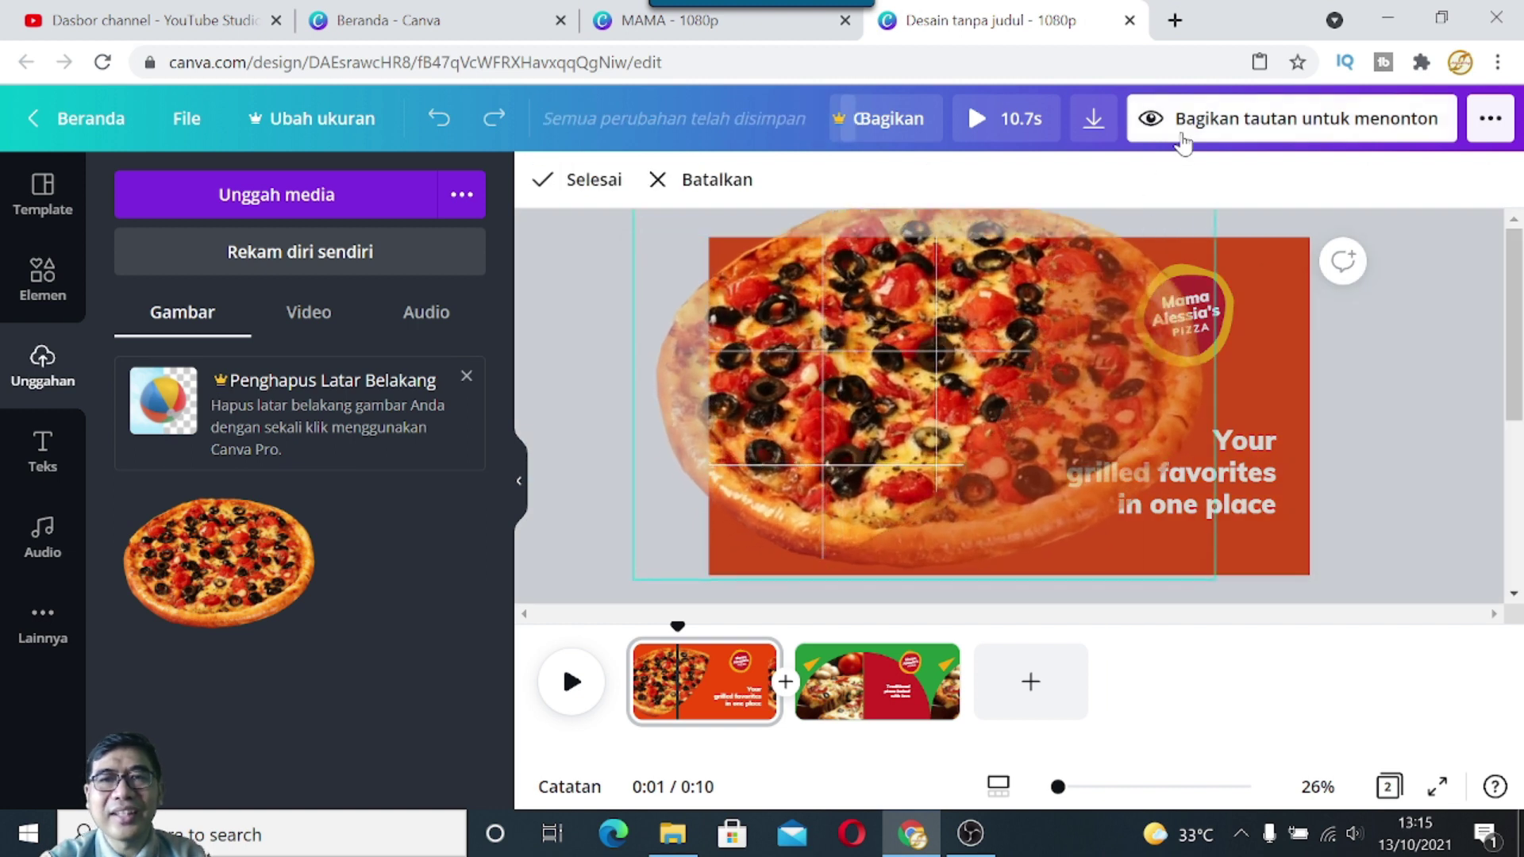
pyautogui.moveTo(633, 574); pyautogui.dragTo(506, 673)
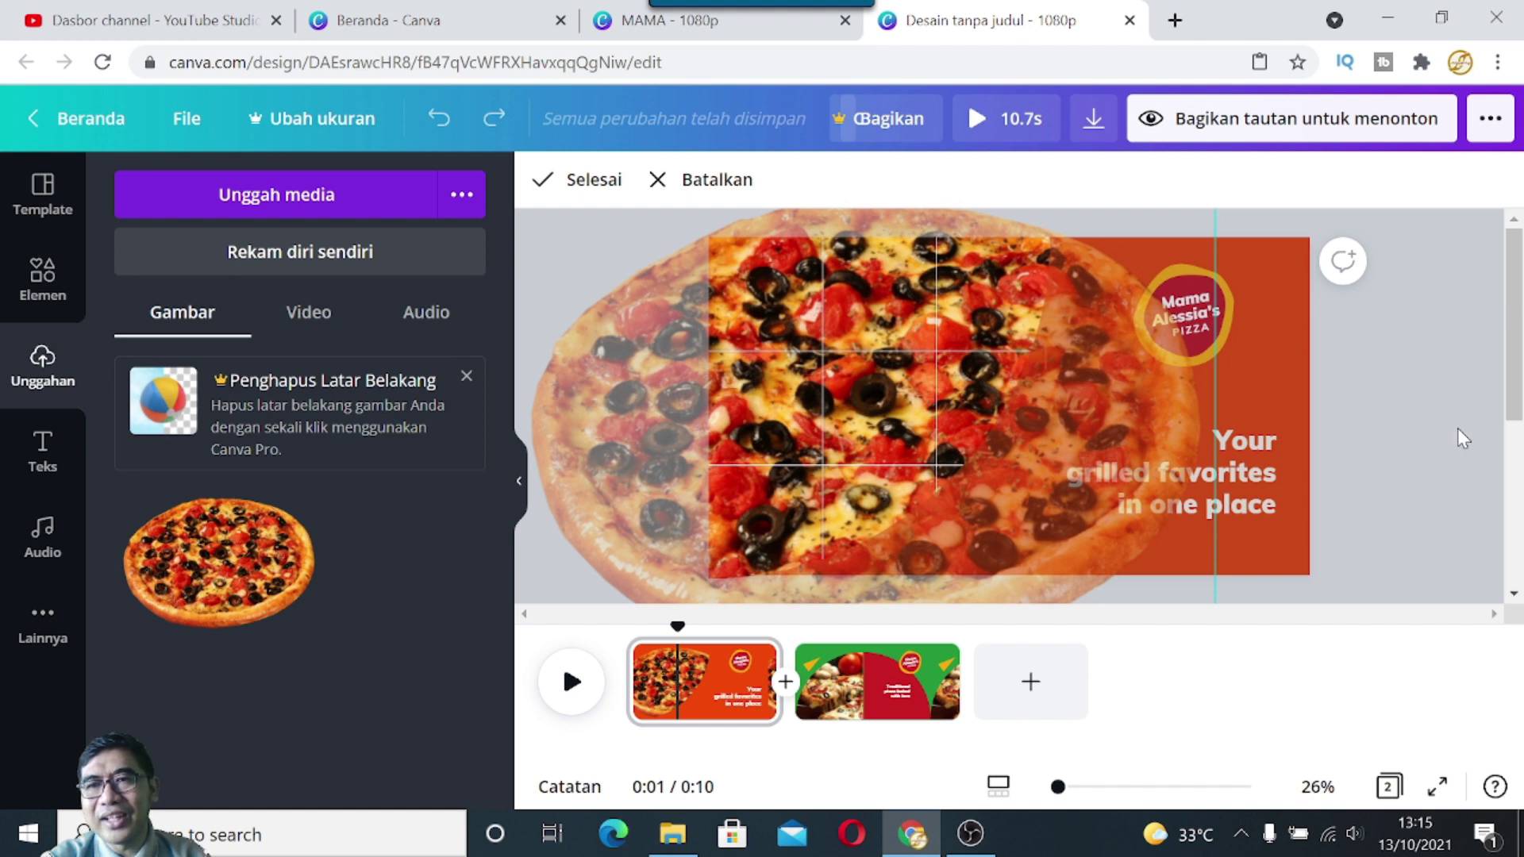
pyautogui.click(1441, 405)
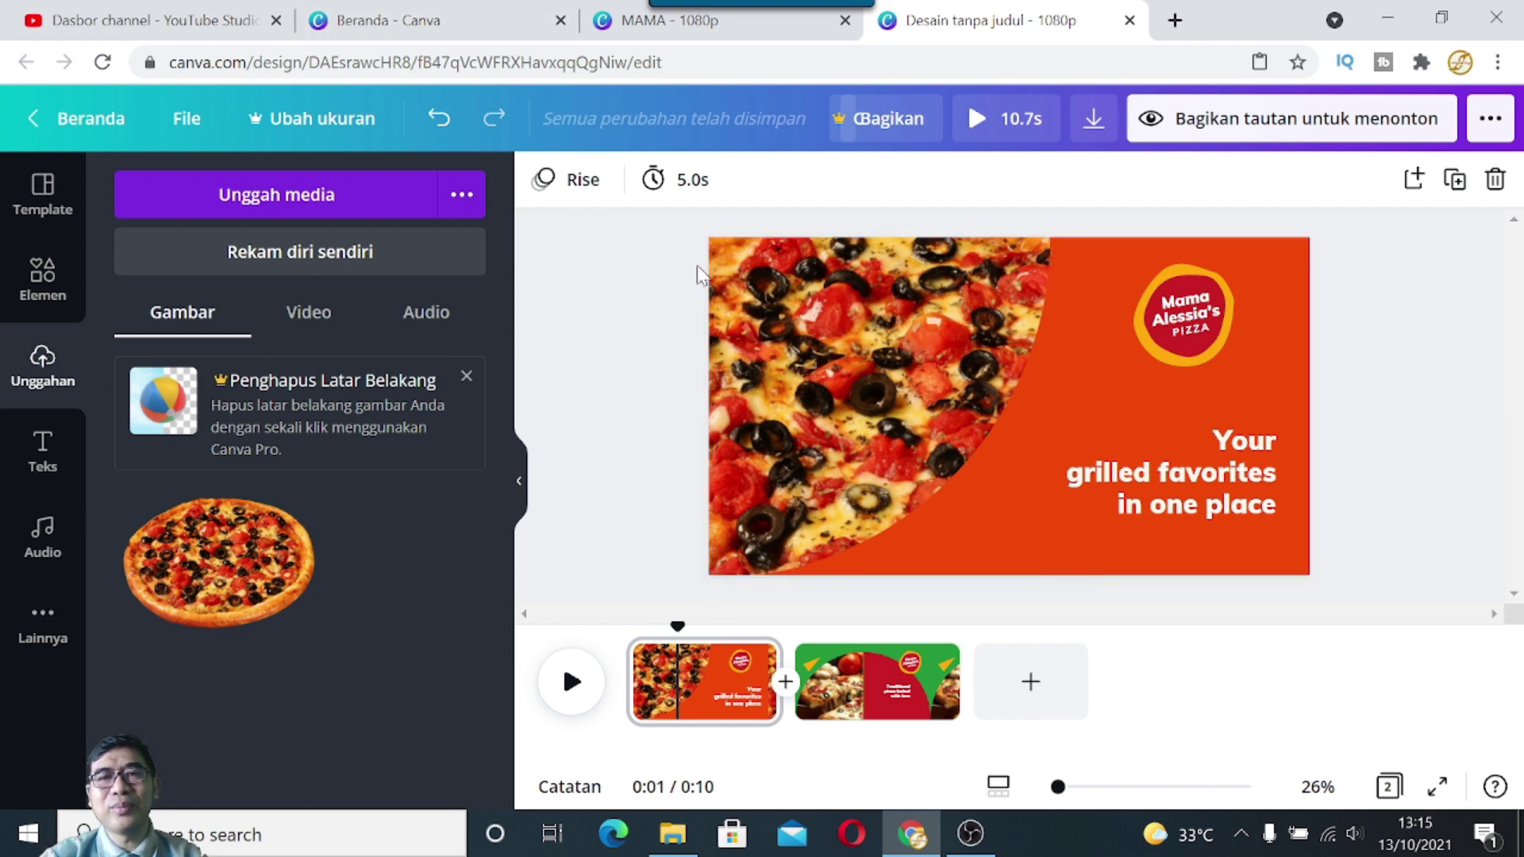
pyautogui.click(1008, 488)
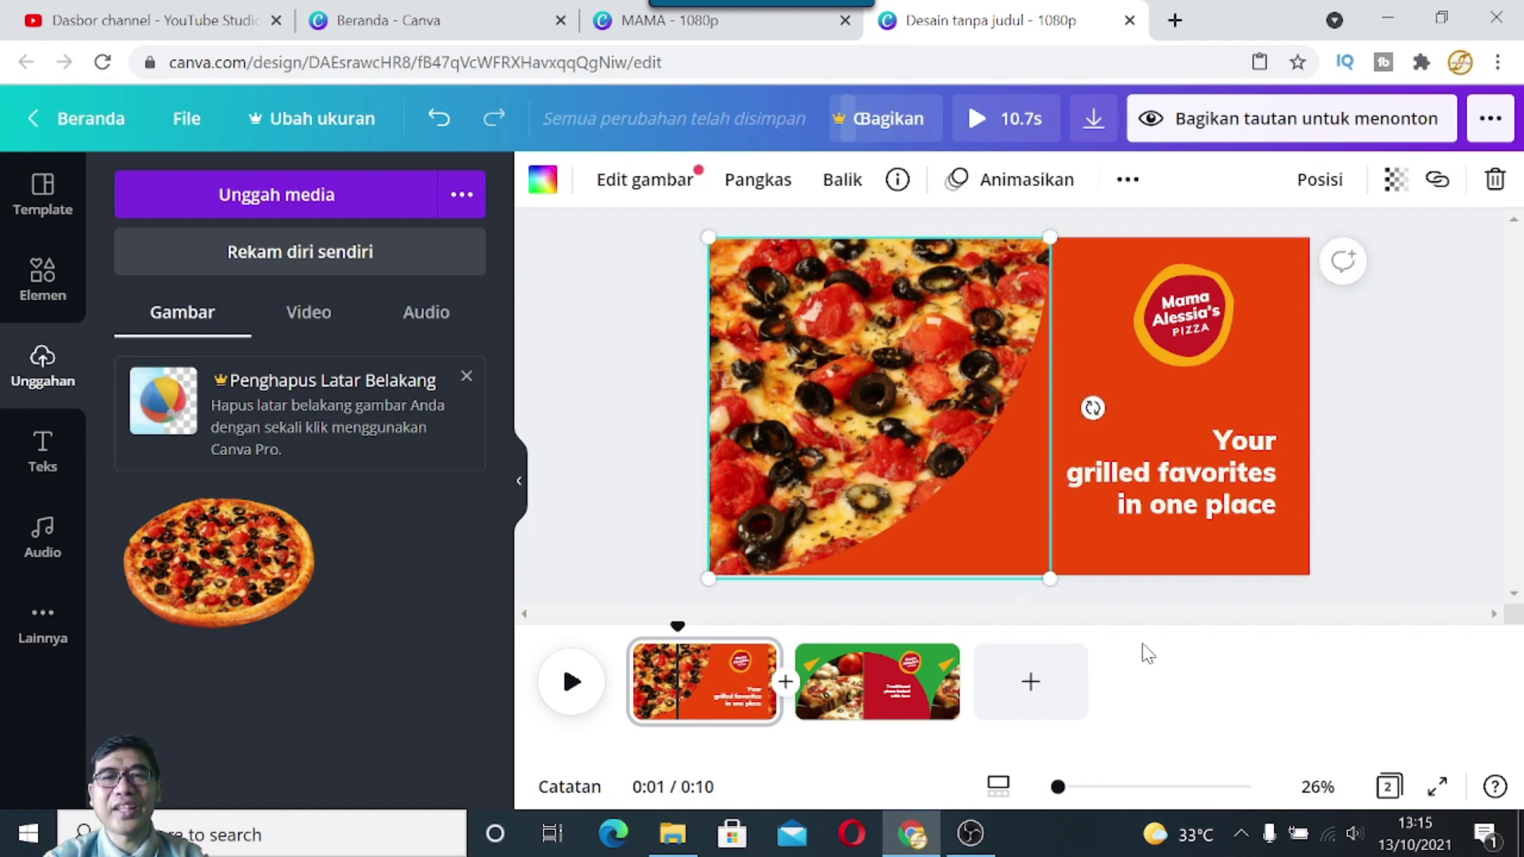
pyautogui.click(651, 419)
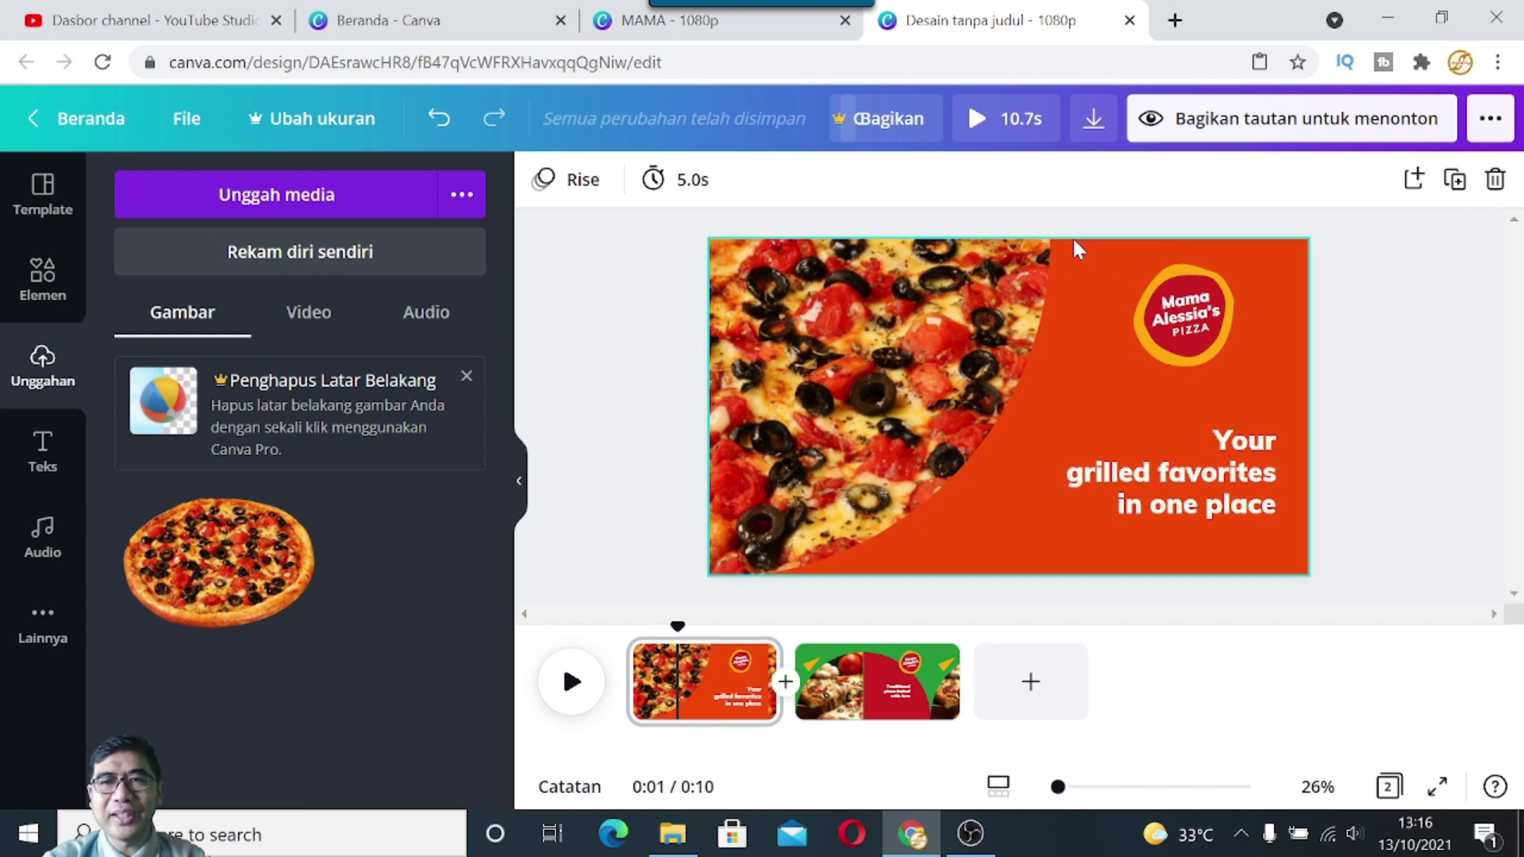
# Step: Enlarge the "Mama Alessia's Pizza" logo on the first page and position it above the slogan
pyautogui.moveTo(1188, 277); pyautogui.dragTo(1171, 275)
pyautogui.moveTo(1230, 362); pyautogui.dragTo(1266, 393)
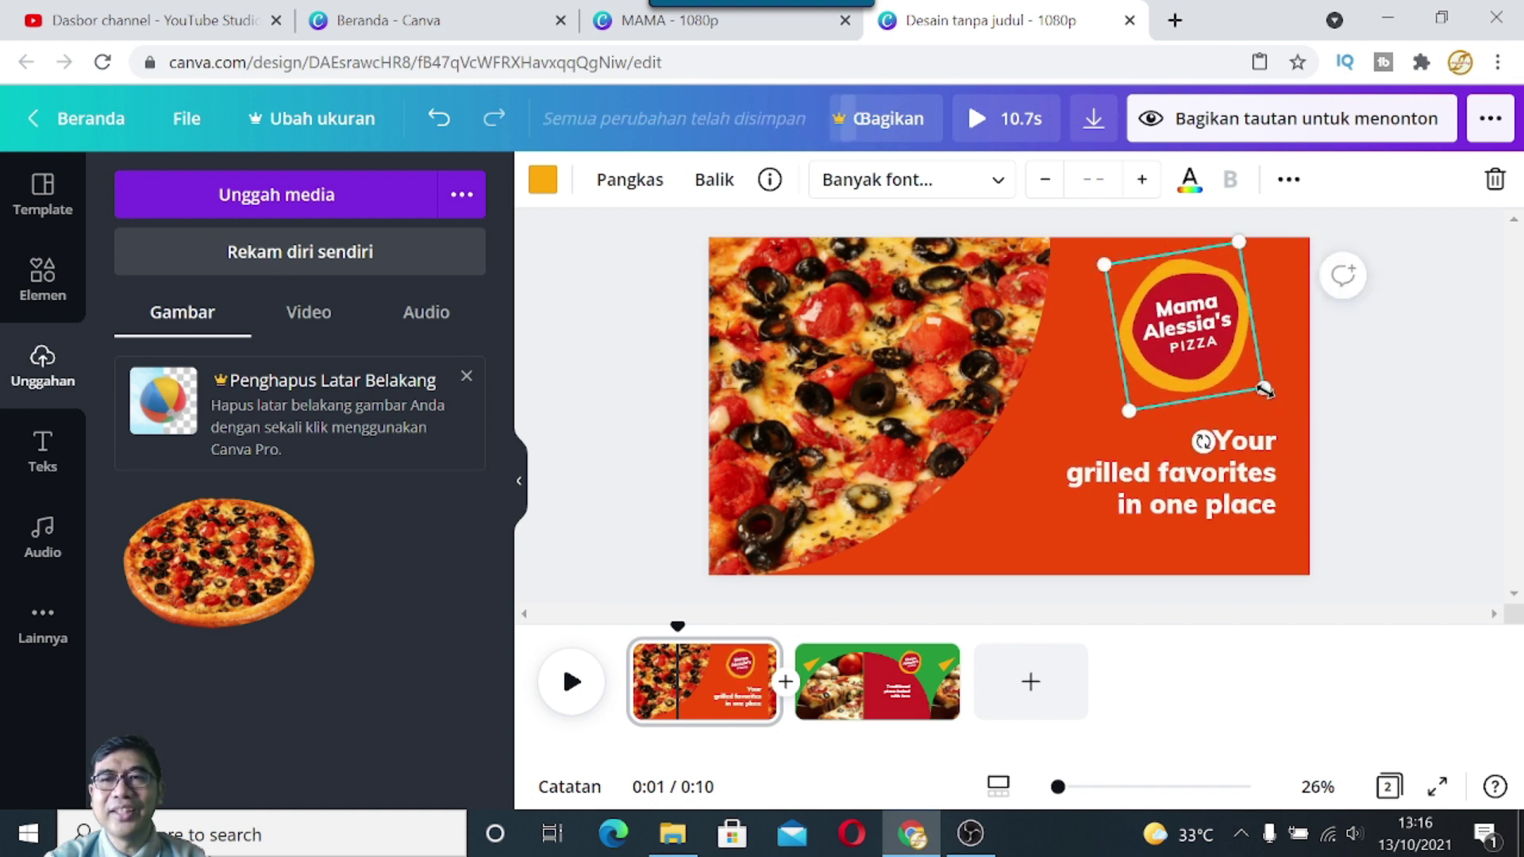
pyautogui.click(1420, 379)
pyautogui.click(1127, 278)
pyautogui.moveTo(1105, 263); pyautogui.dragTo(1091, 254)
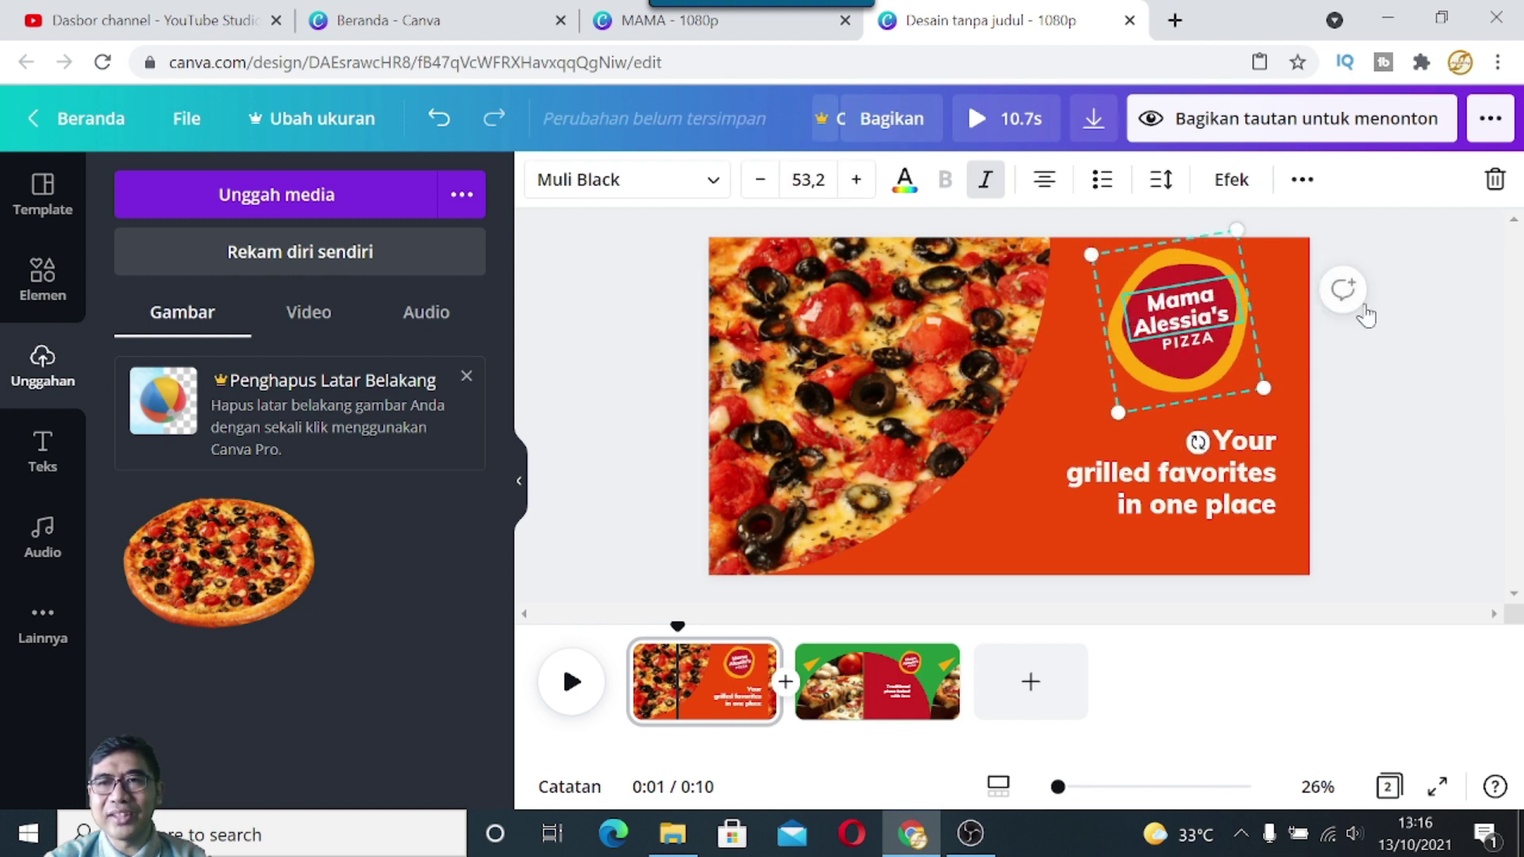
pyautogui.click(1437, 328)
pyautogui.moveTo(1224, 306); pyautogui.dragTo(1227, 316)
pyautogui.click(1452, 368)
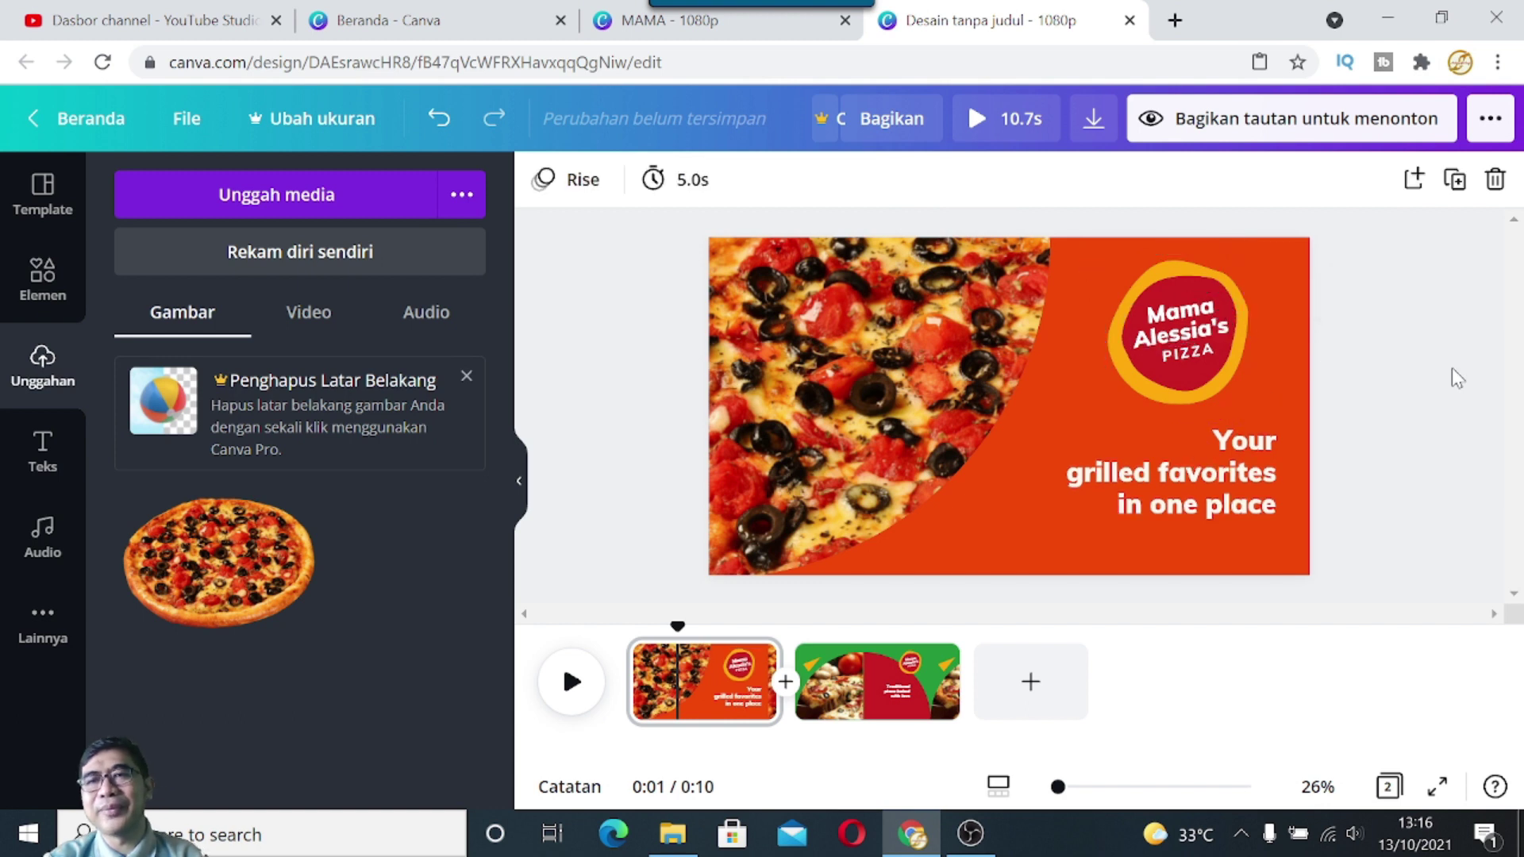
# Step: Replace the "Mama Alessia's" text in the logo with "MAMA"
pyautogui.click(1182, 323)
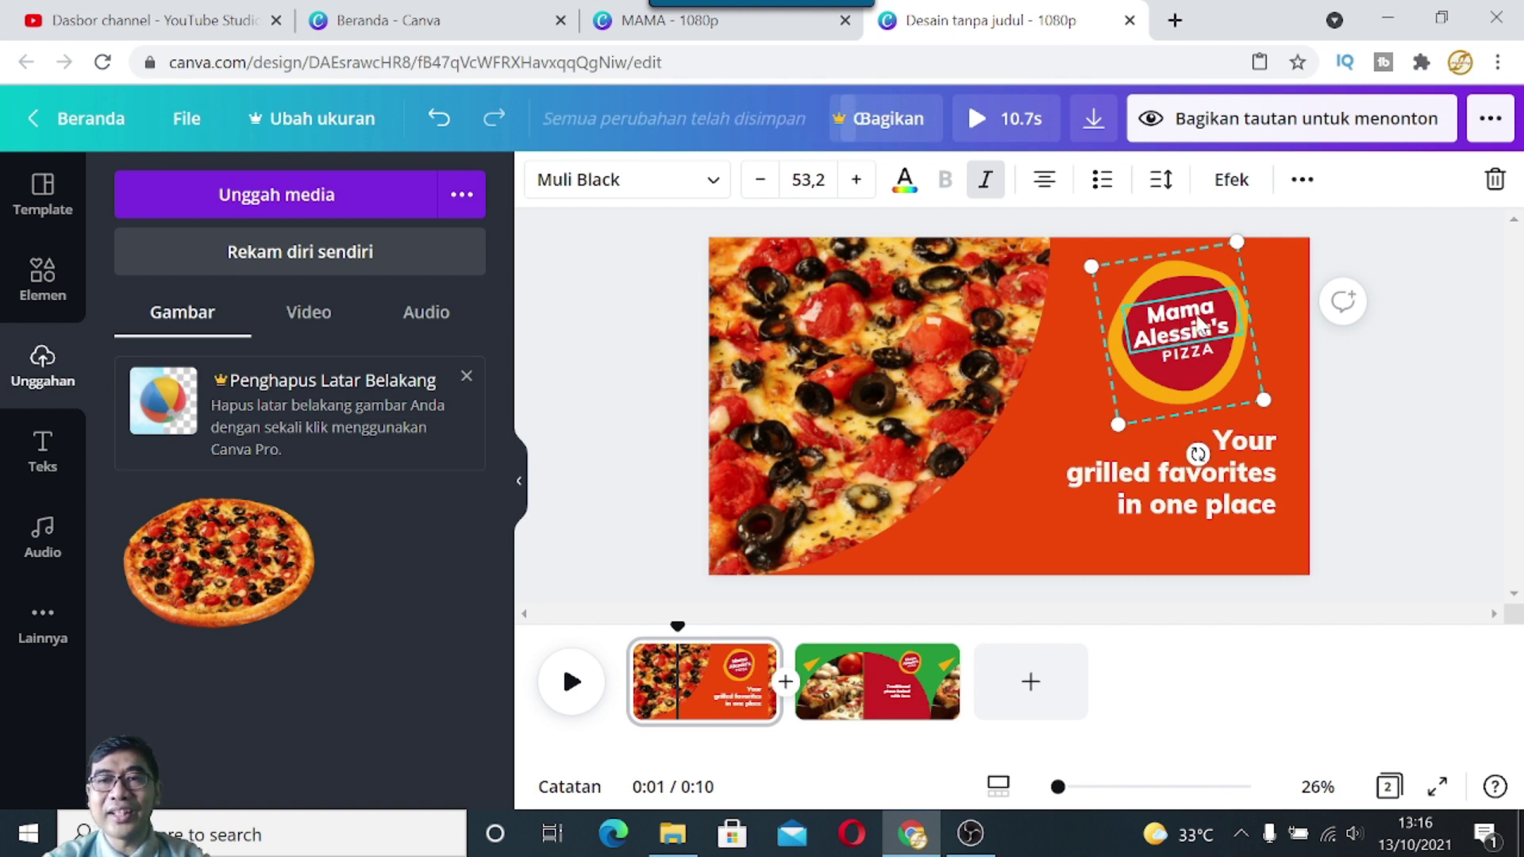
pyautogui.doubleClick(1188, 320)
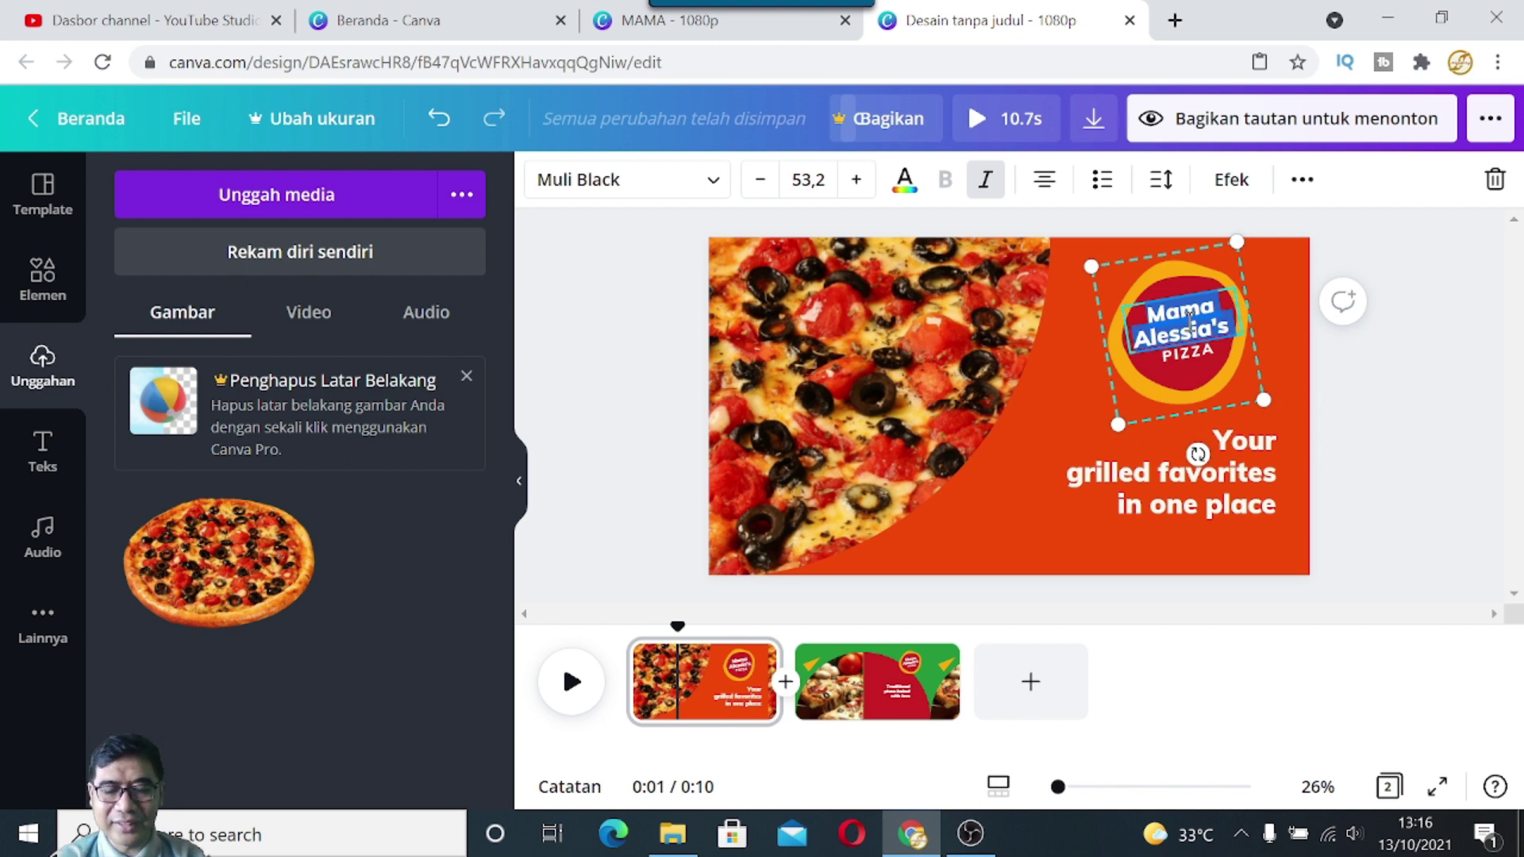
pyautogui.write('MAMA')
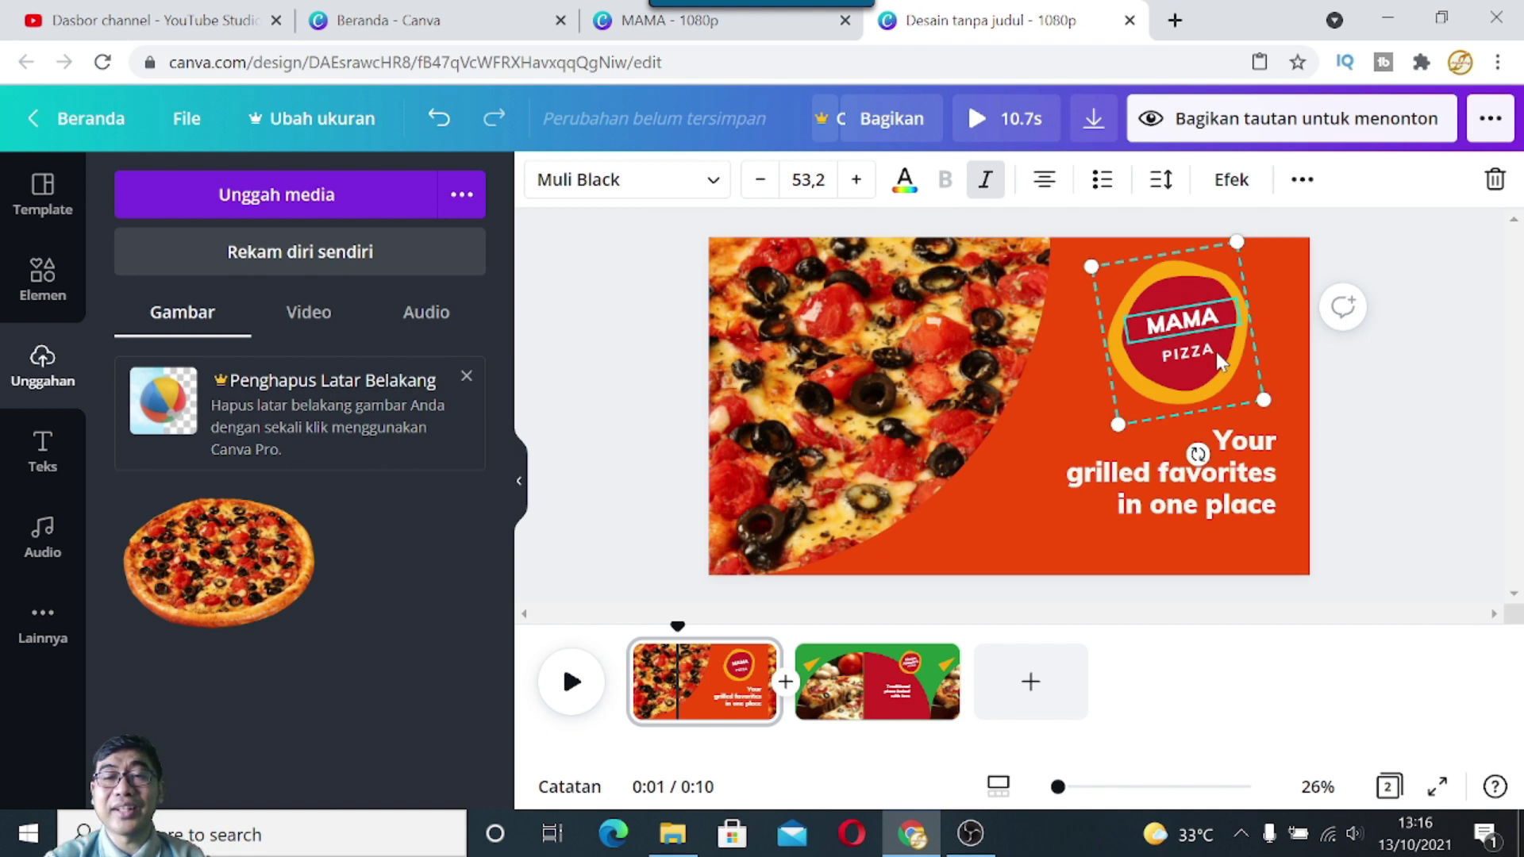
pyautogui.click(1413, 332)
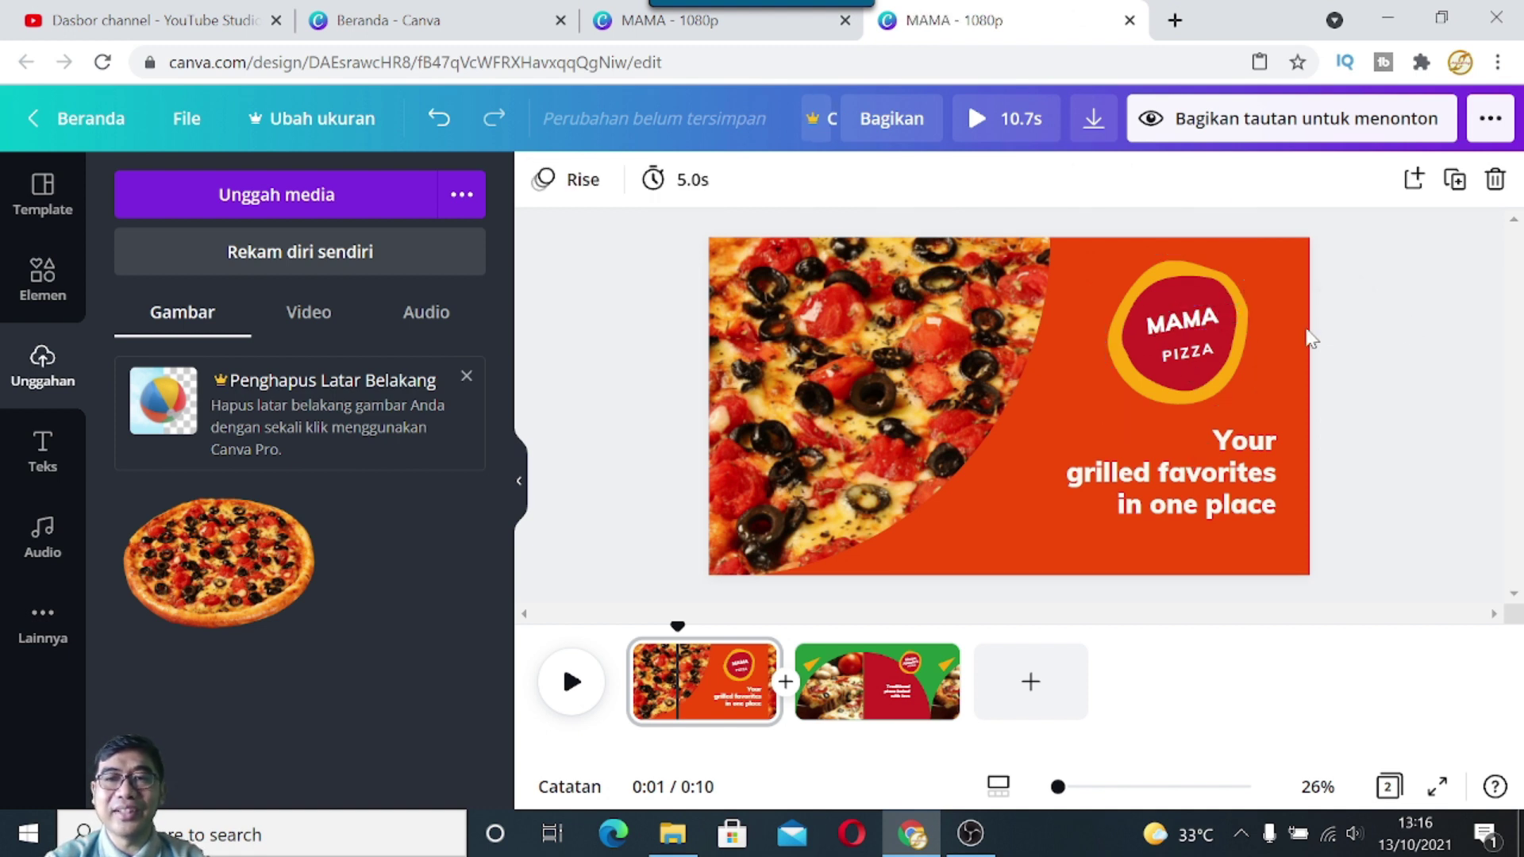
# Step: Set the font size of "MAMA" in the logo to 83,2, keeping the word on one line
pyautogui.click(1189, 322)
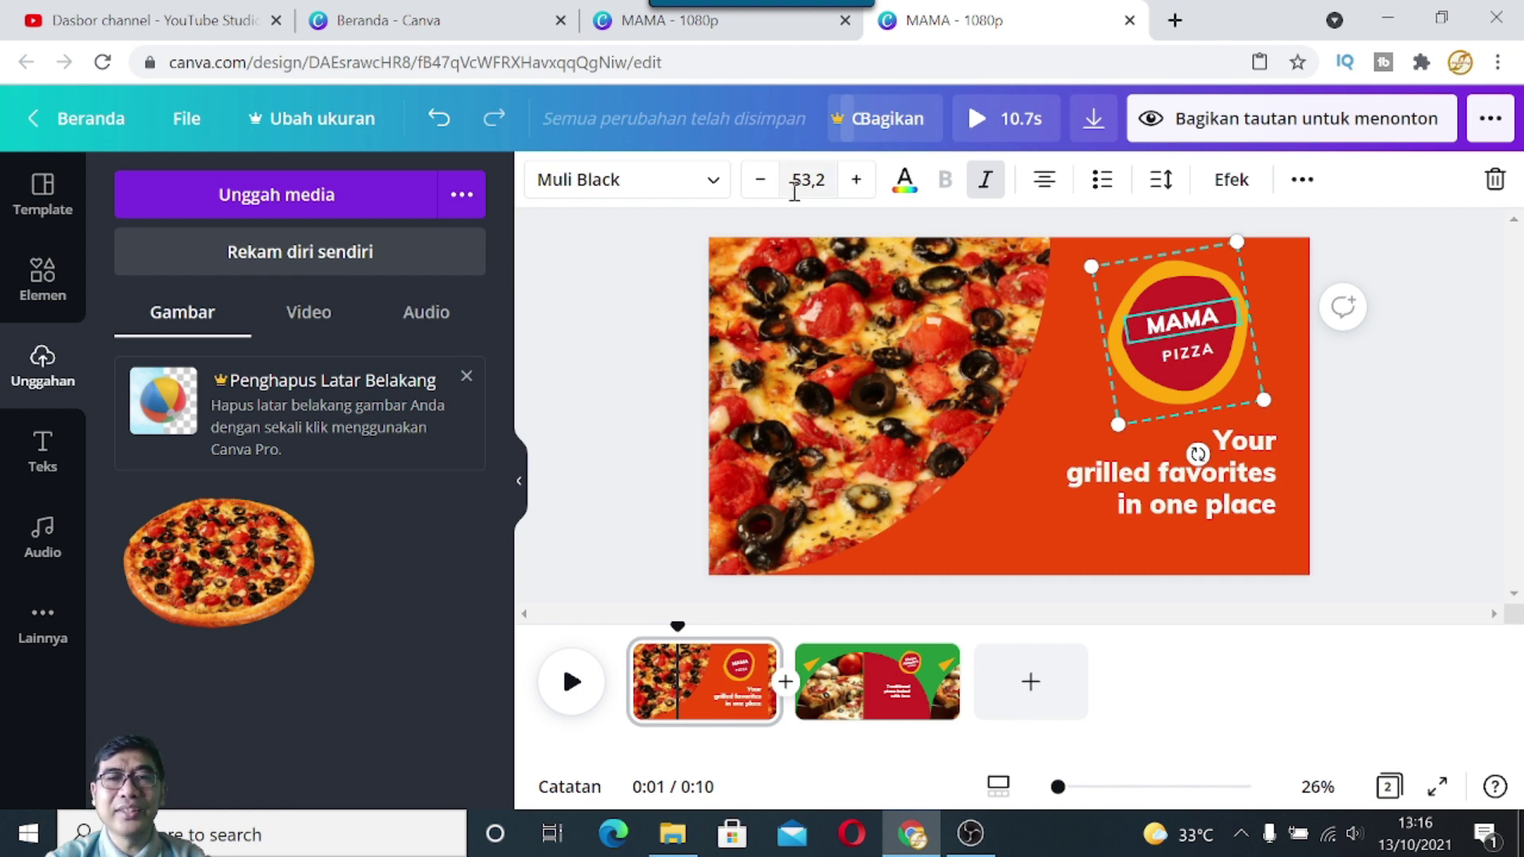
pyautogui.click(856, 181)
pyautogui.click(856, 180)
pyautogui.click(857, 180)
pyautogui.click(856, 180)
pyautogui.click(856, 180)
pyautogui.click(856, 180)
pyautogui.click(856, 180)
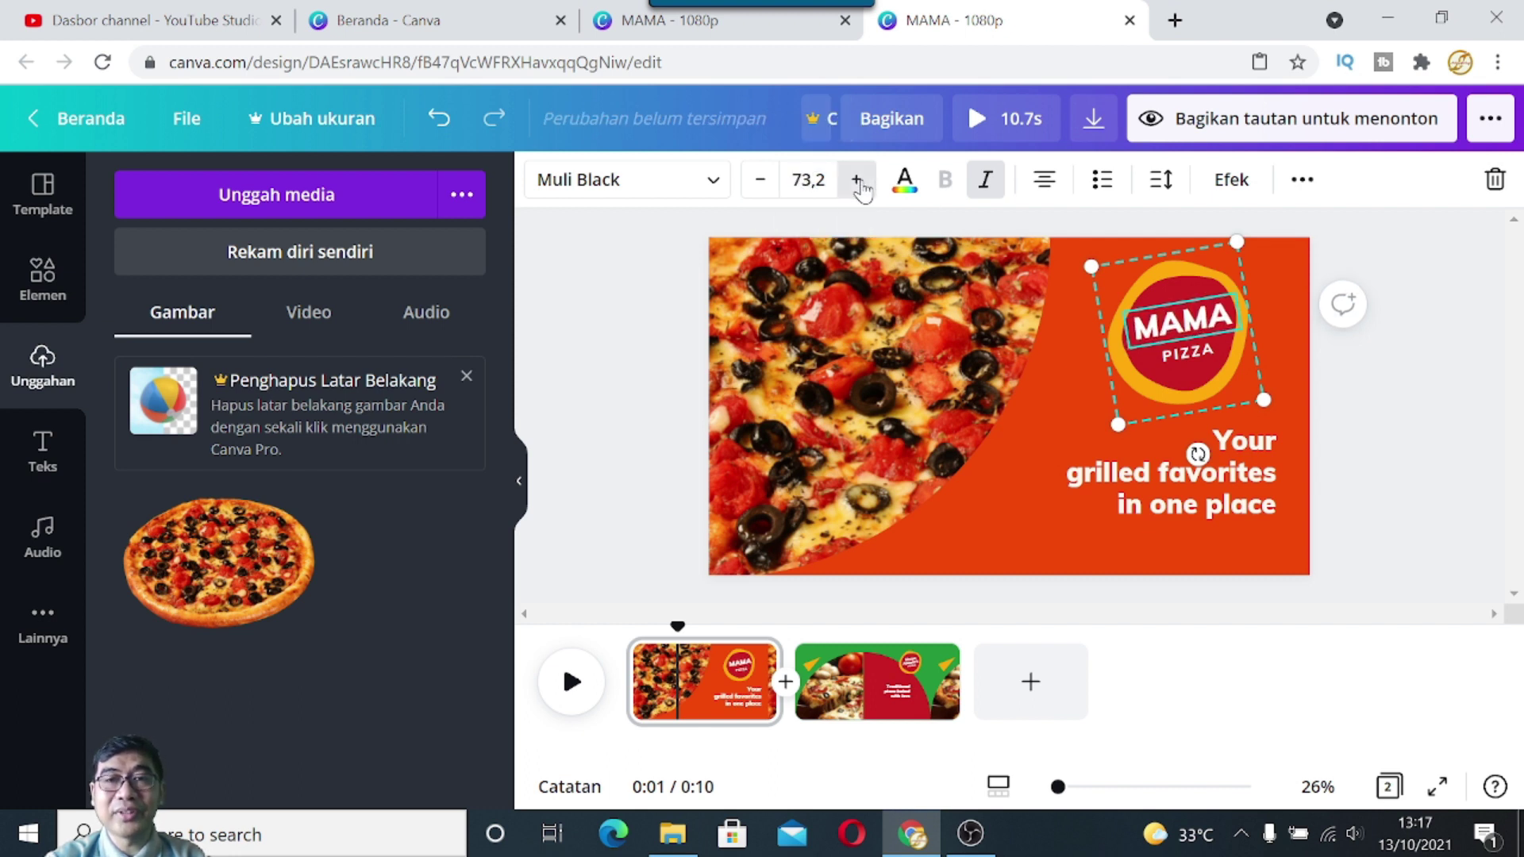
pyautogui.click(857, 180)
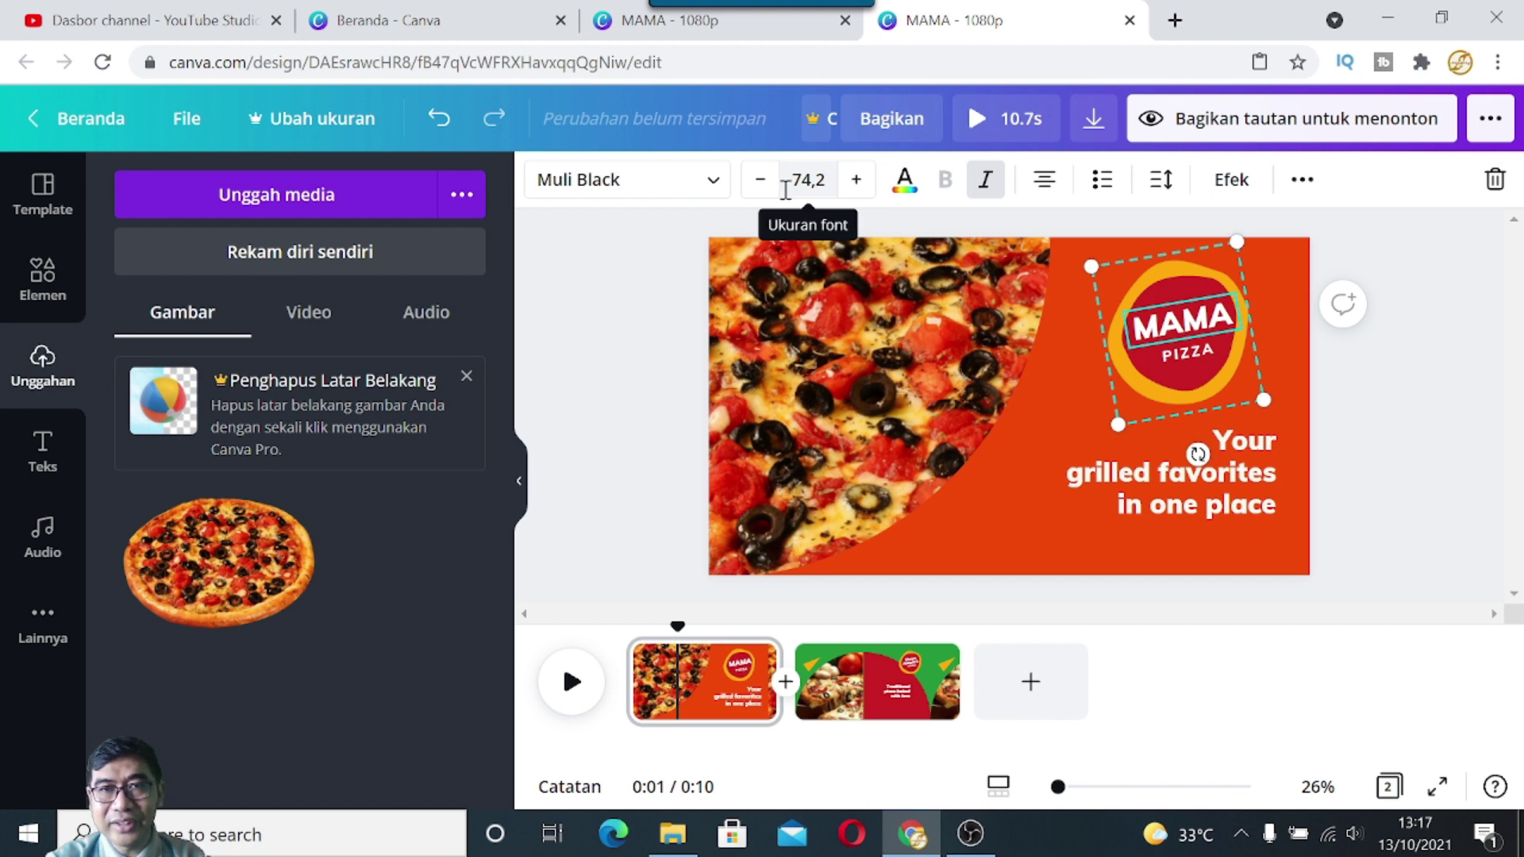
pyautogui.click(856, 180)
pyautogui.click(857, 180)
pyautogui.click(856, 180)
pyautogui.click(857, 181)
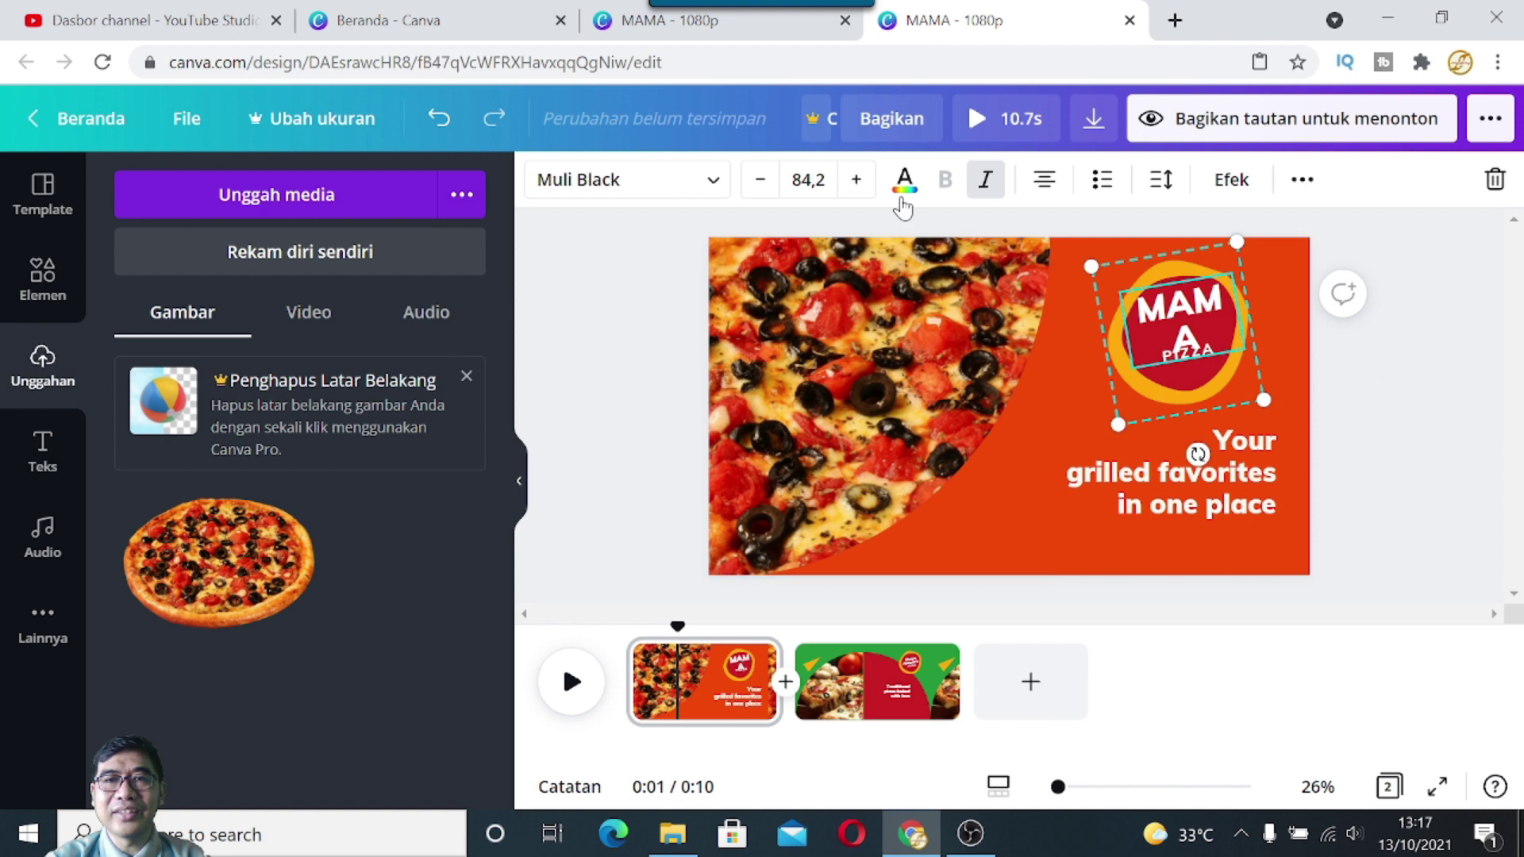
pyautogui.click(759, 181)
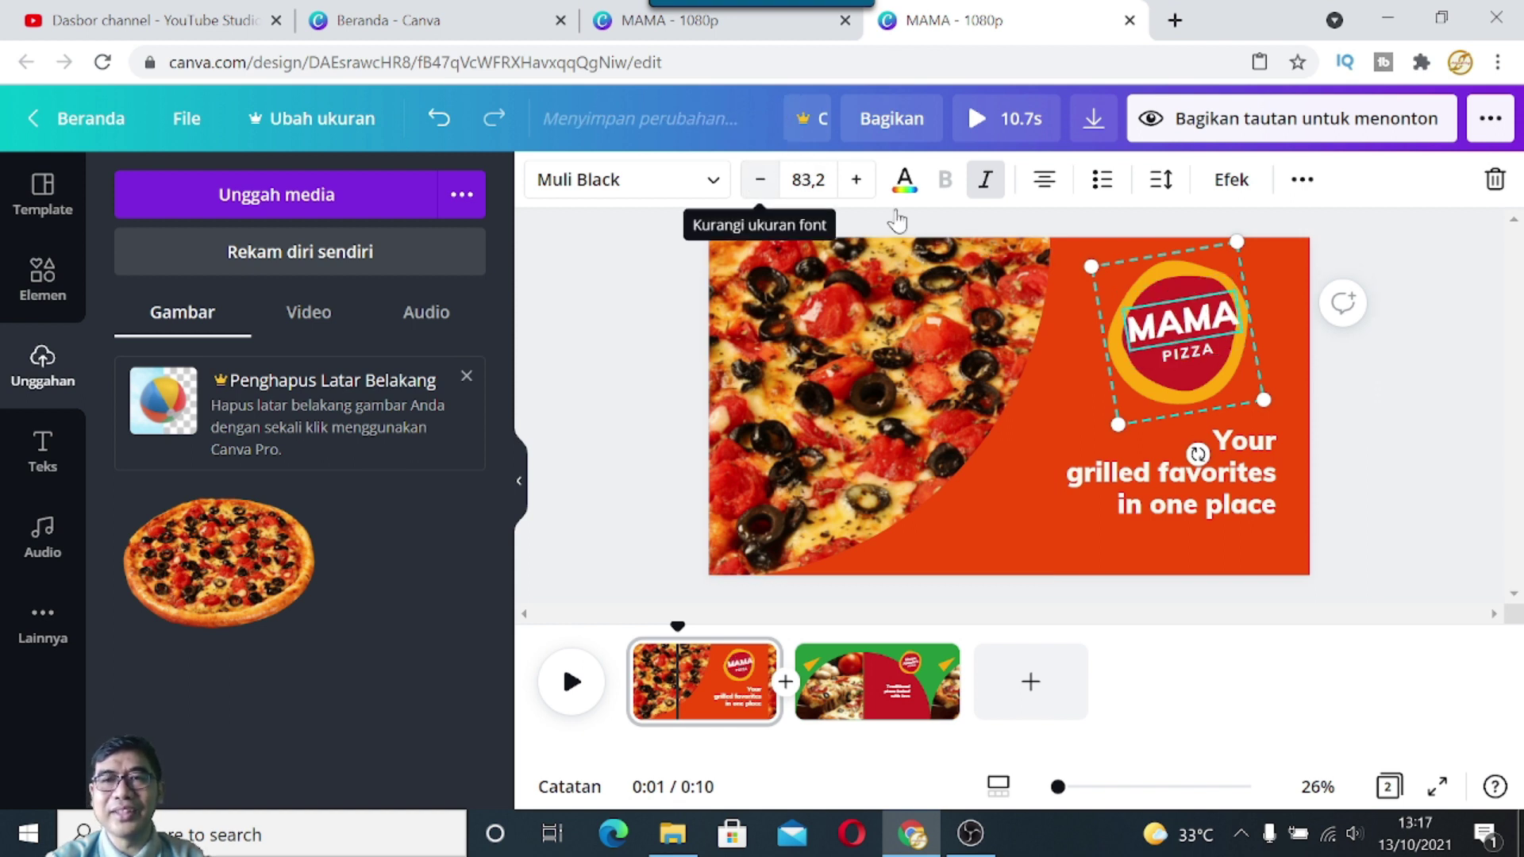
# Step: Increase the font size of "PIZZA" in the logo to about 61
pyautogui.click(1192, 353)
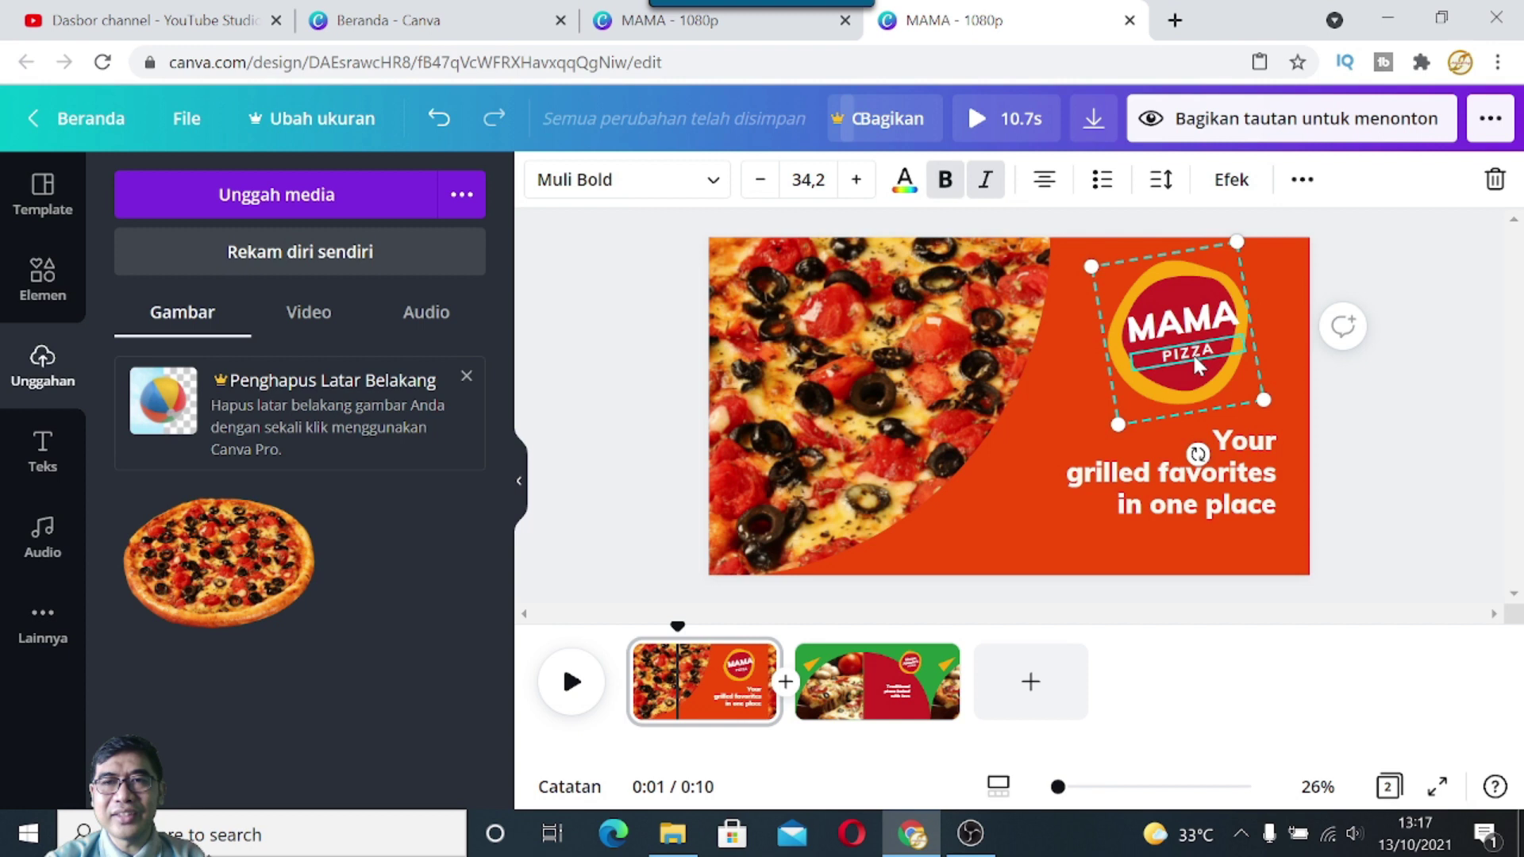
pyautogui.click(855, 181)
pyautogui.click(855, 181)
pyautogui.click(855, 181)
pyautogui.click(856, 181)
pyautogui.click(856, 181)
pyautogui.click(856, 181)
pyautogui.click(856, 181)
pyautogui.click(856, 181)
pyautogui.click(855, 181)
pyautogui.click(856, 181)
pyautogui.click(856, 181)
pyautogui.click(855, 181)
pyautogui.click(856, 181)
pyautogui.click(856, 181)
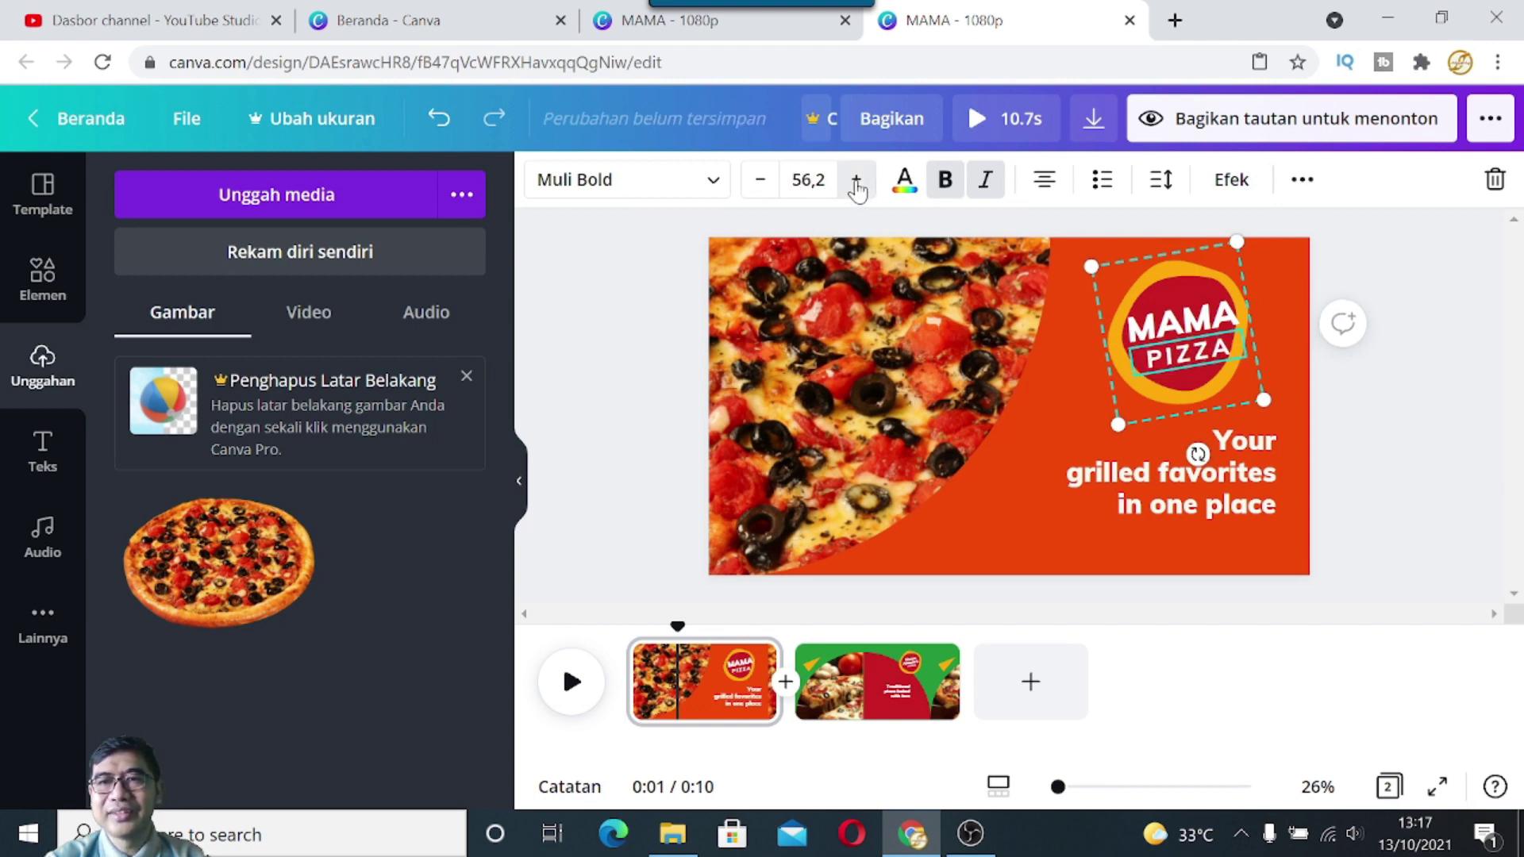
pyautogui.click(855, 181)
pyautogui.click(856, 181)
pyautogui.click(856, 181)
pyautogui.click(855, 181)
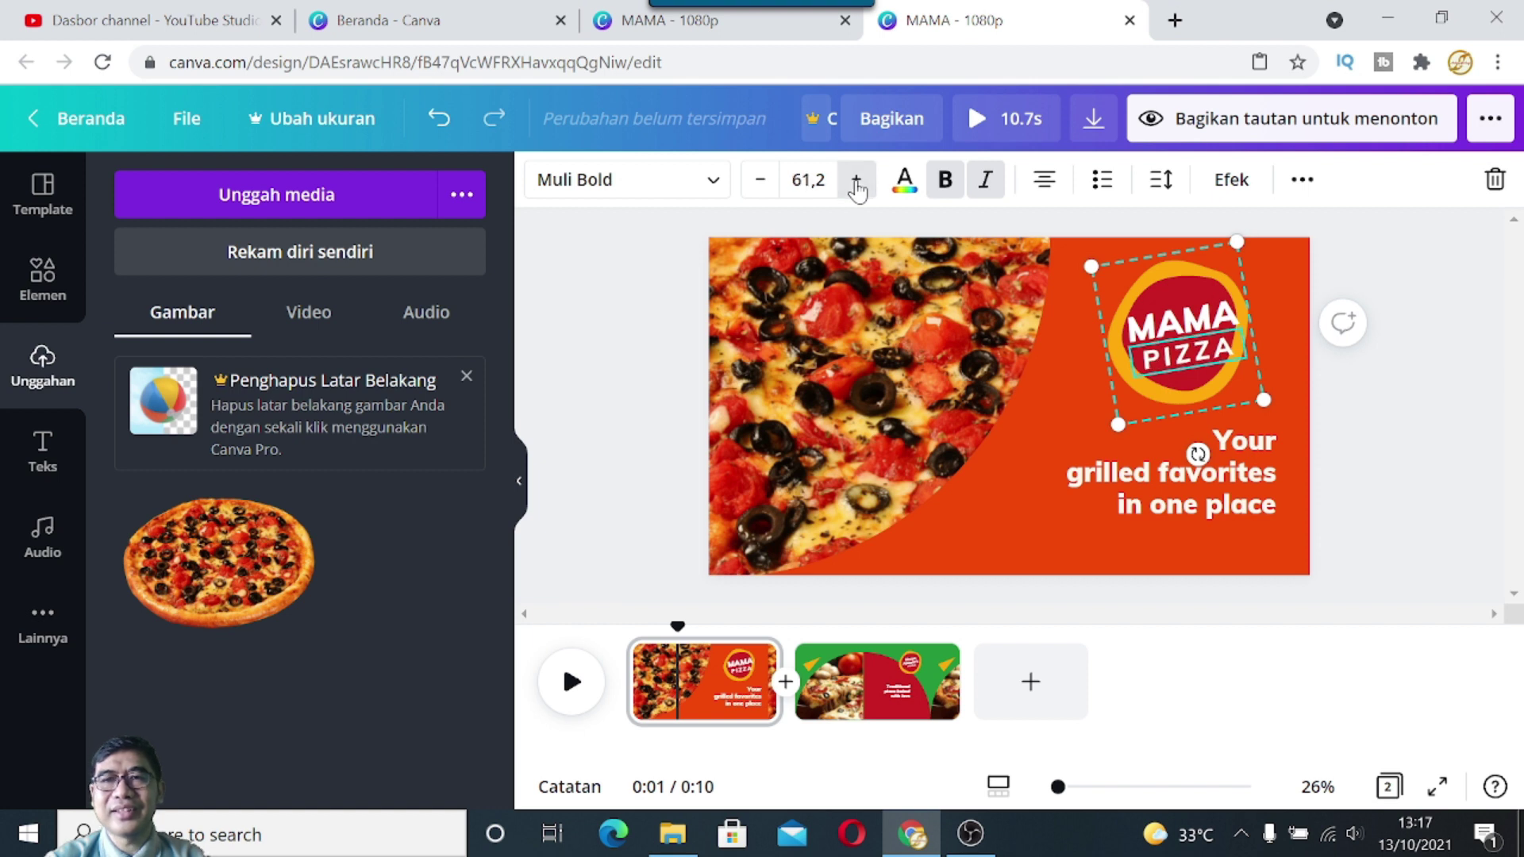
pyautogui.click(856, 181)
pyautogui.click(1427, 318)
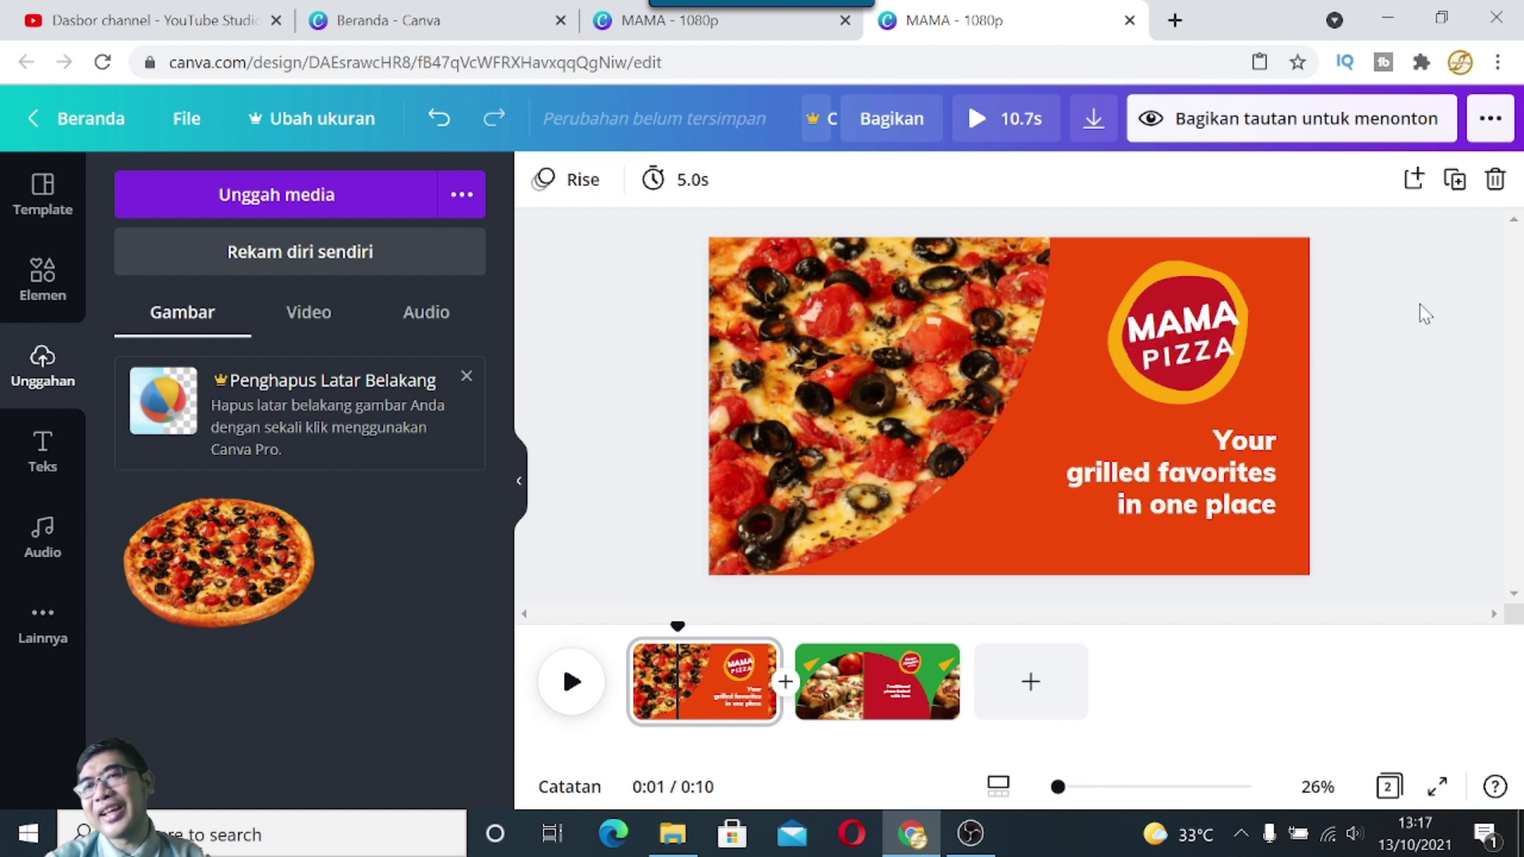
# Step: Scale the whole "MAMA PIZZA" logo down slightly on the first page
pyautogui.click(1268, 386)
pyautogui.moveTo(1266, 397); pyautogui.dragTo(1237, 399)
pyautogui.click(1114, 246)
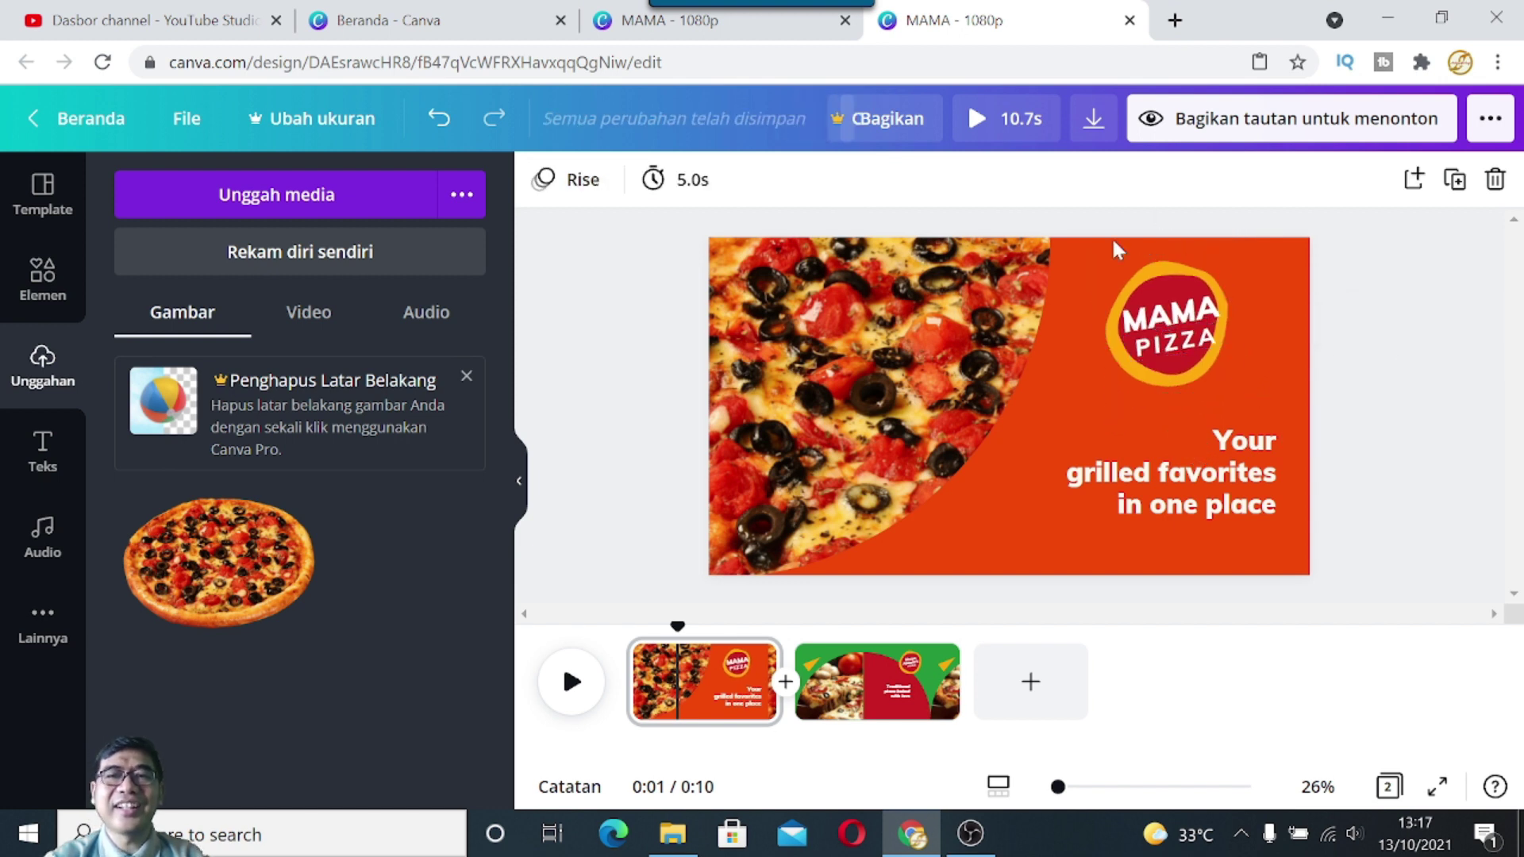
# Step: Delete the "Your grilled favorites in one place" text from the first page
pyautogui.click(1197, 481)
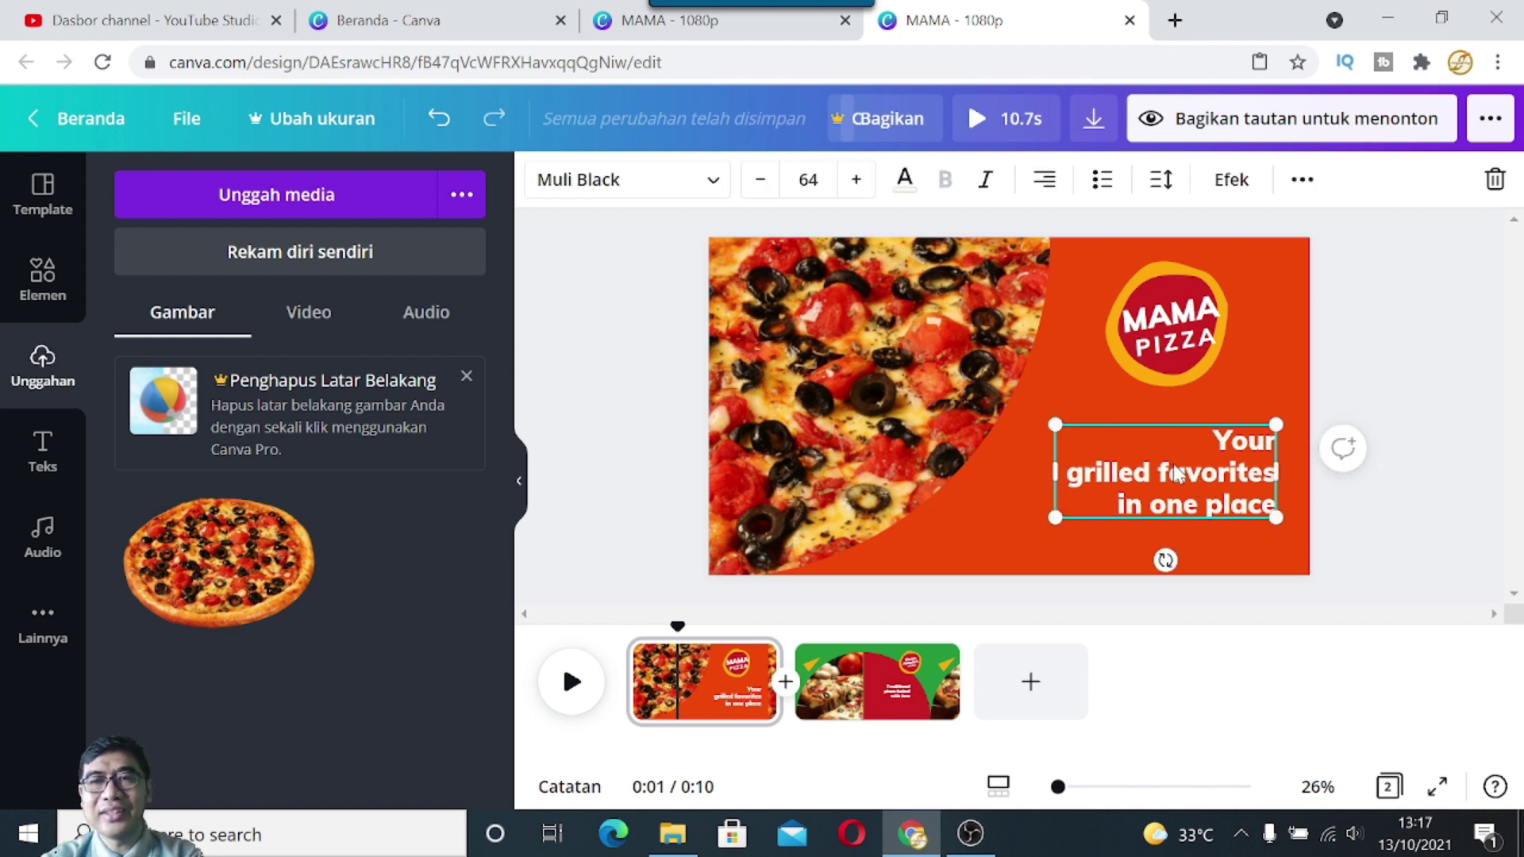
pyautogui.press('Delete')
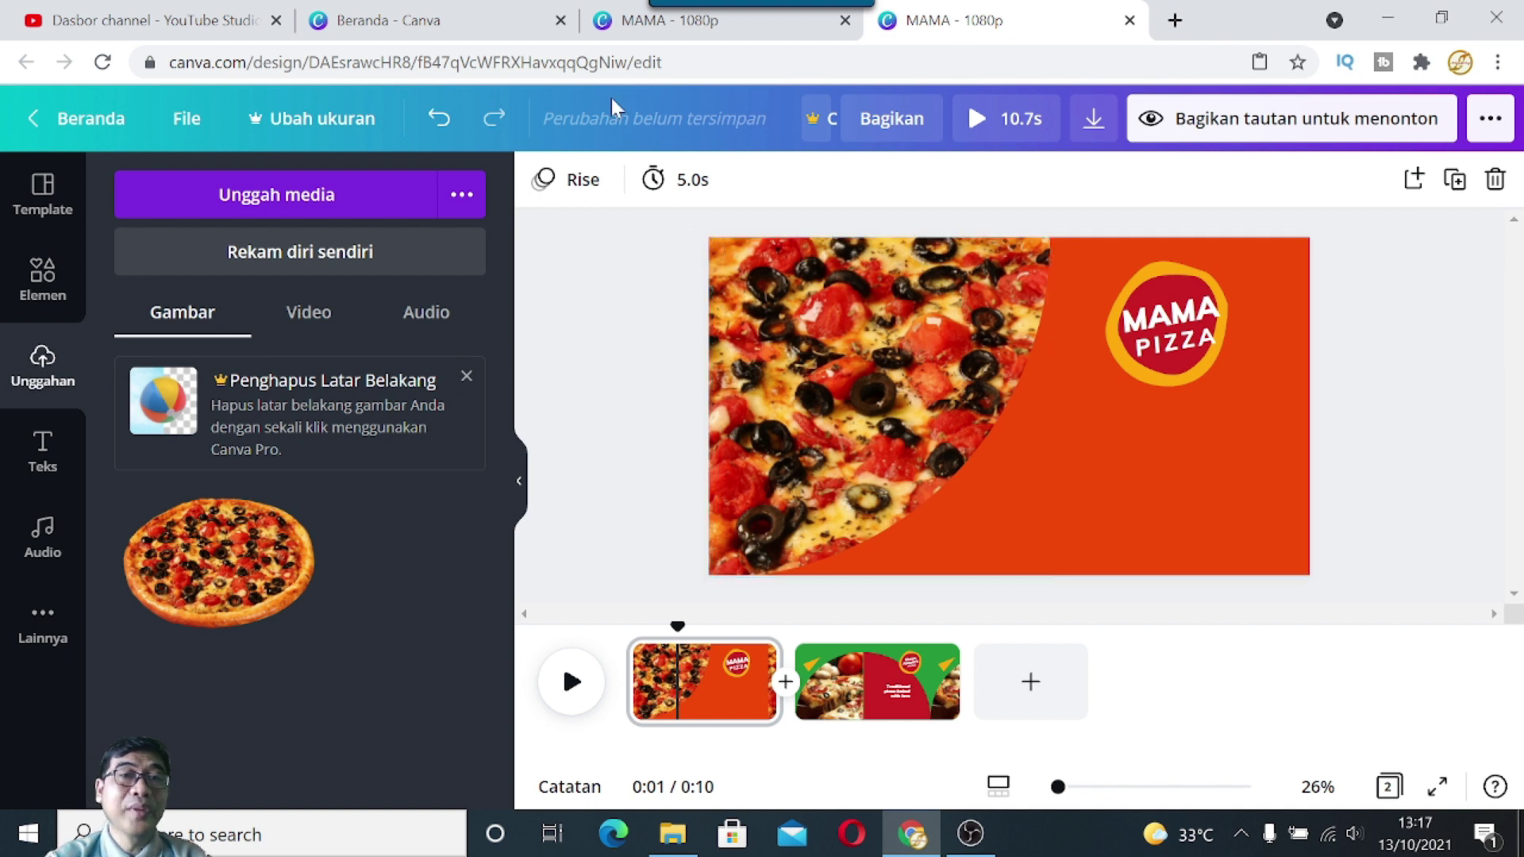
# Step: Add the "Wild SALE UP TO 50% OFF!" font combination to the first page, following the text style of the other MAMA design
pyautogui.click(689, 23)
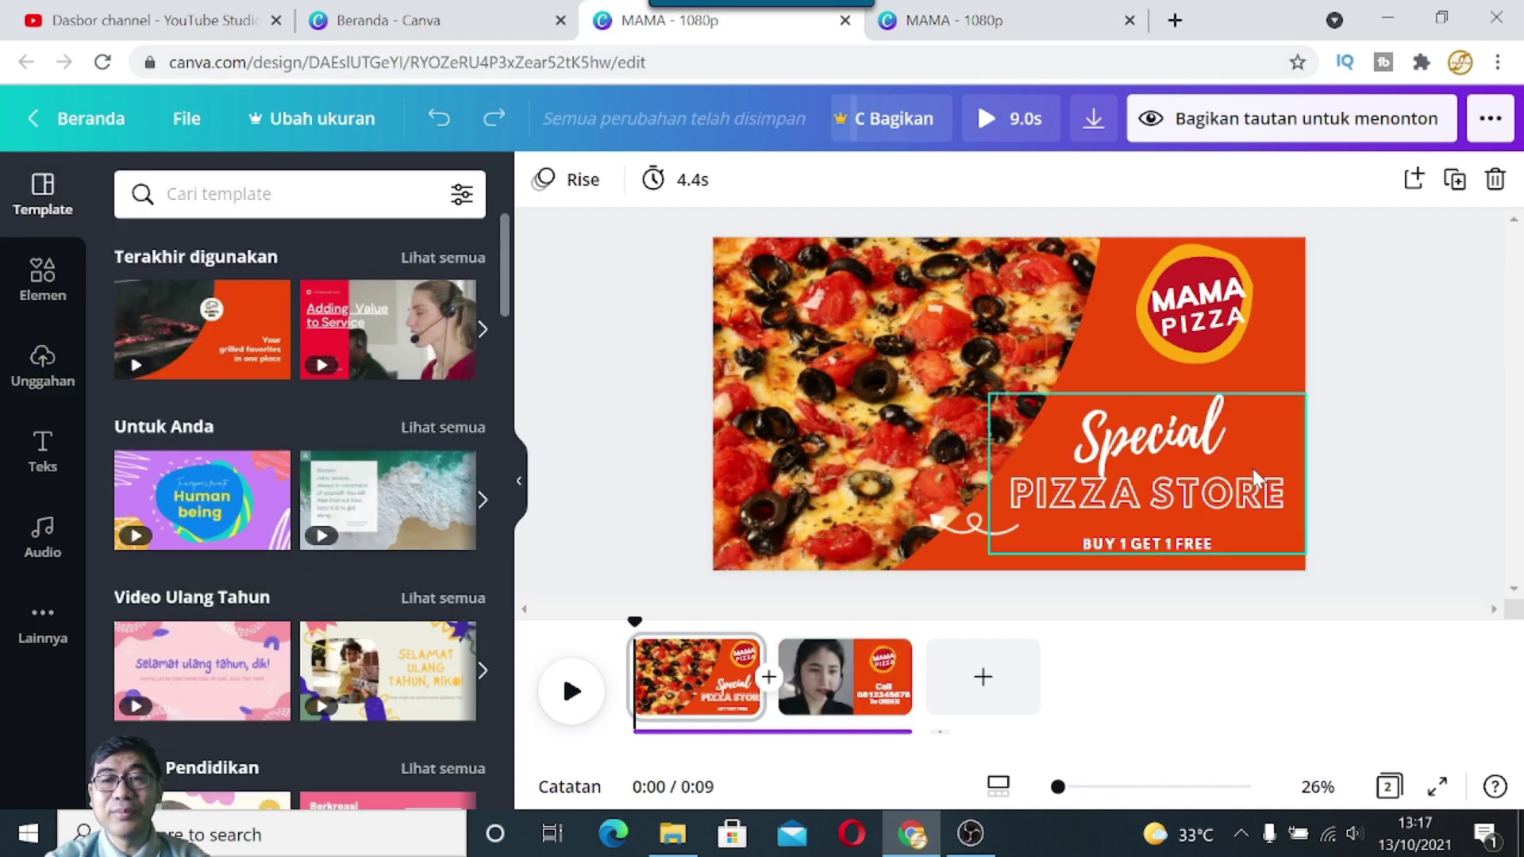
pyautogui.click(952, 20)
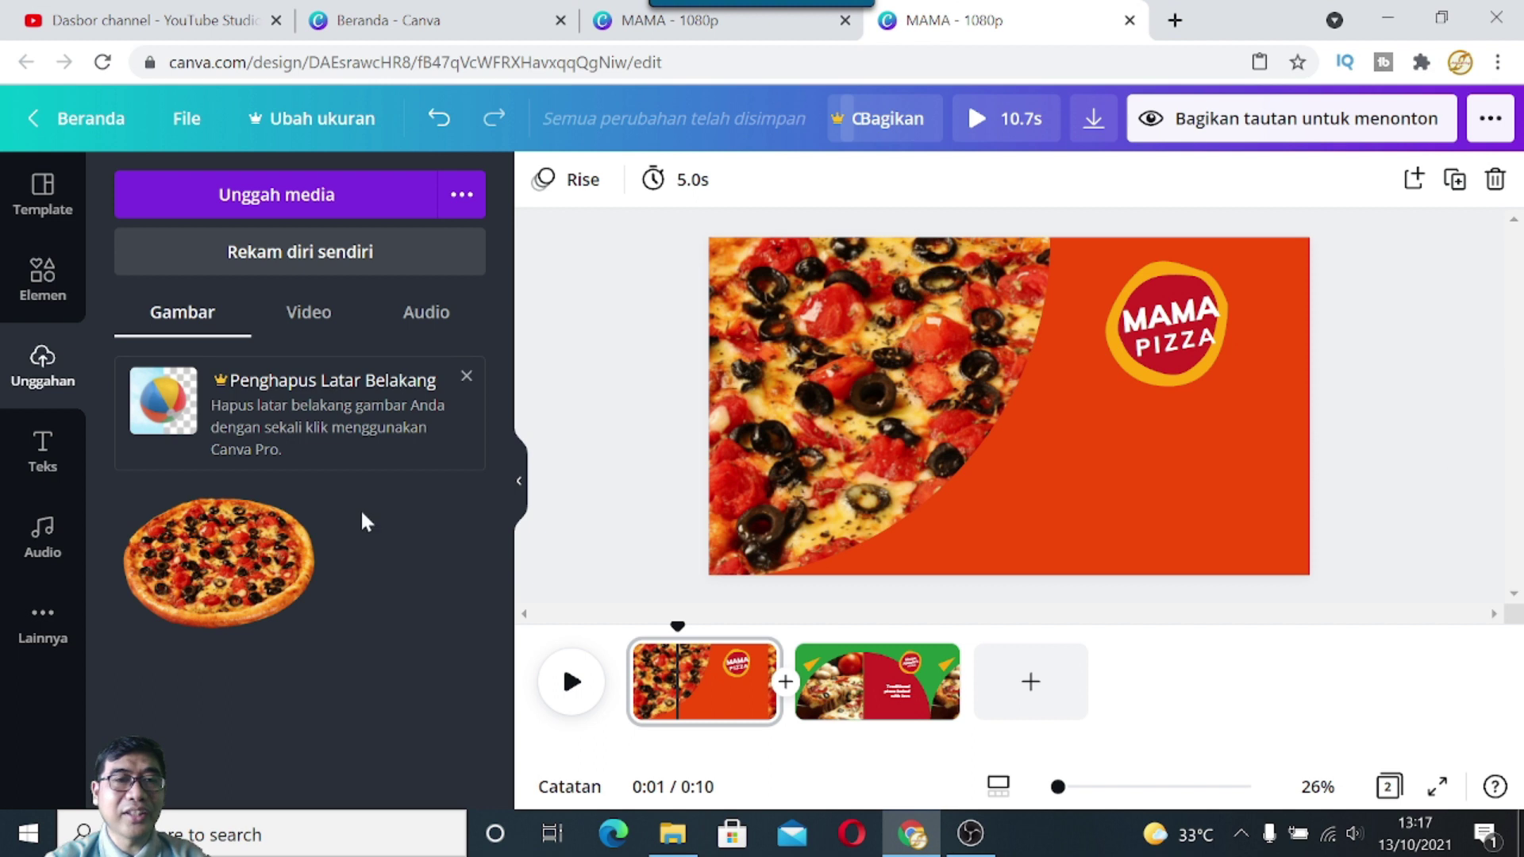
pyautogui.click(44, 452)
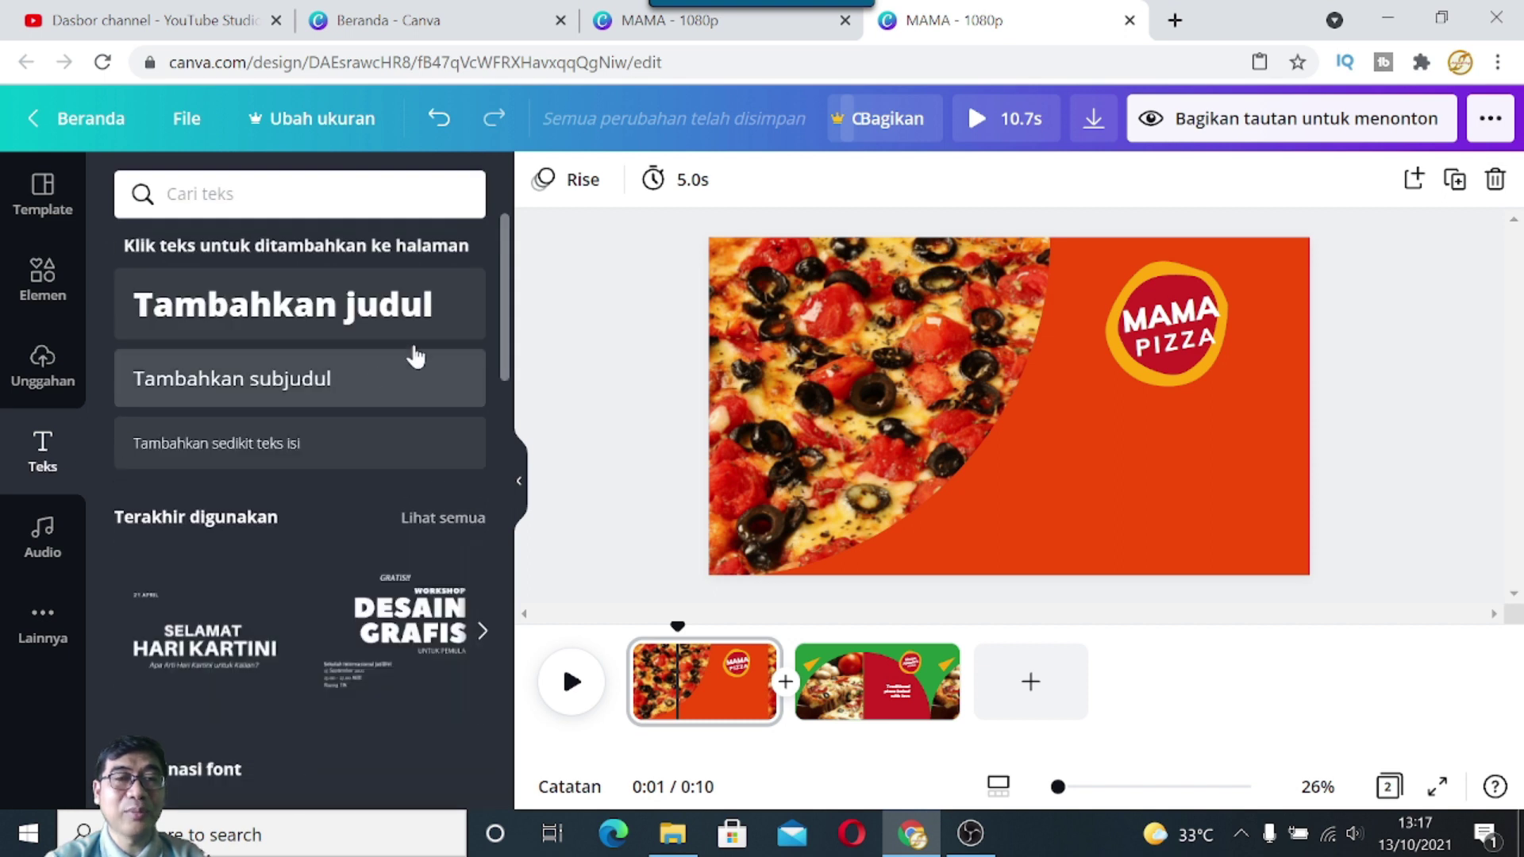
pyautogui.moveTo(508, 306); pyautogui.dragTo(511, 350)
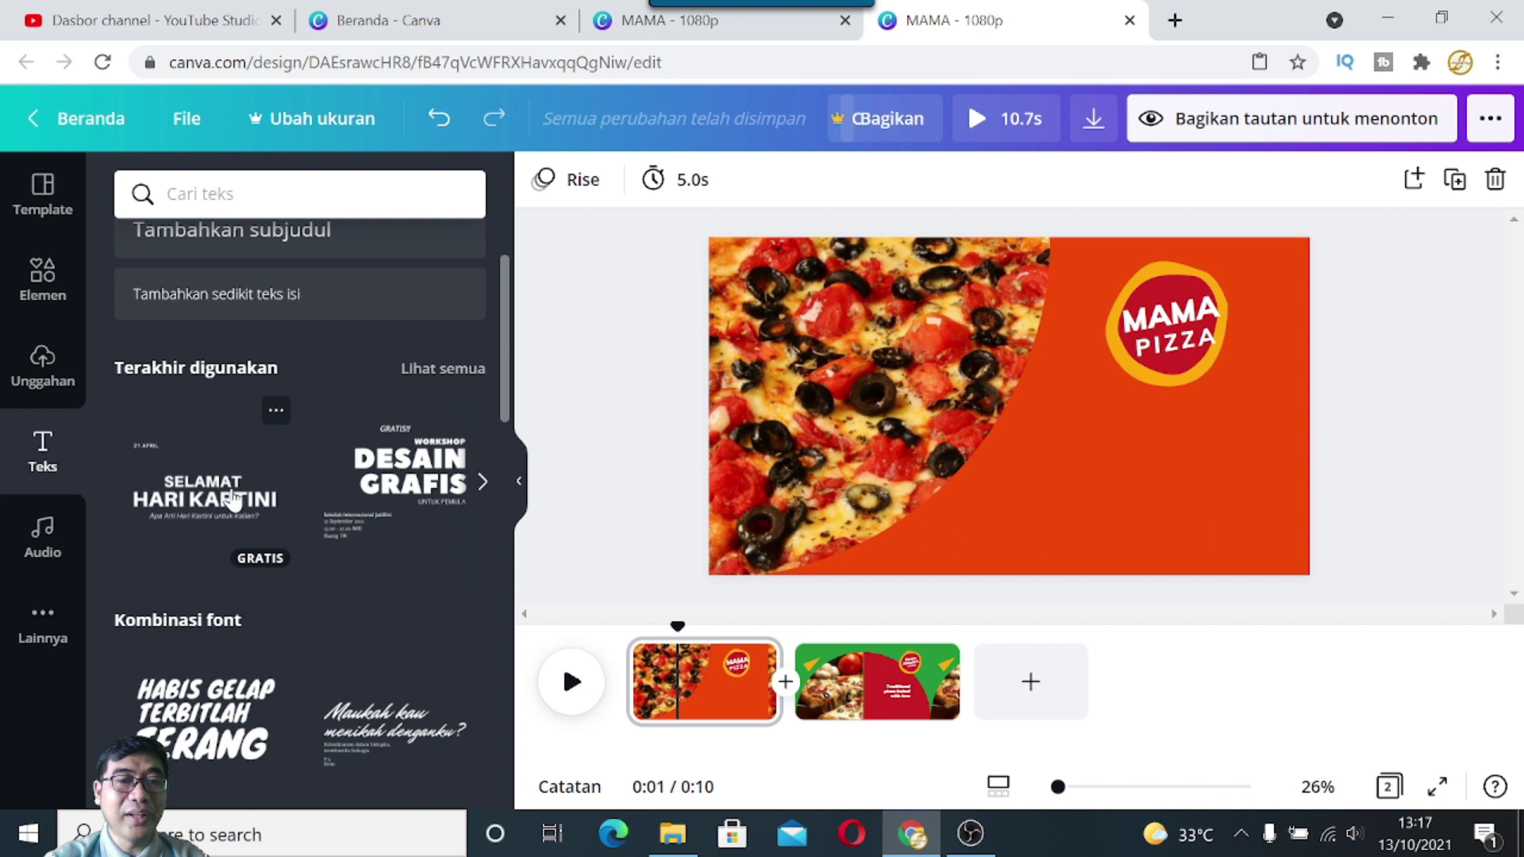
pyautogui.moveTo(508, 401); pyautogui.dragTo(507, 599)
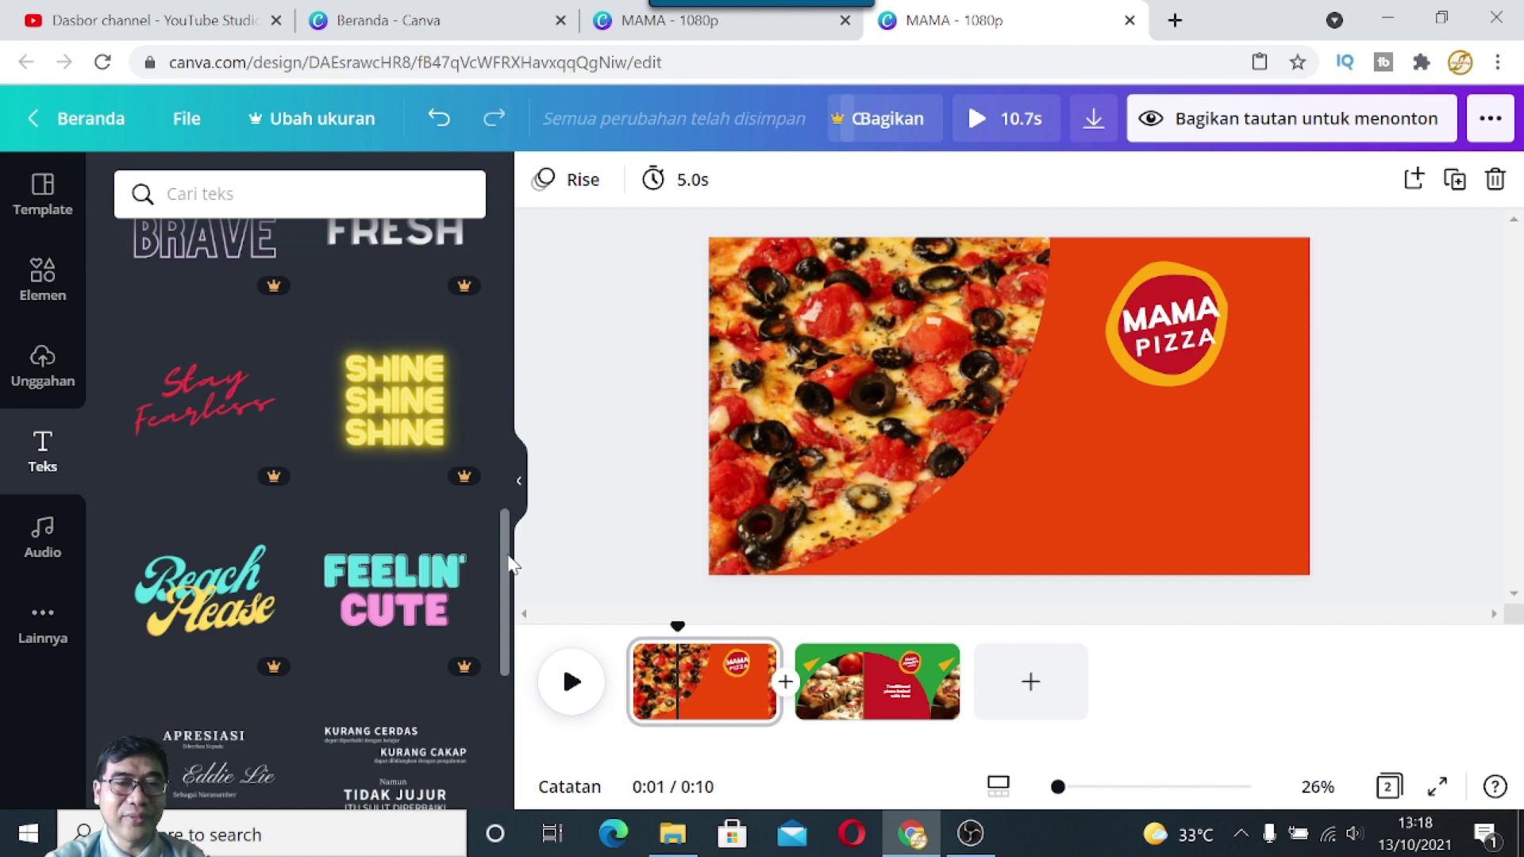
pyautogui.scroll(-3, 511, 565)
pyautogui.scroll(-5, 508, 603)
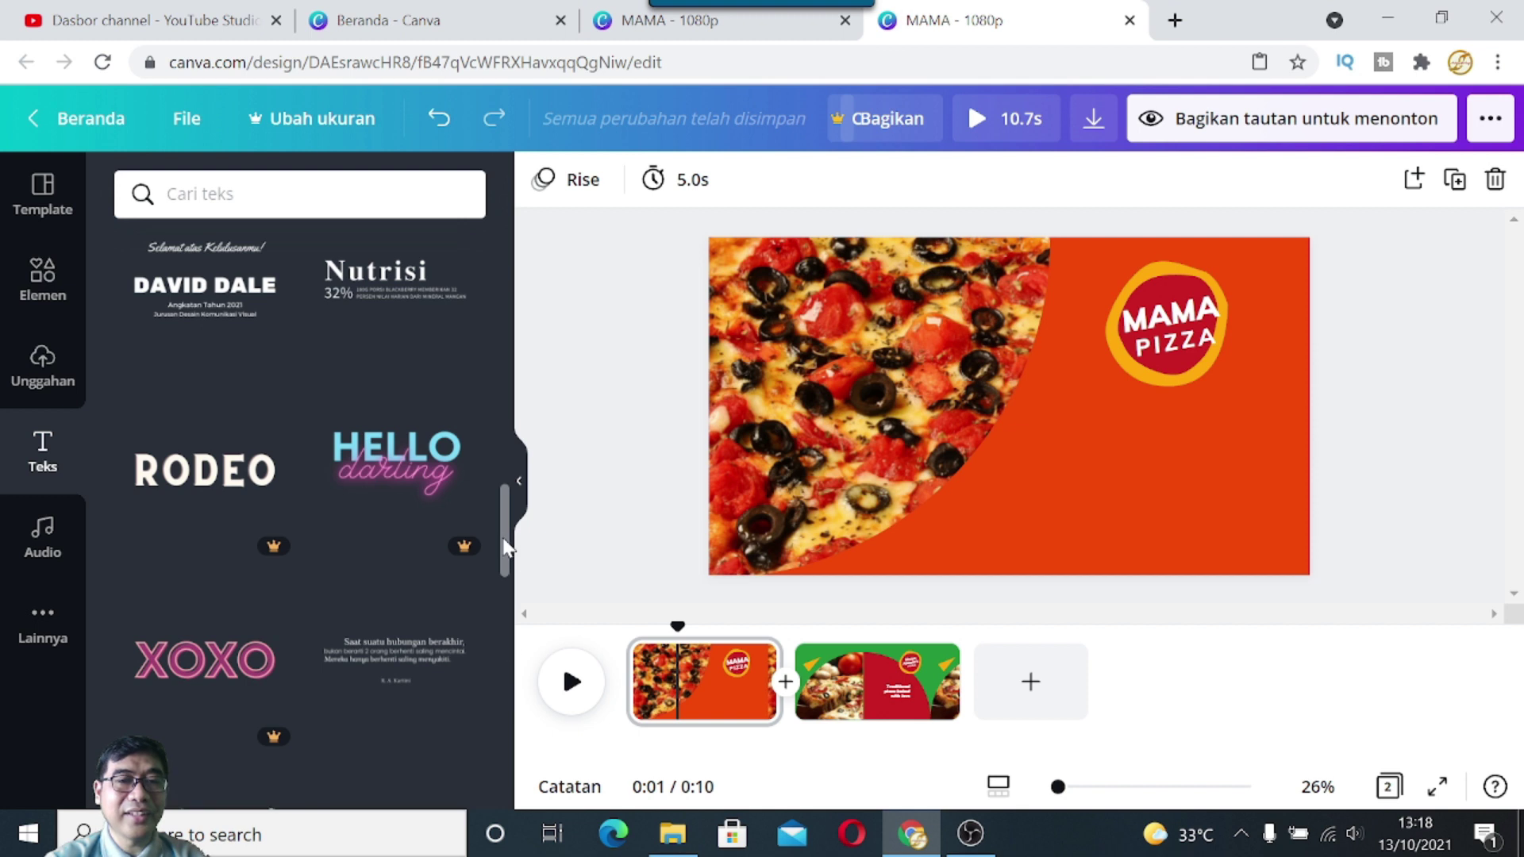
pyautogui.scroll(-9, 509, 607)
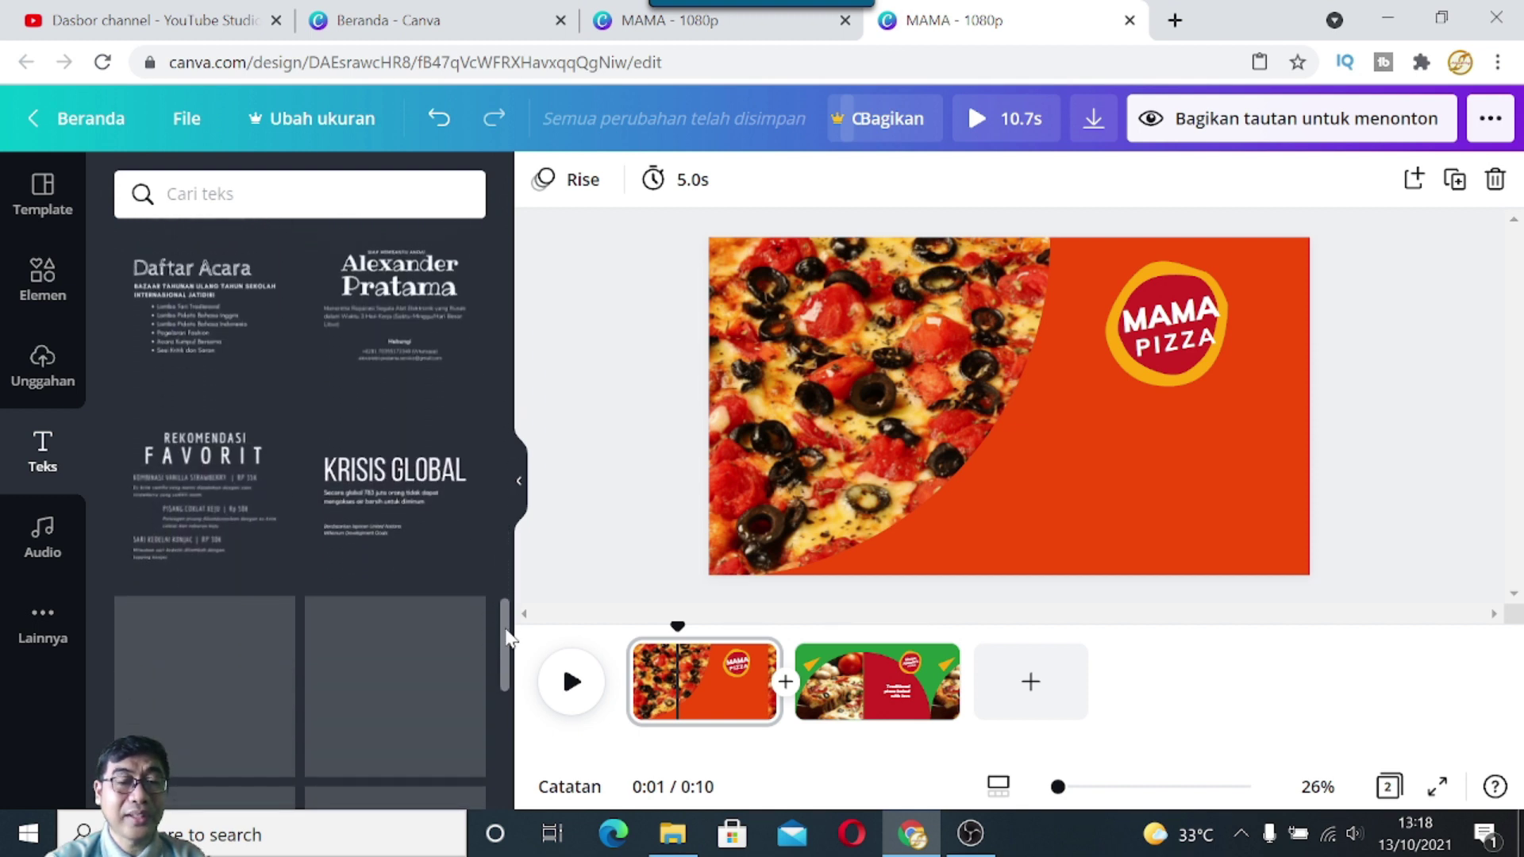
pyautogui.scroll(-6, 498, 671)
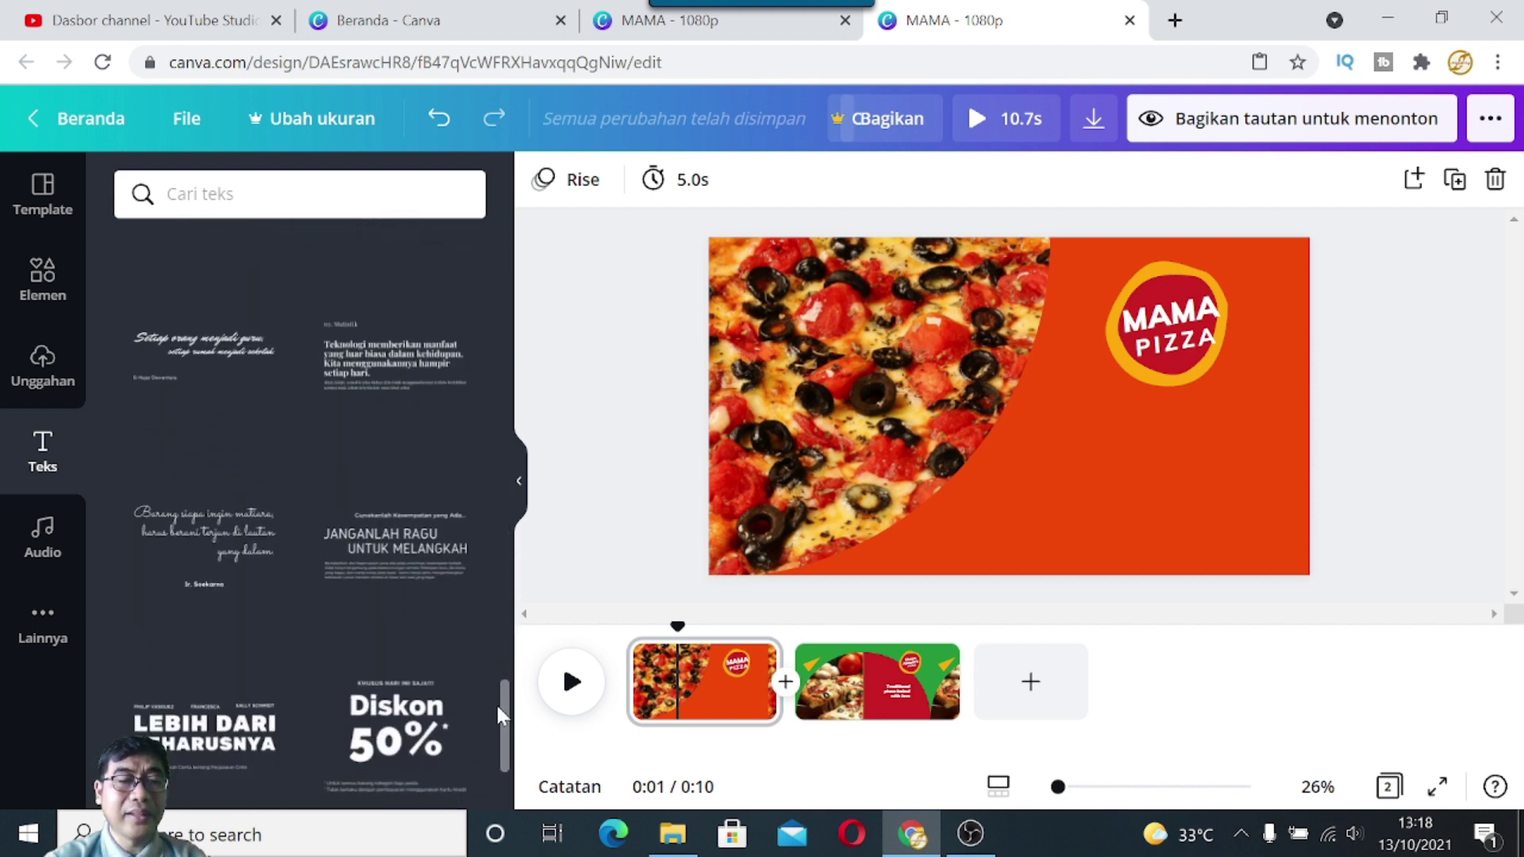
pyautogui.scroll(-3, 504, 739)
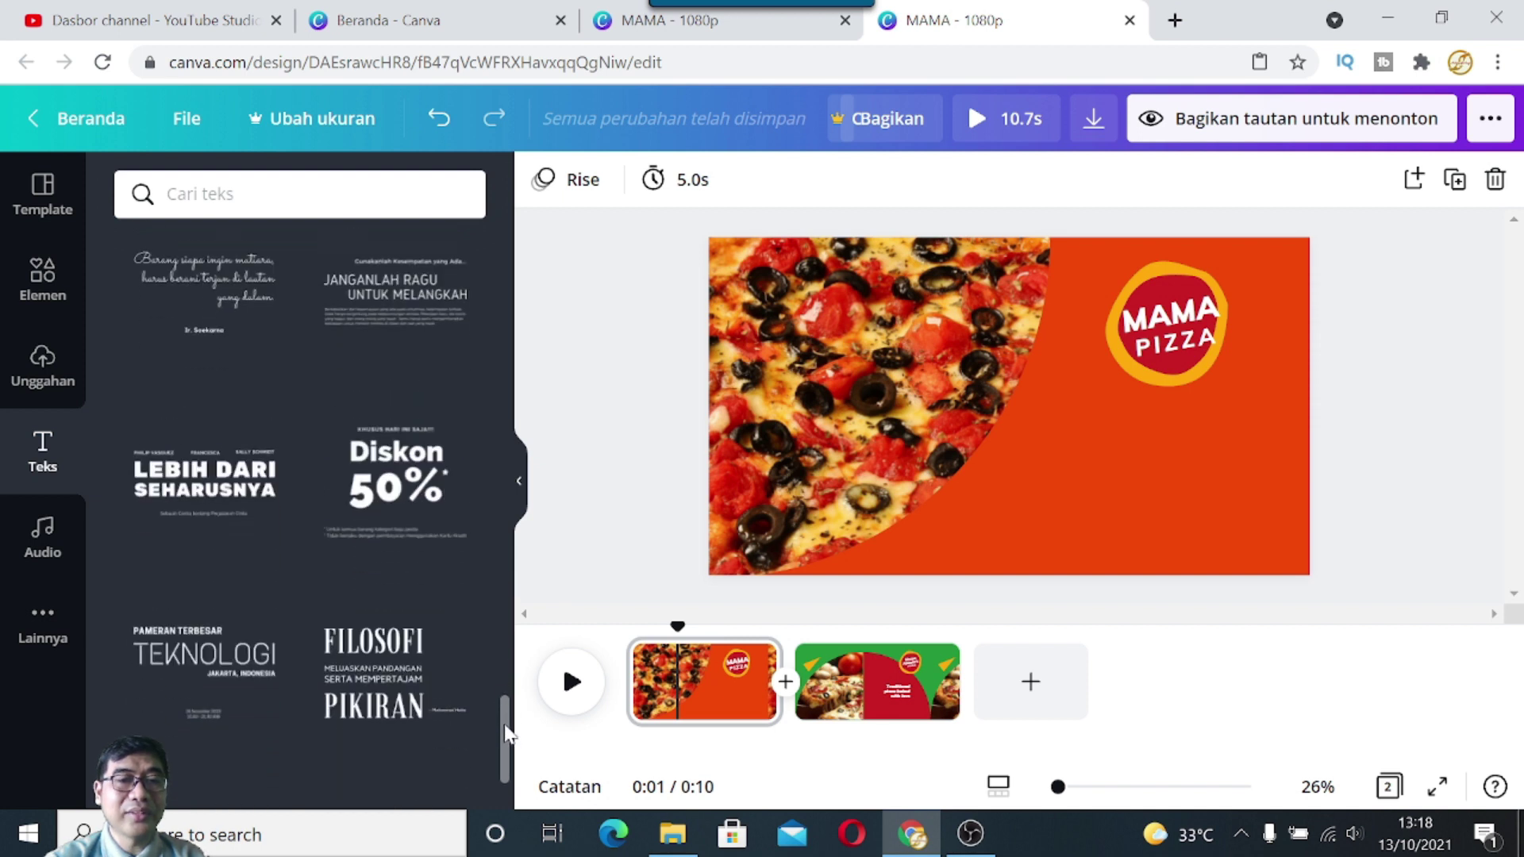
pyautogui.scroll(-5, 481, 615)
pyautogui.scroll(-3, 447, 596)
pyautogui.scroll(-9, 448, 595)
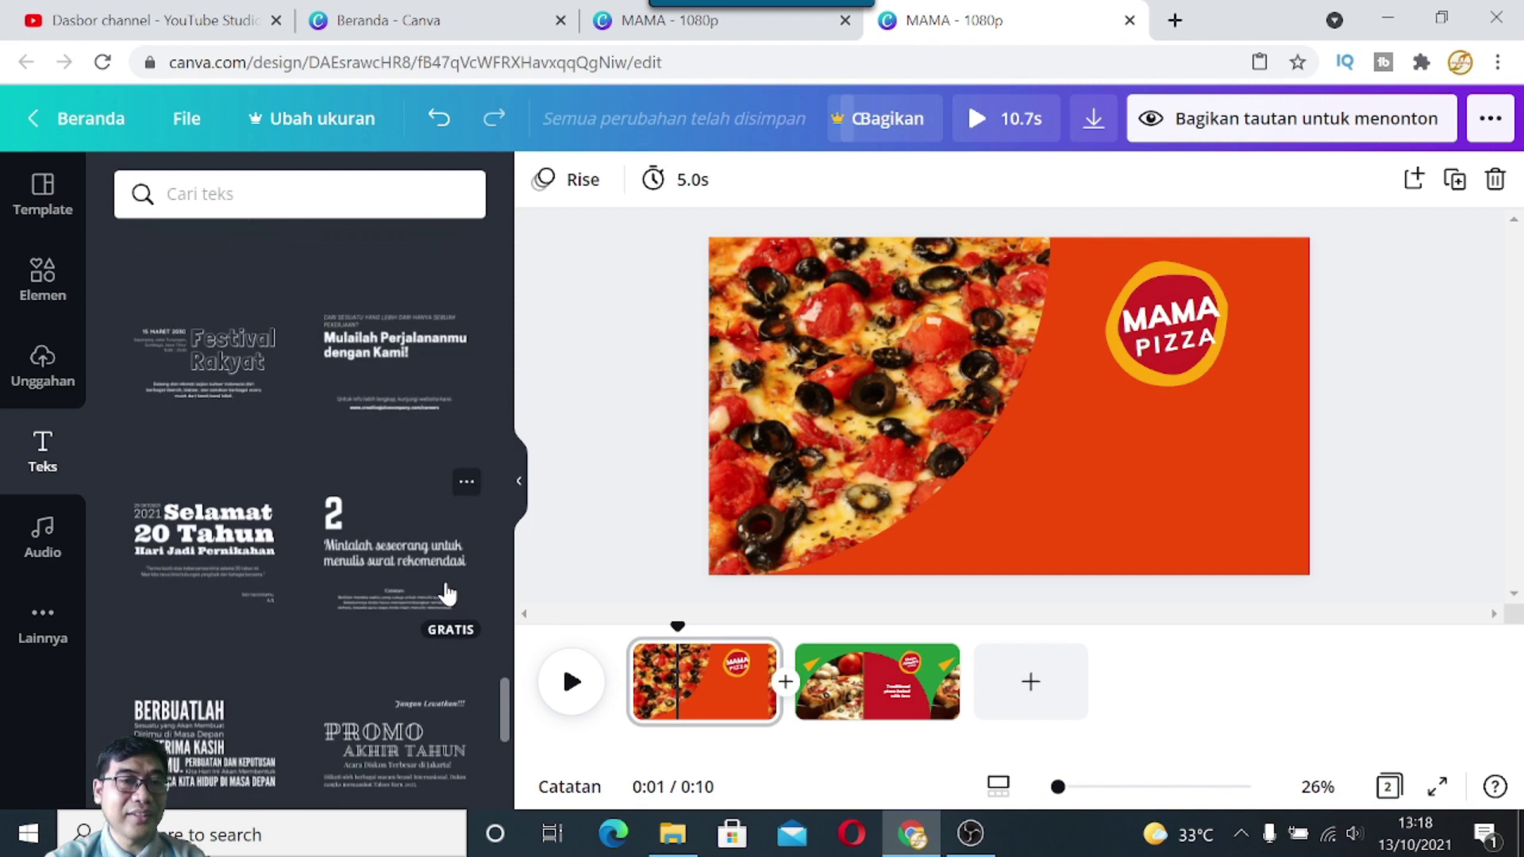
pyautogui.scroll(-8, 448, 594)
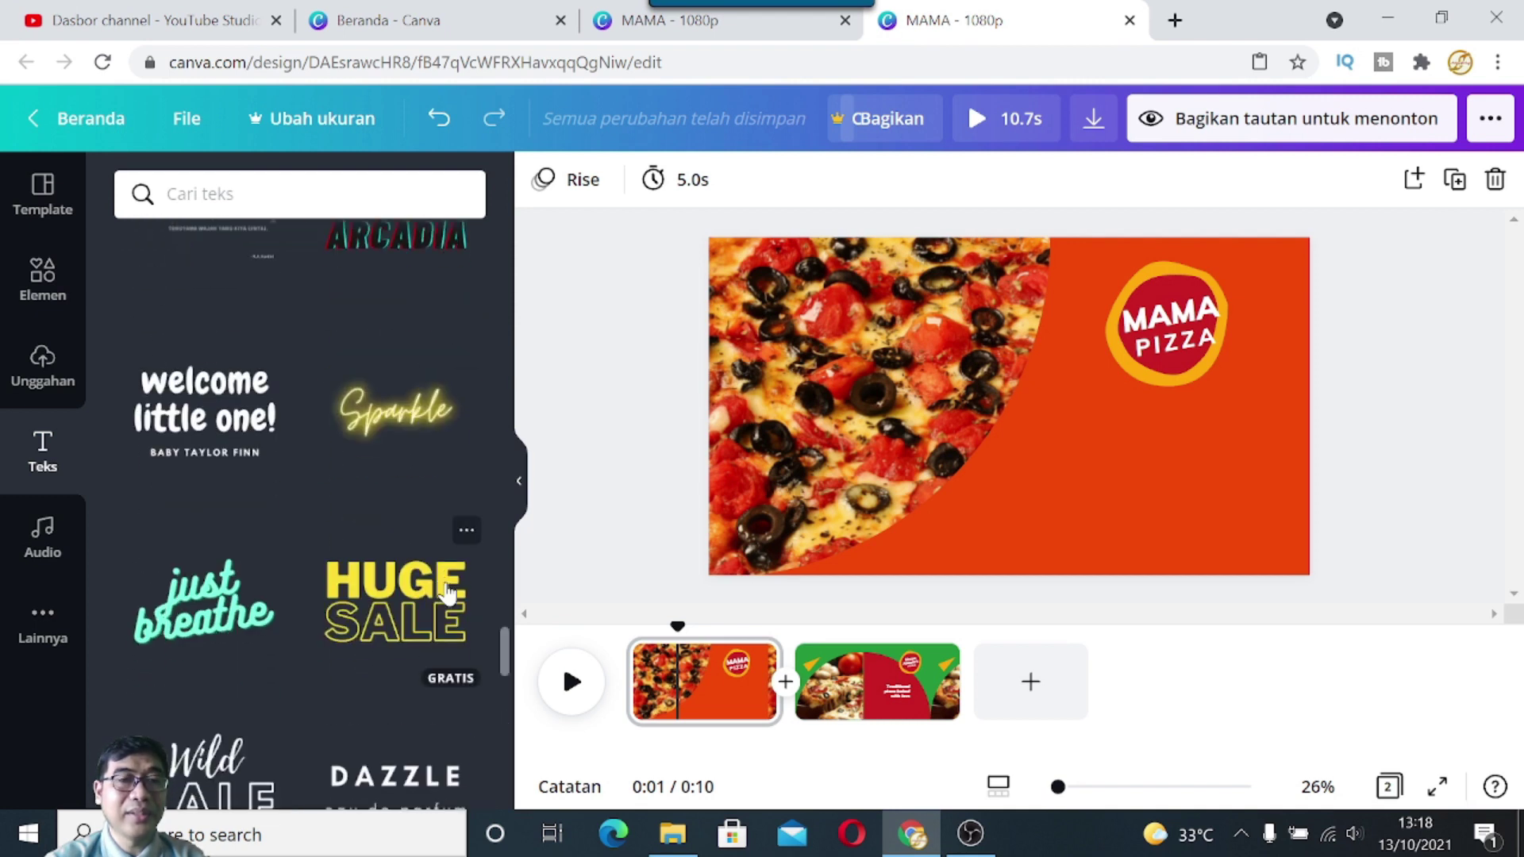
pyautogui.scroll(-2, 448, 594)
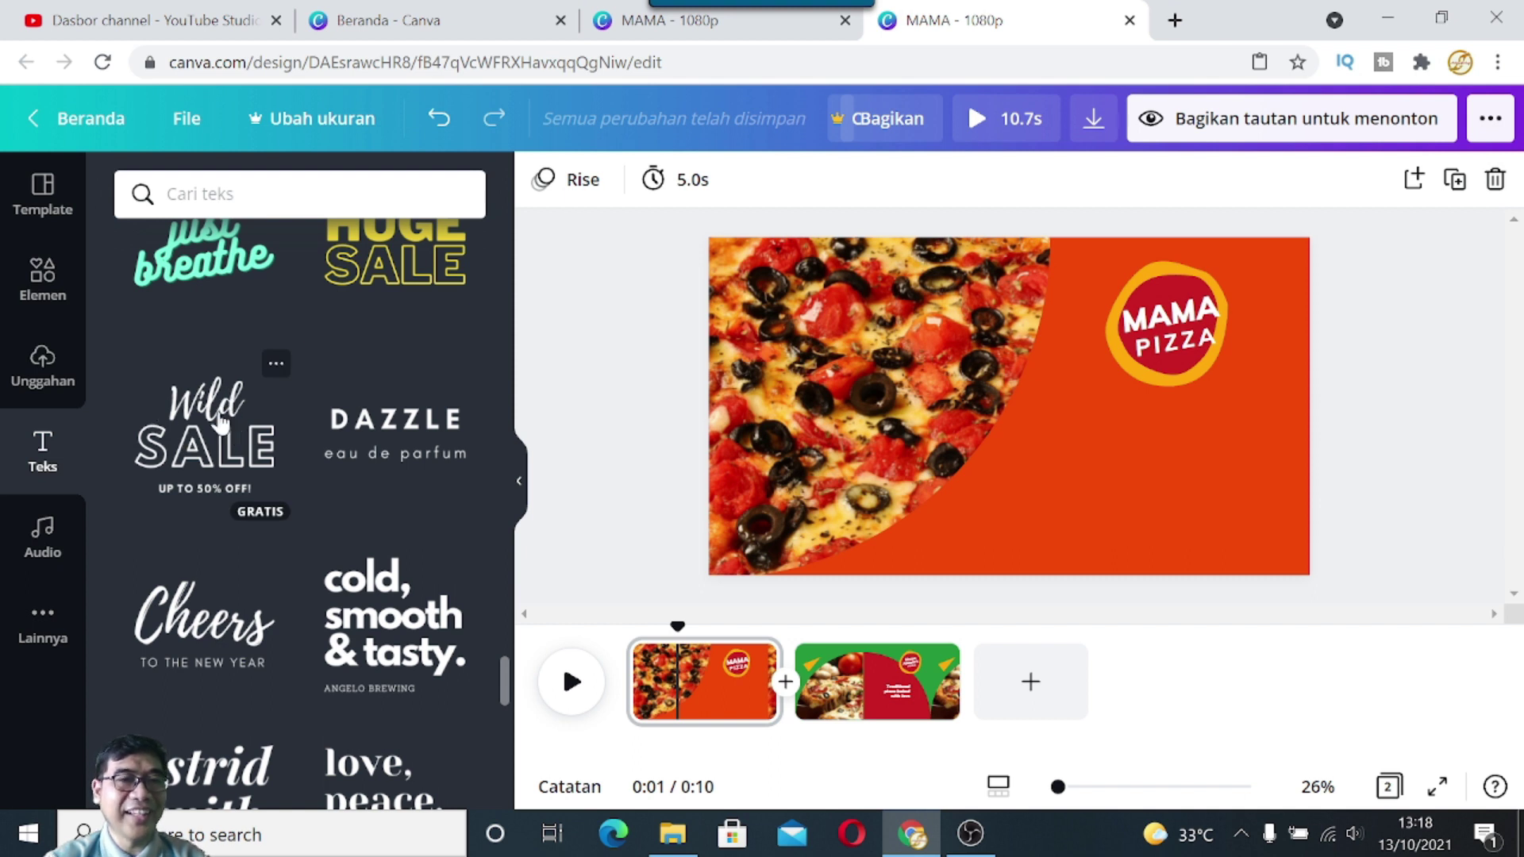
pyautogui.moveTo(205, 437); pyautogui.dragTo(1063, 399)
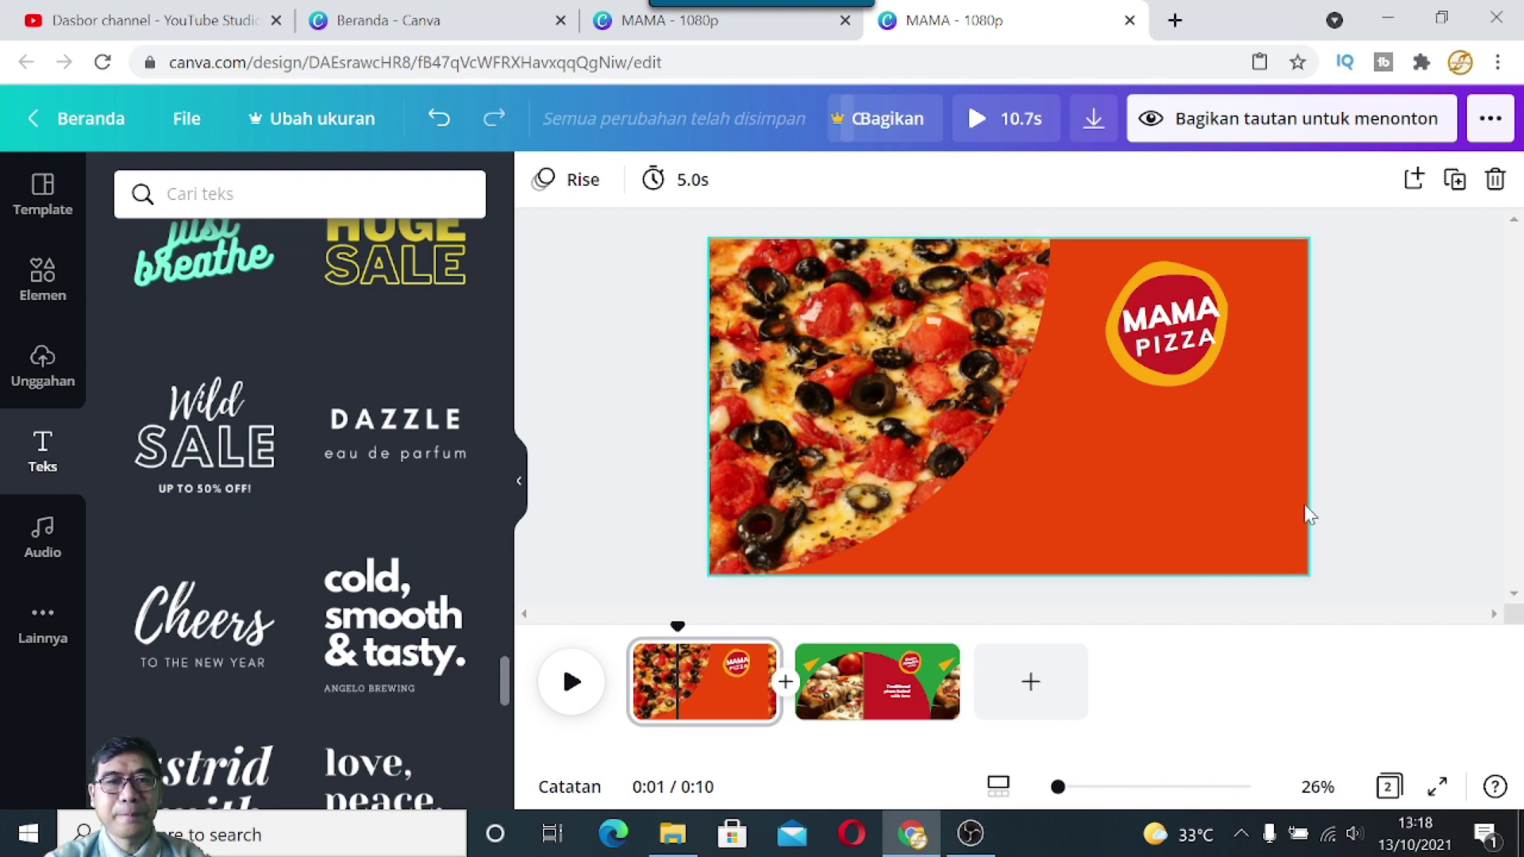
pyautogui.moveTo(1381, 536); pyautogui.dragTo(1198, 492)
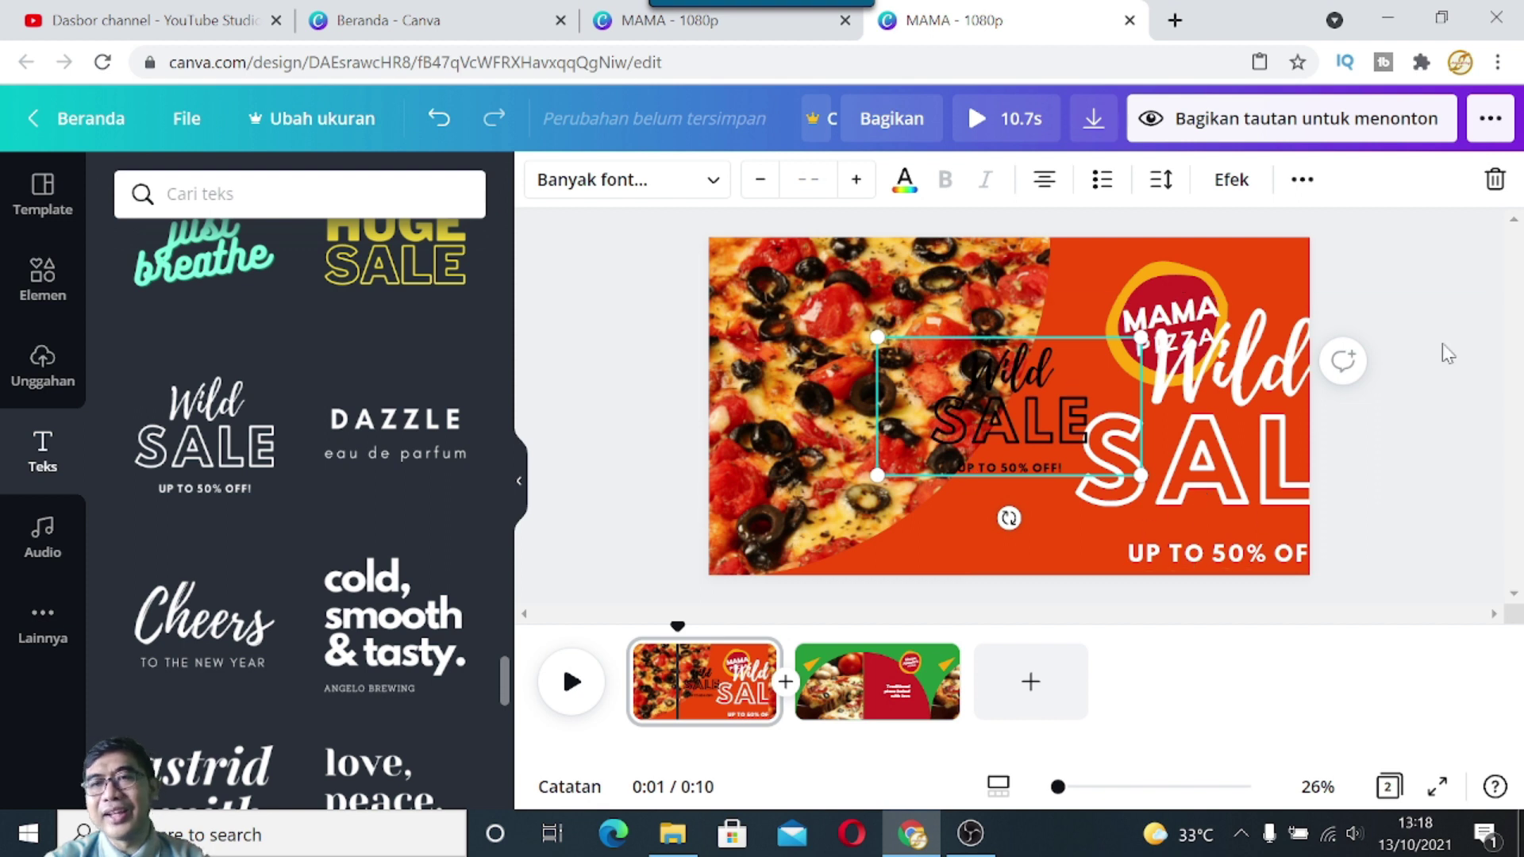
# Step: Delete the small black copy of the "Wild SALE UP TO 50% OFF!" text, including all three of its lines
pyautogui.click(1001, 449)
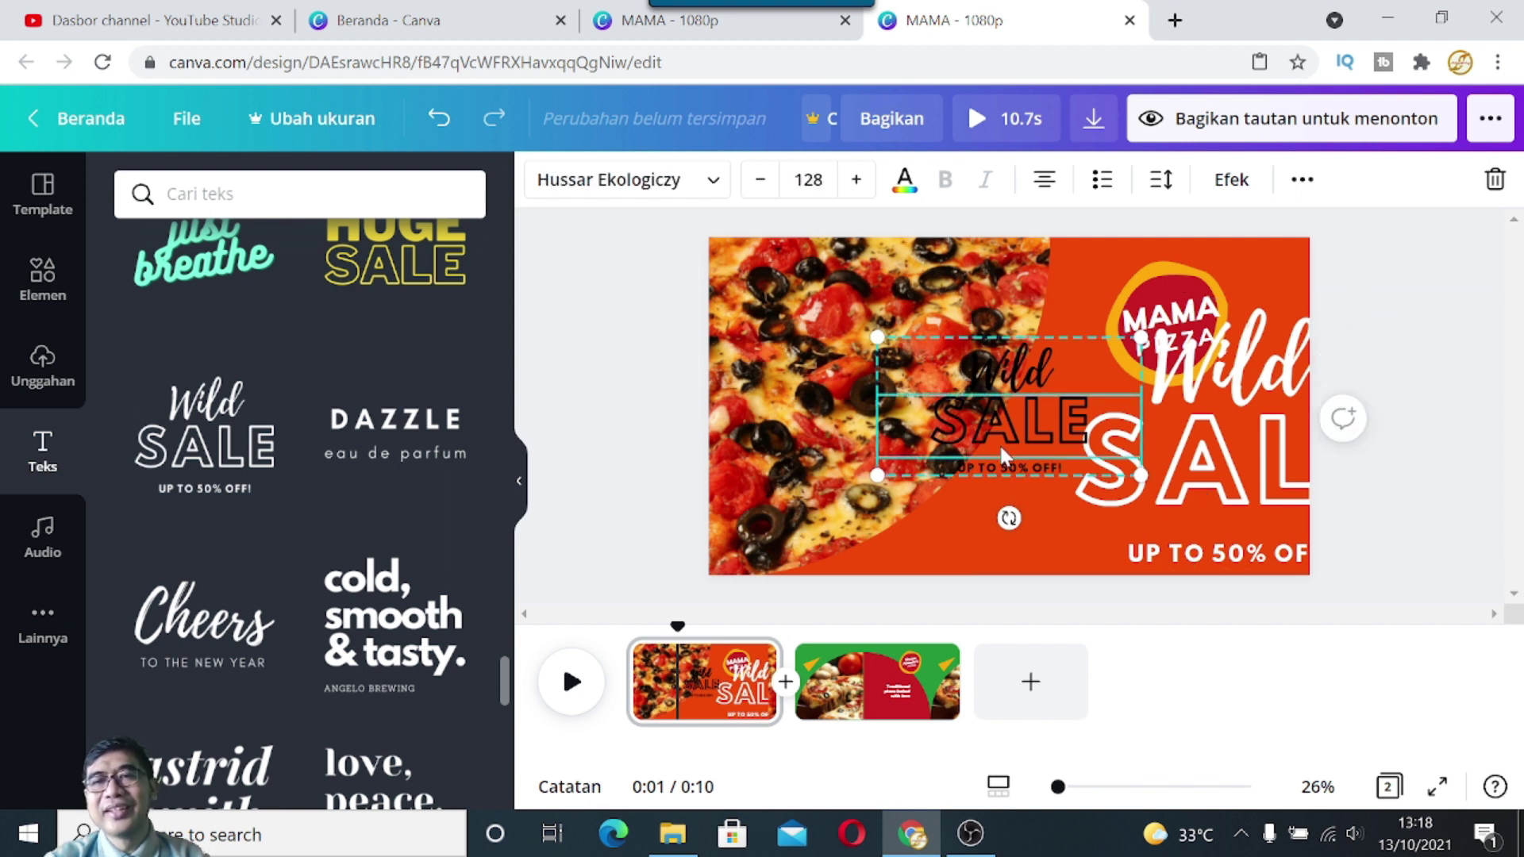
pyautogui.click(1044, 345)
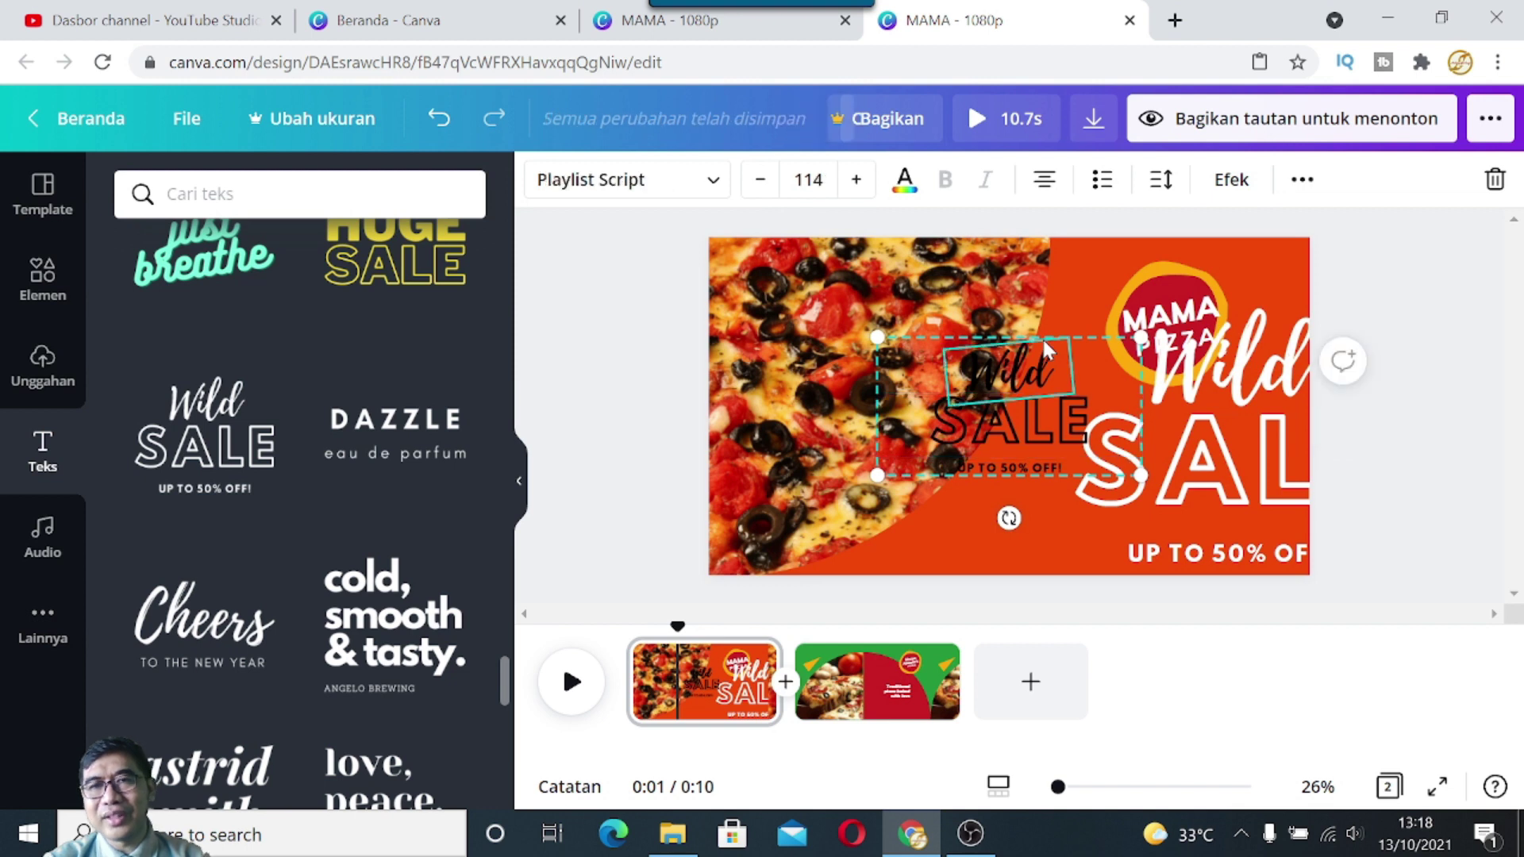
pyautogui.press('Delete')
pyautogui.click(1027, 416)
pyautogui.click(1016, 450)
pyautogui.click(1007, 416)
pyautogui.press('Delete')
pyautogui.click(1013, 460)
pyautogui.press('Delete')
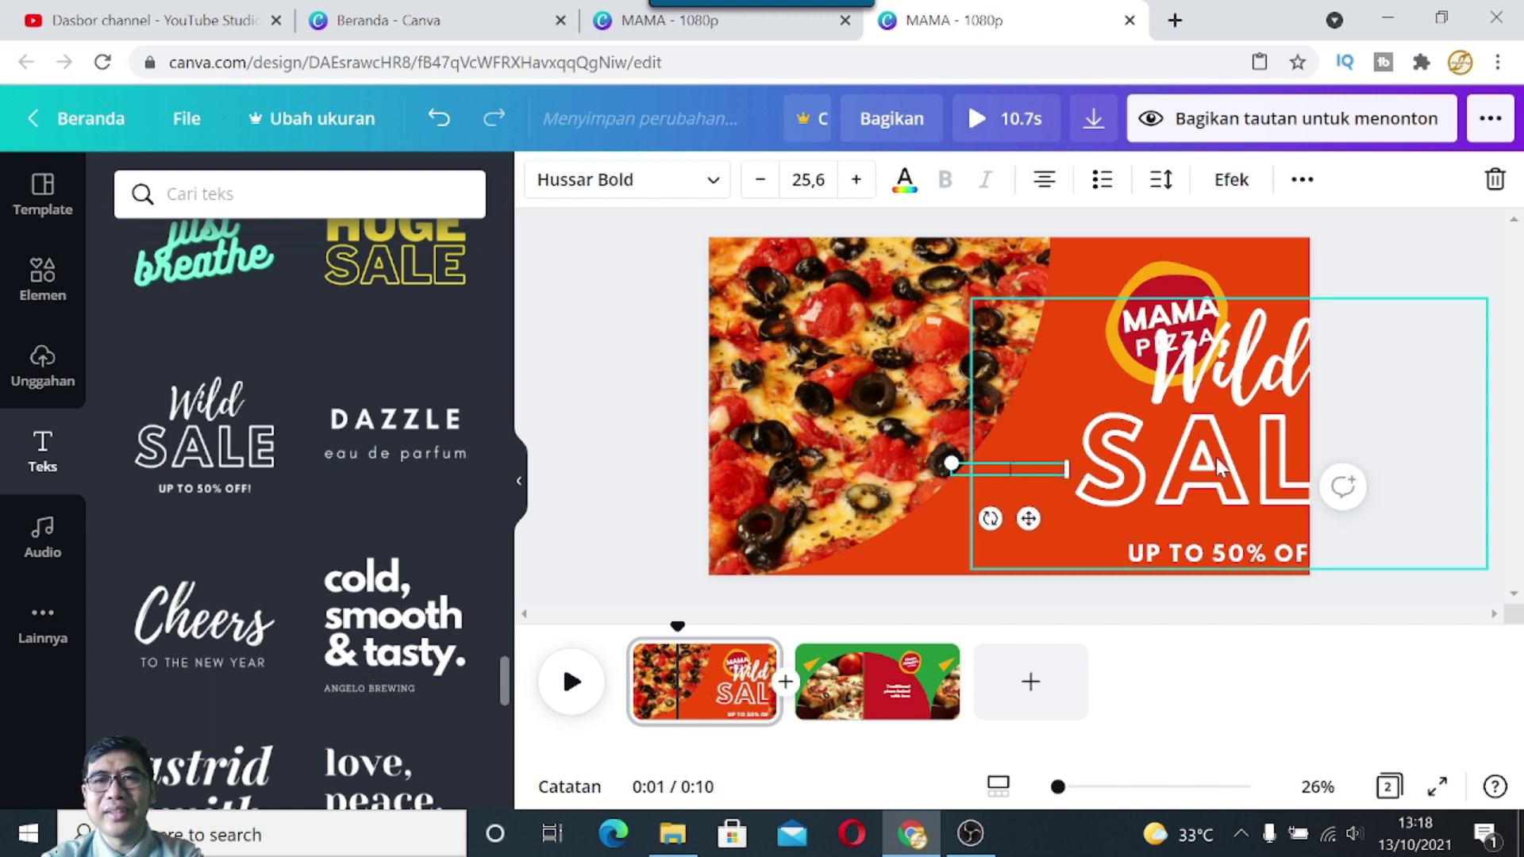
# Step: Scale down the white "Wild SALE" text group and place it under the MAMA PIZZA logo in the orange area
pyautogui.click(1279, 412)
pyautogui.moveTo(1487, 301); pyautogui.dragTo(1285, 405)
pyautogui.click(1425, 378)
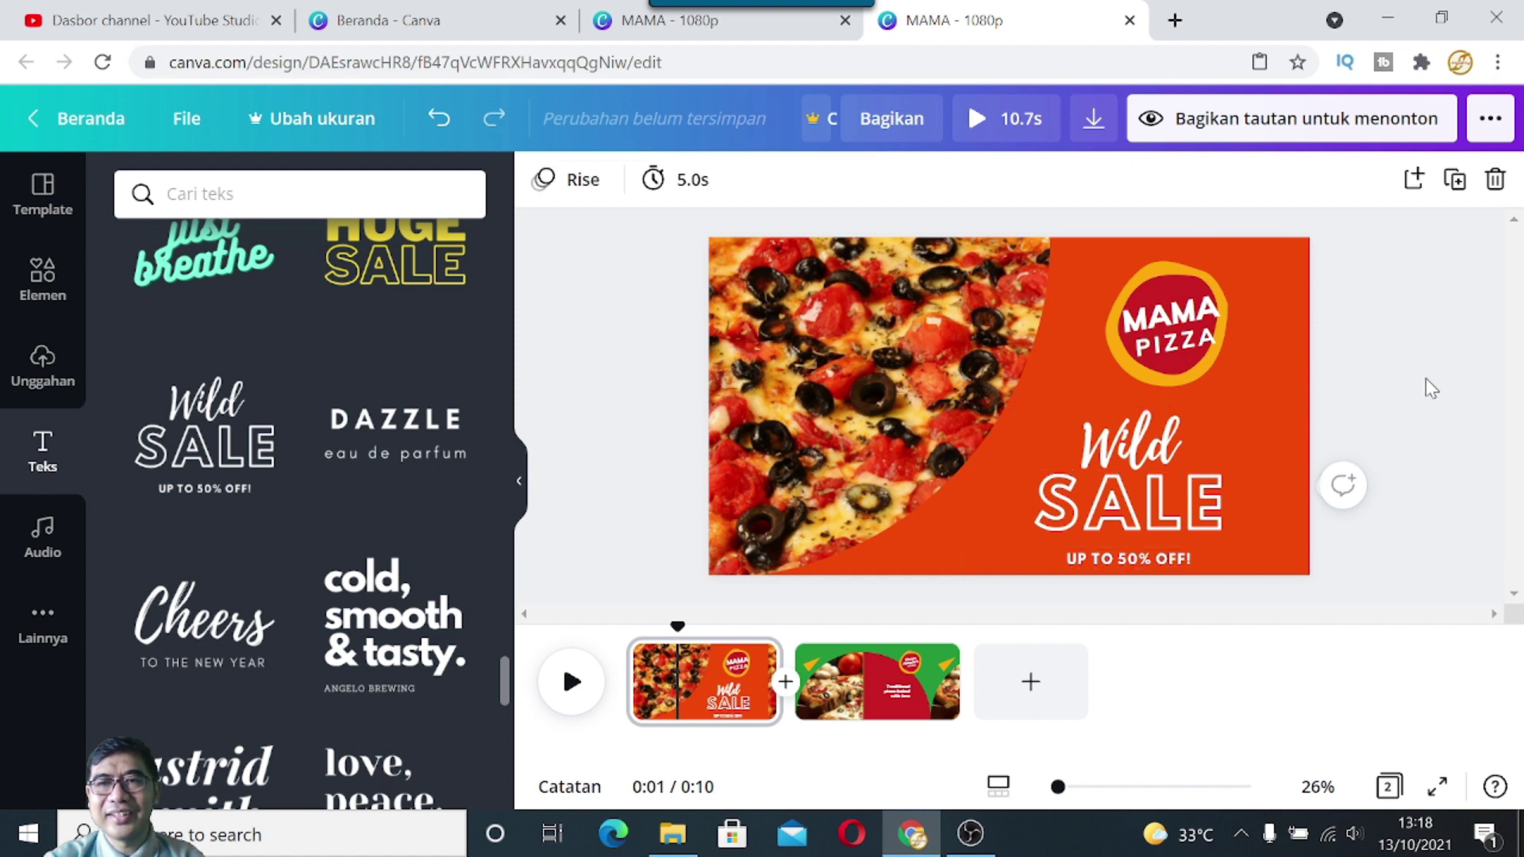
pyautogui.click(1142, 476)
pyautogui.moveTo(1142, 476); pyautogui.dragTo(1158, 460)
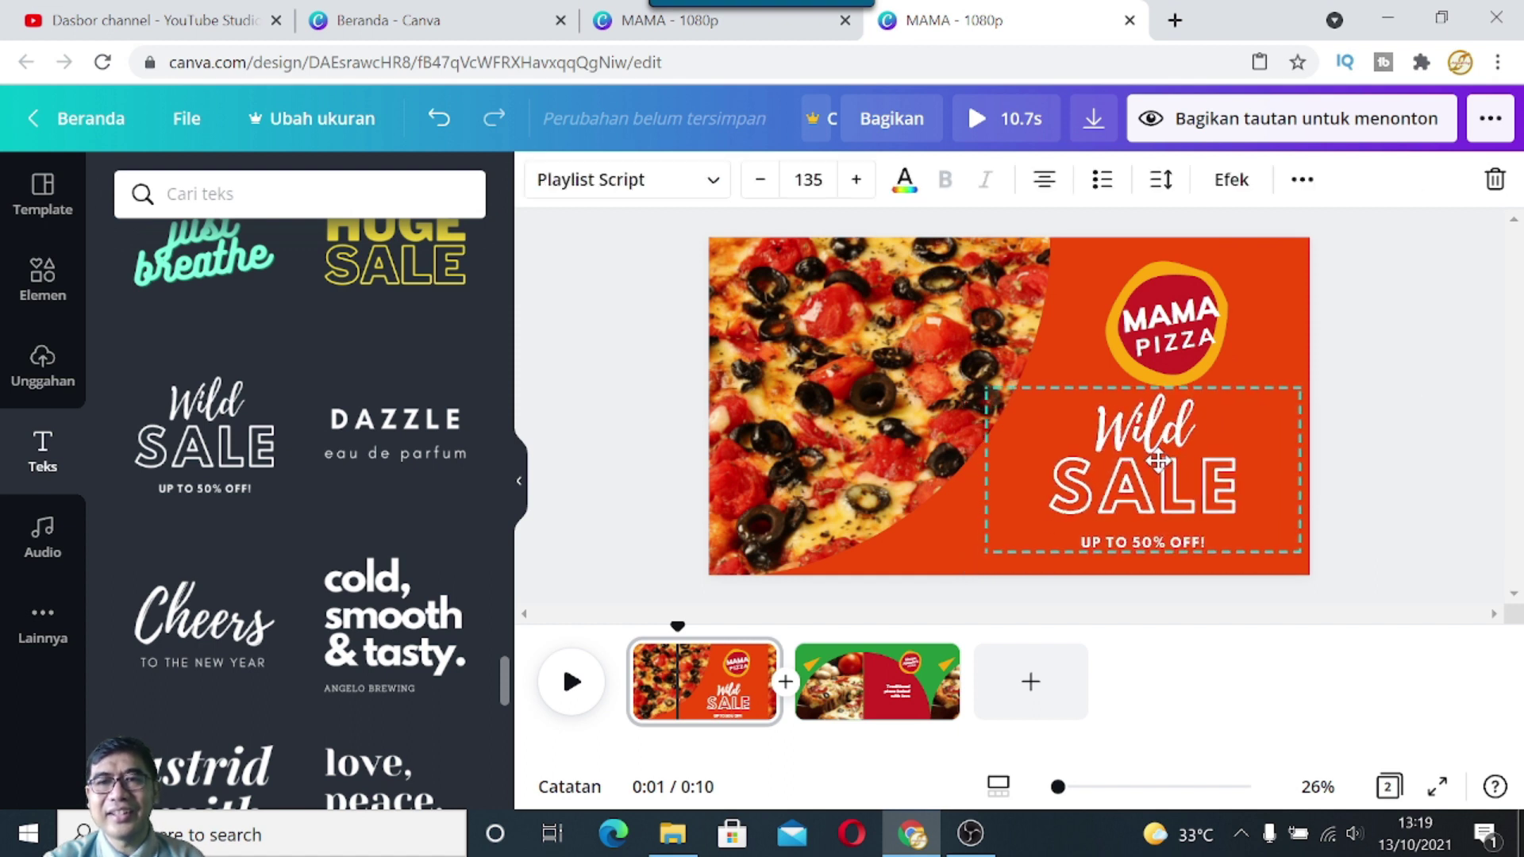
pyautogui.click(1344, 409)
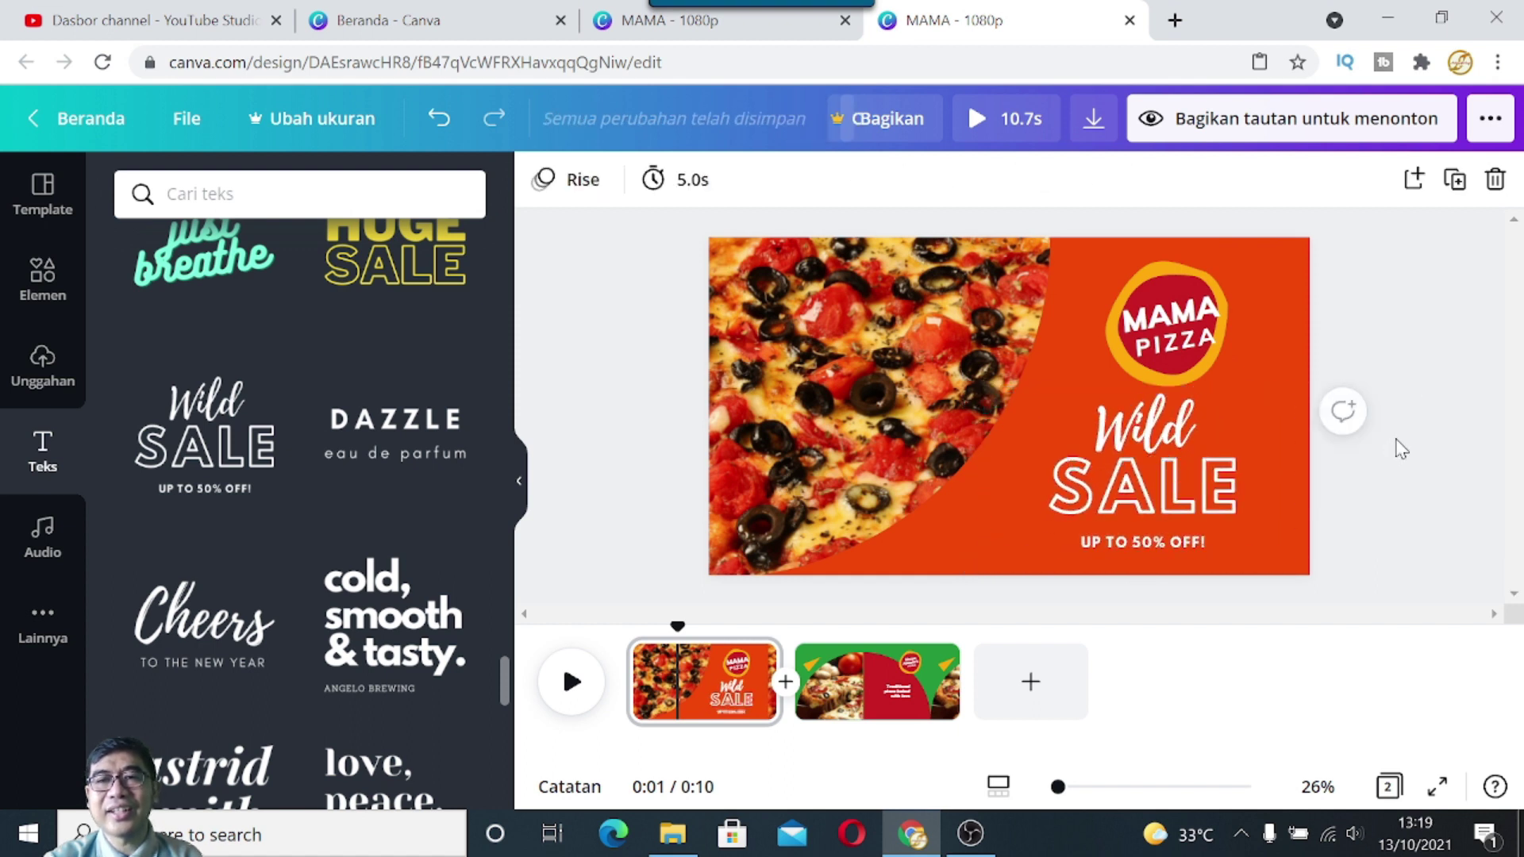
# Step: Replace the script word "Wild" with "Special", as worded in the other MAMA design
pyautogui.click(664, 22)
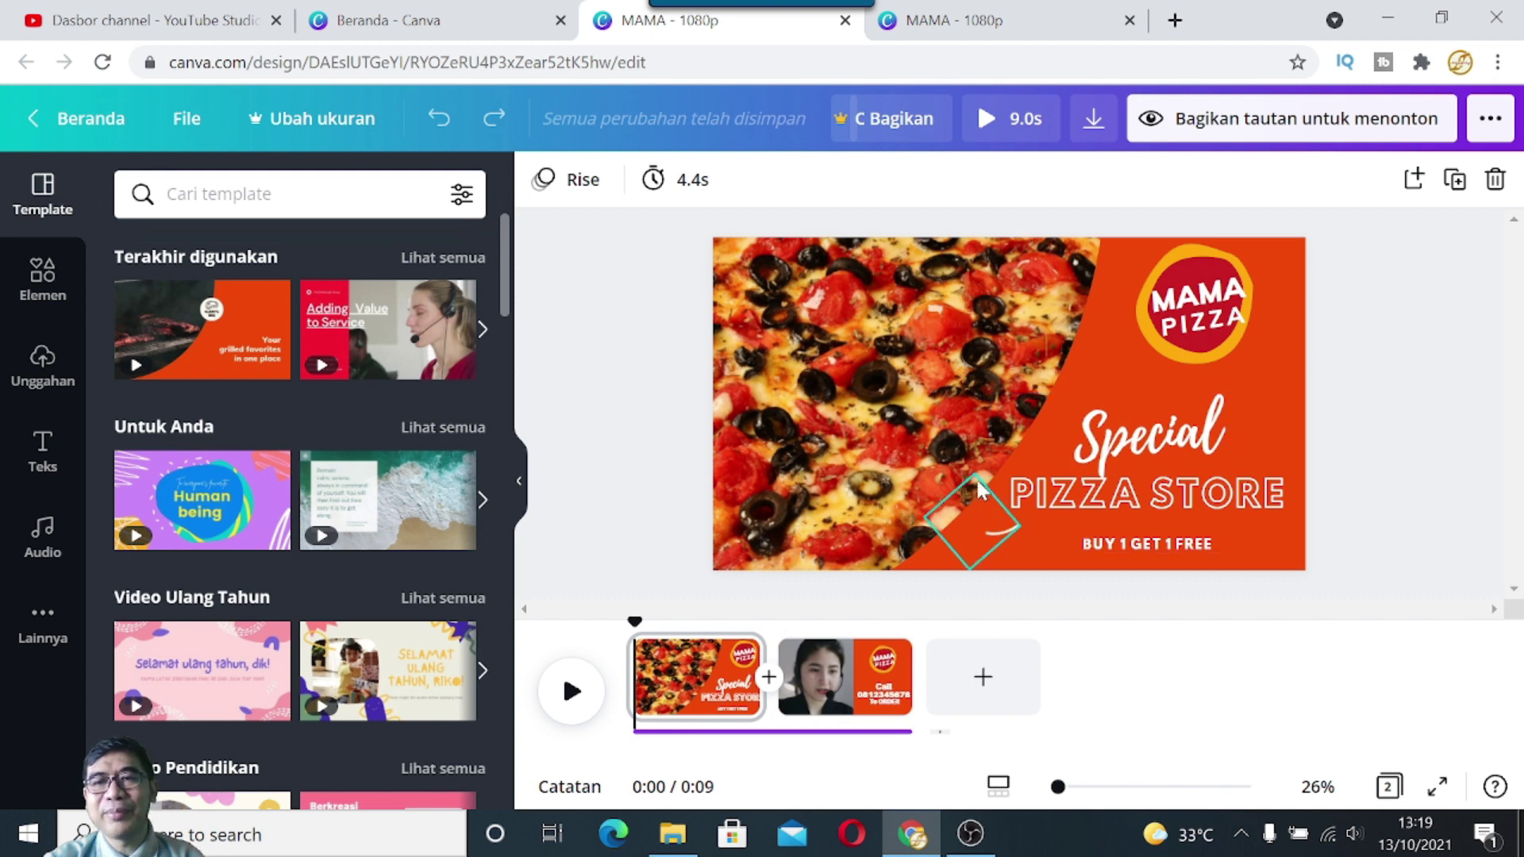
pyautogui.click(936, 28)
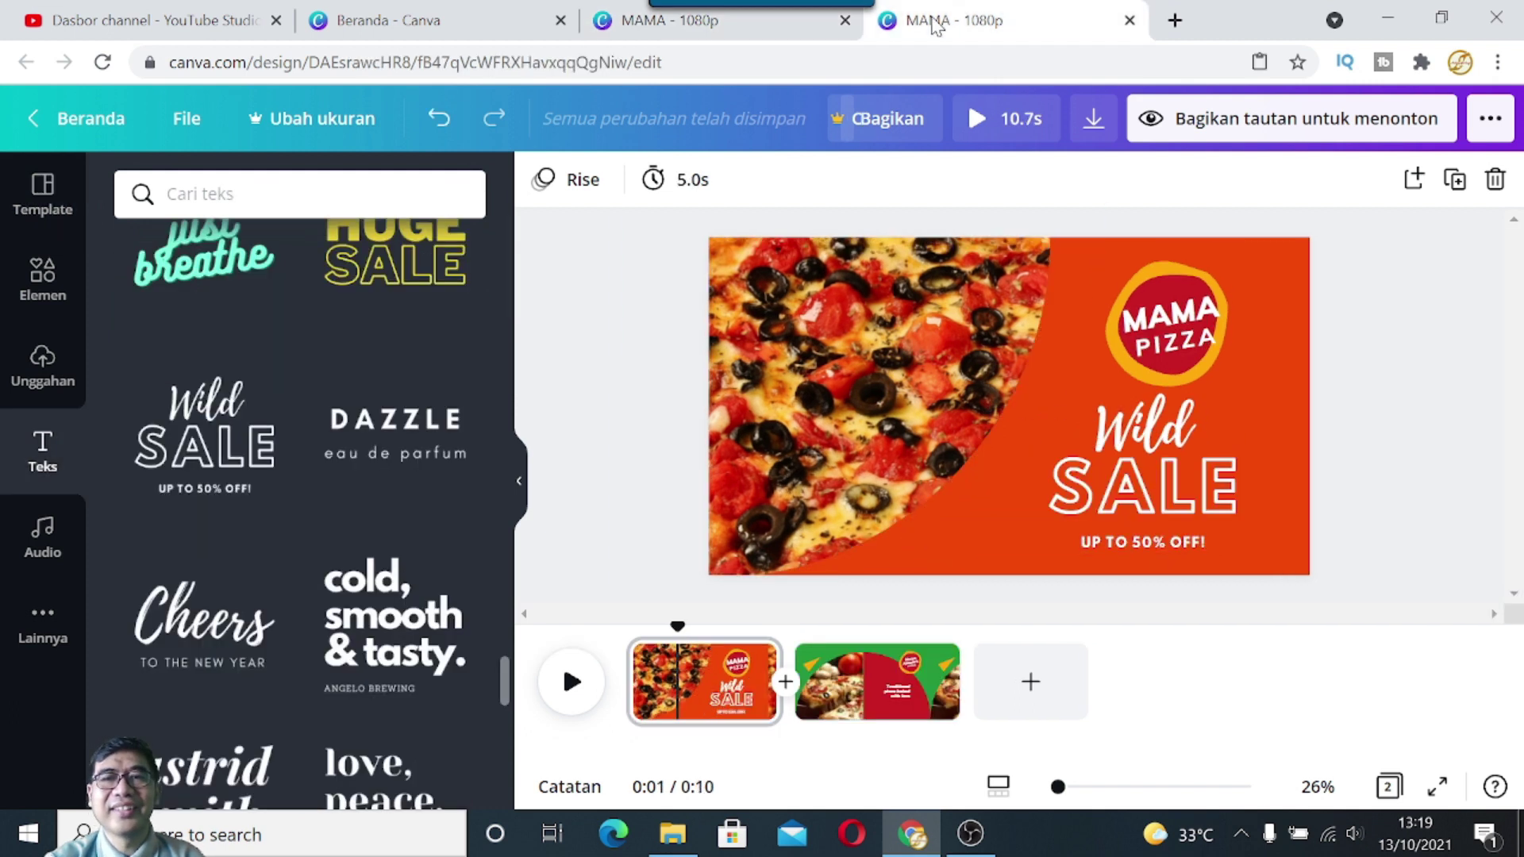
pyautogui.click(1151, 442)
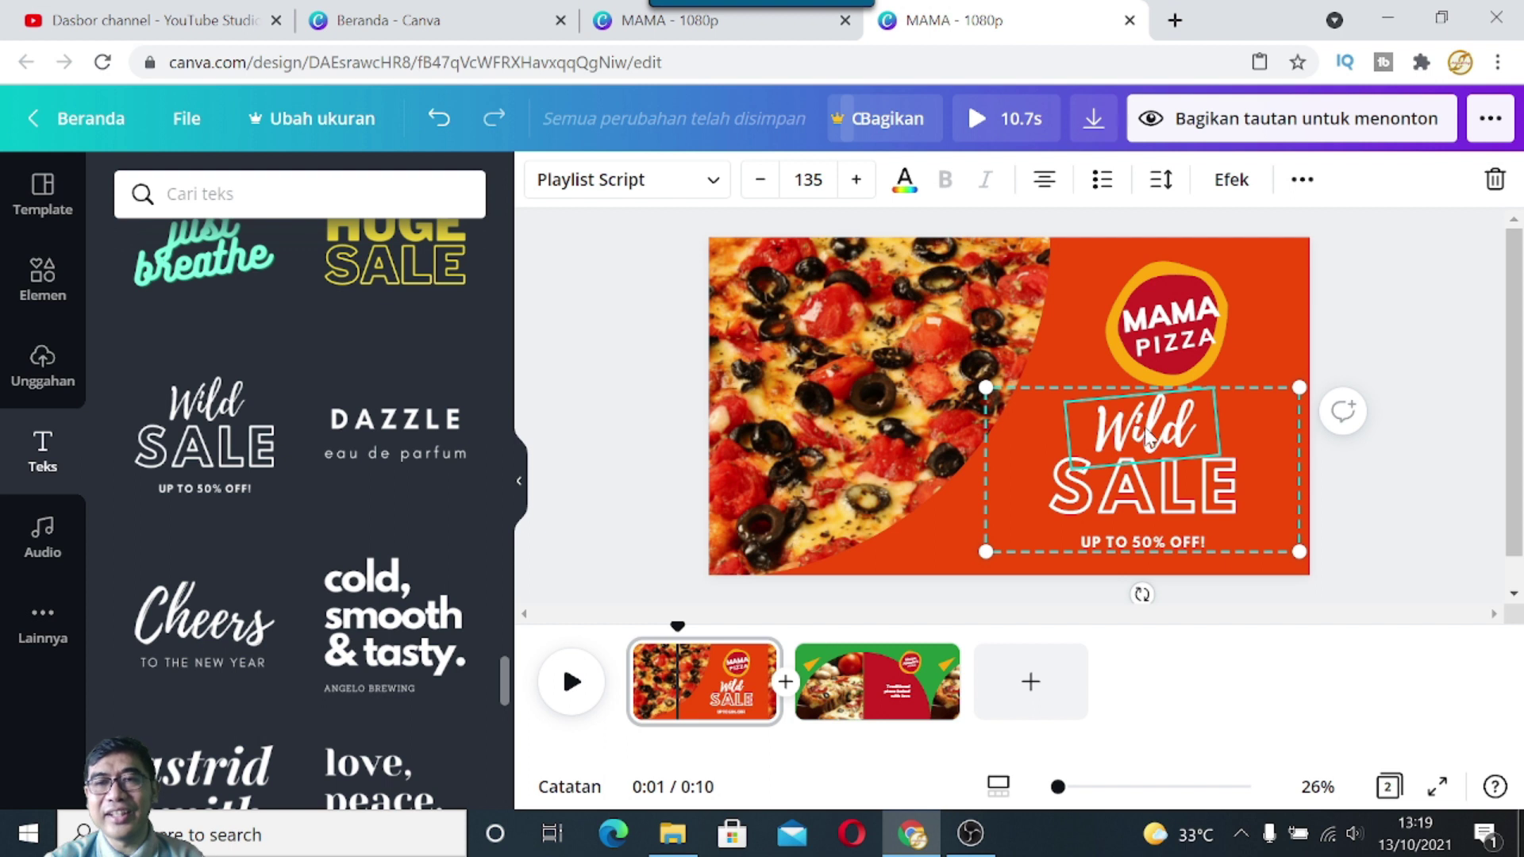
pyautogui.doubleClick(1147, 433)
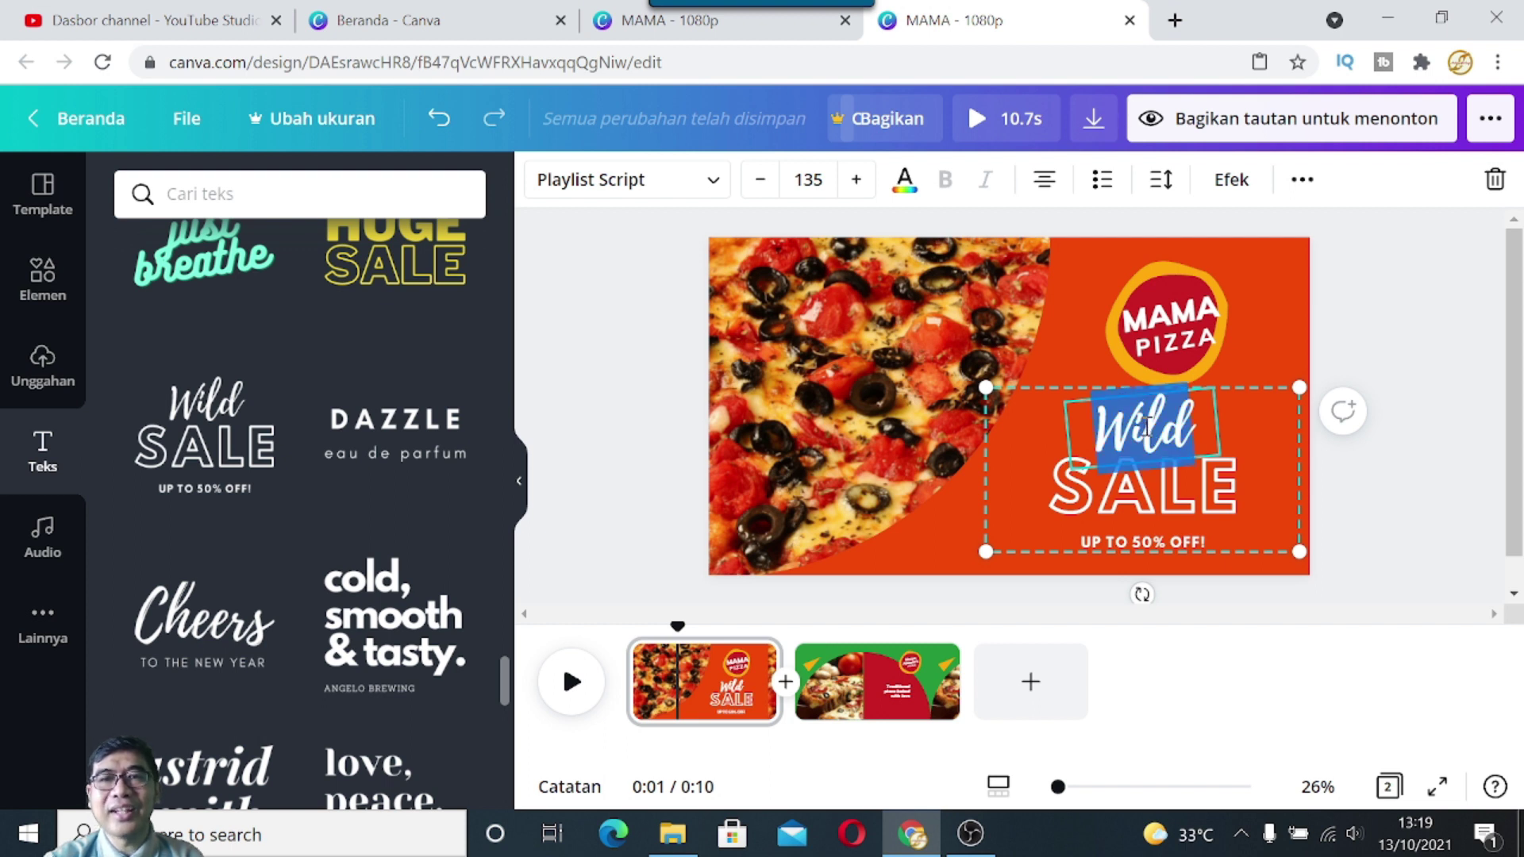
pyautogui.write('Spe')
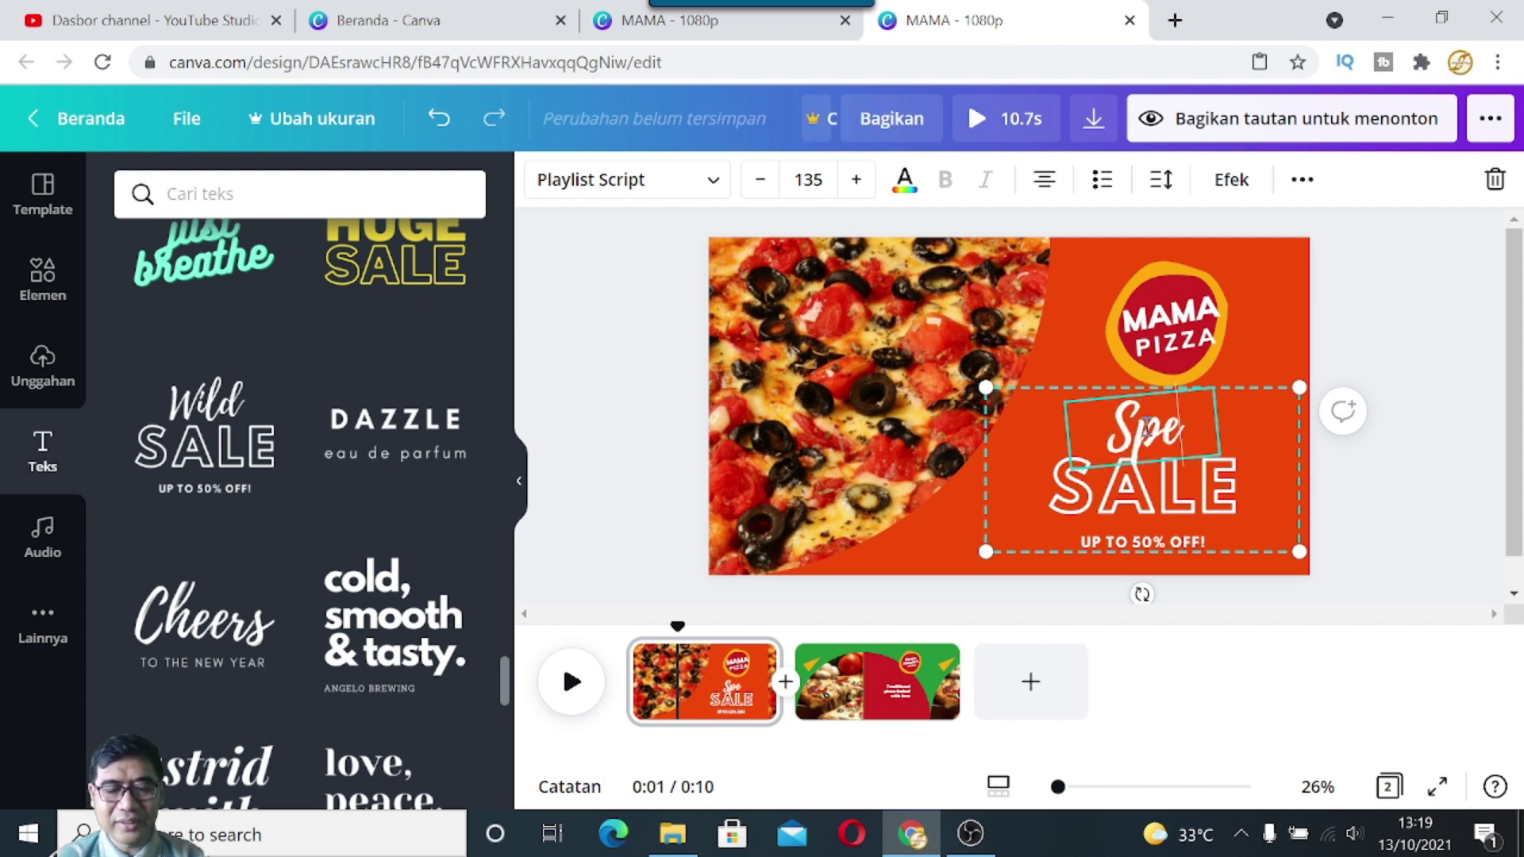
pyautogui.write('cial')
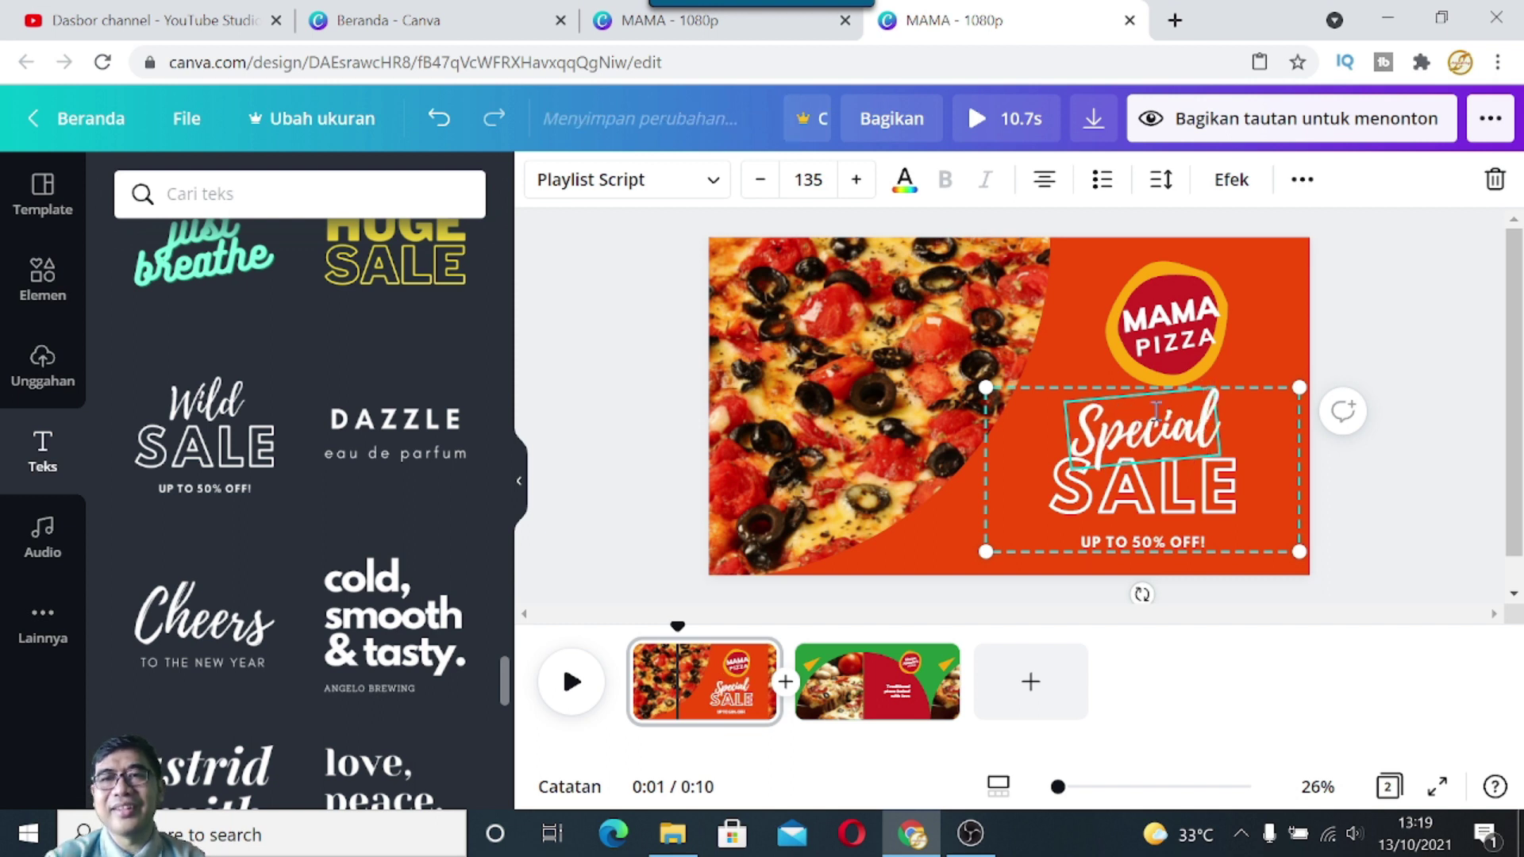
# Step: Replace the outlined word "SALE" with "PIZZA STORE"
pyautogui.click(1166, 508)
pyautogui.doubleClick(1165, 502)
pyautogui.write('PI')
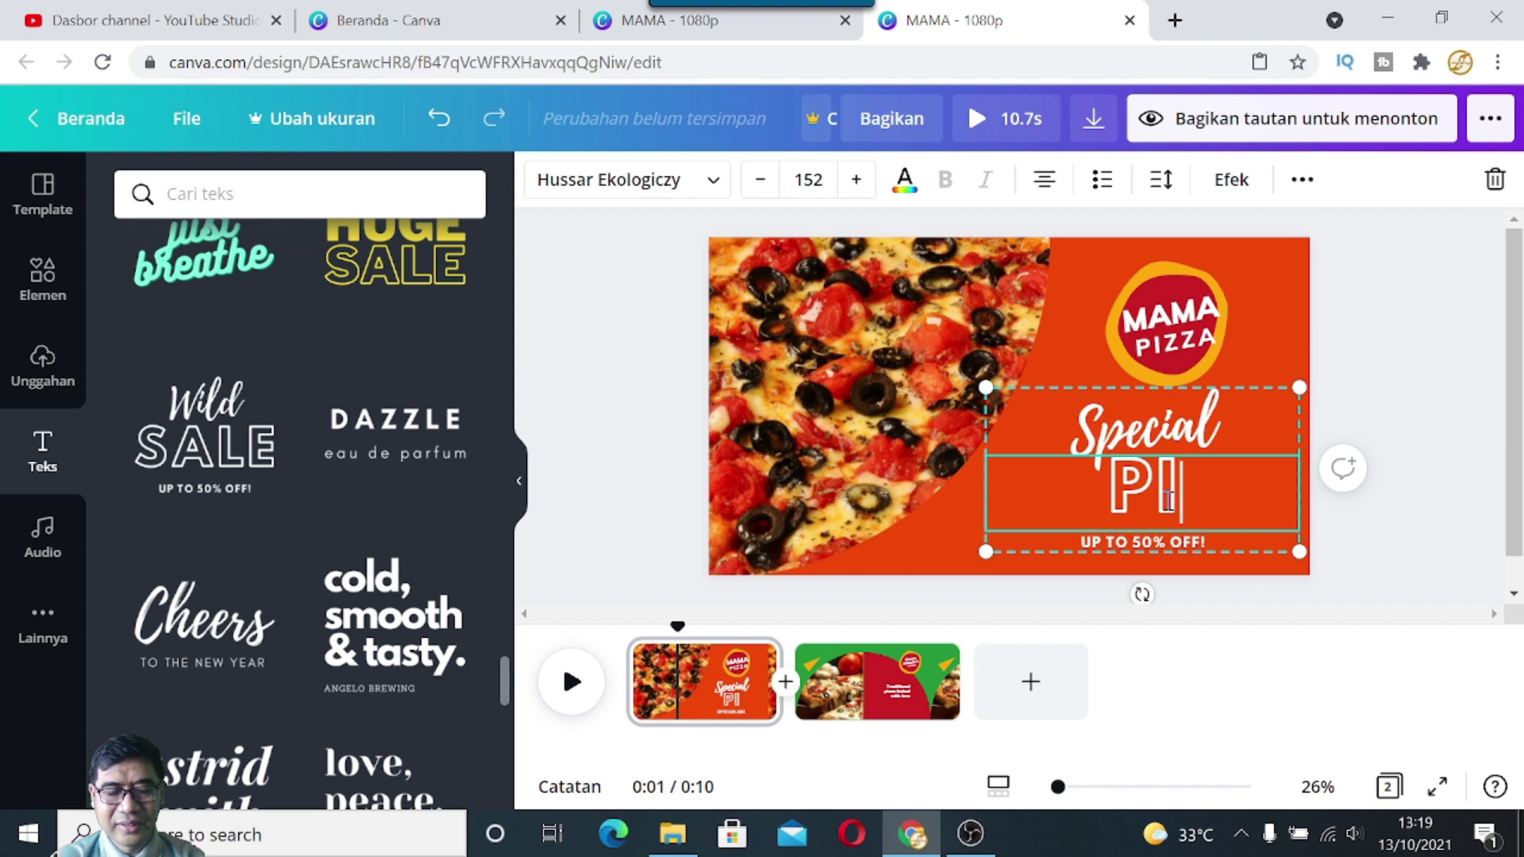
pyautogui.write('ZZA STORE')
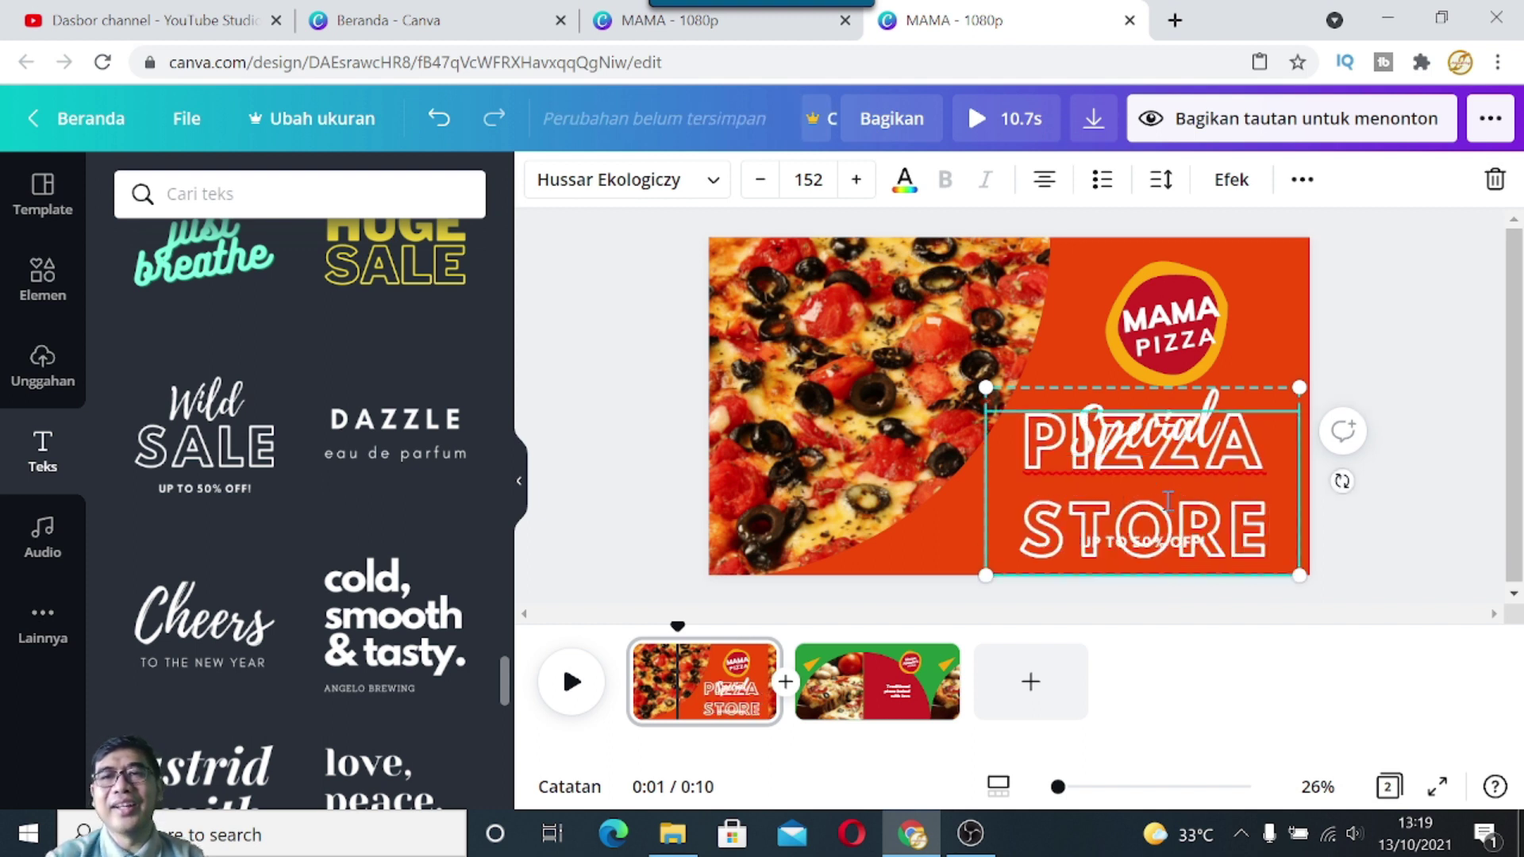
# Step: Reduce the font size of "PIZZA STORE" to 90,8 so that it fits on one line
pyautogui.moveTo(1024, 449); pyautogui.dragTo(1236, 520)
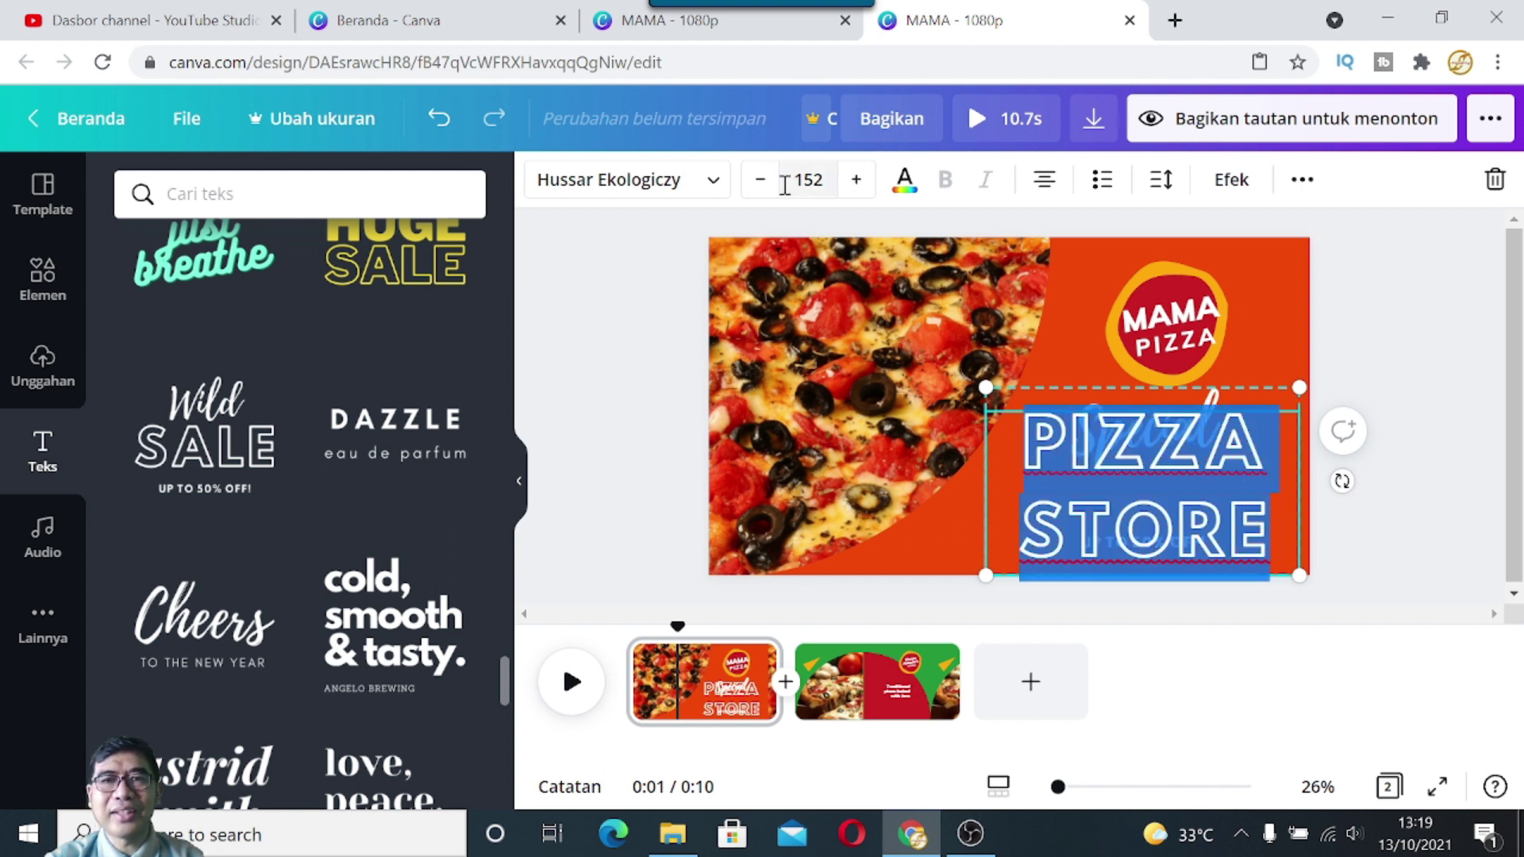
pyautogui.click(759, 188)
pyautogui.click(759, 188)
pyautogui.click(759, 189)
pyautogui.click(759, 189)
pyautogui.click(759, 189)
pyautogui.click(759, 189)
pyautogui.click(759, 189)
pyautogui.click(759, 189)
pyautogui.click(759, 189)
pyautogui.click(759, 189)
pyautogui.click(759, 189)
pyautogui.tripleClick(758, 189)
pyautogui.tripleClick(759, 189)
pyautogui.tripleClick(759, 189)
pyautogui.tripleClick(759, 188)
pyautogui.doubleClick(760, 191)
pyautogui.click(760, 190)
pyautogui.tripleClick(760, 191)
pyautogui.doubleClick(760, 190)
pyautogui.click(760, 189)
pyautogui.click(760, 189)
pyautogui.click(760, 189)
pyautogui.click(760, 189)
pyautogui.click(761, 187)
pyautogui.click(761, 187)
pyautogui.click(761, 188)
pyautogui.click(761, 187)
pyautogui.click(760, 186)
pyautogui.click(760, 186)
pyautogui.click(761, 185)
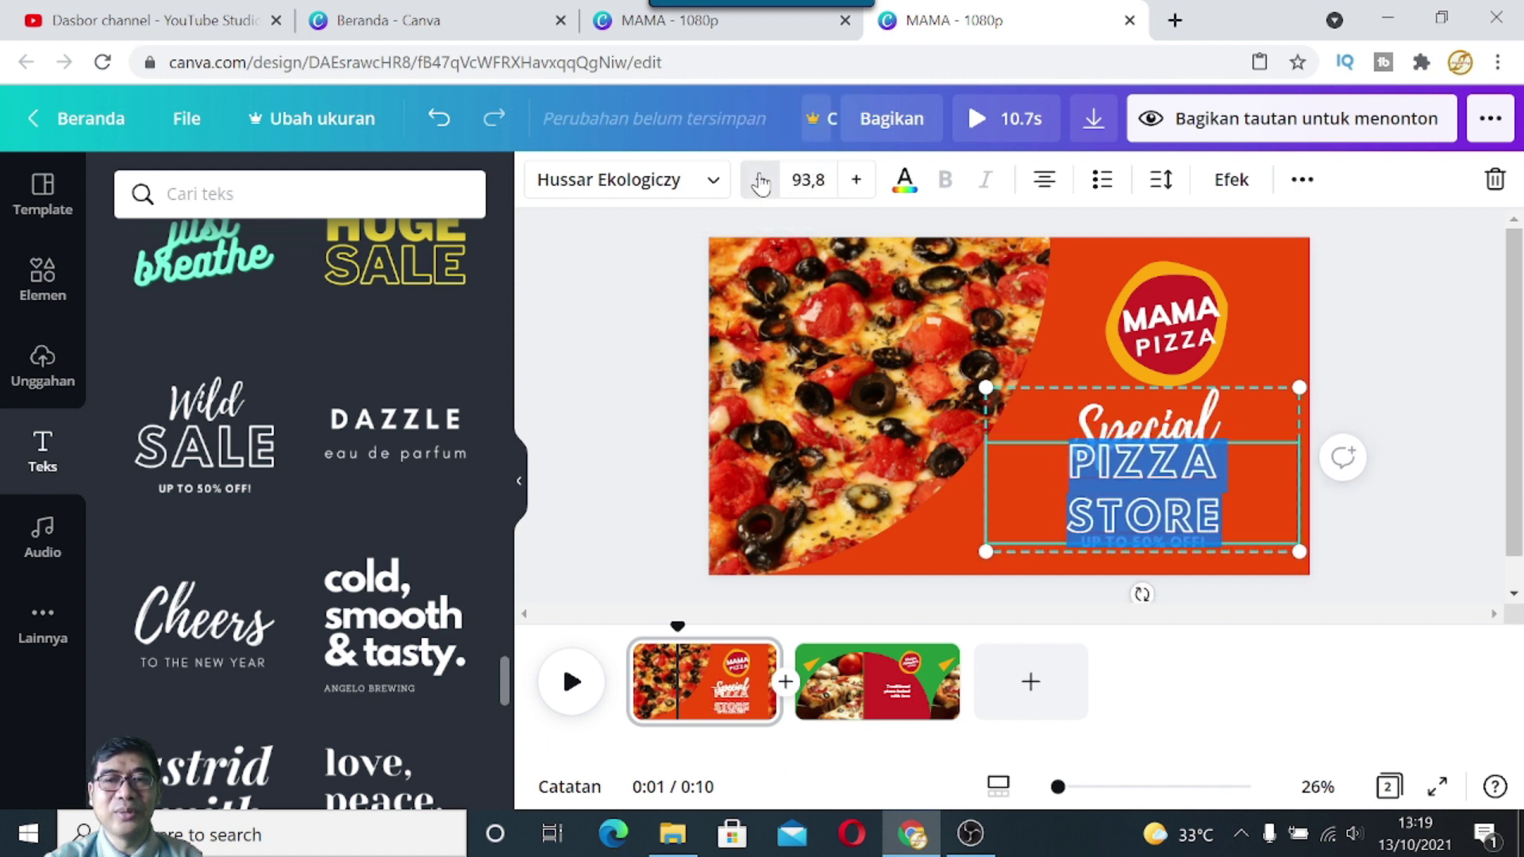
pyautogui.click(759, 184)
pyautogui.click(760, 184)
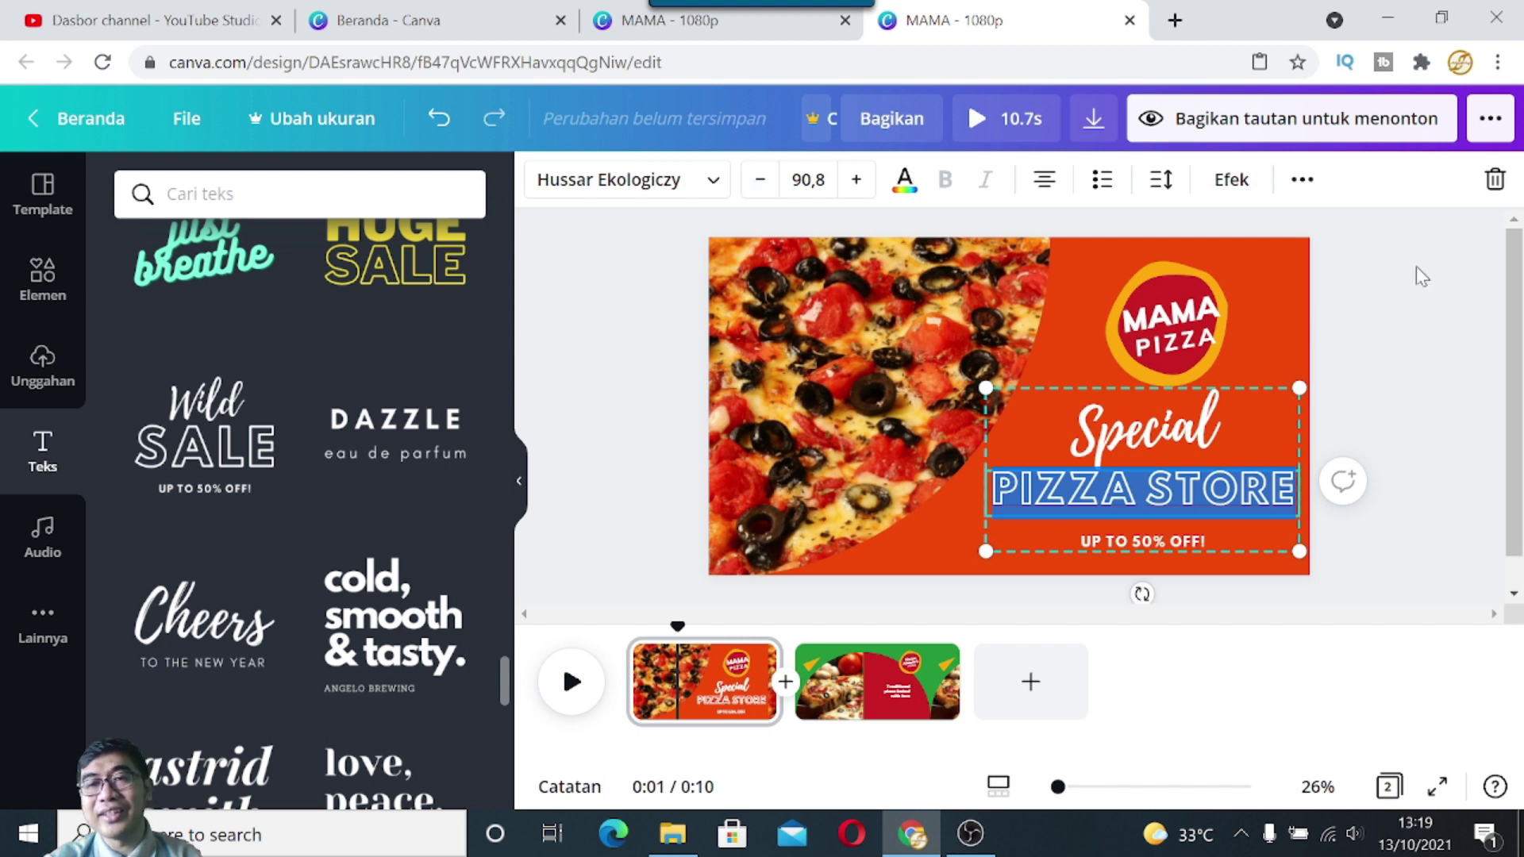
pyautogui.click(1421, 360)
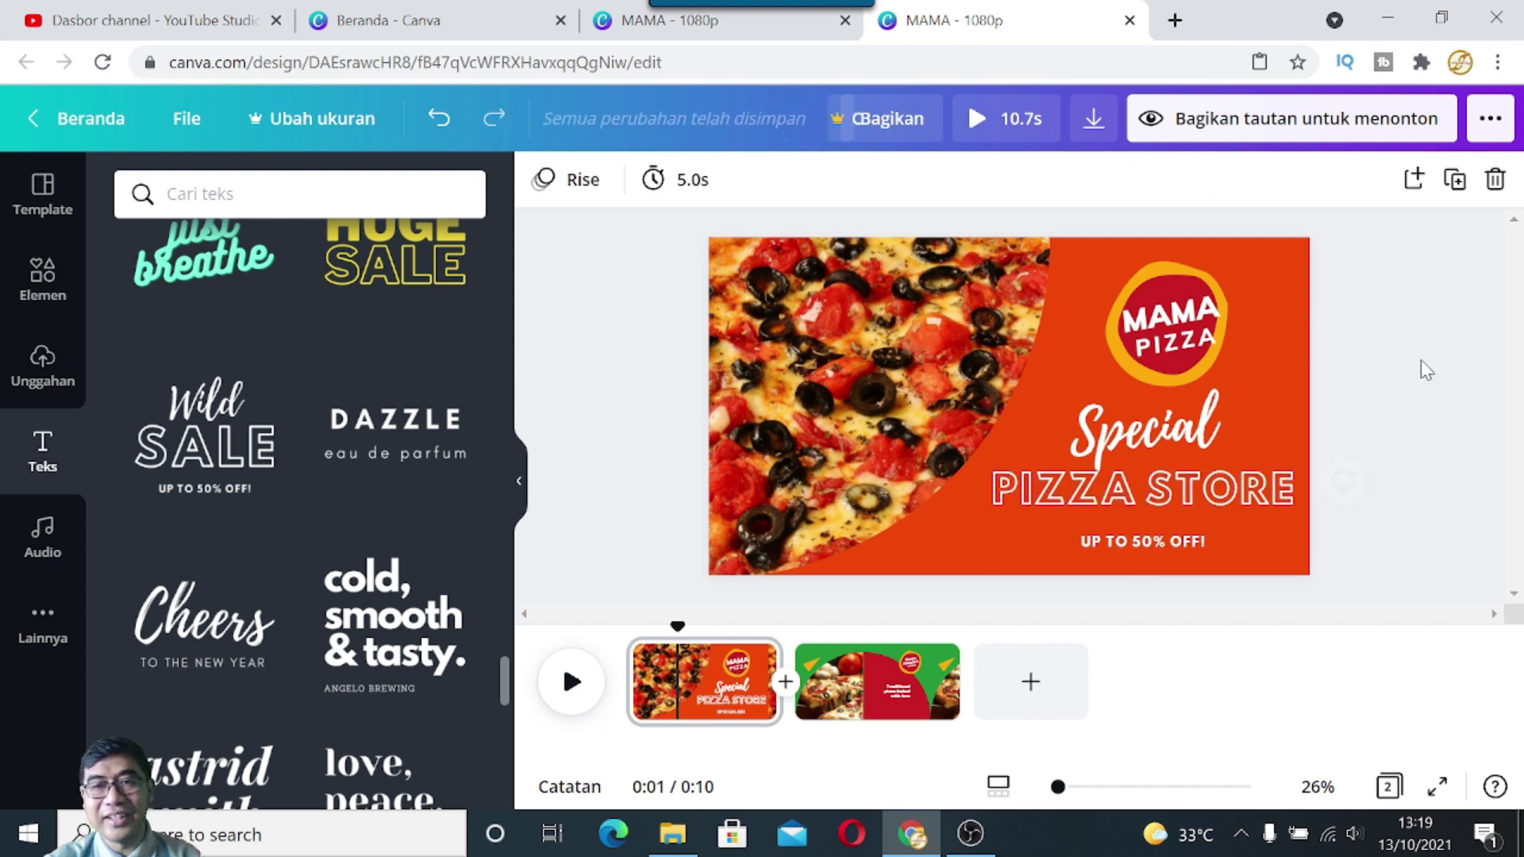
# Step: Replace the small line "UP TO 50% OFF!" with "BUY 1 GET 1 FREE", as worded in the other MAMA design
pyautogui.click(1141, 540)
pyautogui.click(744, 27)
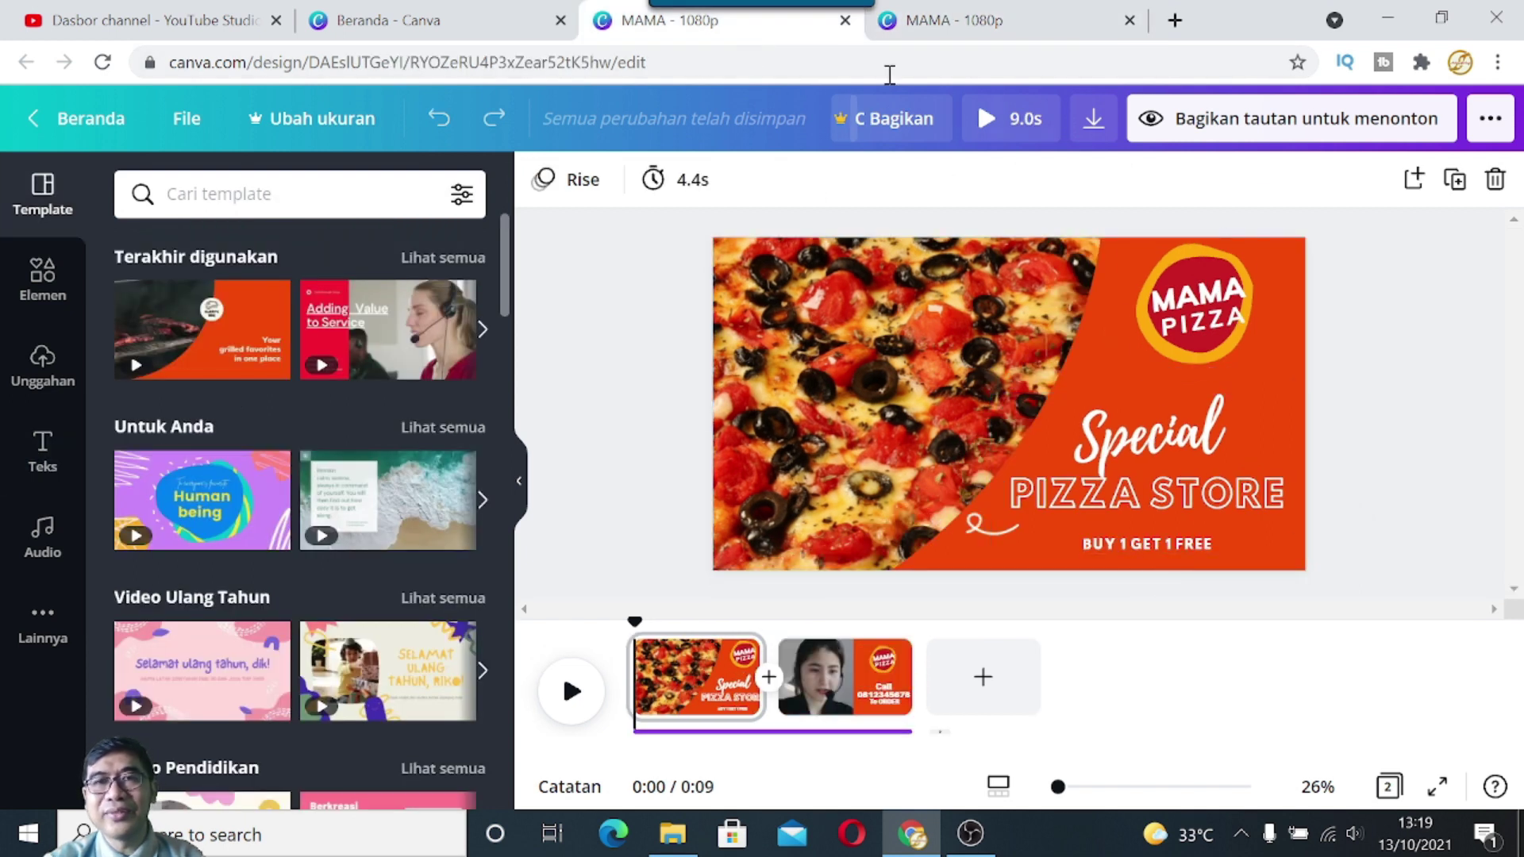
pyautogui.click(945, 22)
pyautogui.doubleClick(1127, 543)
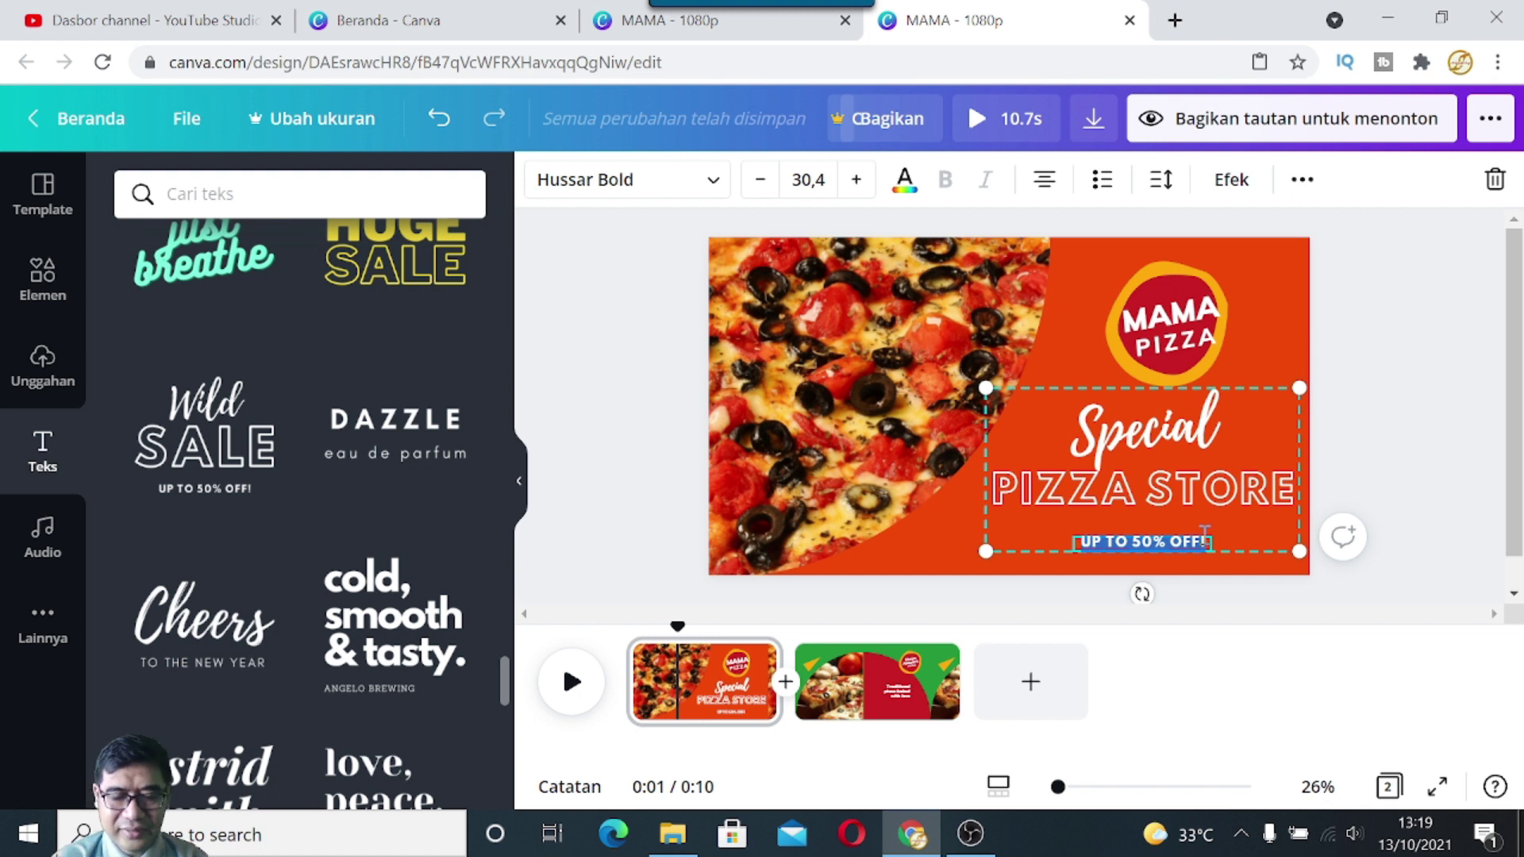
pyautogui.press('BackSpace')
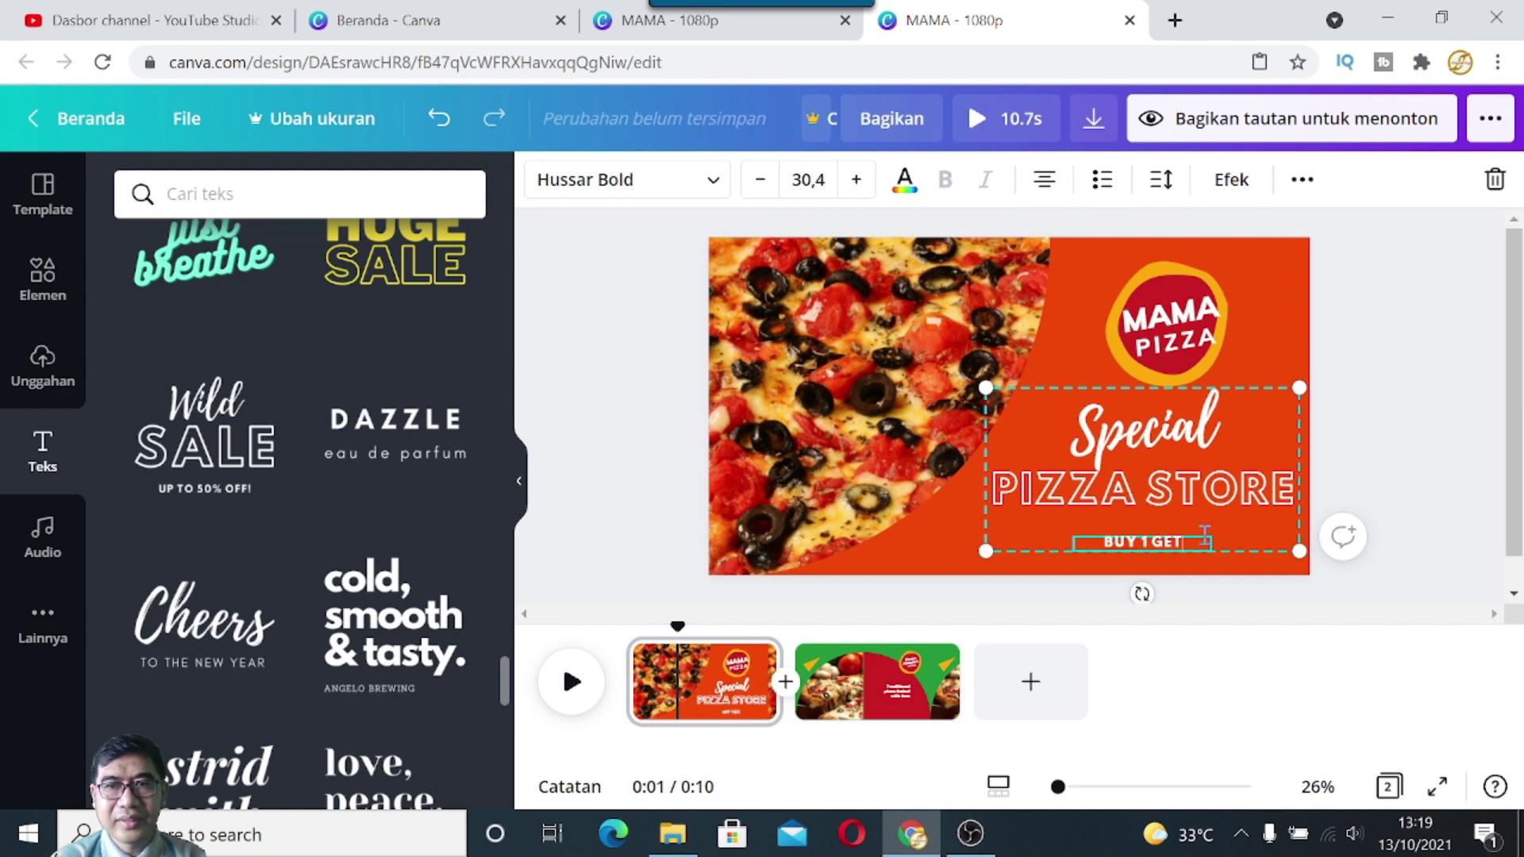
pyautogui.write('BUY 1 GET 1 FREE')
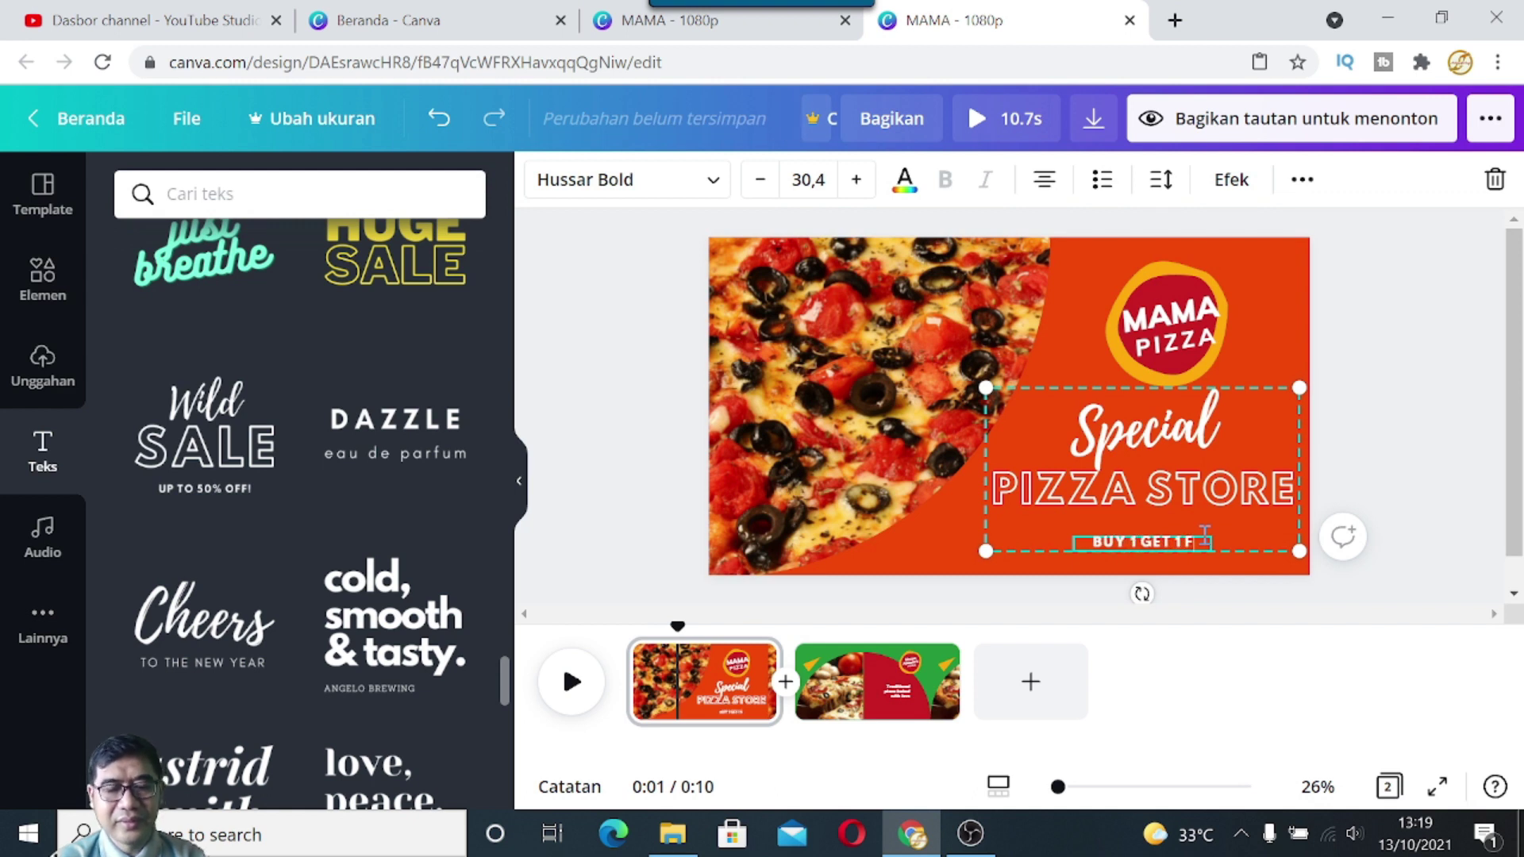
pyautogui.click(1391, 380)
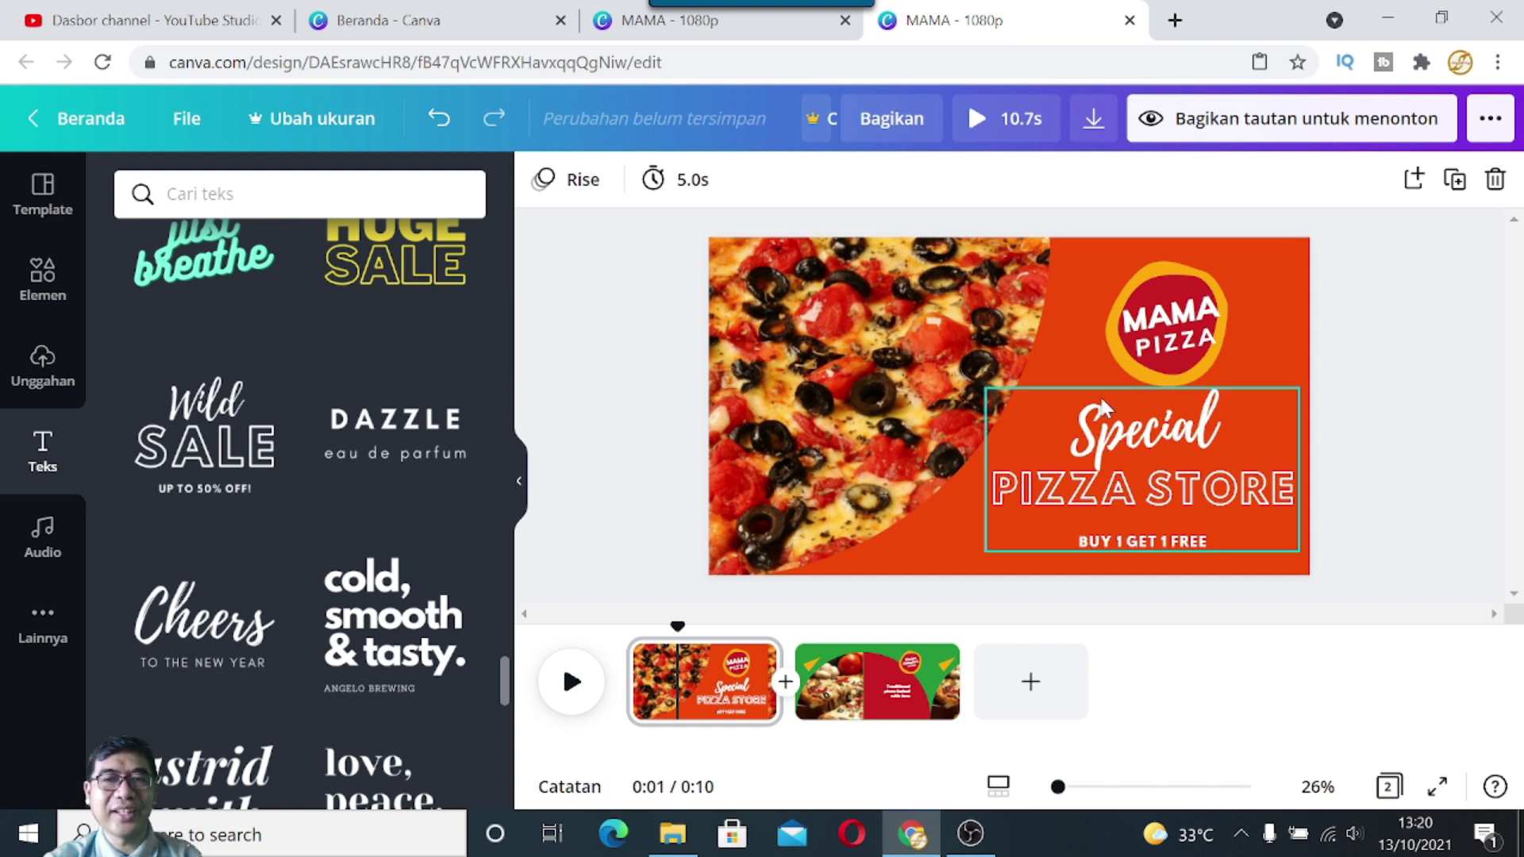
# Step: Move the MAMA PIZZA logo slightly up and to the left so it sits centred above the word "Special"
pyautogui.moveTo(1180, 302); pyautogui.dragTo(1146, 272)
pyautogui.click(1344, 265)
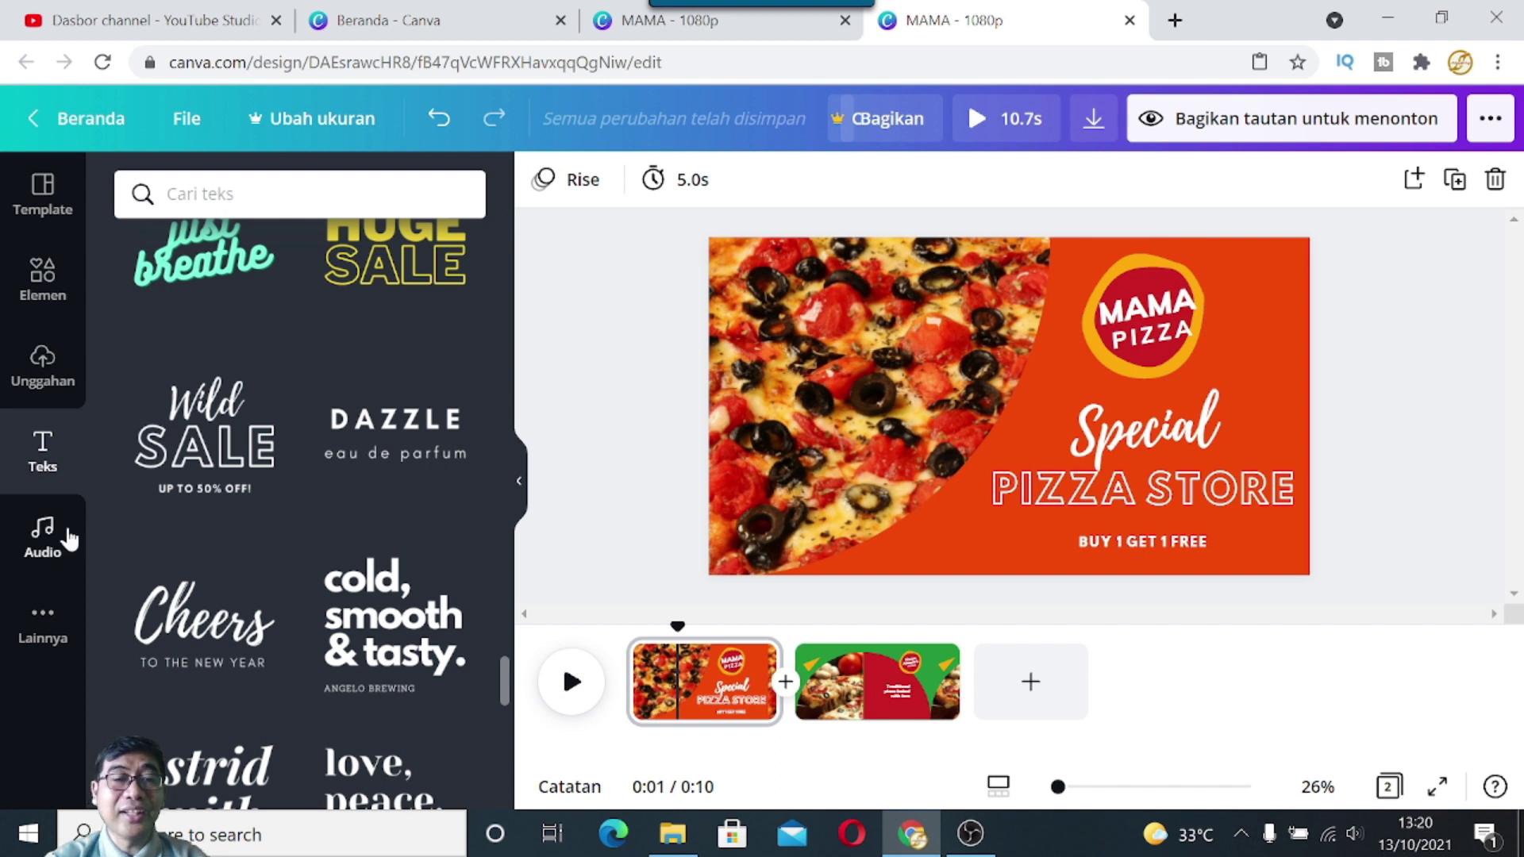
pyautogui.click(41, 364)
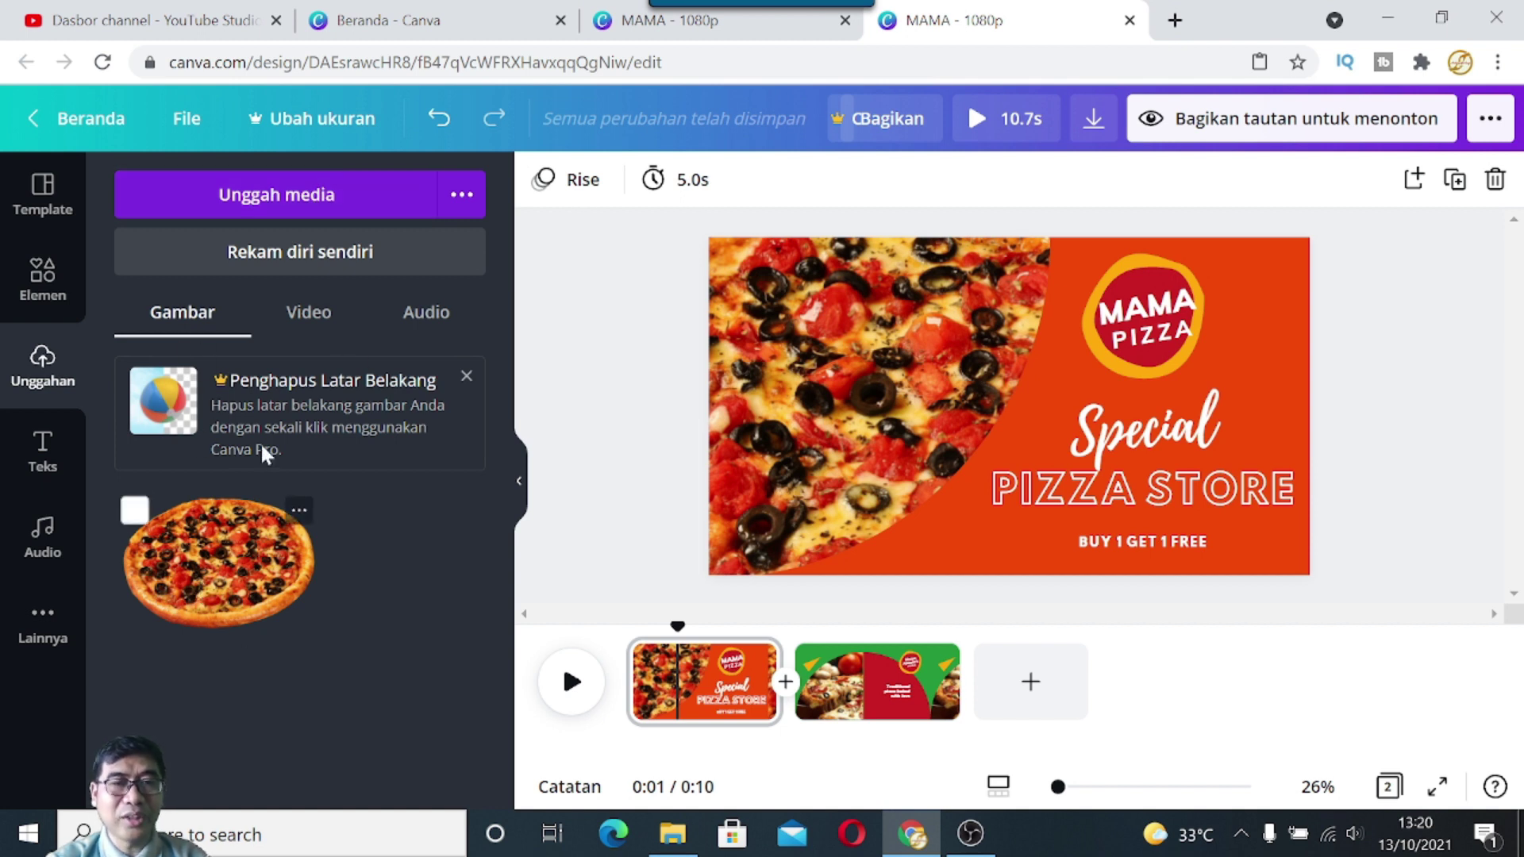
pyautogui.click(314, 324)
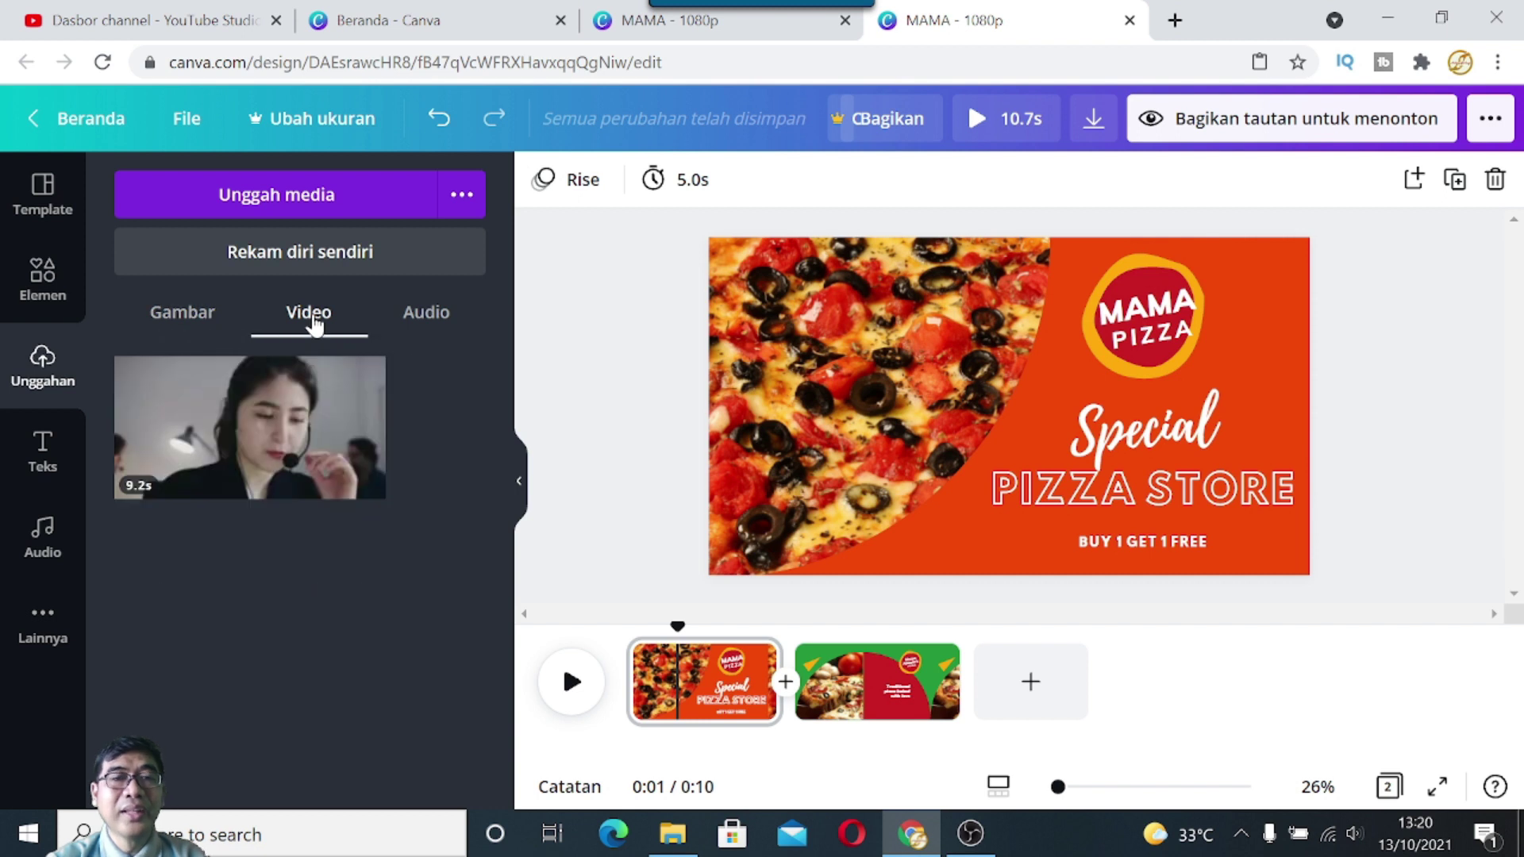
pyautogui.click(448, 326)
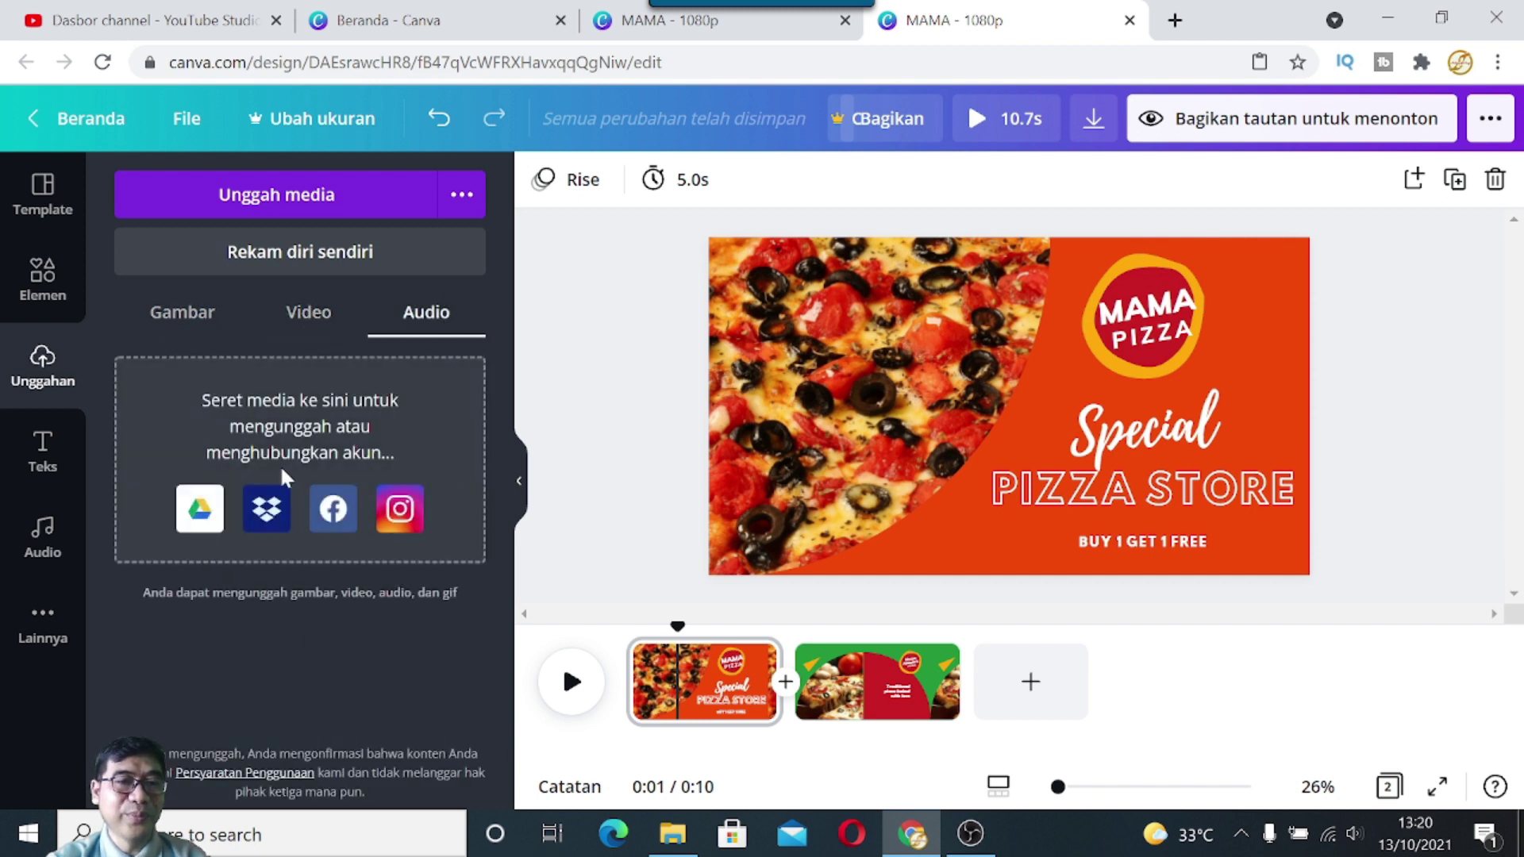
pyautogui.click(308, 343)
pyautogui.click(189, 326)
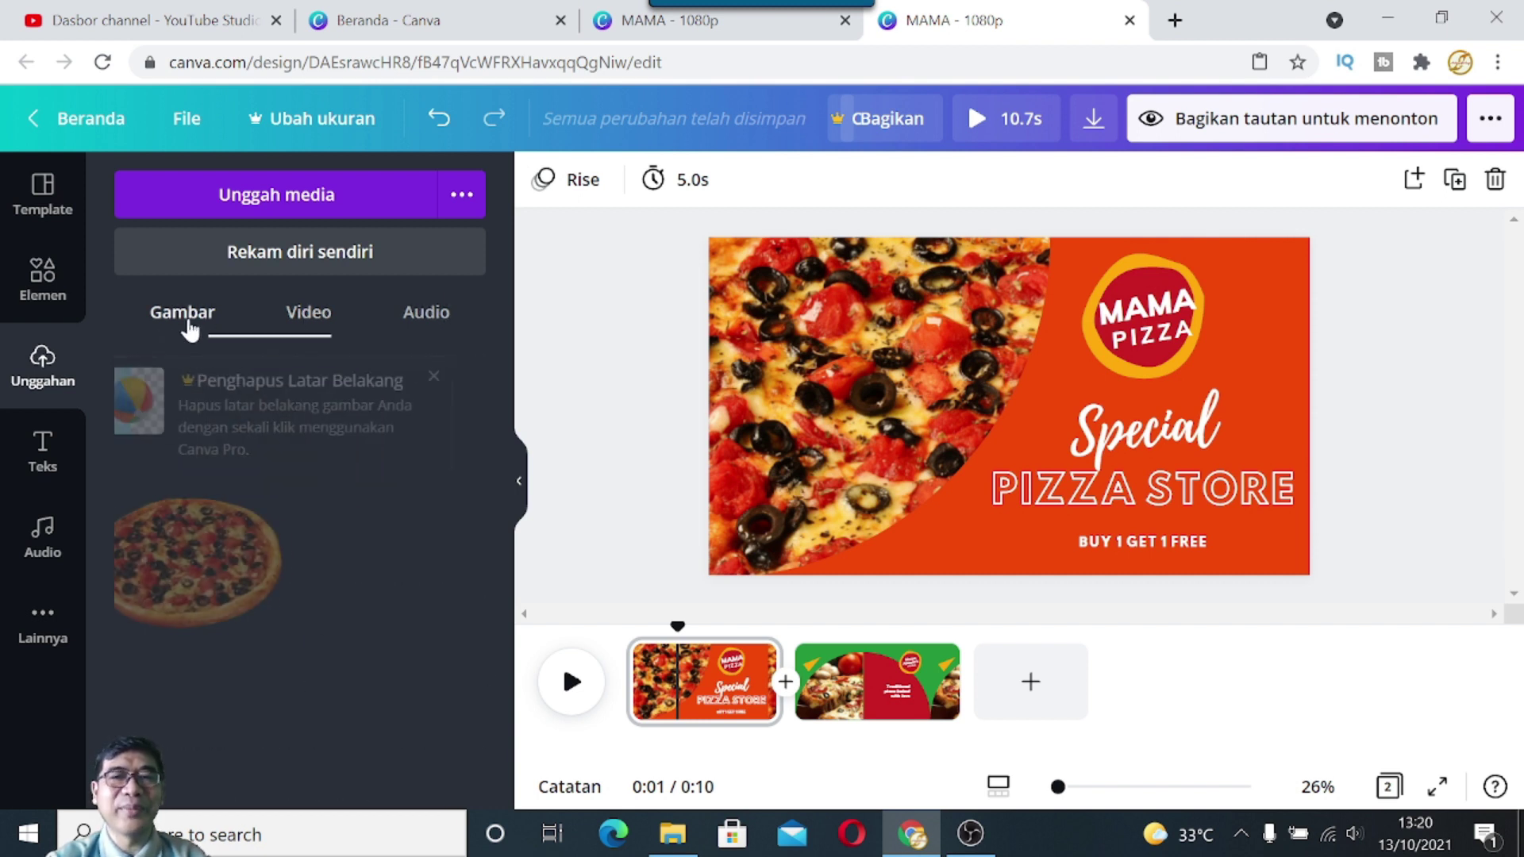
# Step: Move the "Special PIZZA STORE" text group slightly up and left, closer under the logo
pyautogui.click(1152, 493)
pyautogui.moveTo(1152, 494); pyautogui.dragTo(1150, 476)
pyautogui.click(1376, 470)
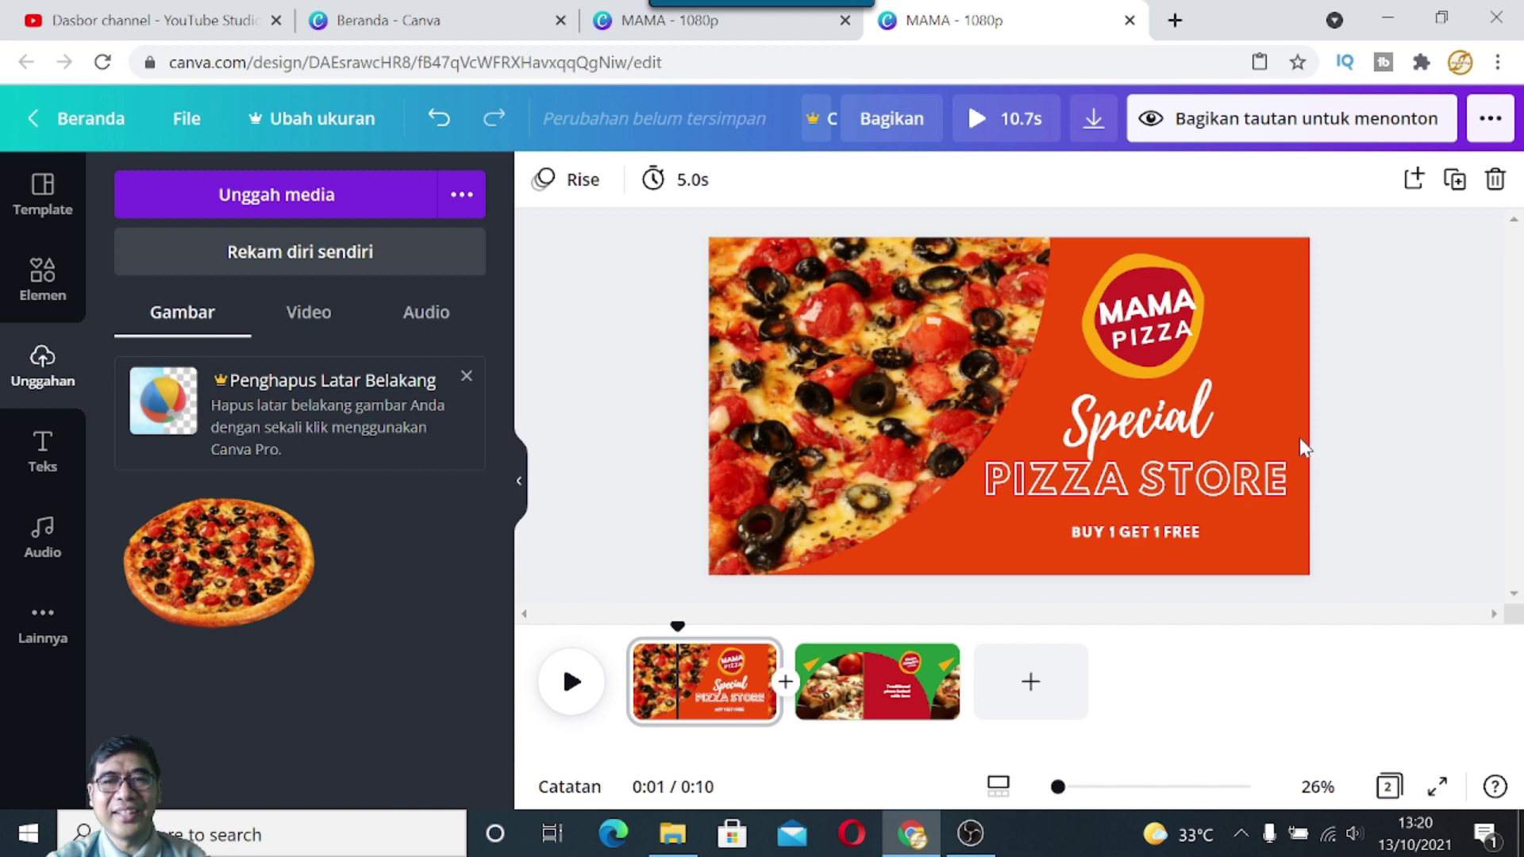
# Step: Check the curly arrow in the other MAMA design, and copy the matching white arrow from the green second page
pyautogui.click(665, 61)
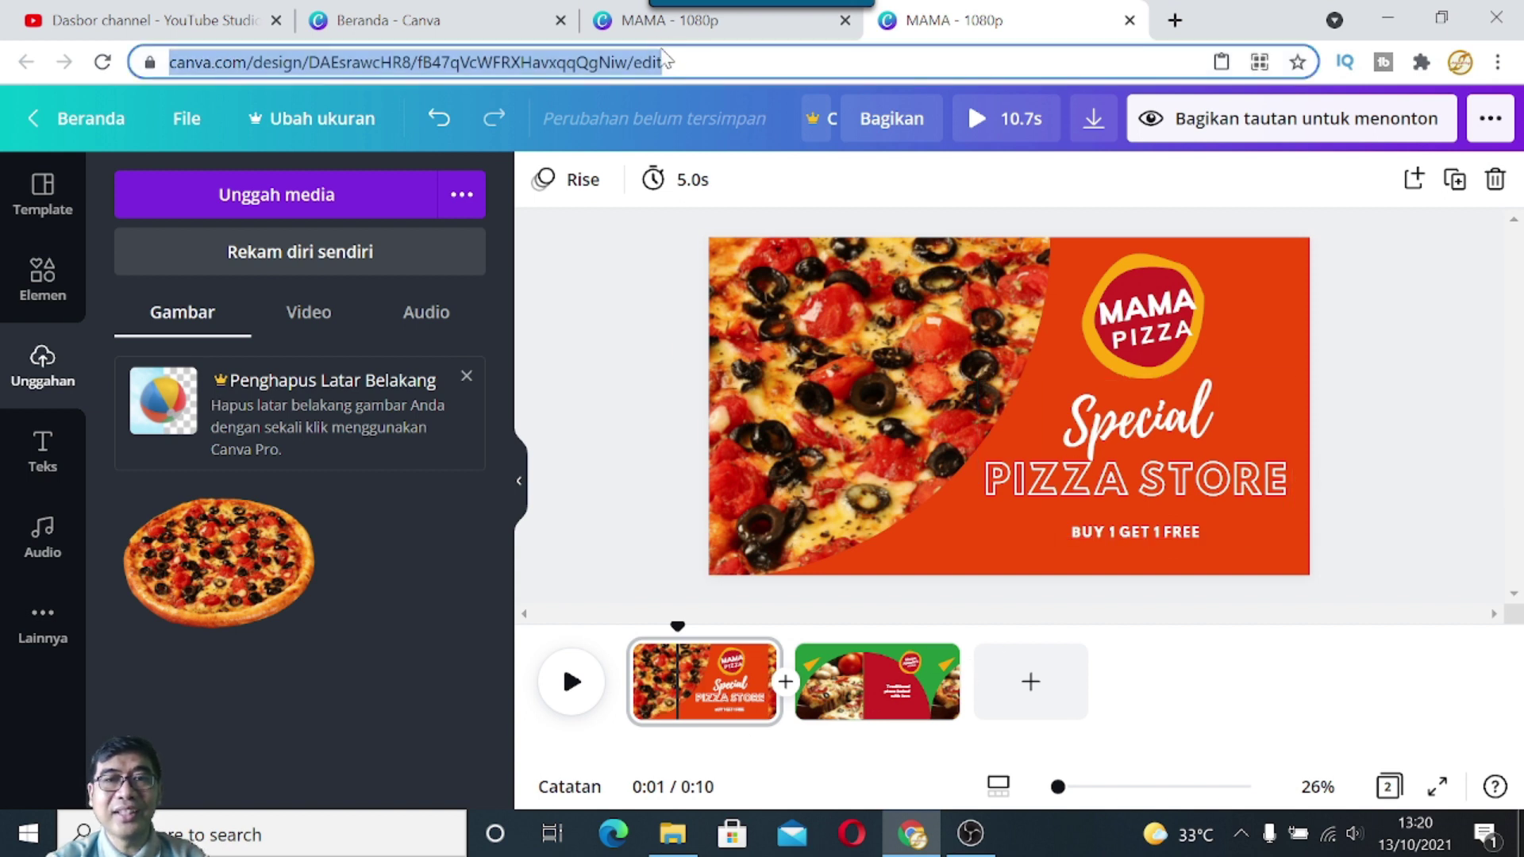
pyautogui.click(667, 22)
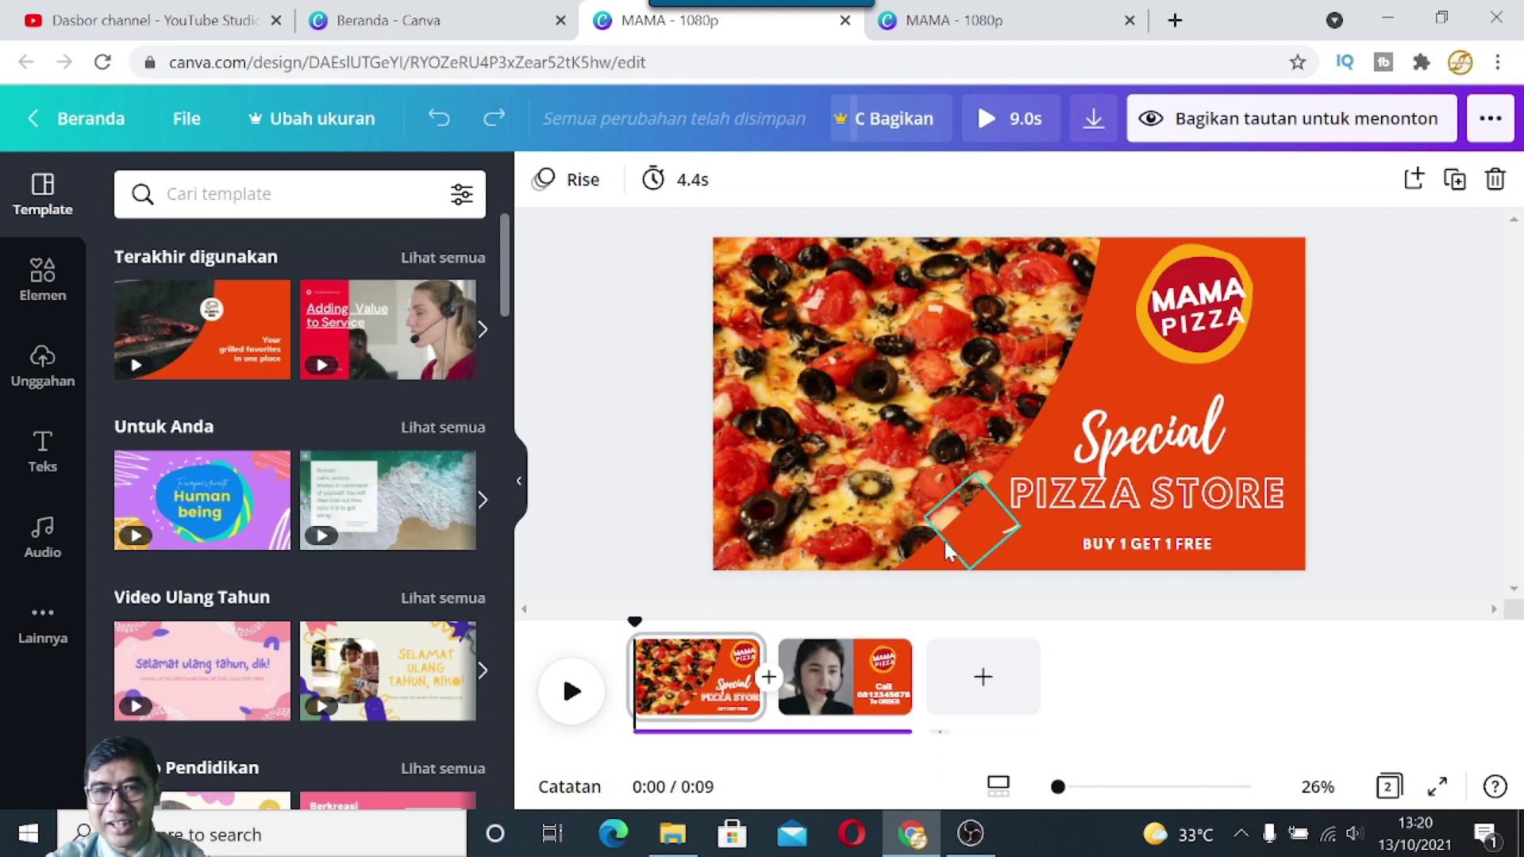
pyautogui.click(945, 23)
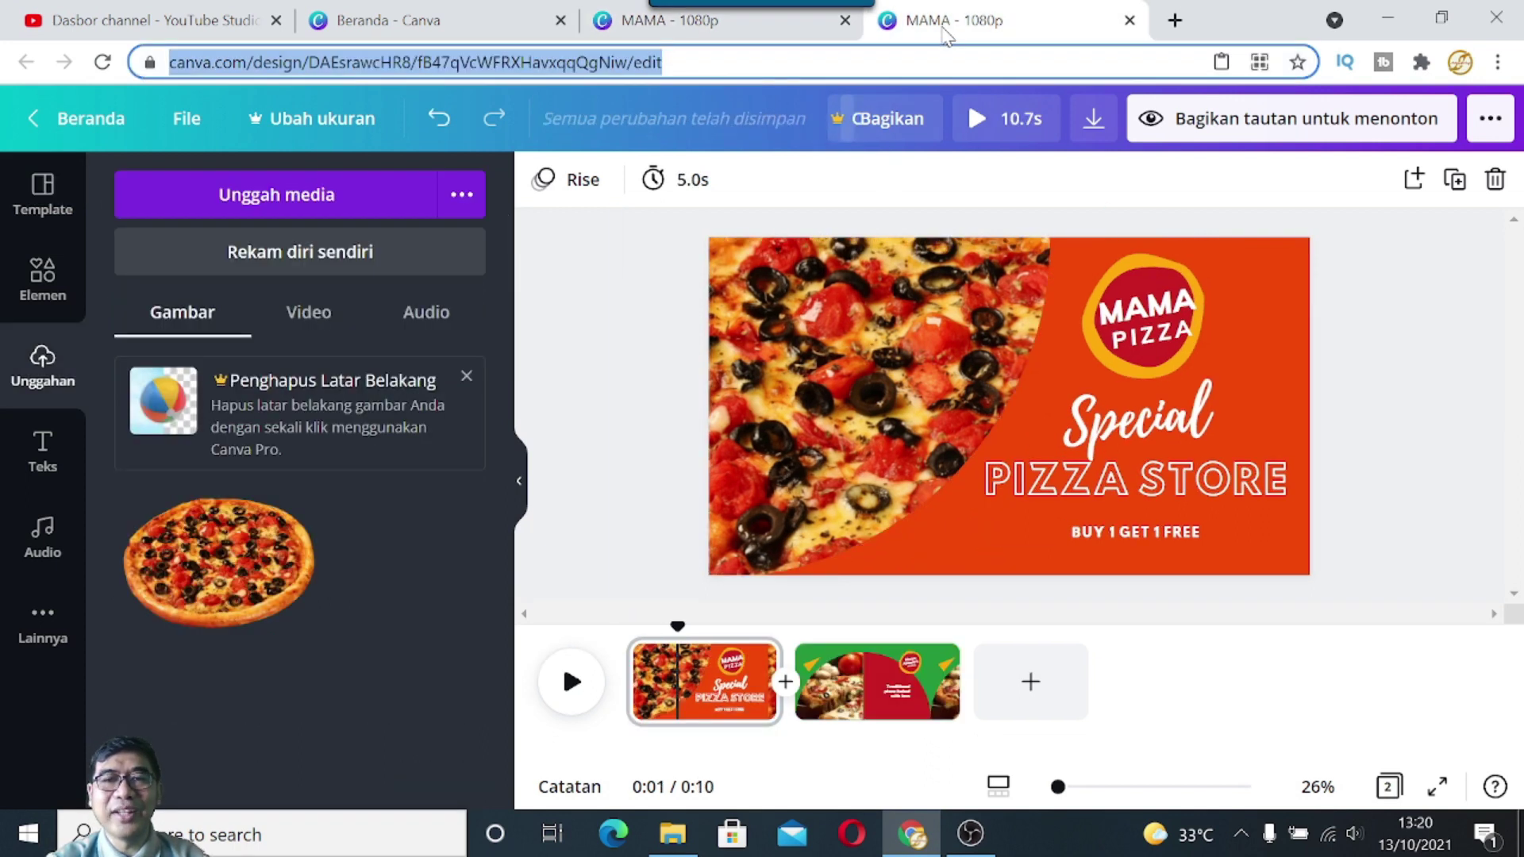
pyautogui.click(885, 681)
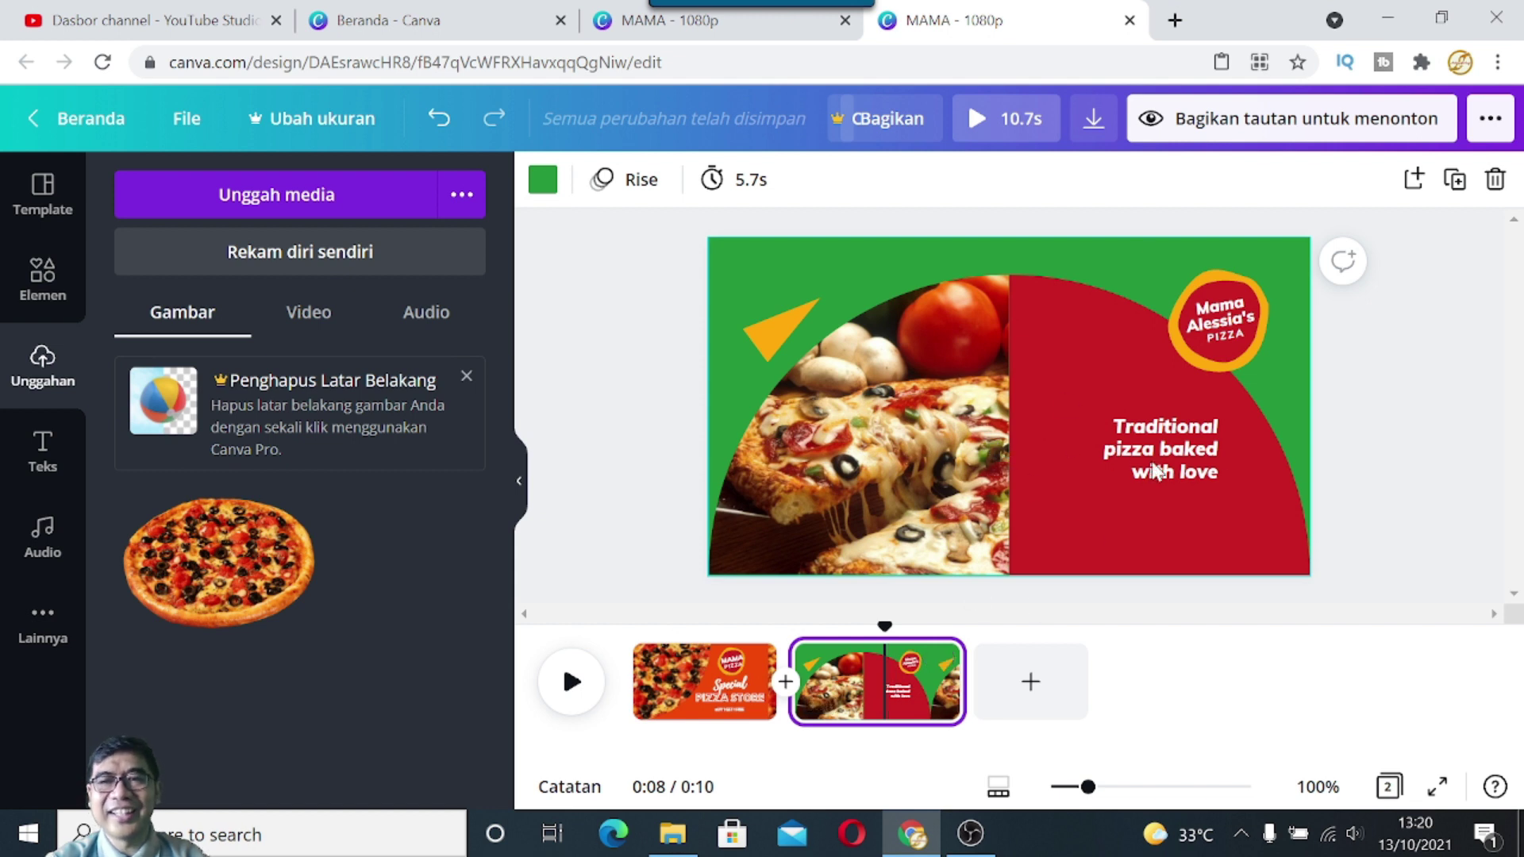
pyautogui.click(1022, 452)
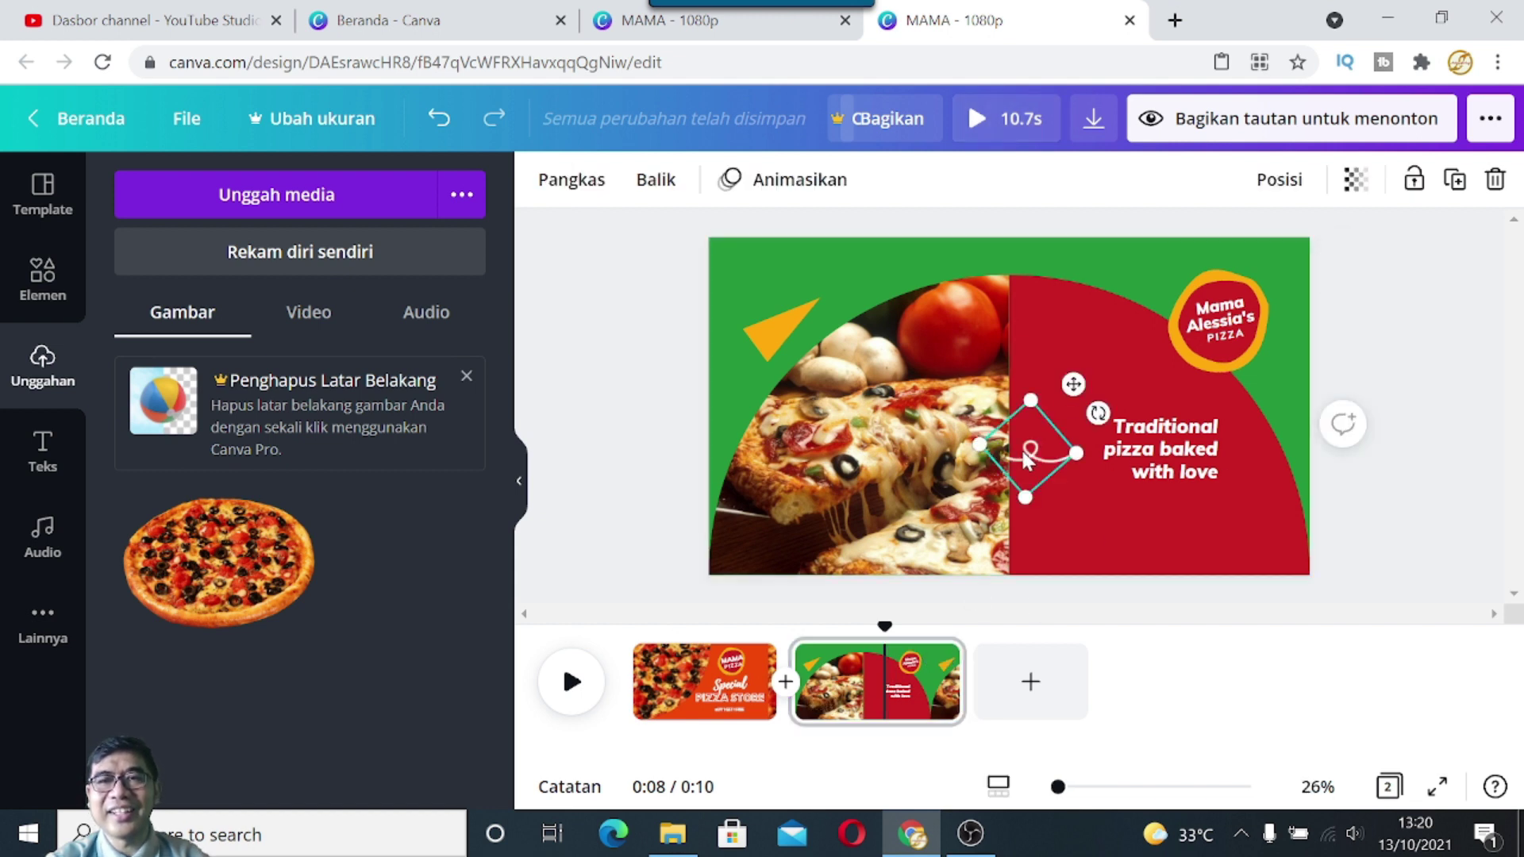
pyautogui.rightClick(1024, 493)
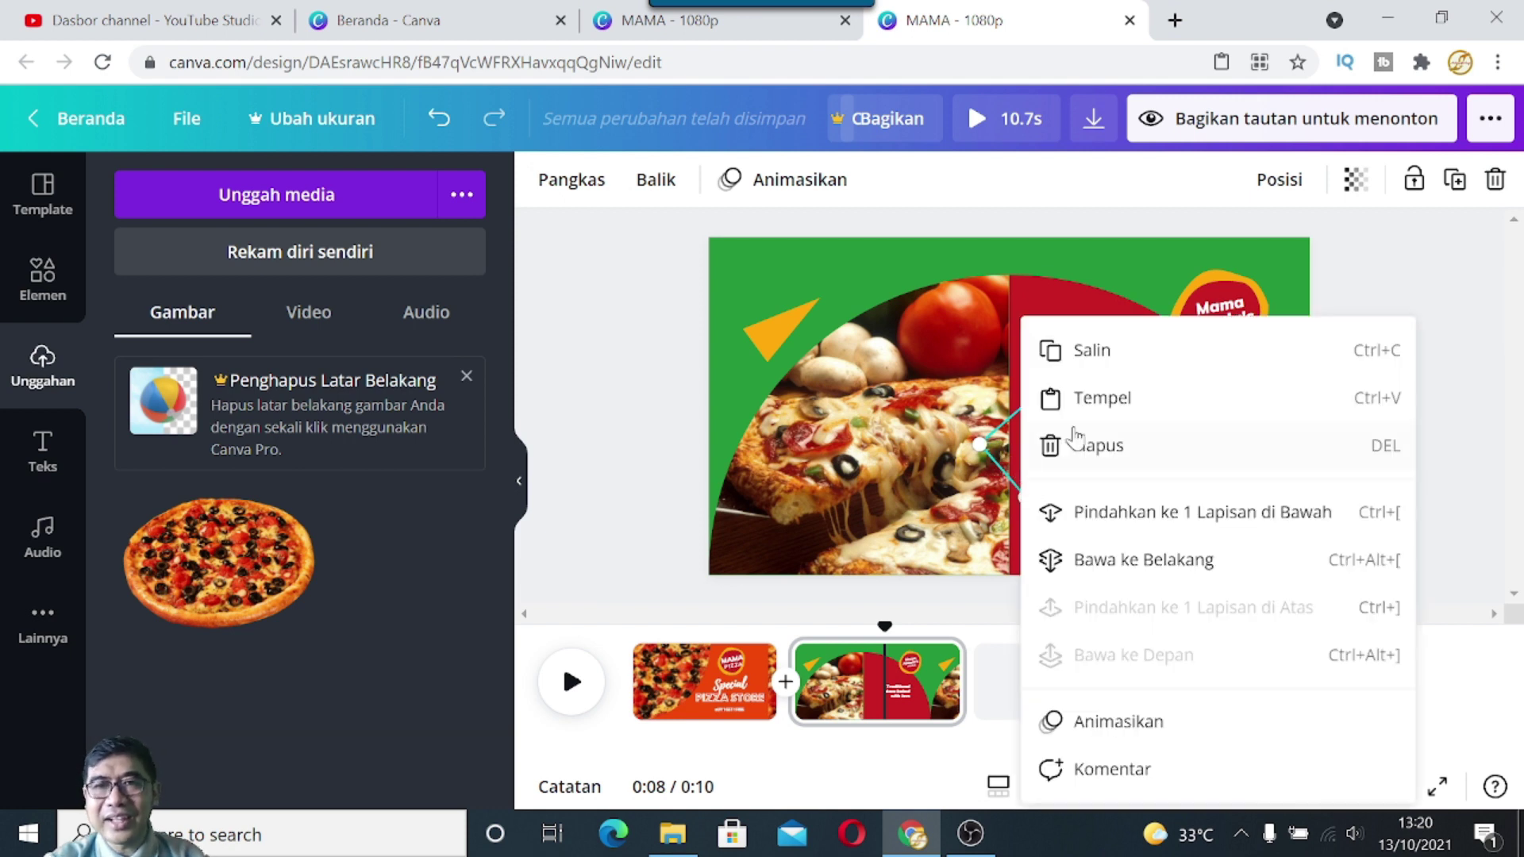
pyautogui.click(1076, 351)
# Step: Paste the curly arrow onto the first page and place it beside "BUY 1 GET 1 FREE", pointing at the pizza
pyautogui.click(746, 707)
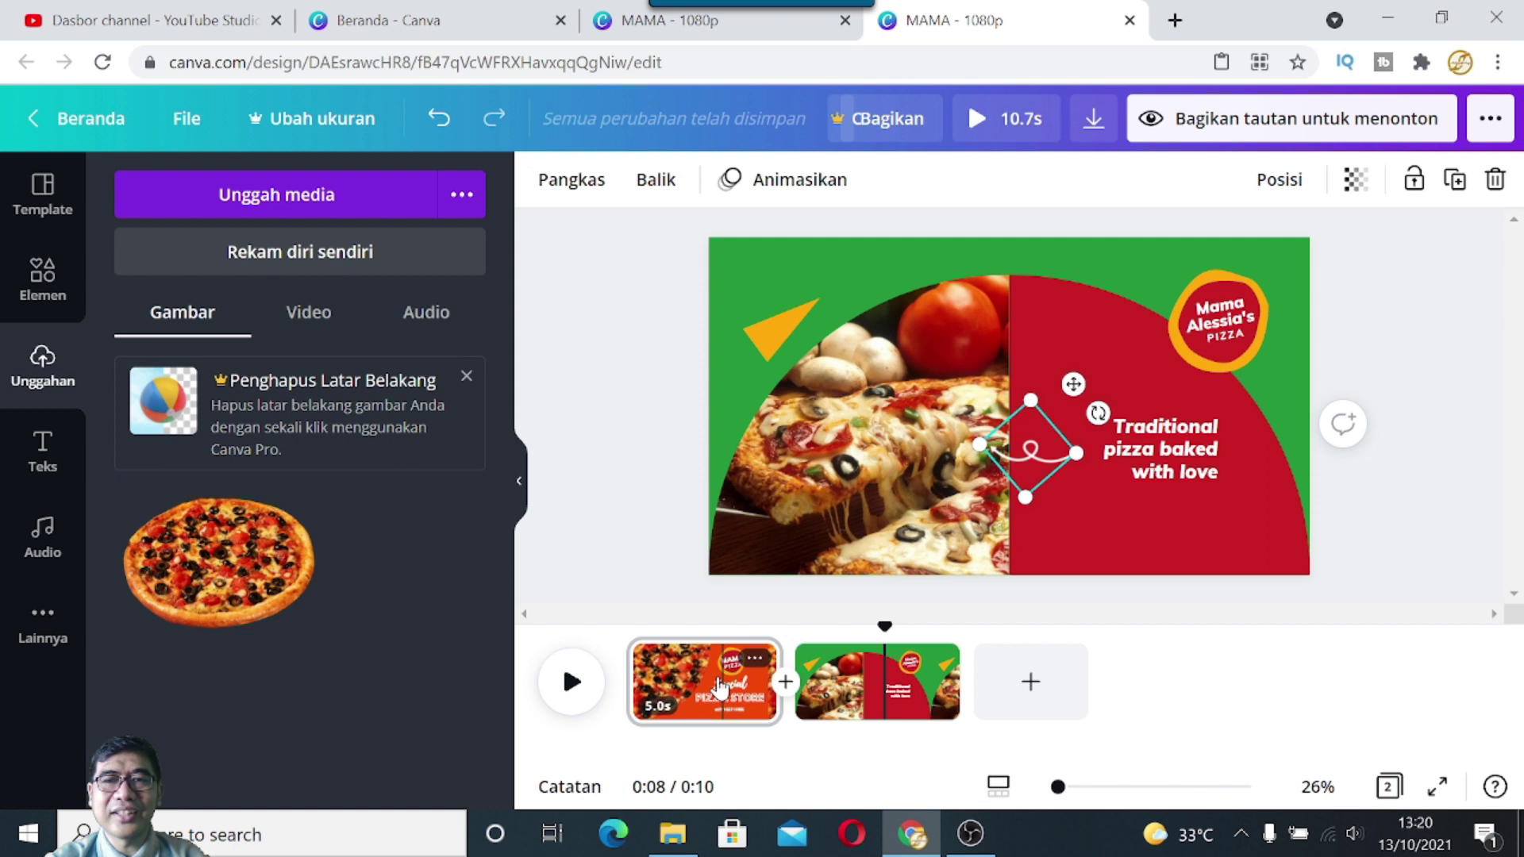
pyautogui.rightClick(935, 517)
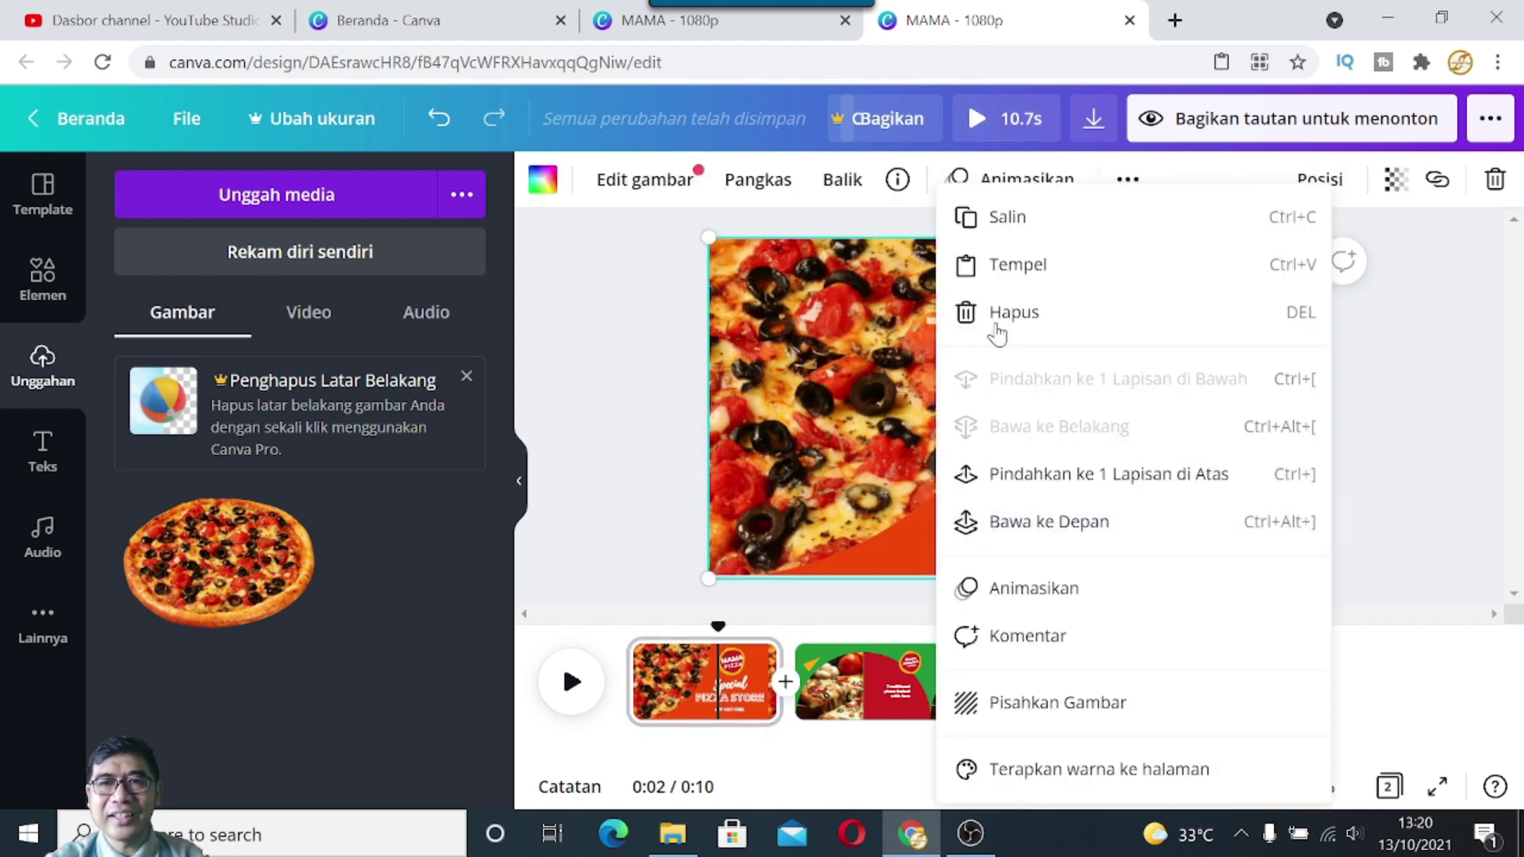
pyautogui.click(1007, 263)
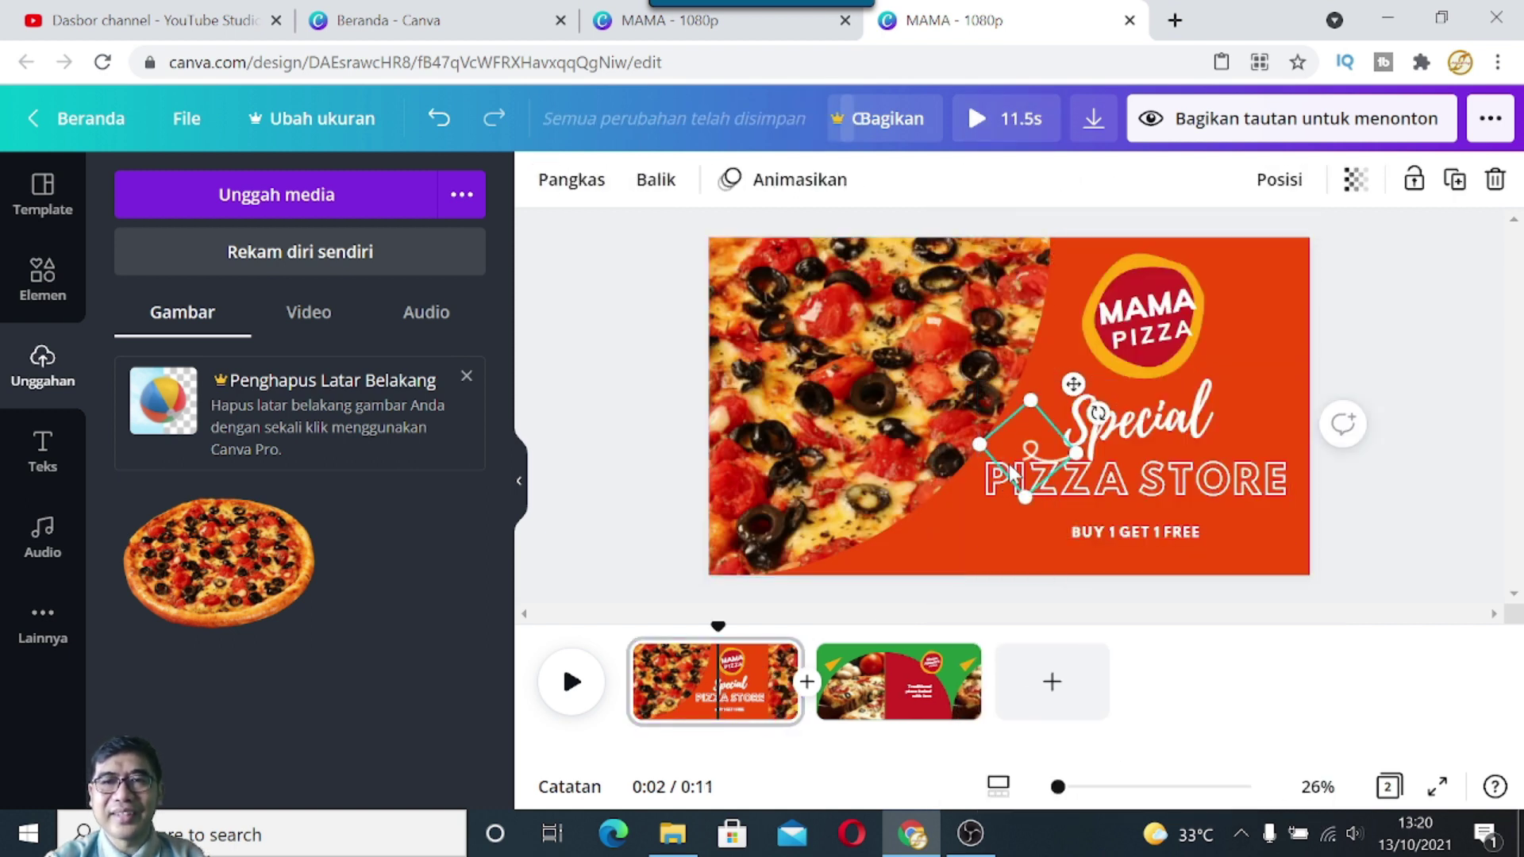
pyautogui.moveTo(1007, 480); pyautogui.dragTo(933, 505)
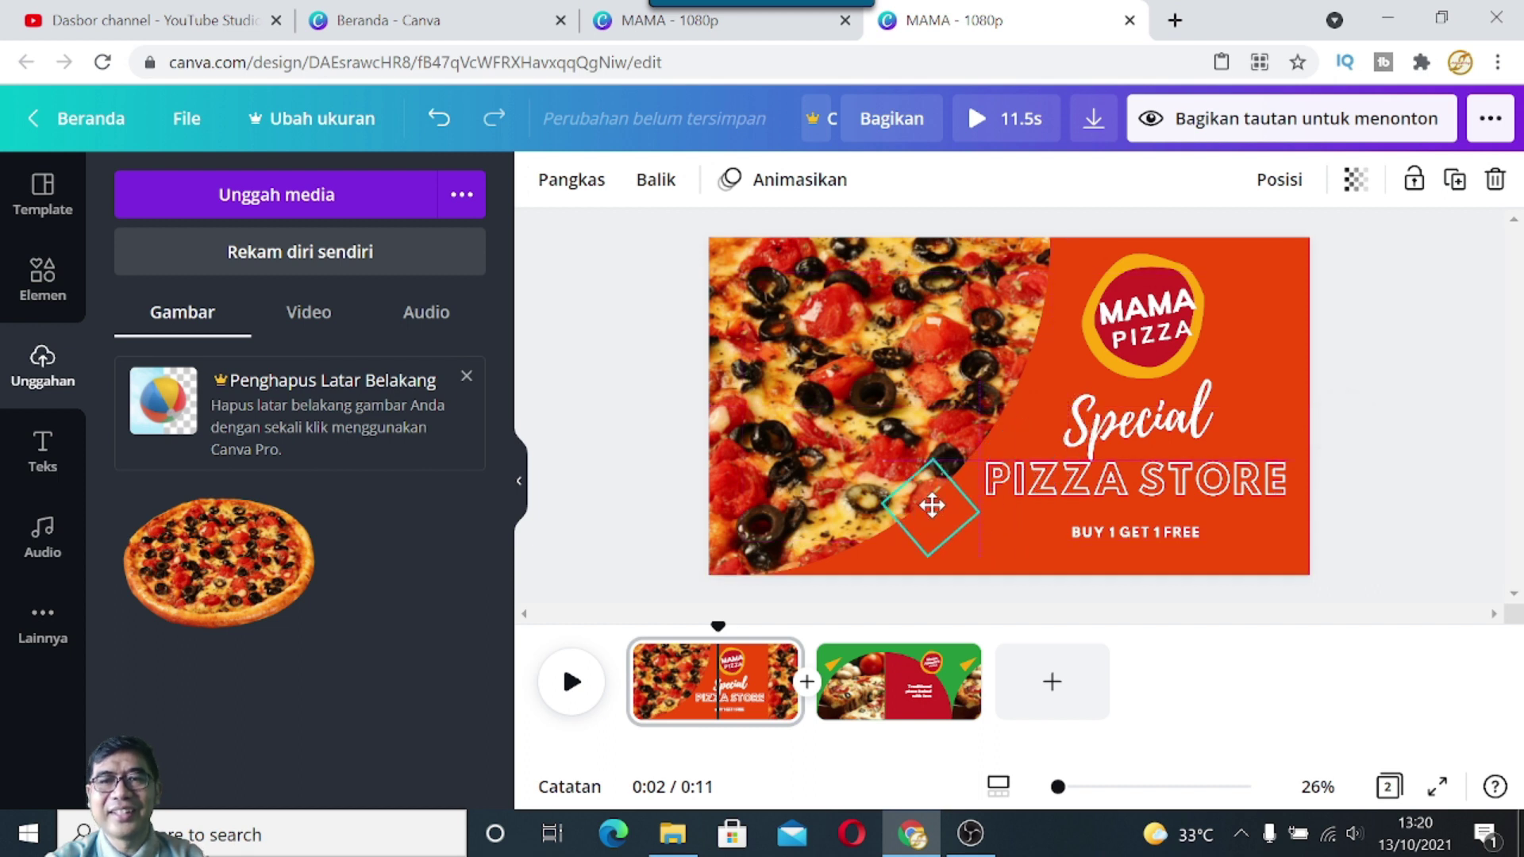
pyautogui.click(1428, 381)
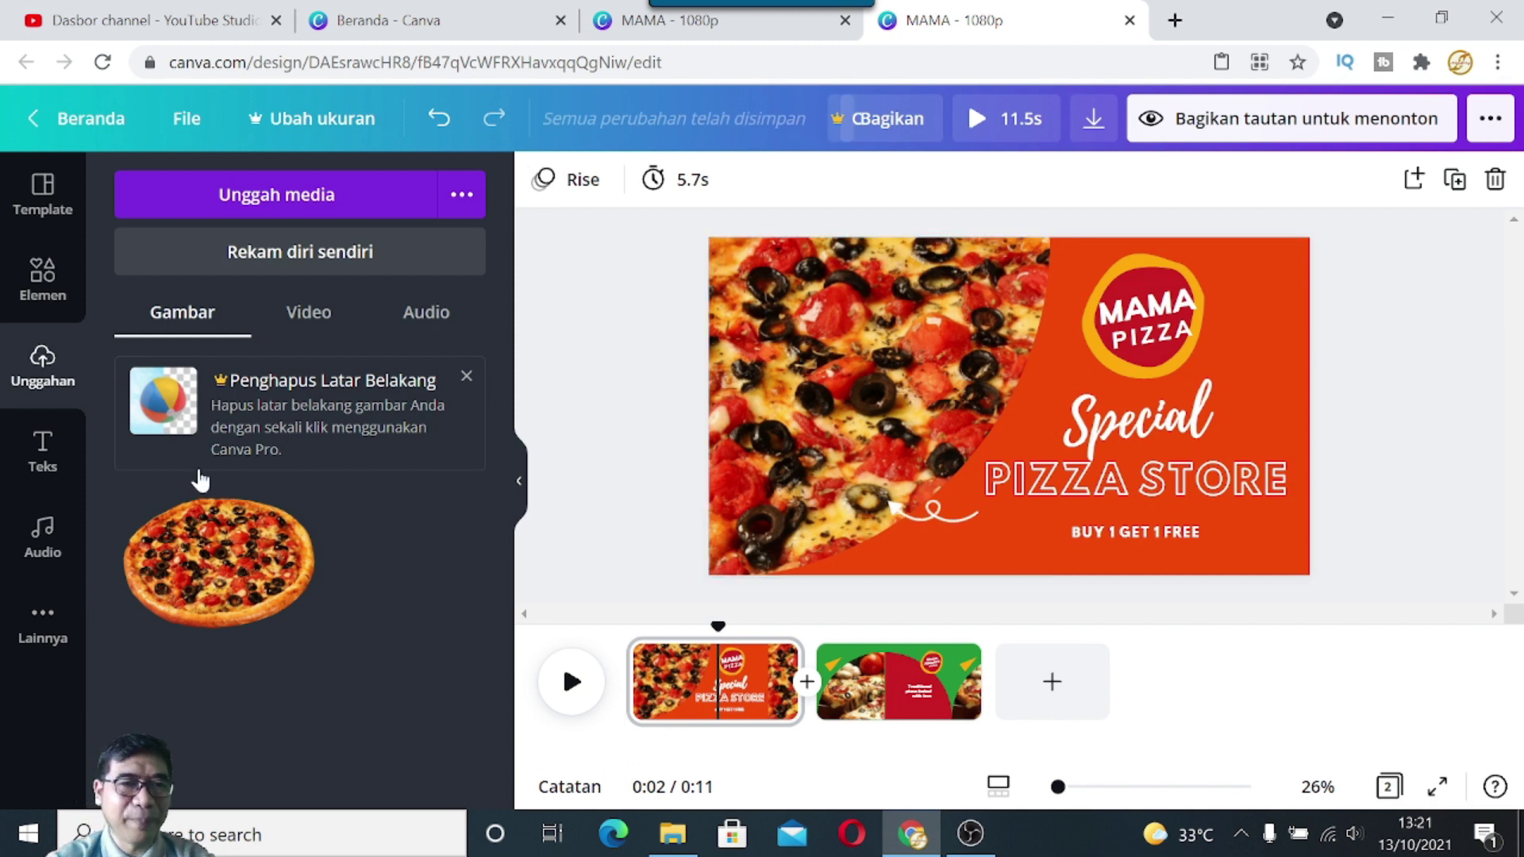
pyautogui.click(43, 286)
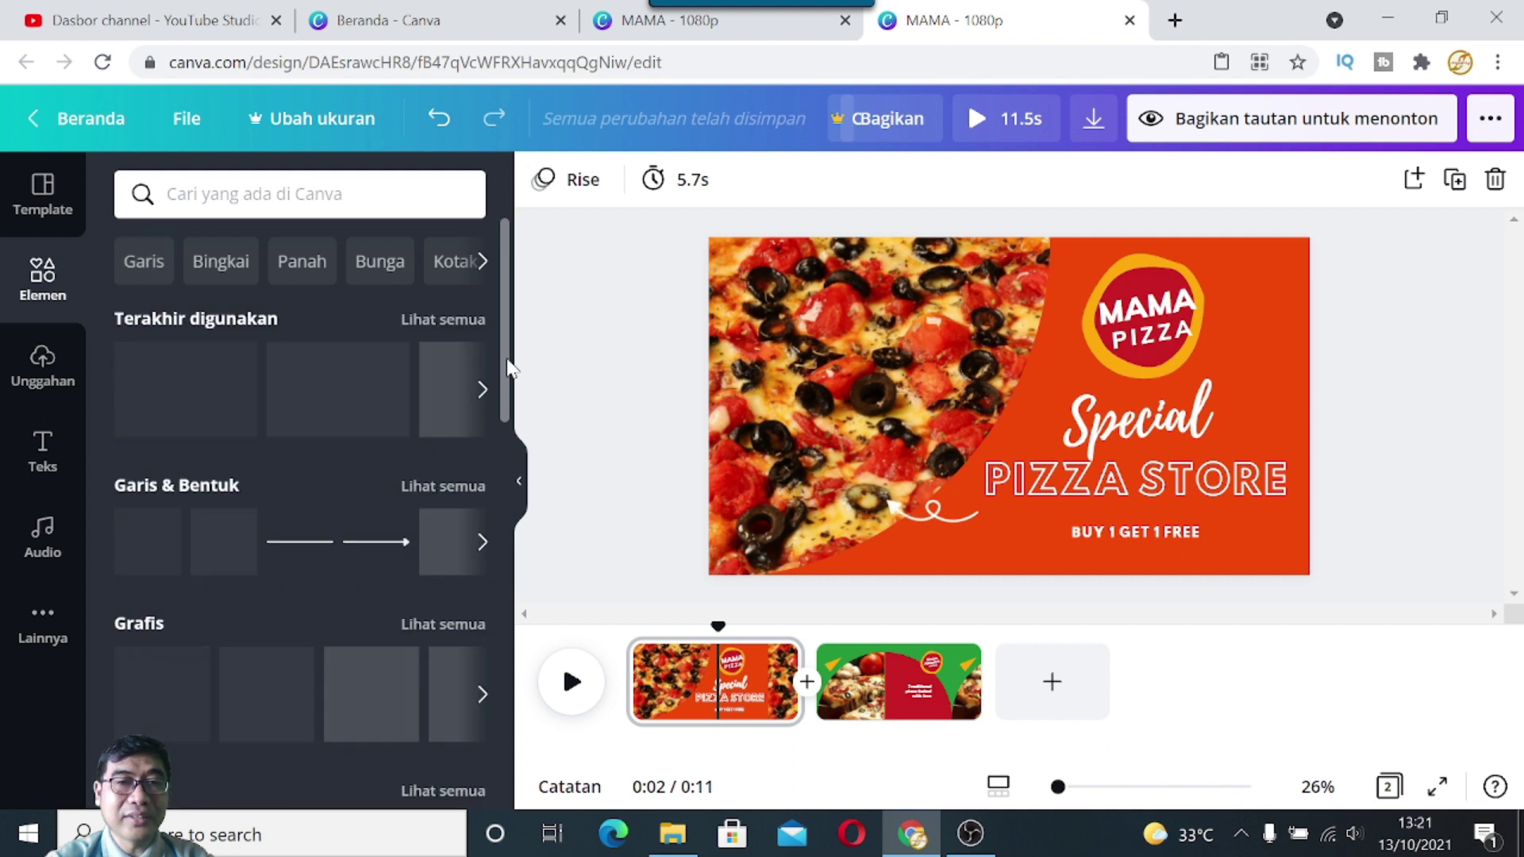
pyautogui.click(147, 262)
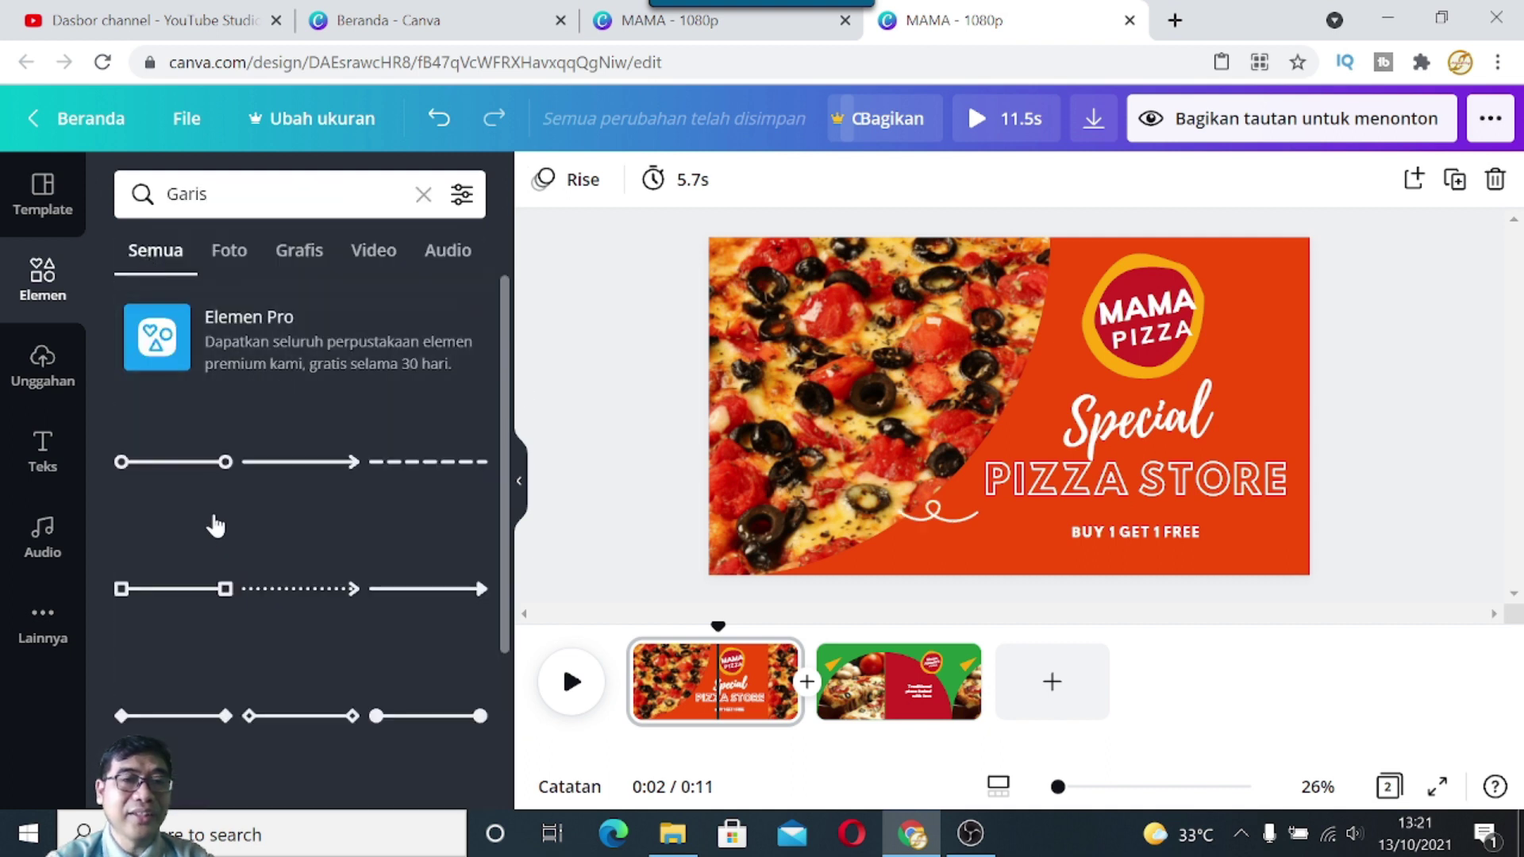
pyautogui.click(229, 252)
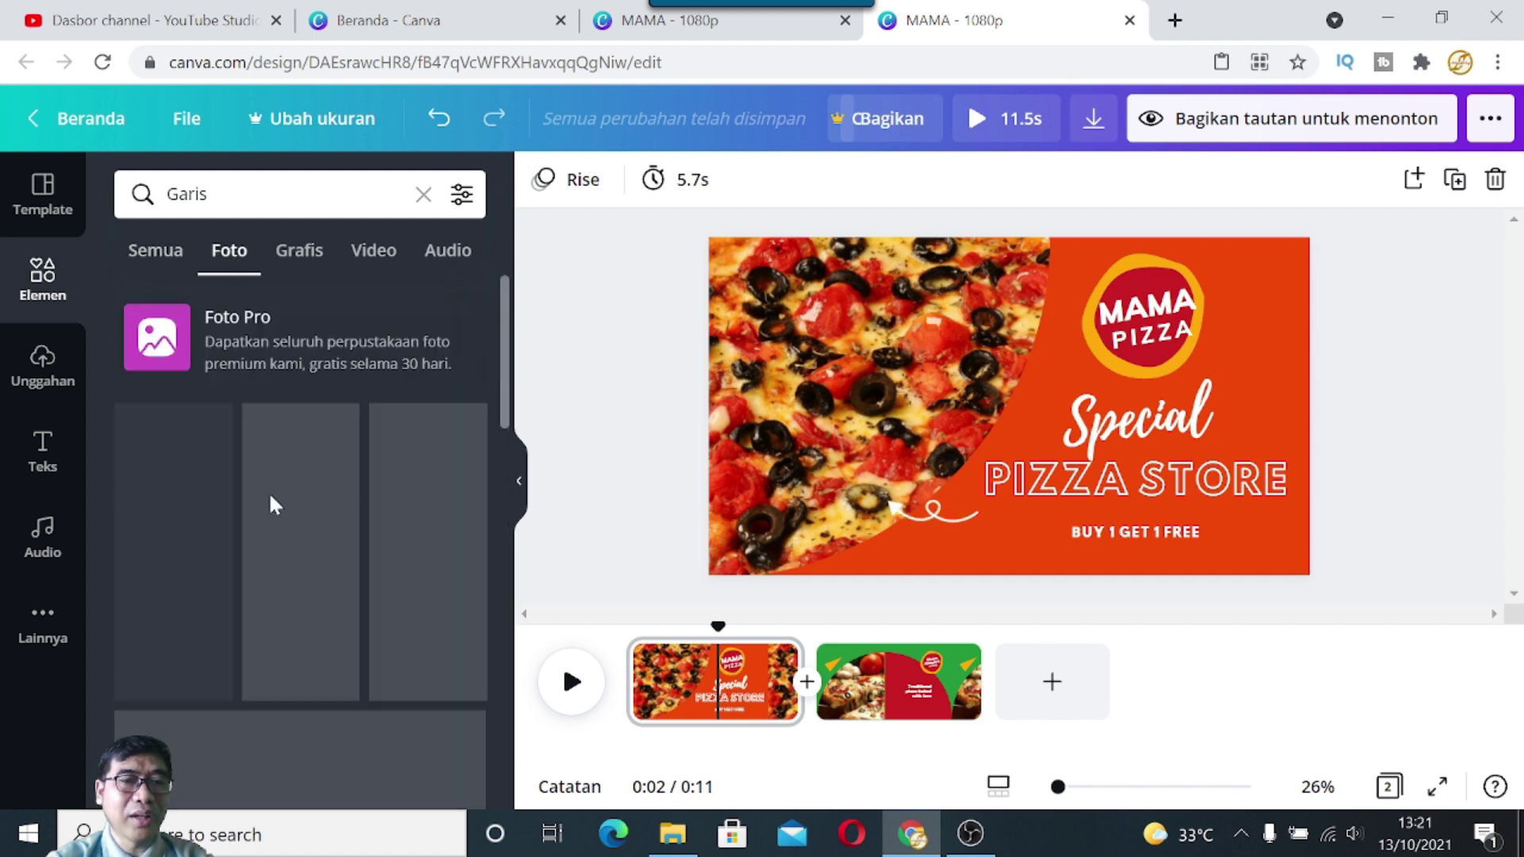
pyautogui.moveTo(508, 385)
pyautogui.mouseDown()
pyautogui.moveTo(489, 627)
pyautogui.moveTo(483, 260)
pyautogui.mouseUp()
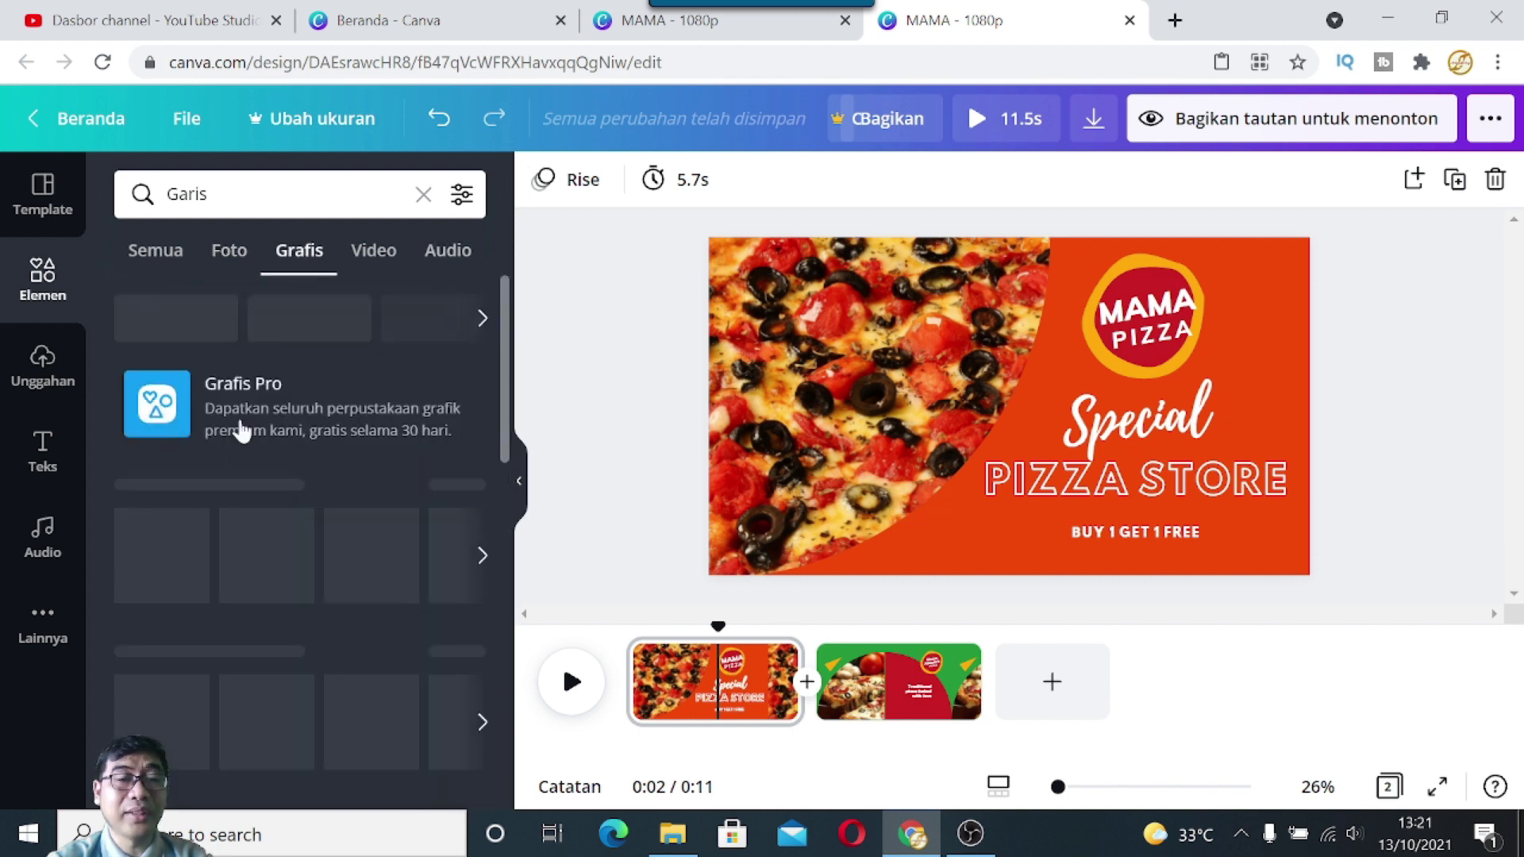
pyautogui.click(371, 259)
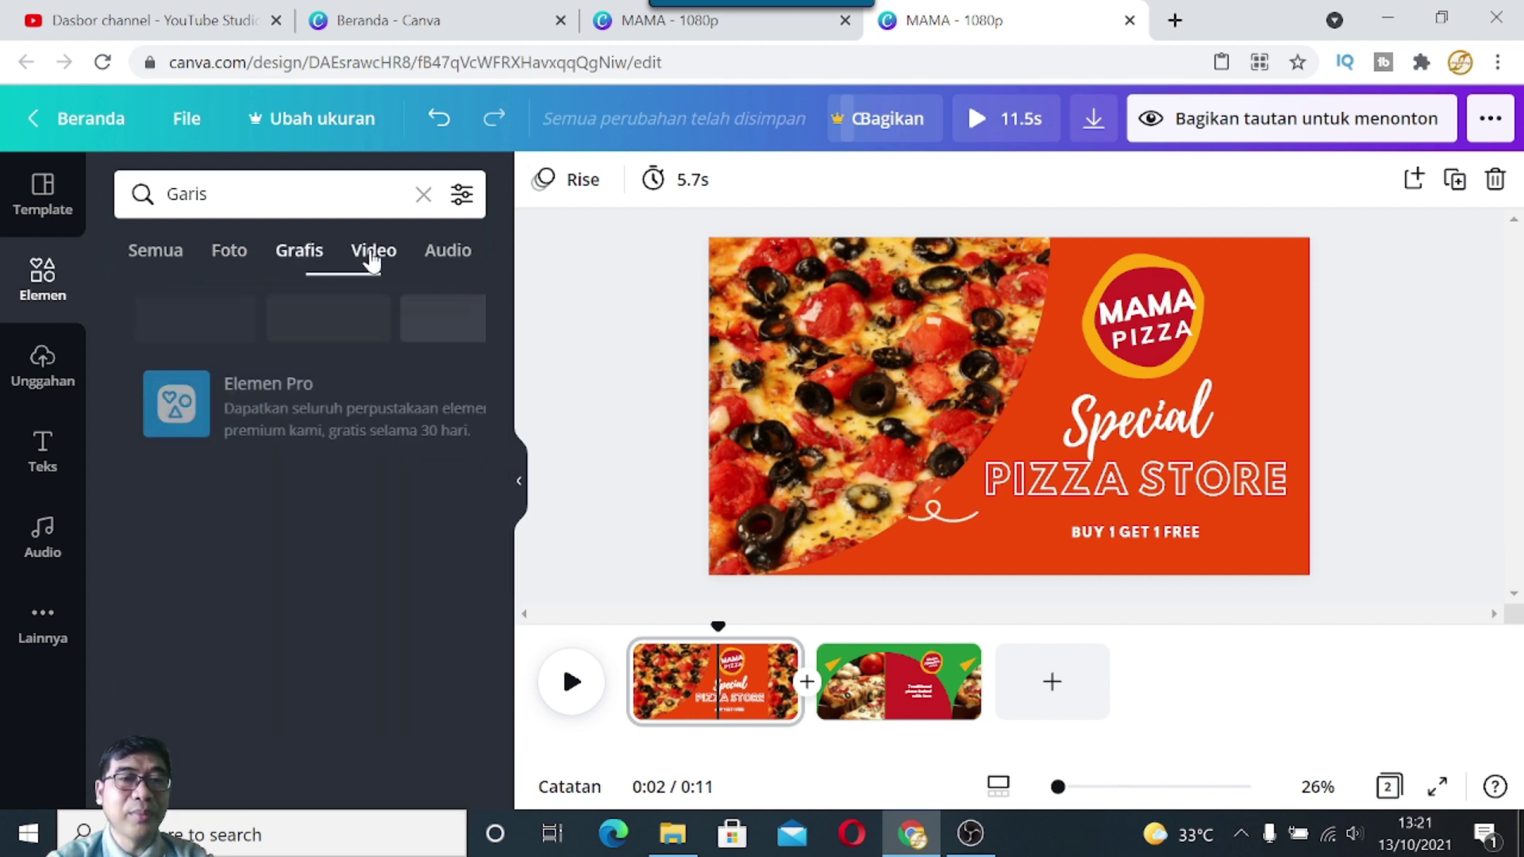
pyautogui.click(449, 257)
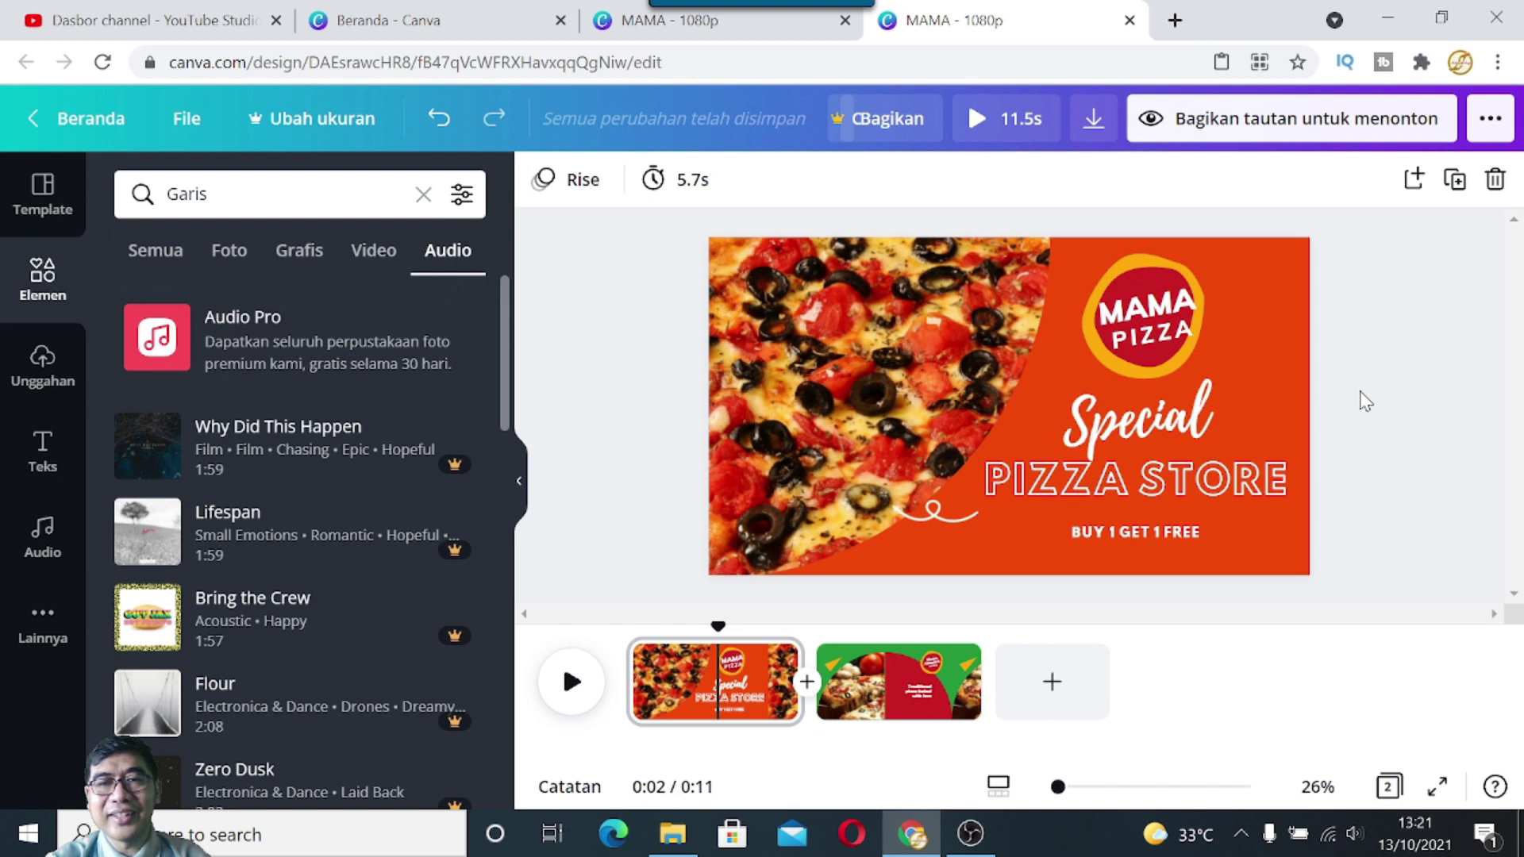
# Step: Compare with the other MAMA design and delete the green "Traditional pizza baked with love" page
pyautogui.click(678, 36)
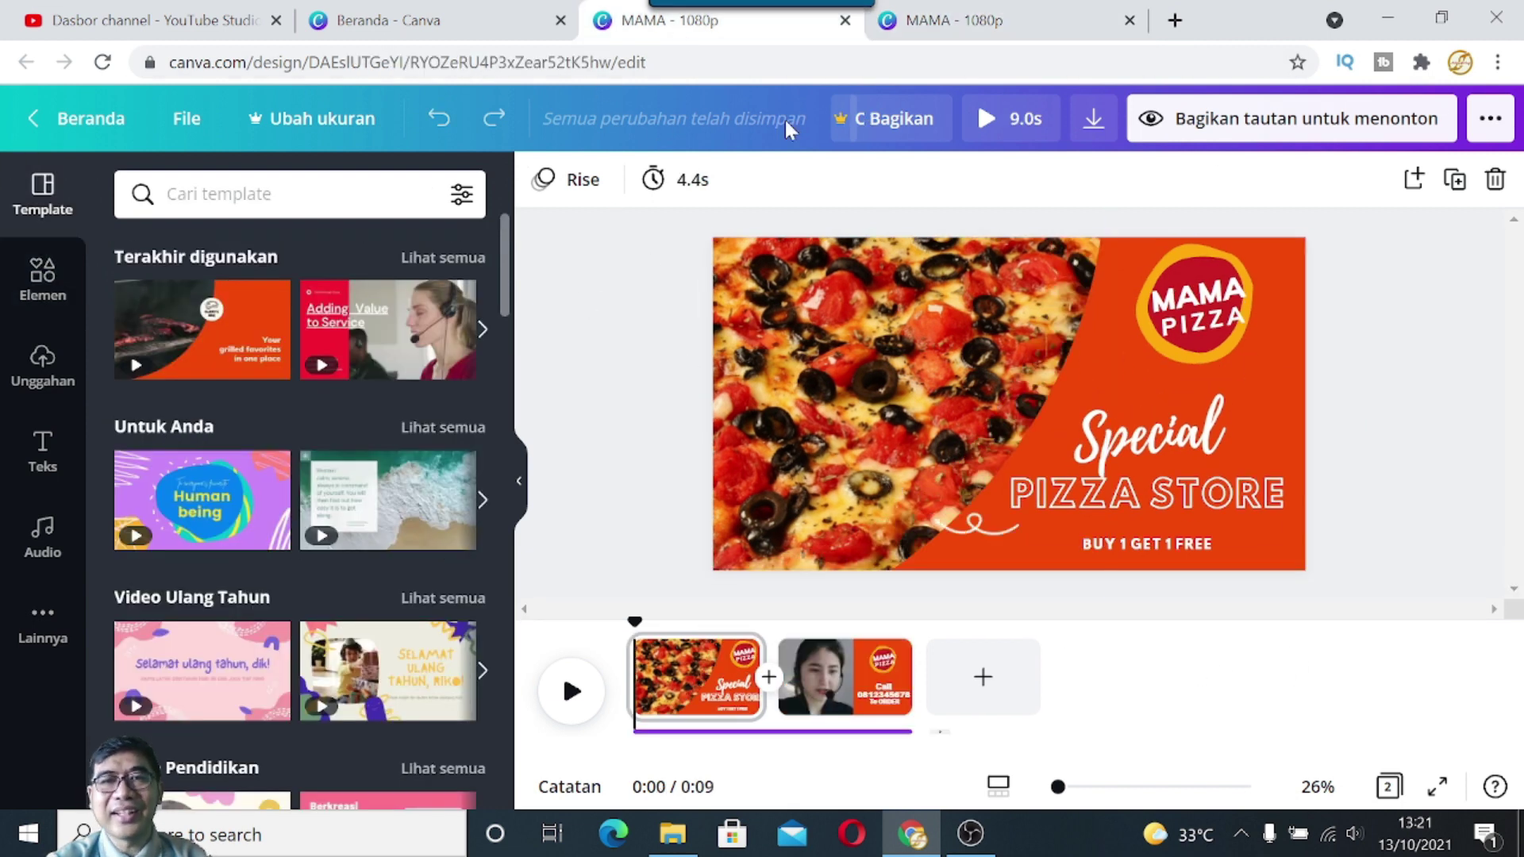
pyautogui.click(944, 20)
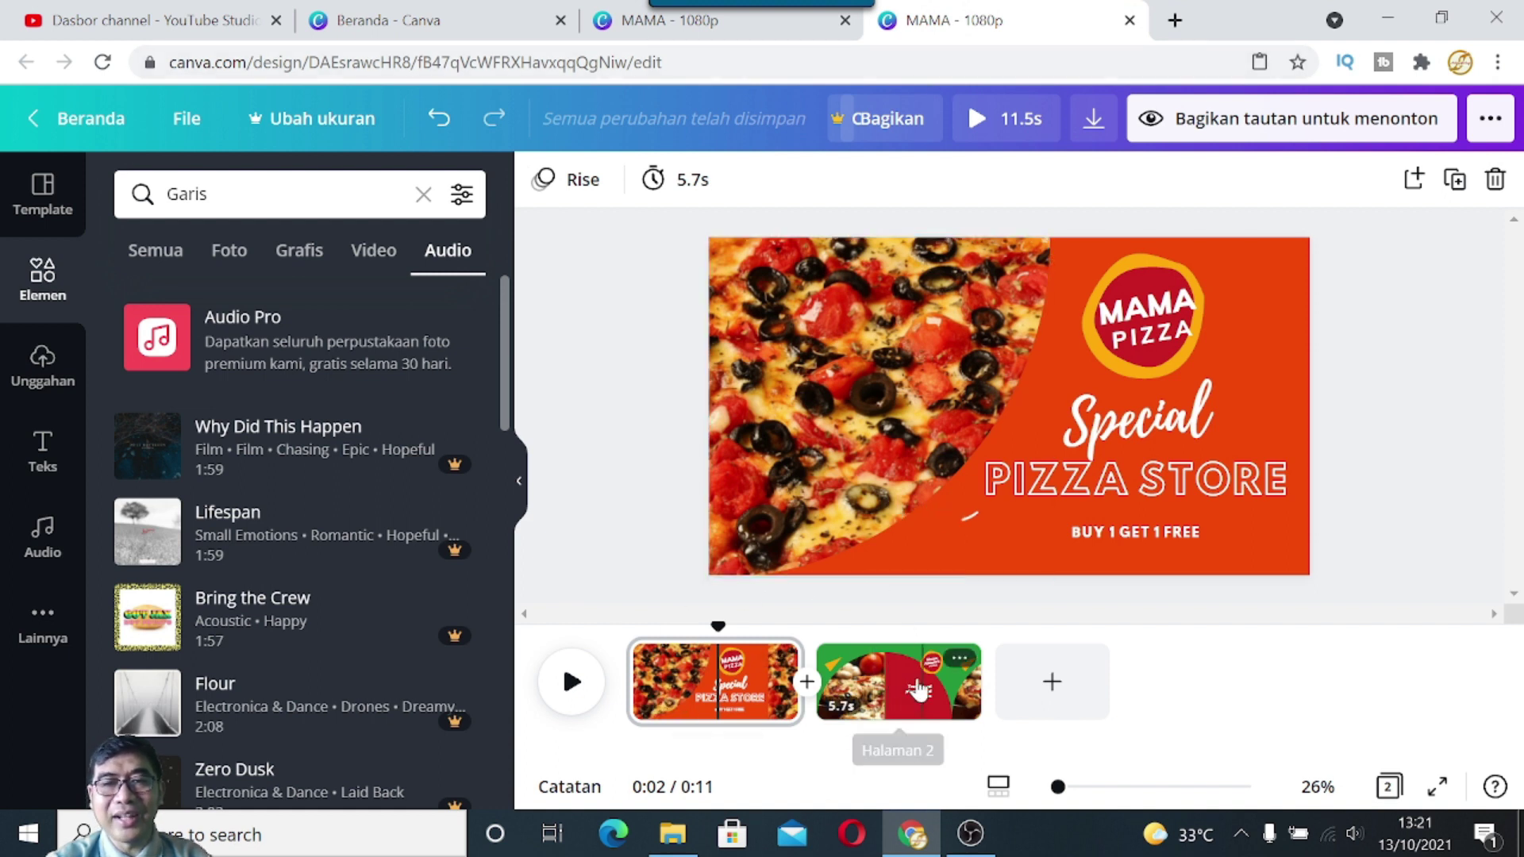
pyautogui.click(853, 657)
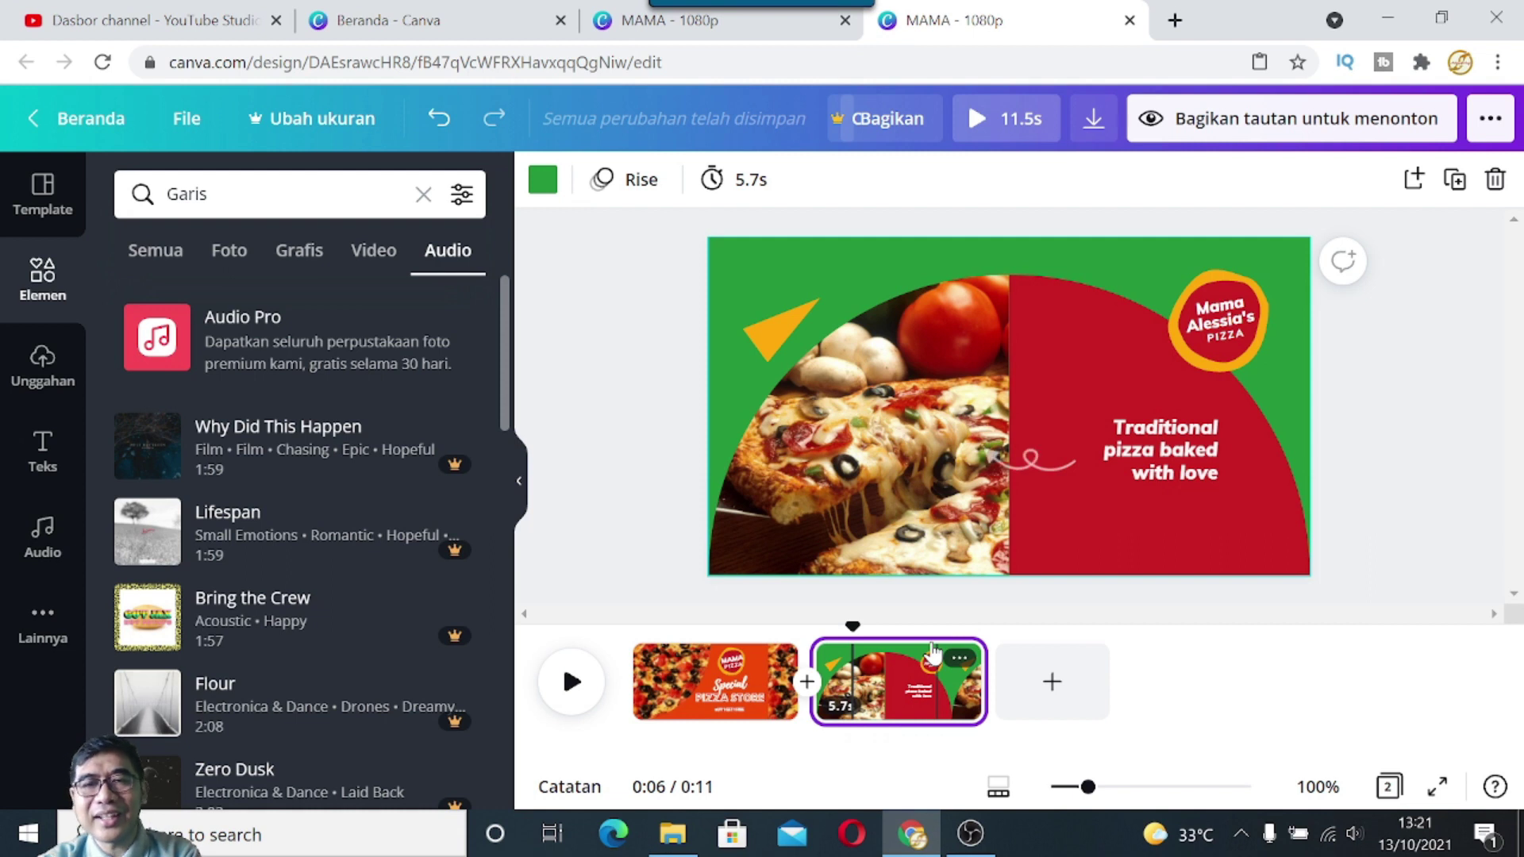
pyautogui.press('Delete')
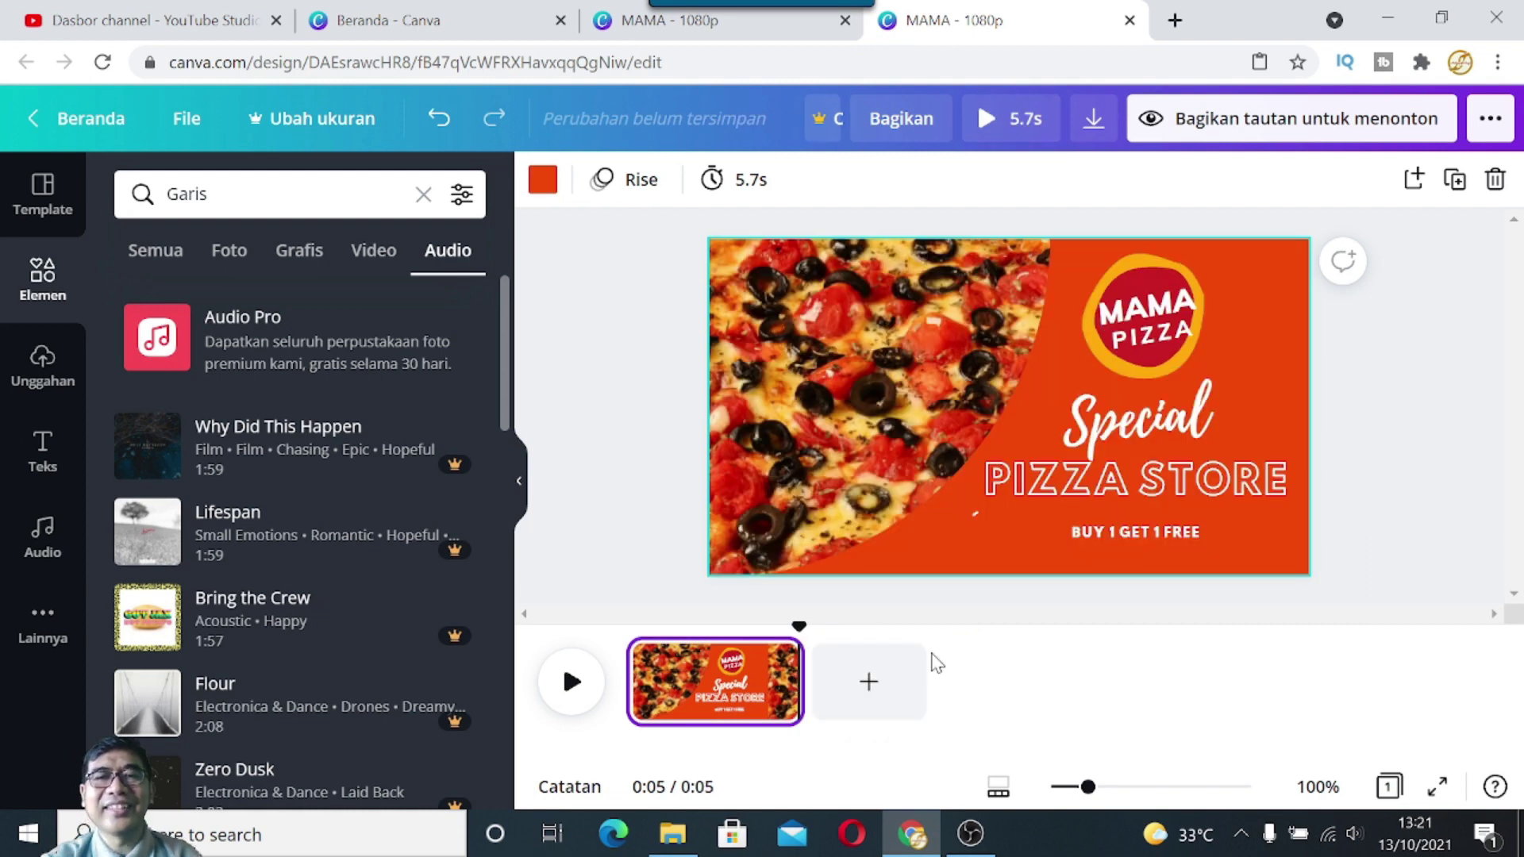
pyautogui.click(1394, 415)
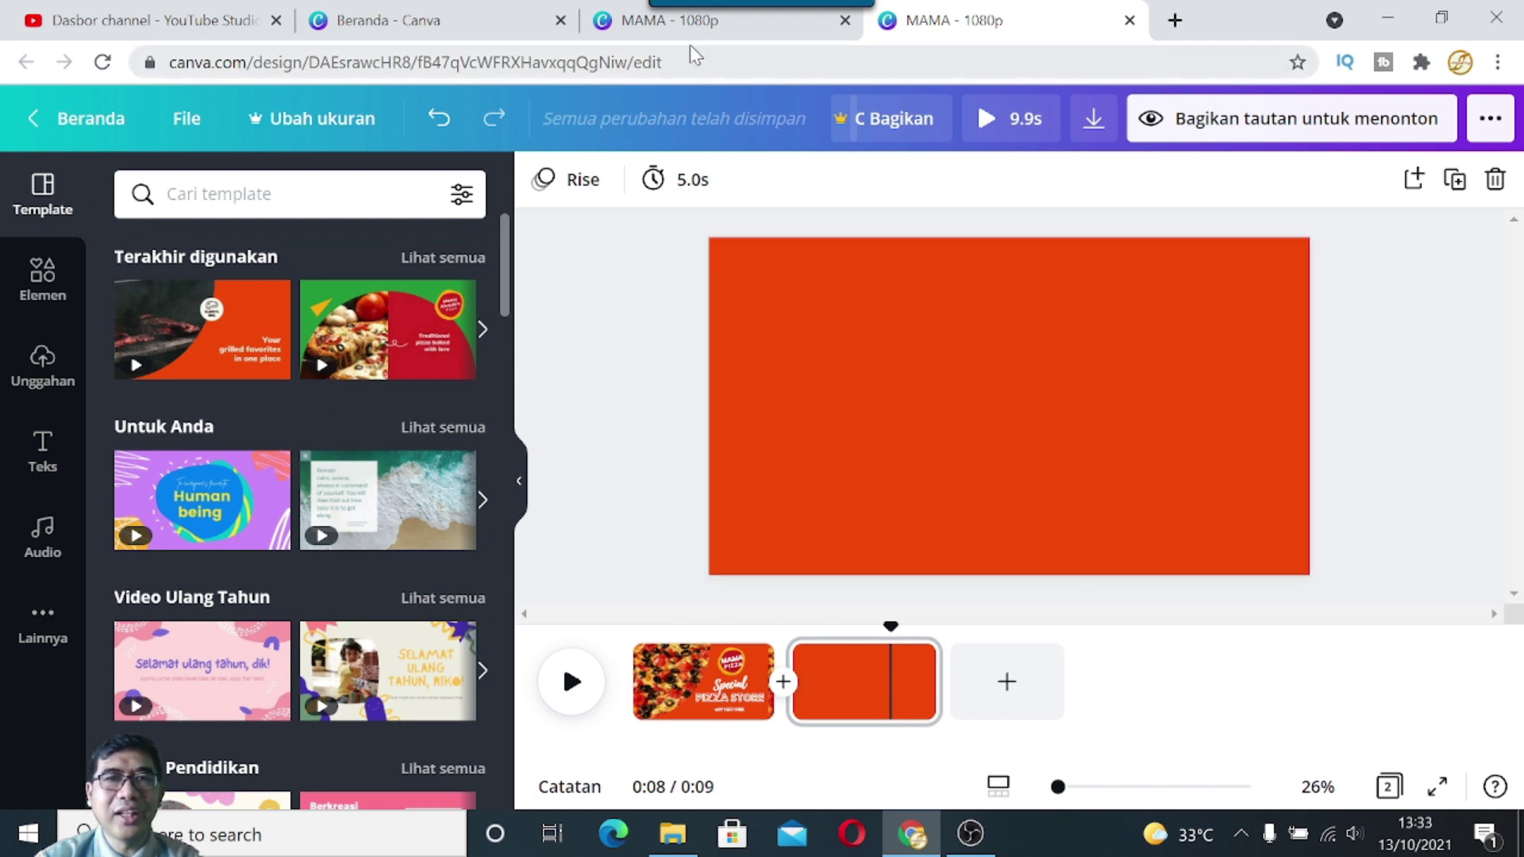
# Step: Review the call-to-order page of the other MAMA design as the model for the blank orange second page
pyautogui.click(688, 23)
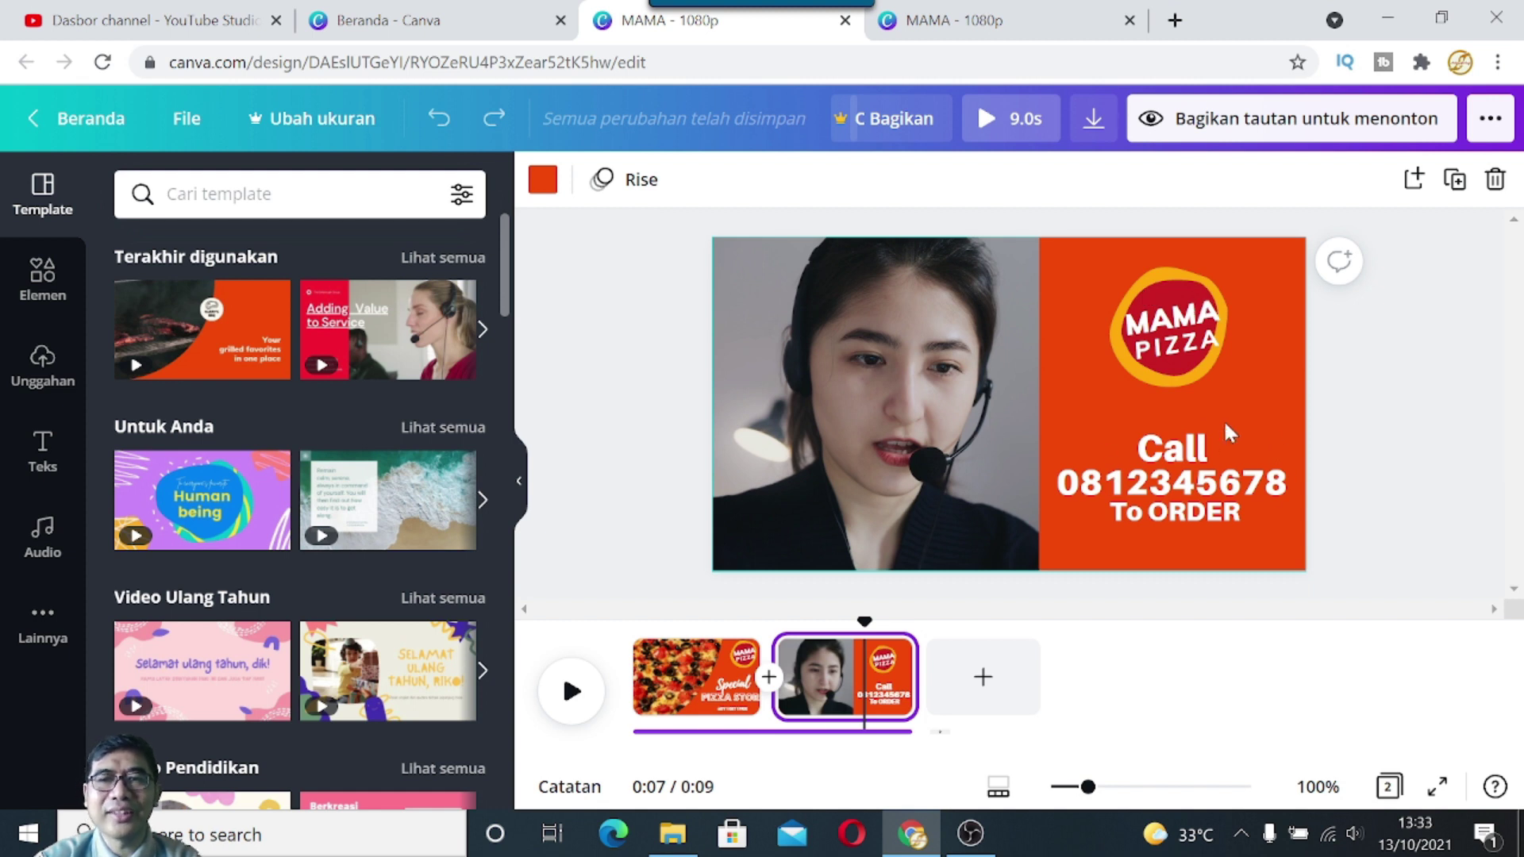
pyautogui.click(972, 24)
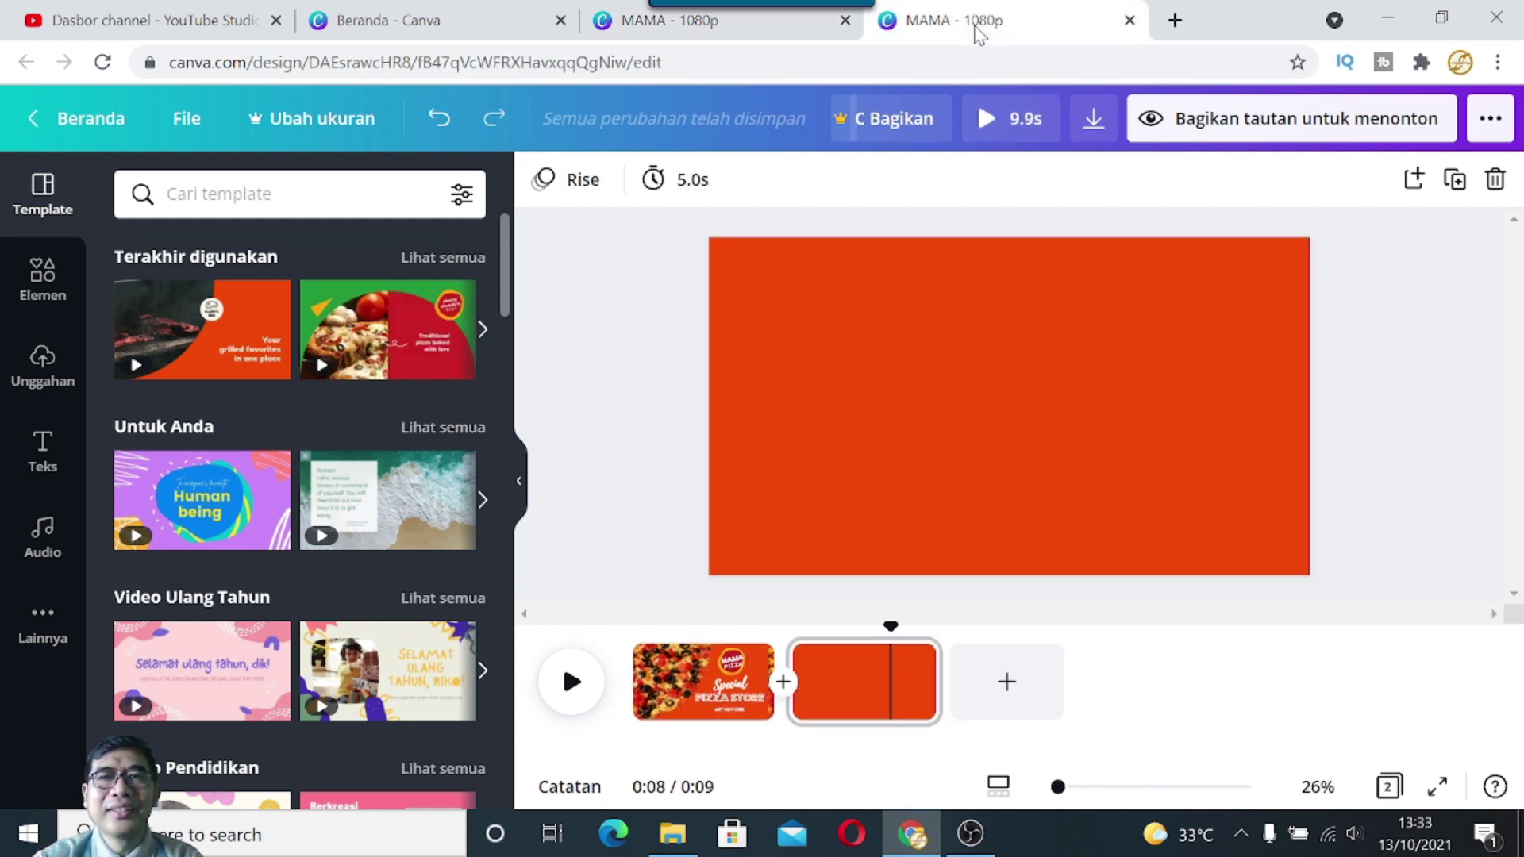
# Step: Browse the text combinations and add the "SELAMAT HARI KARTINI" one to the blank orange second page
pyautogui.click(43, 454)
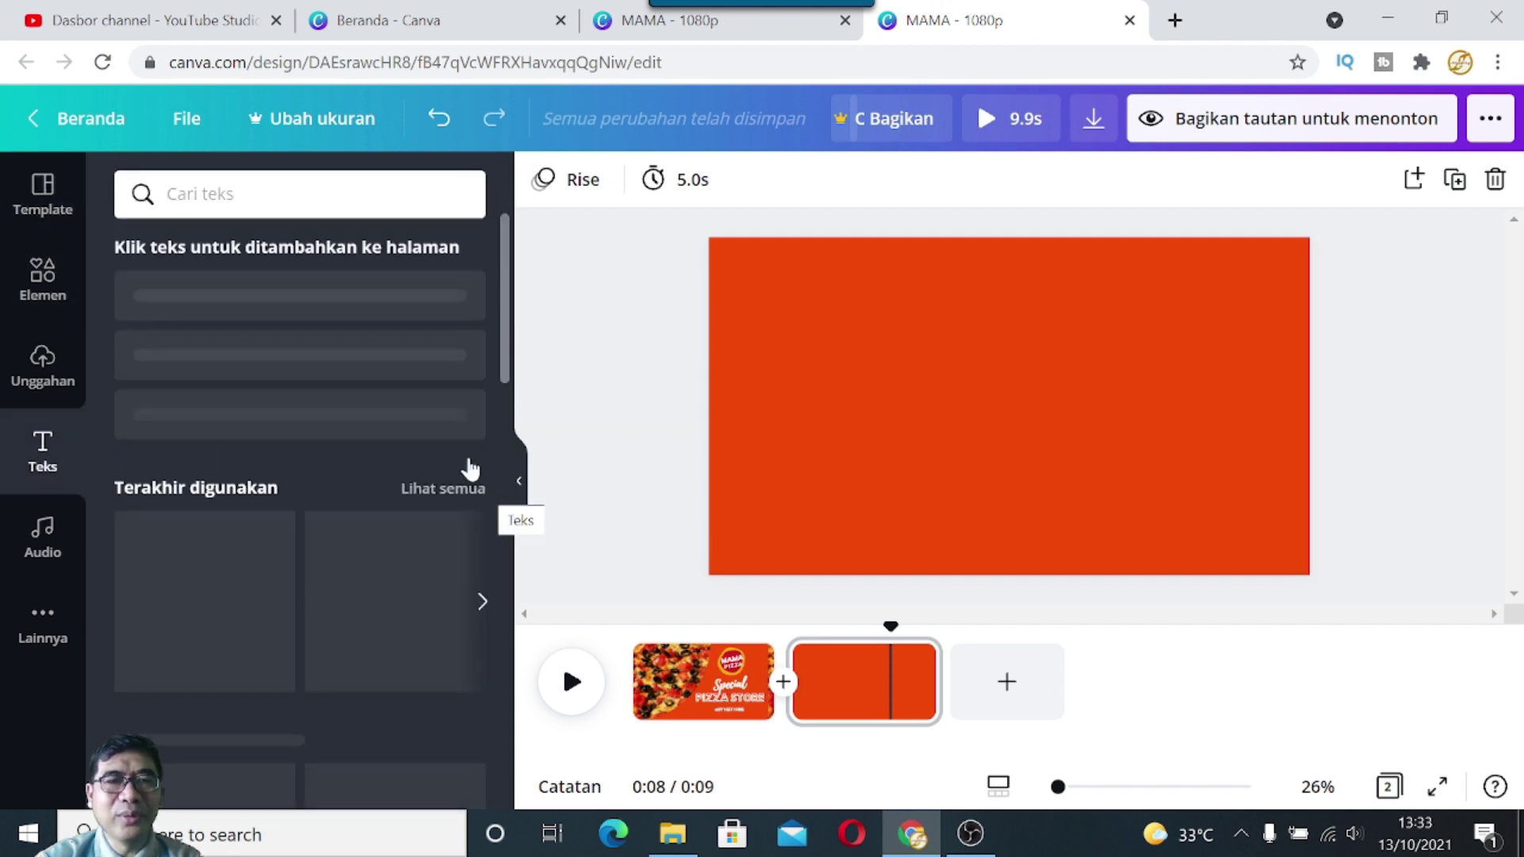
pyautogui.moveTo(506, 368); pyautogui.dragTo(505, 528)
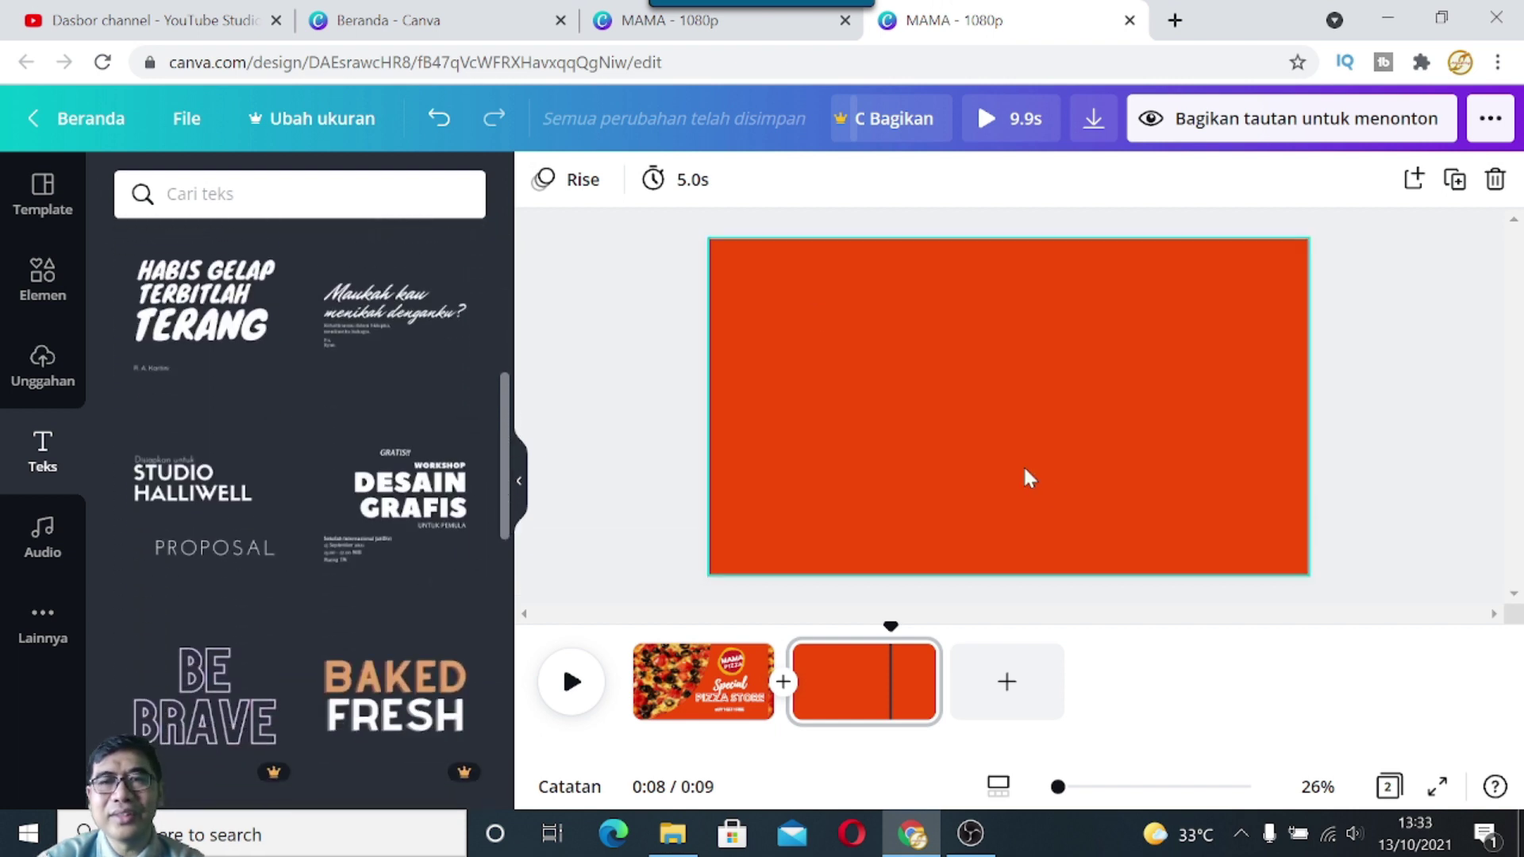
pyautogui.click(643, 20)
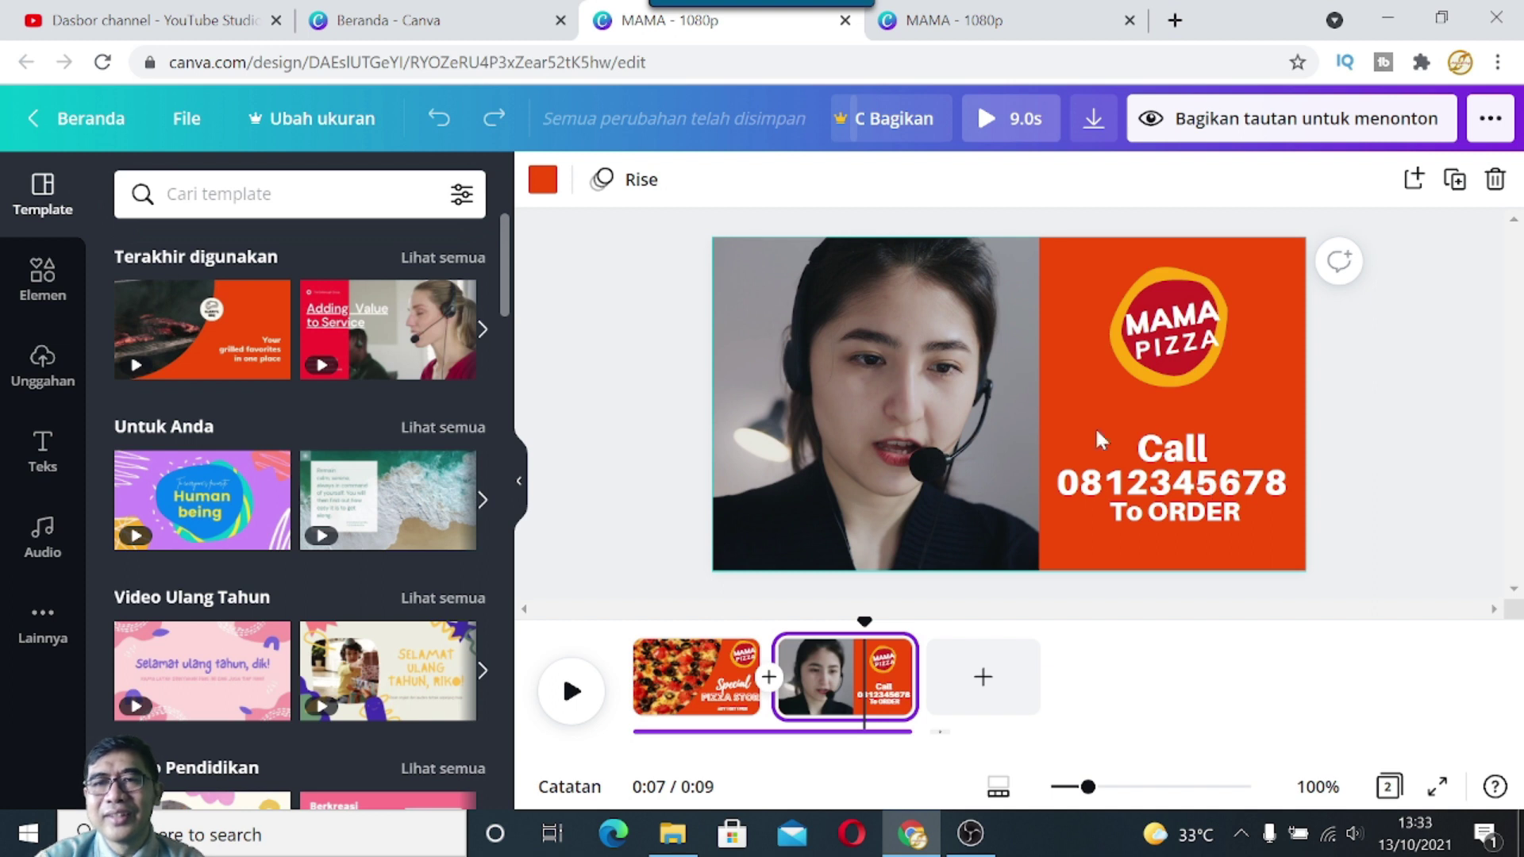
pyautogui.click(945, 20)
pyautogui.moveTo(507, 473); pyautogui.dragTo(497, 724)
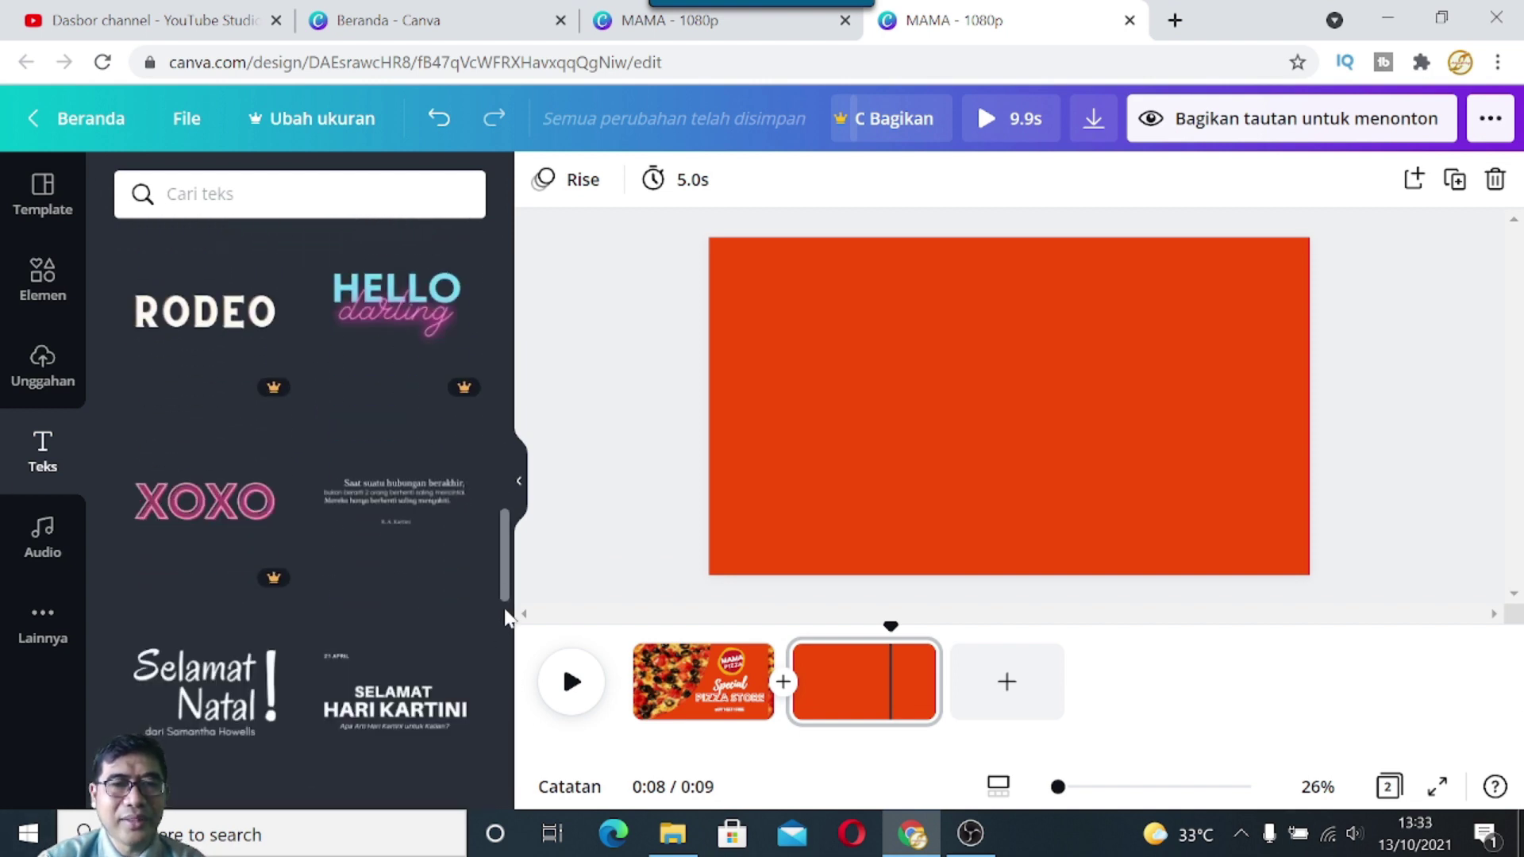
pyautogui.moveTo(512, 589); pyautogui.dragTo(512, 624)
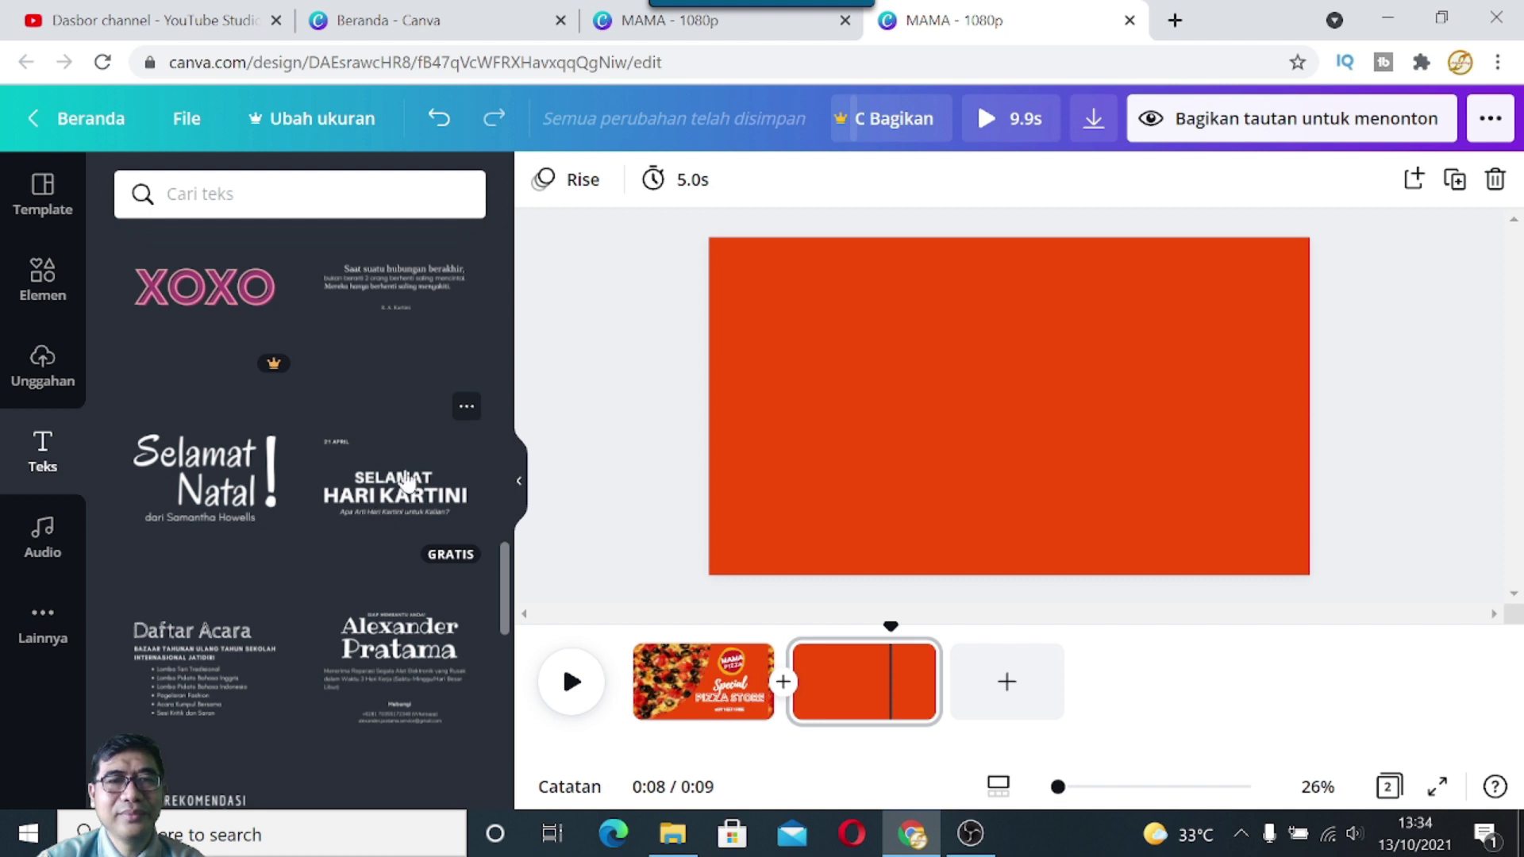
pyautogui.moveTo(387, 493); pyautogui.dragTo(911, 386)
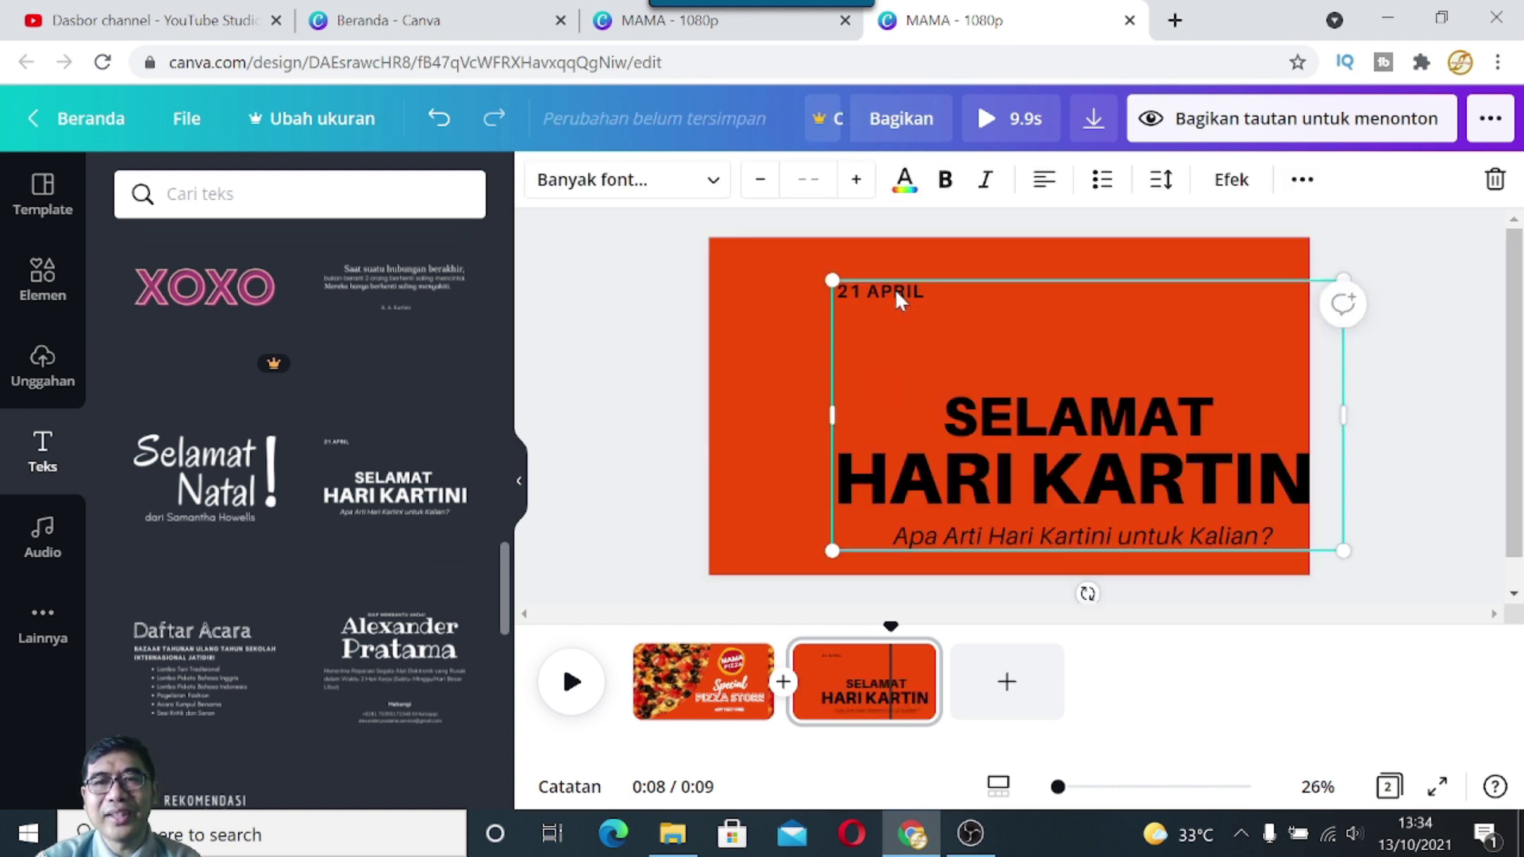
# Step: Delete the "21 APRIL", "Apa Arti Hari Kartini untuk Kalian?" and "HARI KARTINI" lines, keeping only "SELAMAT"
pyautogui.click(894, 287)
pyautogui.press('Delete')
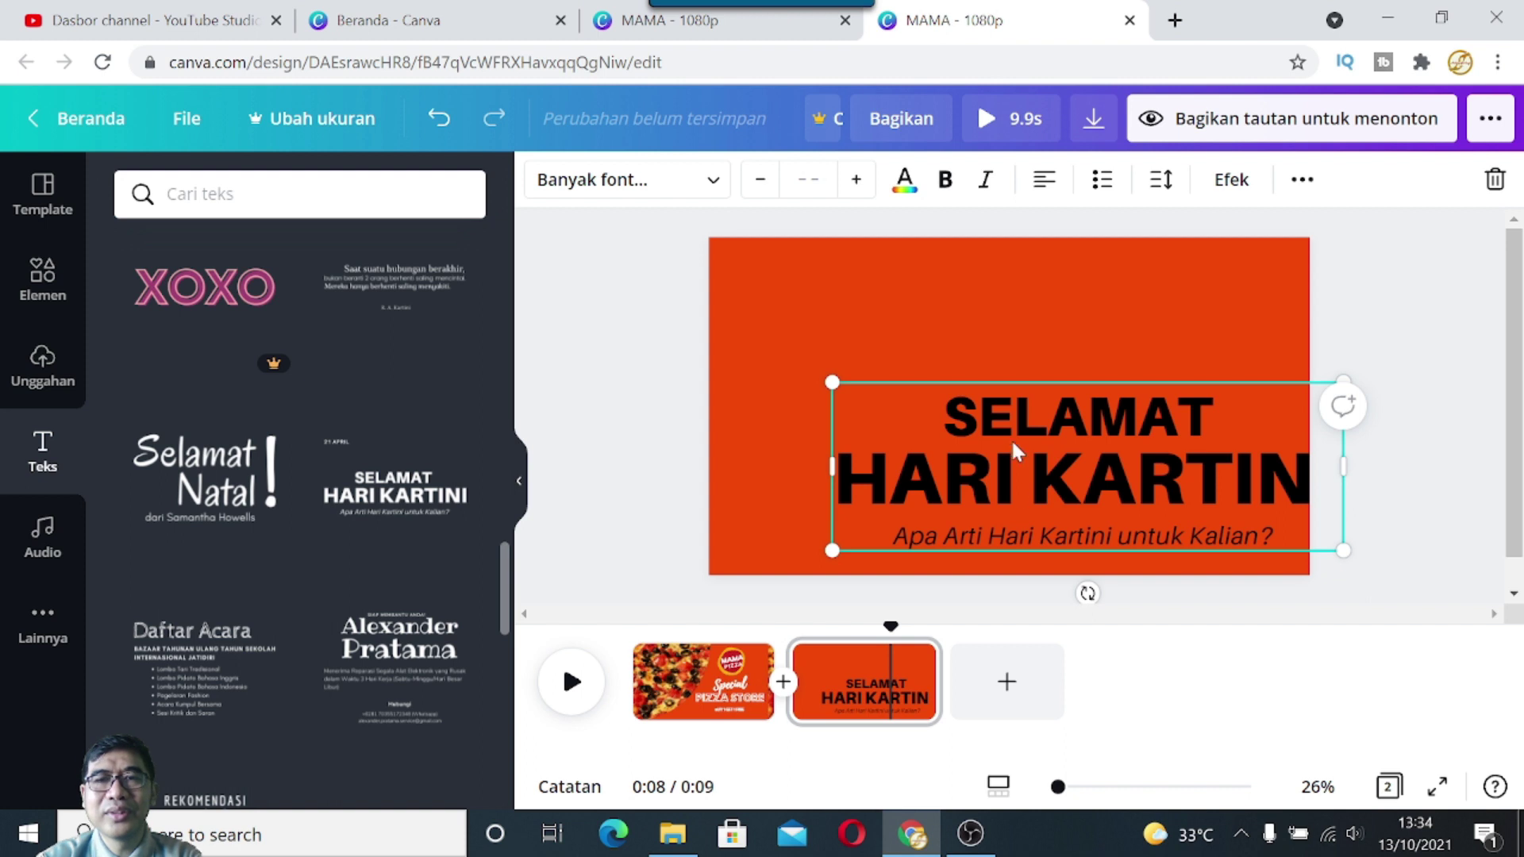
pyautogui.click(1007, 535)
pyautogui.press('Delete')
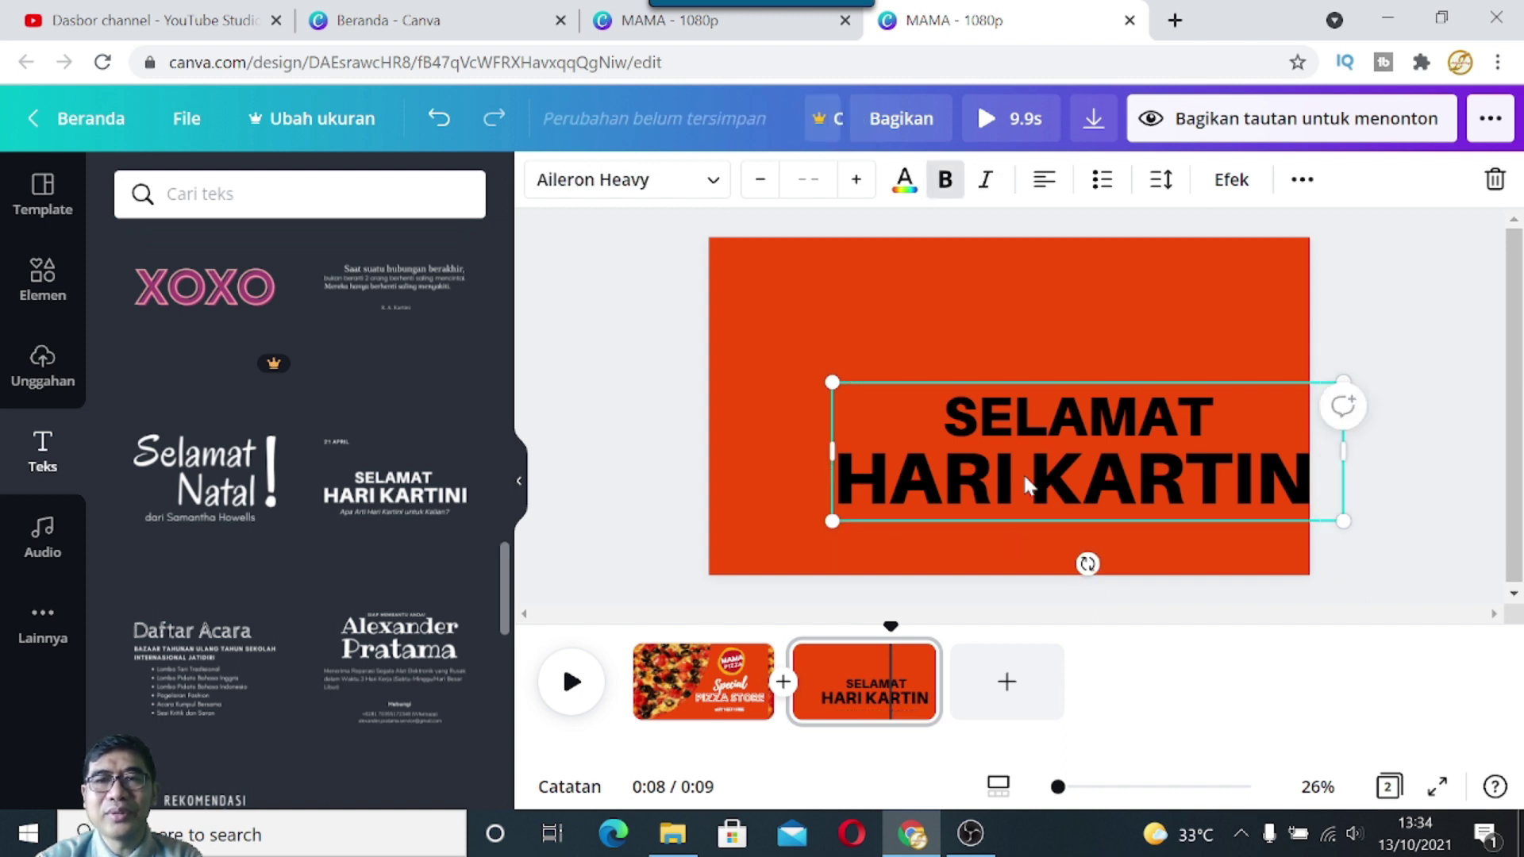
pyautogui.click(981, 492)
pyautogui.press('Delete')
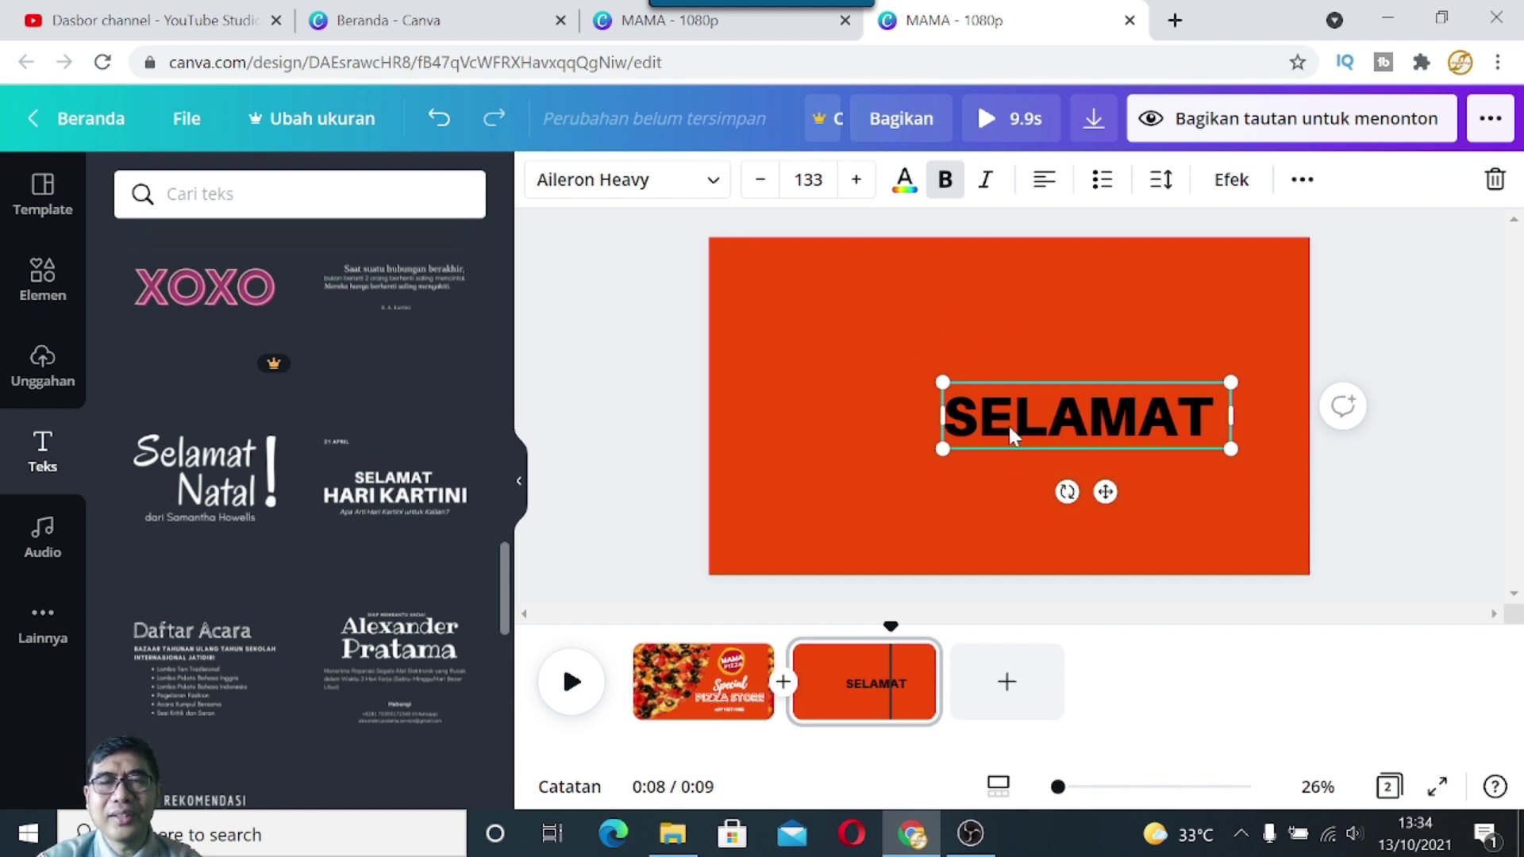
# Step: Recolor the "SELAMAT" text white and replace its wording with "Call", the order phone number and "To Order"
pyautogui.click(904, 179)
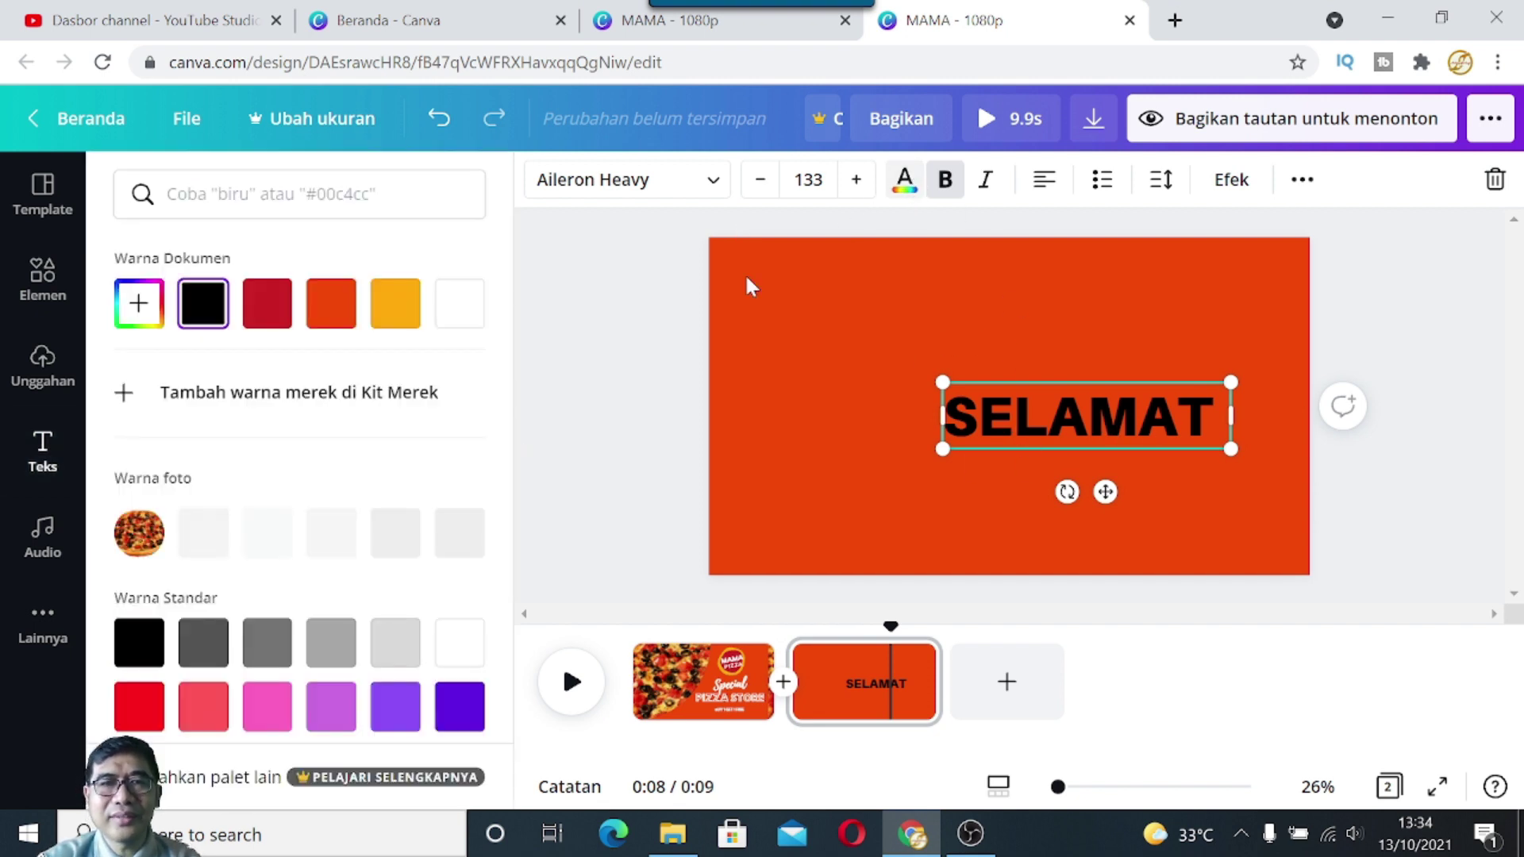
pyautogui.click(456, 303)
pyautogui.click(1038, 435)
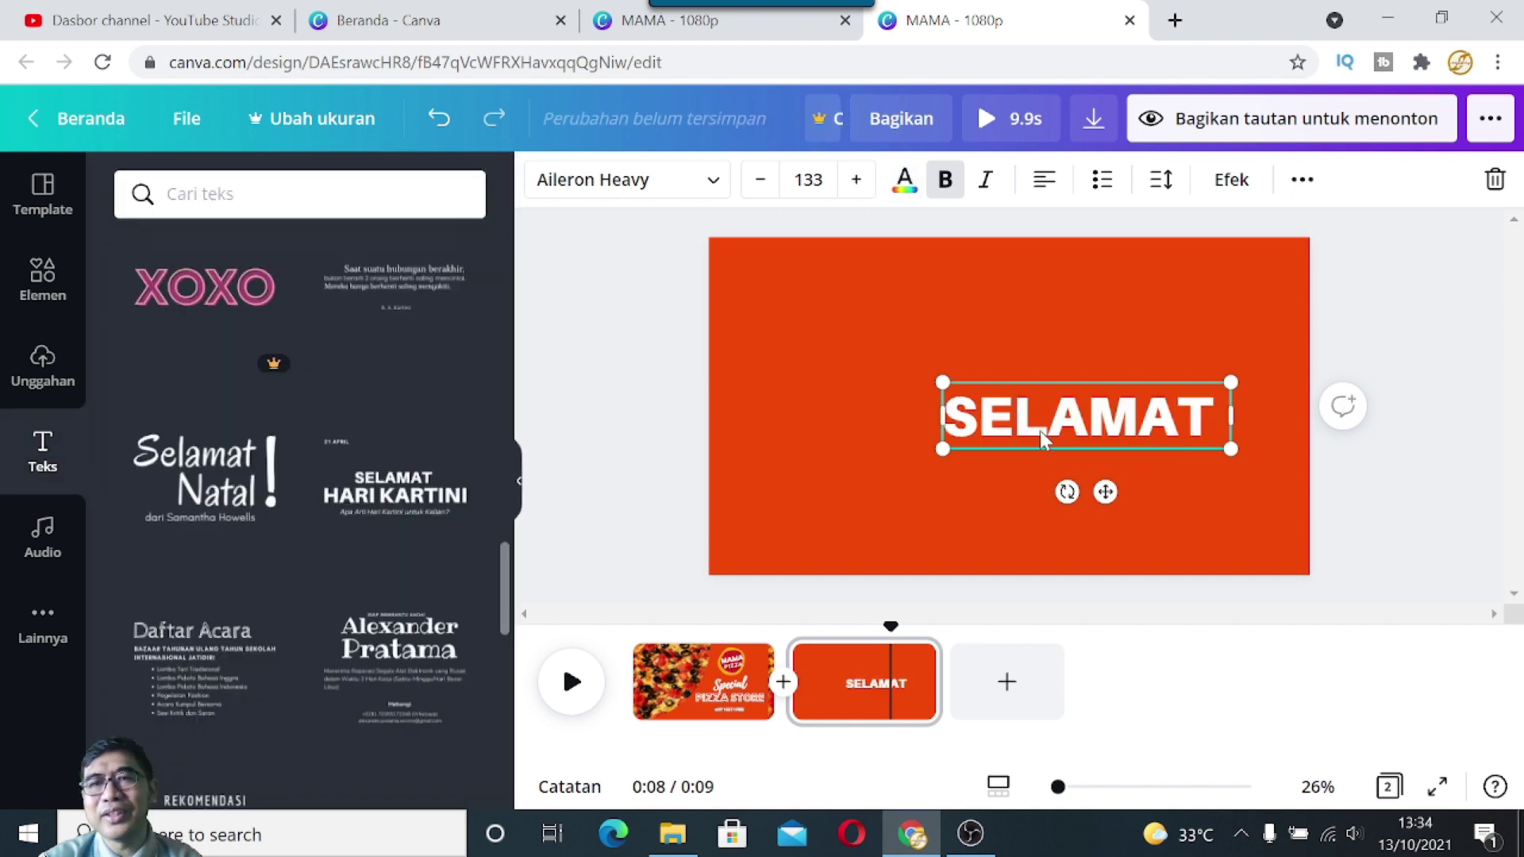
pyautogui.doubleClick(1041, 432)
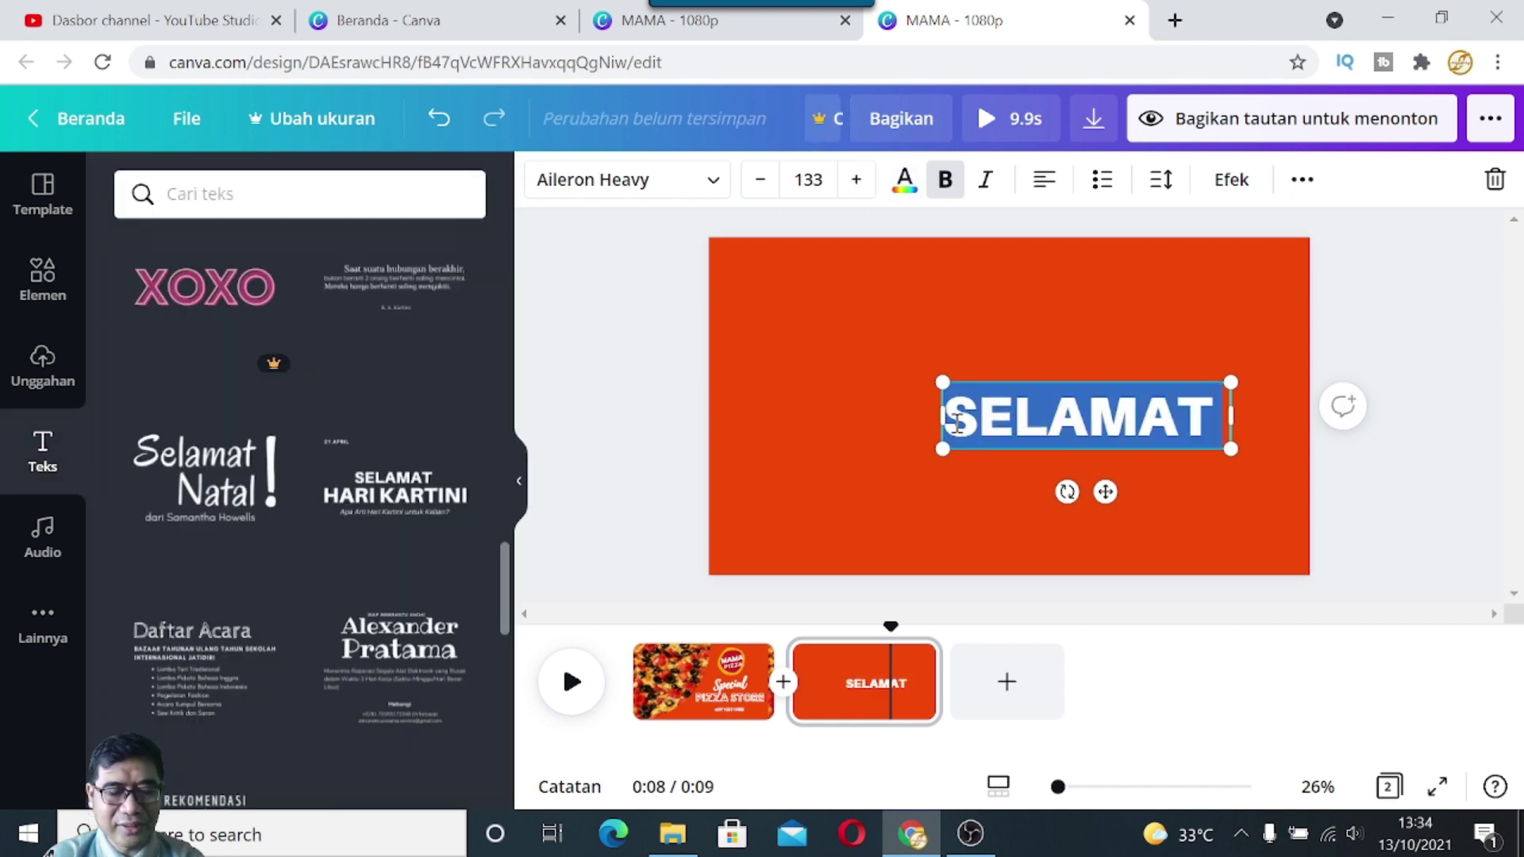
pyautogui.write('Call')
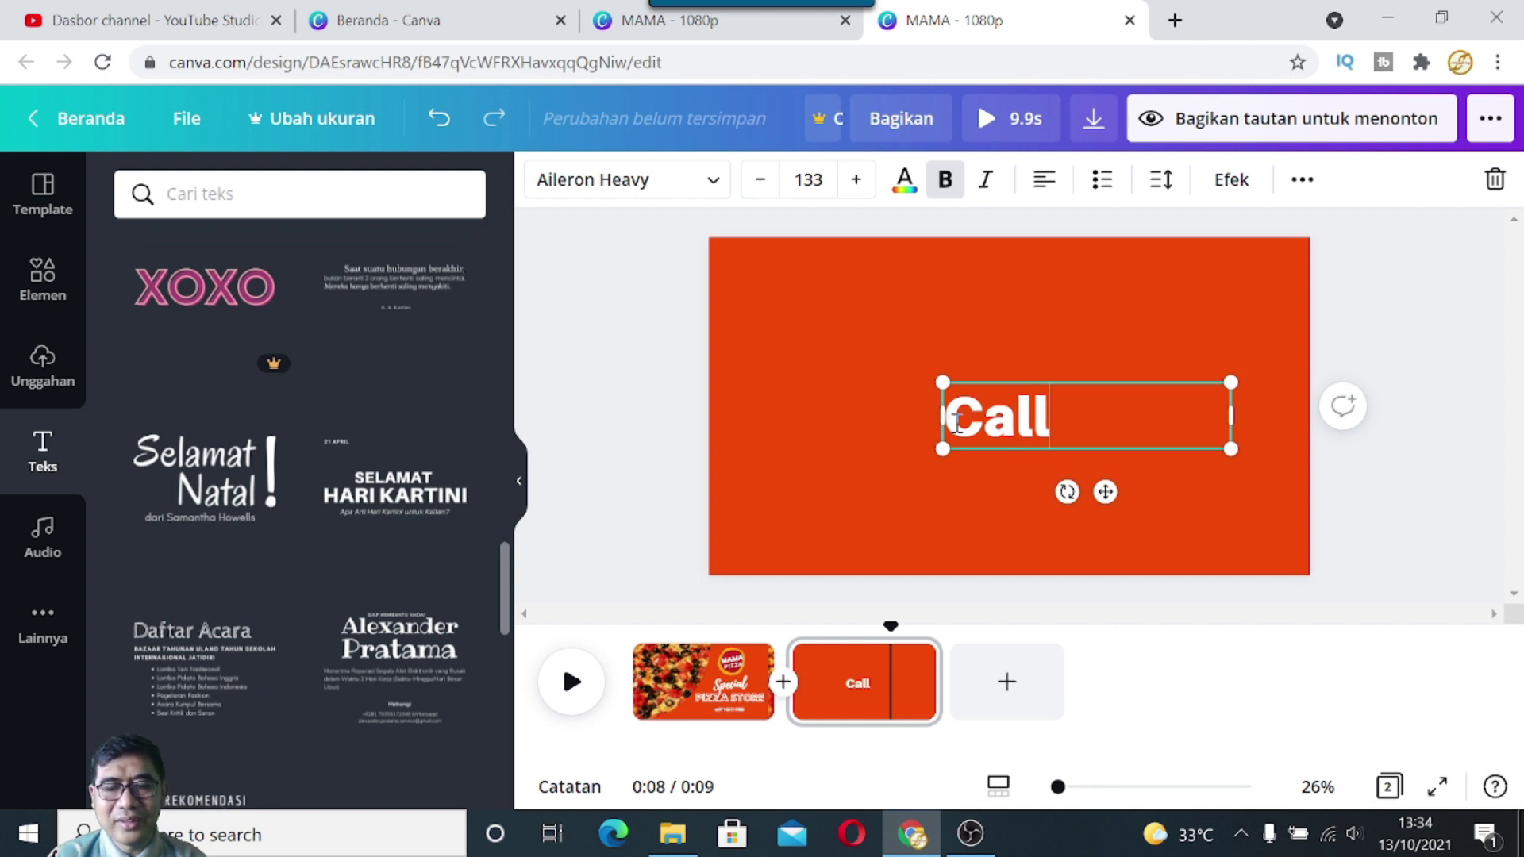
pyautogui.write(' 08123')
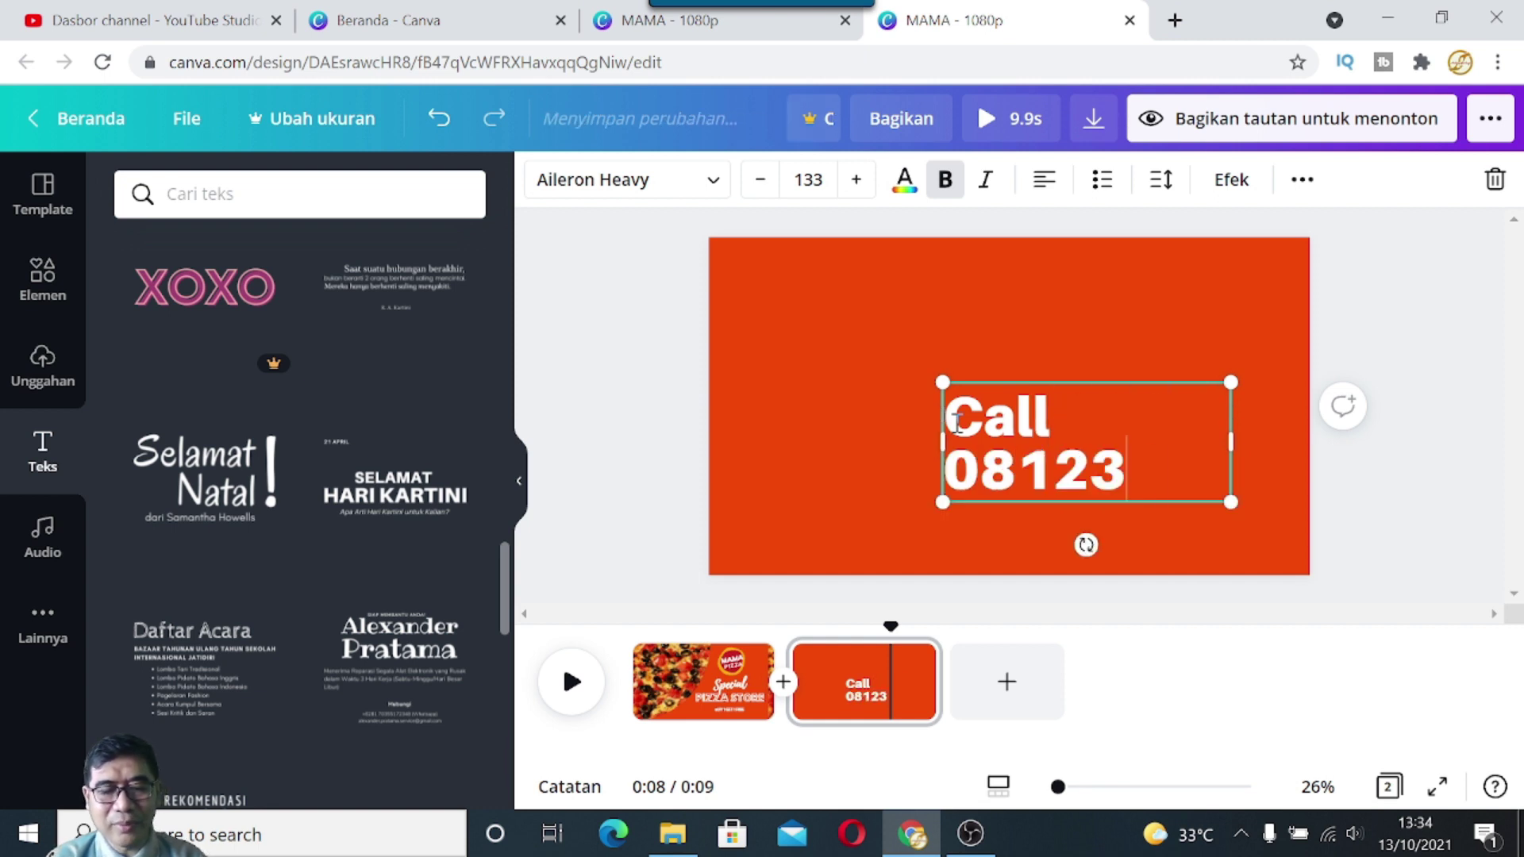
pyautogui.write('45678')
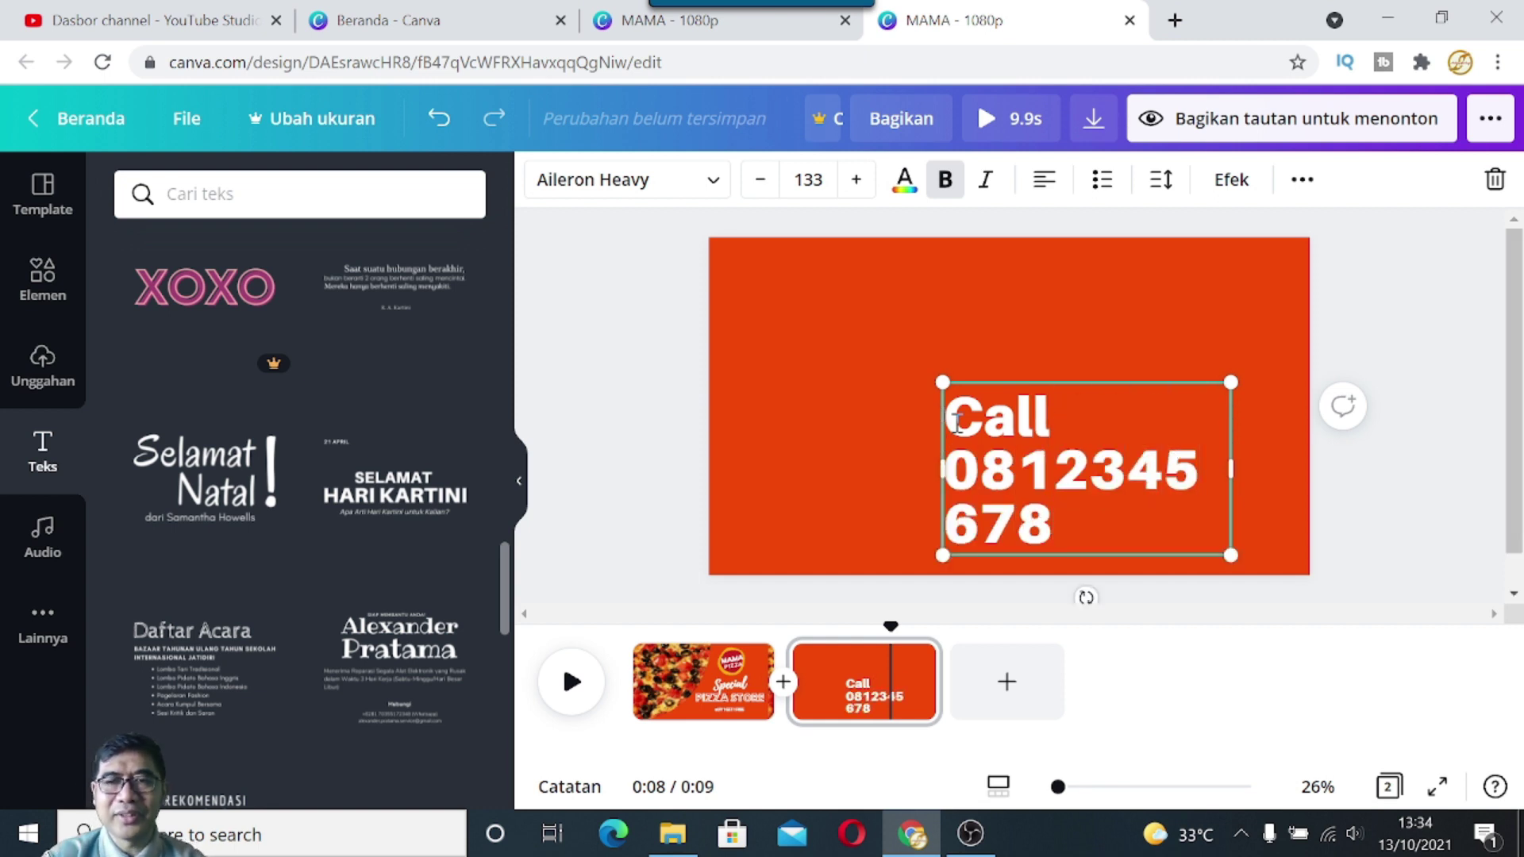
pyautogui.write(' To Order')
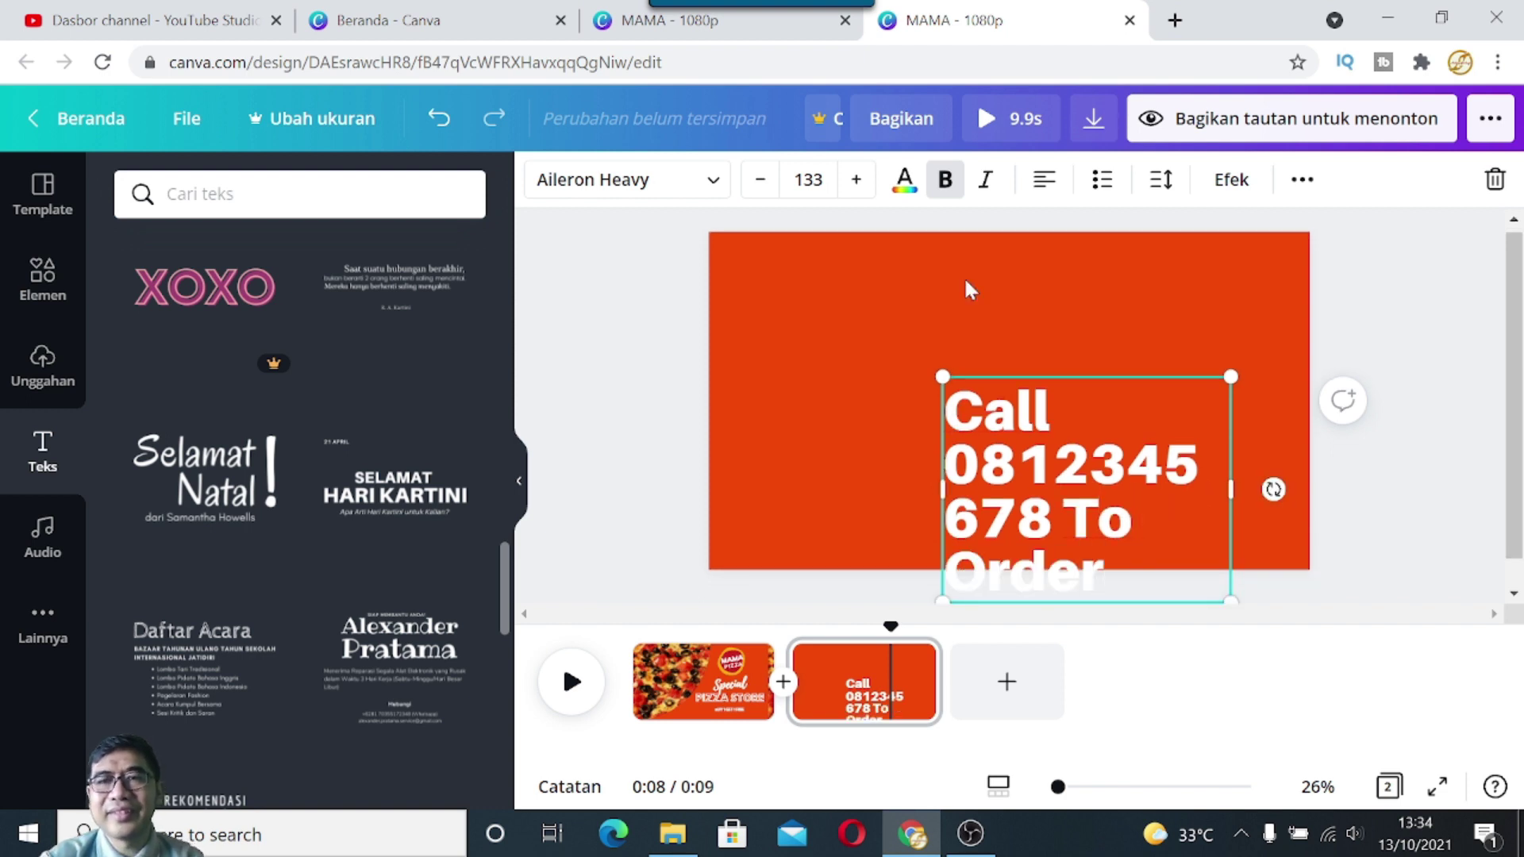
# Step: Reduce the font size of the whole call-to-order text to 90,9
pyautogui.moveTo(948, 407); pyautogui.dragTo(1124, 563)
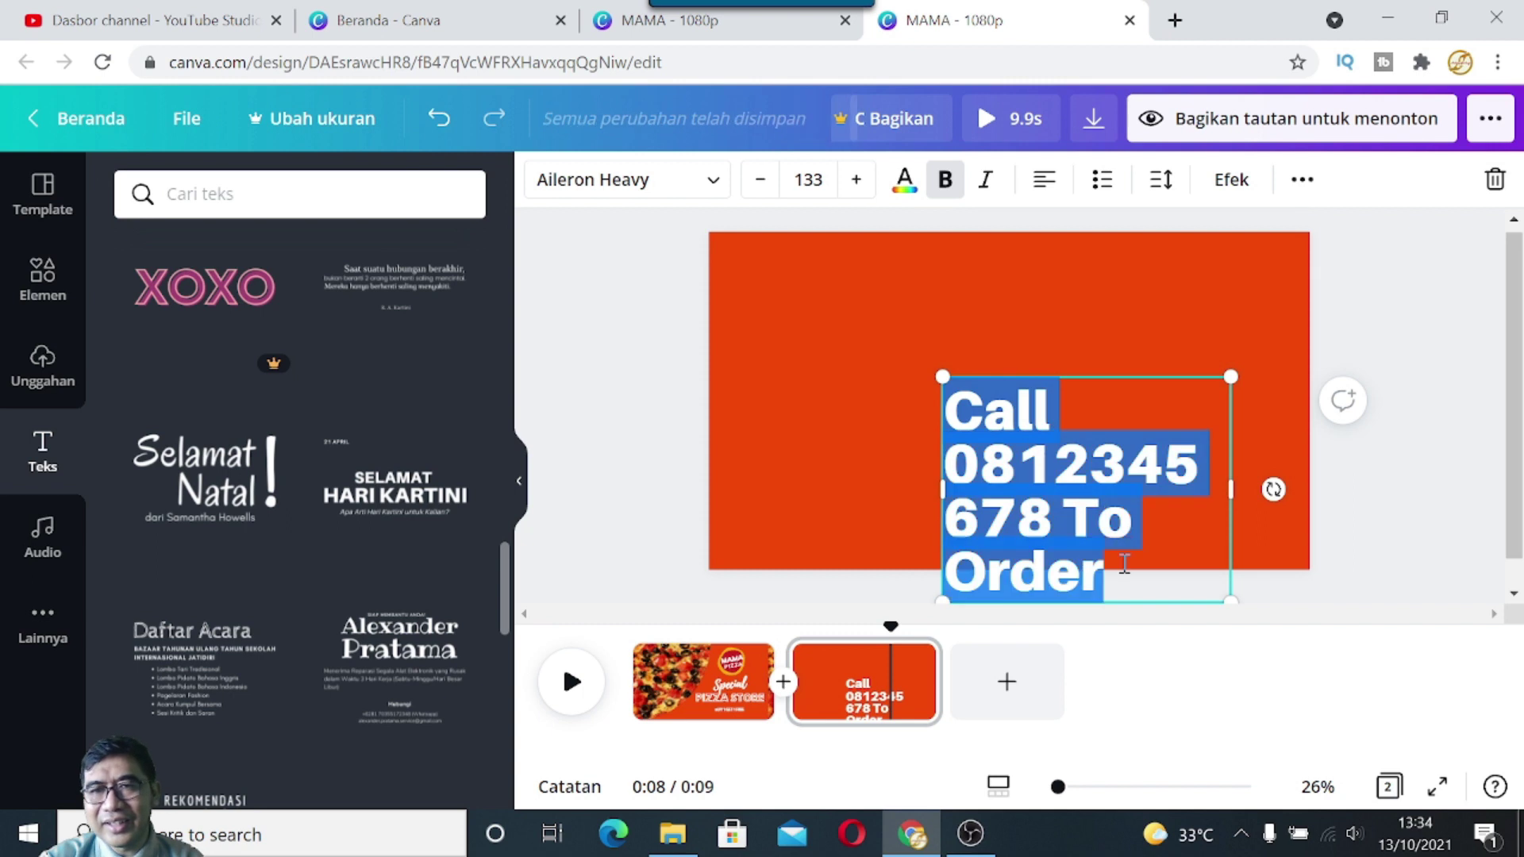
pyautogui.click(758, 193)
pyautogui.click(758, 193)
pyautogui.click(759, 193)
pyautogui.click(758, 193)
pyautogui.click(758, 193)
pyautogui.click(758, 192)
pyautogui.click(758, 193)
pyautogui.click(758, 181)
pyautogui.click(758, 181)
pyautogui.click(758, 181)
pyautogui.click(758, 181)
pyautogui.click(758, 181)
pyautogui.click(758, 181)
pyautogui.click(758, 181)
pyautogui.click(758, 181)
pyautogui.click(758, 181)
pyautogui.click(758, 181)
pyautogui.click(758, 181)
pyautogui.click(758, 181)
pyautogui.click(758, 181)
pyautogui.click(758, 181)
pyautogui.click(759, 181)
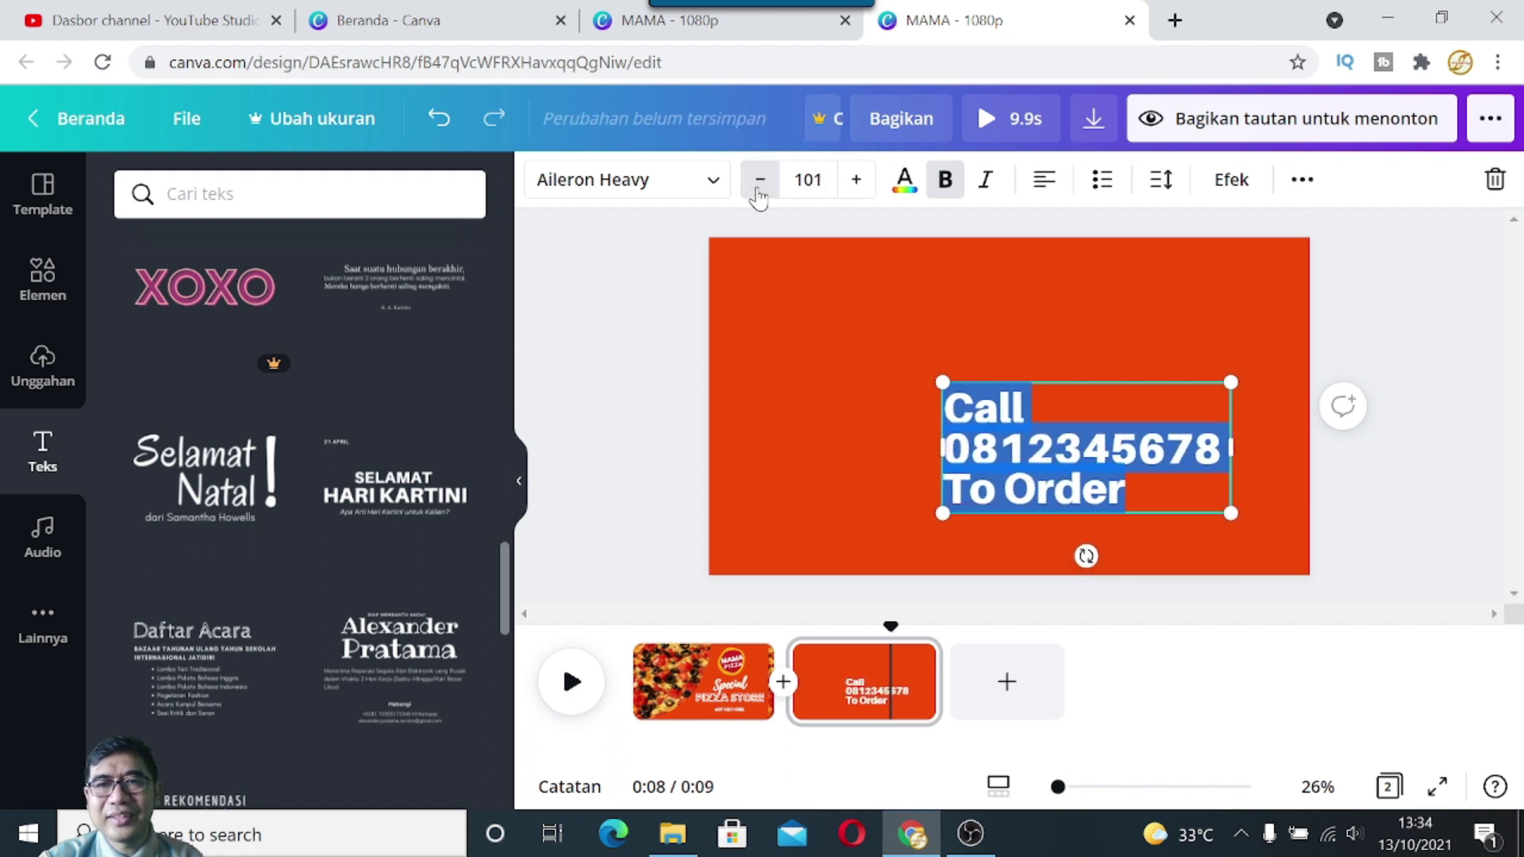
pyautogui.click(758, 181)
pyautogui.click(758, 190)
pyautogui.click(758, 190)
pyautogui.click(758, 191)
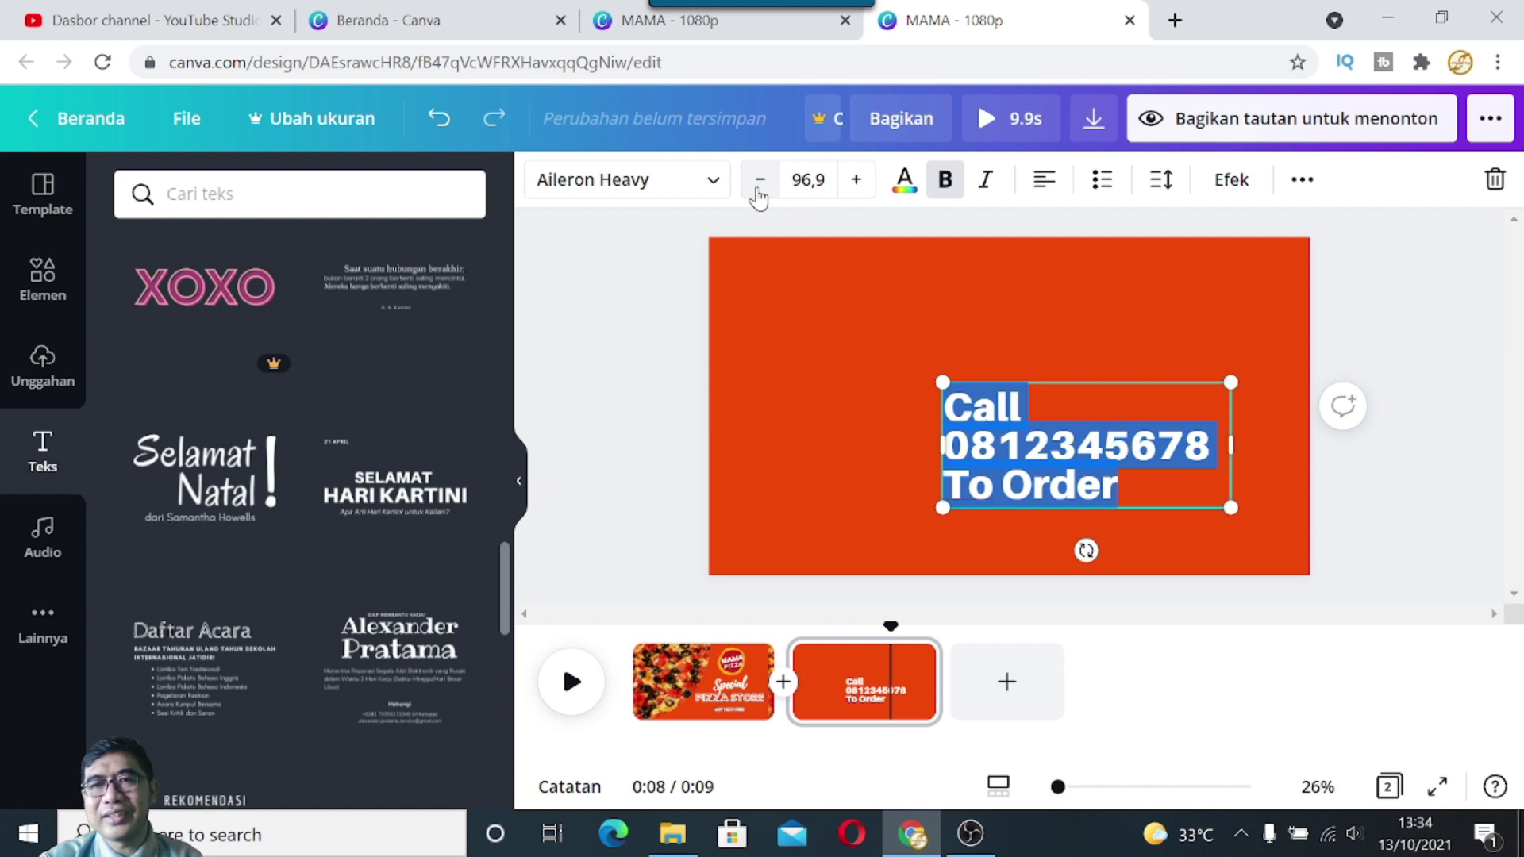
pyautogui.click(758, 191)
pyautogui.click(758, 190)
pyautogui.click(758, 191)
pyautogui.click(758, 191)
pyautogui.click(759, 190)
pyautogui.click(758, 191)
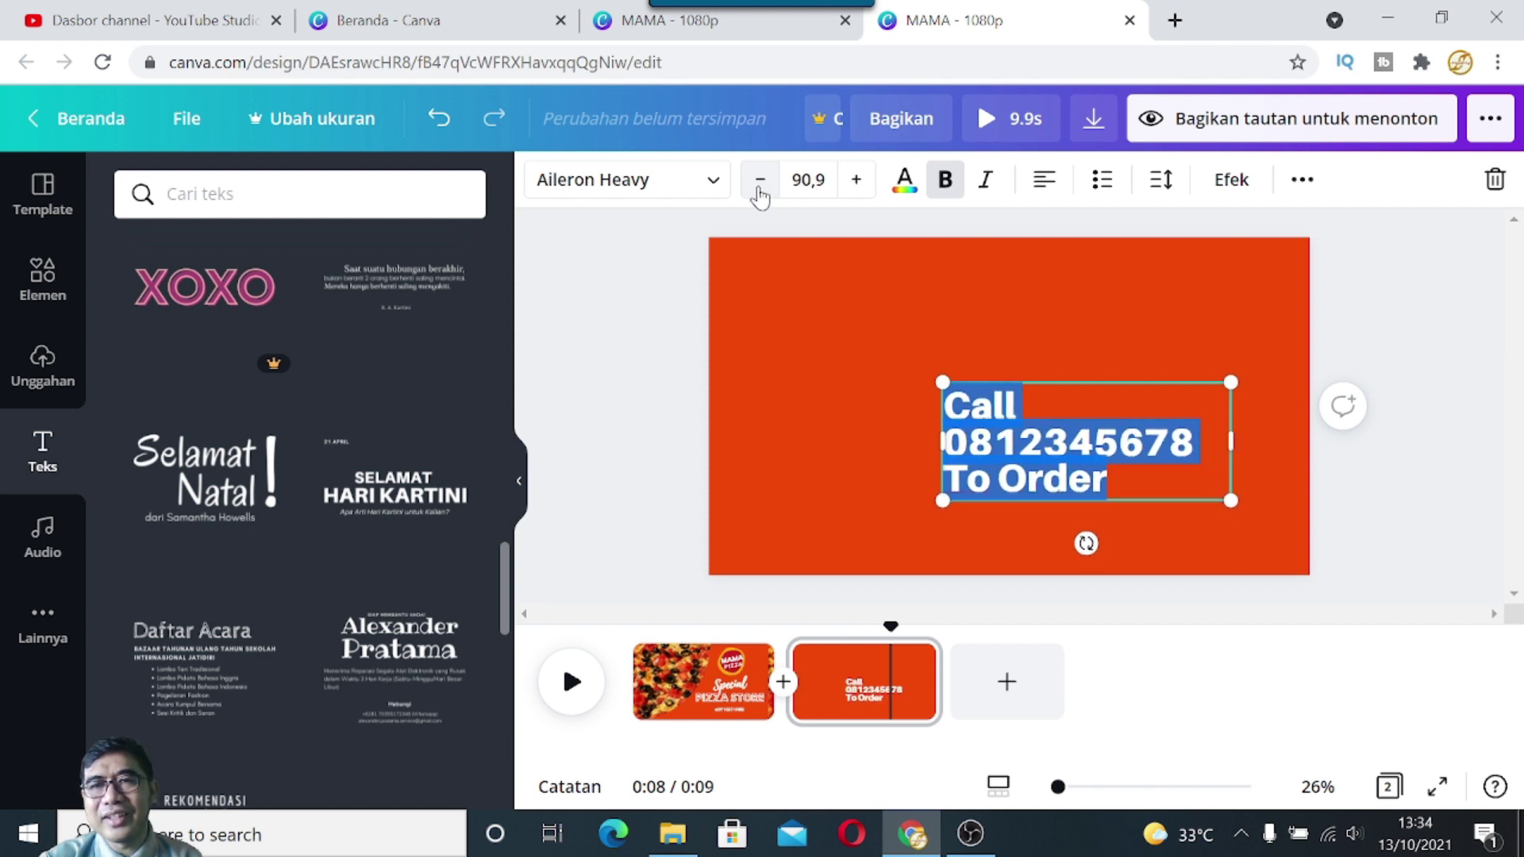
# Step: Center-align the call-to-order text and move it to the lower-right corner of the orange page
pyautogui.click(1463, 326)
pyautogui.click(1015, 438)
pyautogui.click(1045, 181)
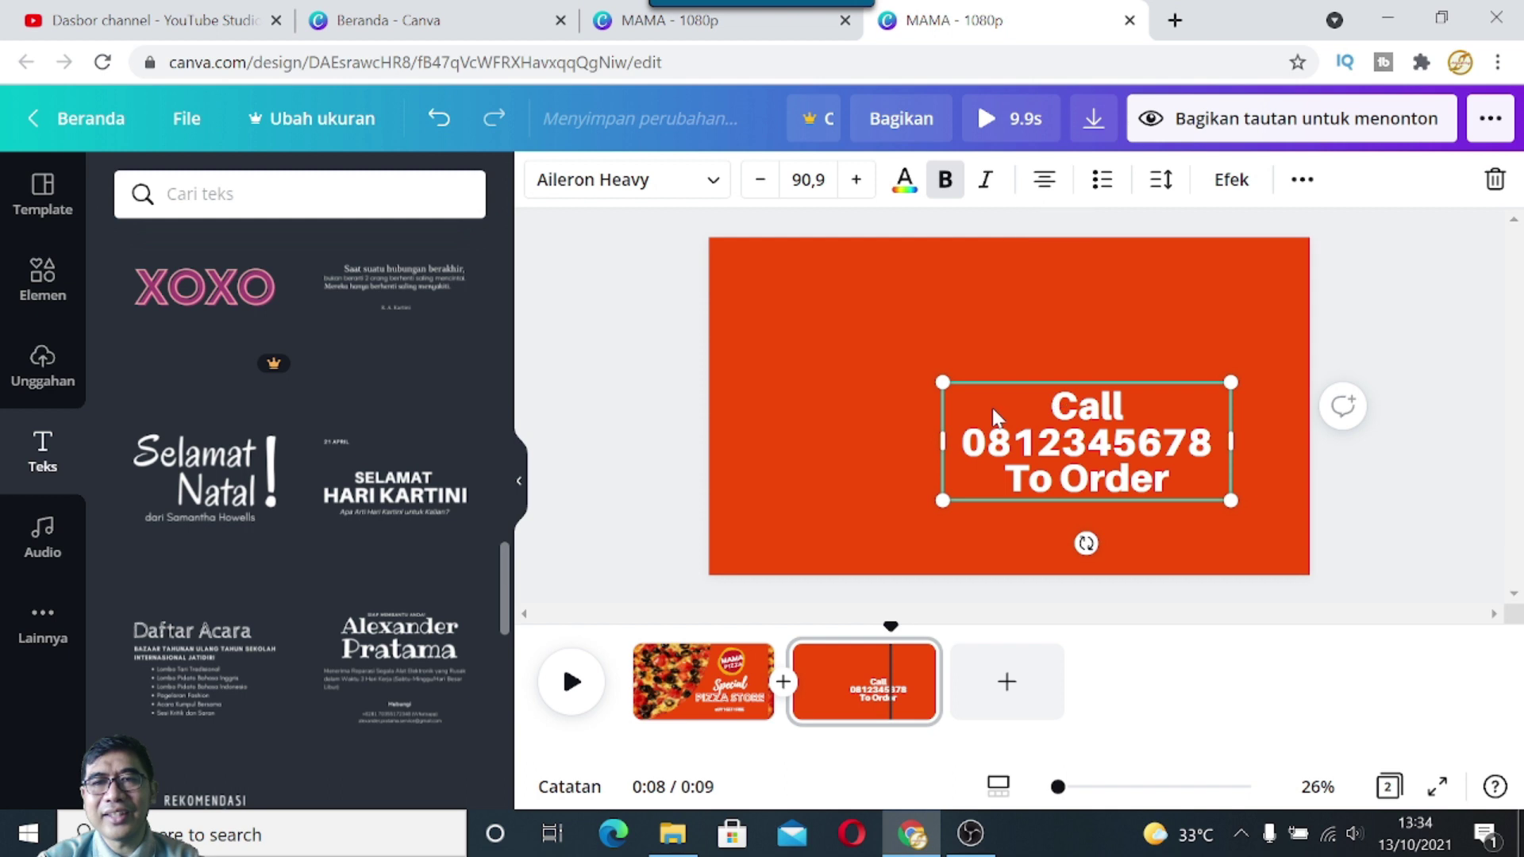
pyautogui.moveTo(1021, 415); pyautogui.dragTo(1075, 463)
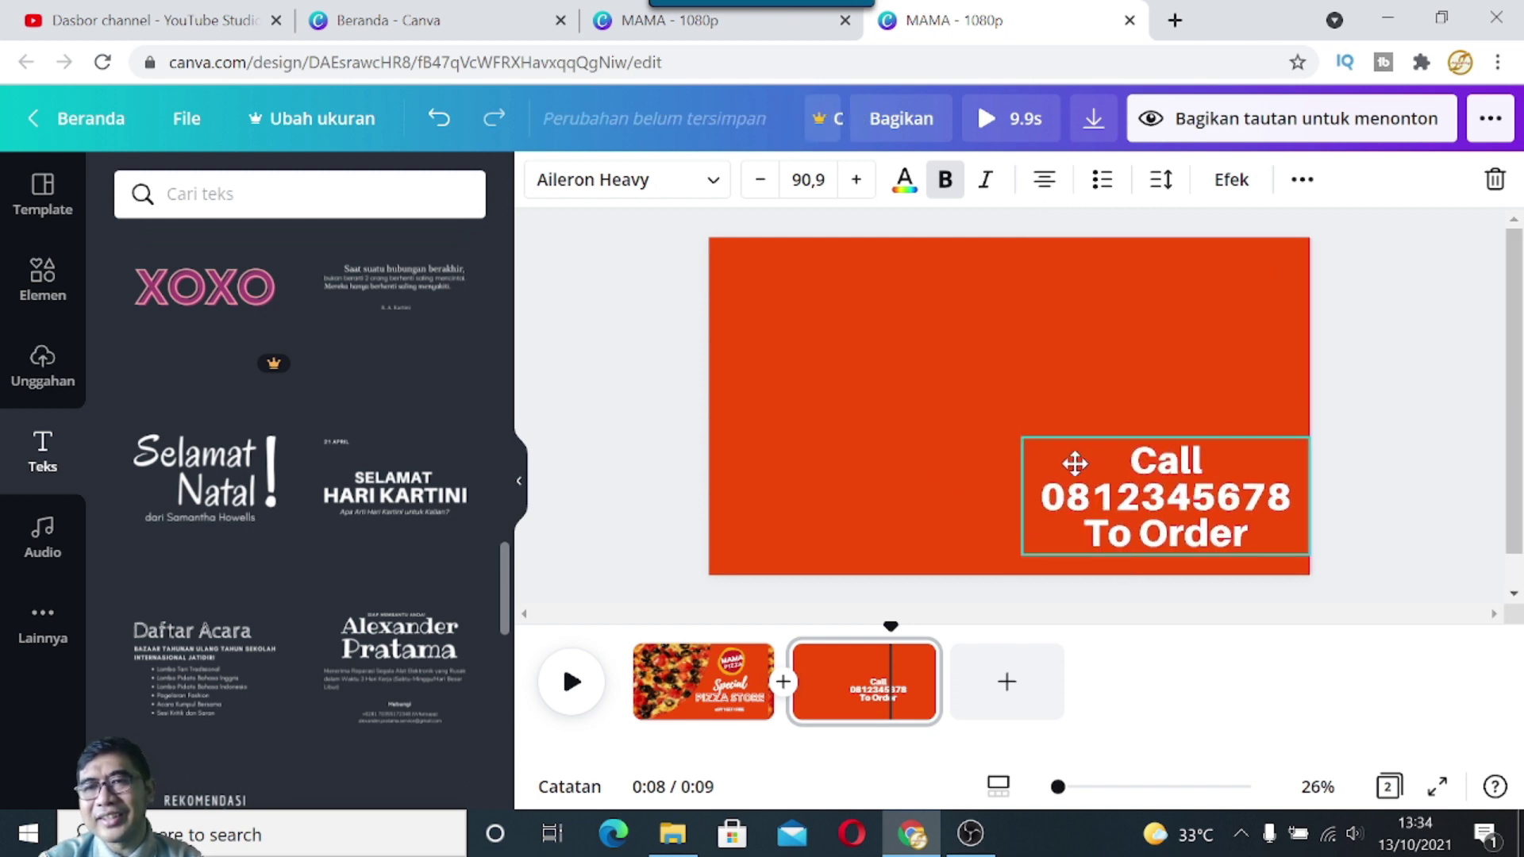
pyautogui.click(1426, 374)
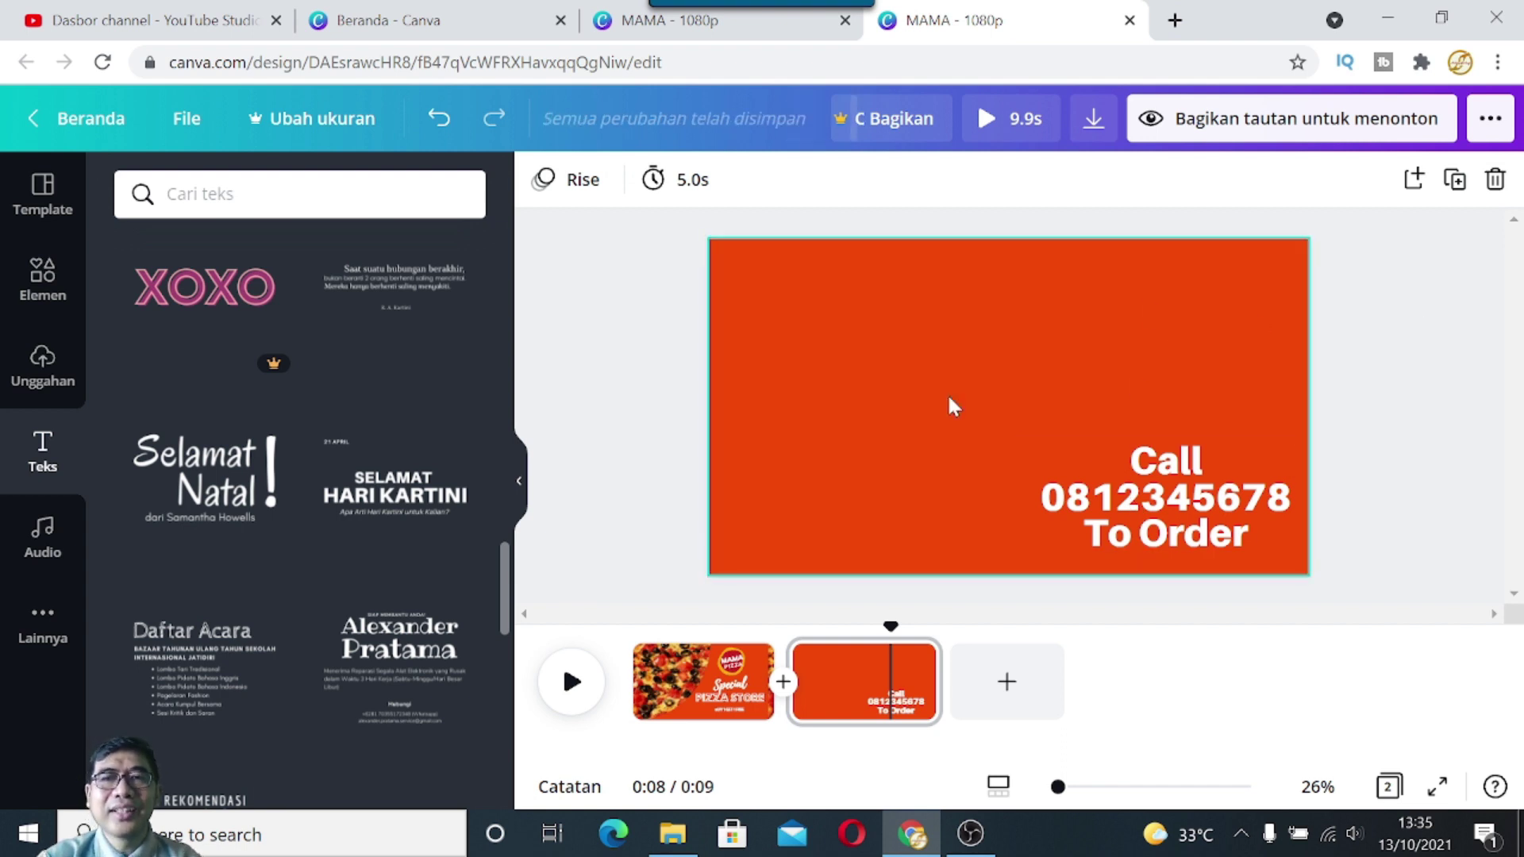
# Step: Check the logo in the other MAMA design, and copy the MAMA PIZZA logo from the first page onto the second
pyautogui.click(707, 34)
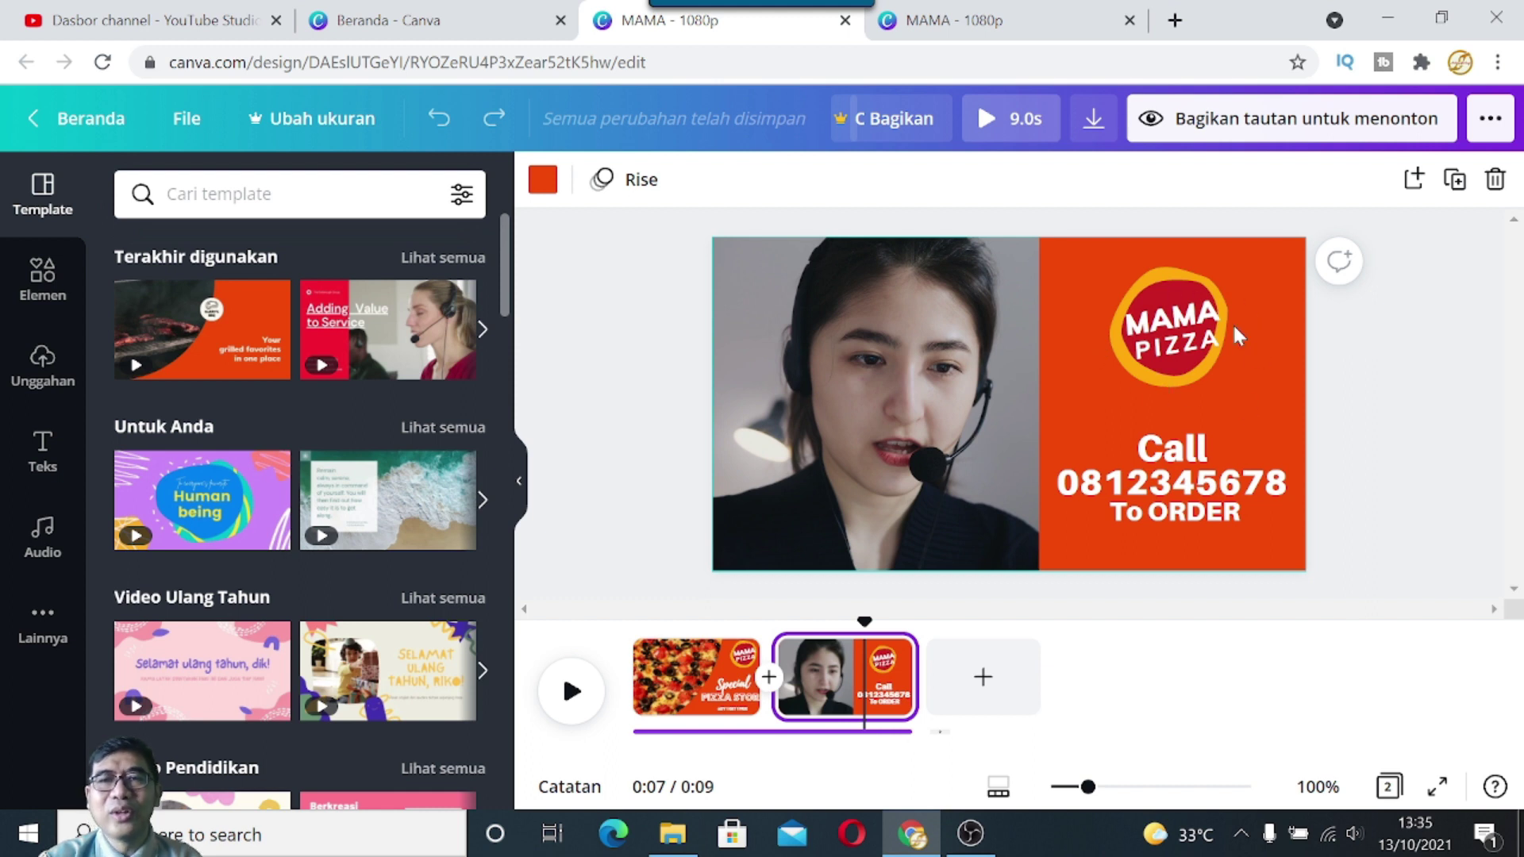
pyautogui.click(988, 31)
pyautogui.click(717, 691)
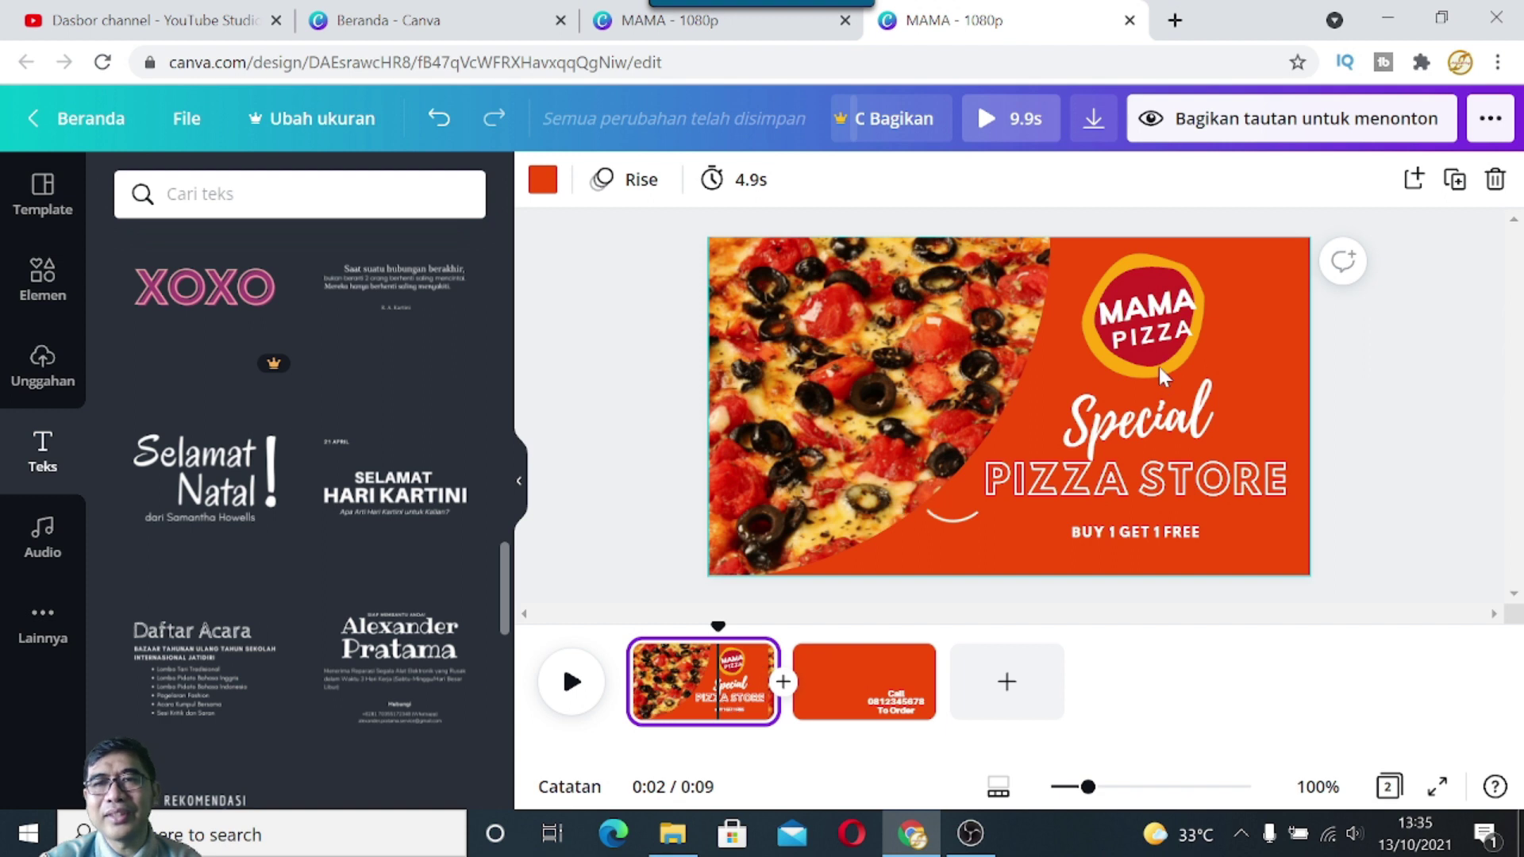
pyautogui.click(1159, 368)
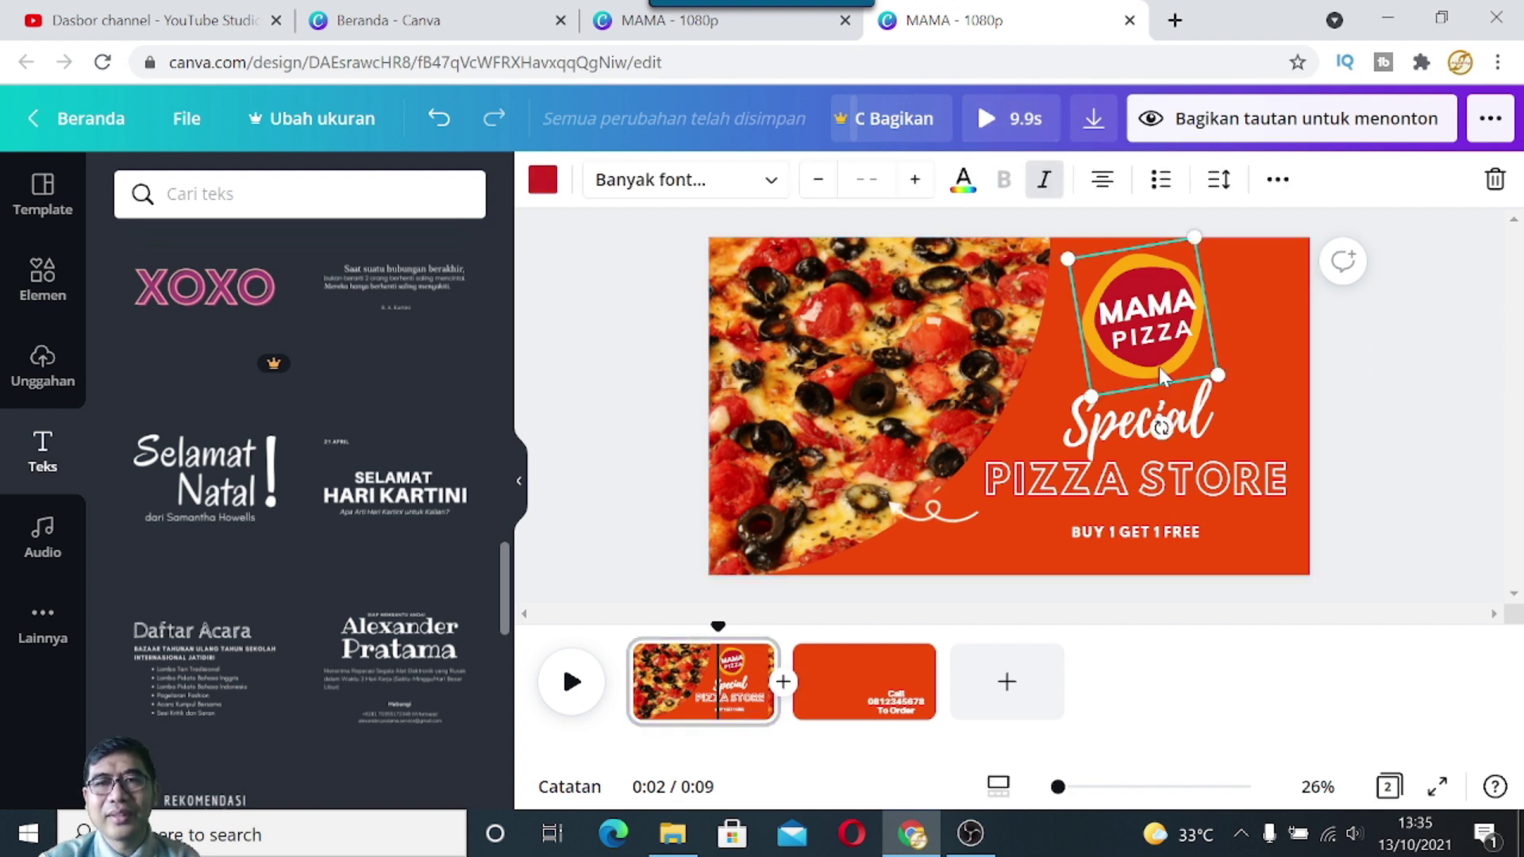
pyautogui.rightClick(1159, 367)
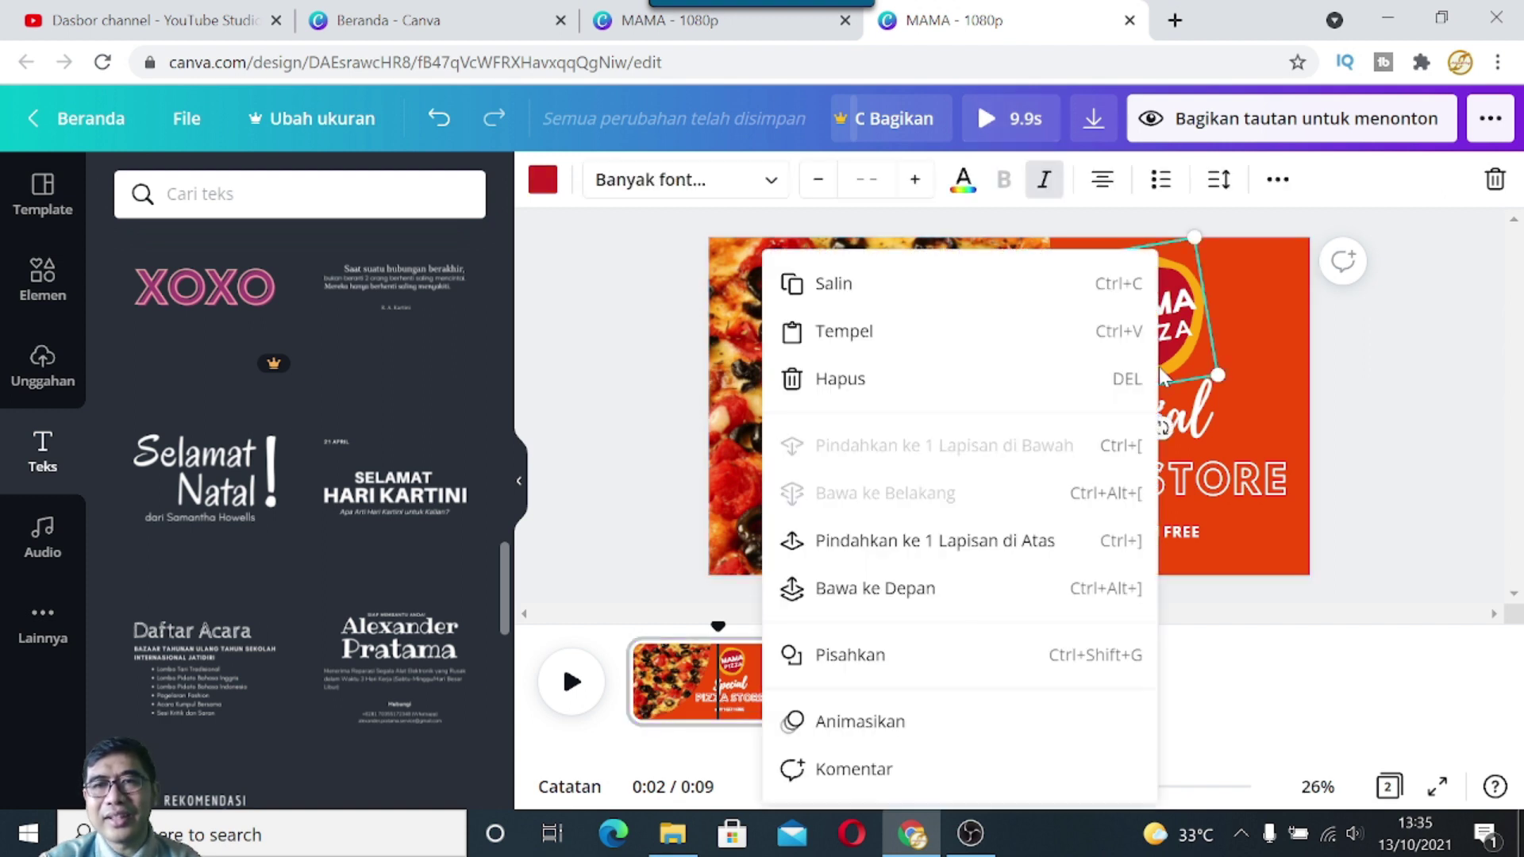
pyautogui.click(857, 296)
pyautogui.click(851, 685)
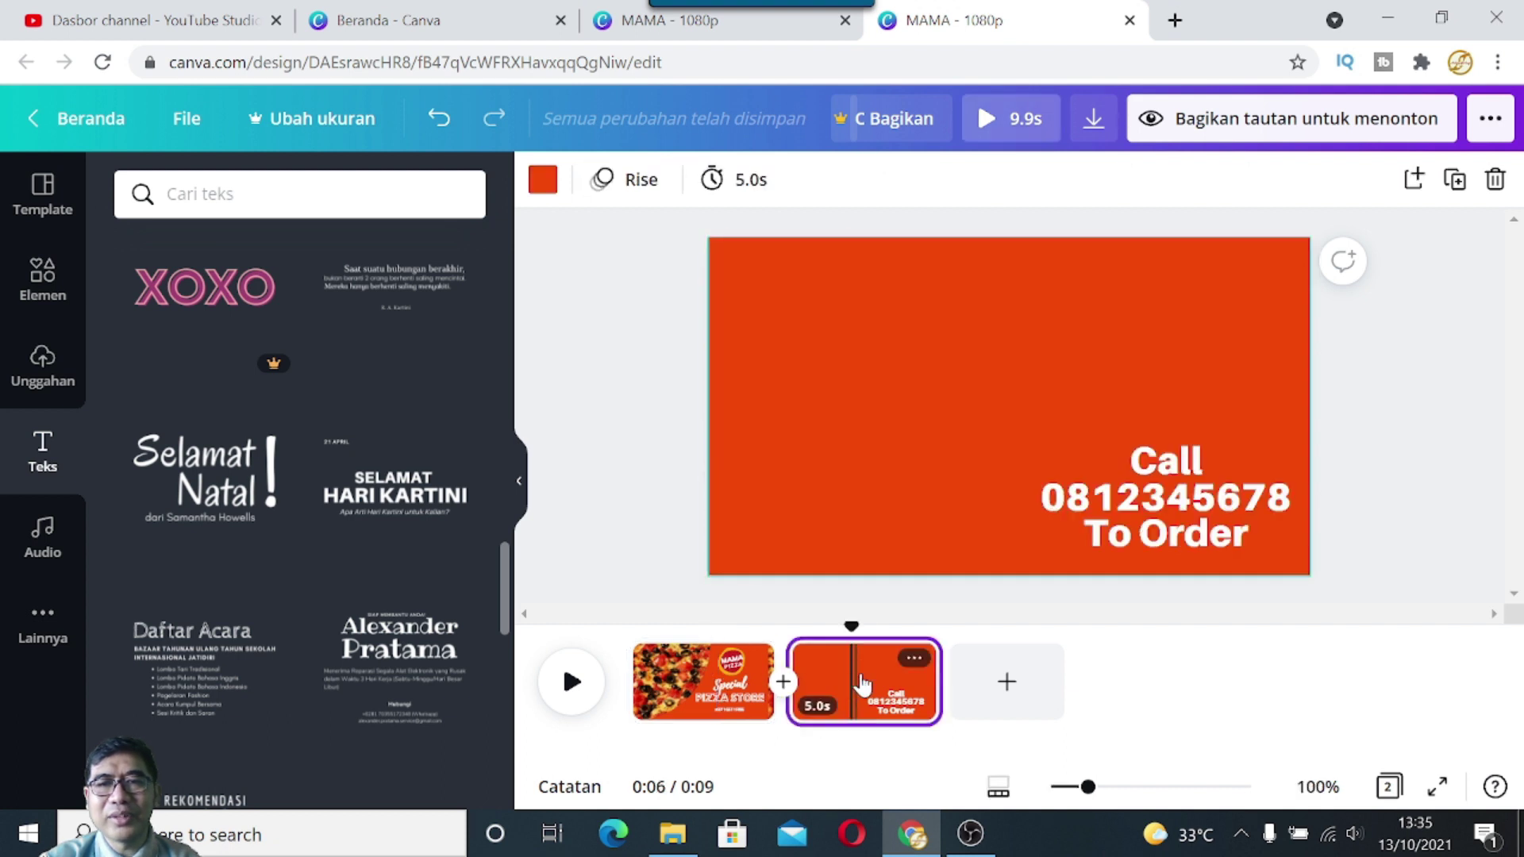
pyautogui.rightClick(1131, 320)
pyautogui.click(1214, 397)
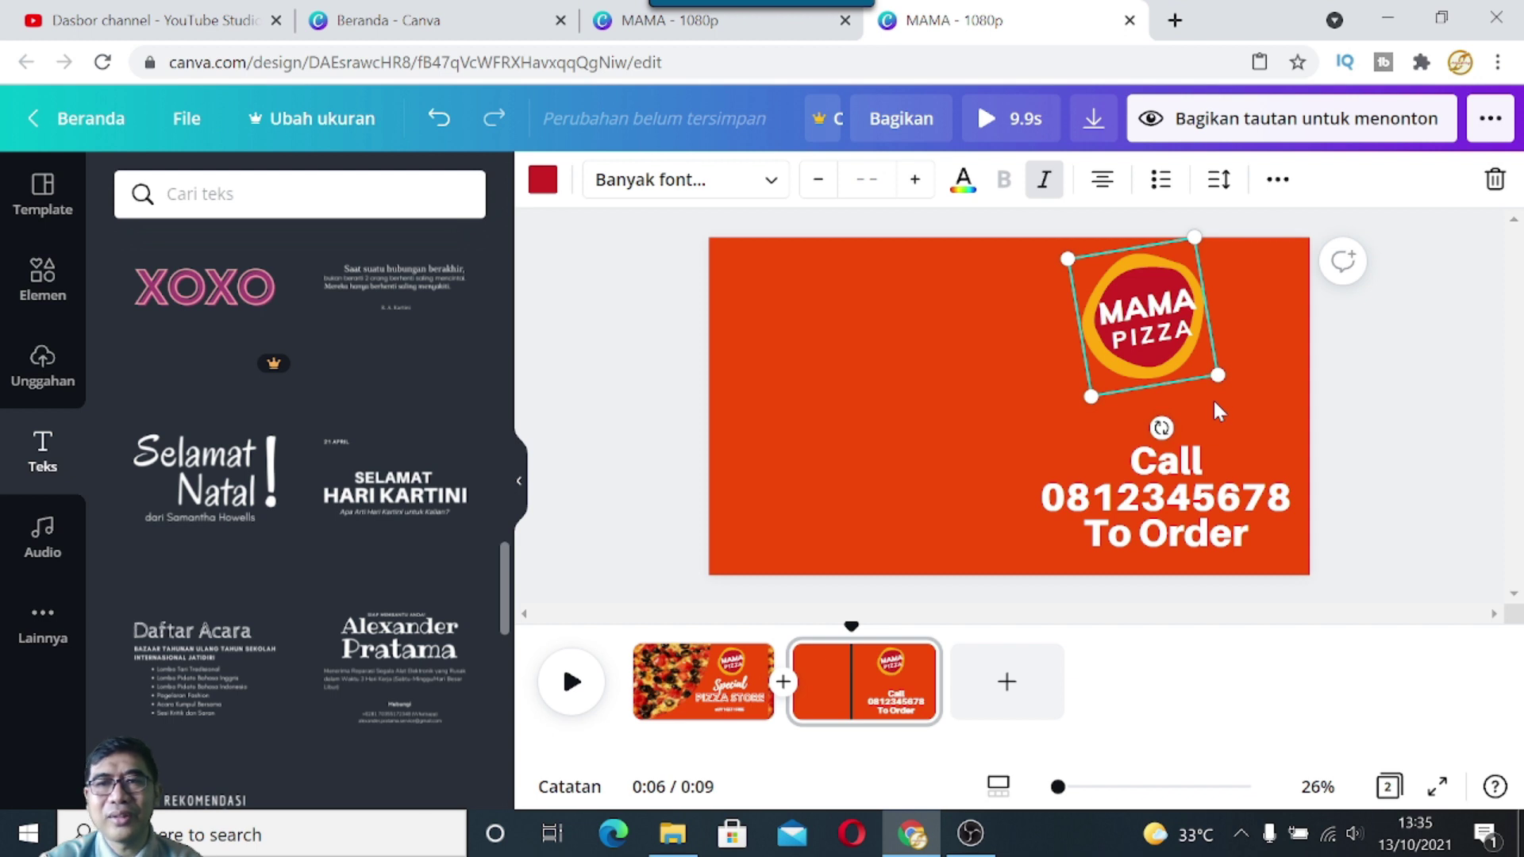
# Step: Move the MAMA PIZZA logo slightly down so that it sits above the "Call" text
pyautogui.click(1405, 394)
pyautogui.click(1163, 370)
pyautogui.moveTo(1165, 375); pyautogui.dragTo(1173, 397)
pyautogui.click(1441, 379)
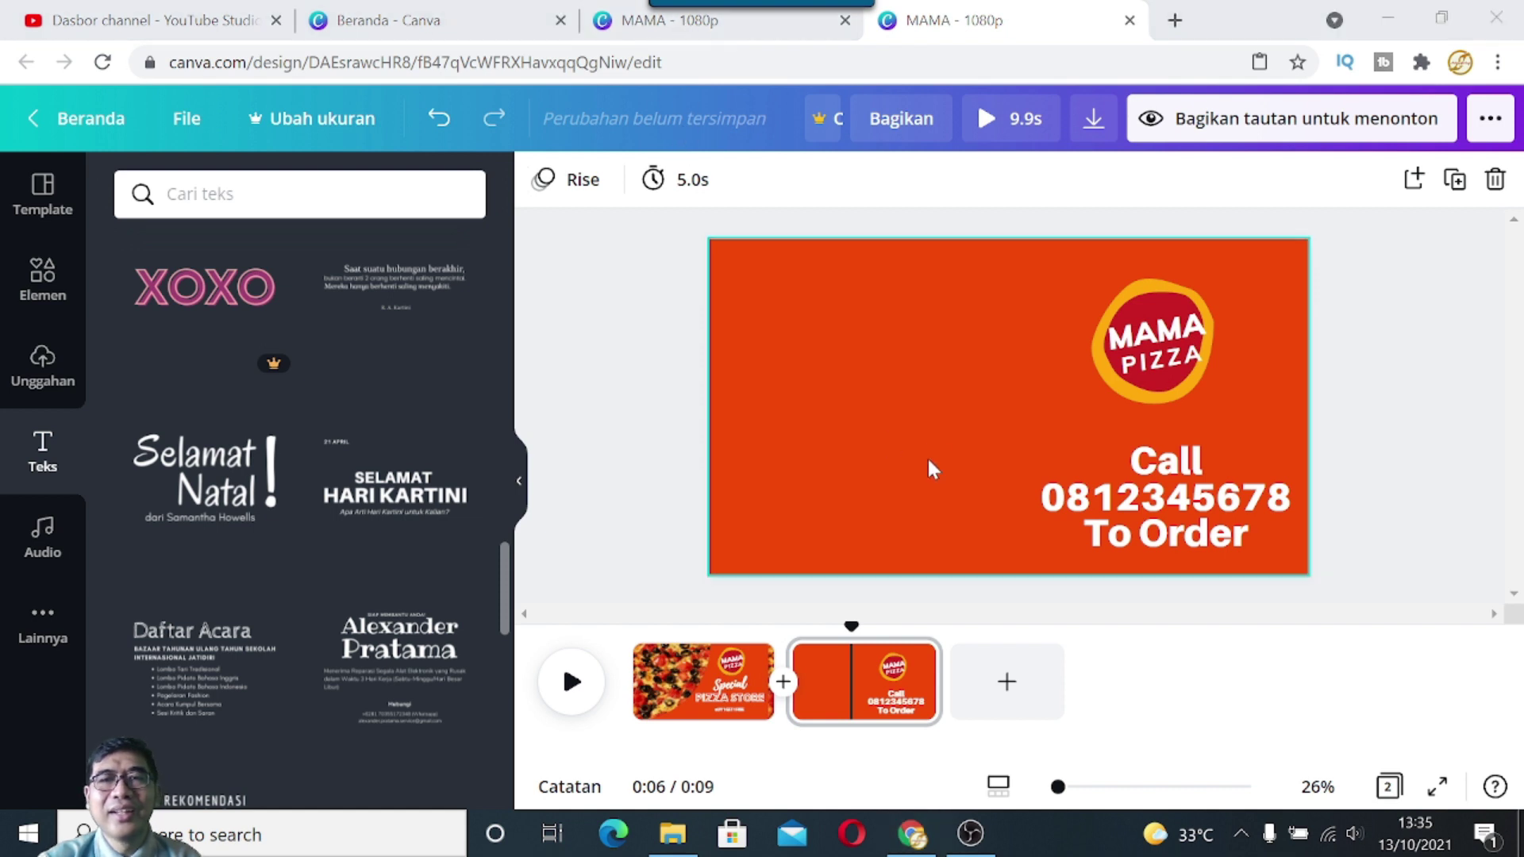
# Step: Check the operator page in the other MAMA design, and open the uploaded videos in the current design
pyautogui.click(675, 24)
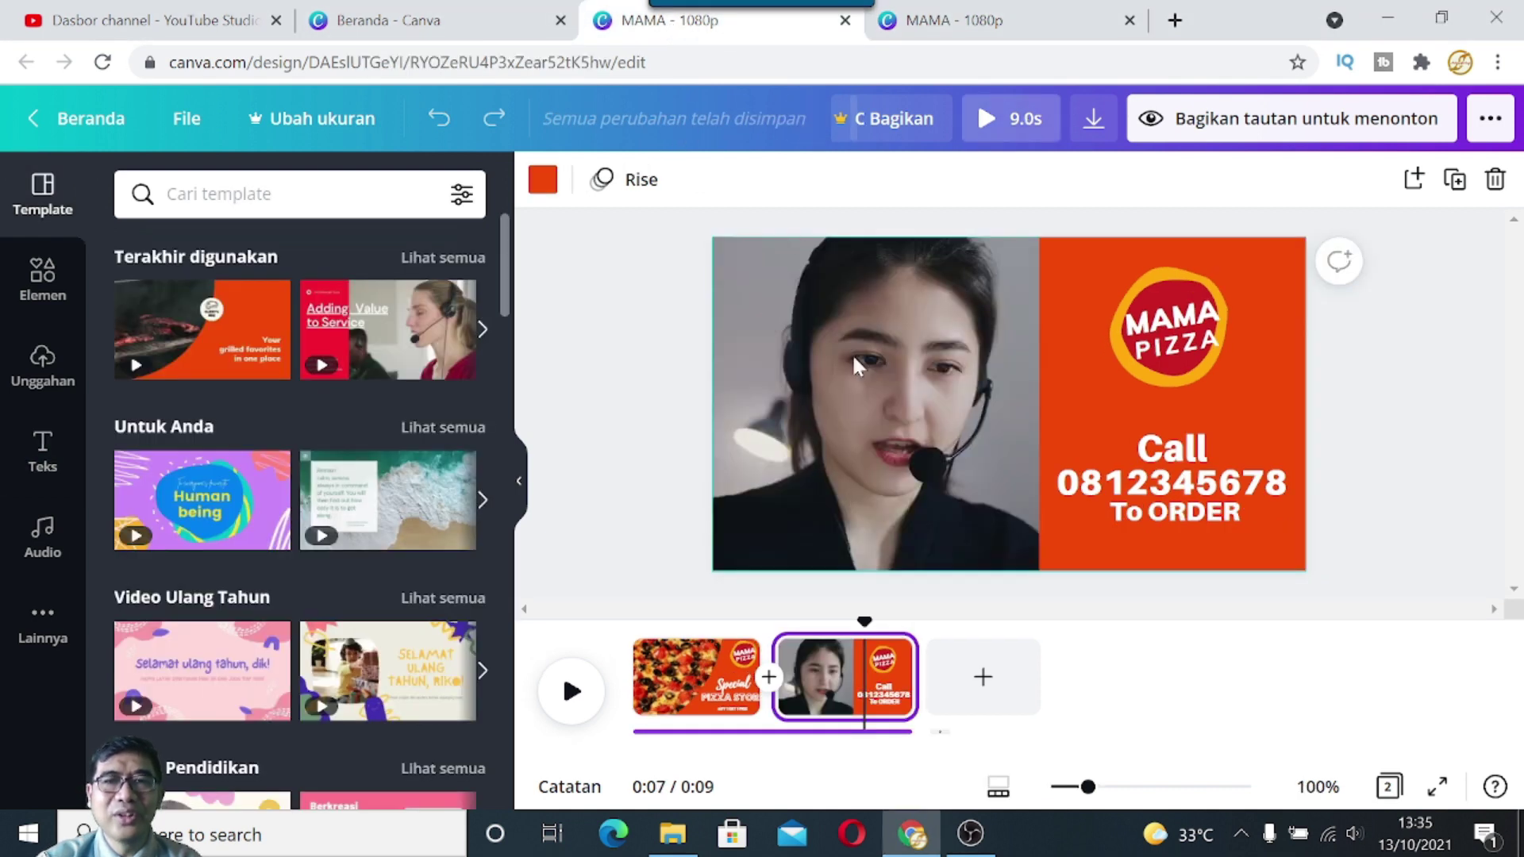
pyautogui.click(952, 24)
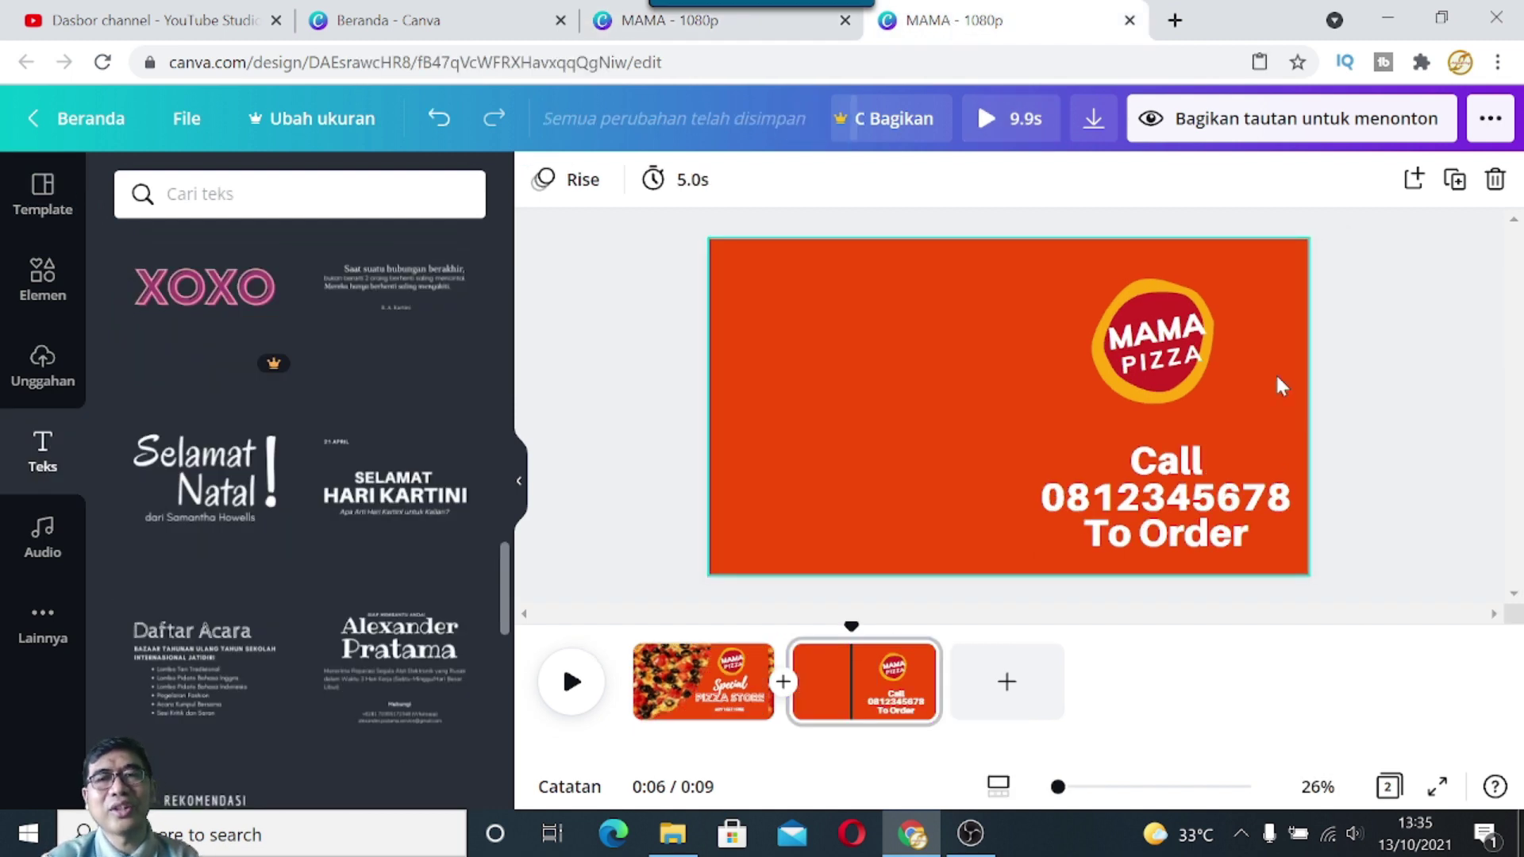
pyautogui.click(28, 382)
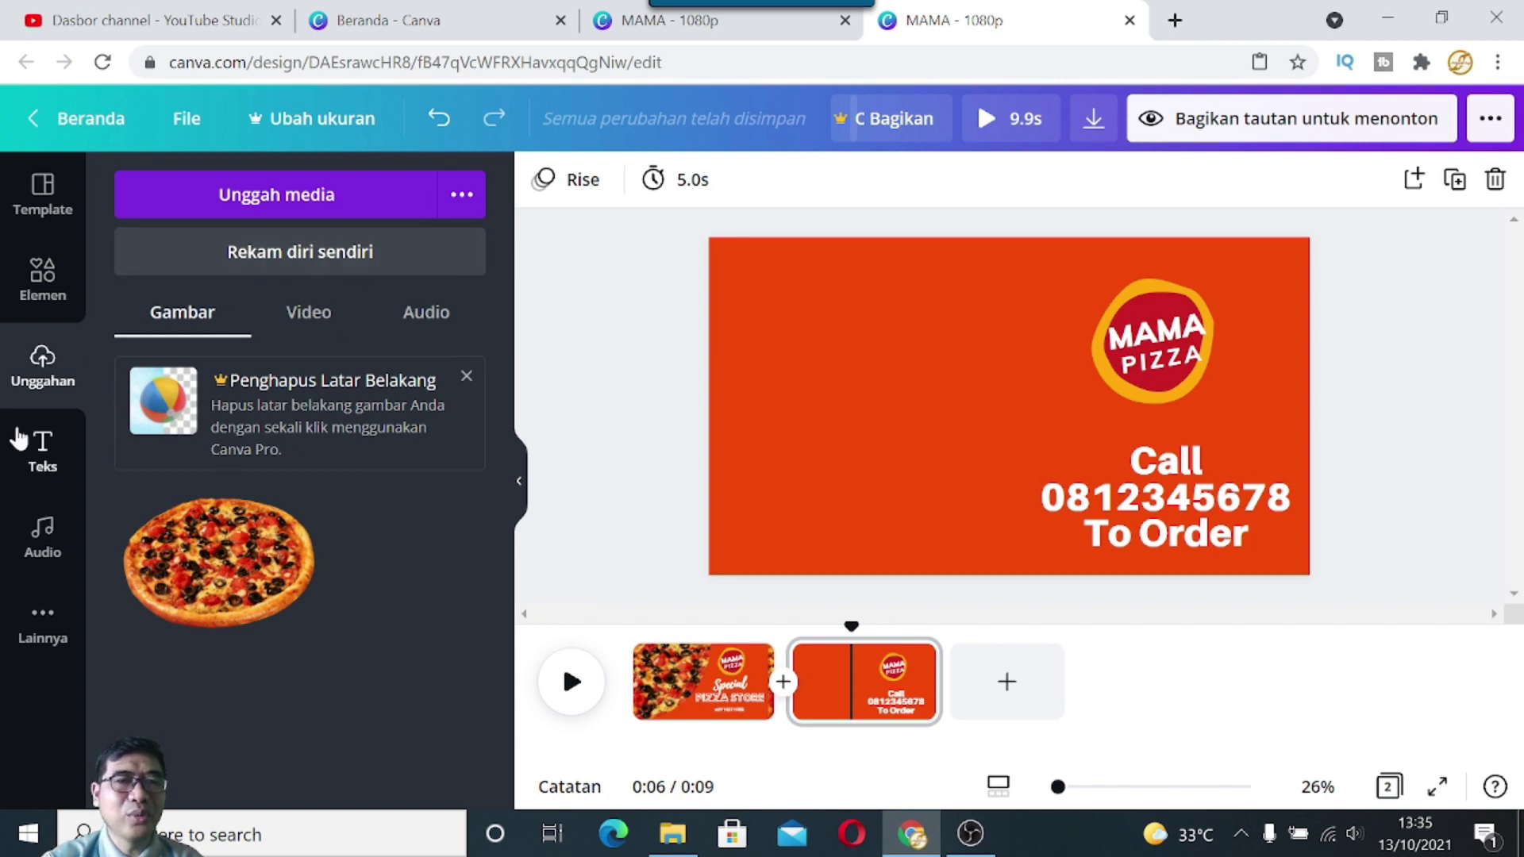
pyautogui.click(288, 317)
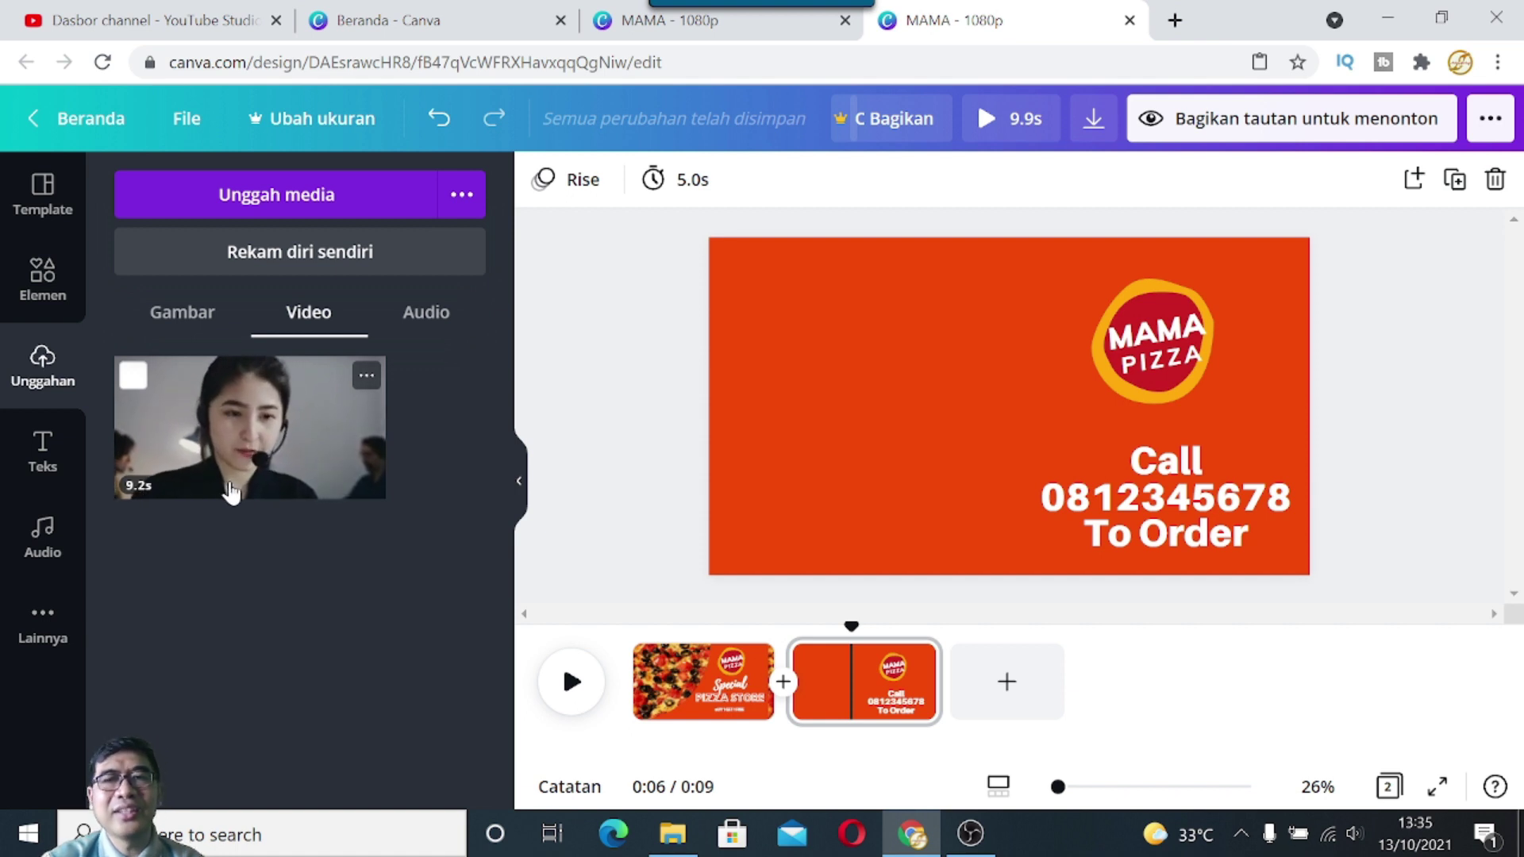
pyautogui.click(262, 200)
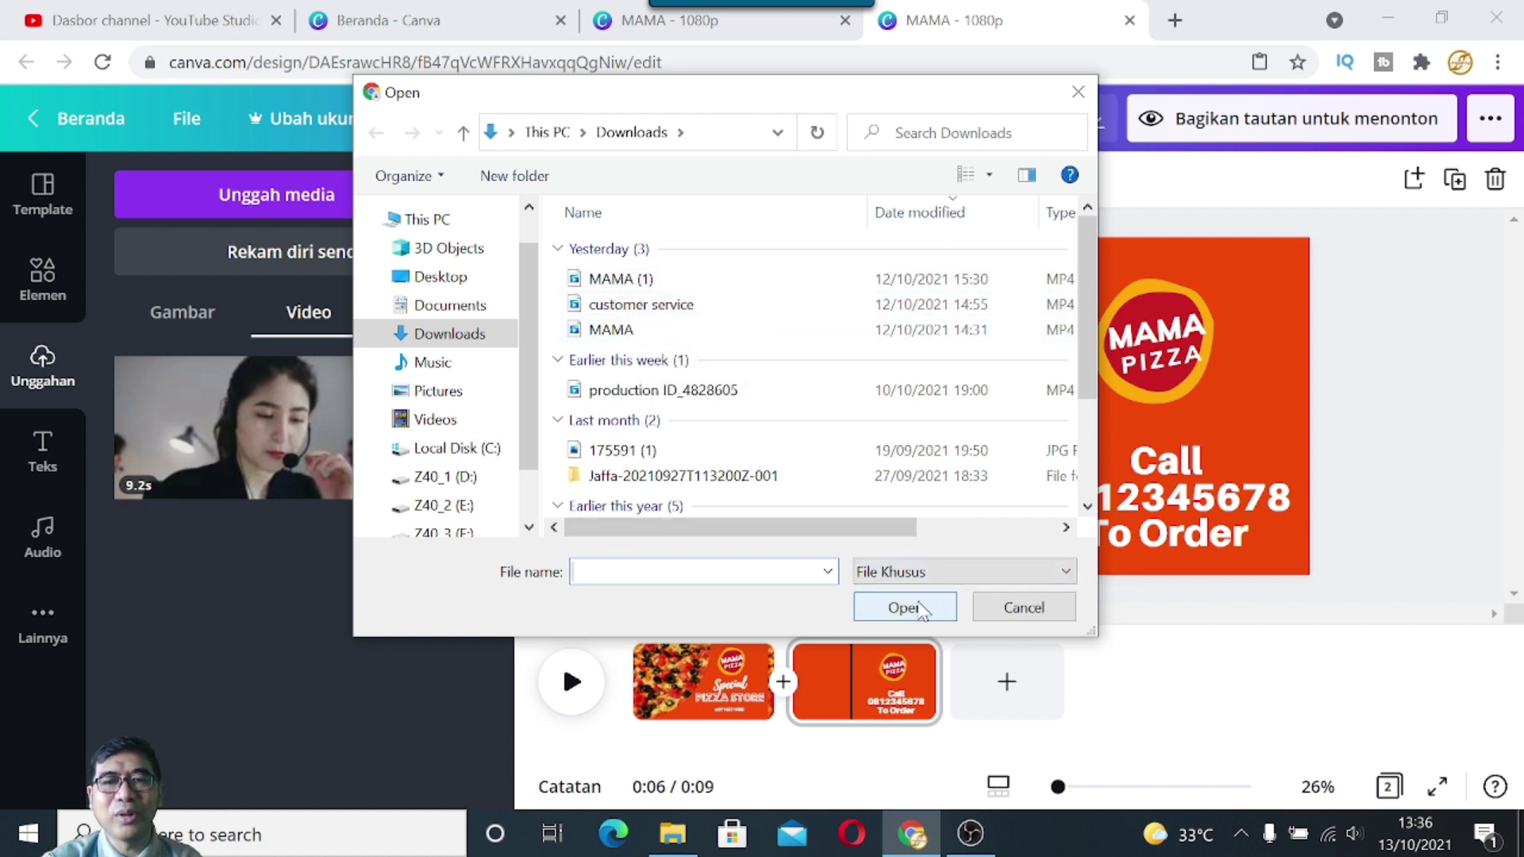
pyautogui.click(1024, 608)
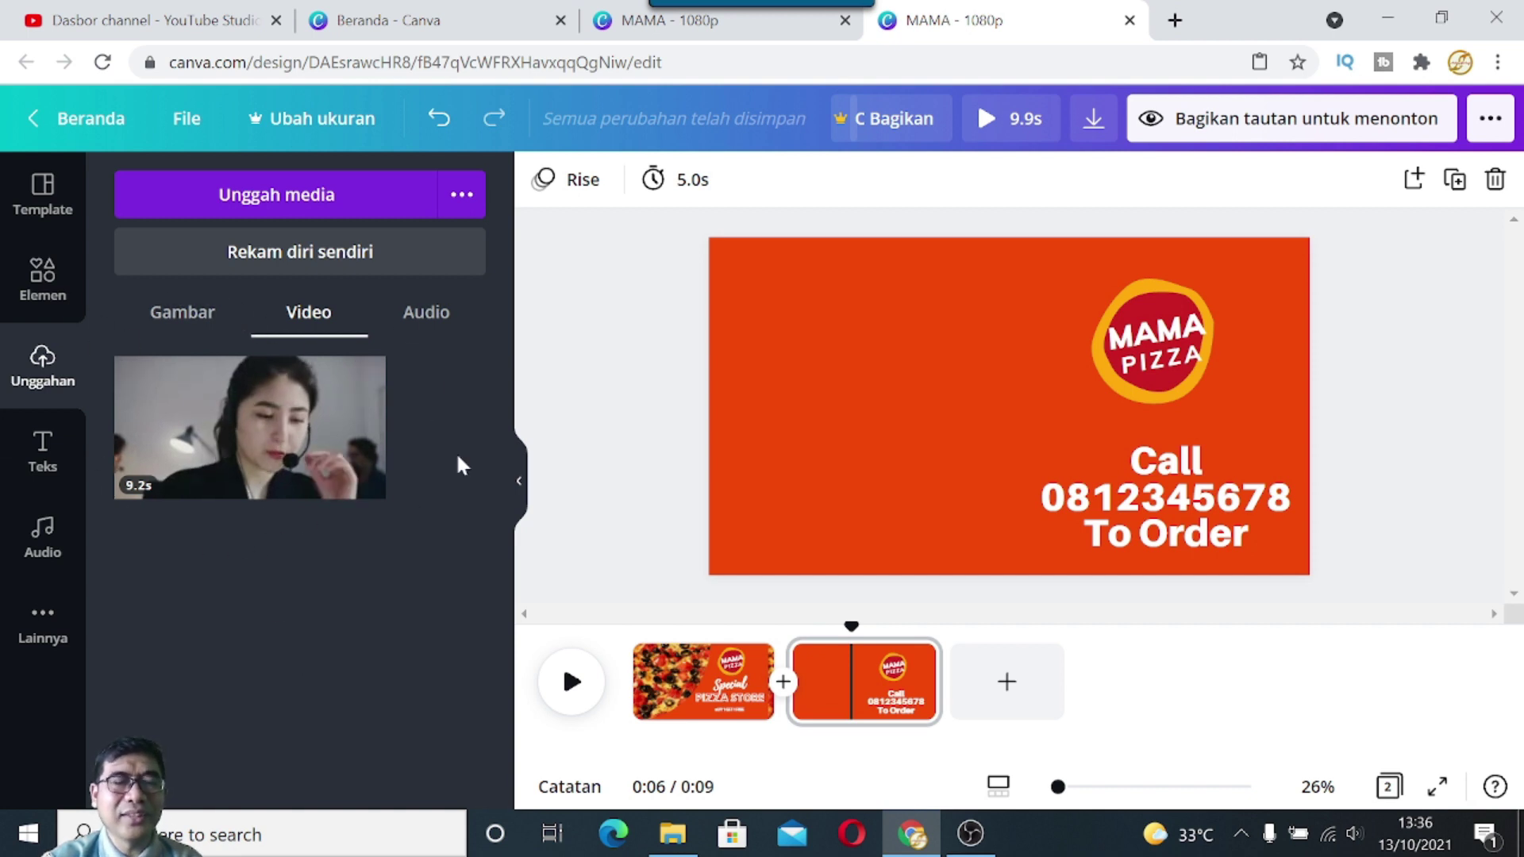
# Step: Add the uploaded operator video to the call-to-order page from its upper-left corner and enlarge it to the full page height
pyautogui.moveTo(240, 430)
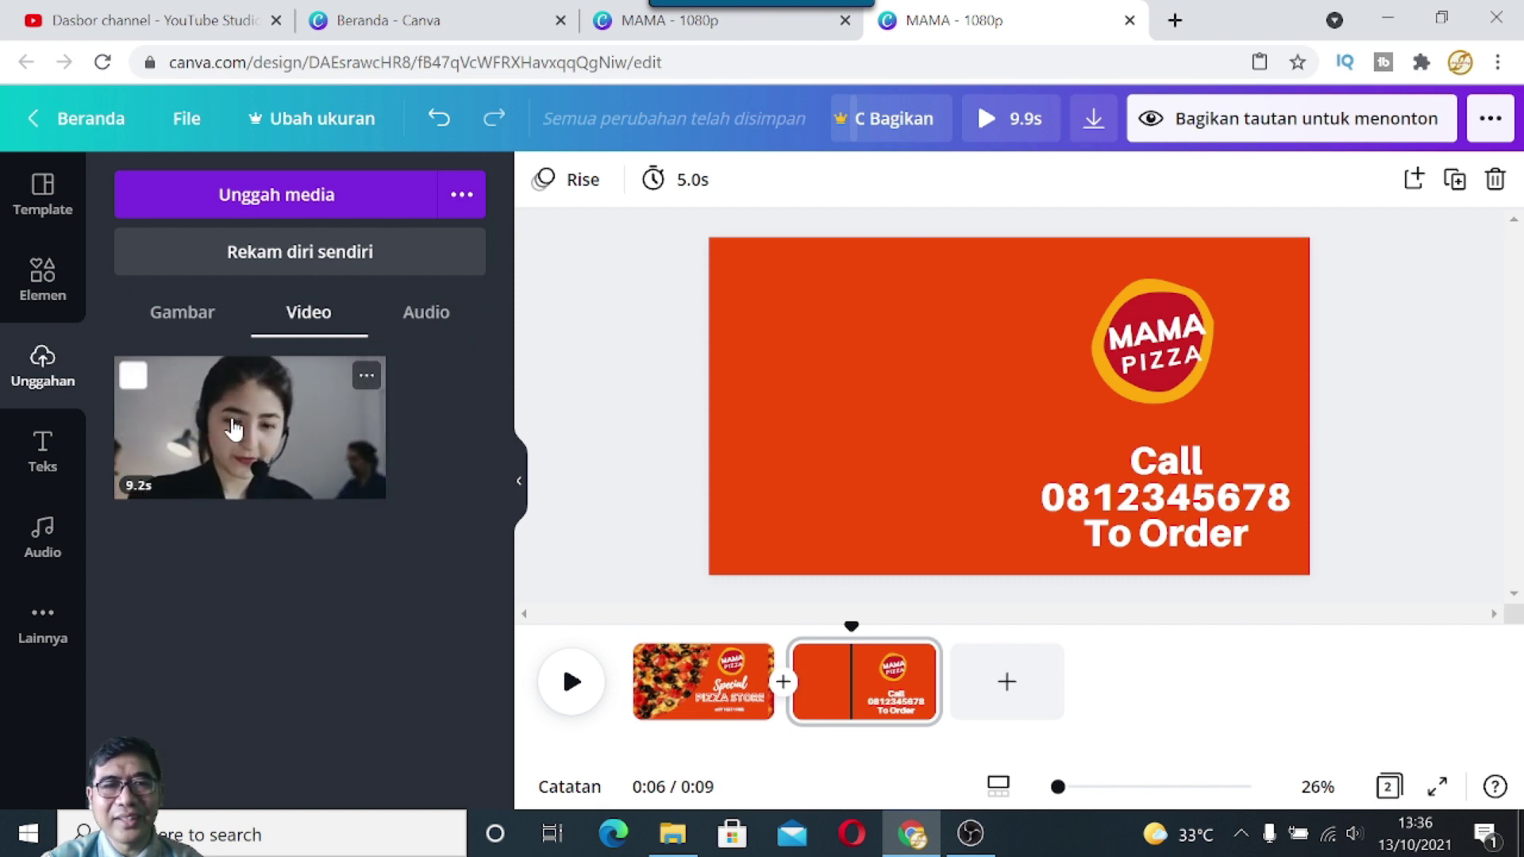
pyautogui.moveTo(234, 429); pyautogui.dragTo(592, 419)
pyautogui.moveTo(788, 391); pyautogui.dragTo(826, 309)
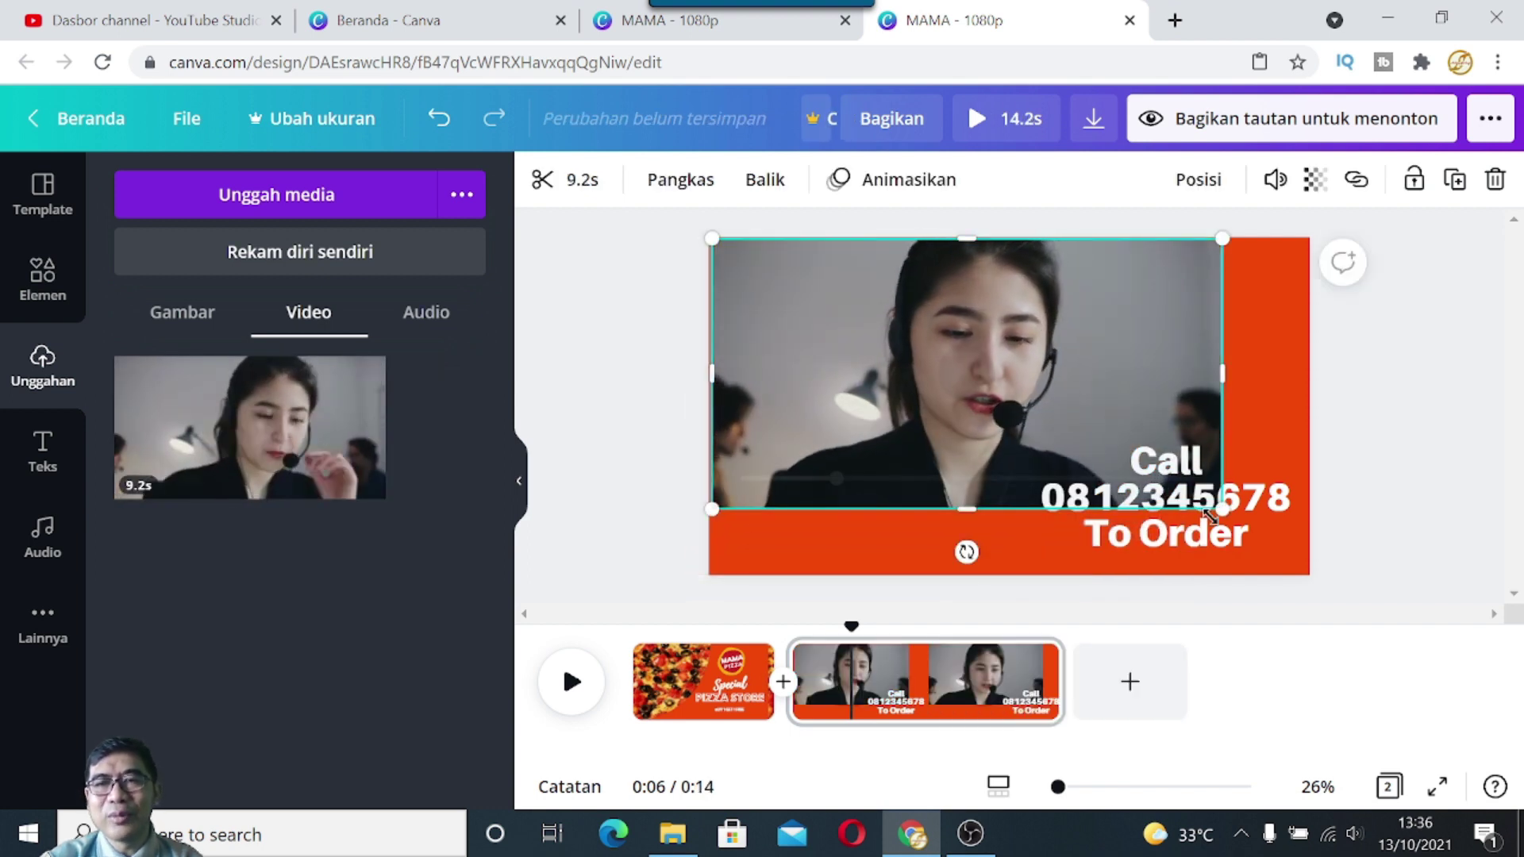
pyautogui.moveTo(1267, 548); pyautogui.dragTo(1332, 594)
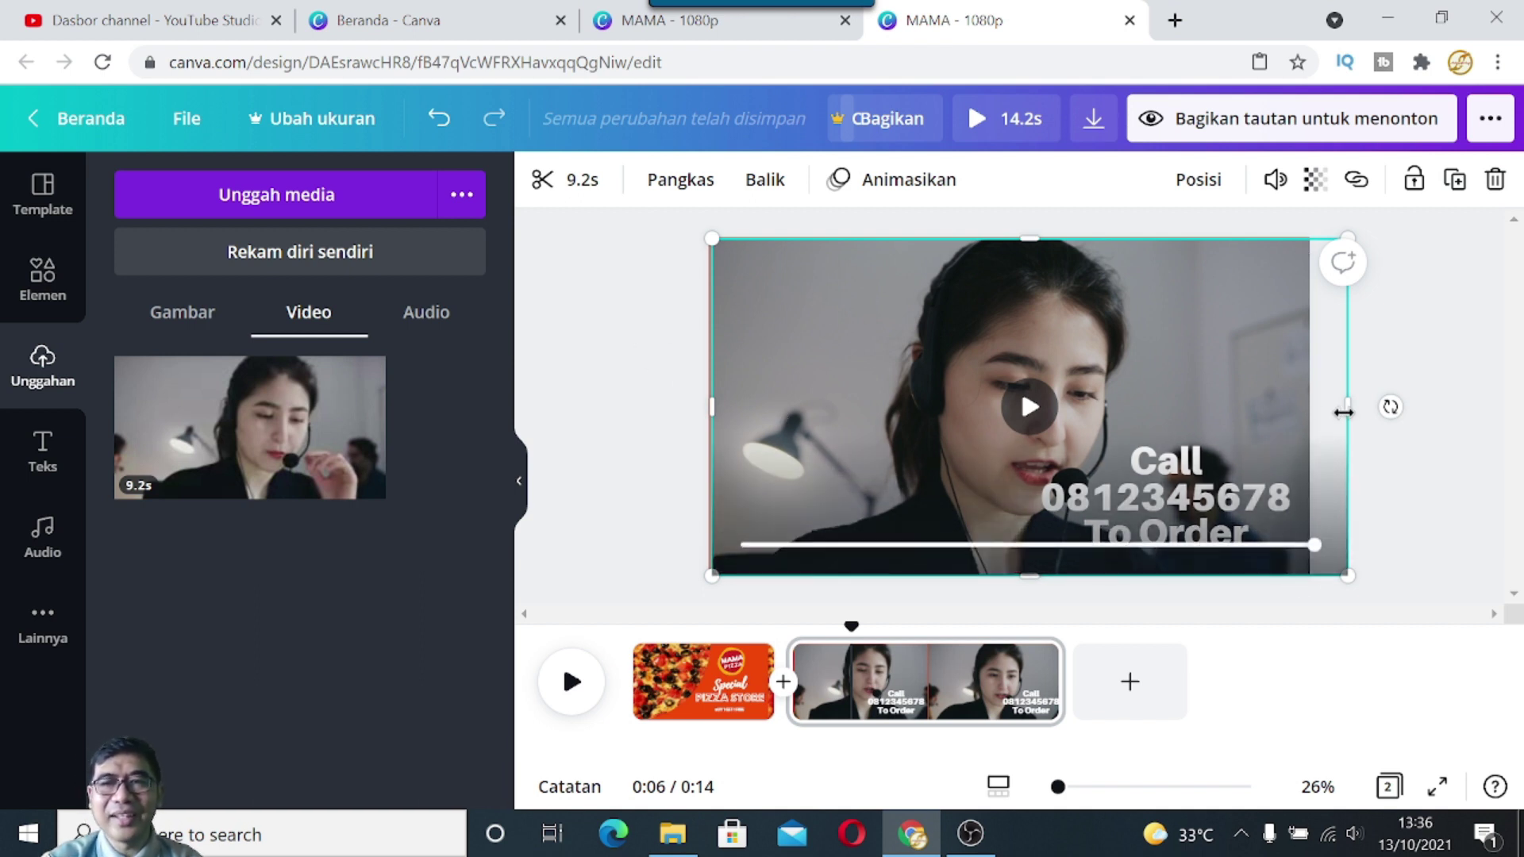
pyautogui.click(1412, 333)
# Step: Crop both sides of the operator video closely around the woman and move it to the page's left edge
pyautogui.click(1065, 382)
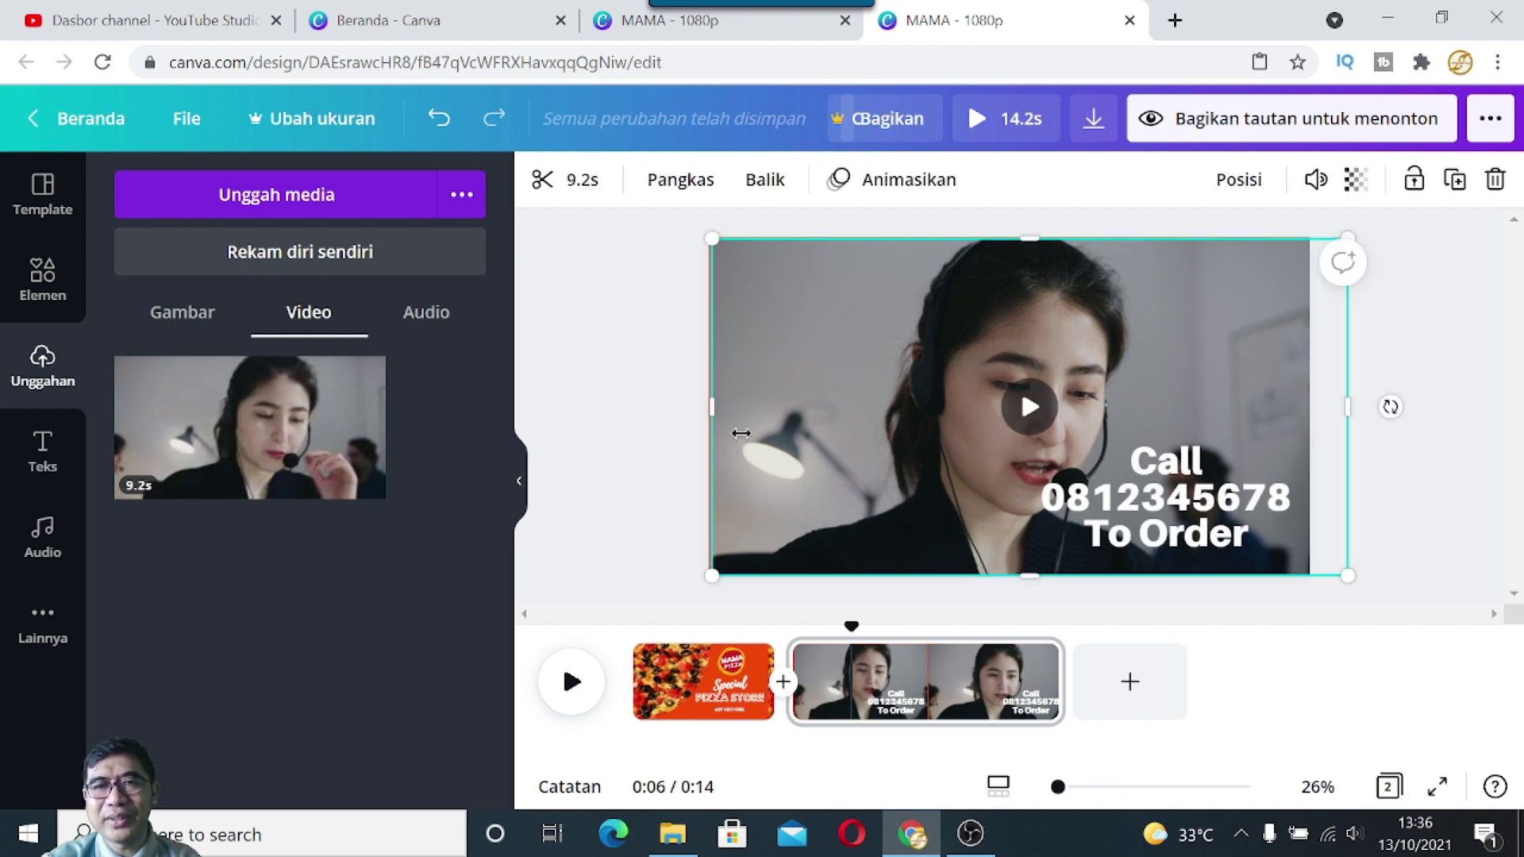
pyautogui.click(681, 181)
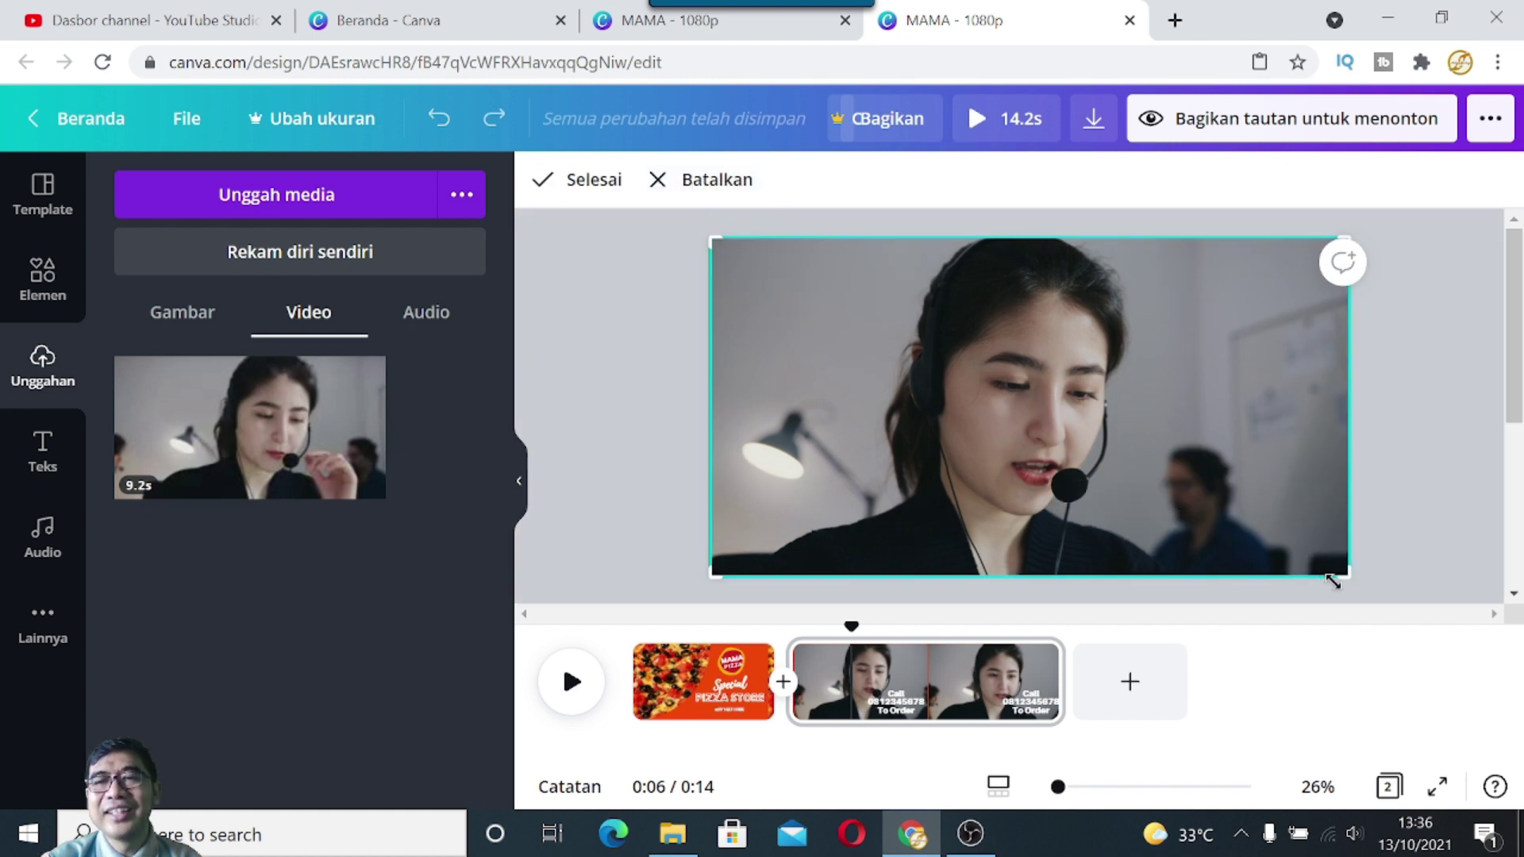
pyautogui.moveTo(1343, 231); pyautogui.dragTo(1136, 238)
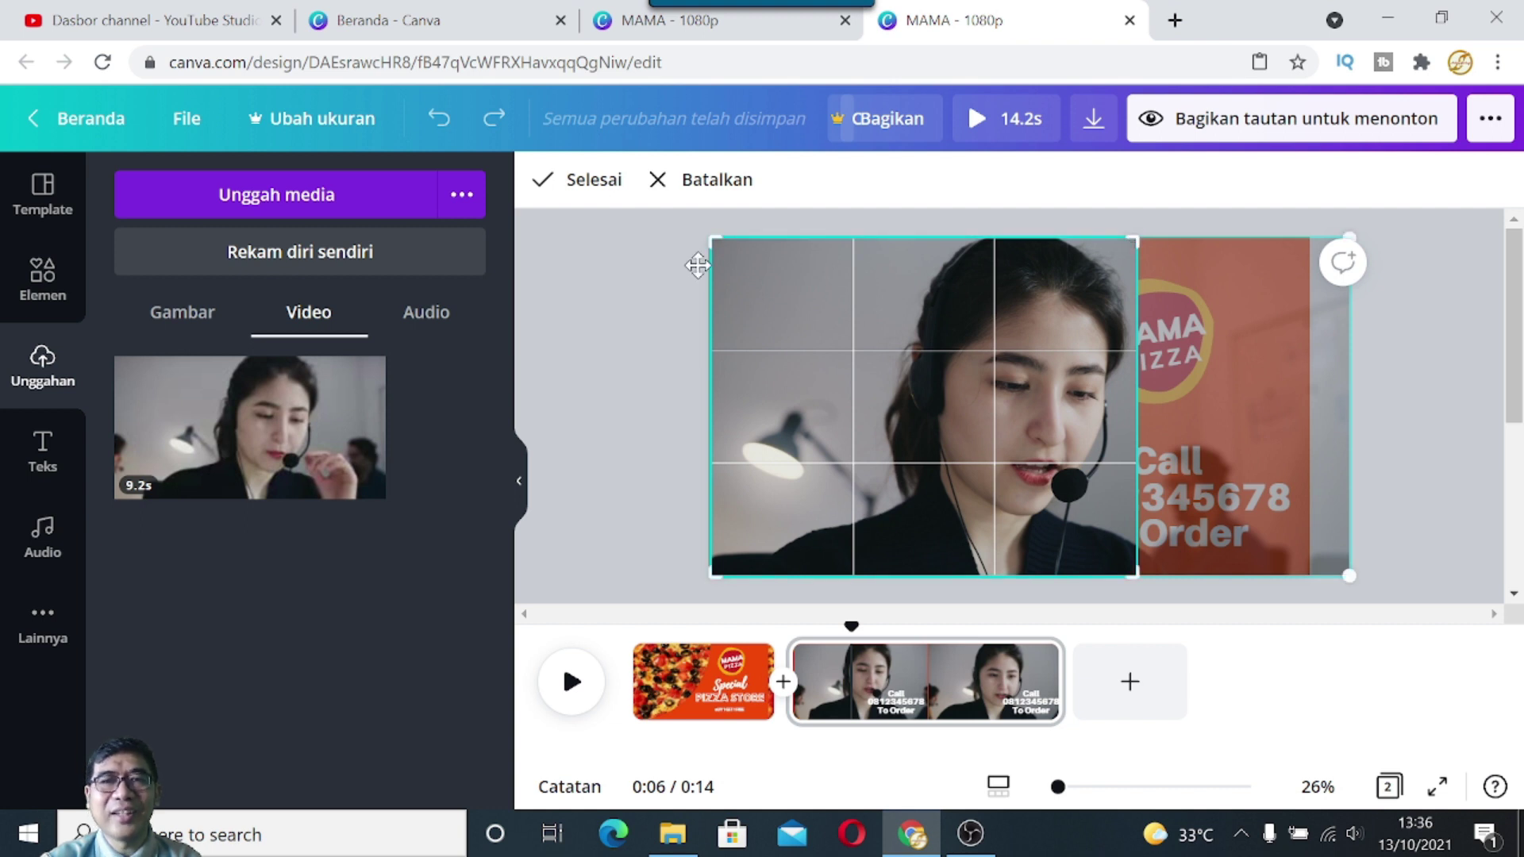
pyautogui.moveTo(722, 247); pyautogui.dragTo(840, 239)
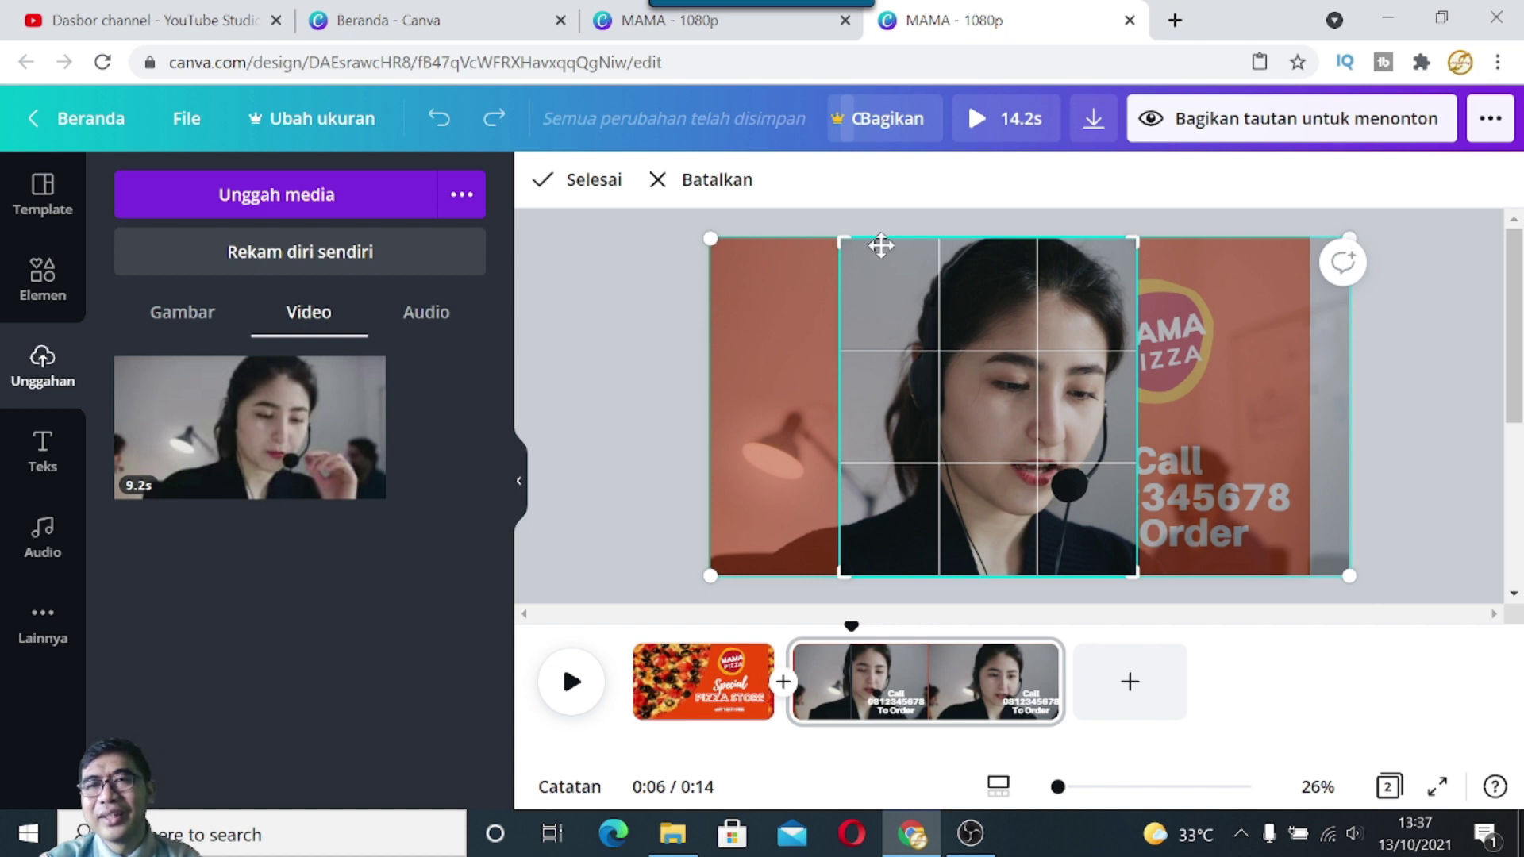
pyautogui.click(582, 187)
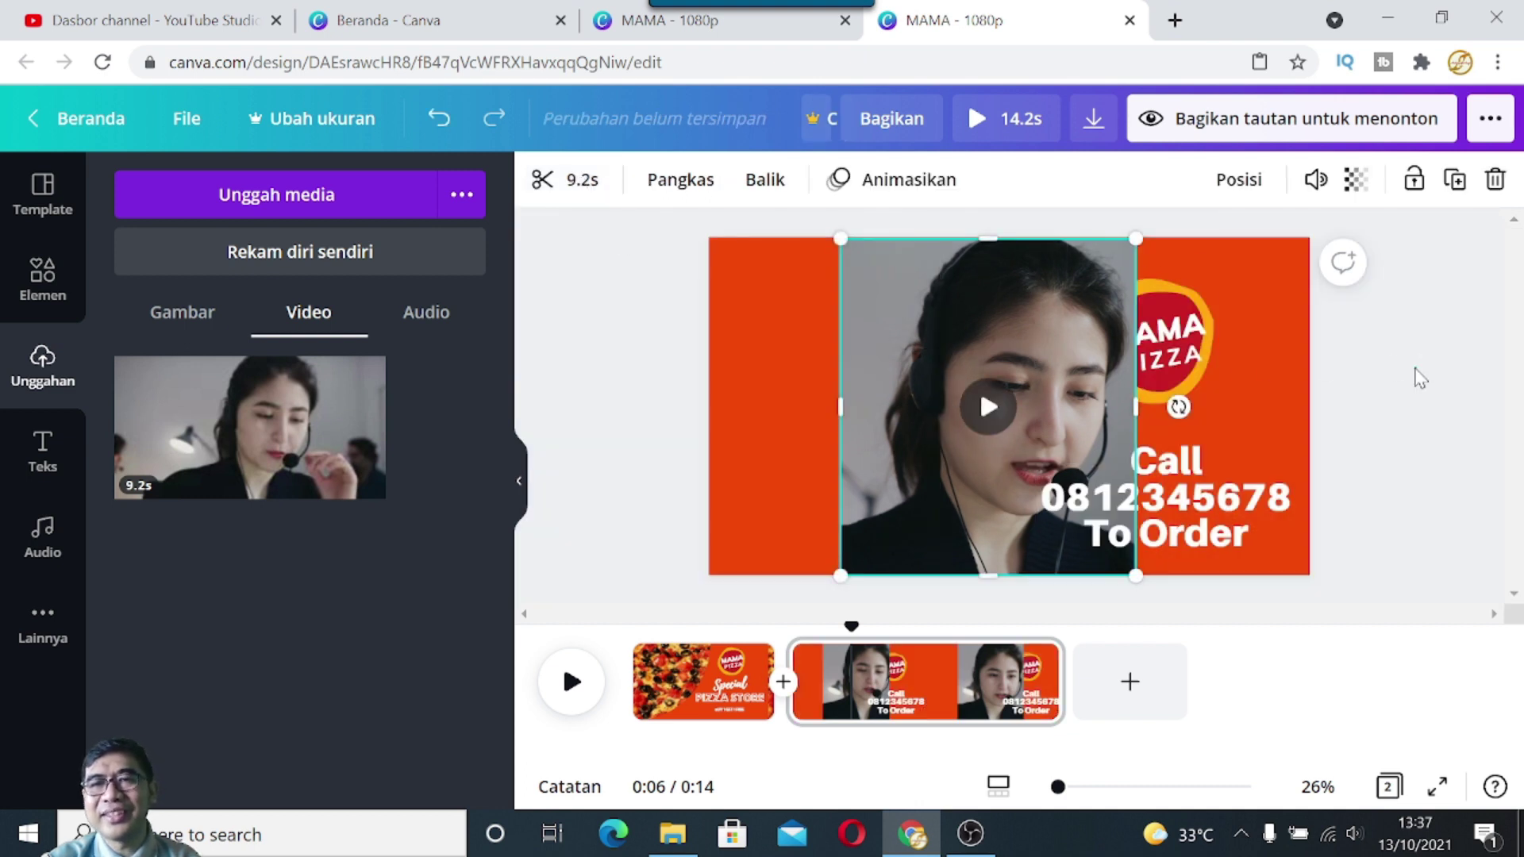
pyautogui.moveTo(974, 351); pyautogui.dragTo(850, 350)
pyautogui.click(1469, 391)
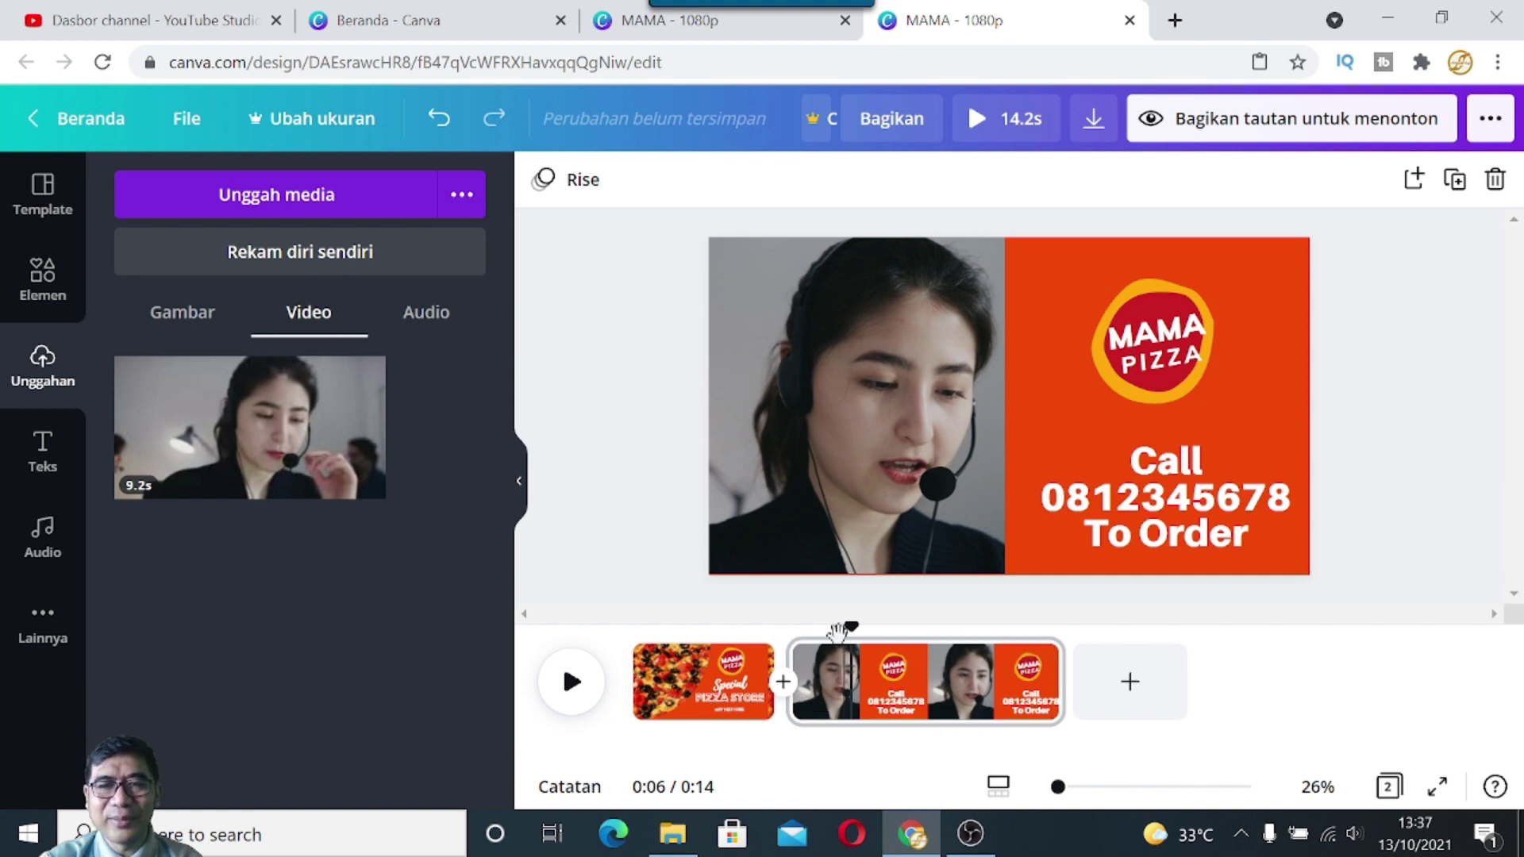
# Step: Play the call-to-order page from its start and return to a frame showing the operator video
pyautogui.moveTo(853, 627); pyautogui.dragTo(793, 627)
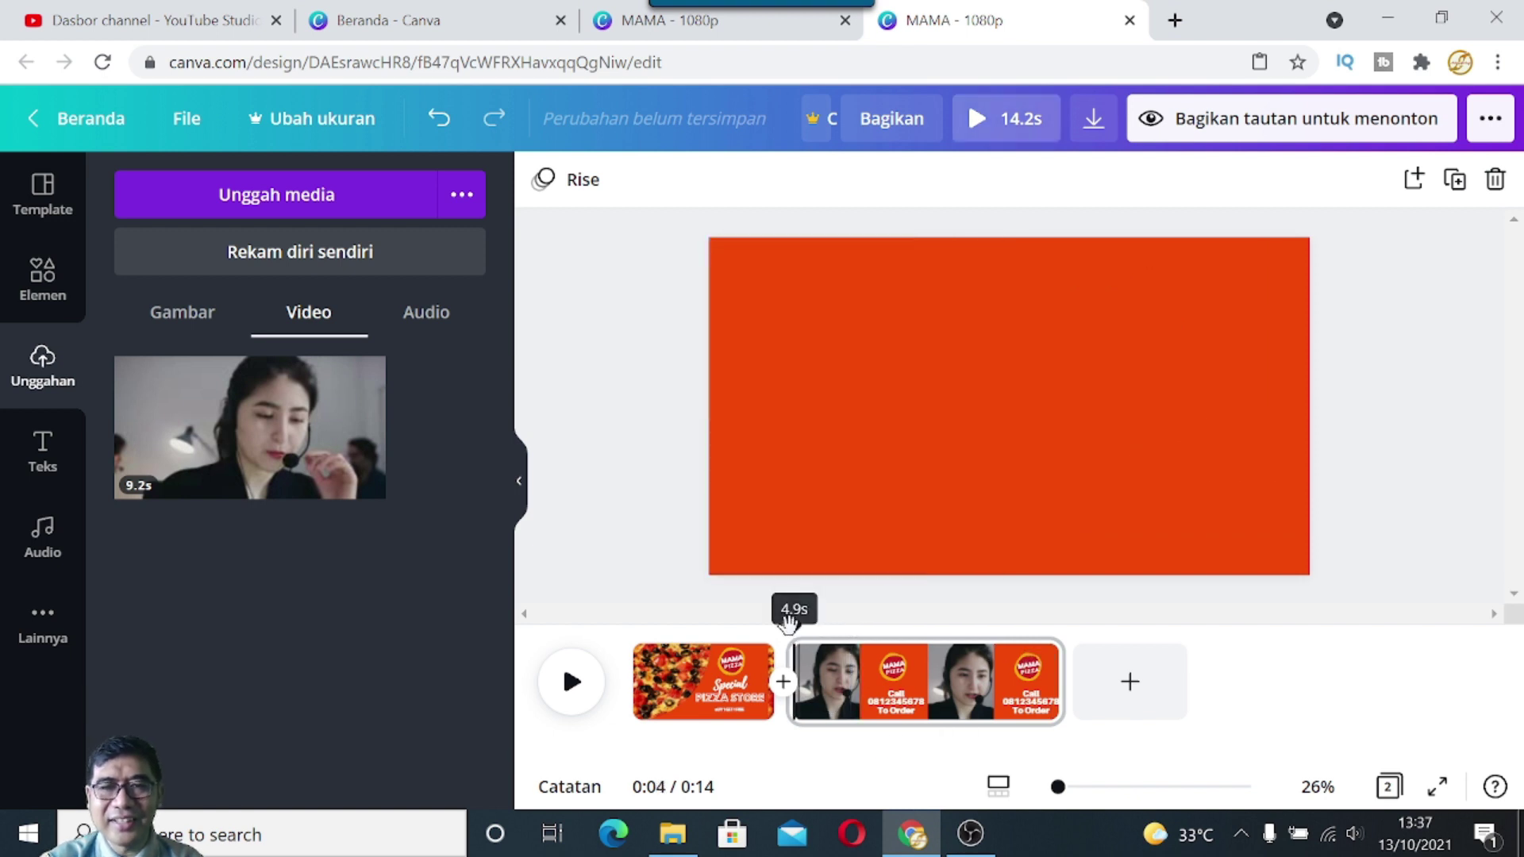
pyautogui.click(571, 688)
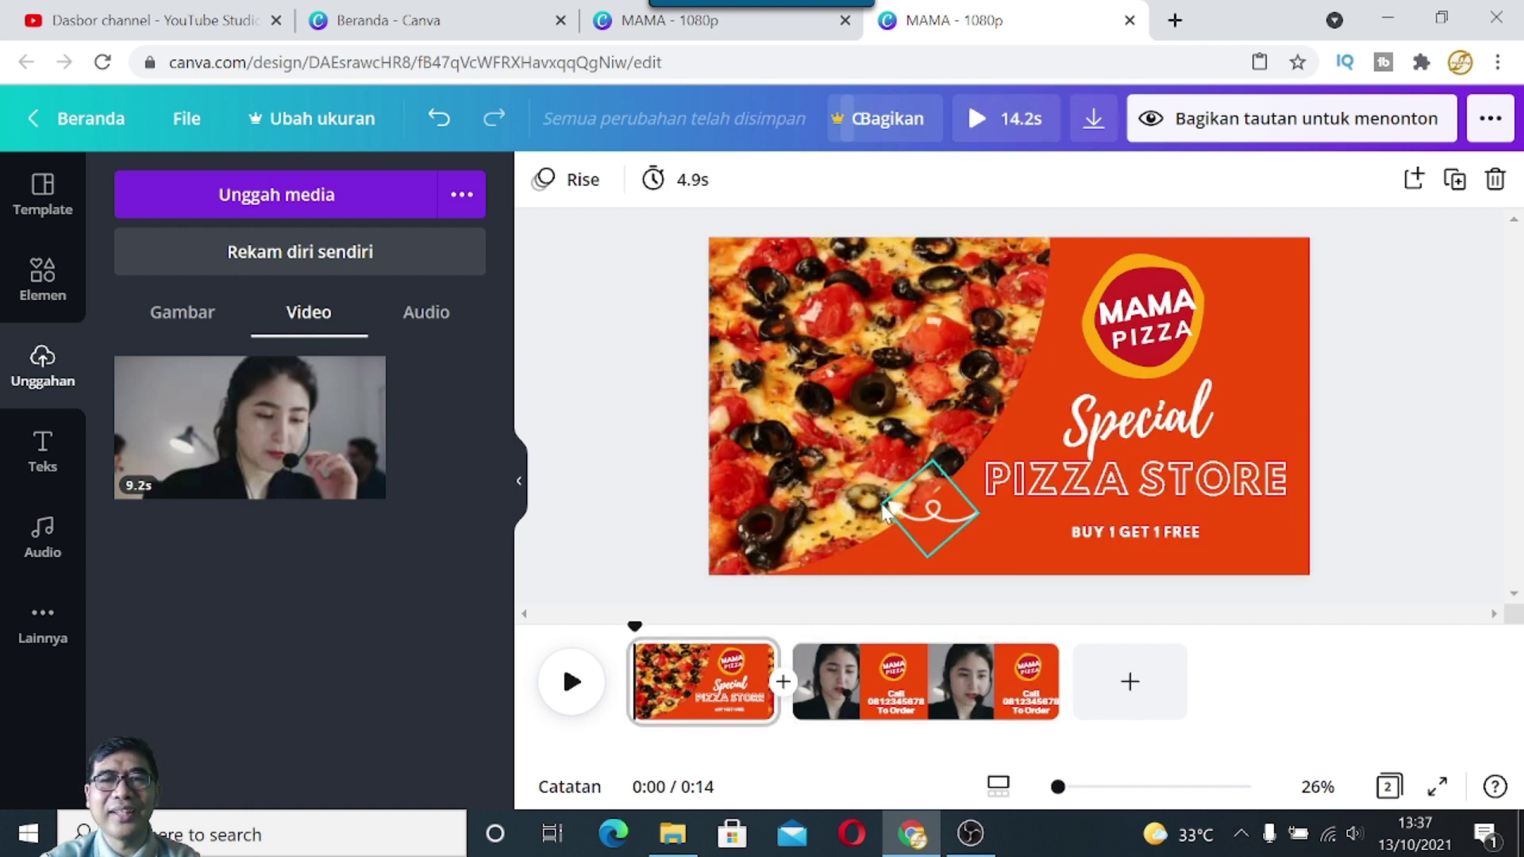
pyautogui.moveTo(639, 627); pyautogui.dragTo(858, 627)
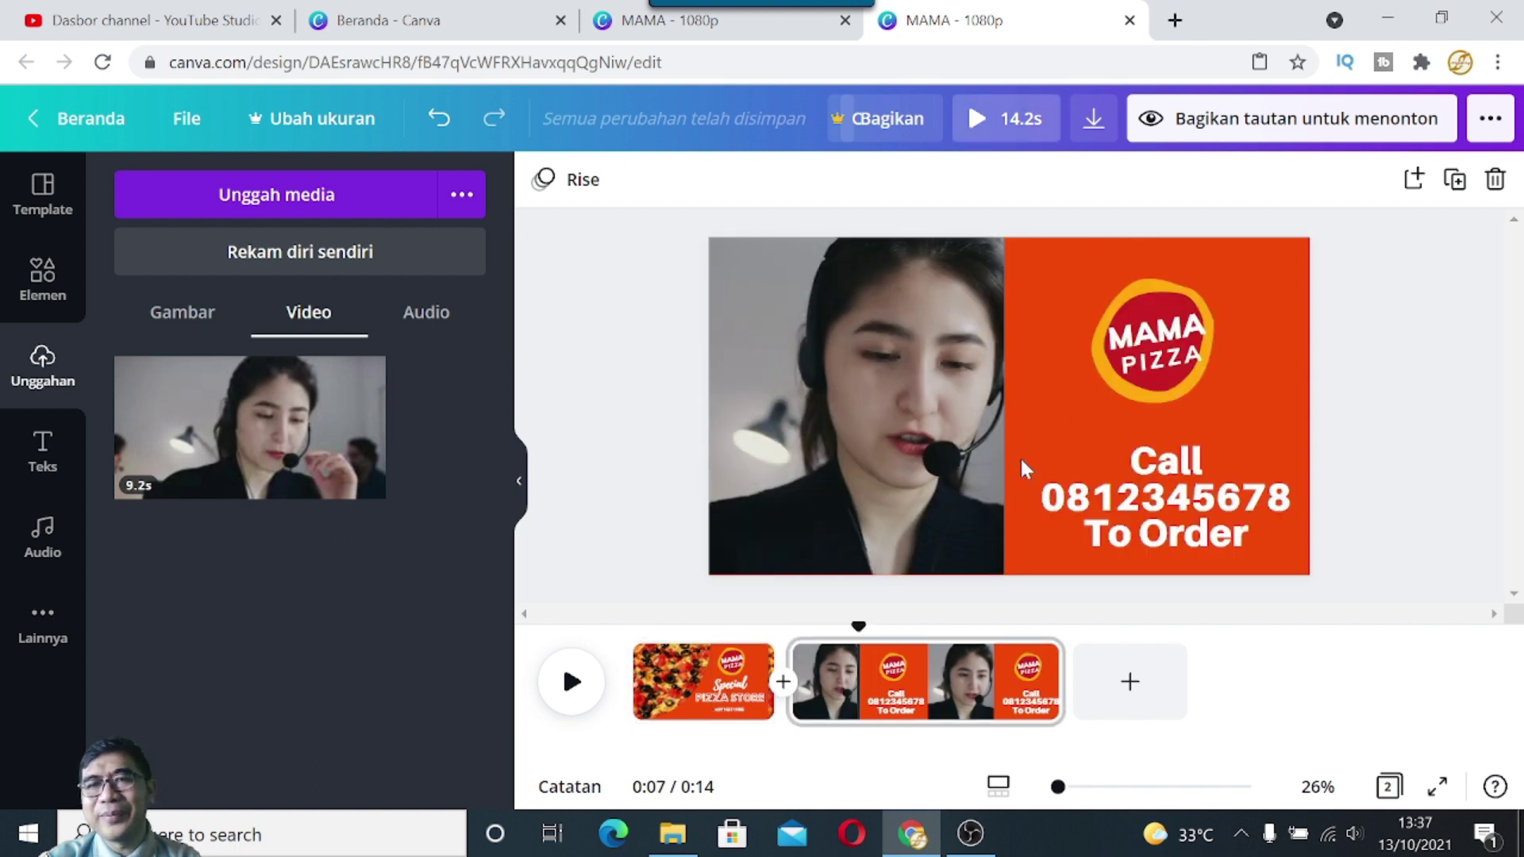
# Step: Enlarge the operator video slightly from its lower-right corner so that it fully covers the page's lower edge
pyautogui.click(991, 452)
pyautogui.moveTo(1005, 575)
pyautogui.mouseDown()
pyautogui.moveTo(1053, 593)
pyautogui.moveTo(1022, 569)
pyautogui.mouseUp()
pyautogui.click(1474, 386)
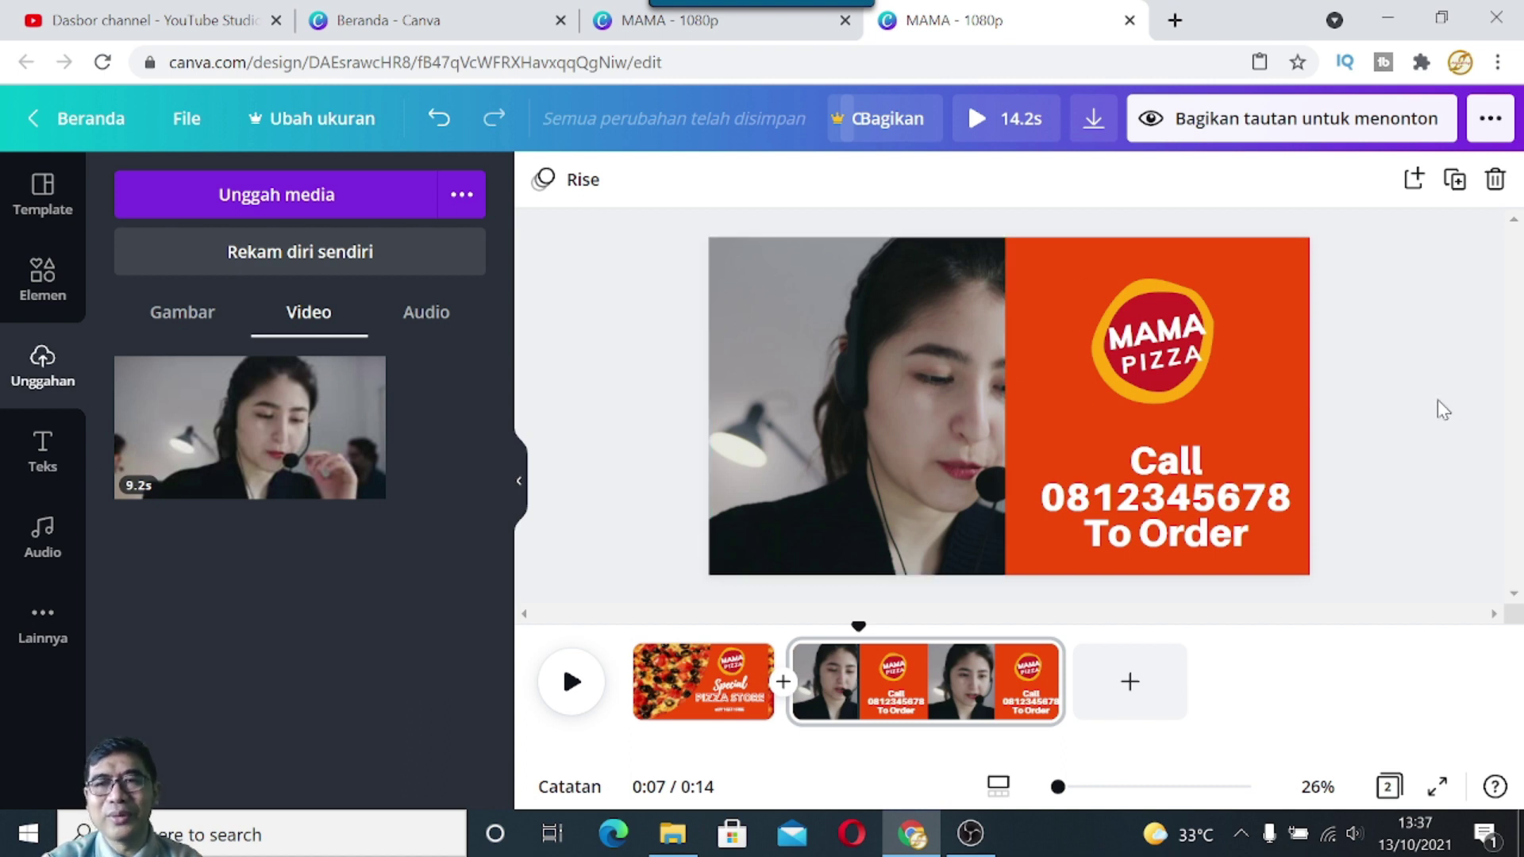
pyautogui.click(849, 323)
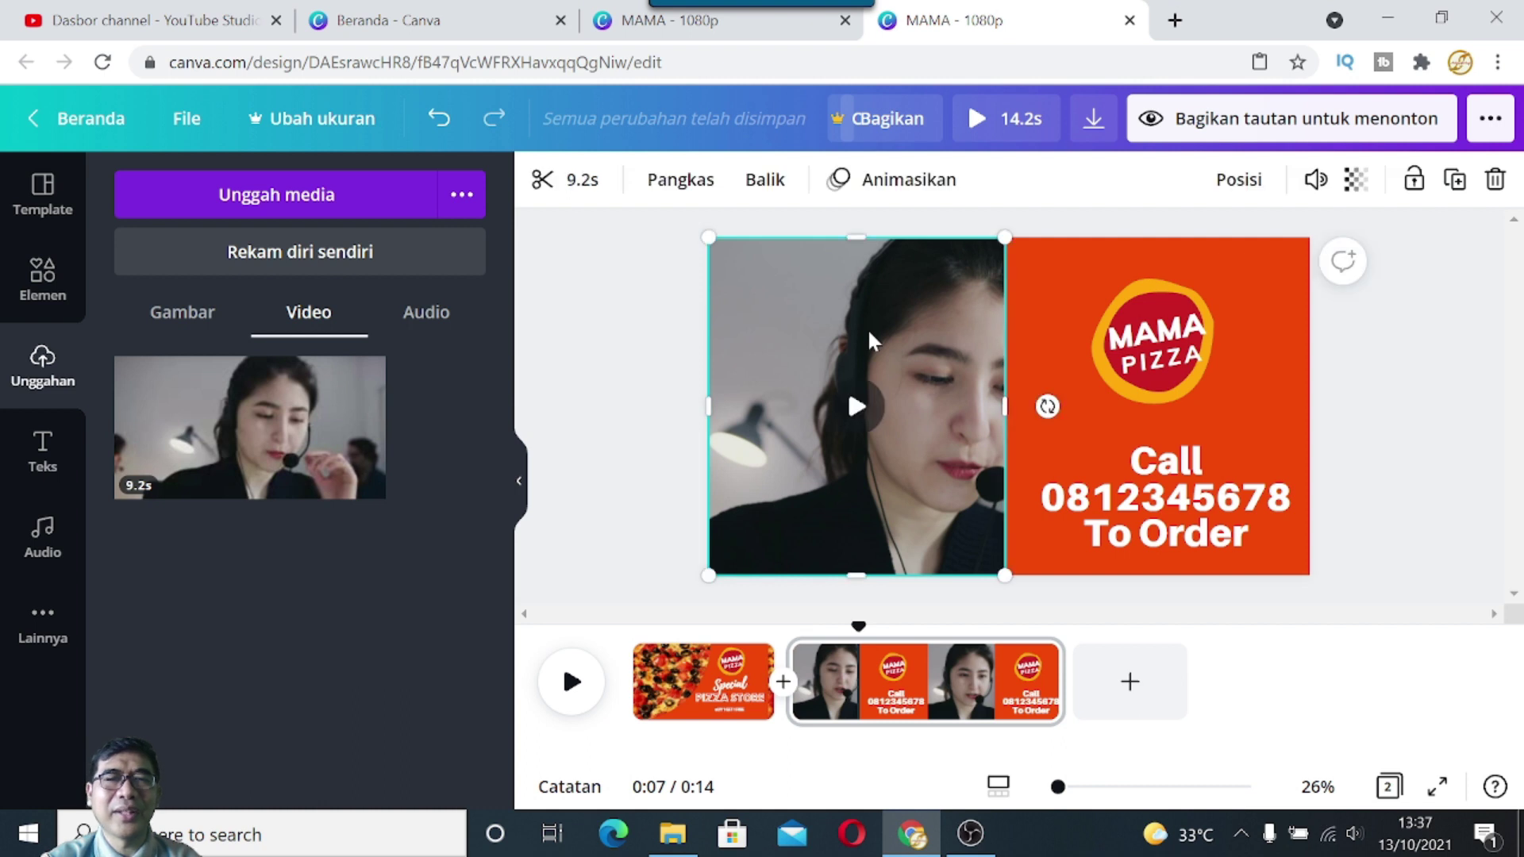
pyautogui.click(1483, 375)
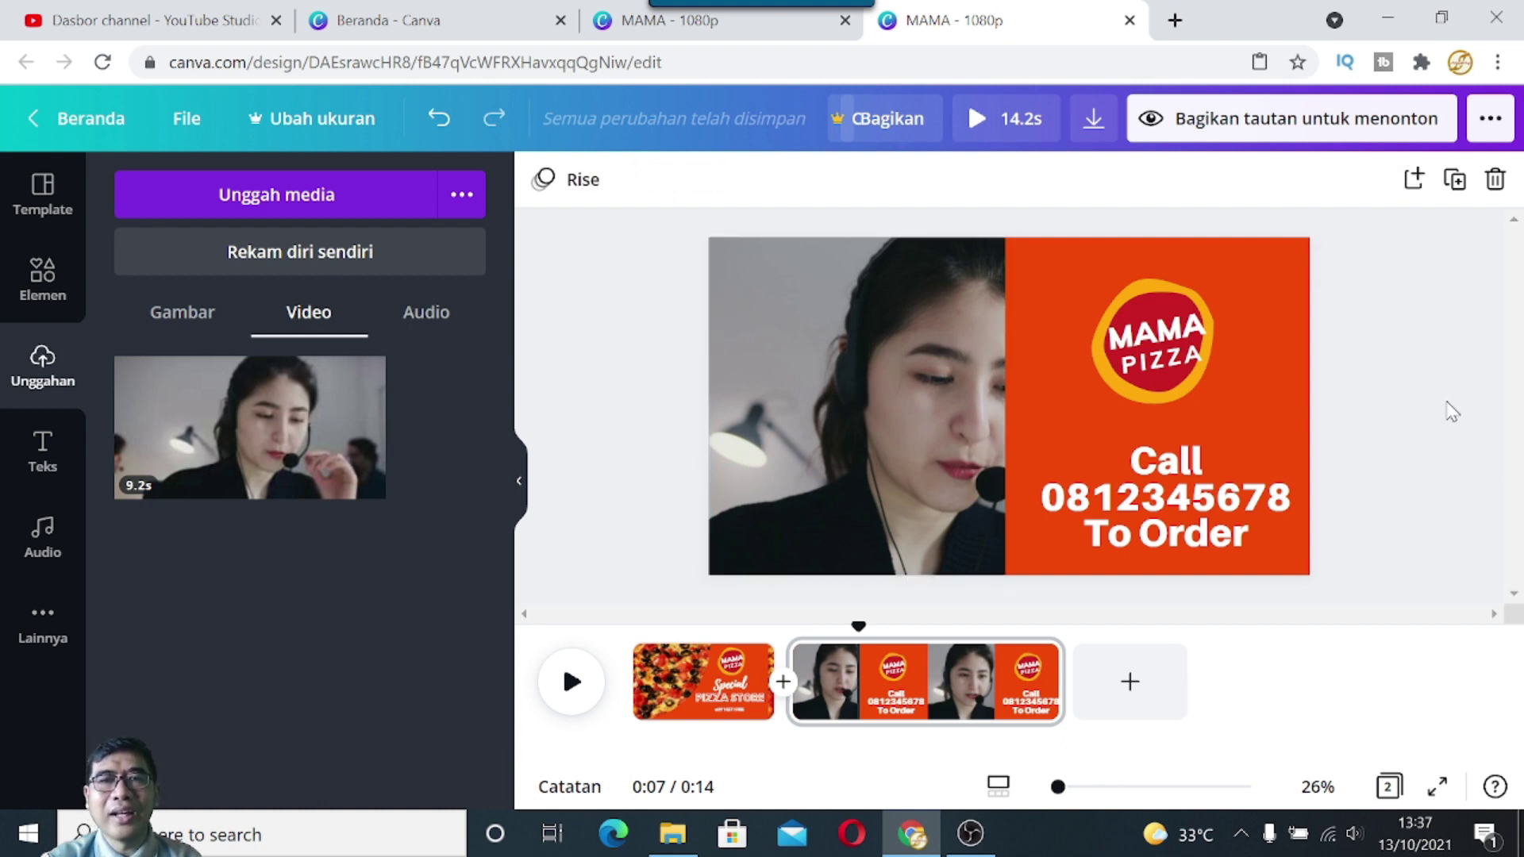
# Step: Preview the animation of the call-to-order text by playing the second page from its start
pyautogui.click(1153, 505)
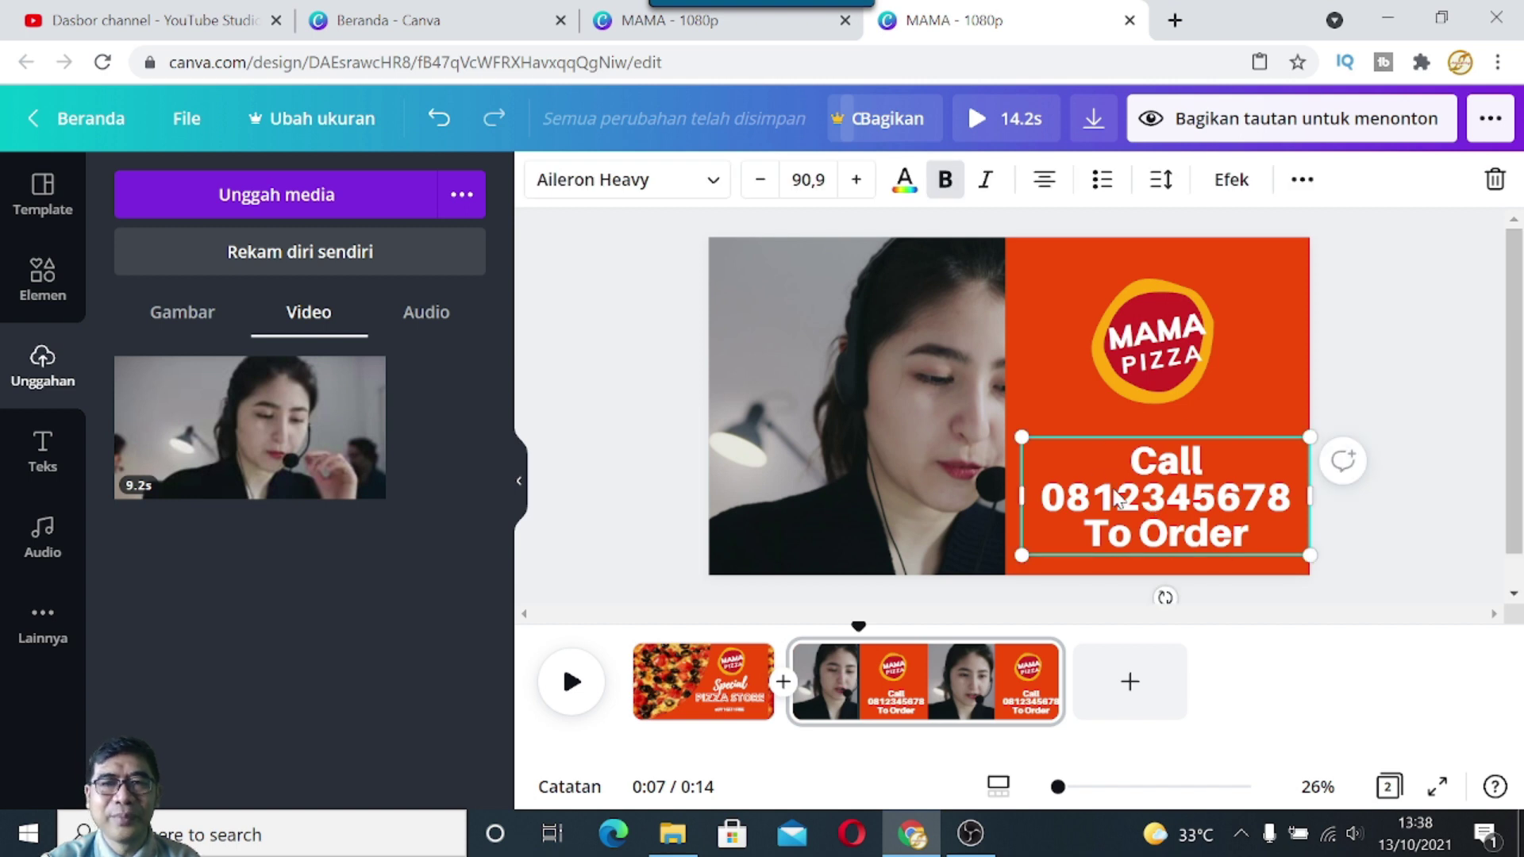
pyautogui.moveTo(858, 627); pyautogui.dragTo(794, 626)
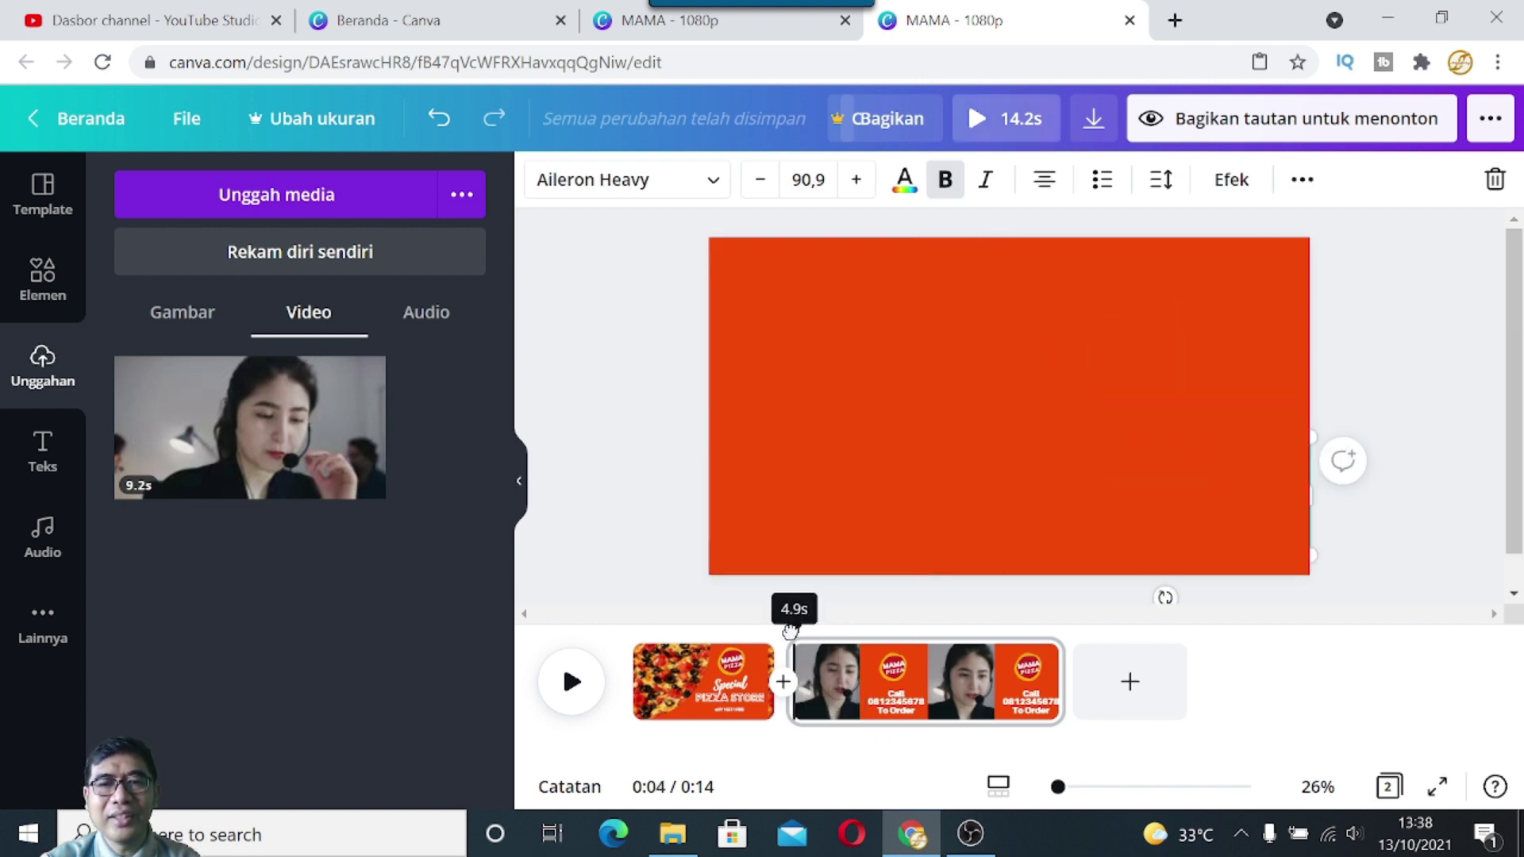
pyautogui.click(569, 685)
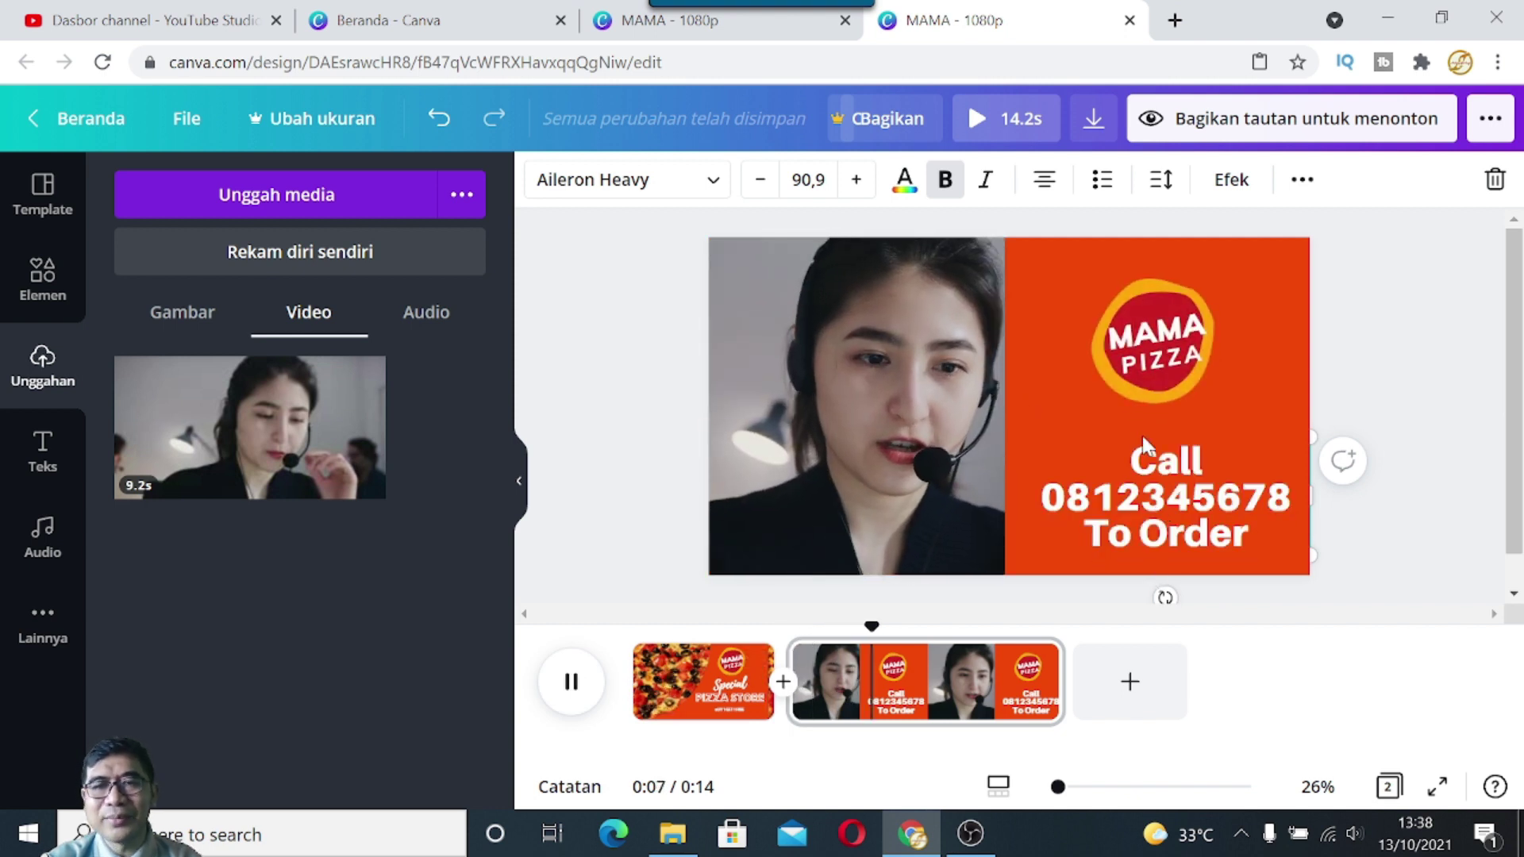
pyautogui.click(571, 684)
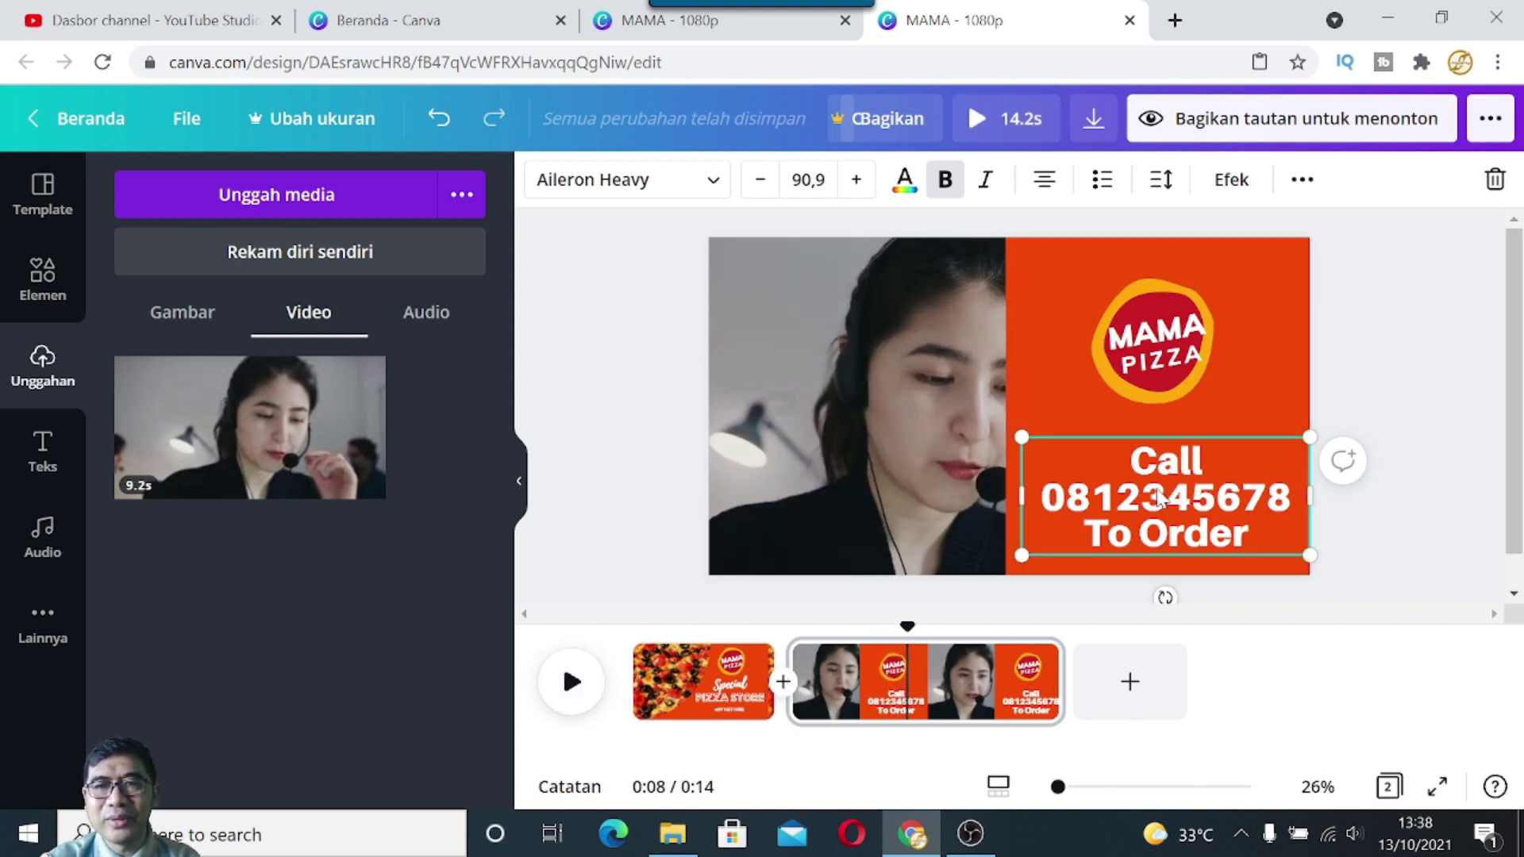
pyautogui.click(1466, 365)
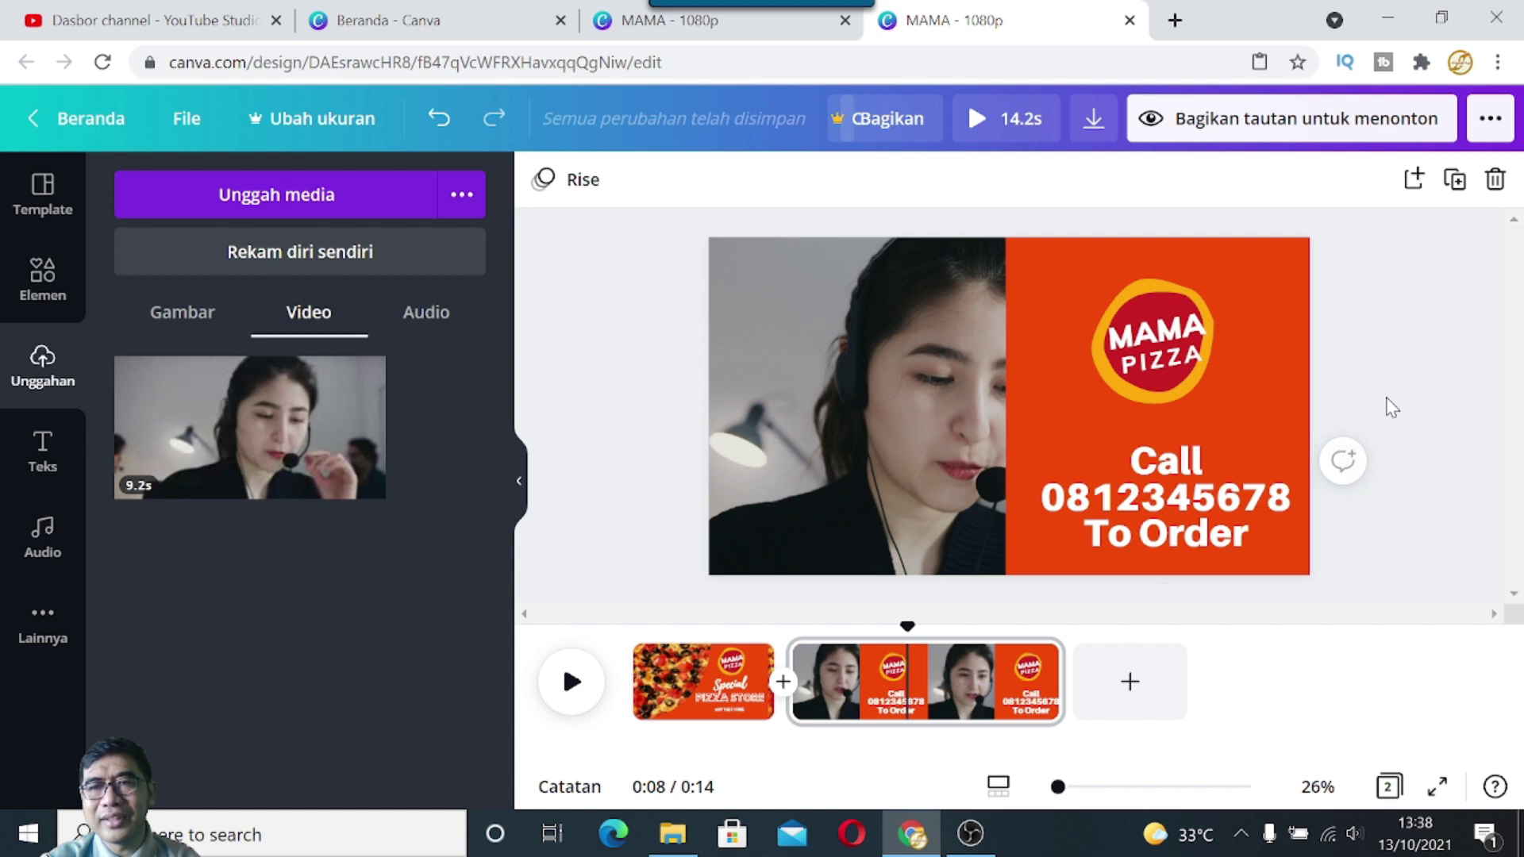
# Step: Apply the Burst text animation to the call-to-order text on the second page
pyautogui.click(1173, 496)
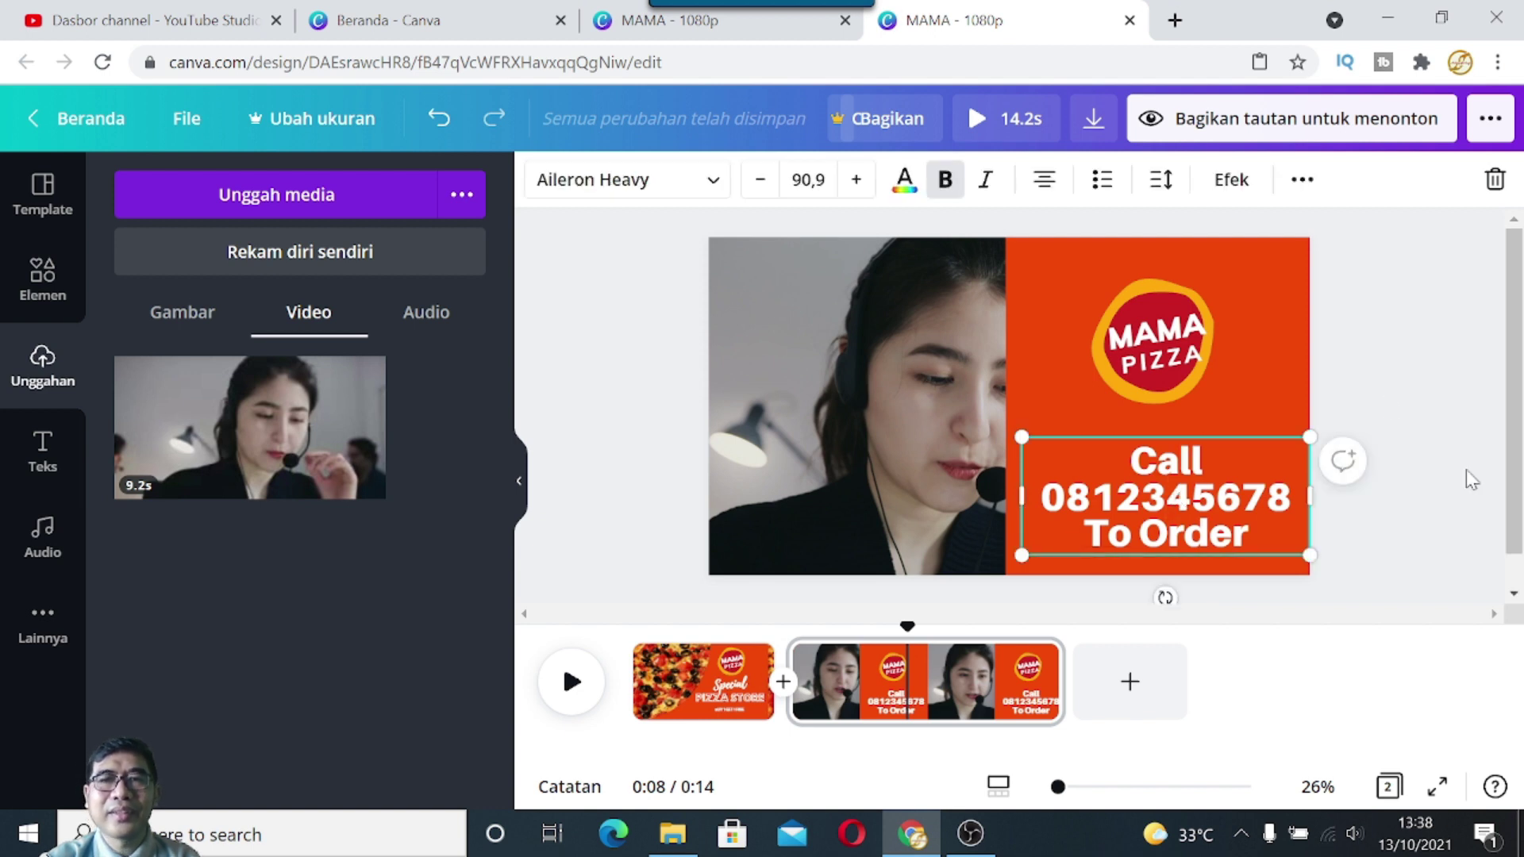
pyautogui.click(1303, 181)
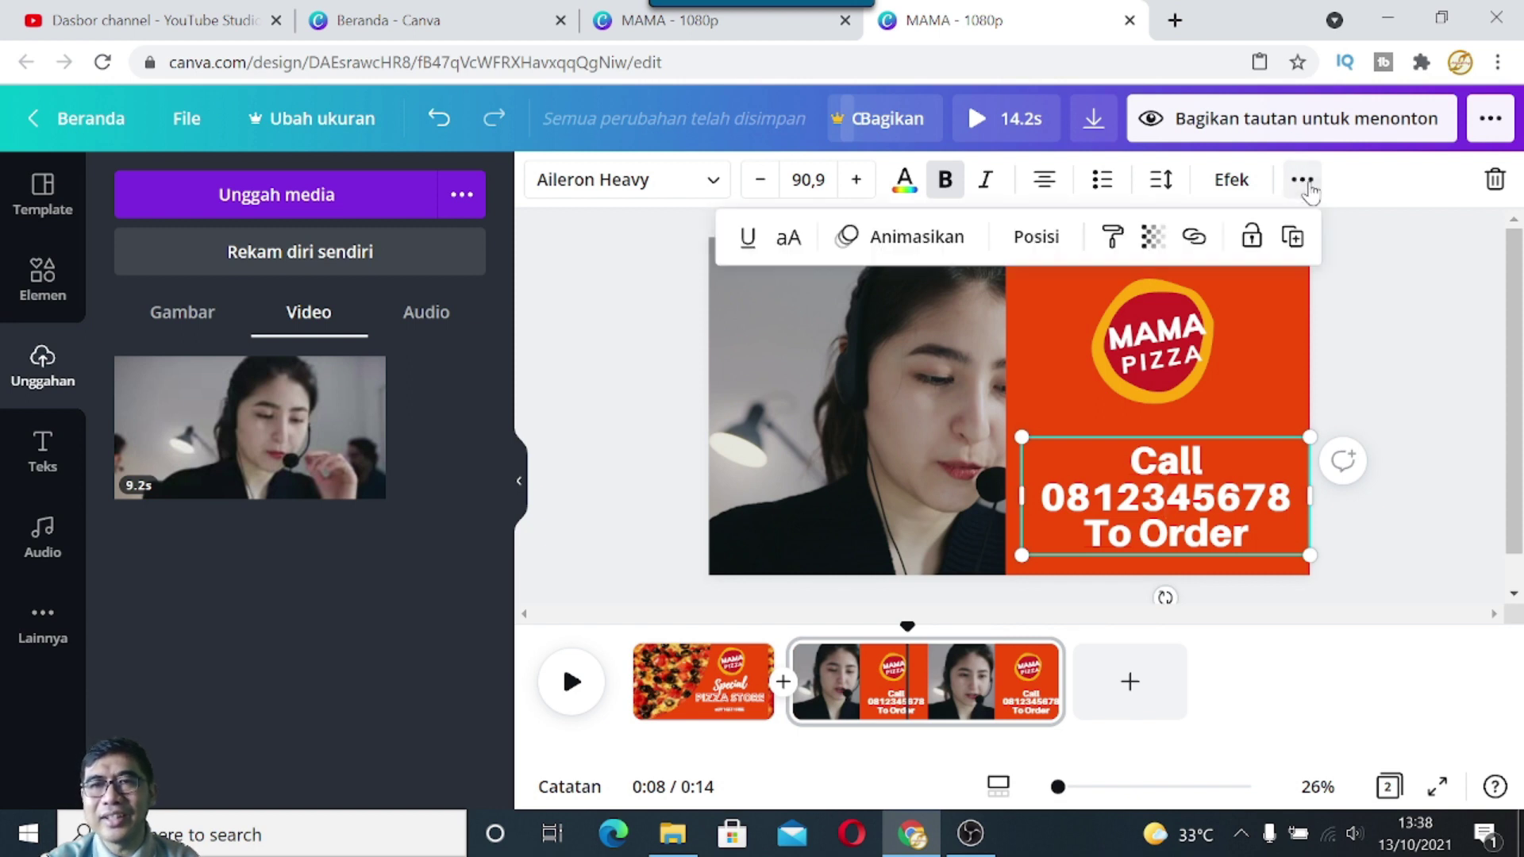
pyautogui.click(882, 241)
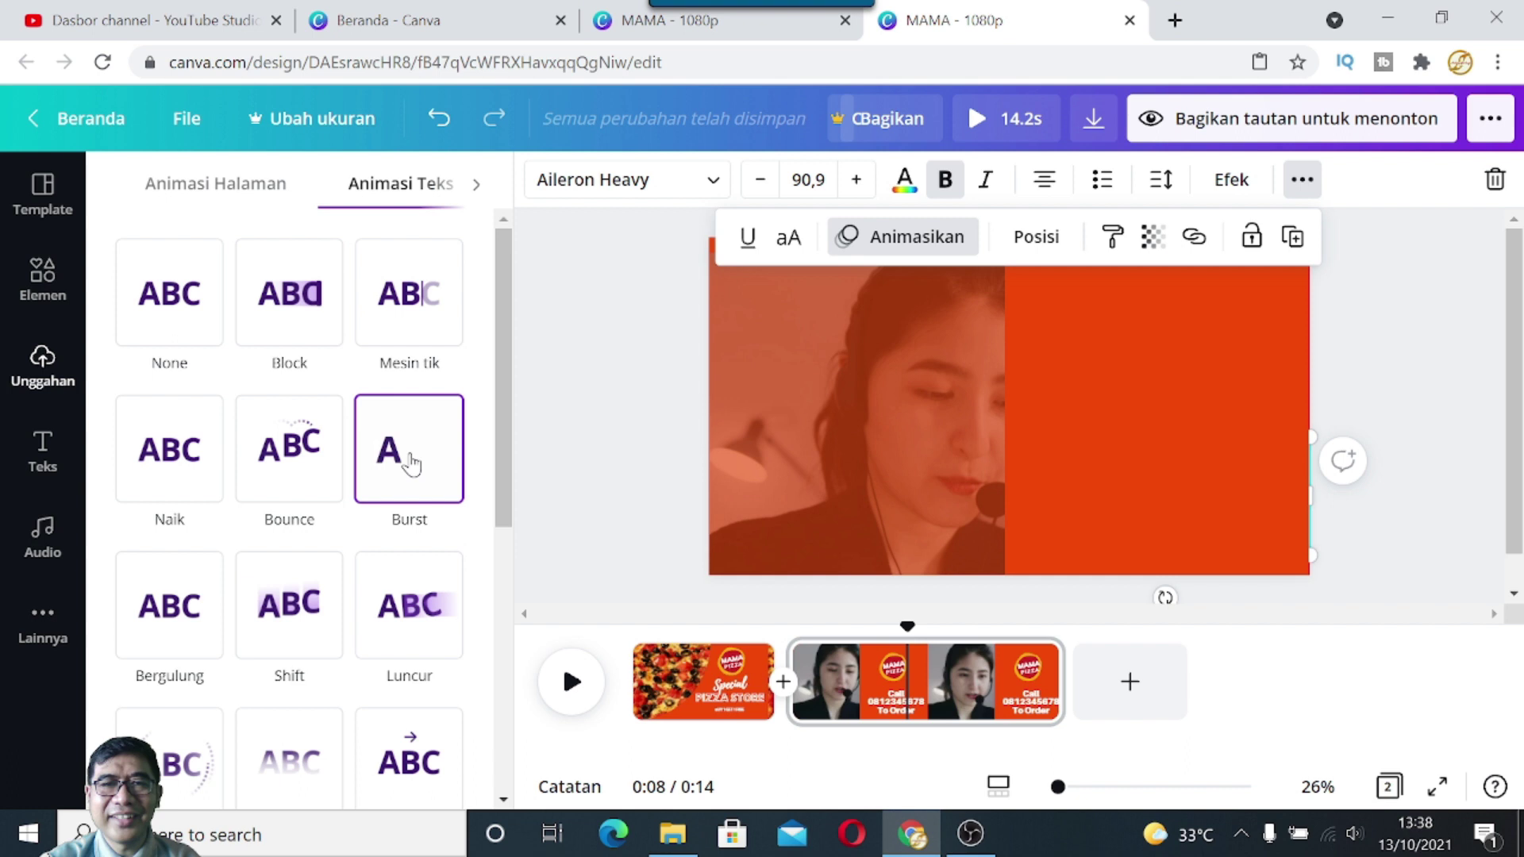
pyautogui.click(408, 461)
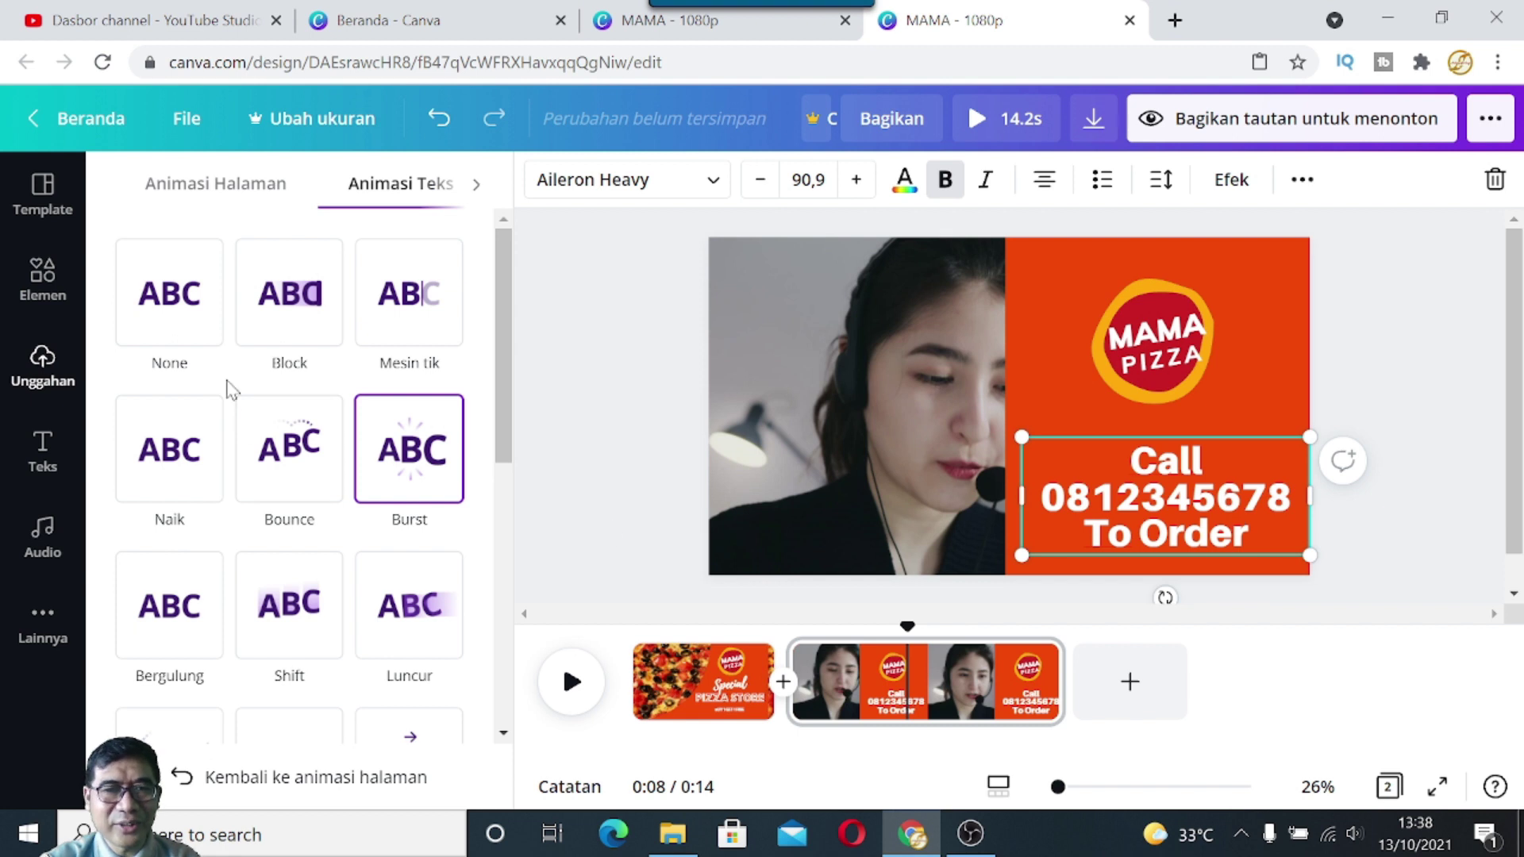
# Step: Try the Fade animation on the first page's "Special PIZZA STORE" text group, and apply Breathe to it
pyautogui.click(686, 689)
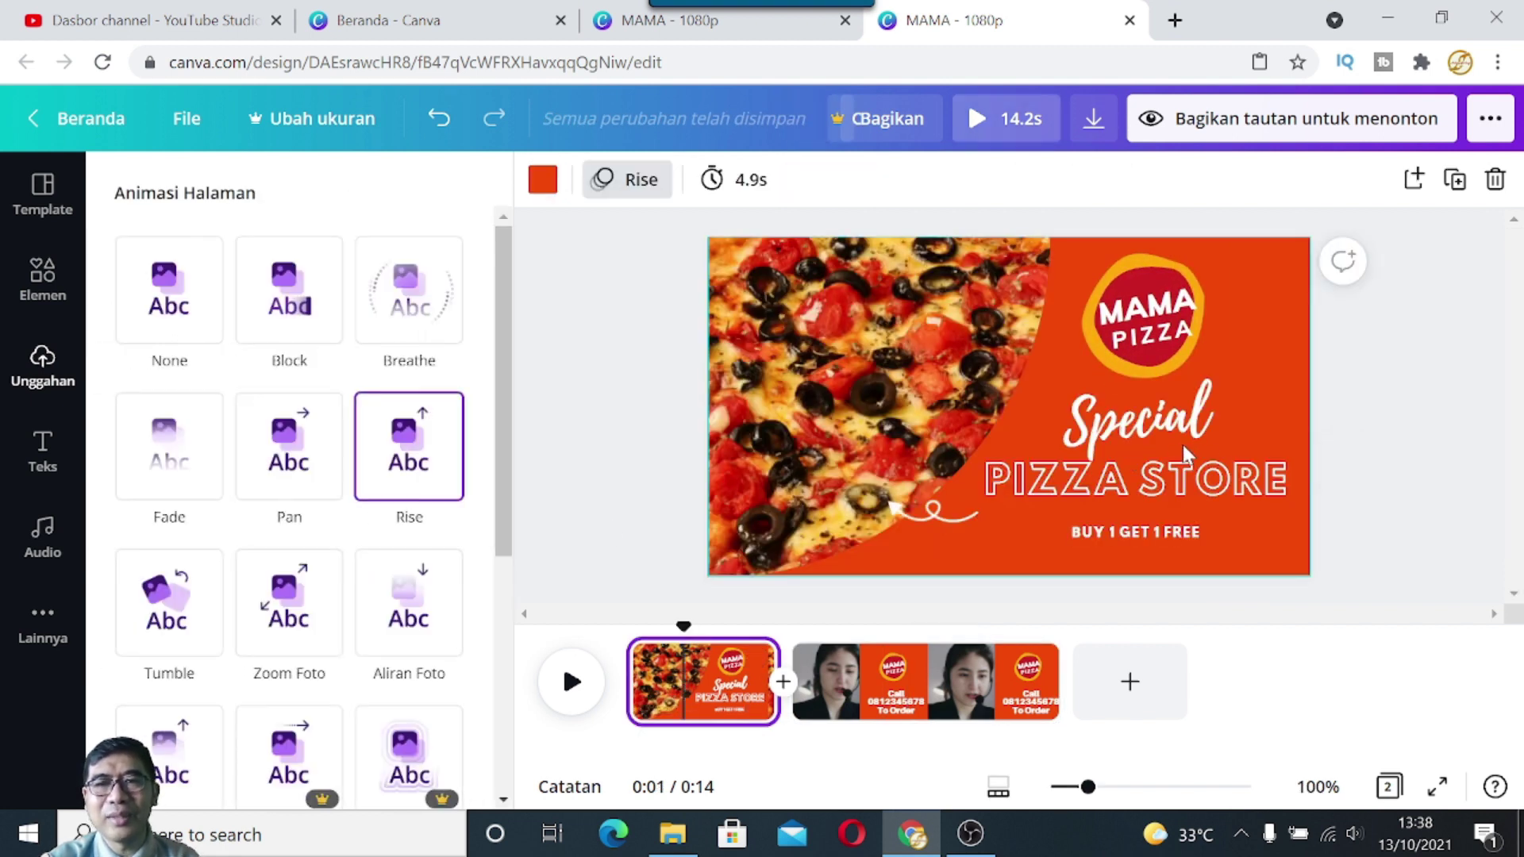
pyautogui.click(1116, 433)
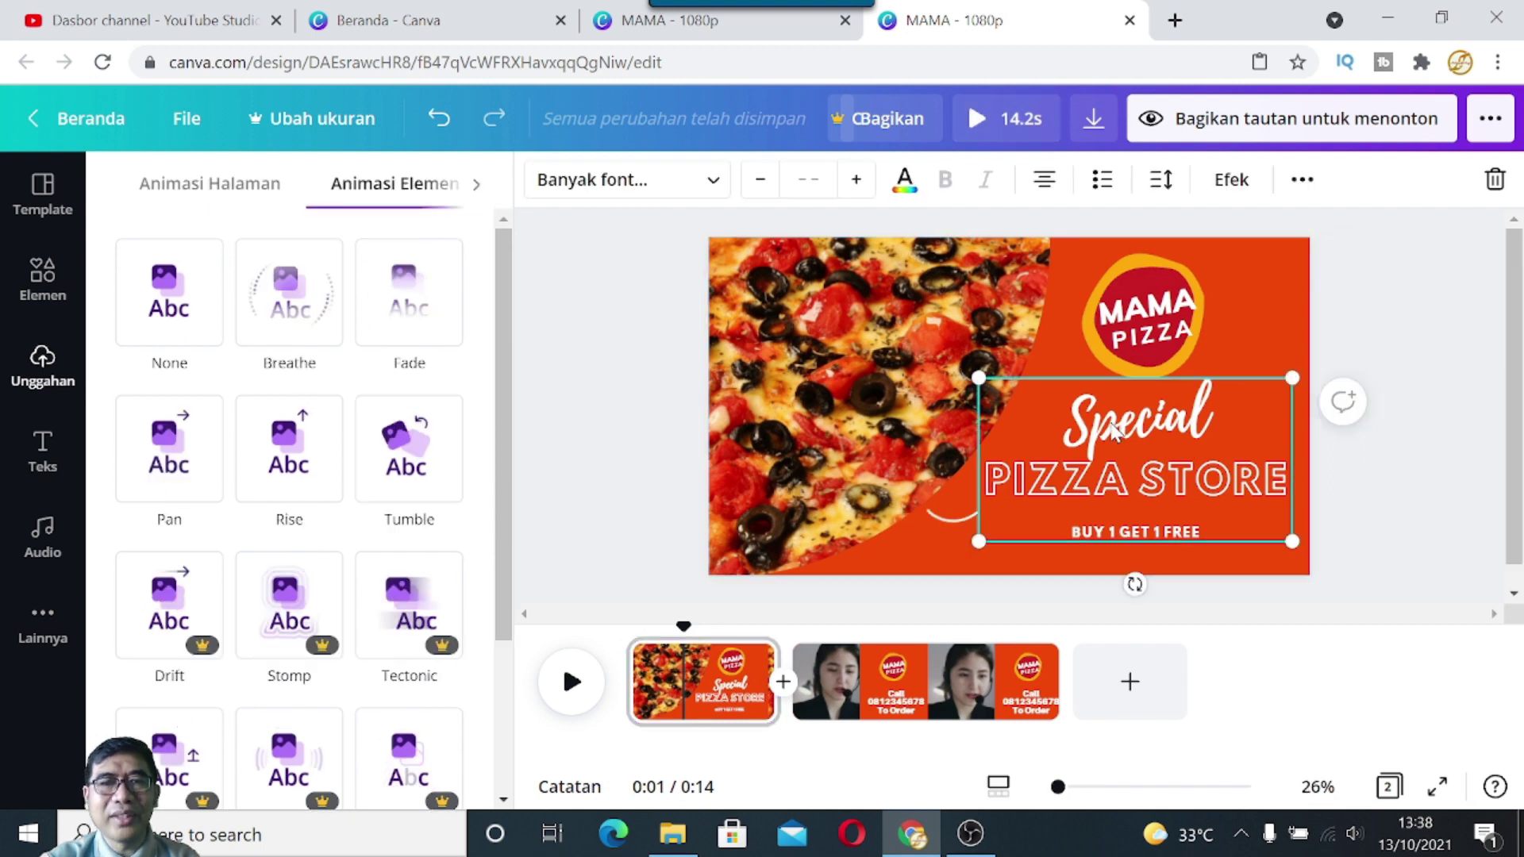
pyautogui.click(300, 316)
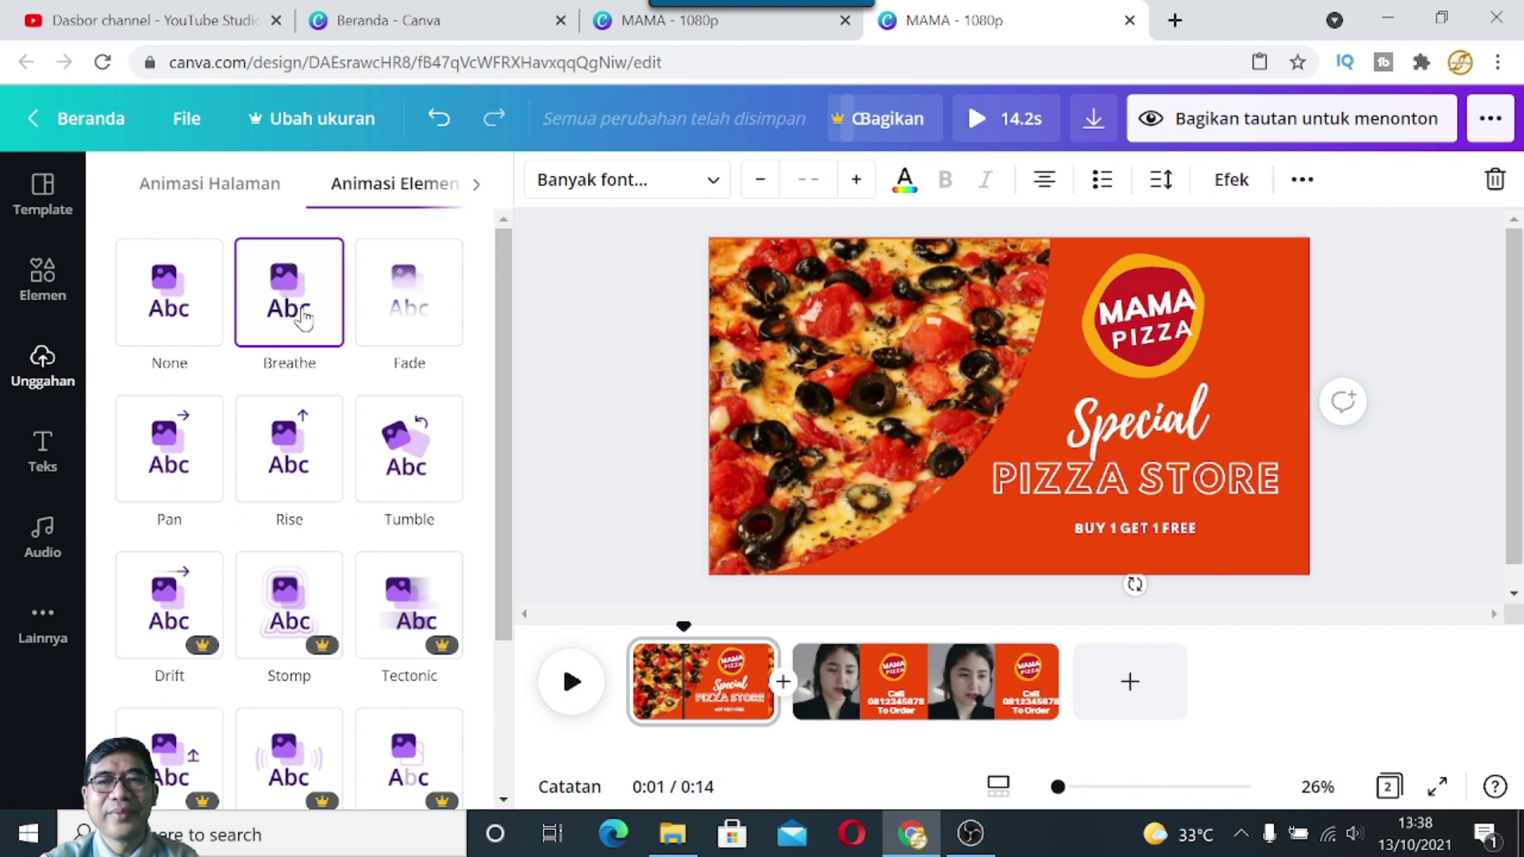
pyautogui.click(370, 310)
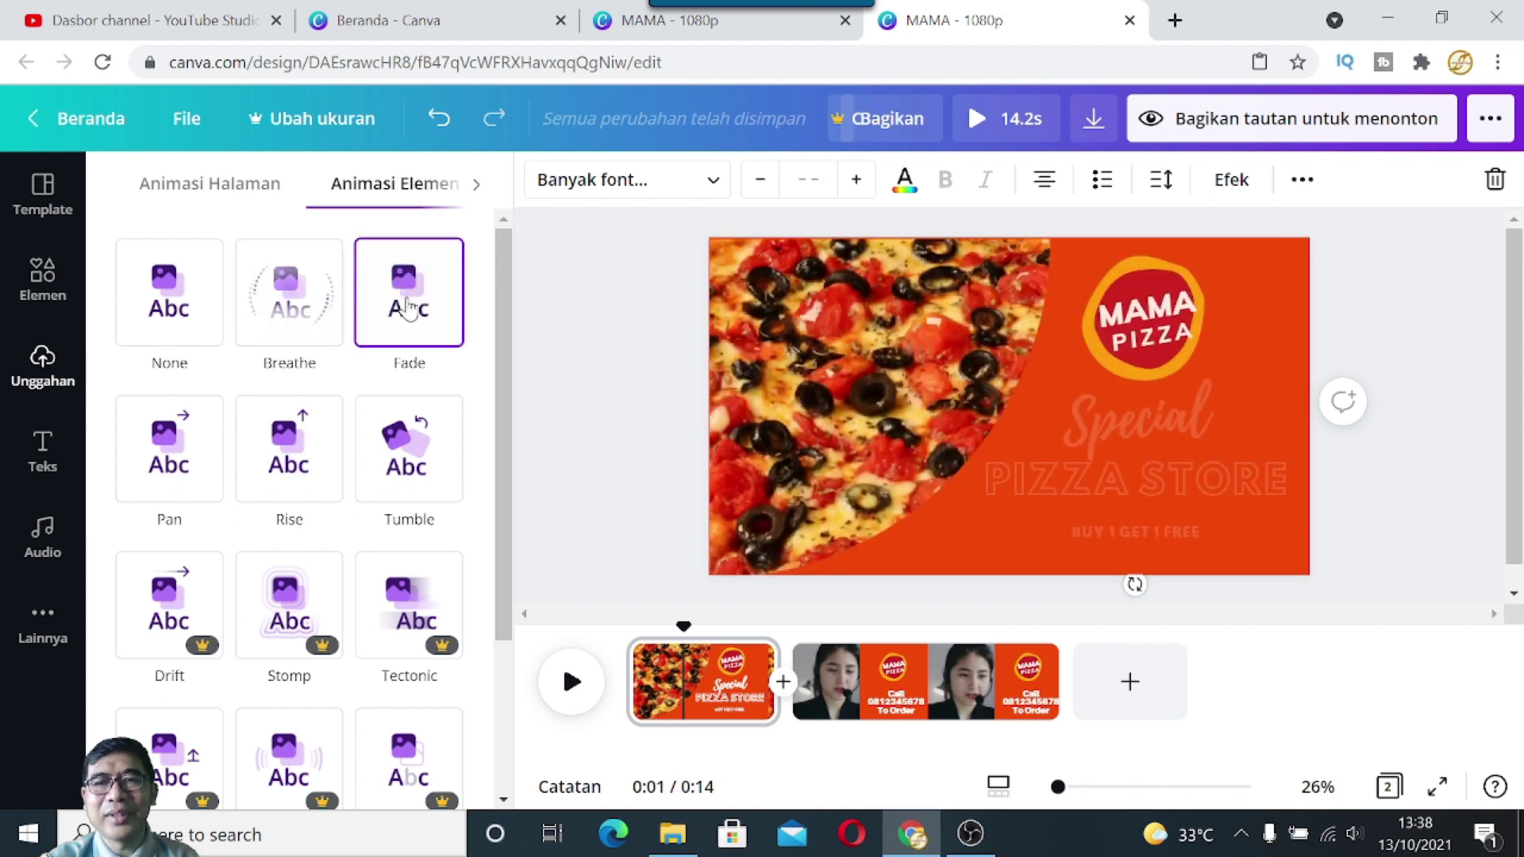
pyautogui.click(292, 308)
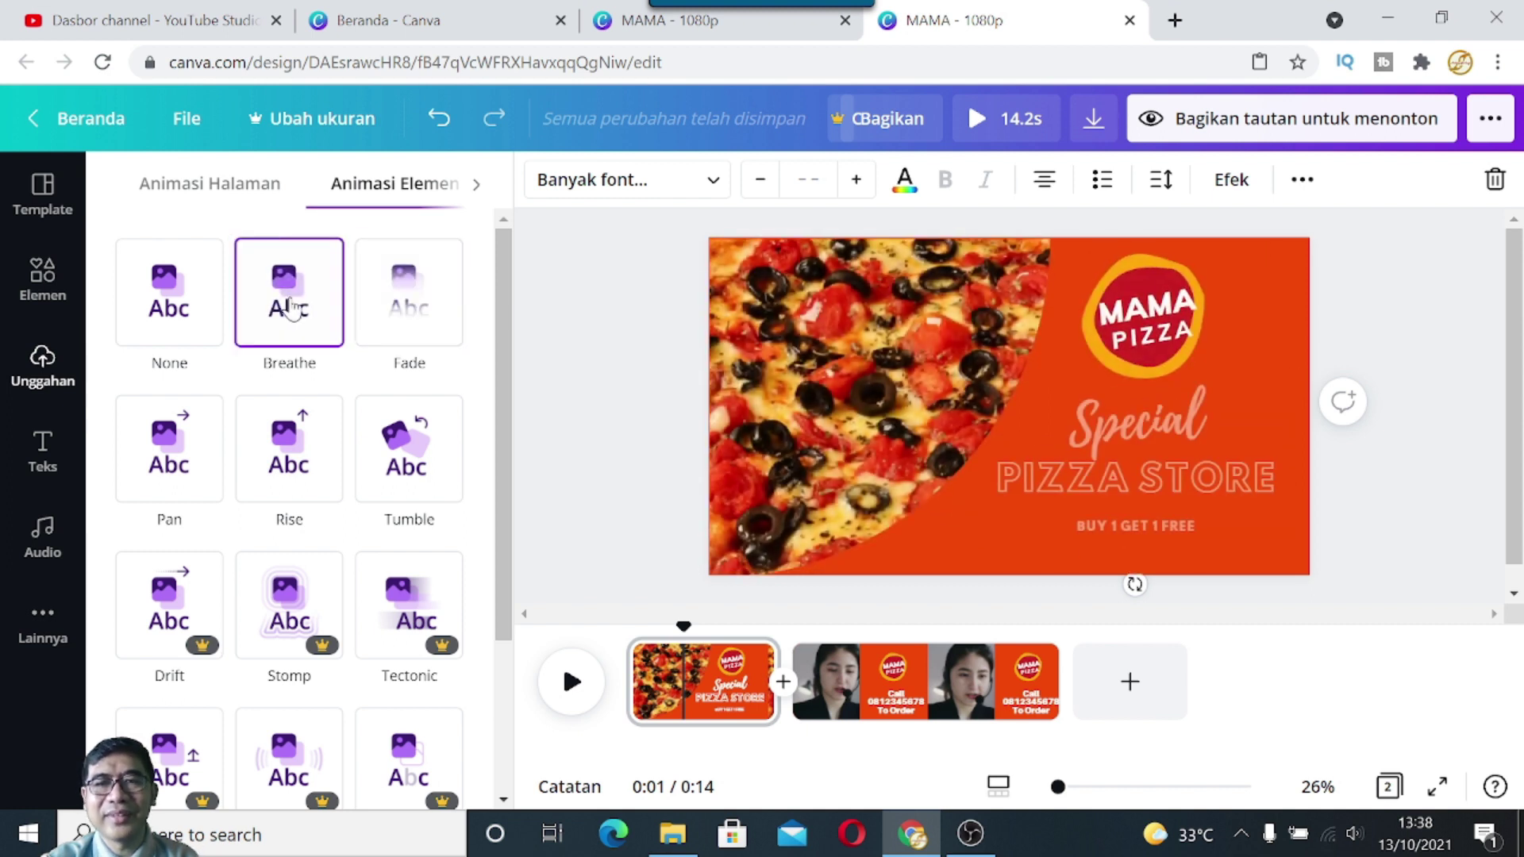
# Step: Try the None, Pan, Rise, Tumble and Stomp animations on the first page's "Special PIZZA STORE" text group
pyautogui.click(188, 311)
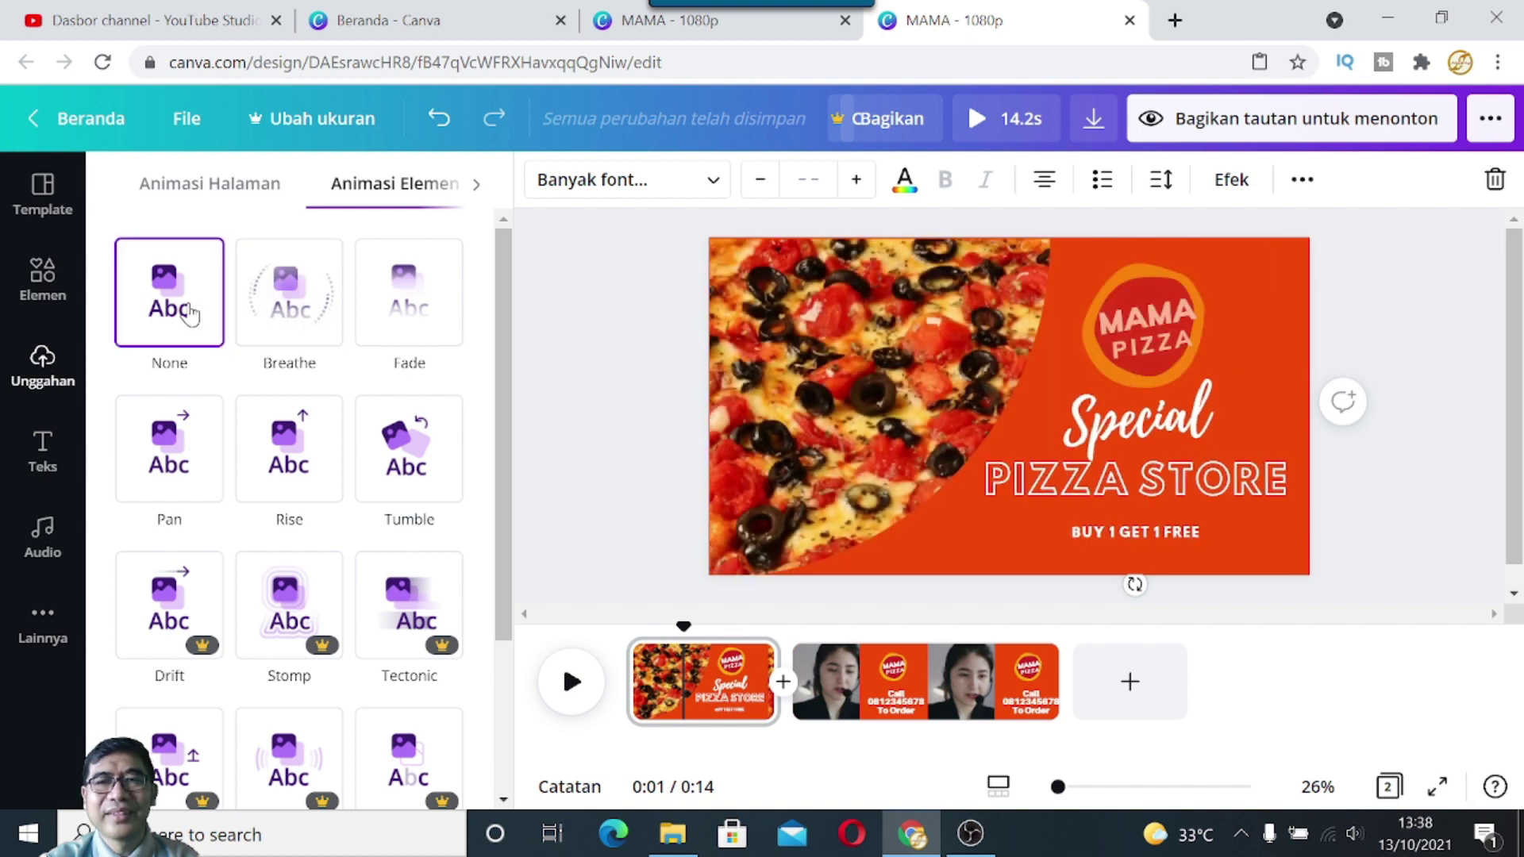
pyautogui.click(183, 445)
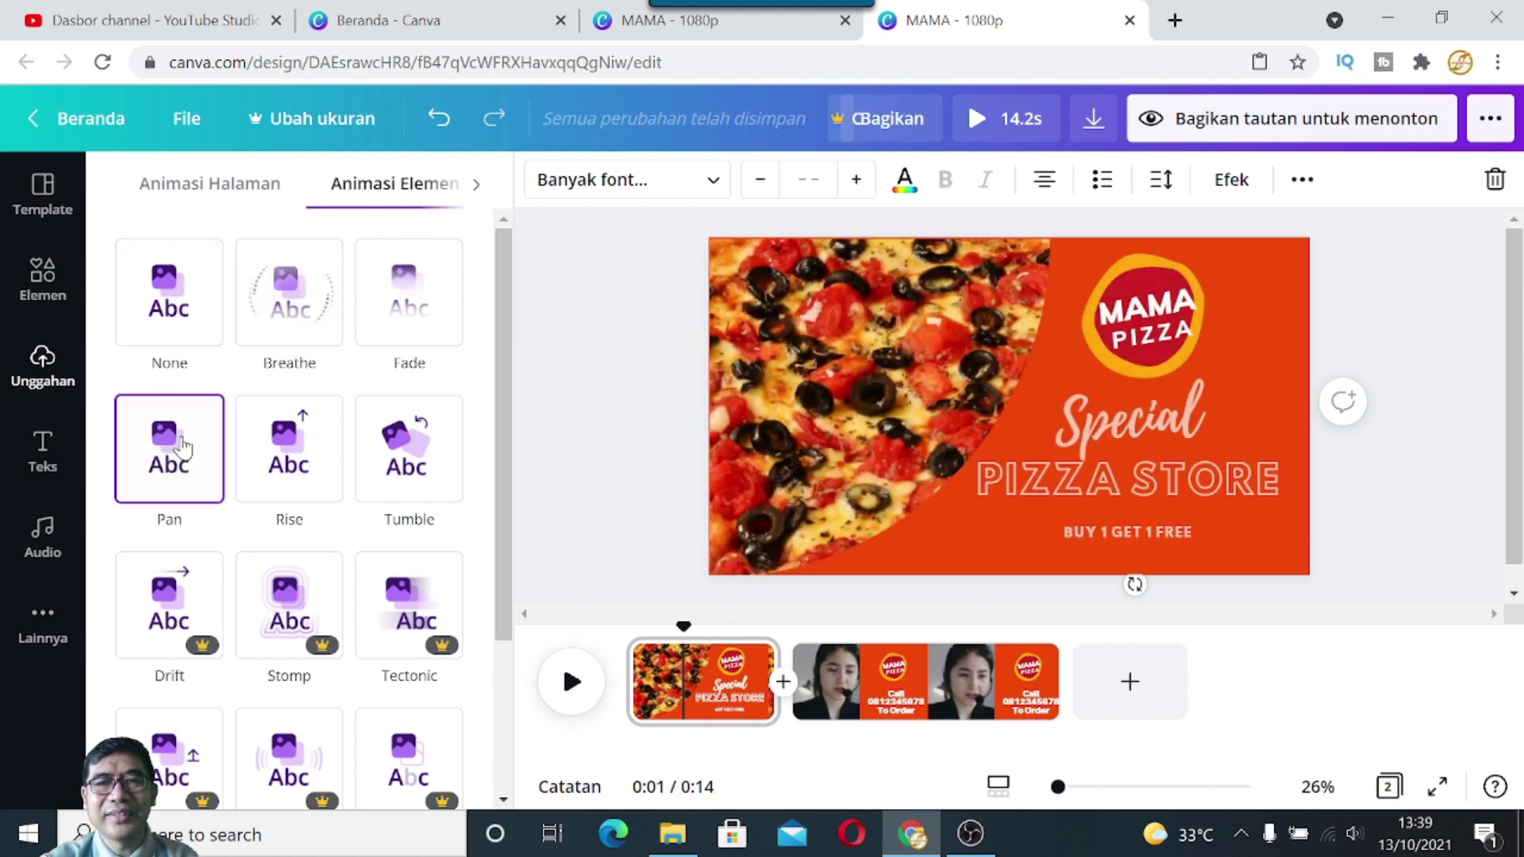
pyautogui.click(276, 447)
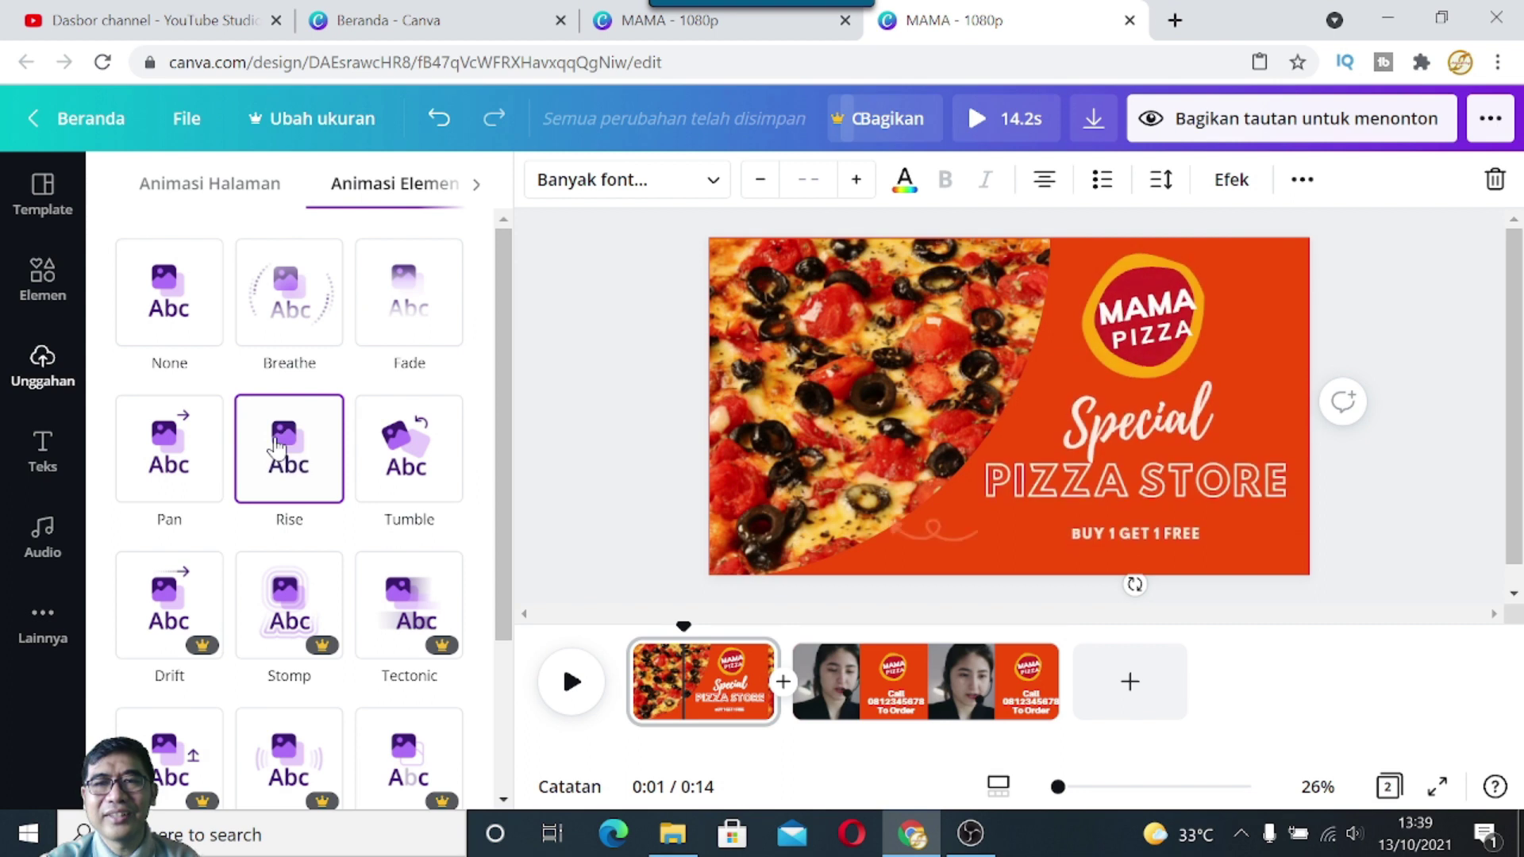
pyautogui.click(373, 449)
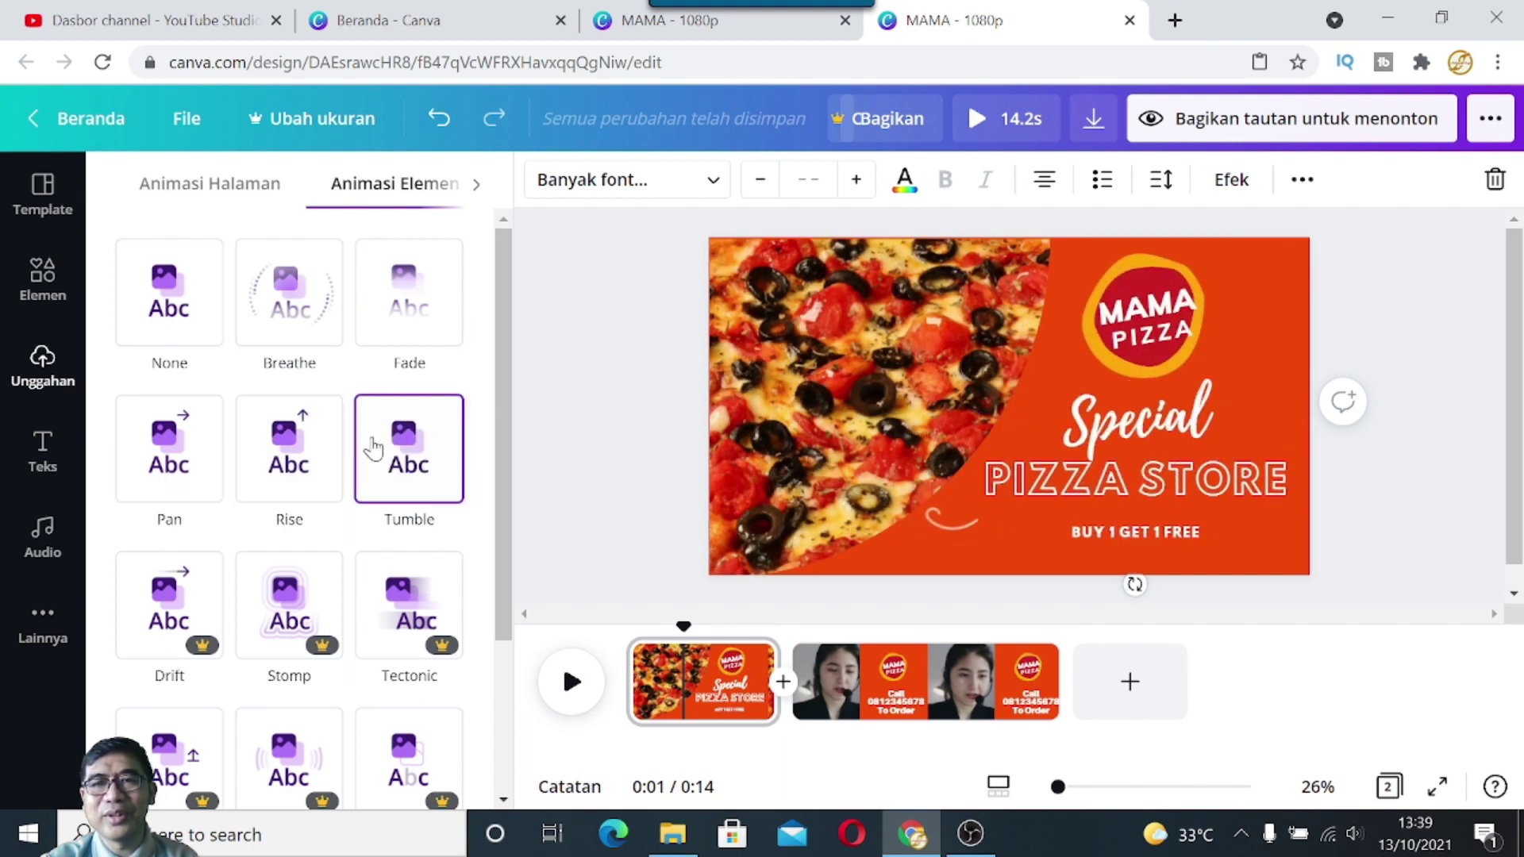
pyautogui.click(286, 627)
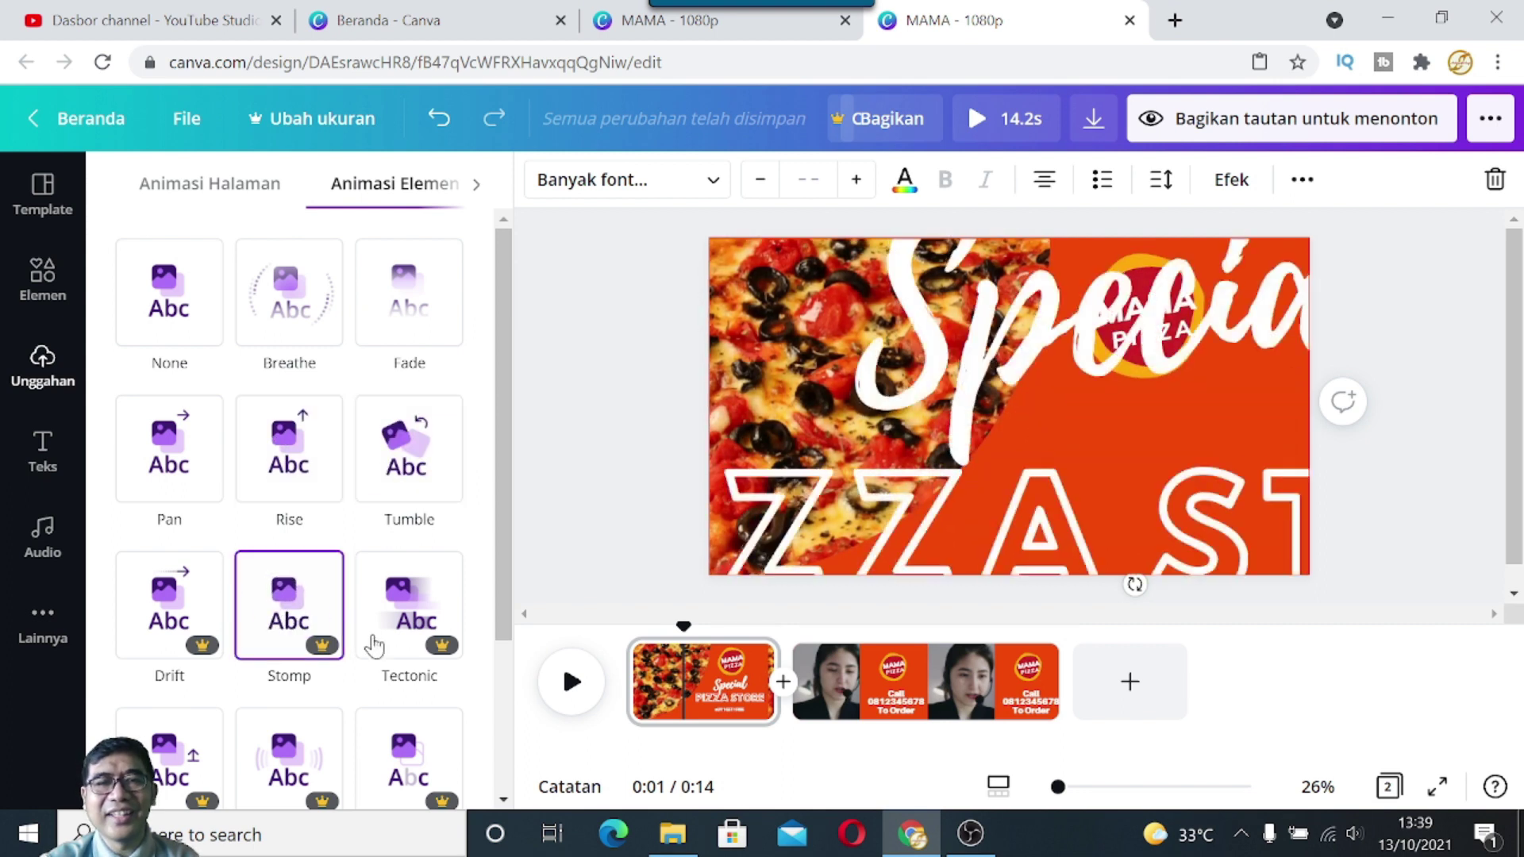
pyautogui.scroll(-1, 341, 747)
pyautogui.click(343, 714)
pyautogui.scroll(-1, 343, 718)
pyautogui.scroll(2, 341, 674)
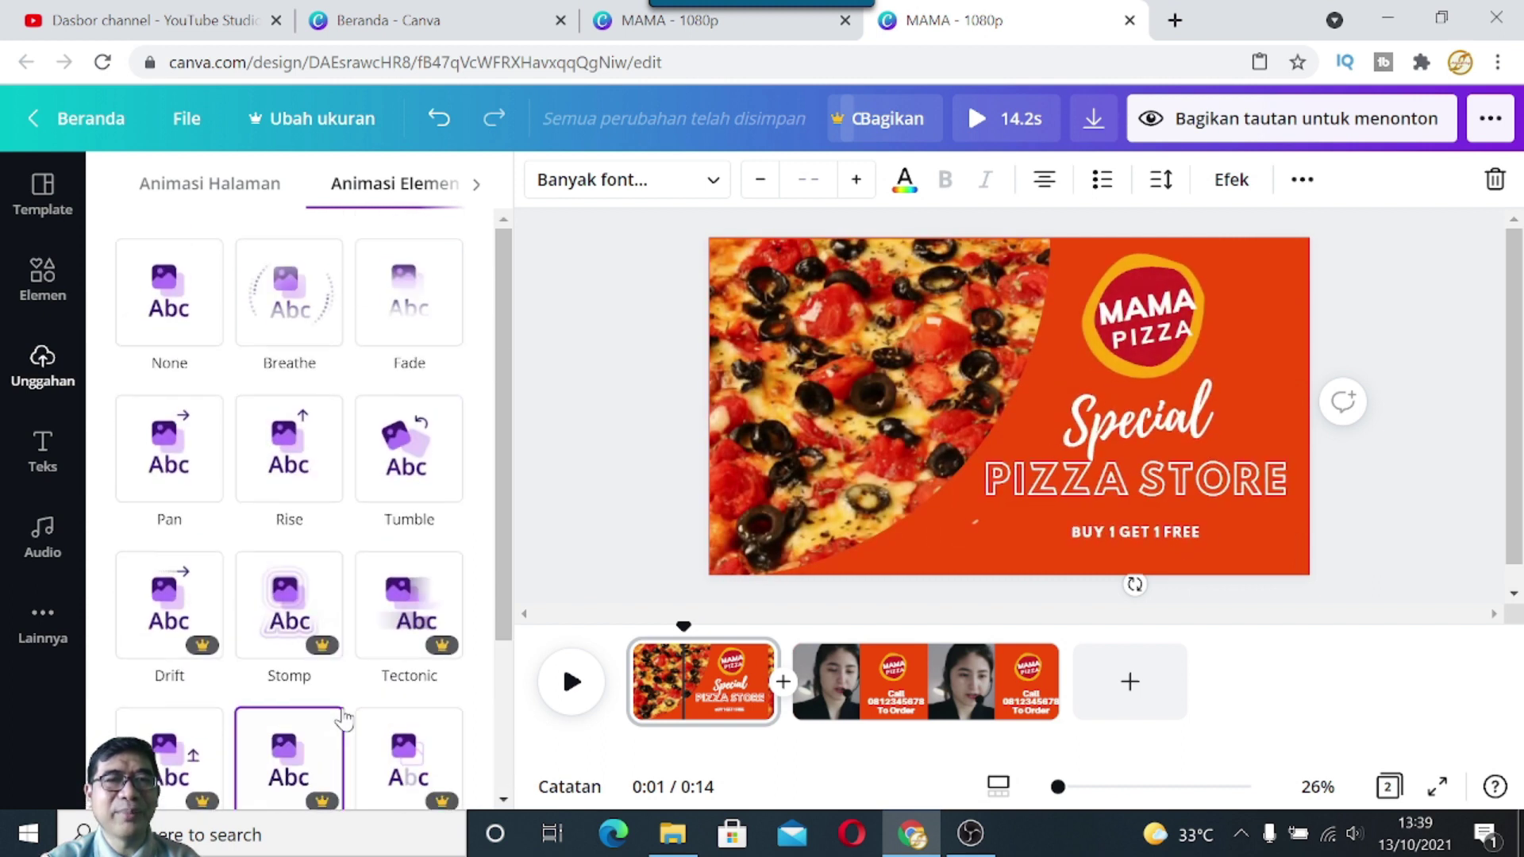
# Step: Apply the Rise animation to the first page's "Special PIZZA STORE" text group and close the animation options
pyautogui.click(266, 459)
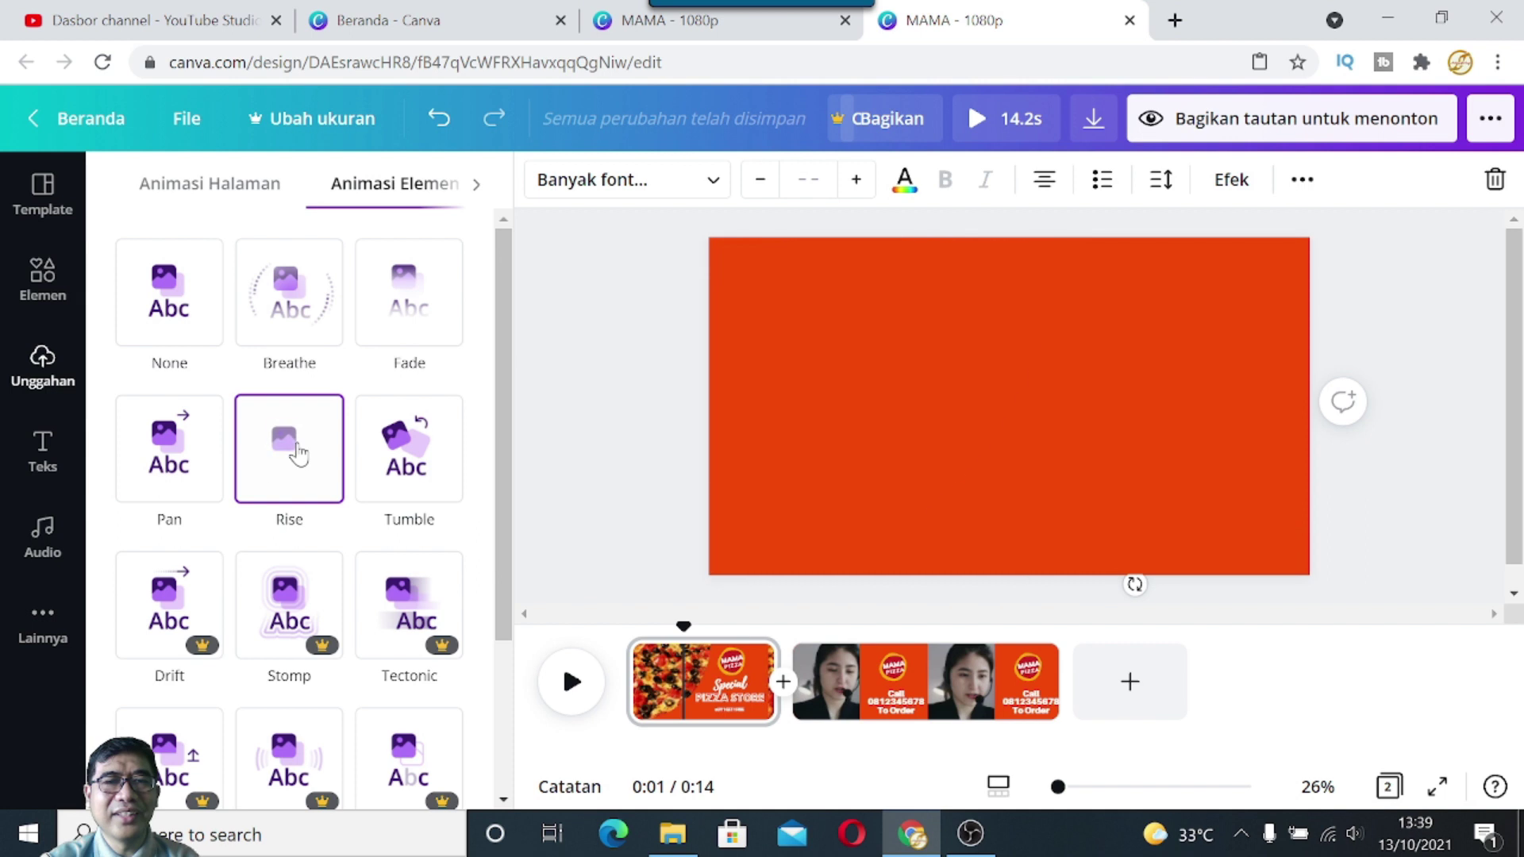
pyautogui.click(297, 457)
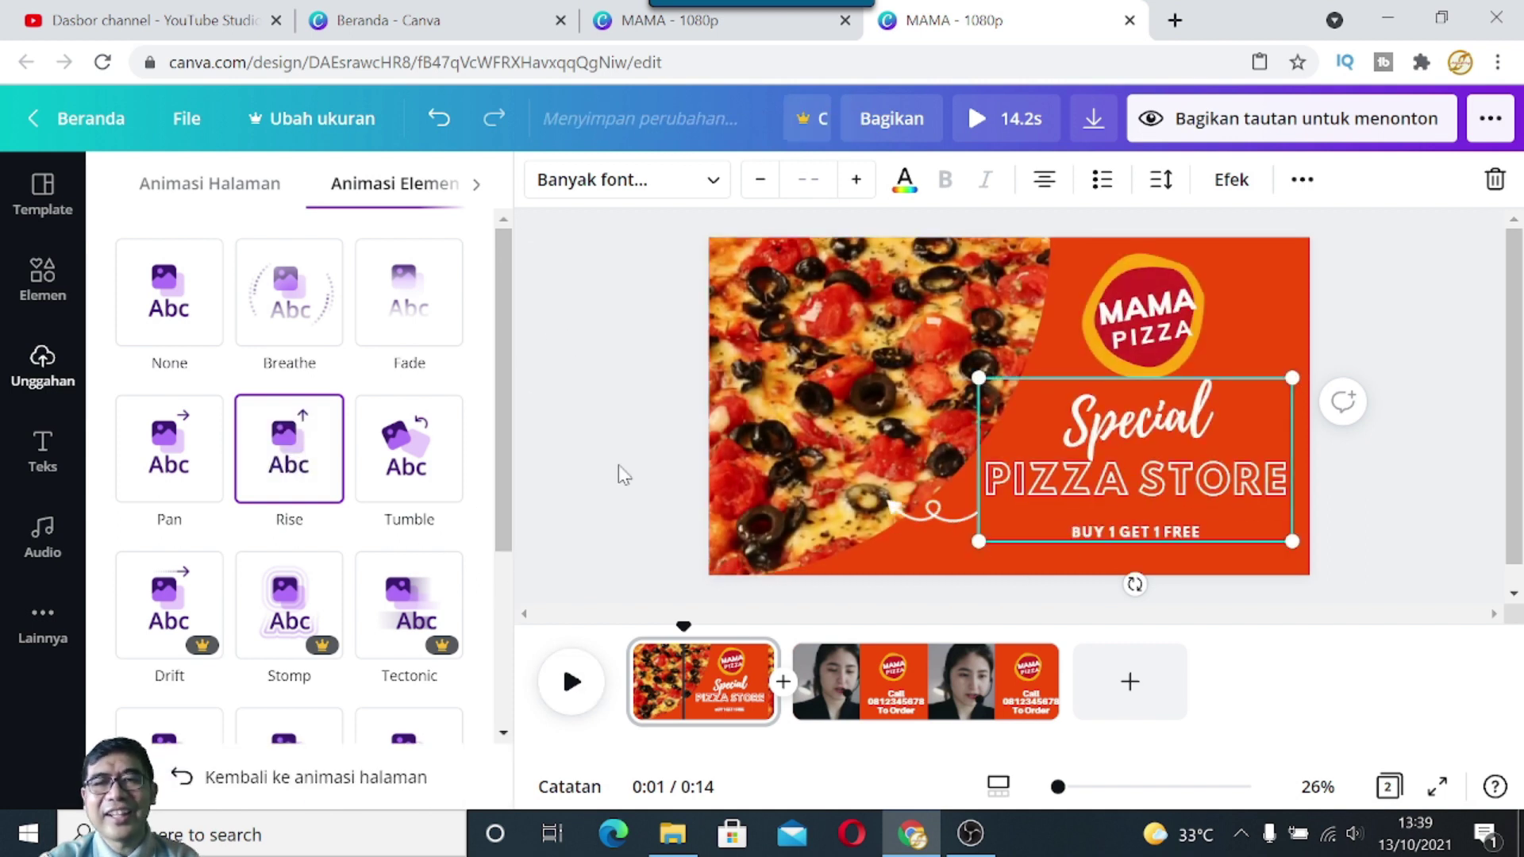
pyautogui.click(609, 498)
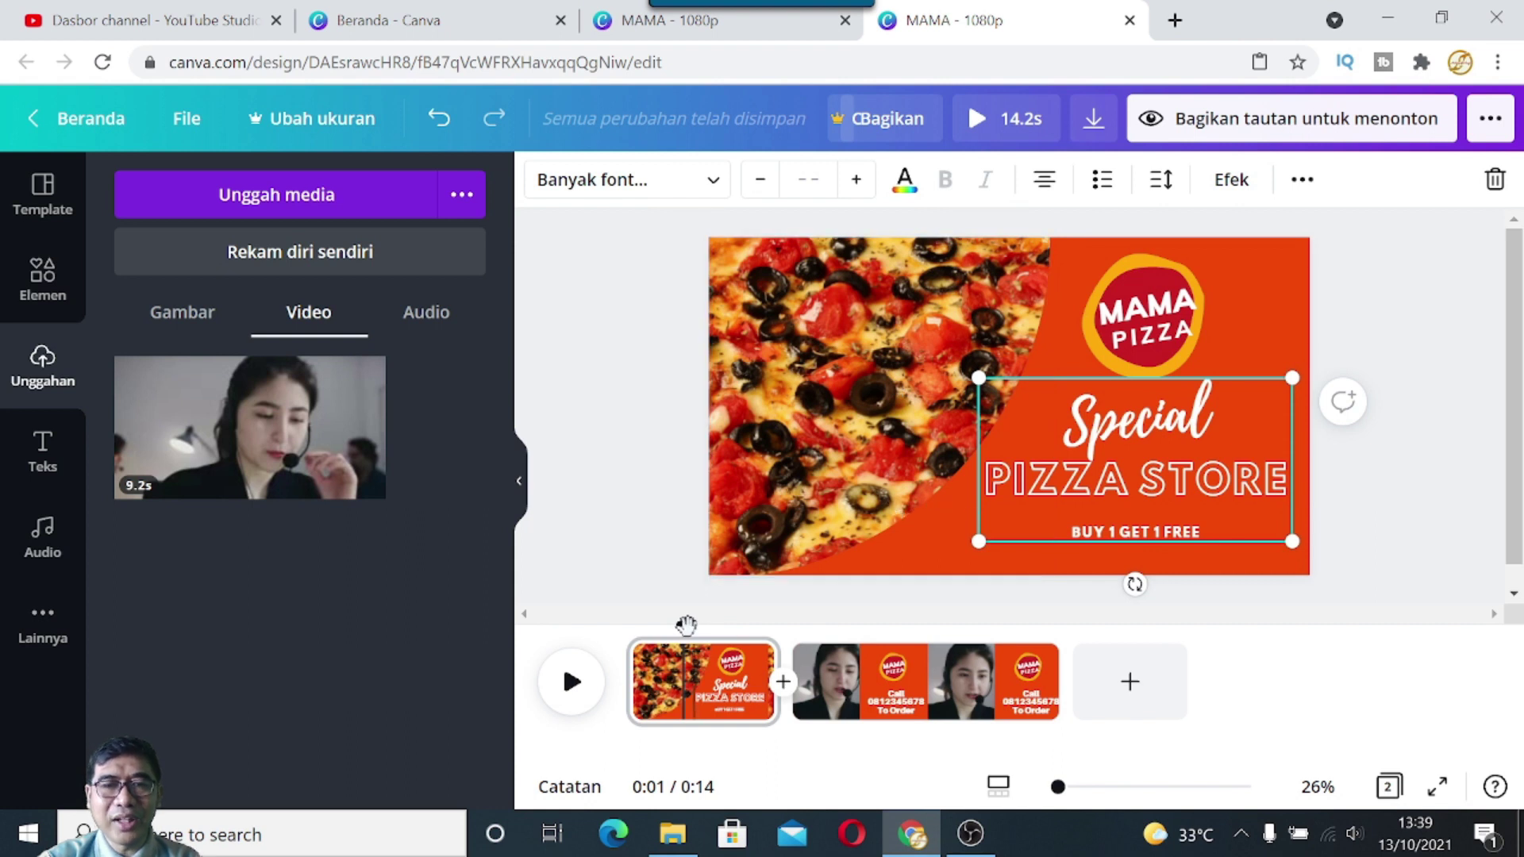
# Step: Trim the end of the second page on the timeline so that the page lasts about 4.6 s
pyautogui.moveTo(695, 628); pyautogui.dragTo(812, 627)
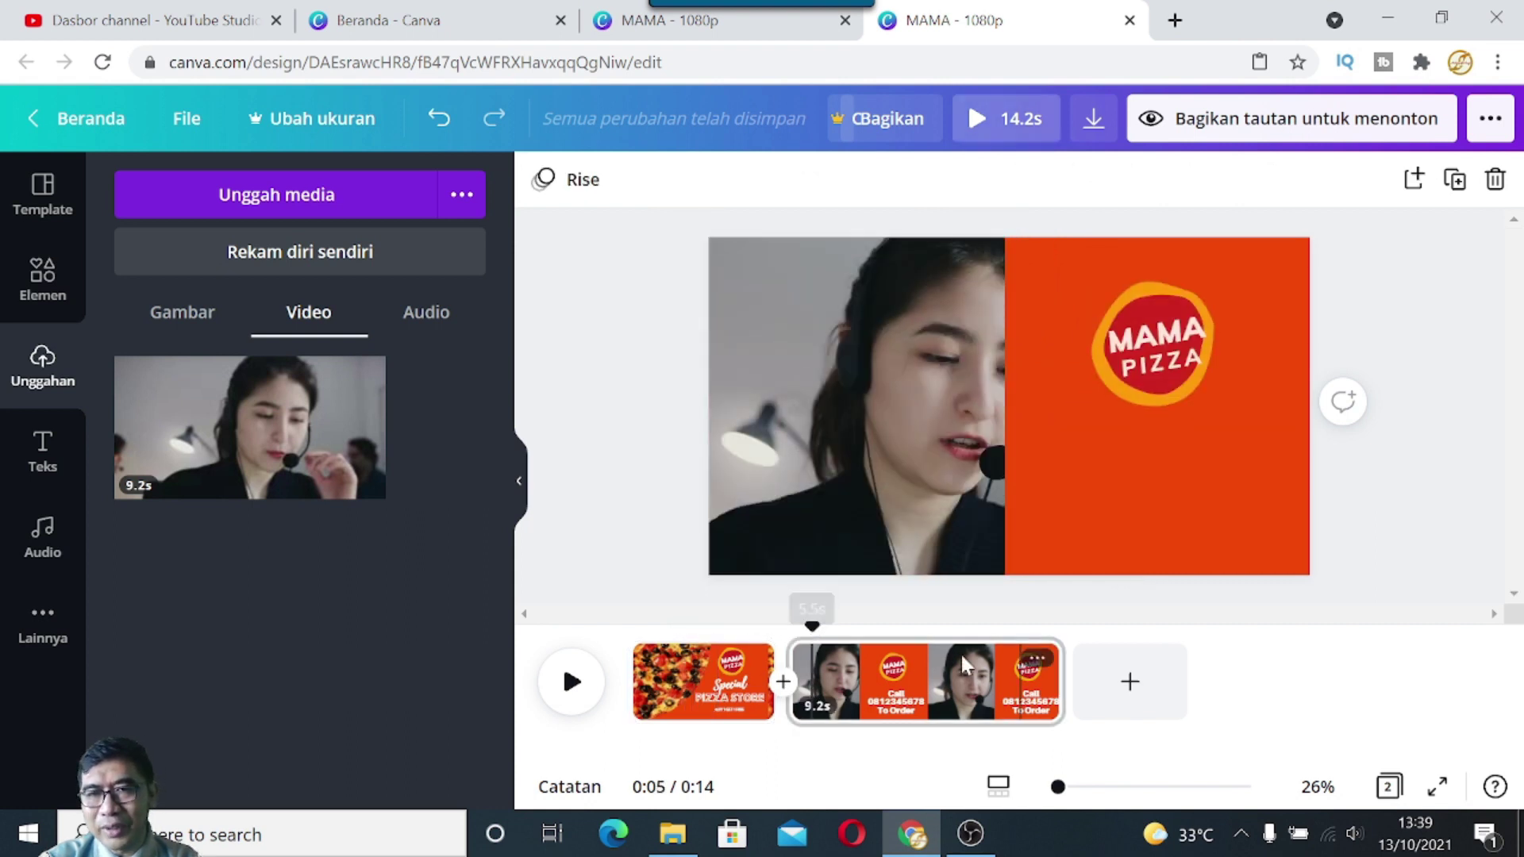
pyautogui.moveTo(1058, 676); pyautogui.dragTo(925, 687)
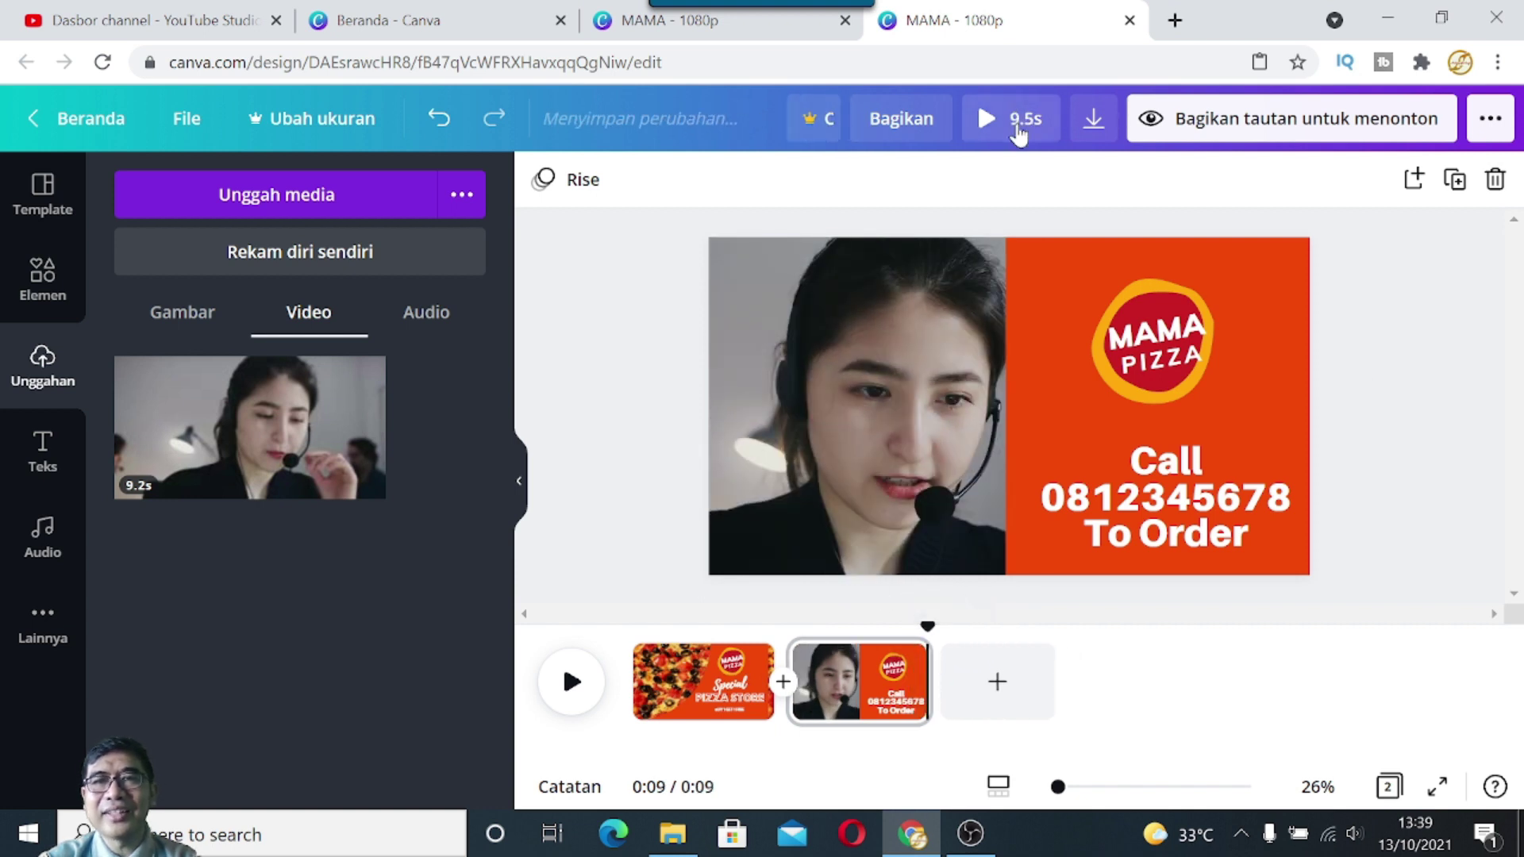
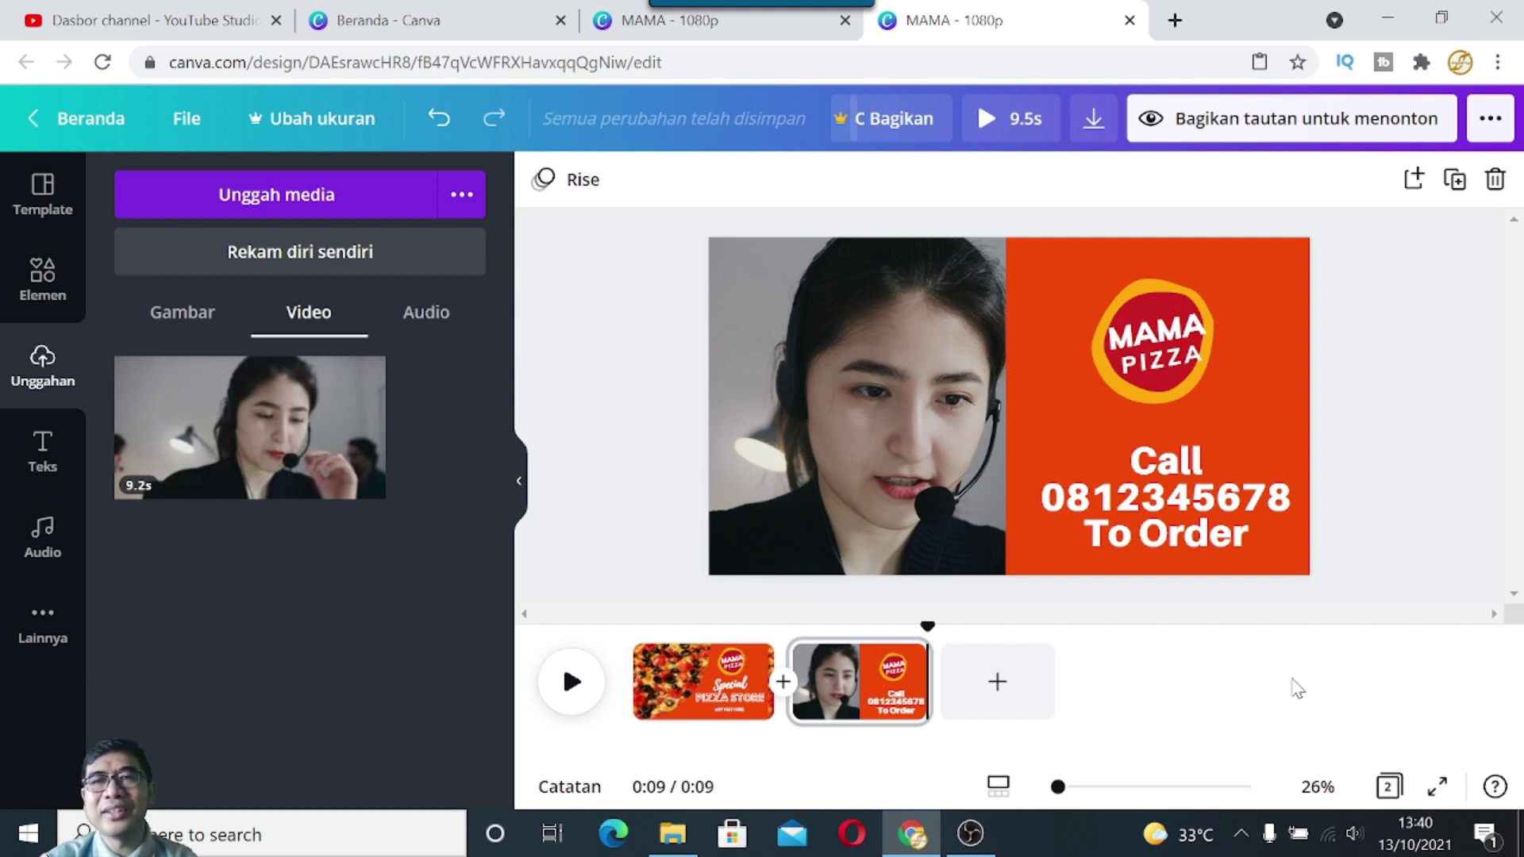
# Step: Preview the whole two-page video from its start and close the preview
pyautogui.moveTo(928, 626); pyautogui.dragTo(544, 656)
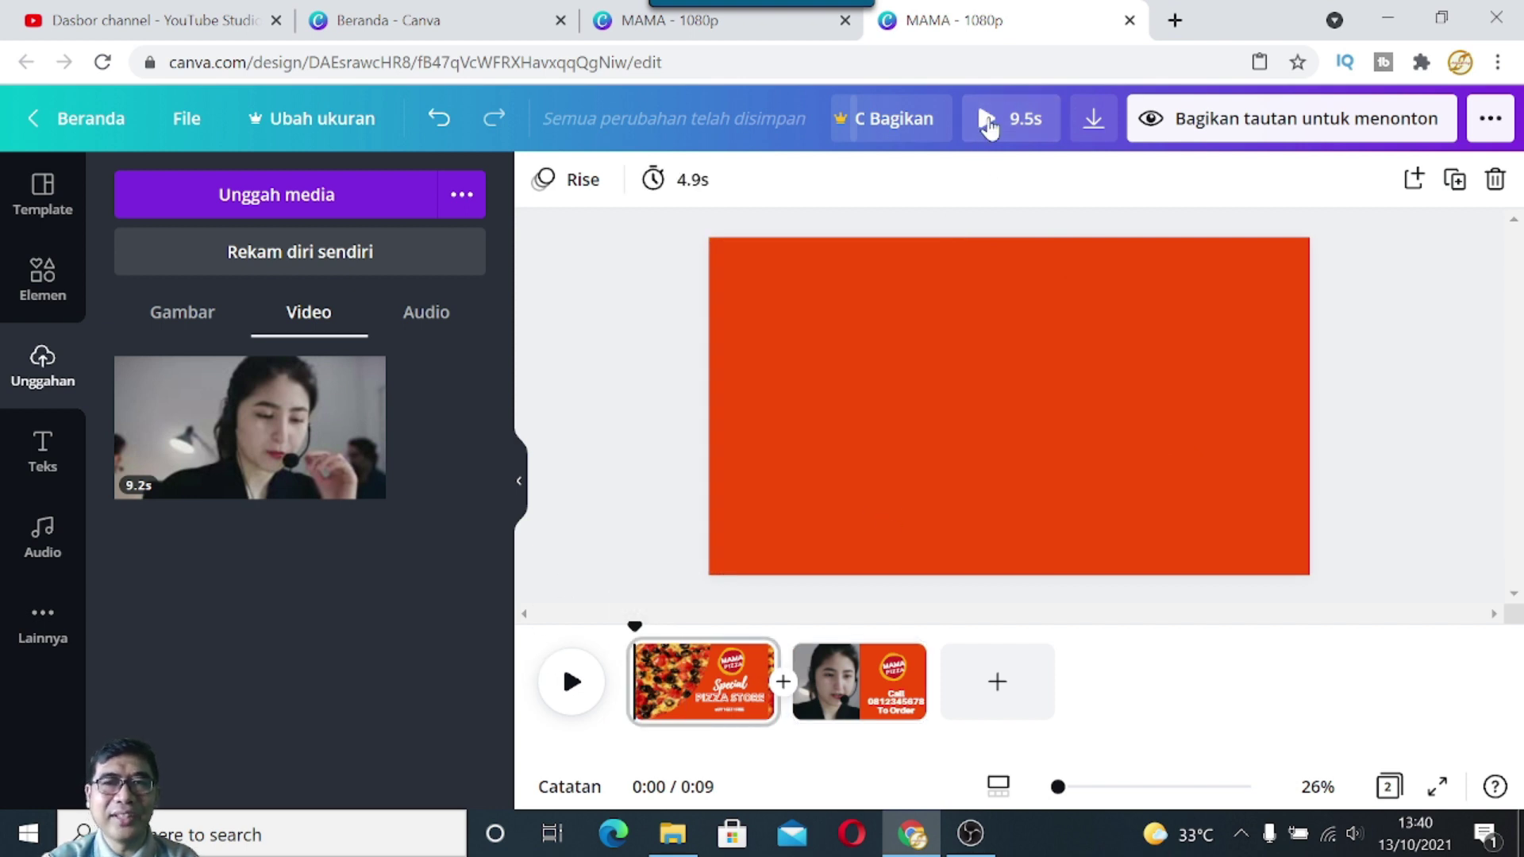
pyautogui.click(988, 121)
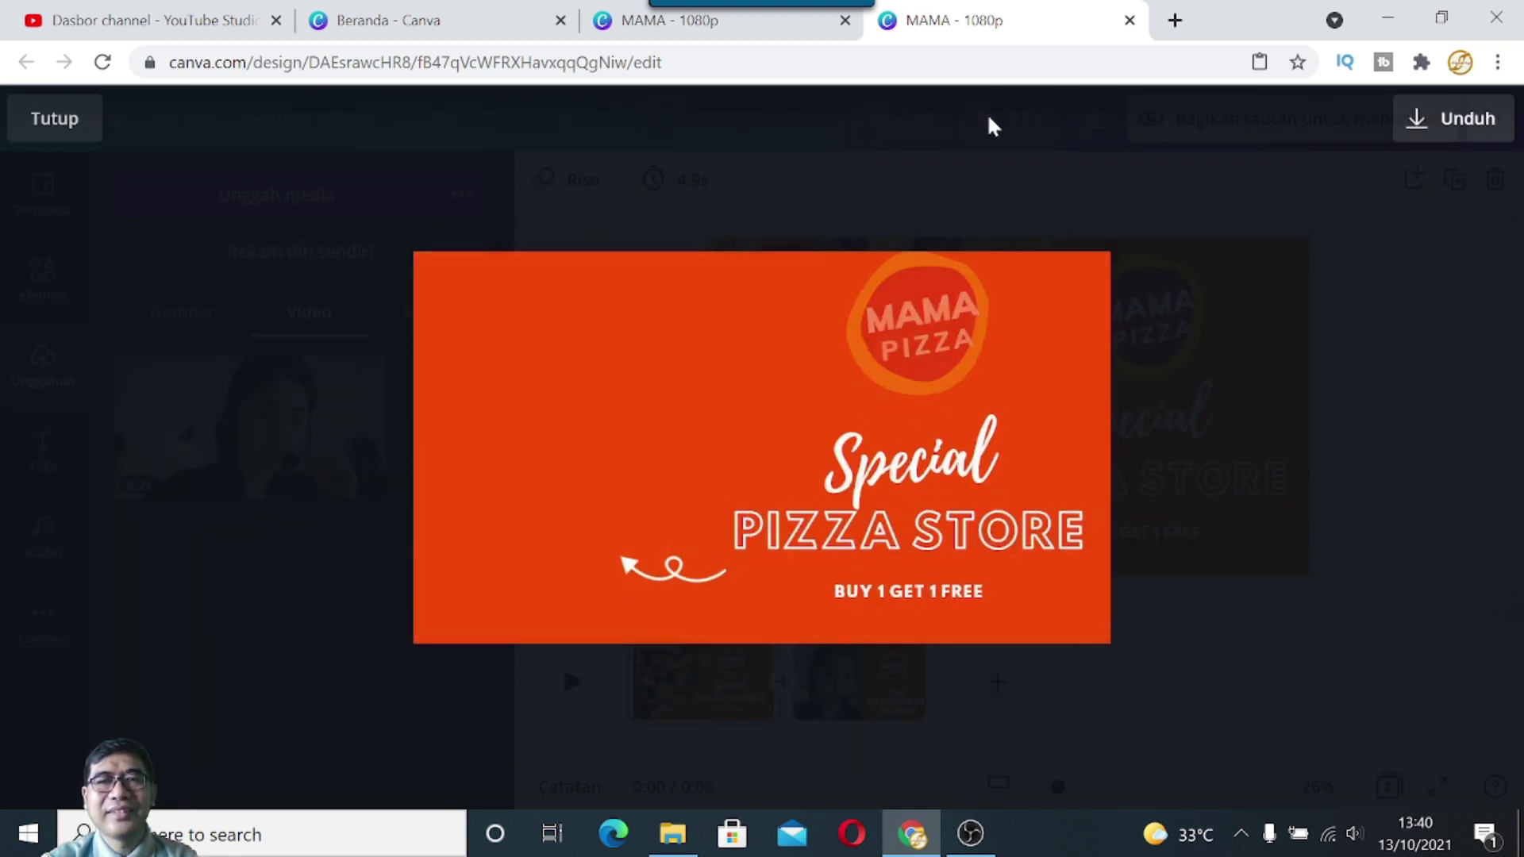
pyautogui.moveTo(874, 296)
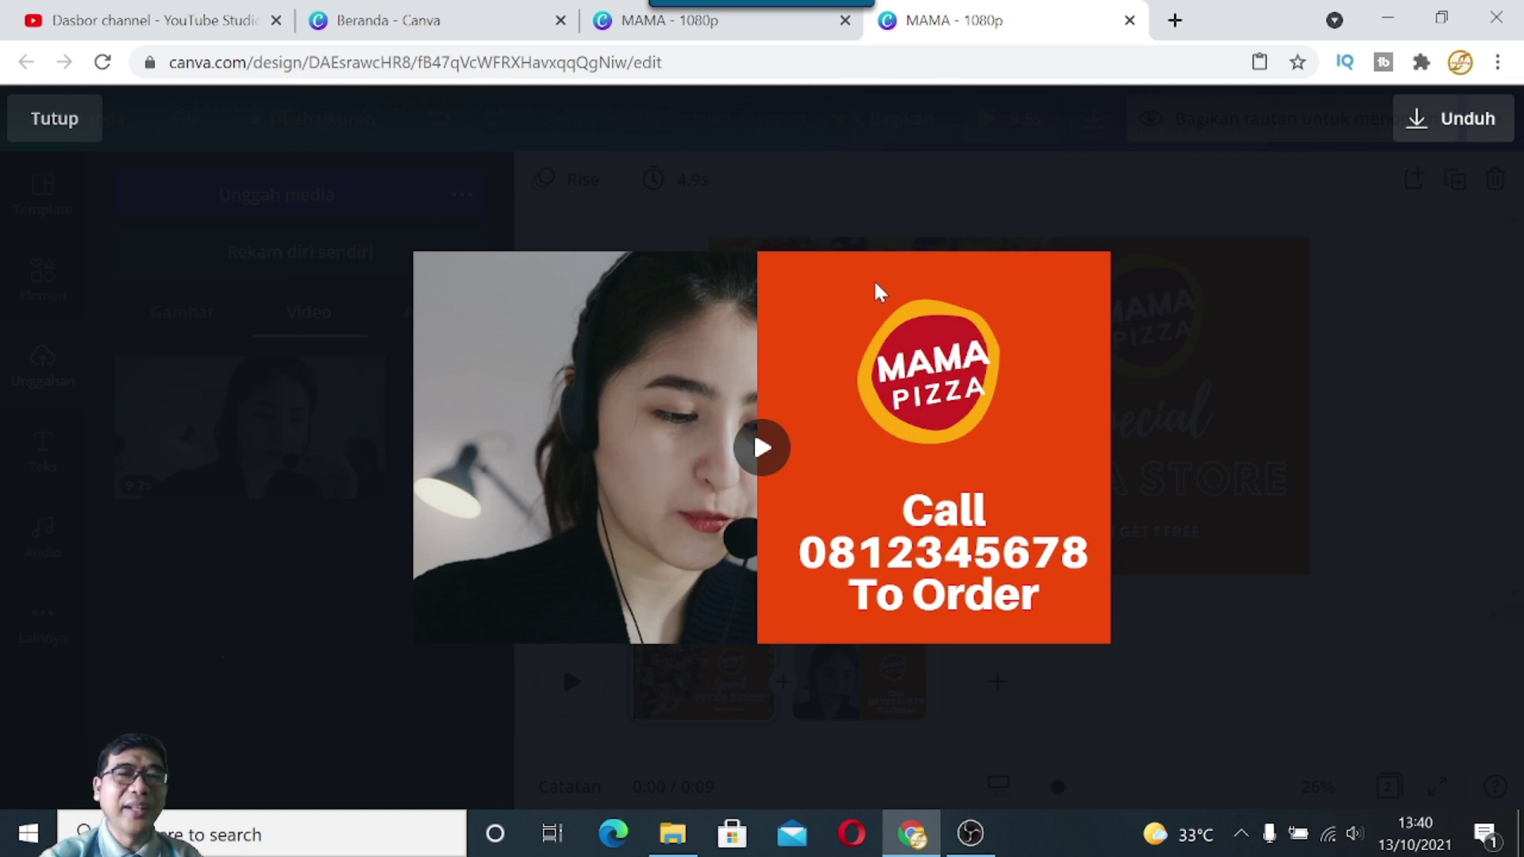
pyautogui.click(762, 448)
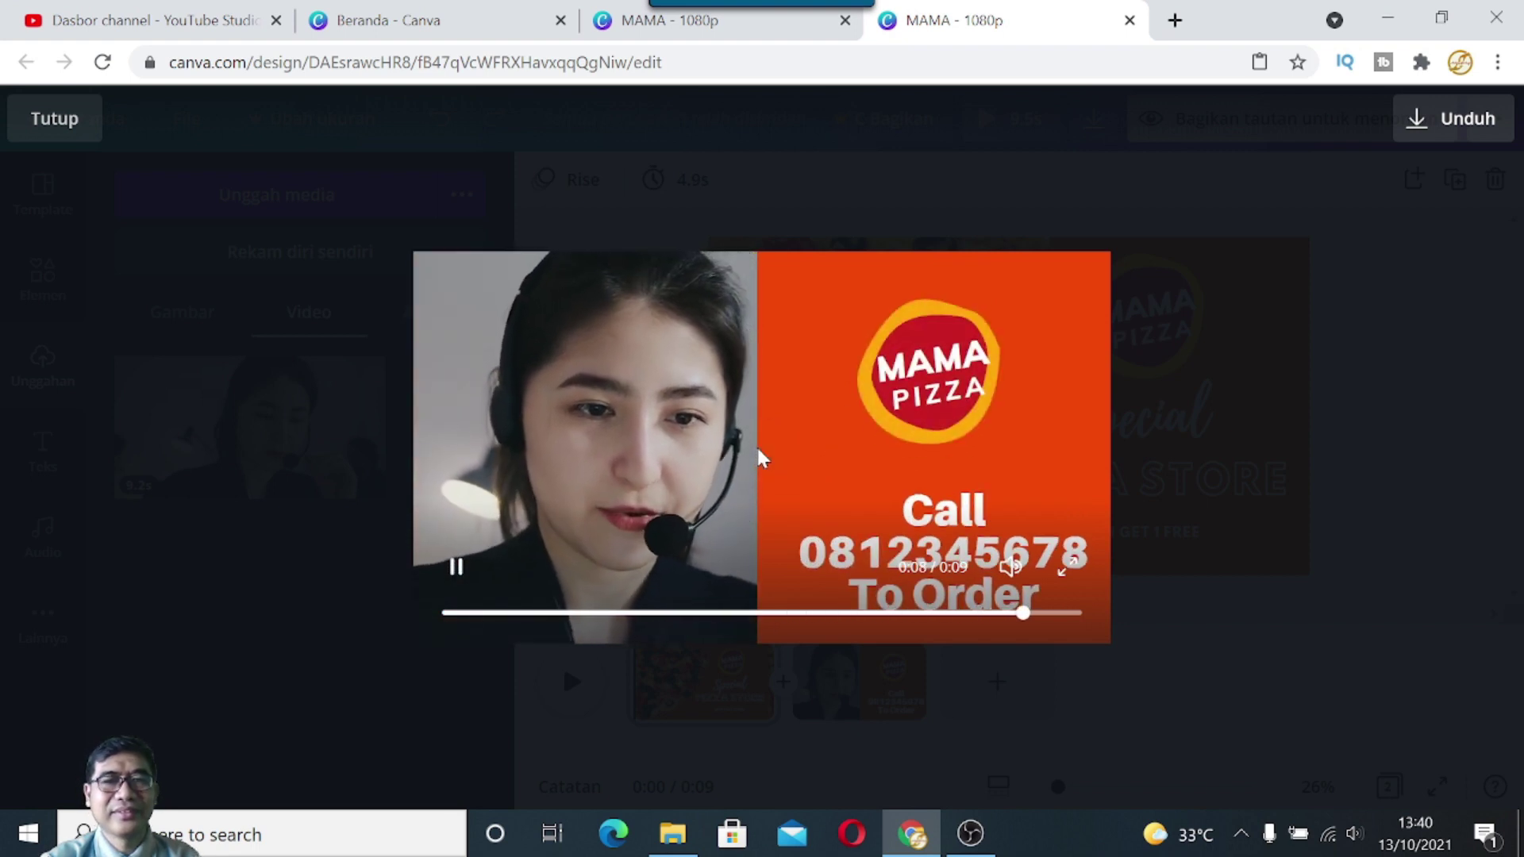
pyautogui.click(1405, 383)
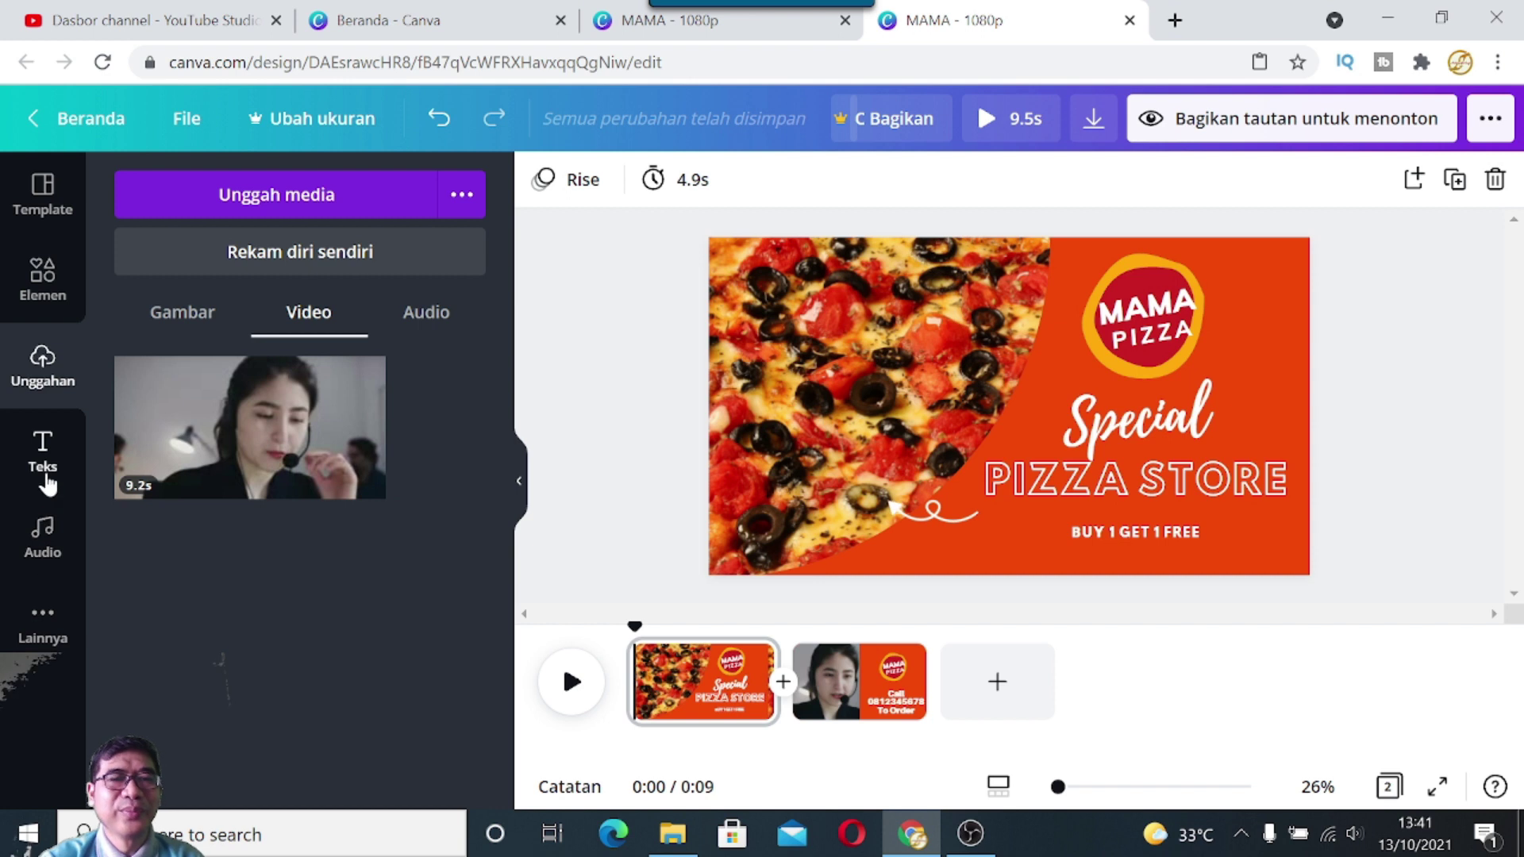
# Step: Browse the audio library and add the "Happy Whistling Ukulele" track beneath the pages as background music
pyautogui.click(432, 323)
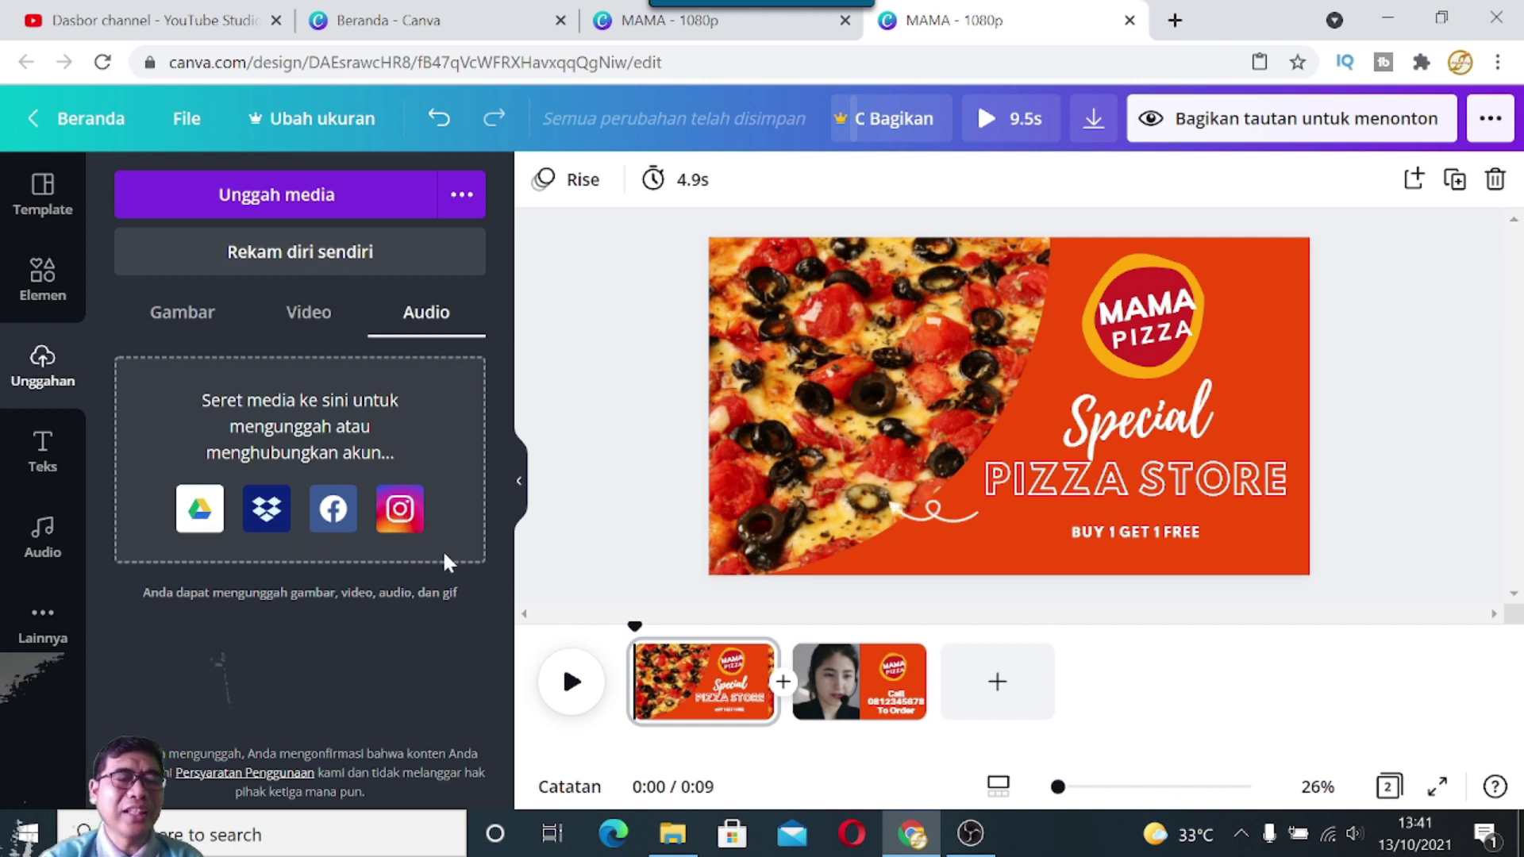
pyautogui.click(47, 546)
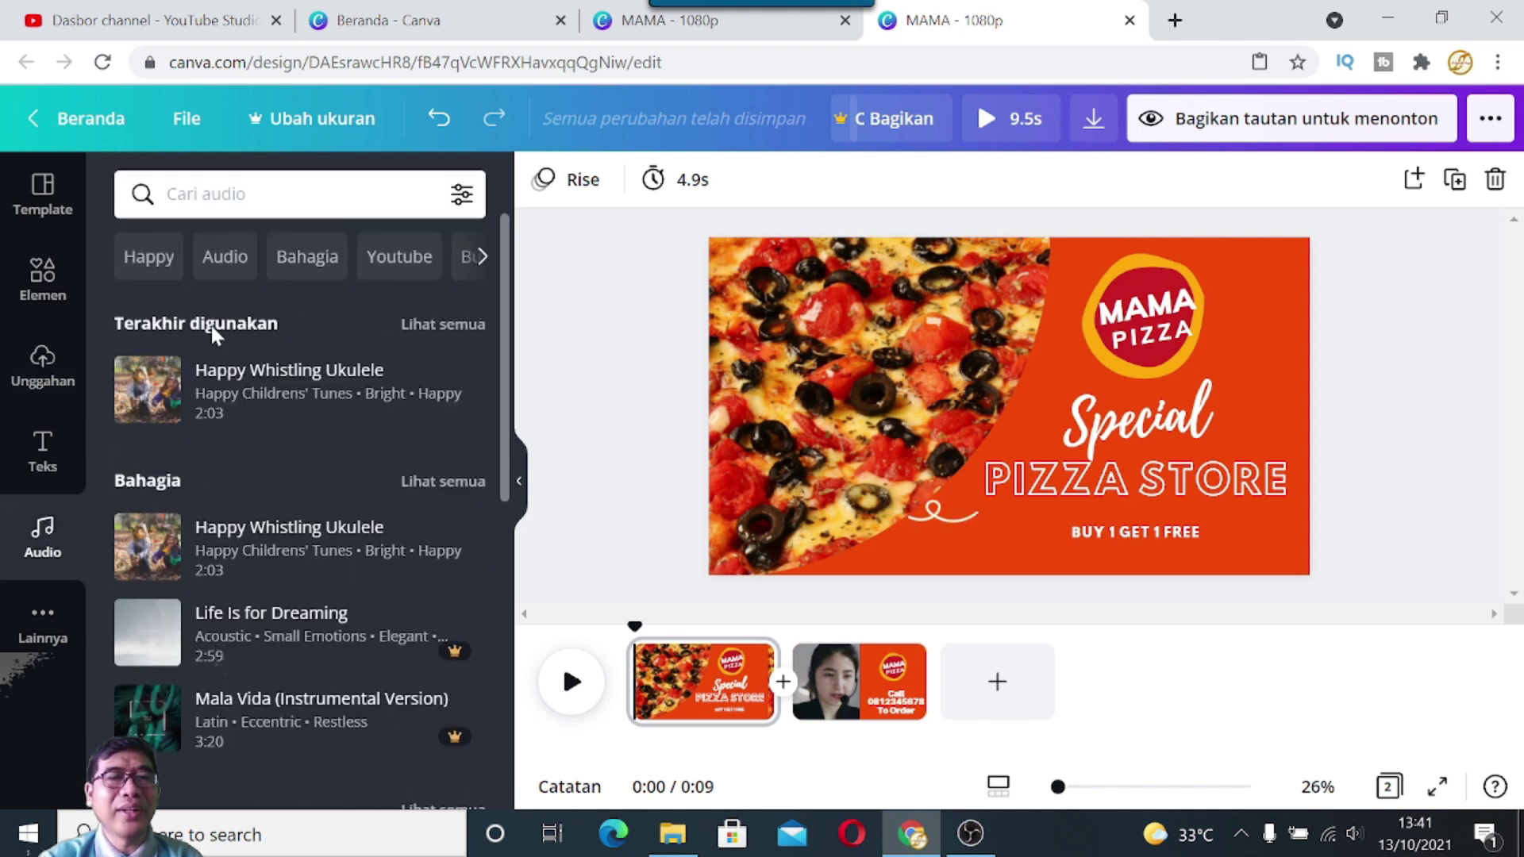
pyautogui.scroll(-5, 238, 633)
pyautogui.scroll(-1, 238, 633)
pyautogui.scroll(6, 242, 635)
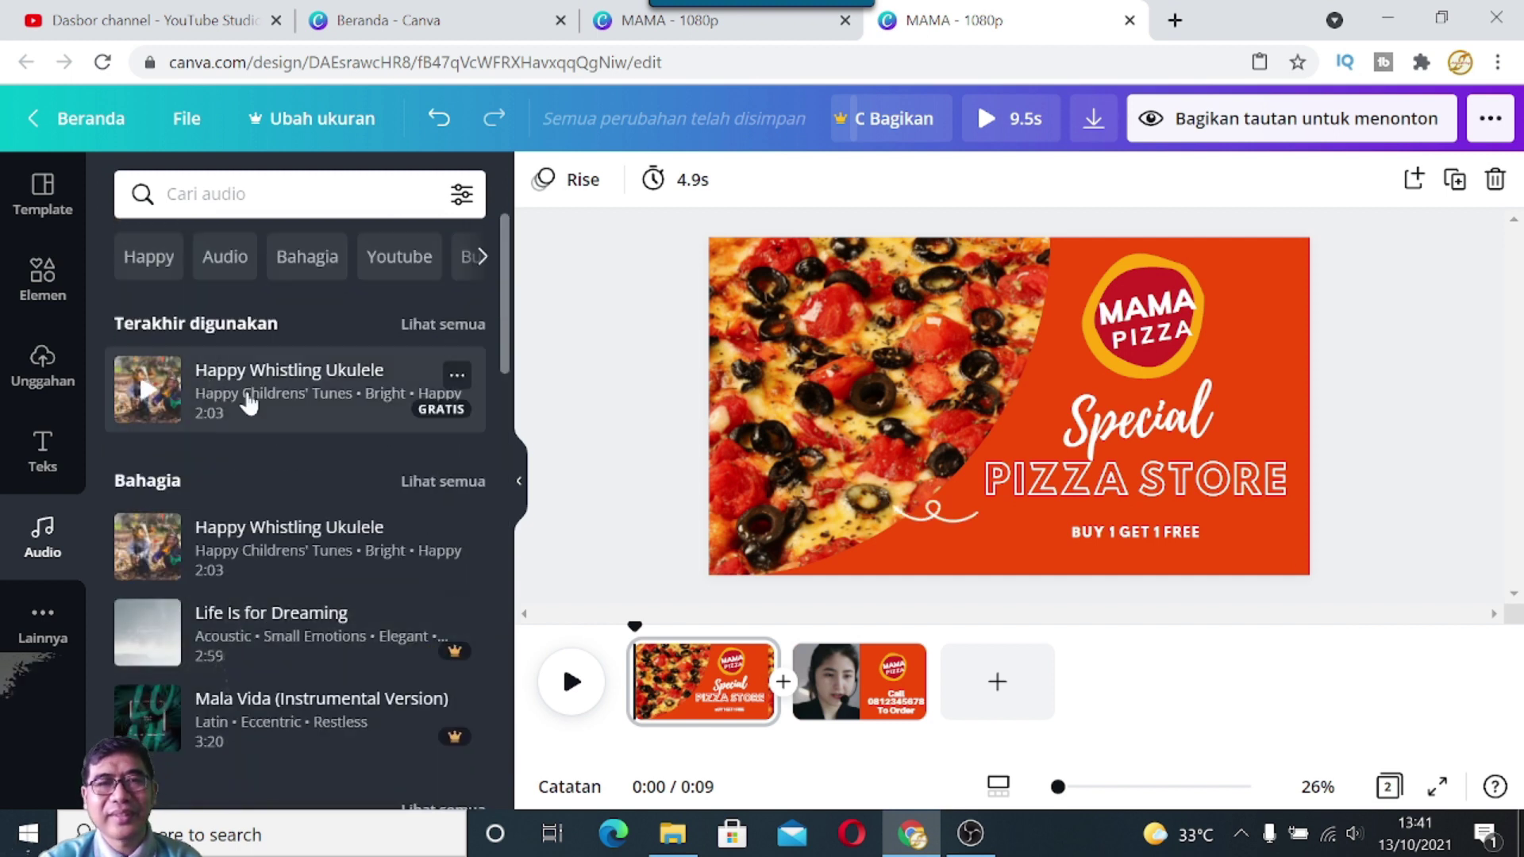
pyautogui.moveTo(249, 402); pyautogui.dragTo(775, 762)
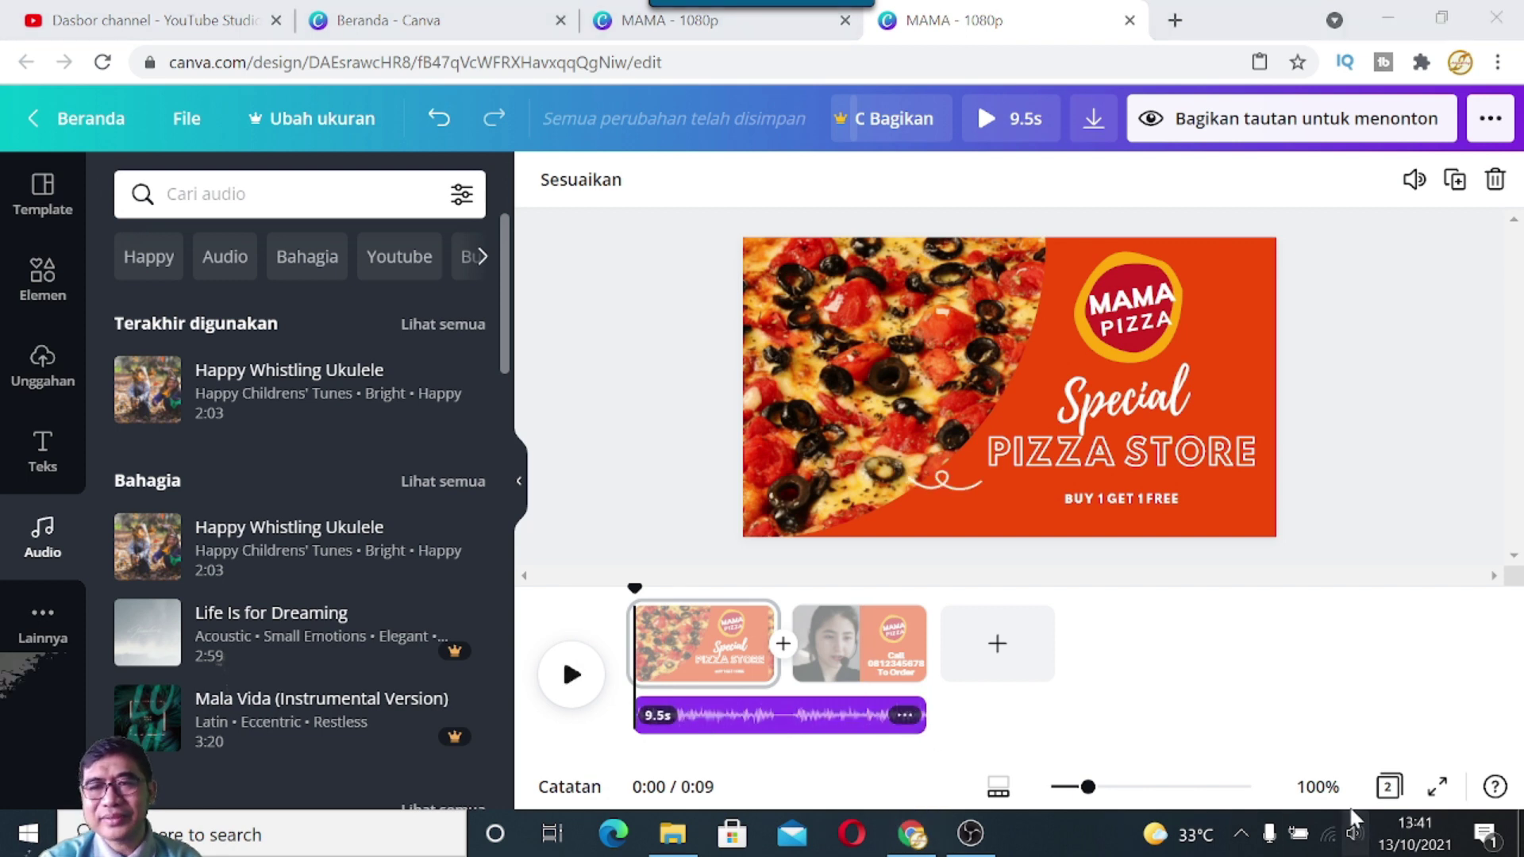
# Step: Set the computer's speaker volume to about 60, and preview the video with its background music
pyautogui.click(1354, 839)
pyautogui.moveTo(1235, 776); pyautogui.dragTo(1341, 790)
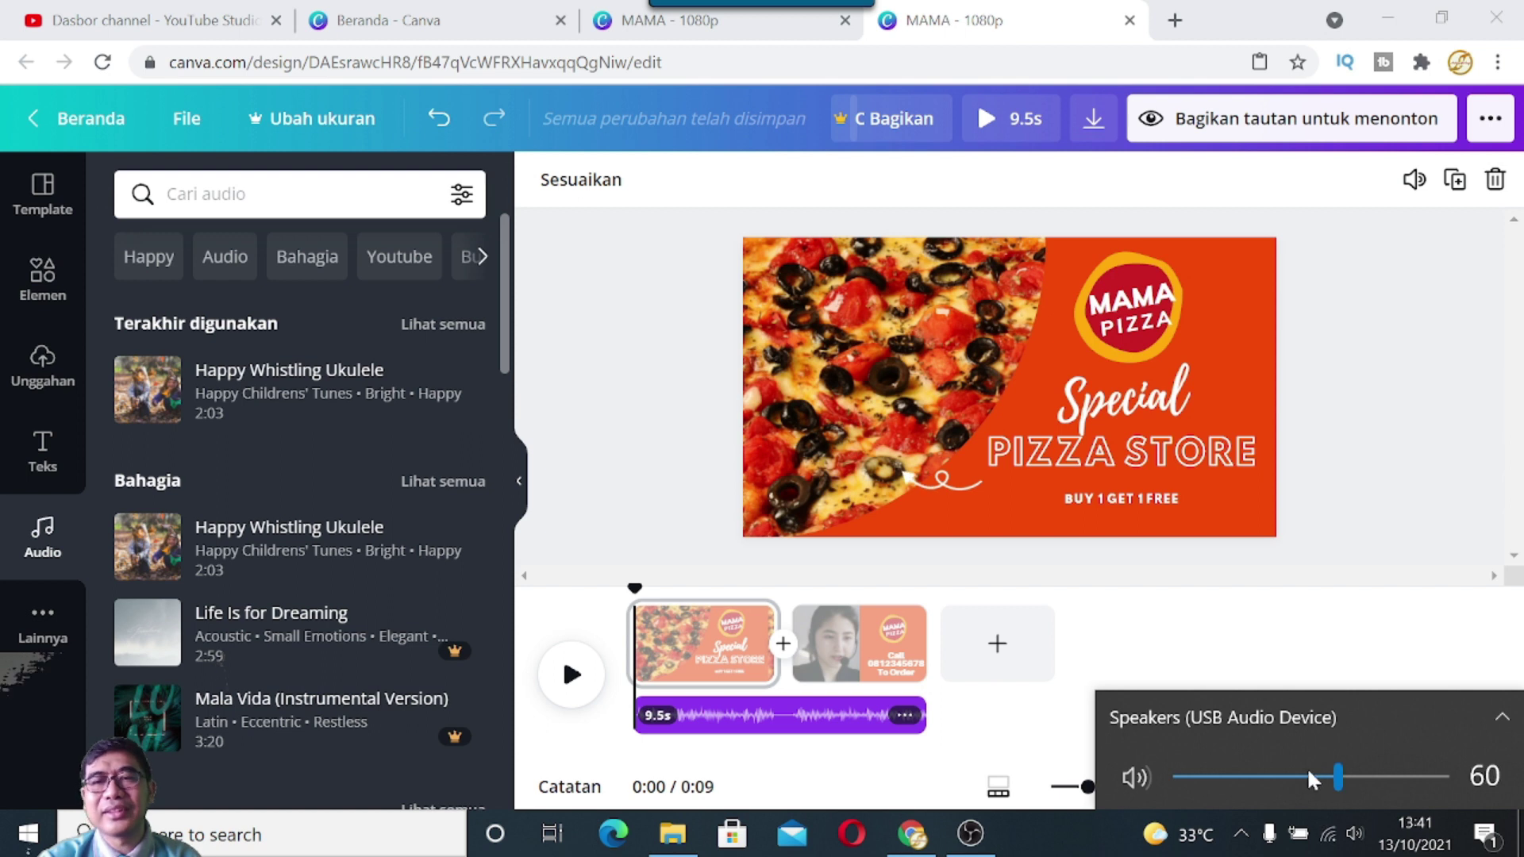
pyautogui.click(986, 119)
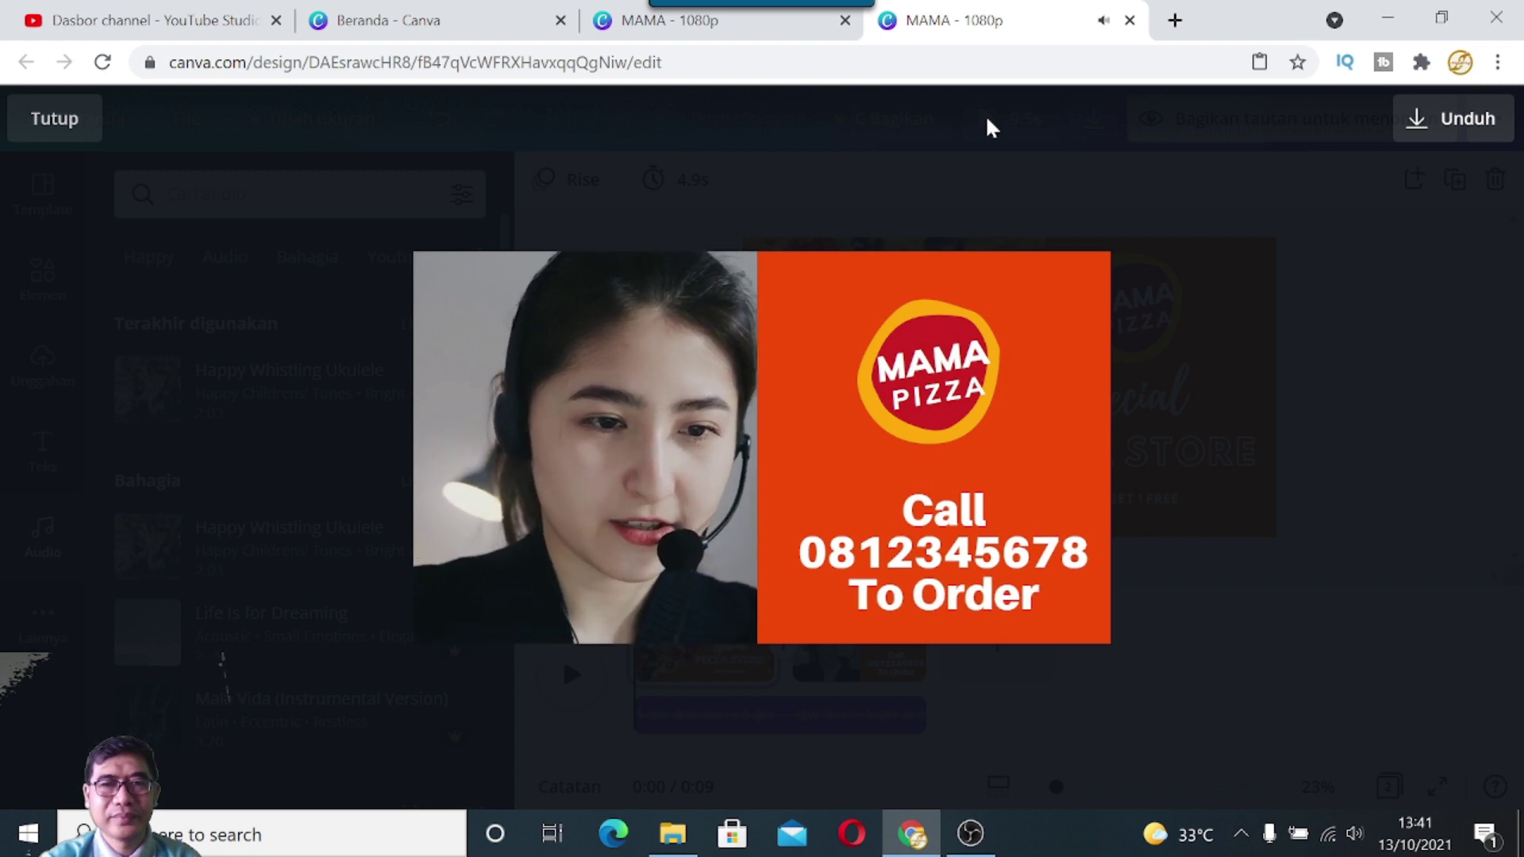
pyautogui.click(1409, 340)
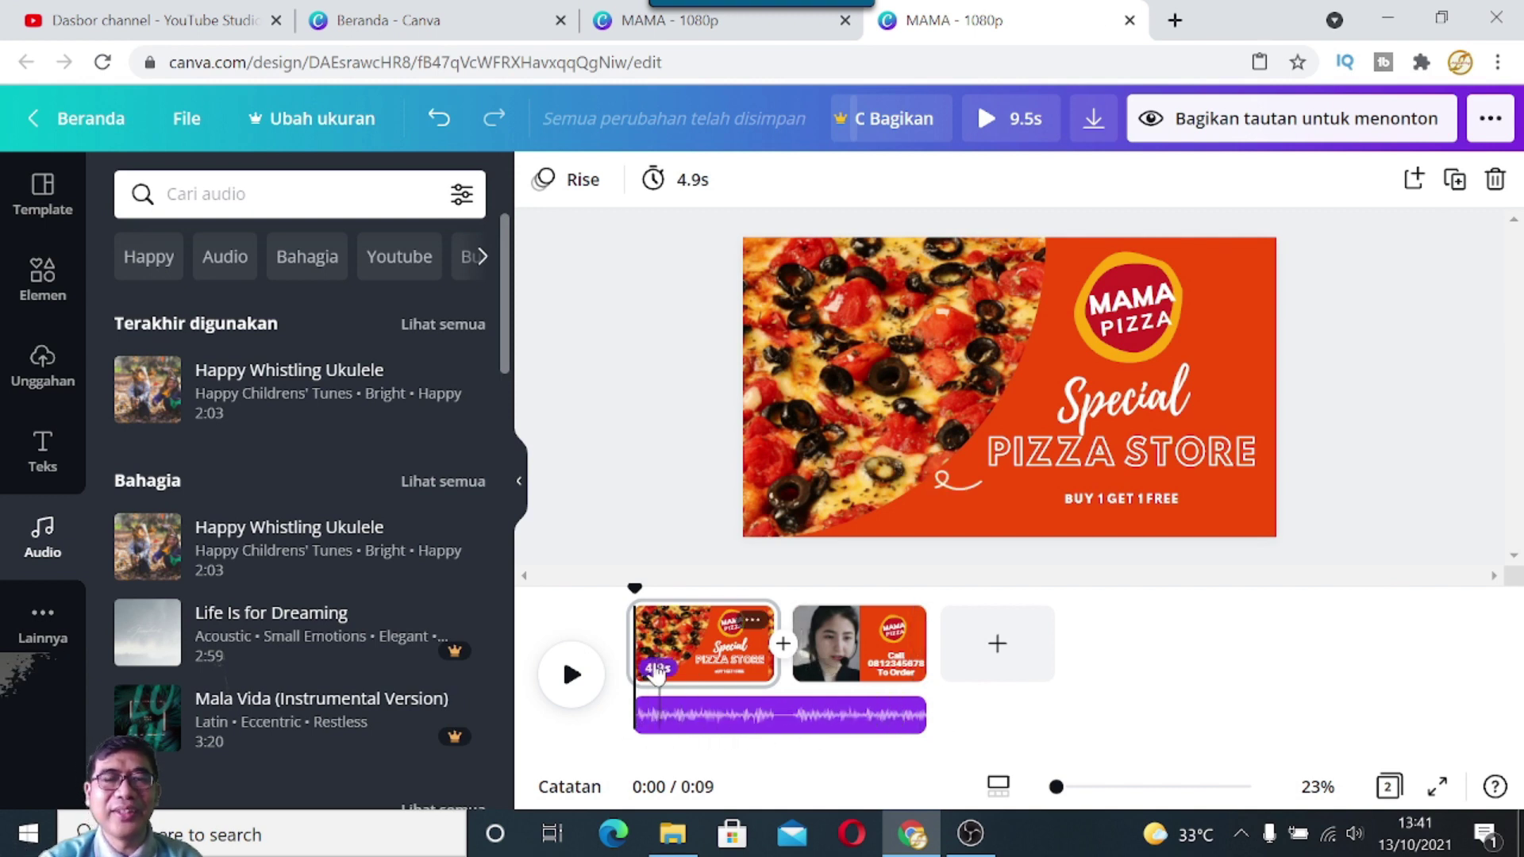
# Step: Look through the music categories in the audio library, such as Epik, Piano, Instrumental, Vokal, Ambient and Trailer
pyautogui.moveTo(925, 655)
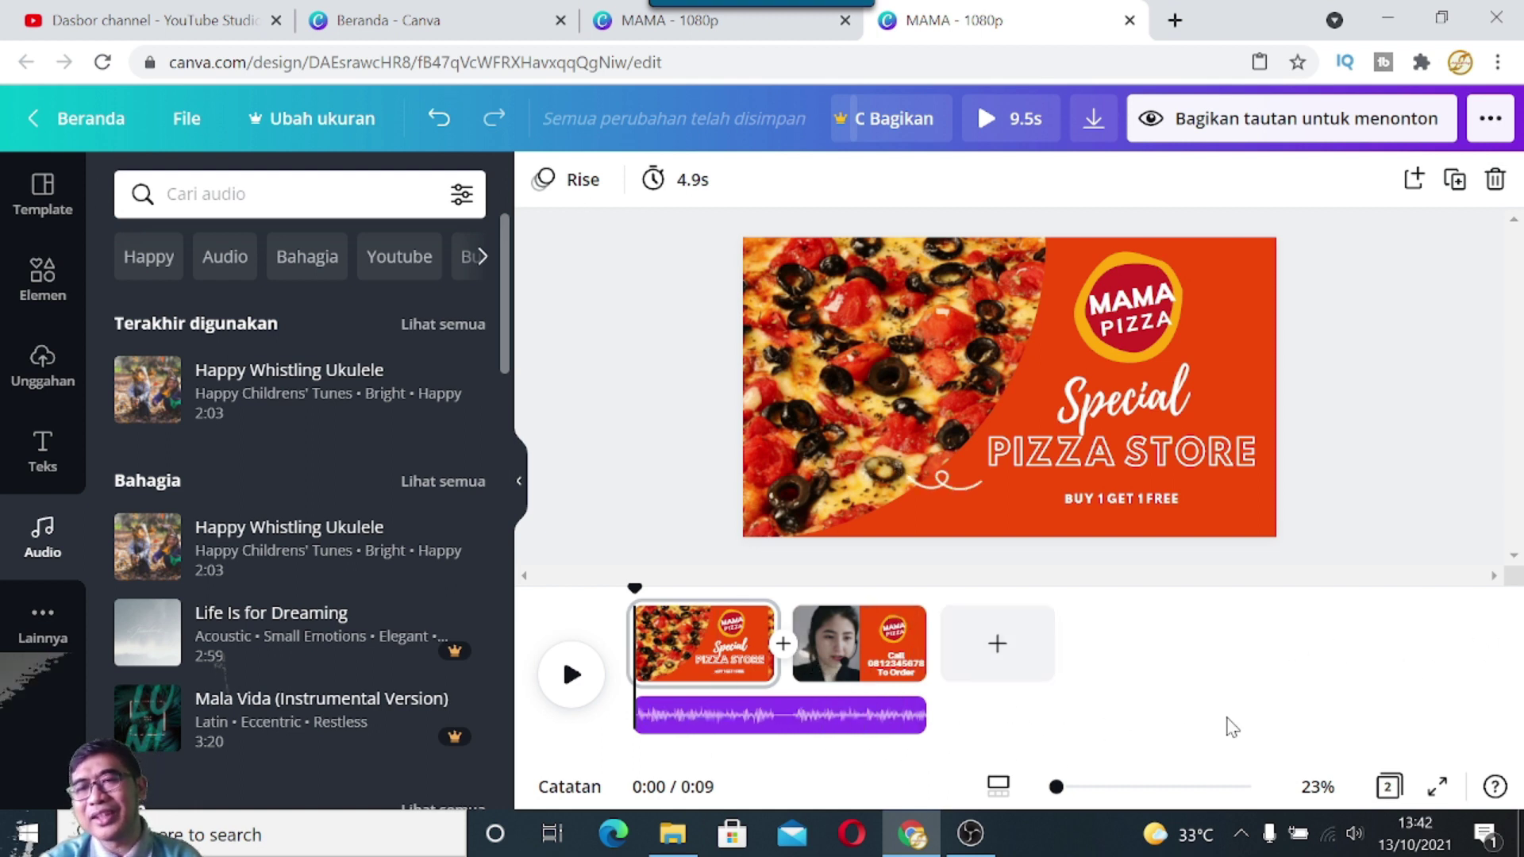
pyautogui.scroll(-6, 310, 508)
pyautogui.scroll(-5, 301, 548)
pyautogui.scroll(3, 306, 572)
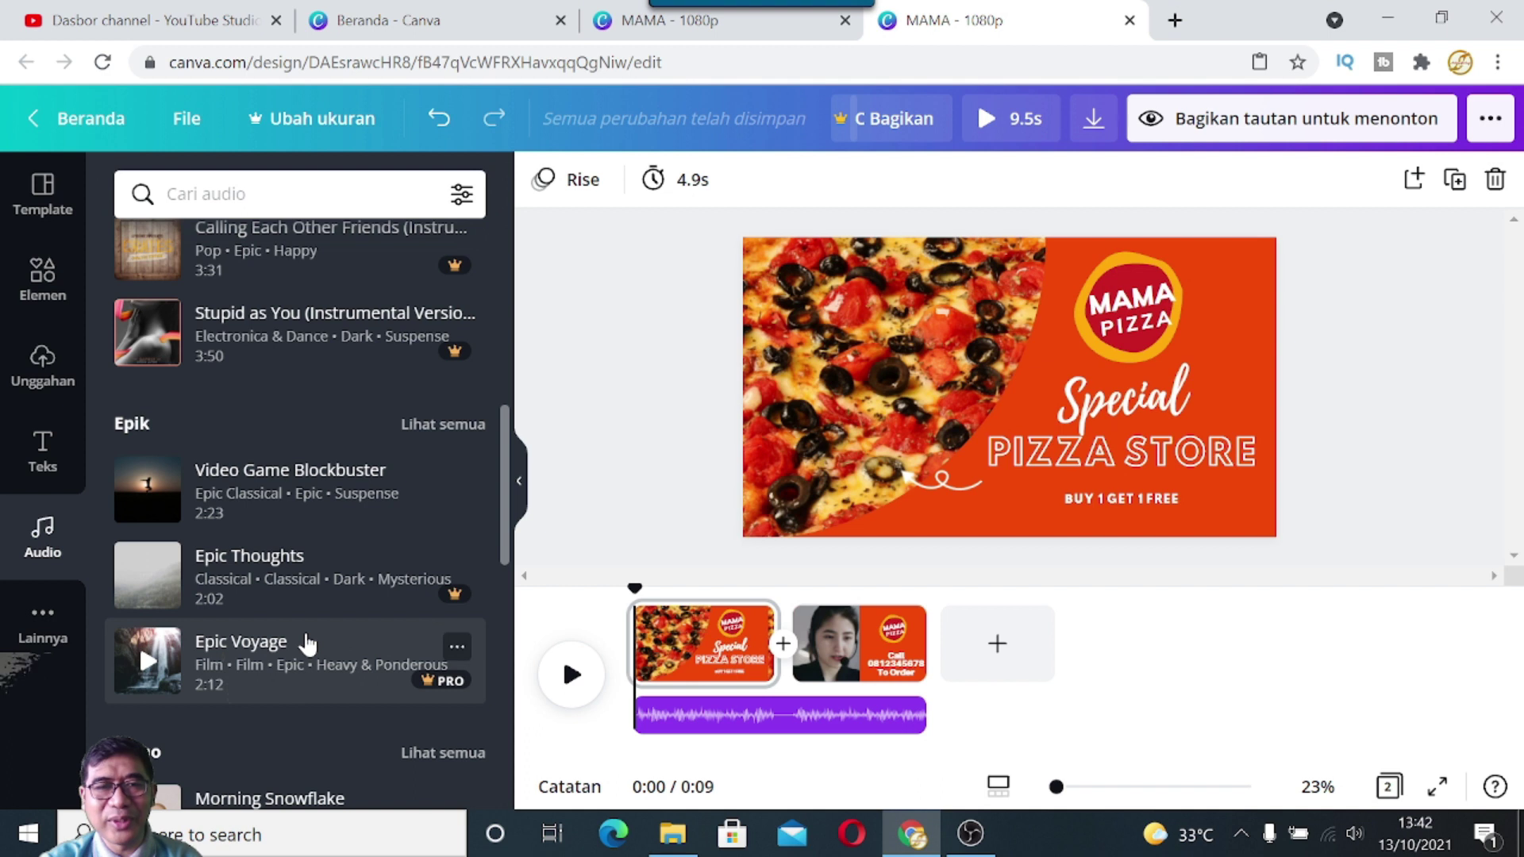
pyautogui.scroll(-3, 301, 639)
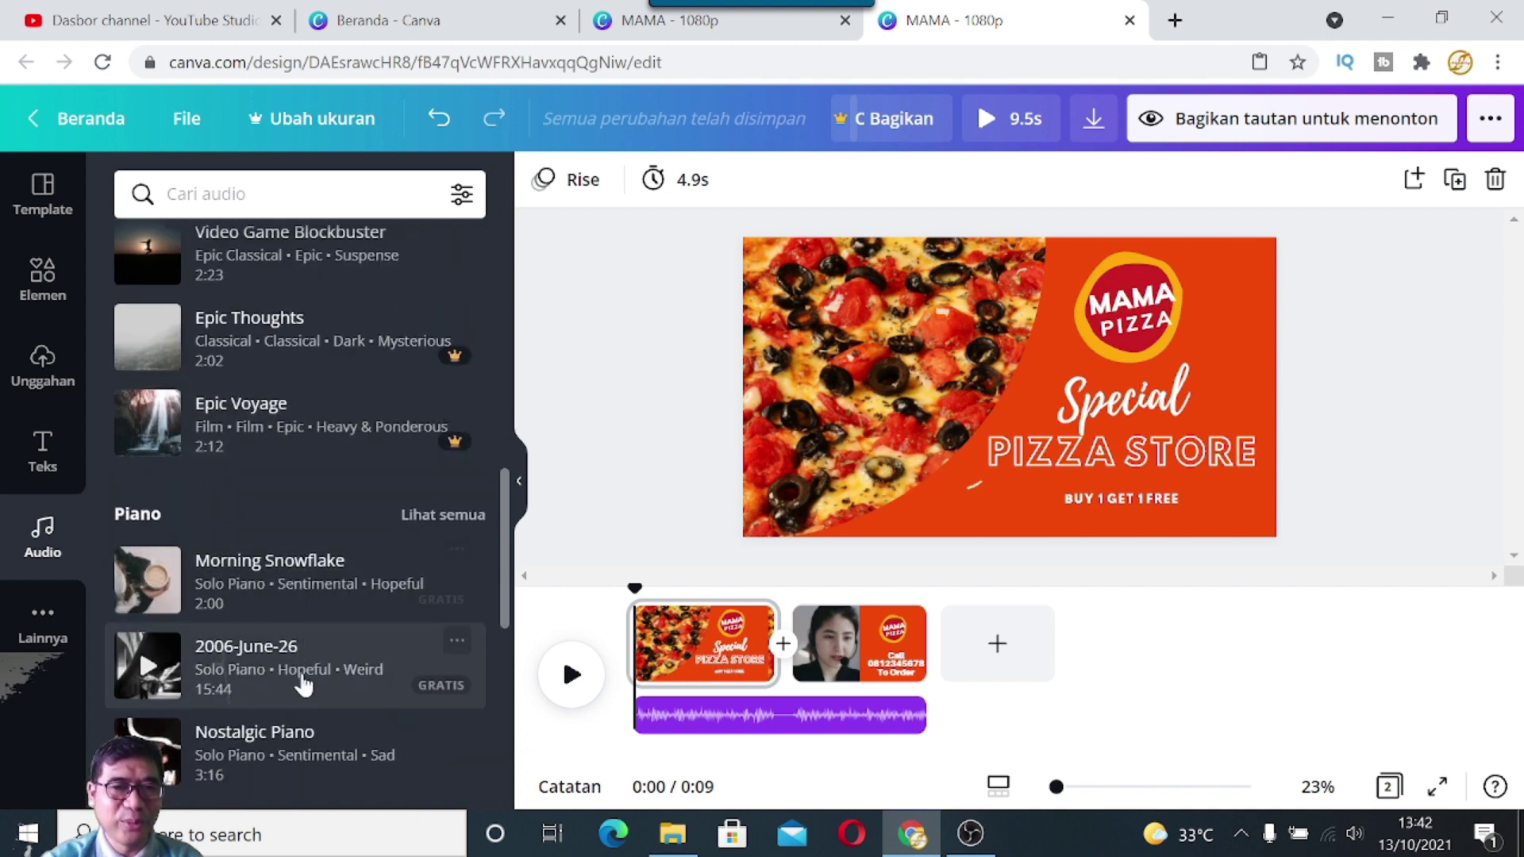
pyautogui.scroll(-5, 306, 675)
pyautogui.scroll(-3, 306, 673)
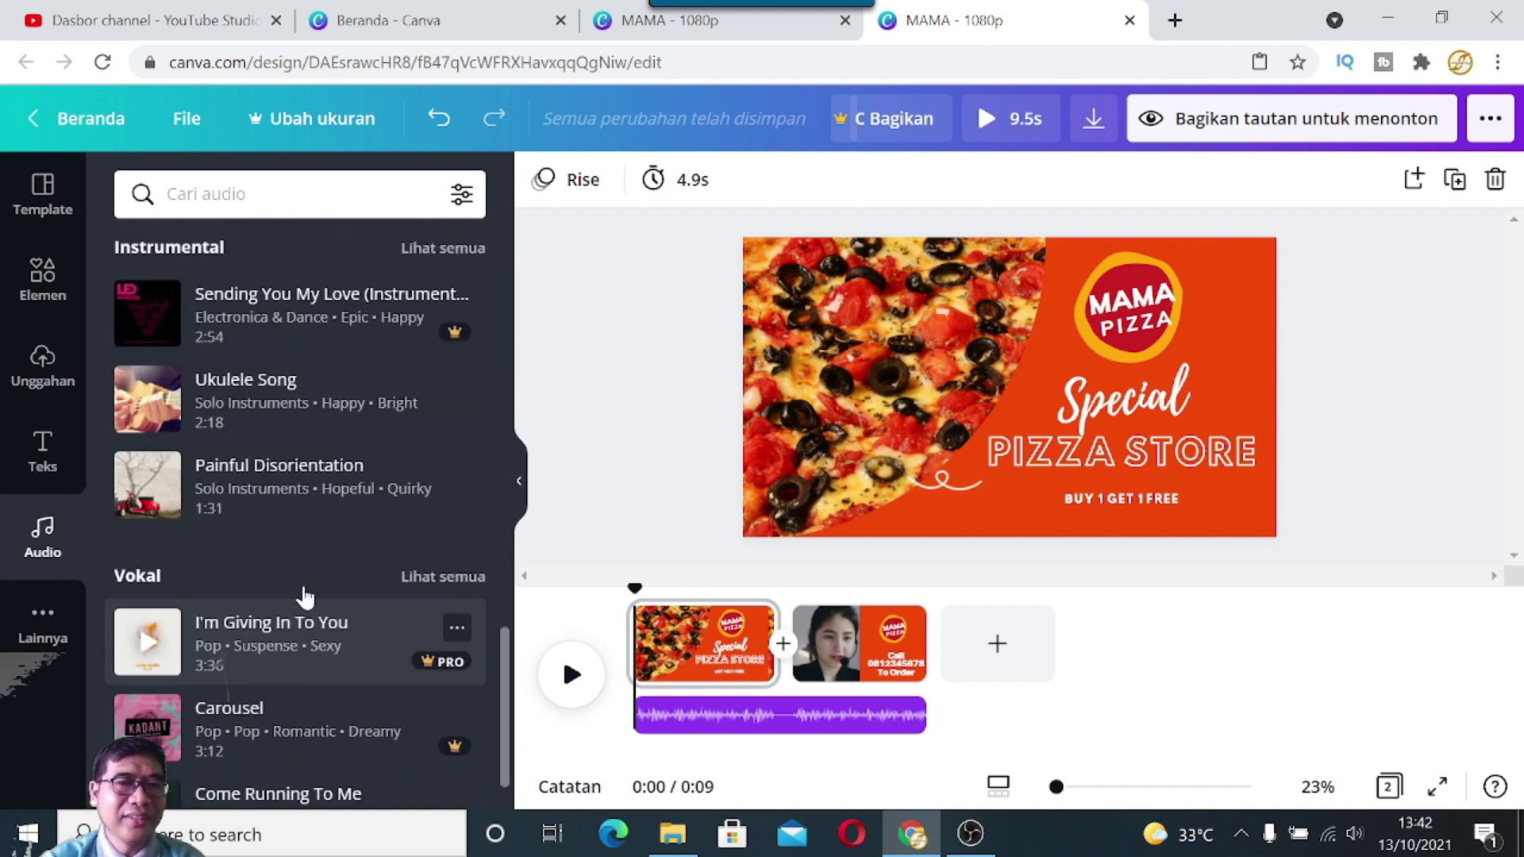
pyautogui.scroll(-4, 293, 551)
pyautogui.scroll(-10, 286, 591)
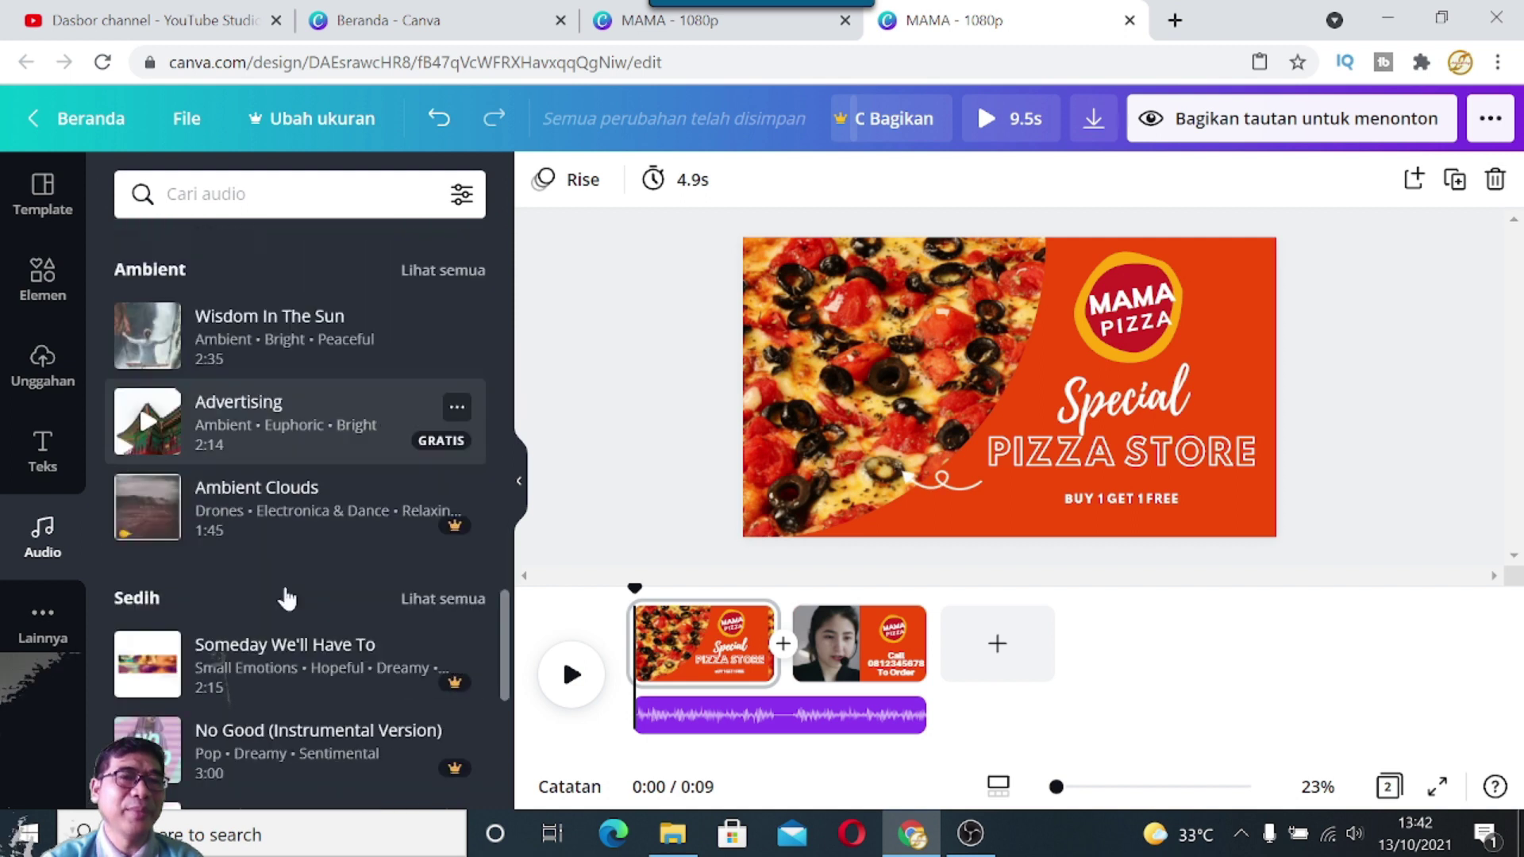
pyautogui.scroll(-6, 280, 611)
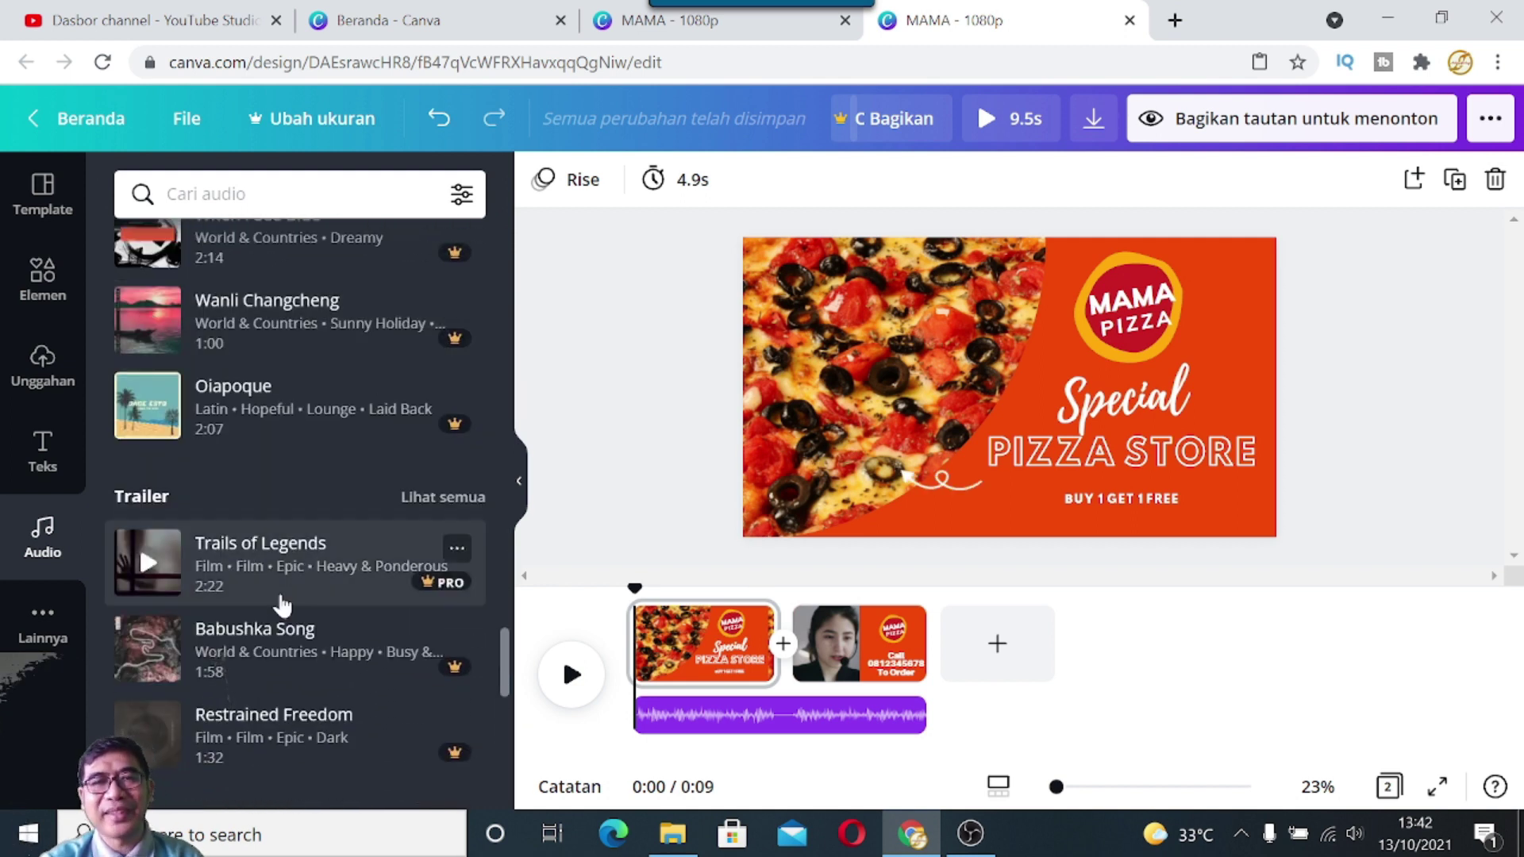
pyautogui.scroll(10, 282, 605)
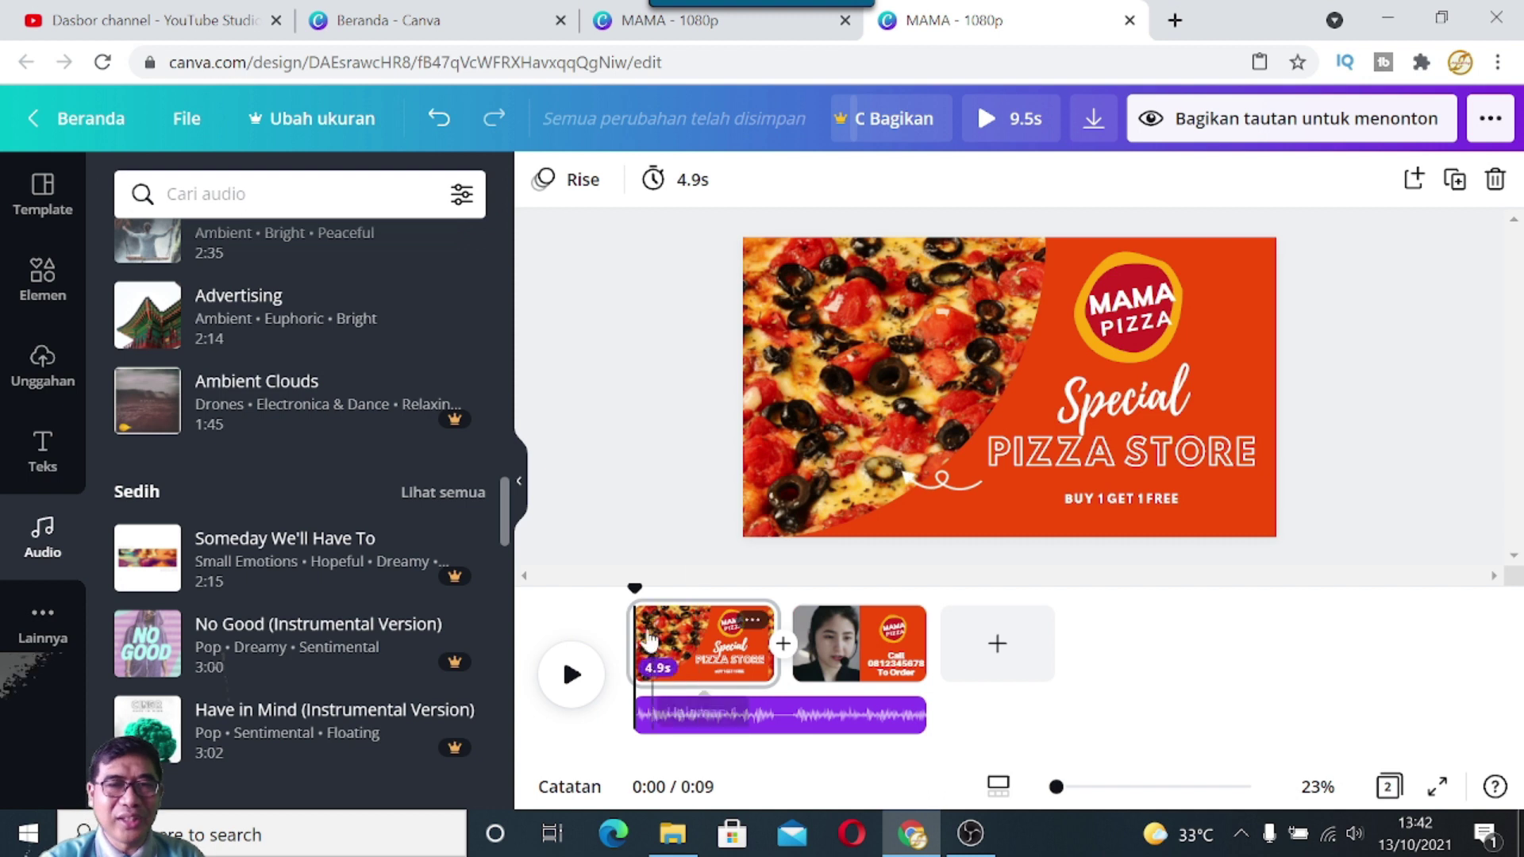
# Step: Move the playhead to the end of the second page and open the design's watch-link sharing option
pyautogui.click(857, 643)
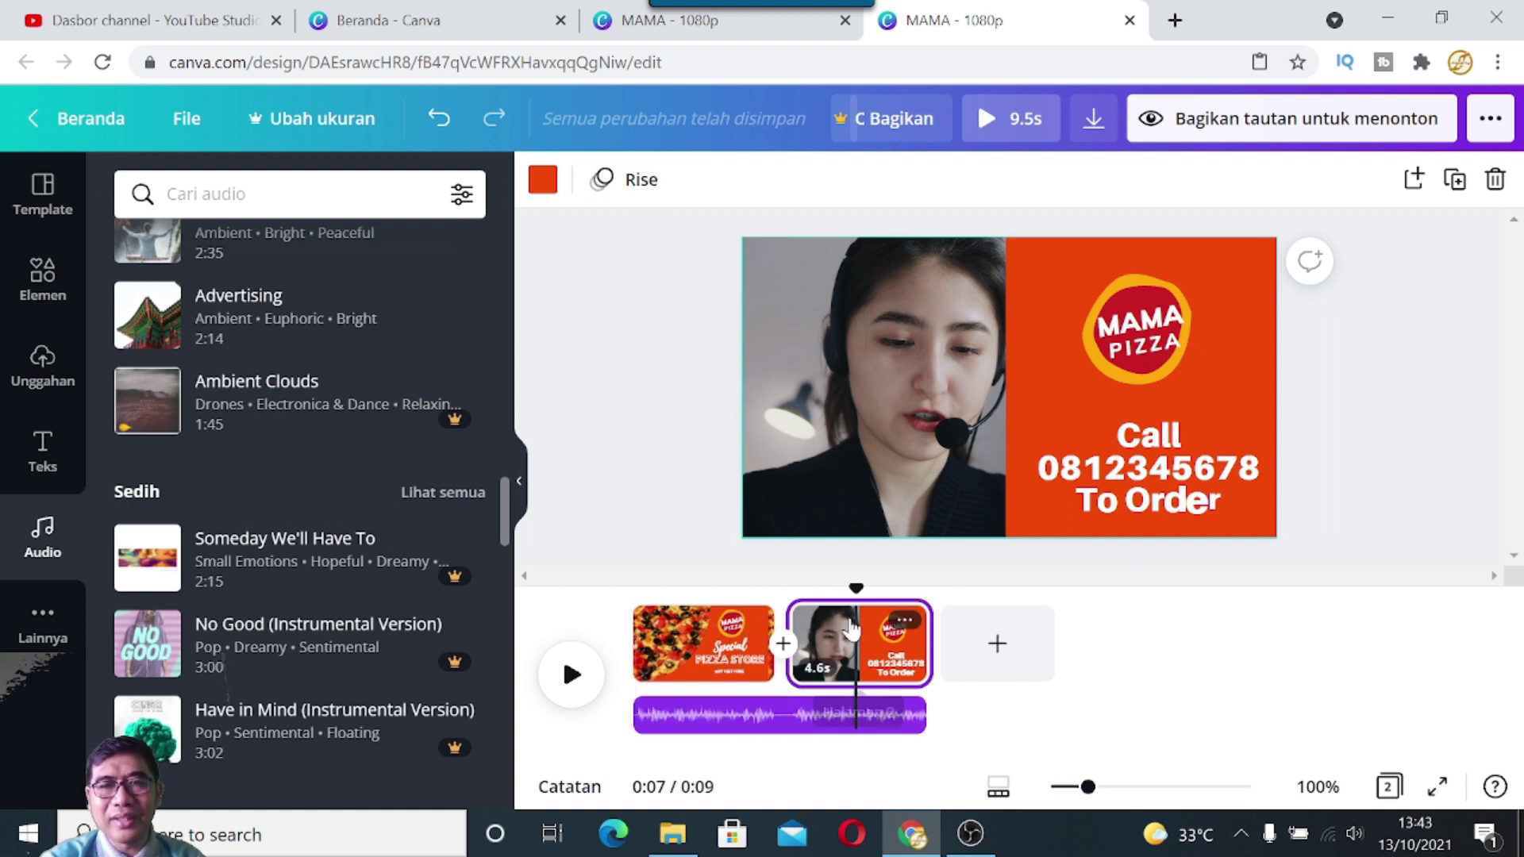
pyautogui.moveTo(858, 591); pyautogui.dragTo(937, 623)
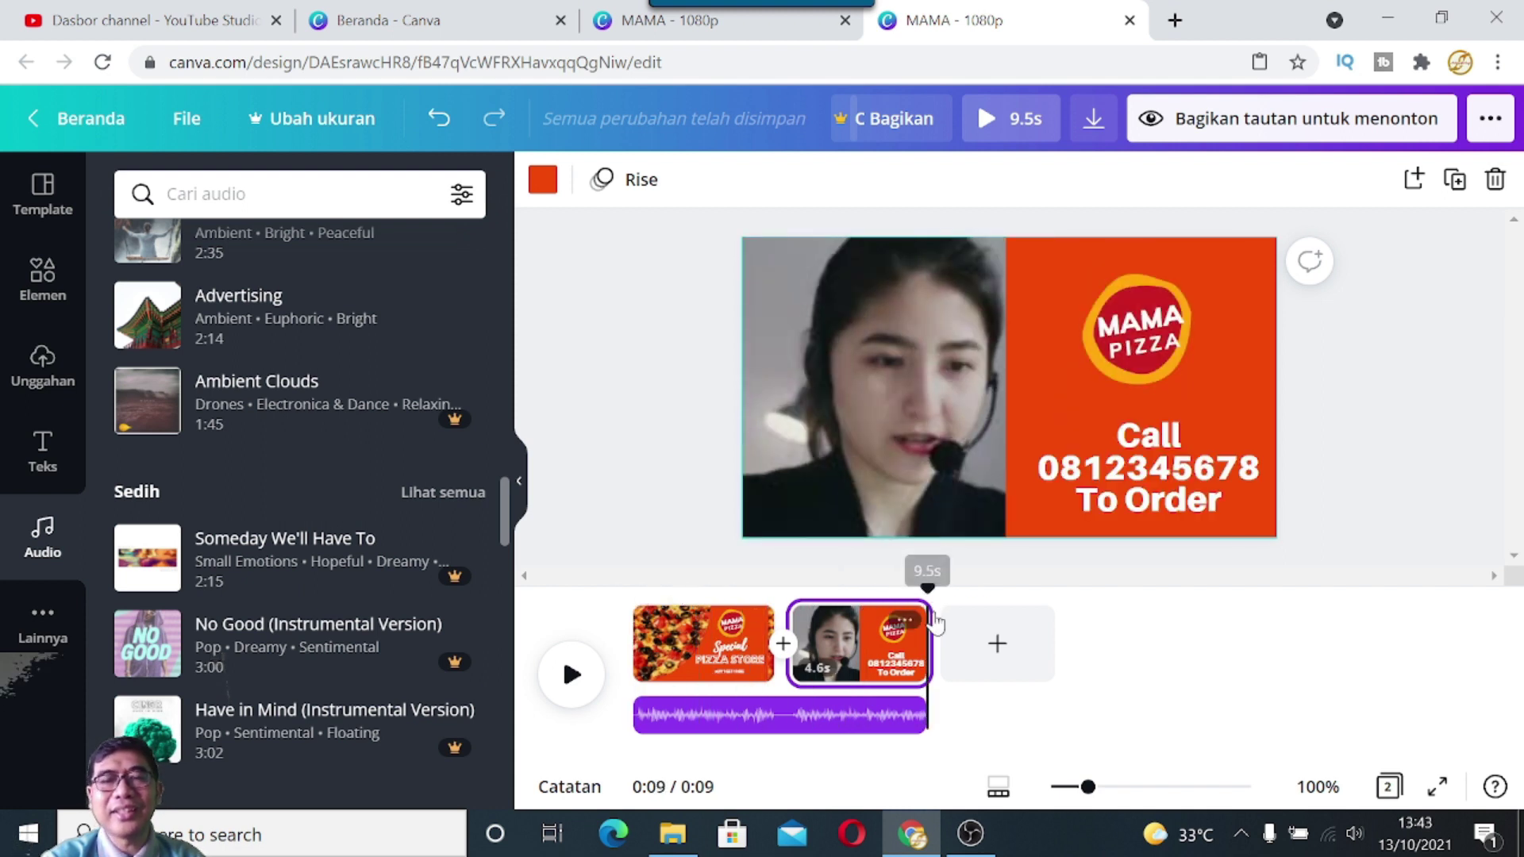
pyautogui.click(1491, 119)
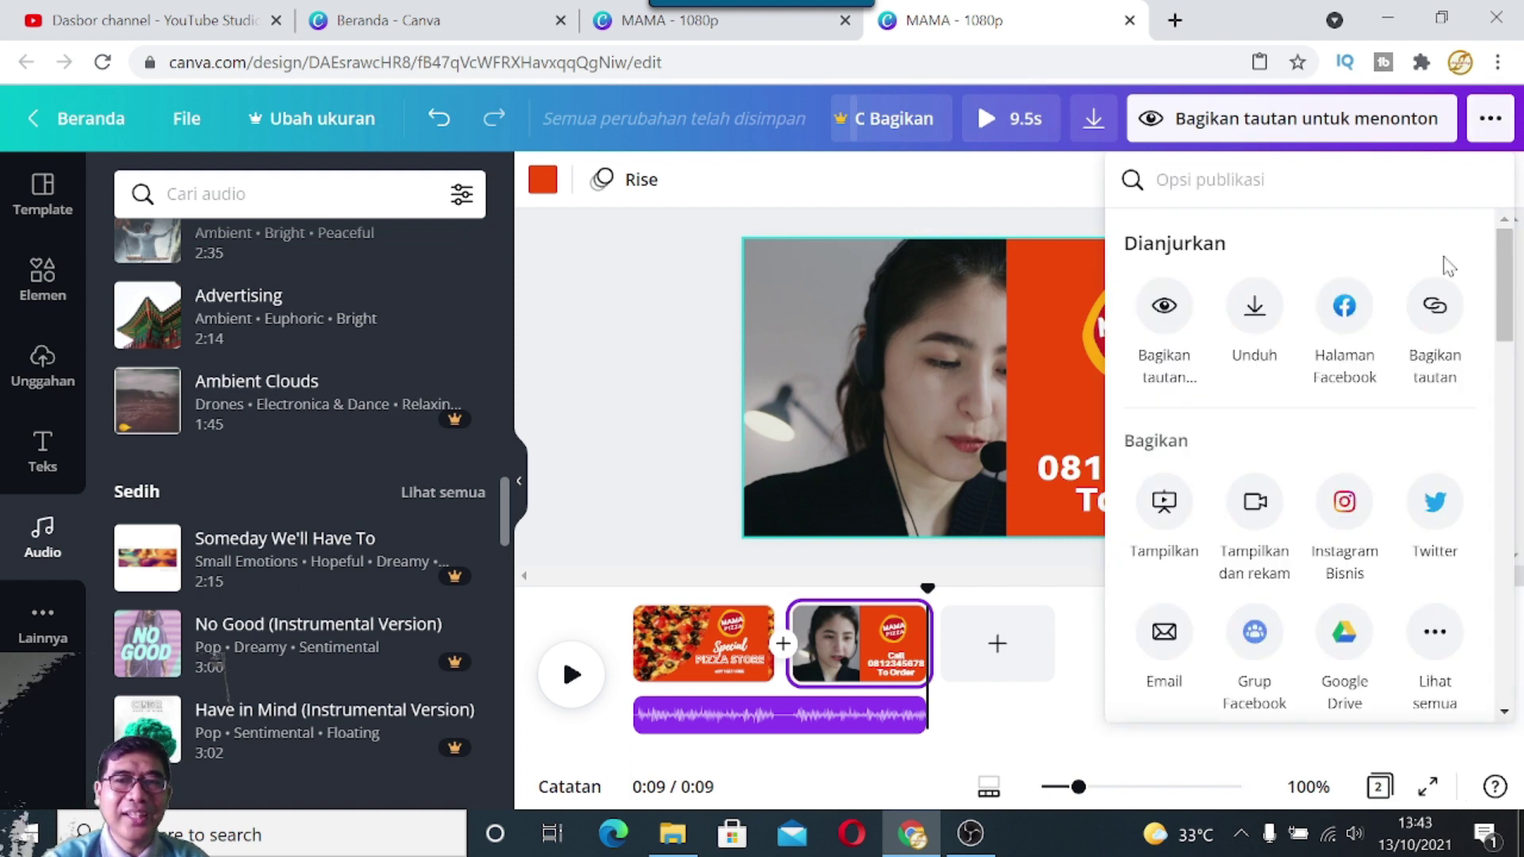
pyautogui.click(1164, 308)
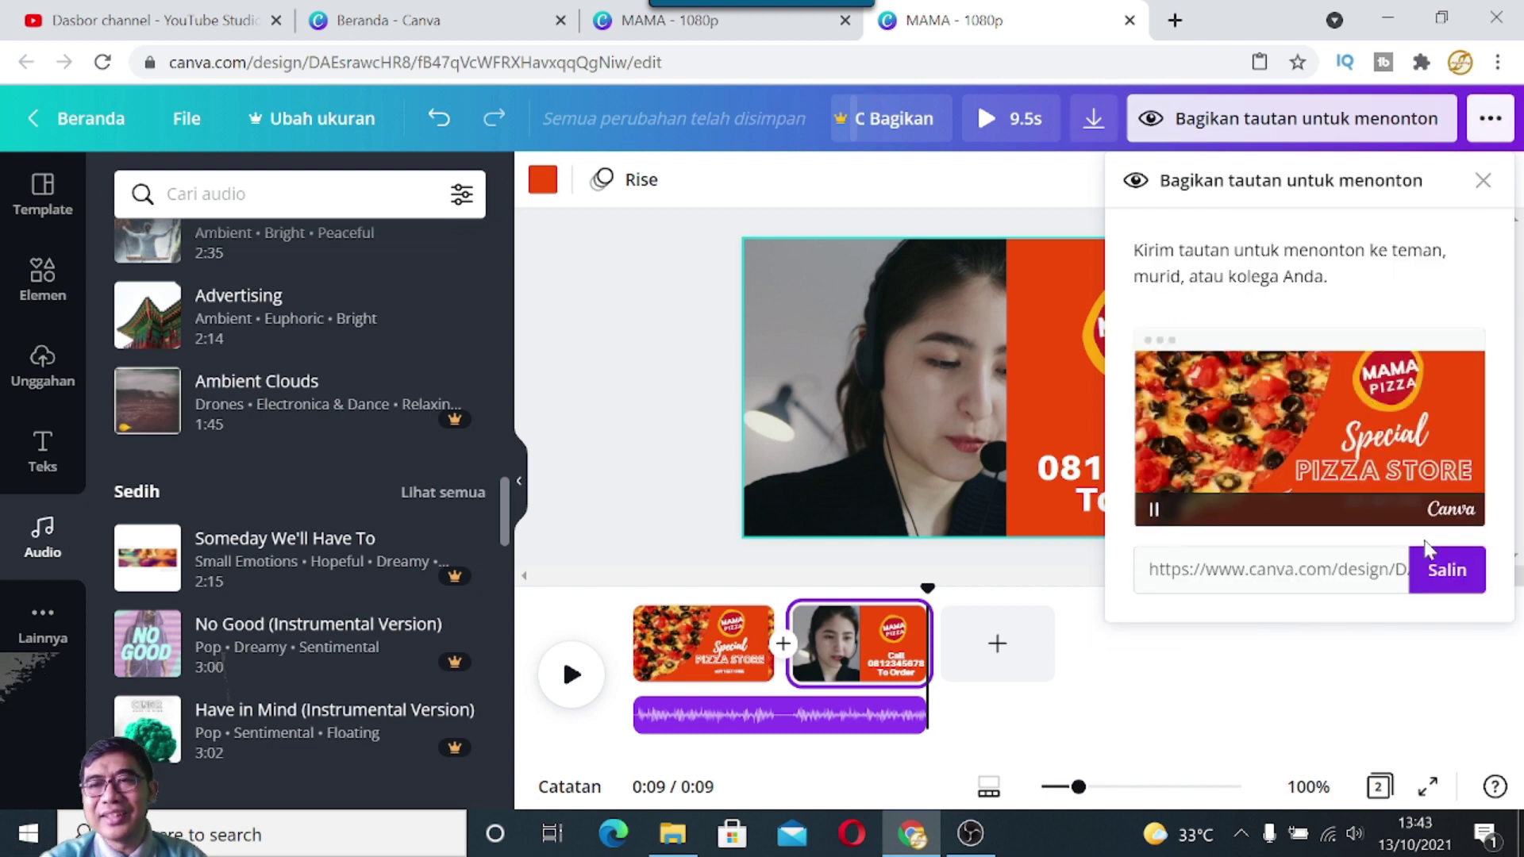
# Step: Examine the watch link offered for sharing the video and close the sharing option
pyautogui.moveTo(1148, 575); pyautogui.dragTo(1374, 569)
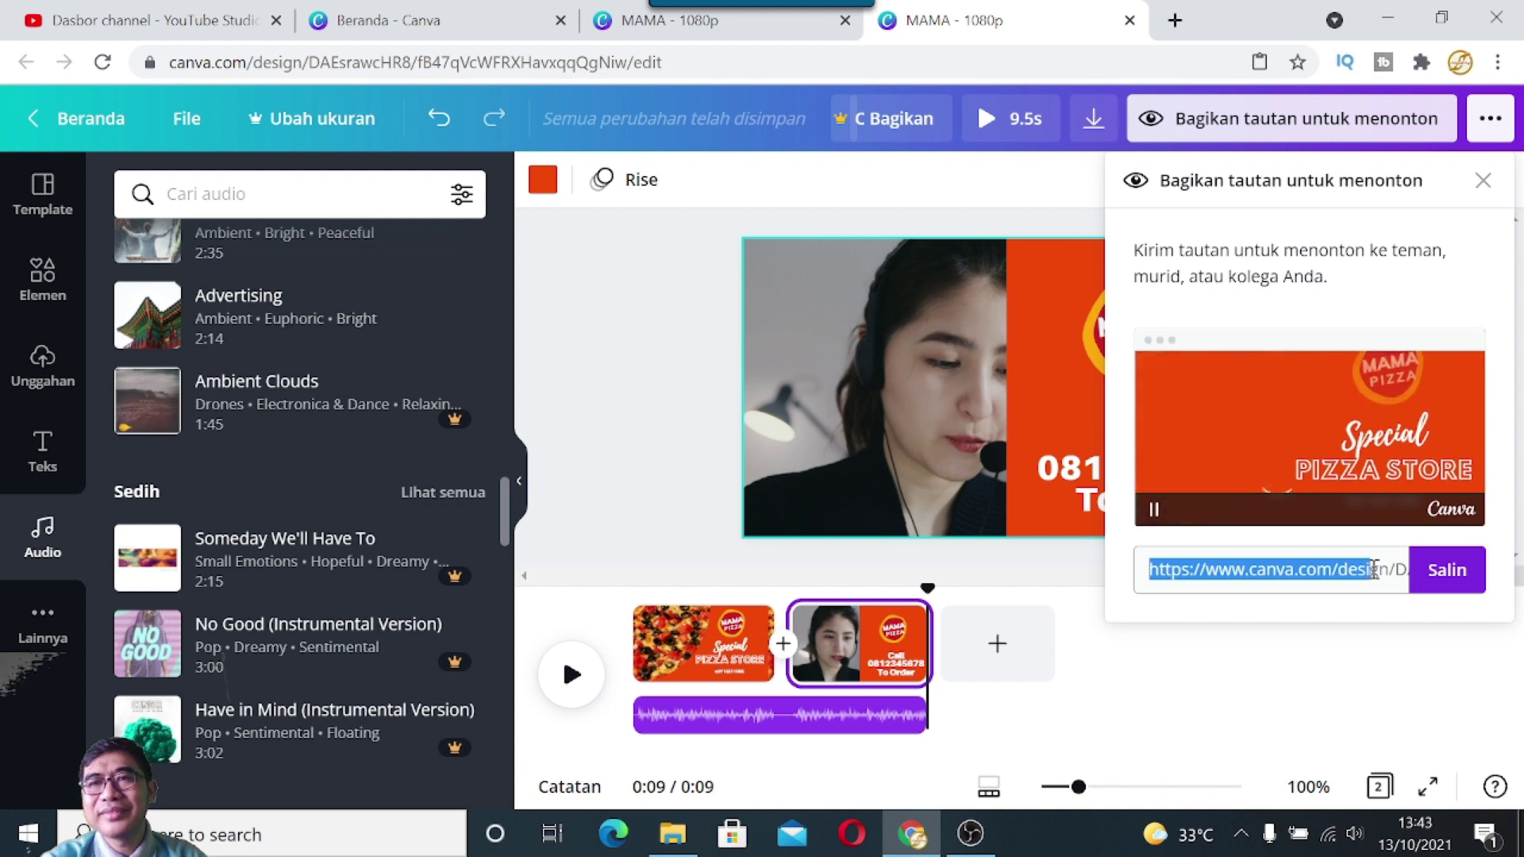
pyautogui.click(1483, 180)
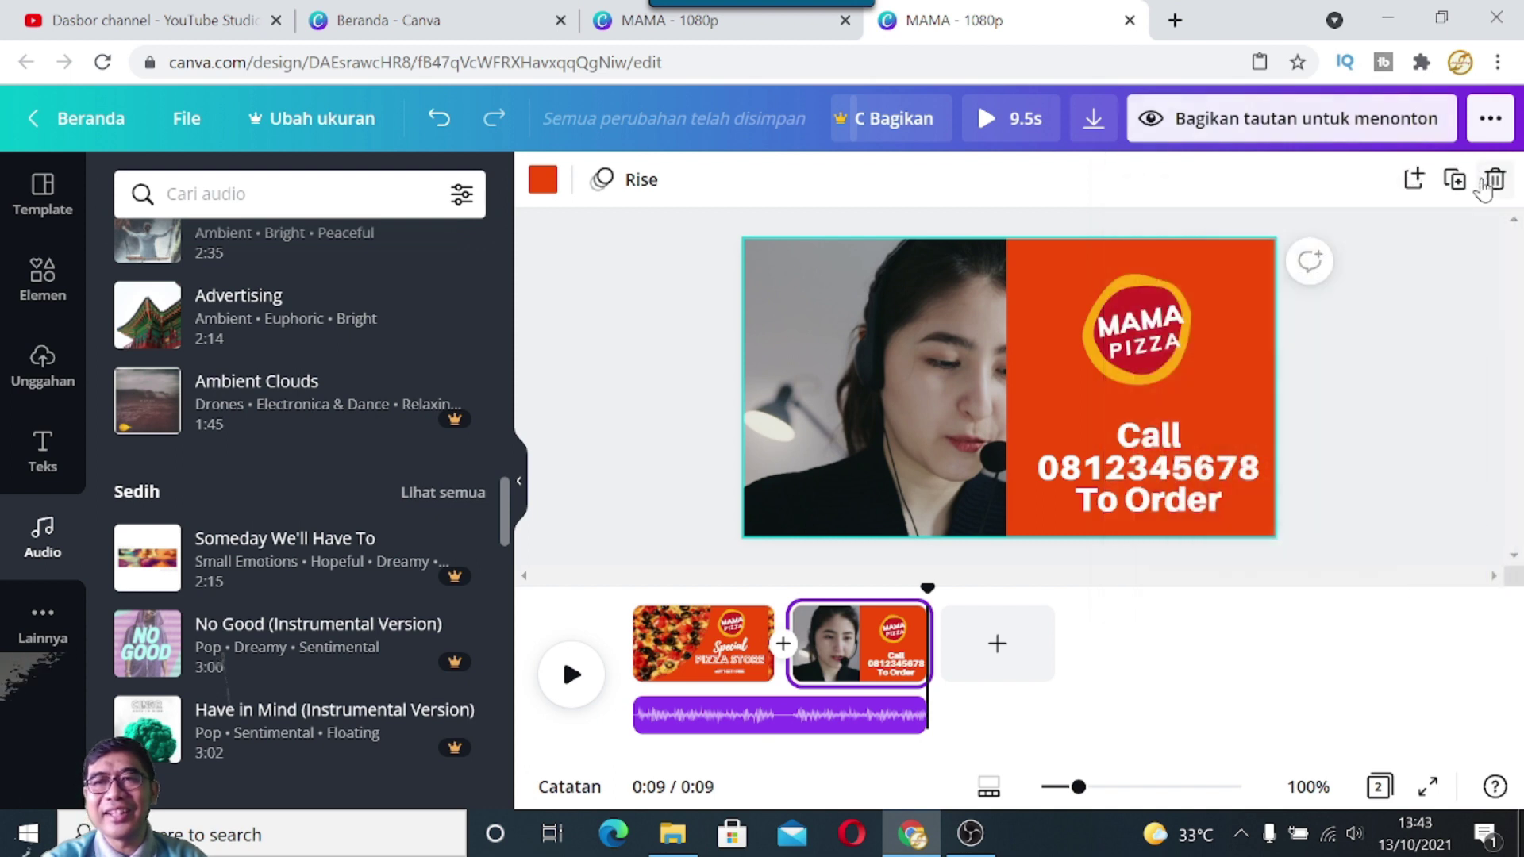
pyautogui.click(1489, 120)
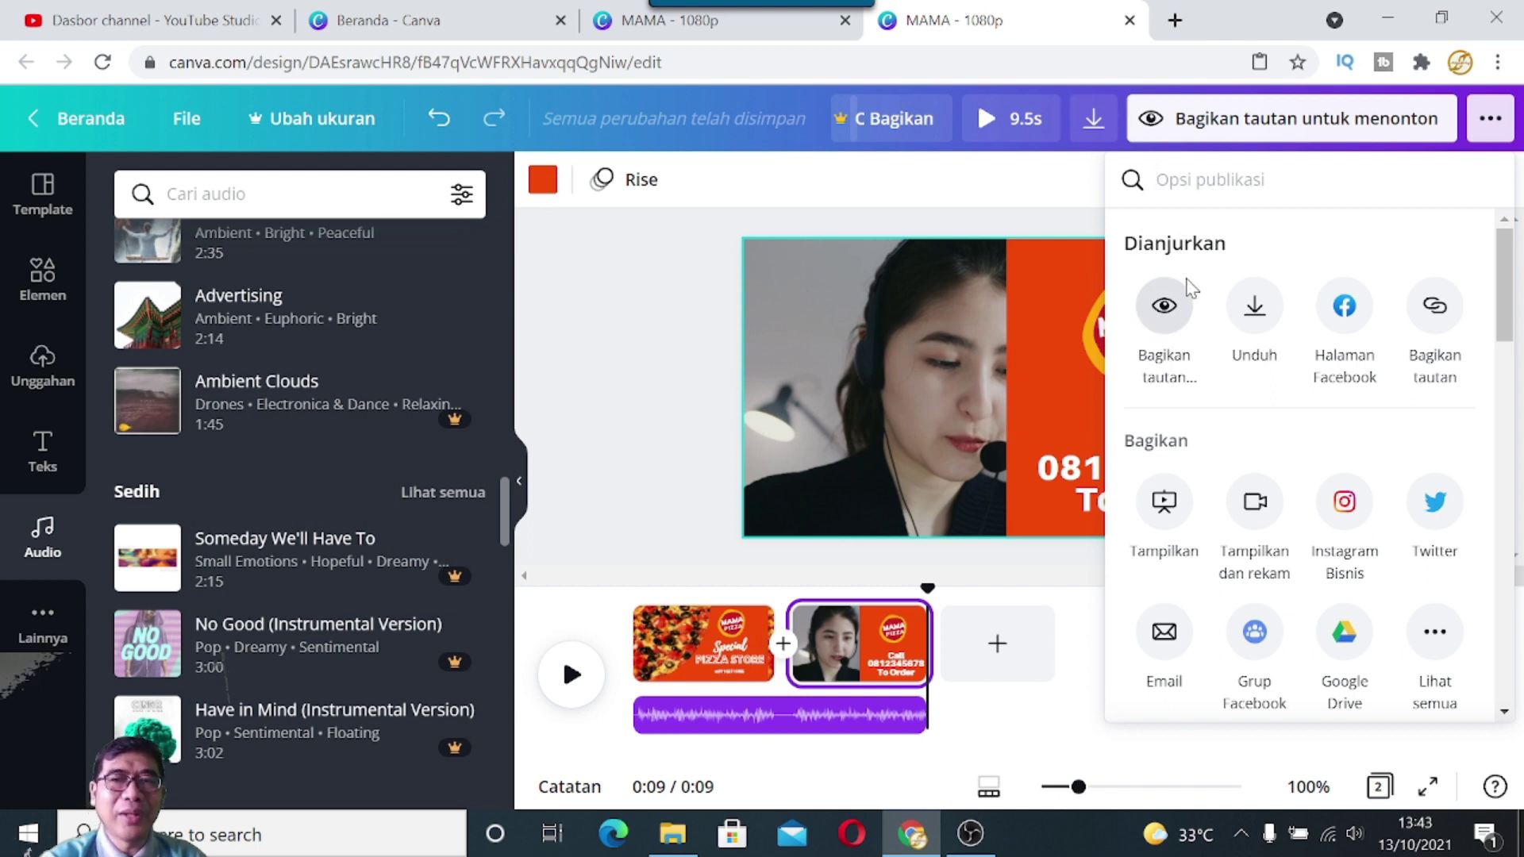
pyautogui.click(1157, 314)
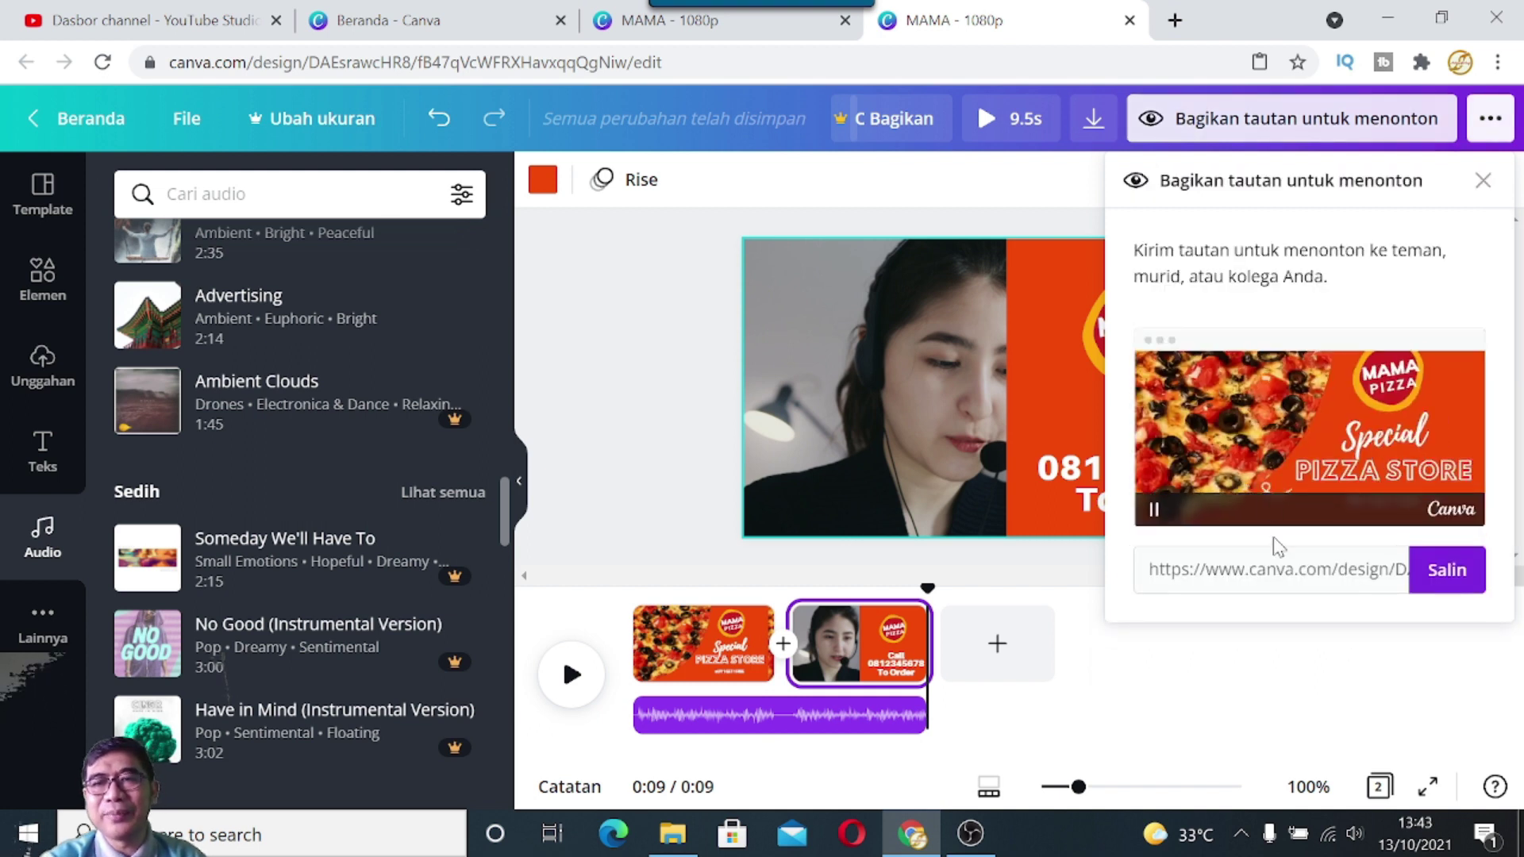
pyautogui.moveTo(1149, 569); pyautogui.dragTo(1413, 605)
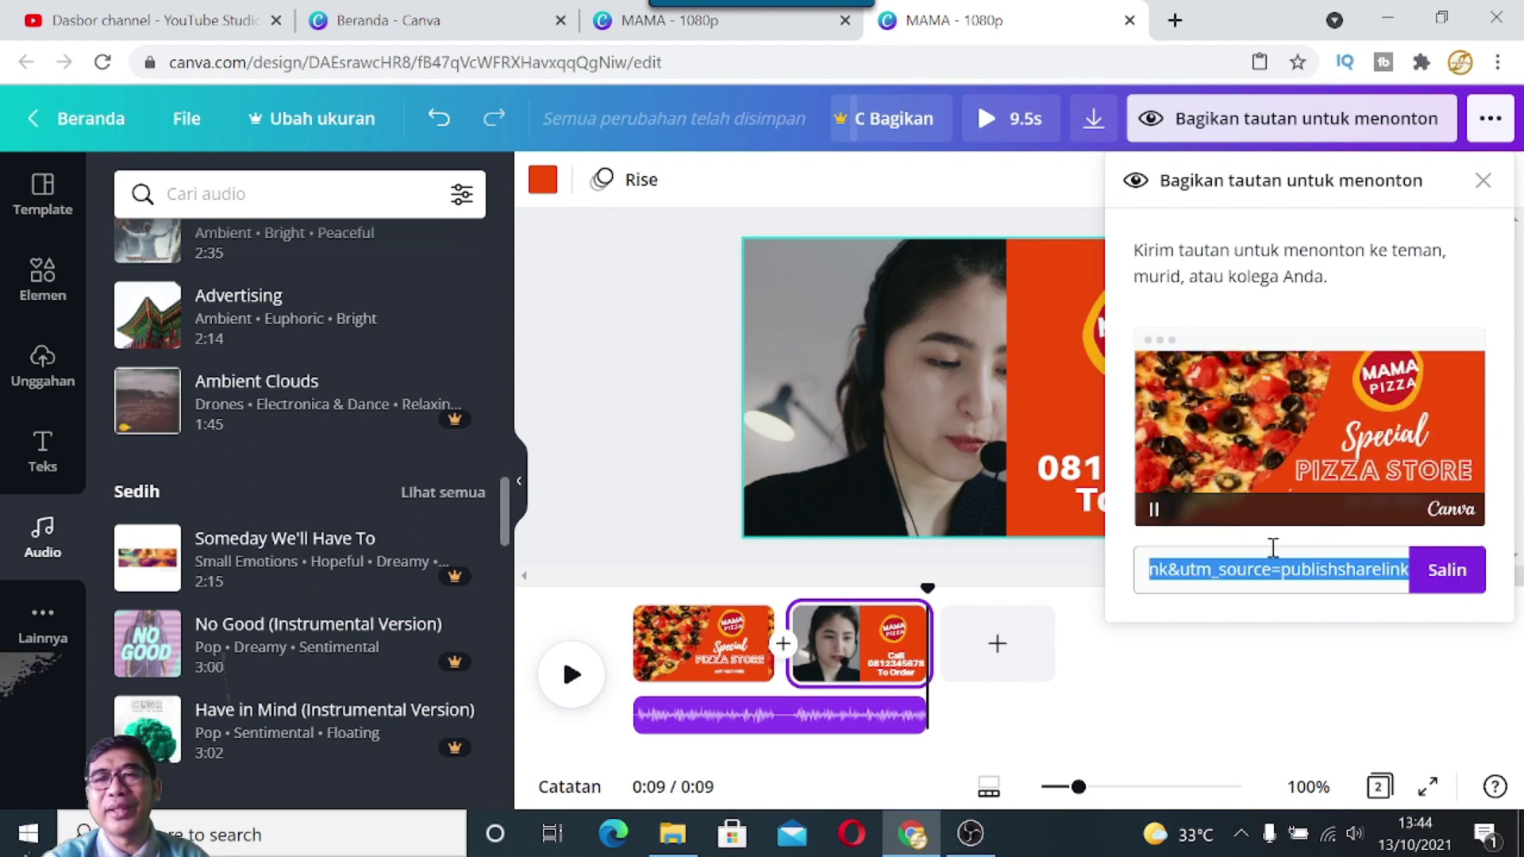
pyautogui.click(1482, 180)
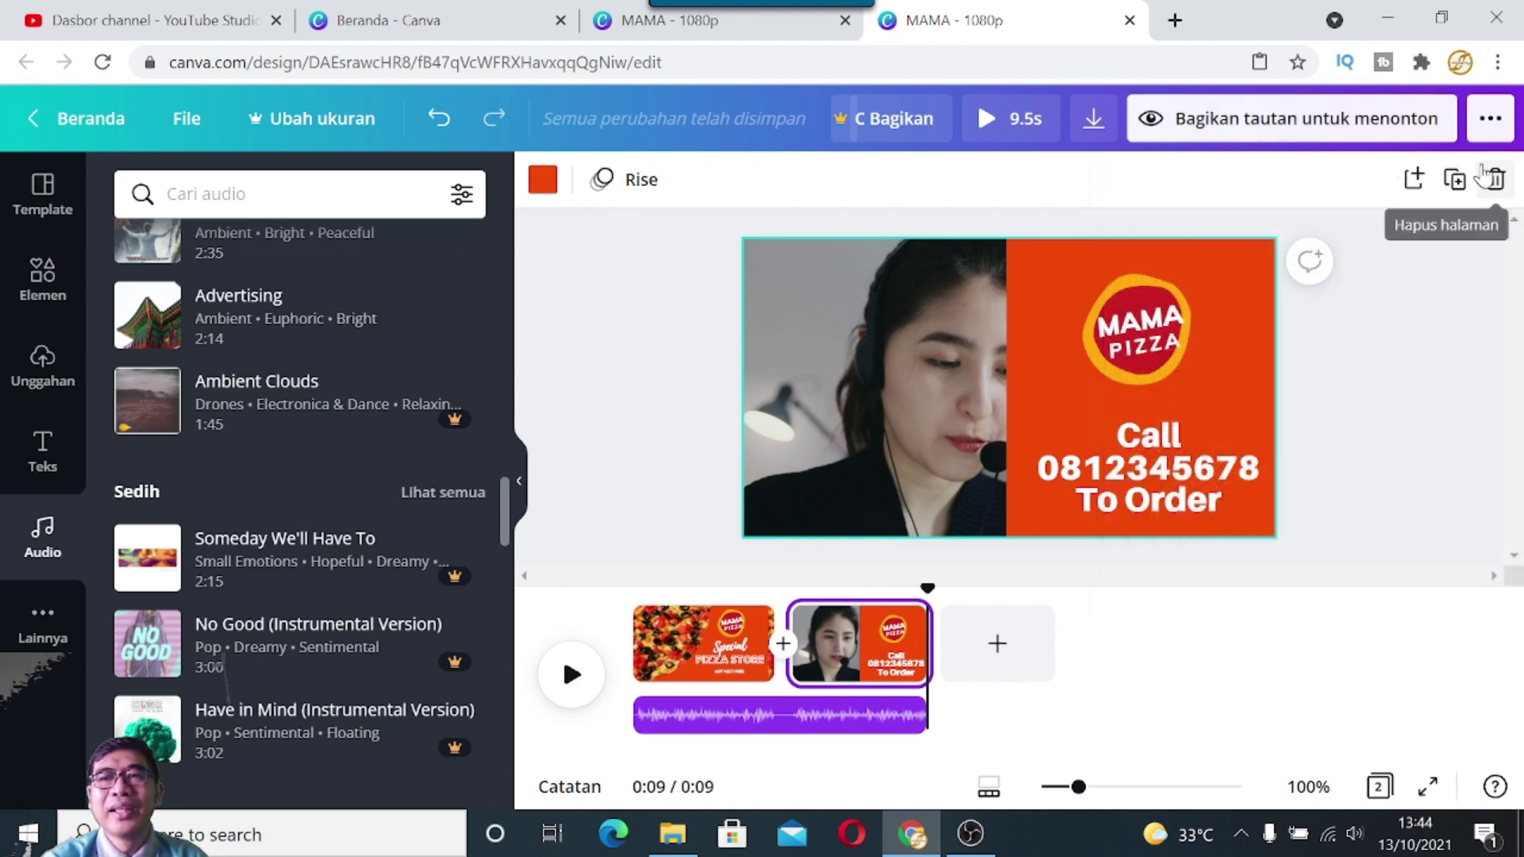
# Step: Look at the Facebook Page publishing option and the design's share-link option
pyautogui.click(1490, 118)
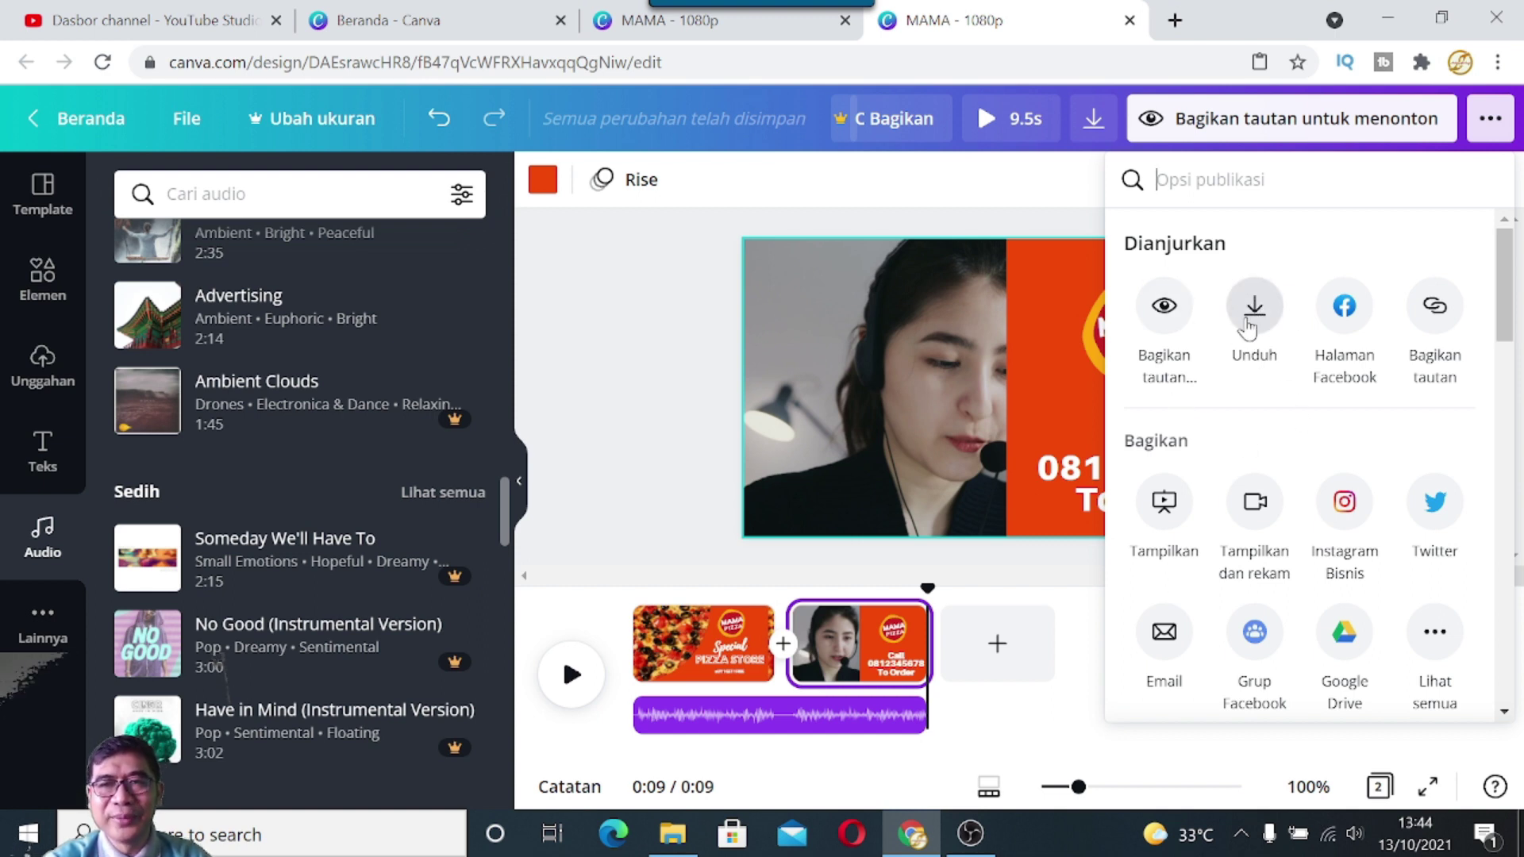
pyautogui.click(1345, 310)
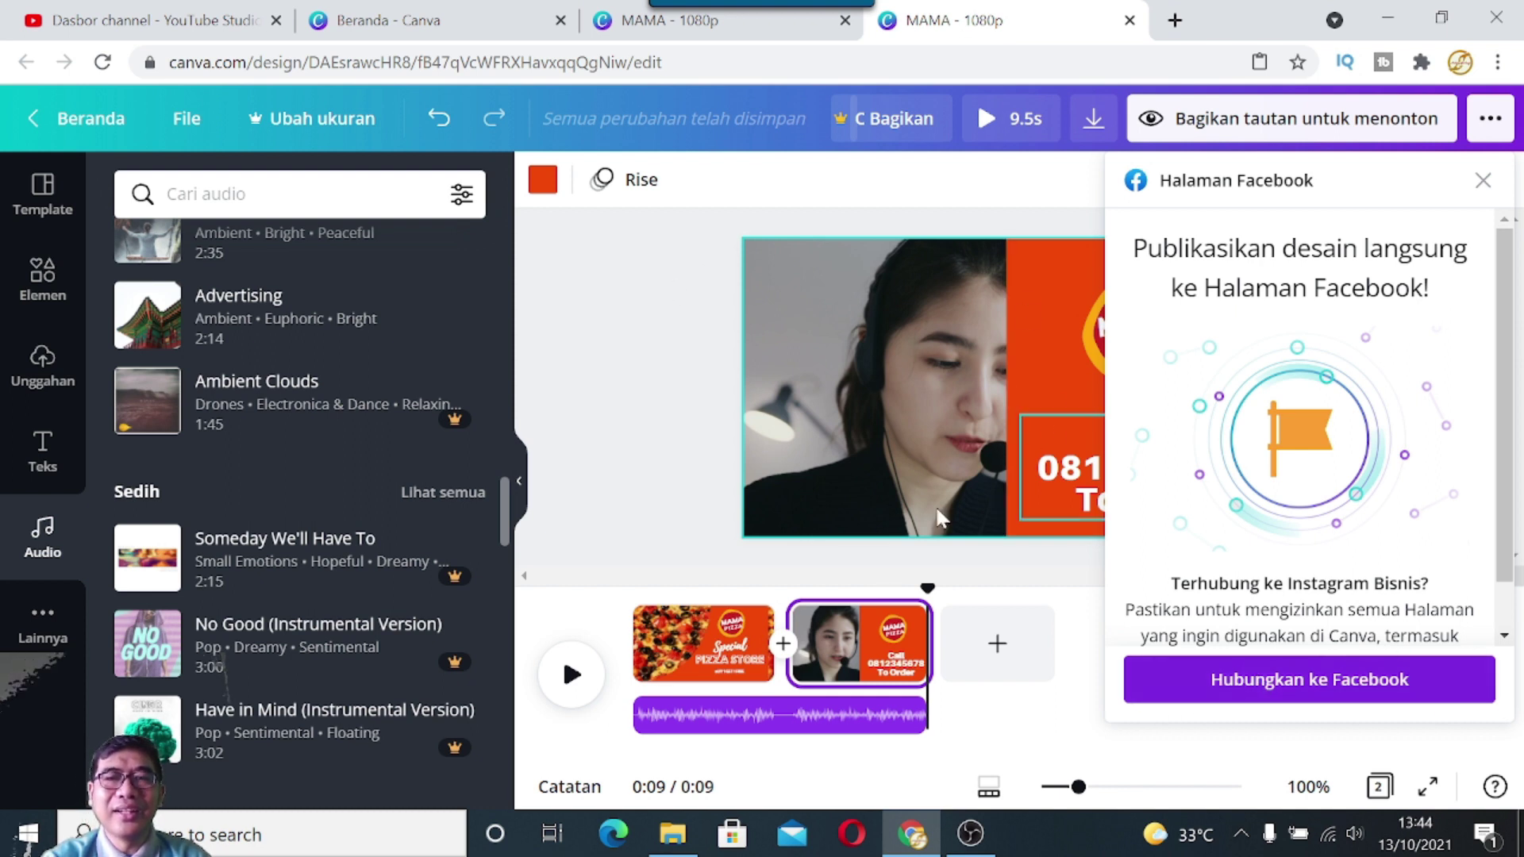
pyautogui.click(1482, 180)
pyautogui.click(1486, 125)
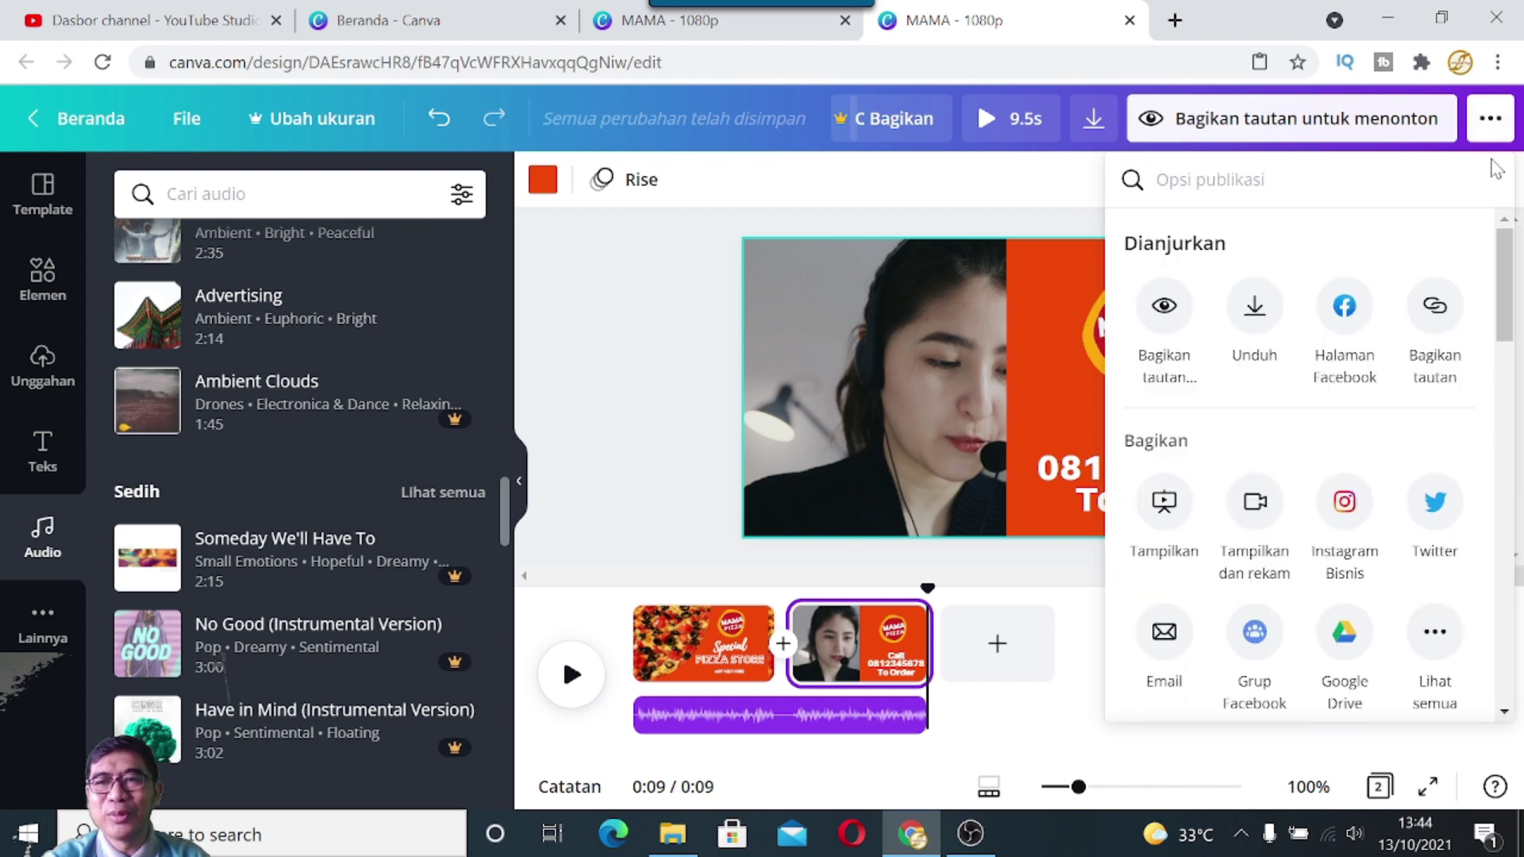
pyautogui.click(1434, 319)
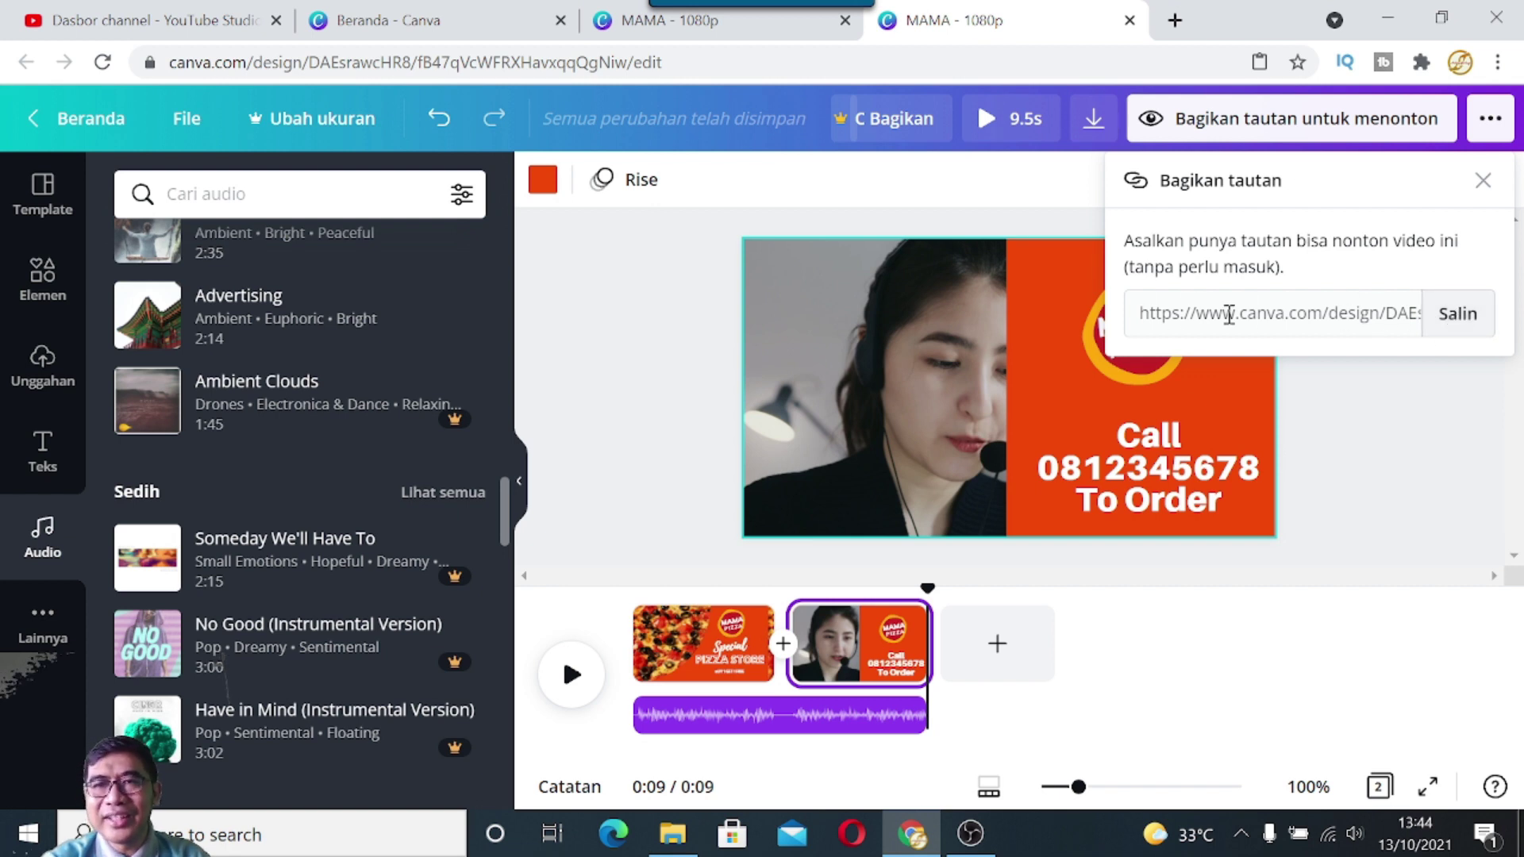
pyautogui.click(1229, 315)
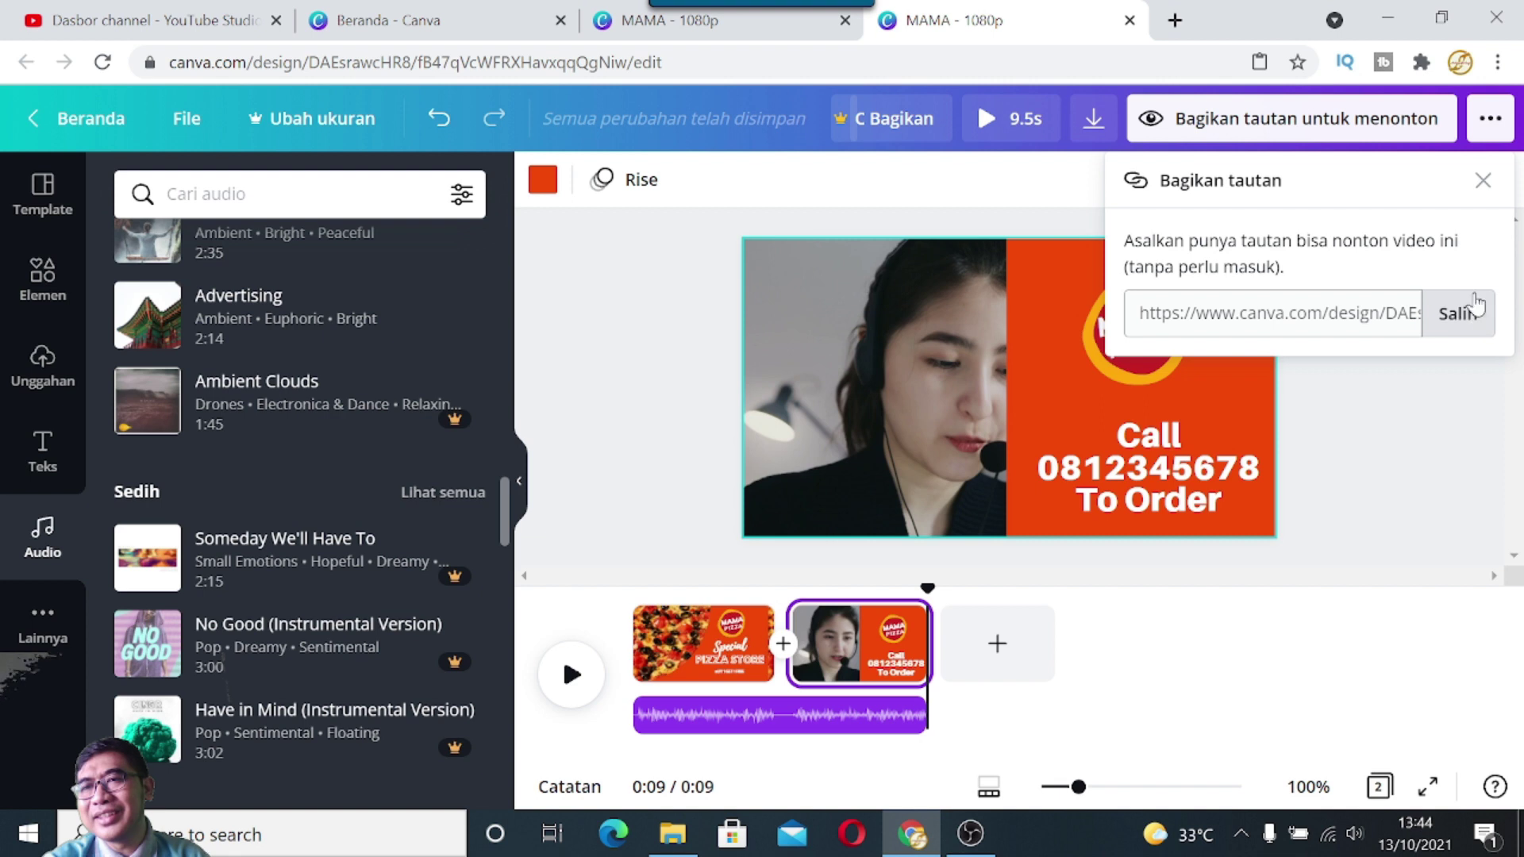
# Step: Look at the design's Tampilkan option and its available presentation types
pyautogui.click(1488, 127)
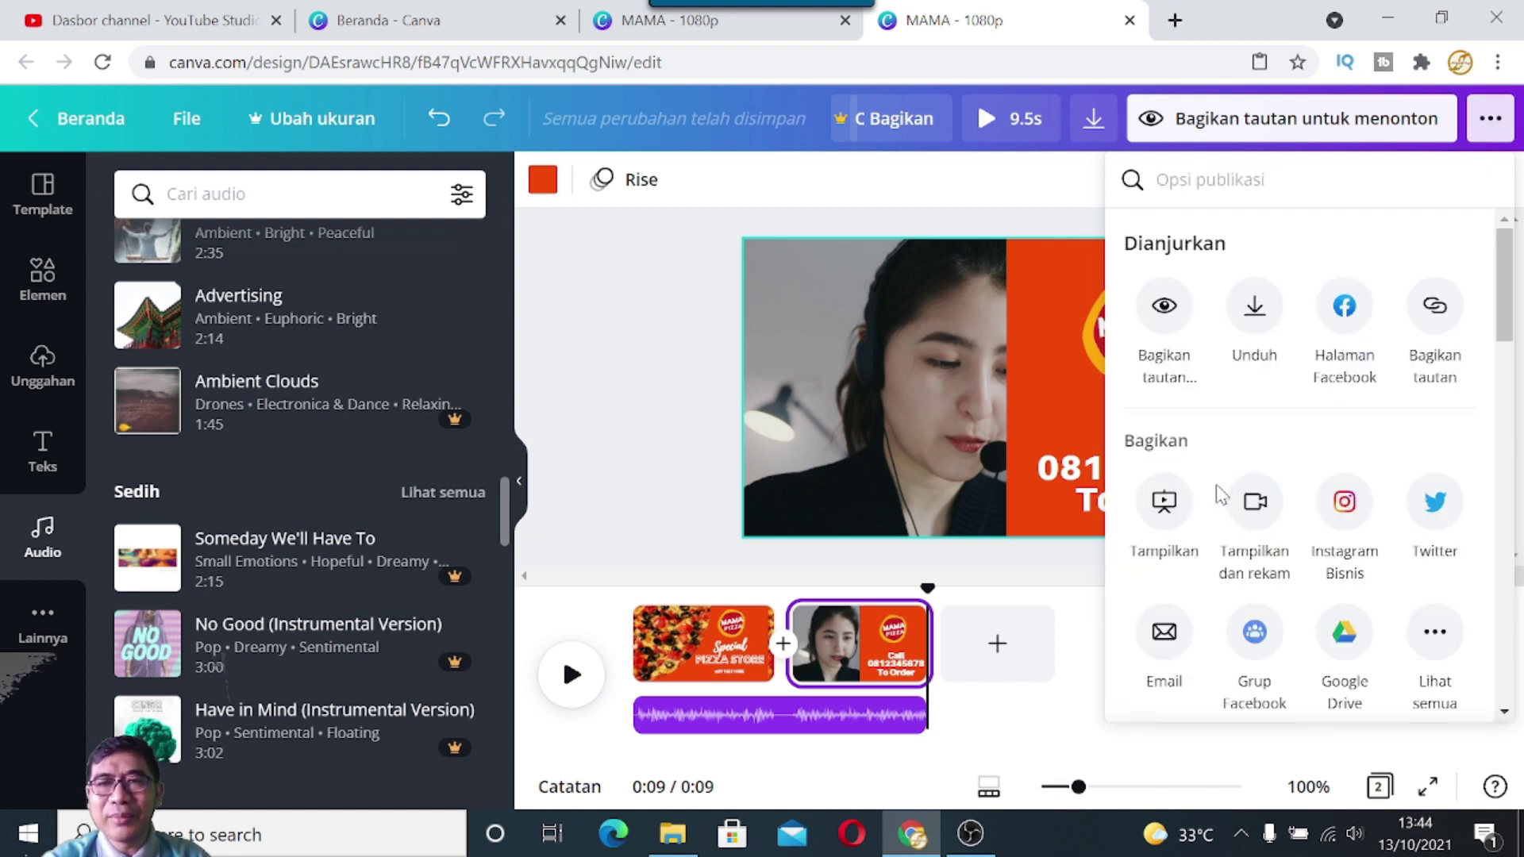
pyautogui.click(1164, 508)
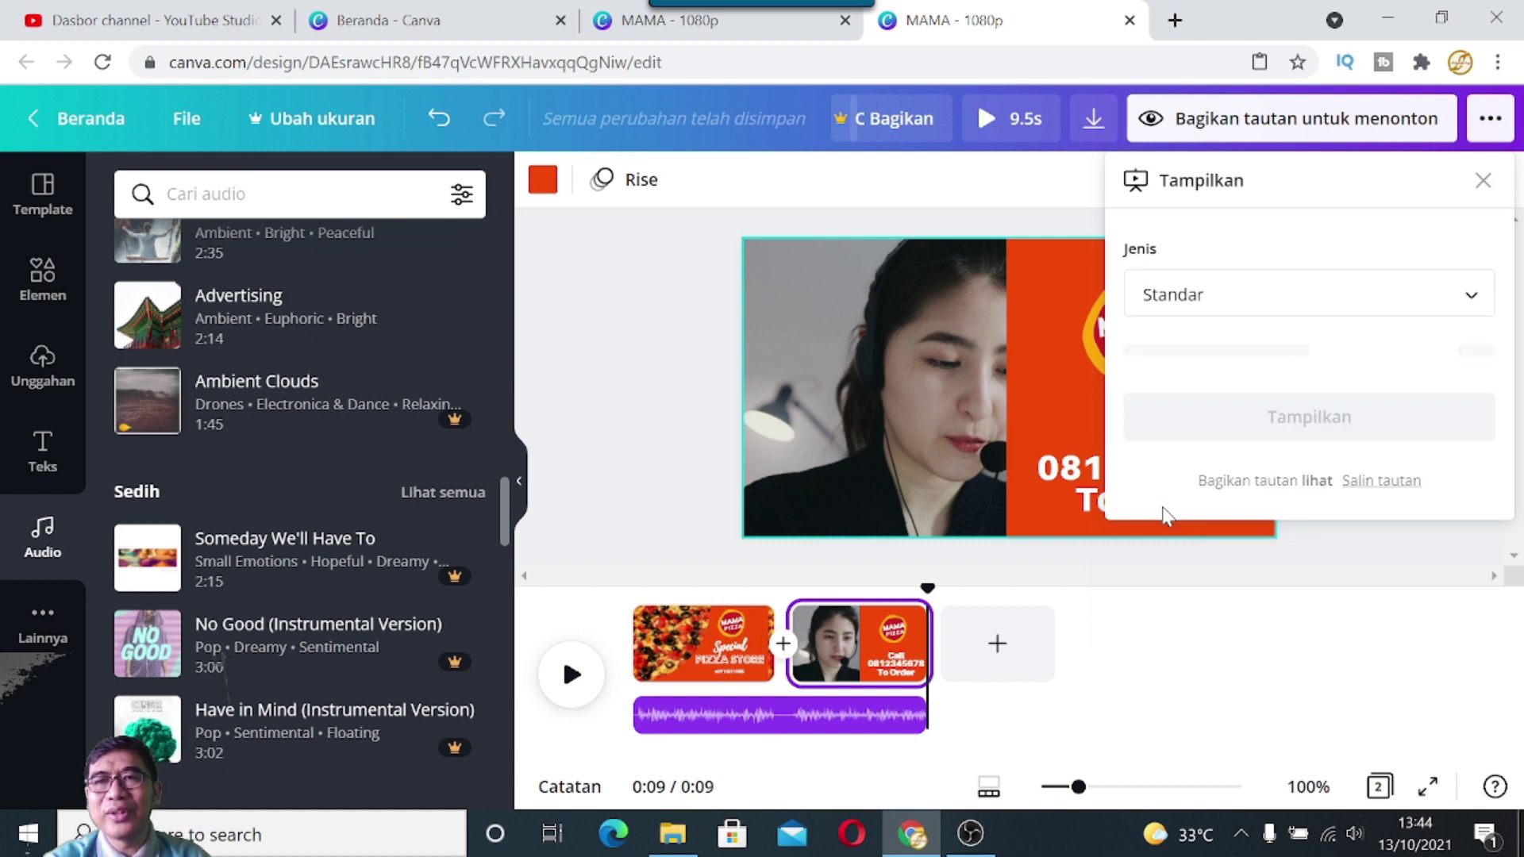
pyautogui.click(1466, 298)
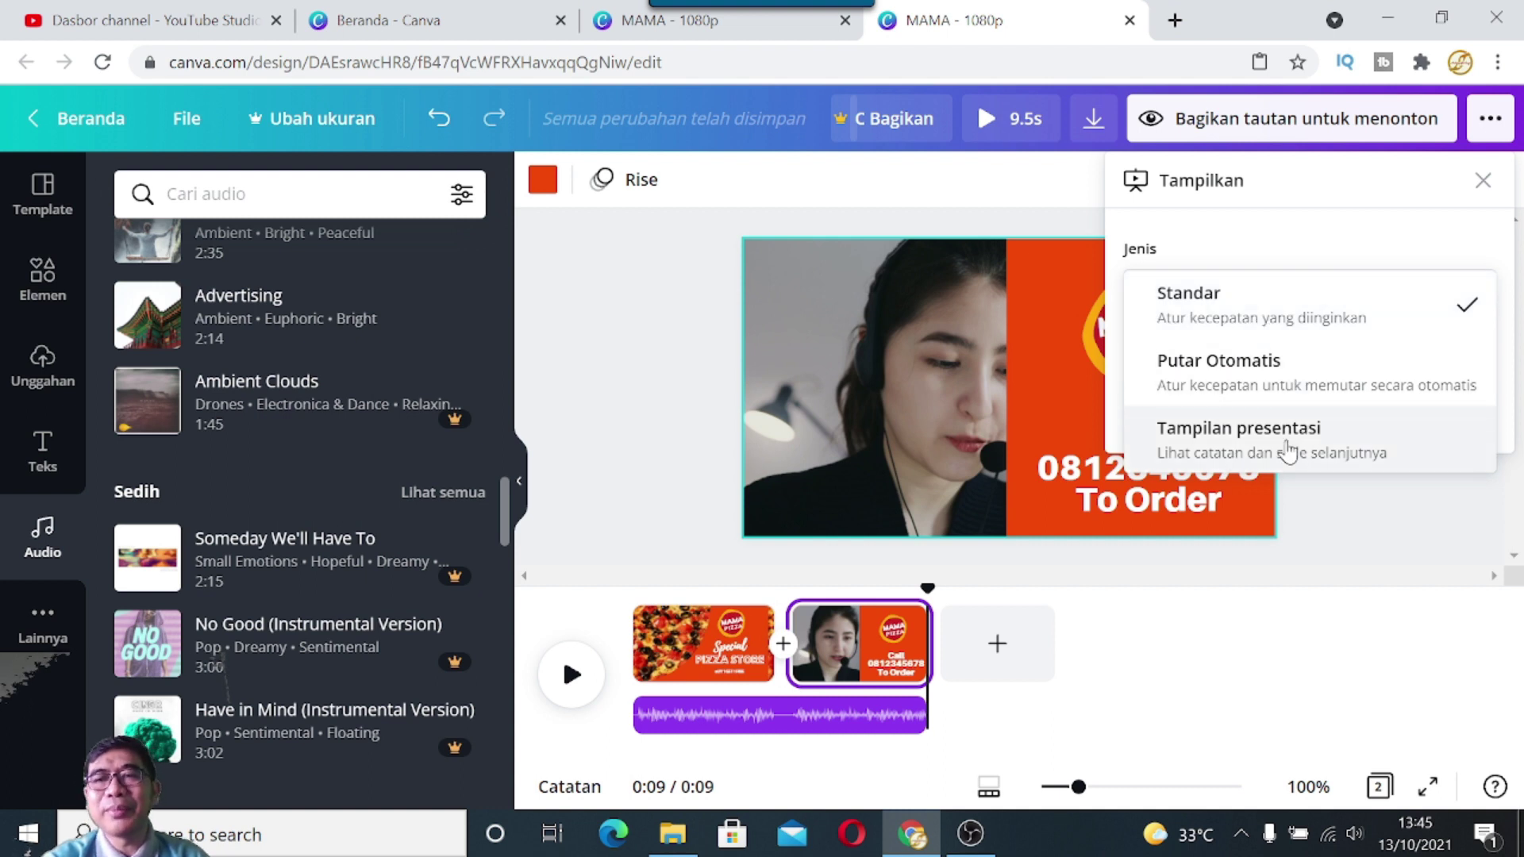
pyautogui.click(1367, 238)
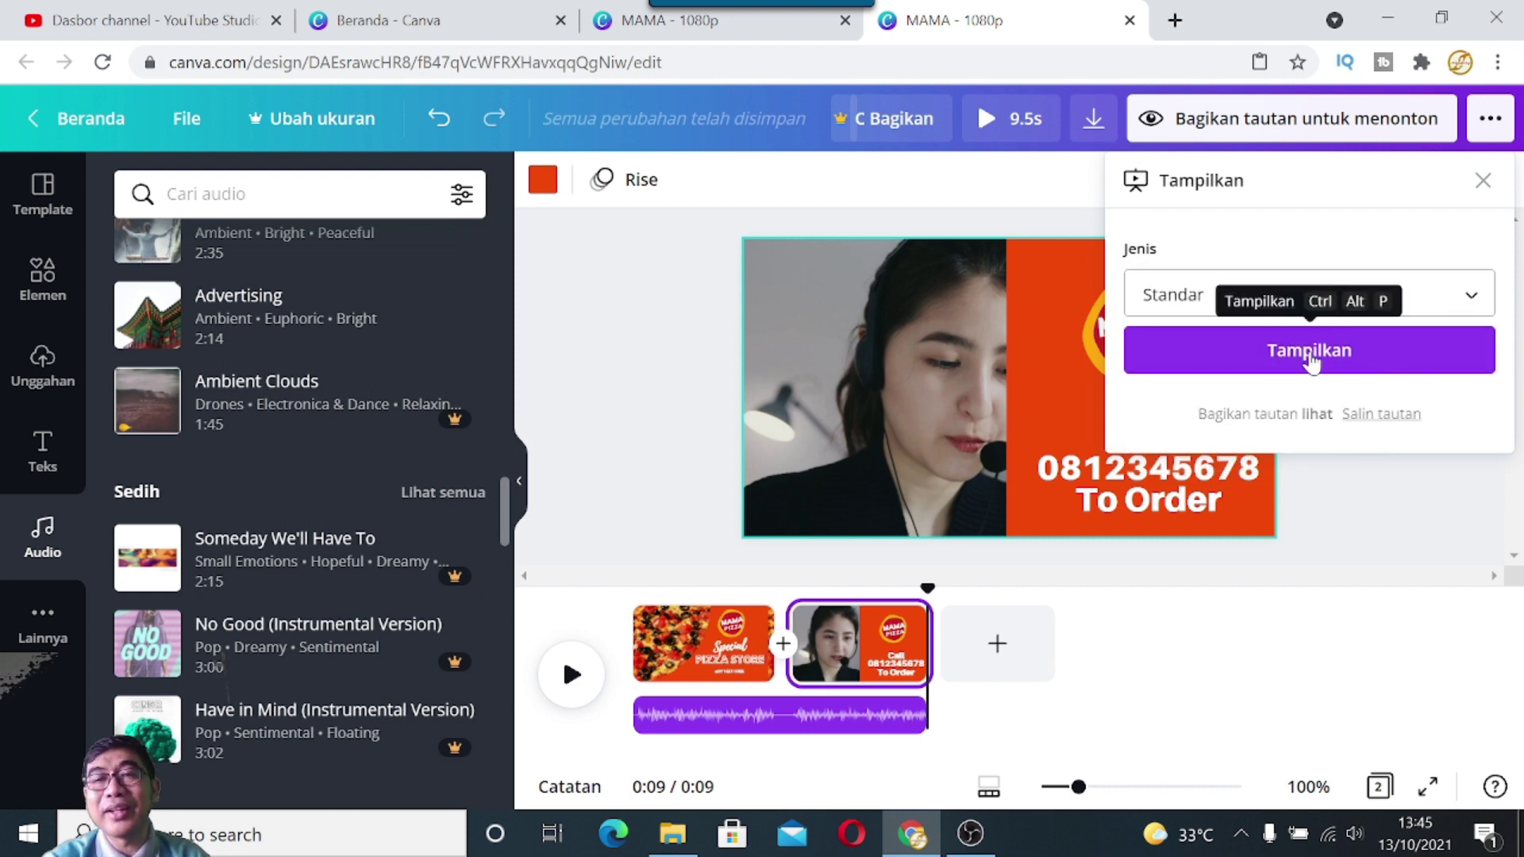
pyautogui.click(1483, 180)
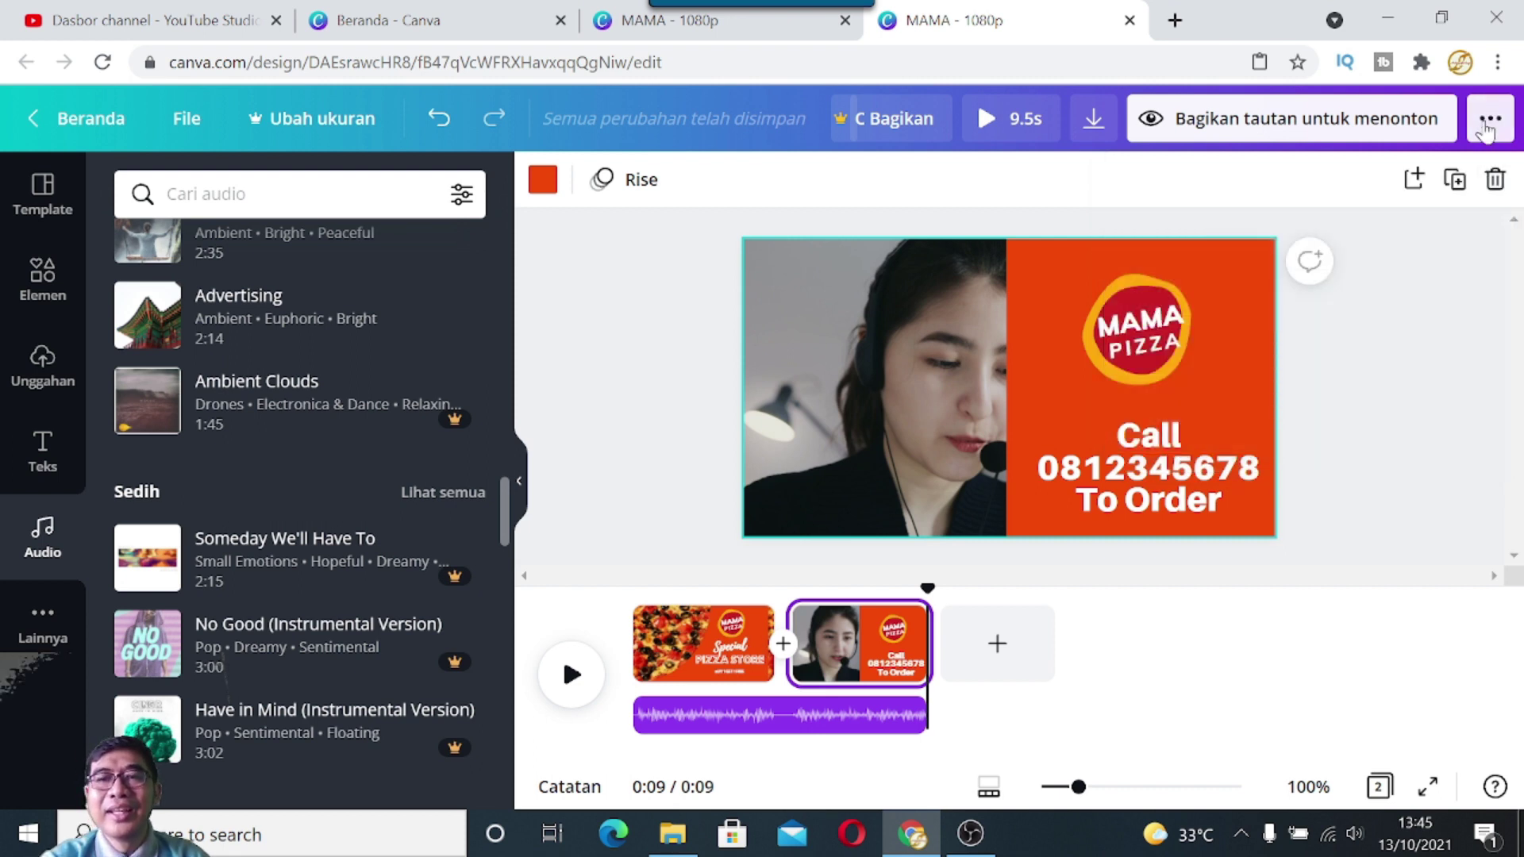
# Step: Look through the design's remaining publishing options, including social sharing and print products
pyautogui.click(1487, 127)
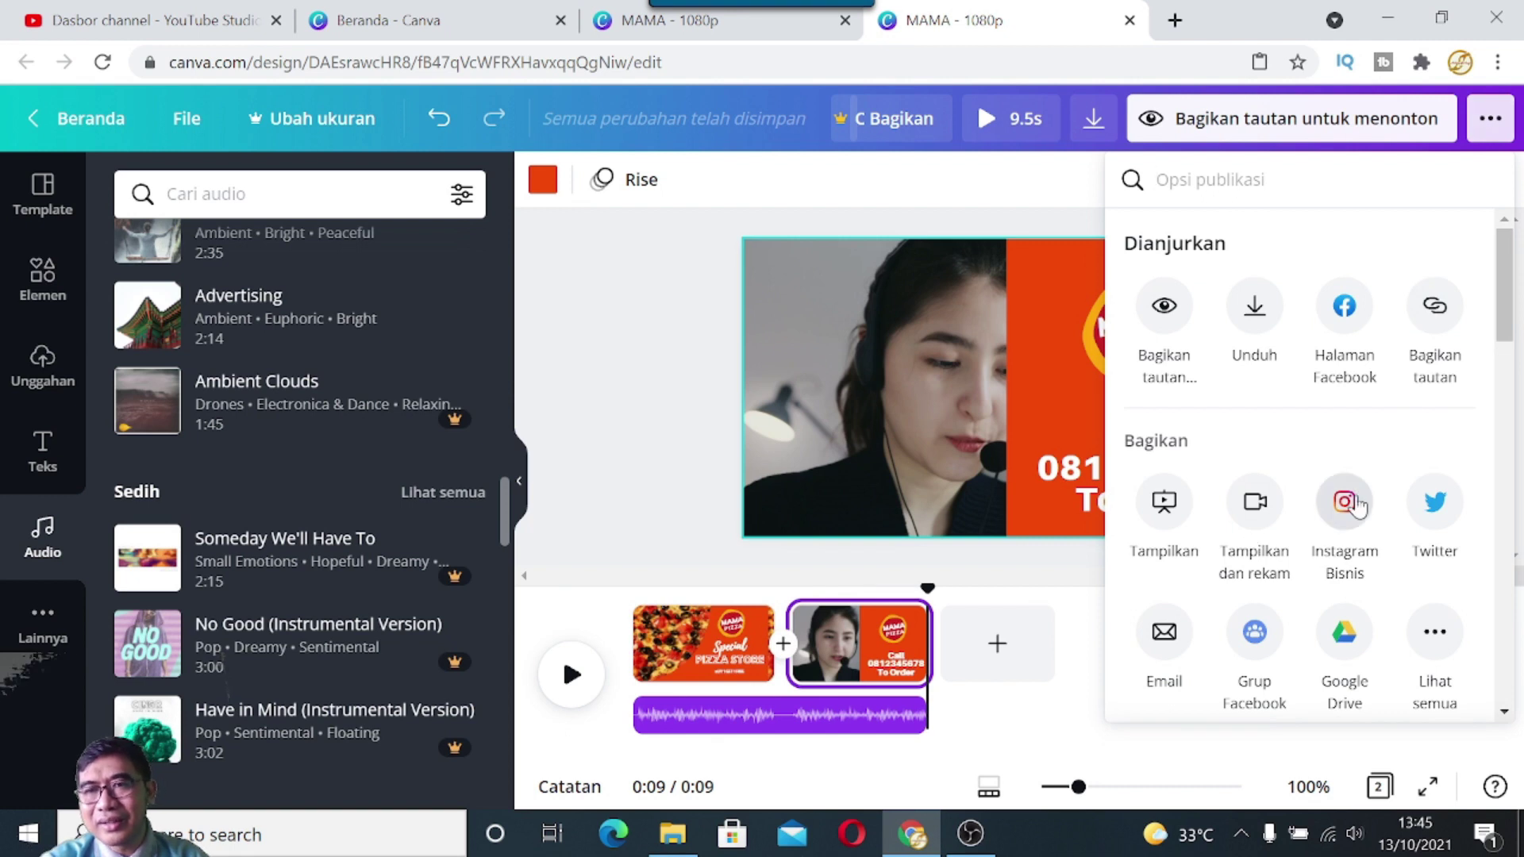
pyautogui.scroll(-2, 1389, 524)
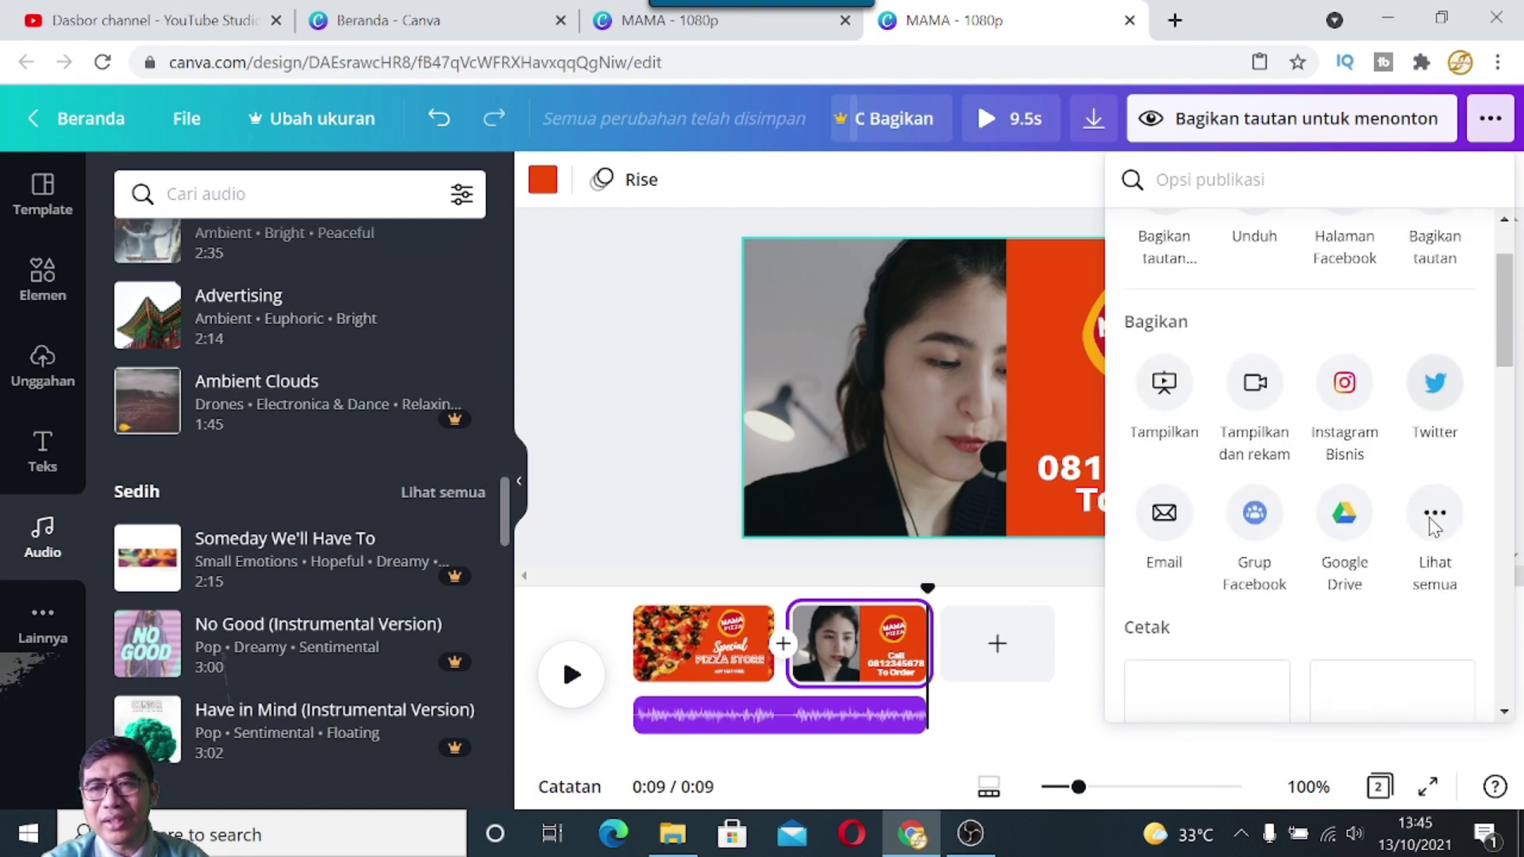
pyautogui.scroll(-3, 1214, 585)
pyautogui.scroll(-4, 1195, 585)
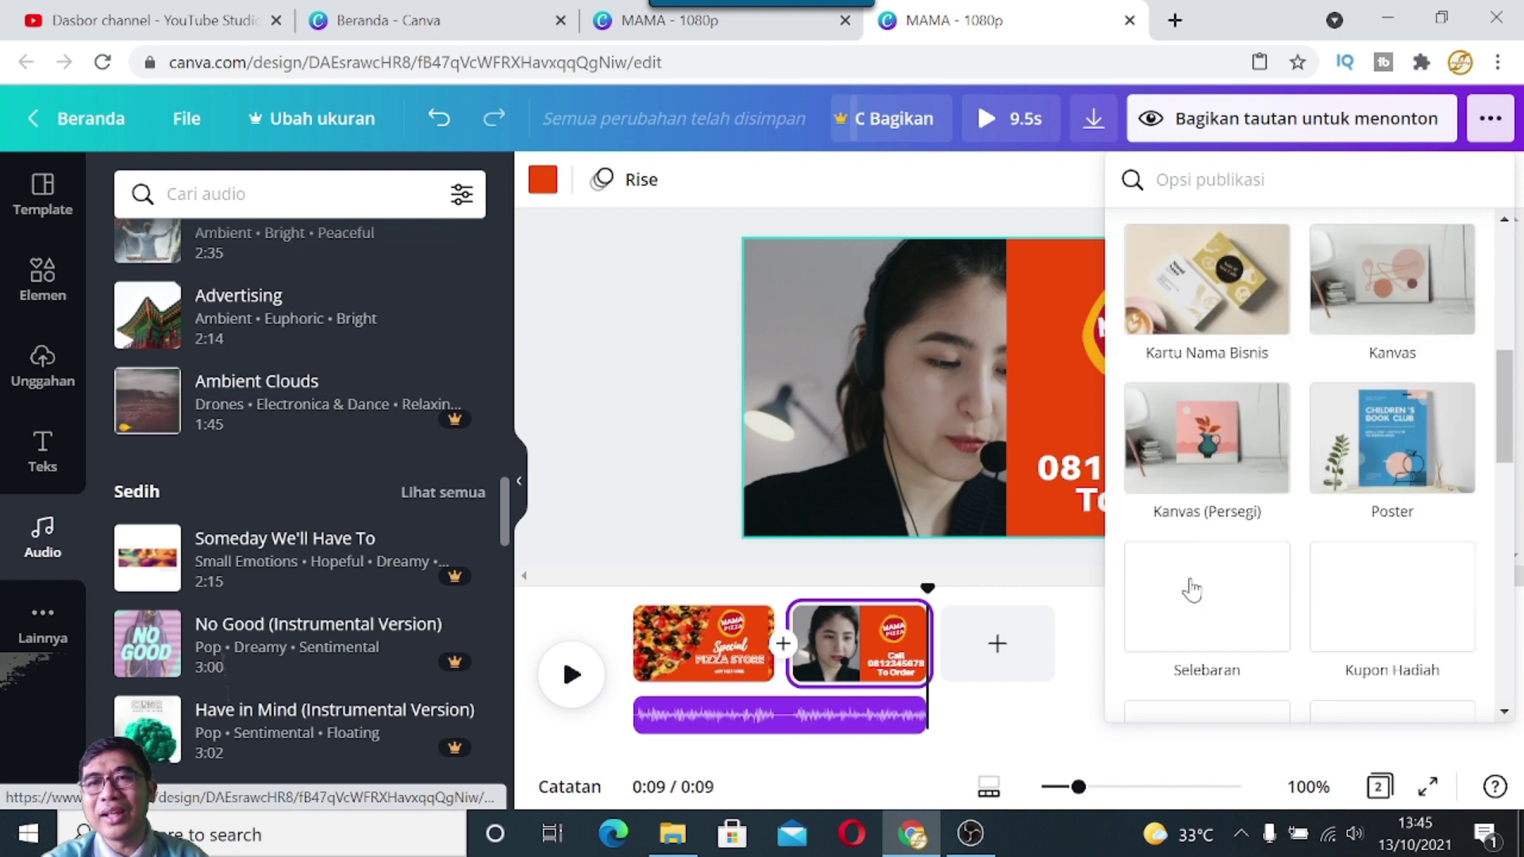
pyautogui.scroll(7, 1187, 572)
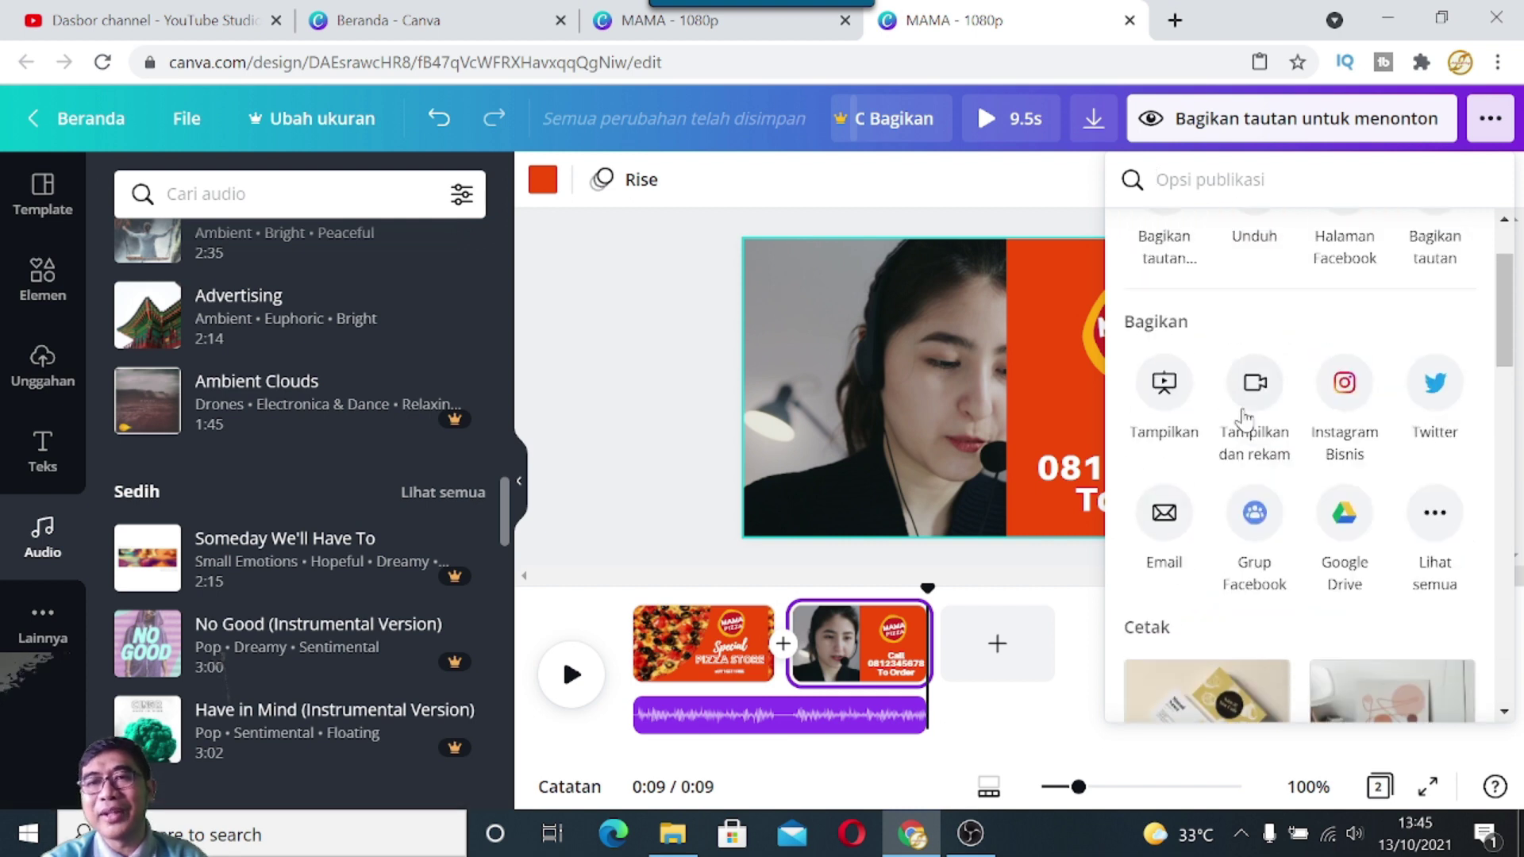
pyautogui.scroll(2, 1240, 418)
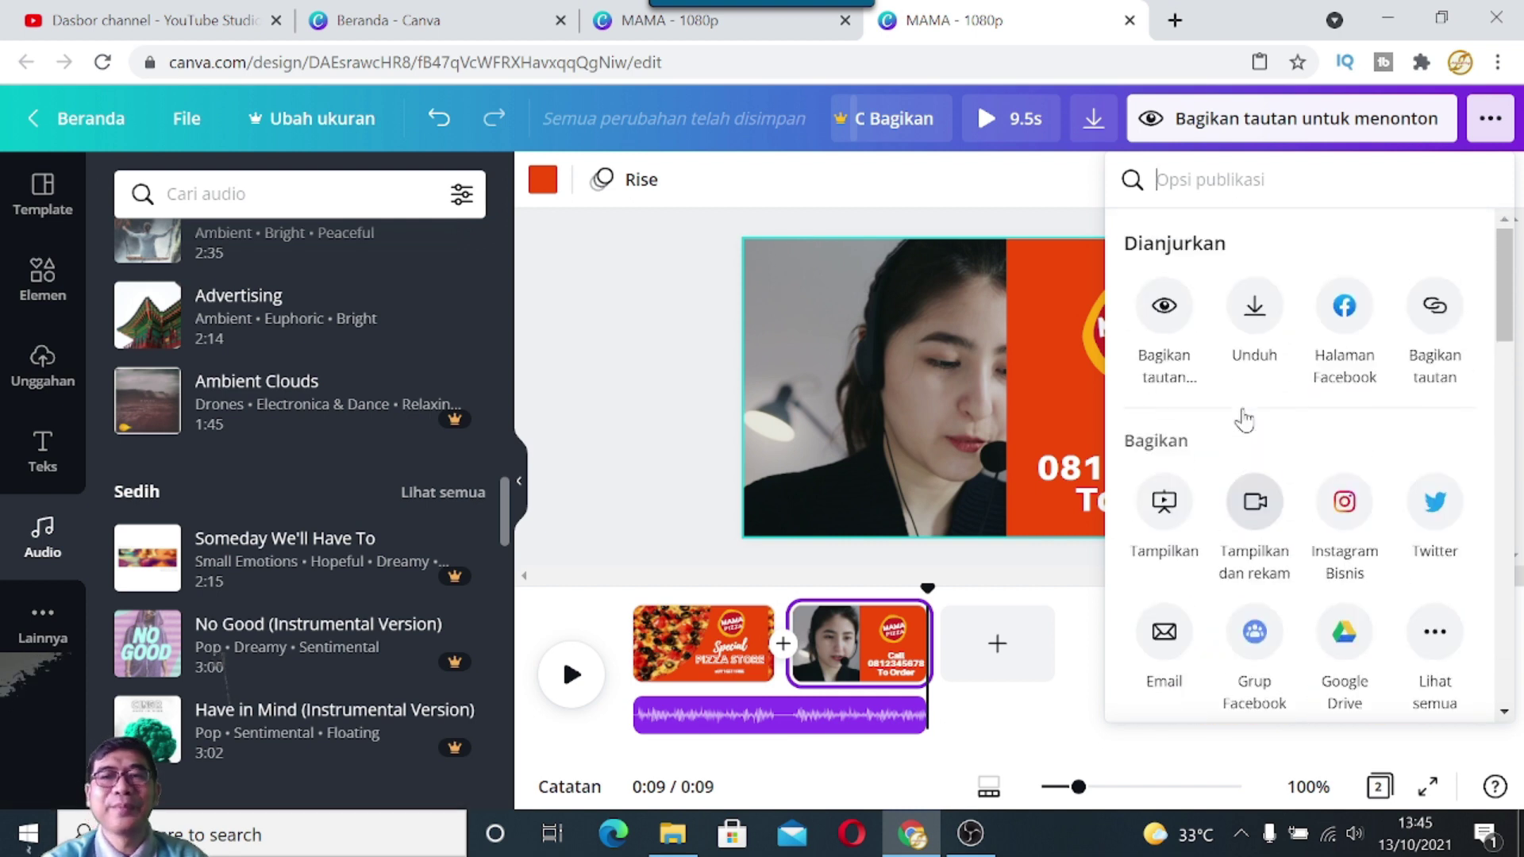
# Step: Download all pages (1–2) of the design as an MP4 video and dismiss the completion dialog
pyautogui.click(1256, 312)
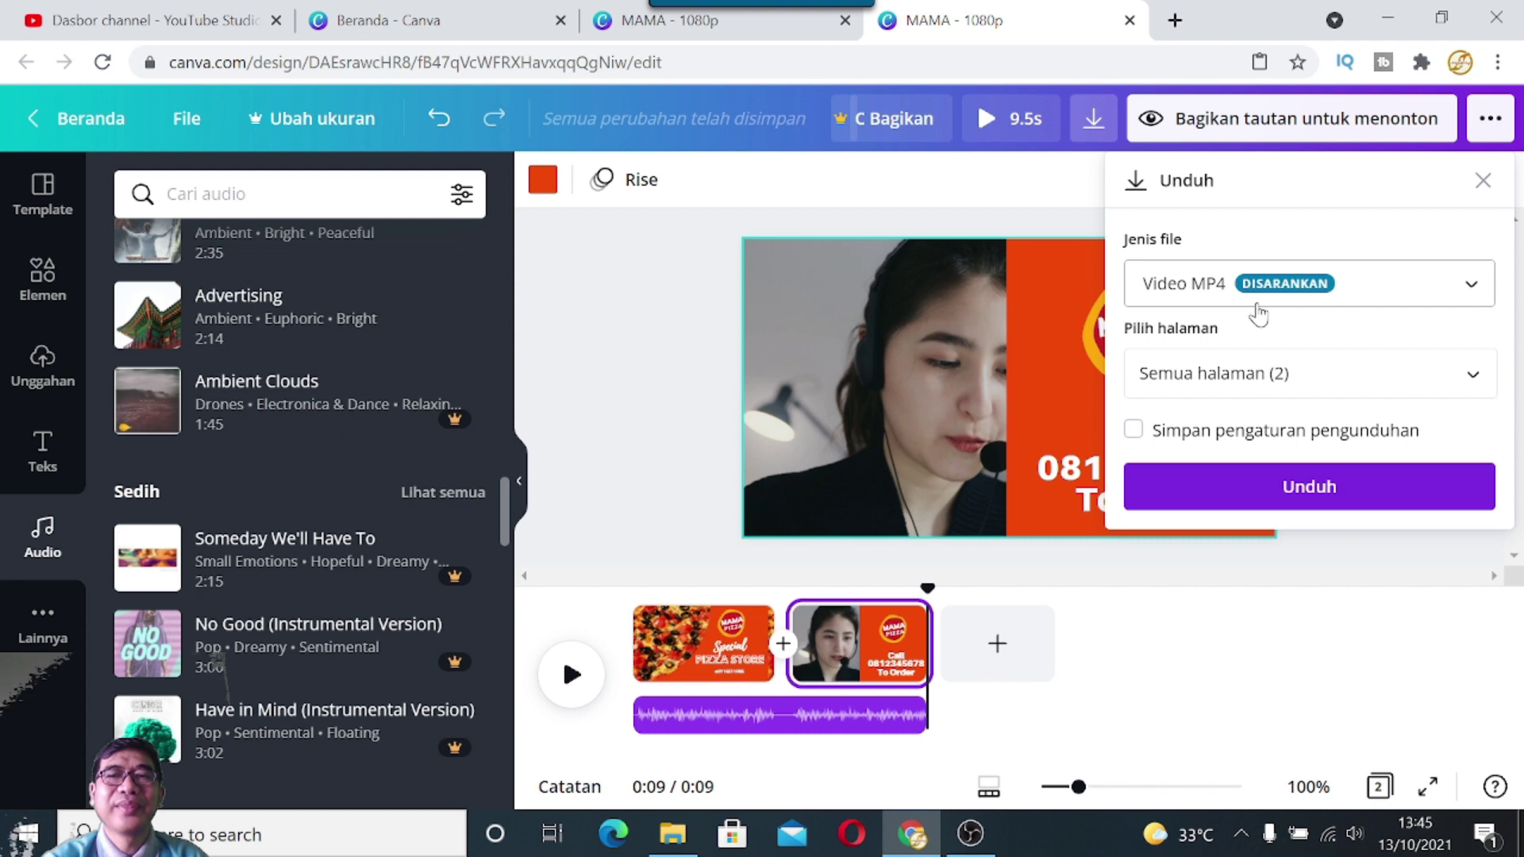
pyautogui.click(1471, 289)
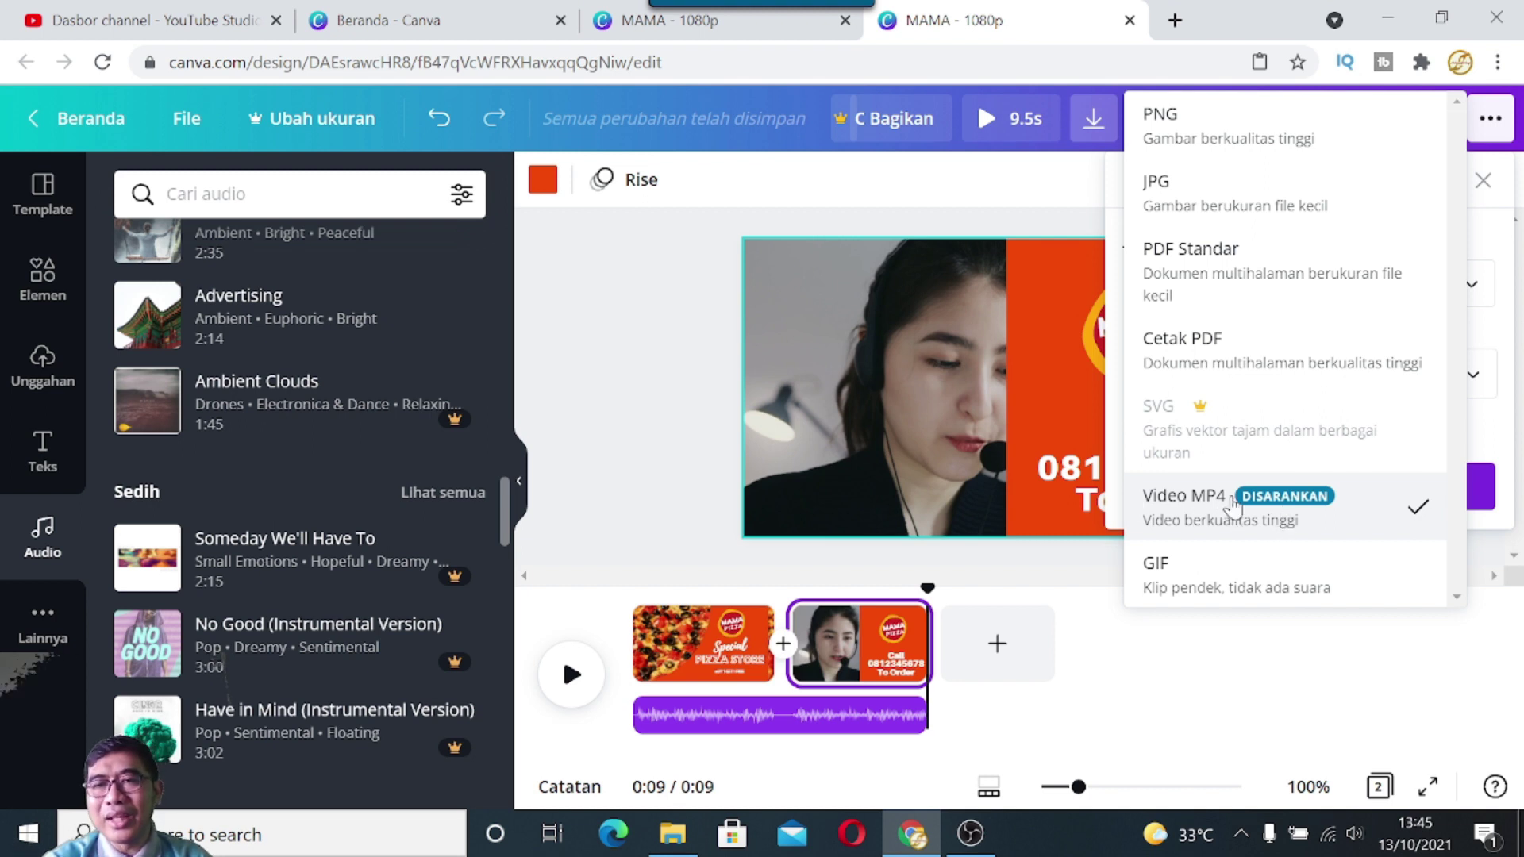
pyautogui.click(1211, 512)
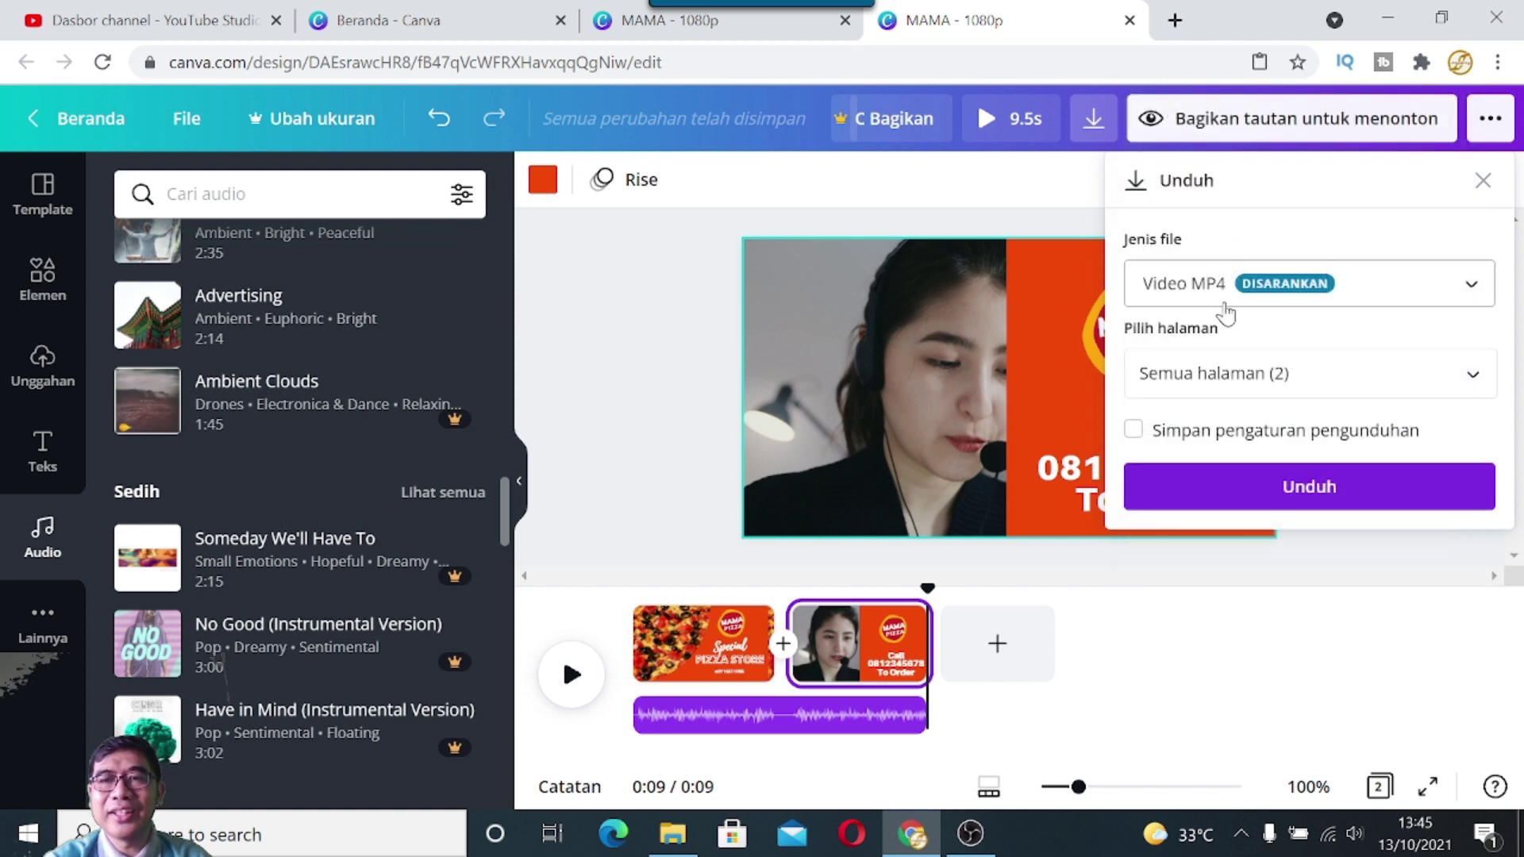
pyautogui.click(1489, 381)
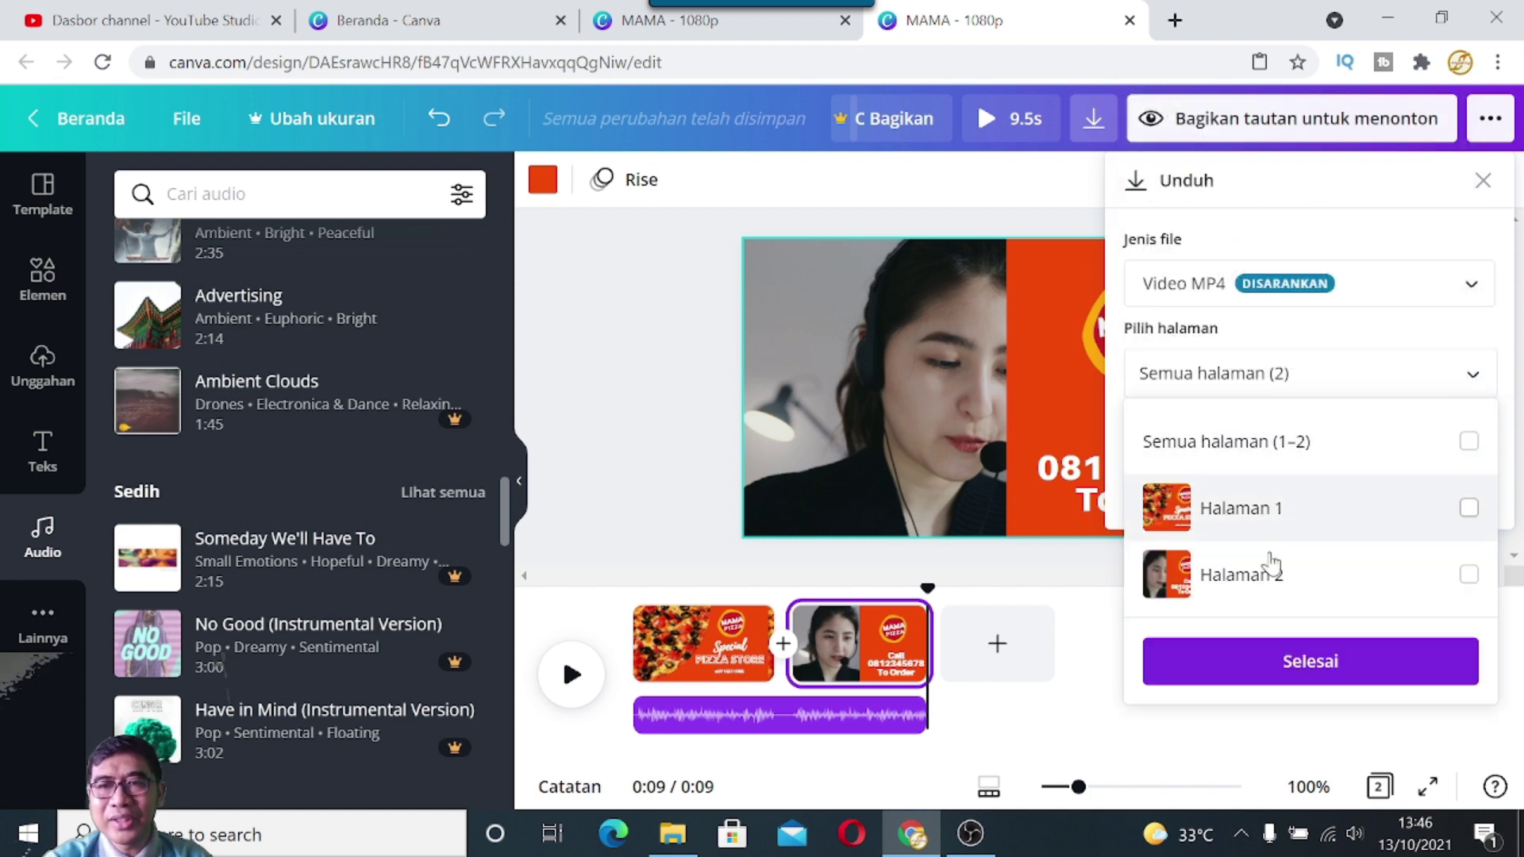
pyautogui.click(1468, 441)
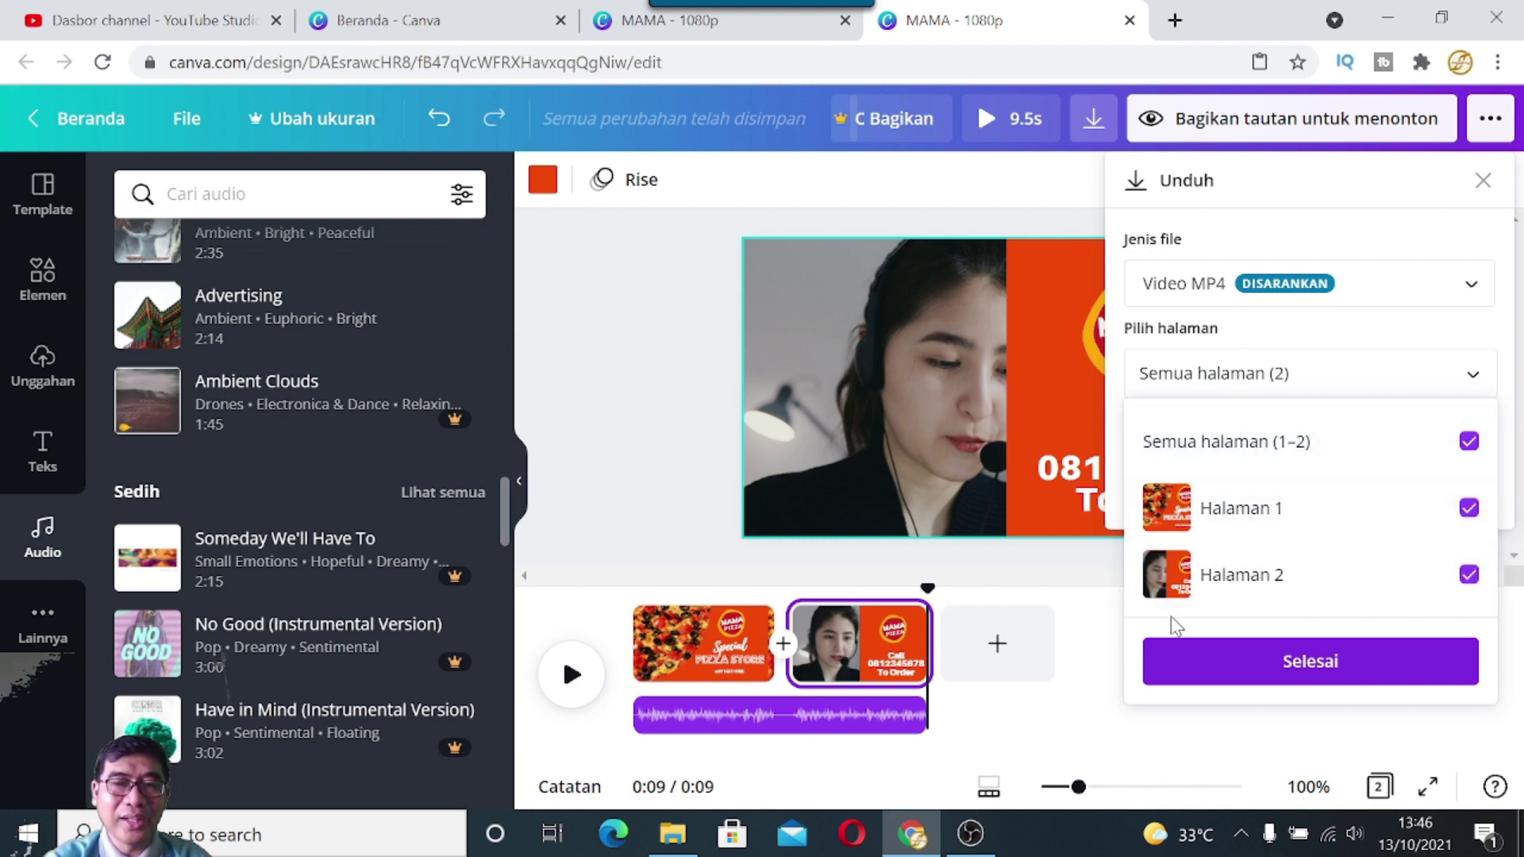
pyautogui.click(1260, 663)
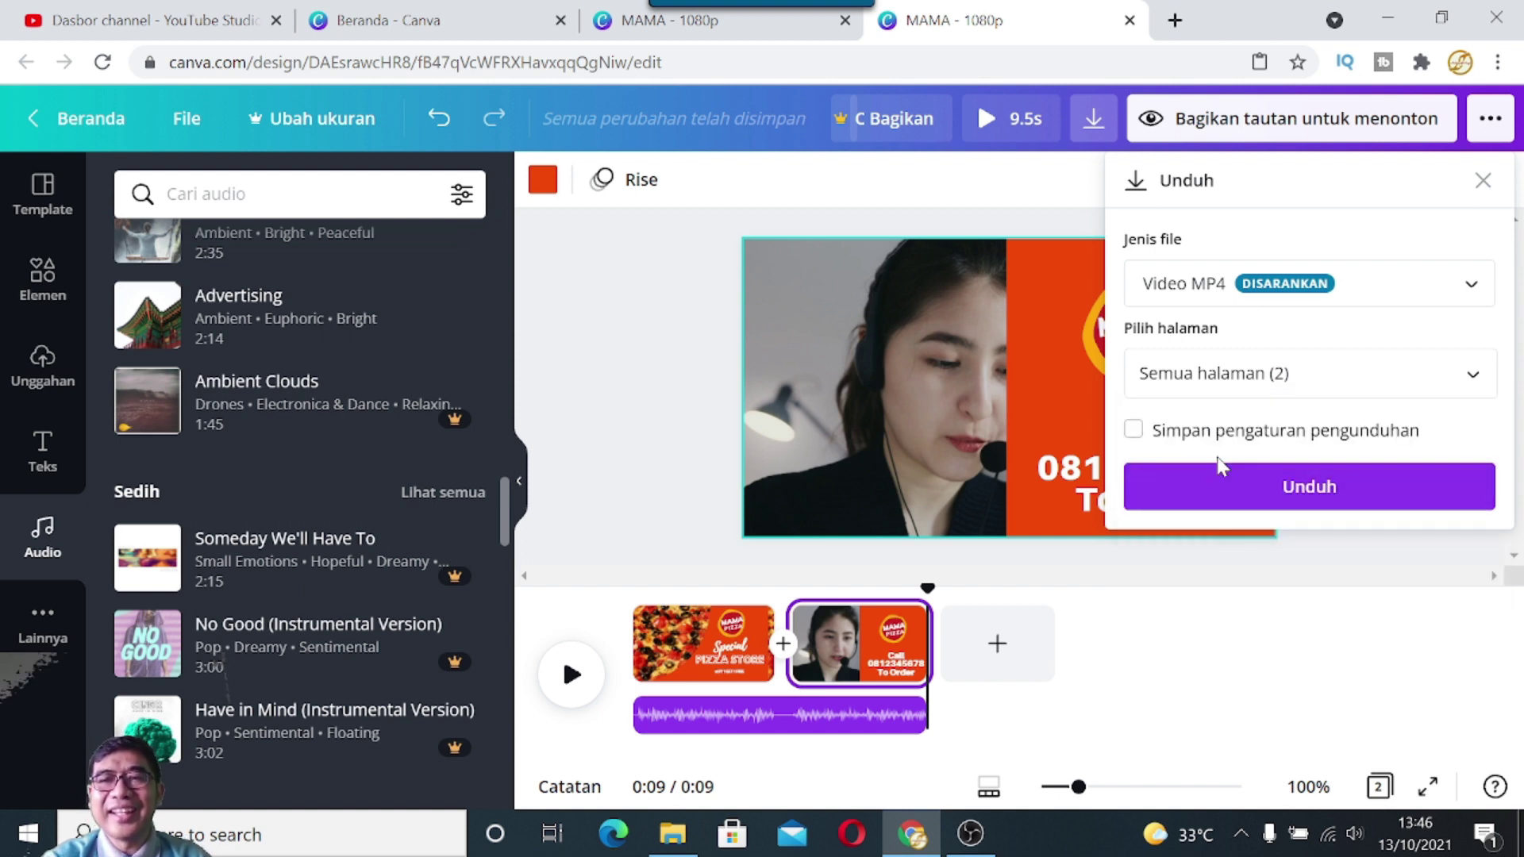
pyautogui.click(1308, 492)
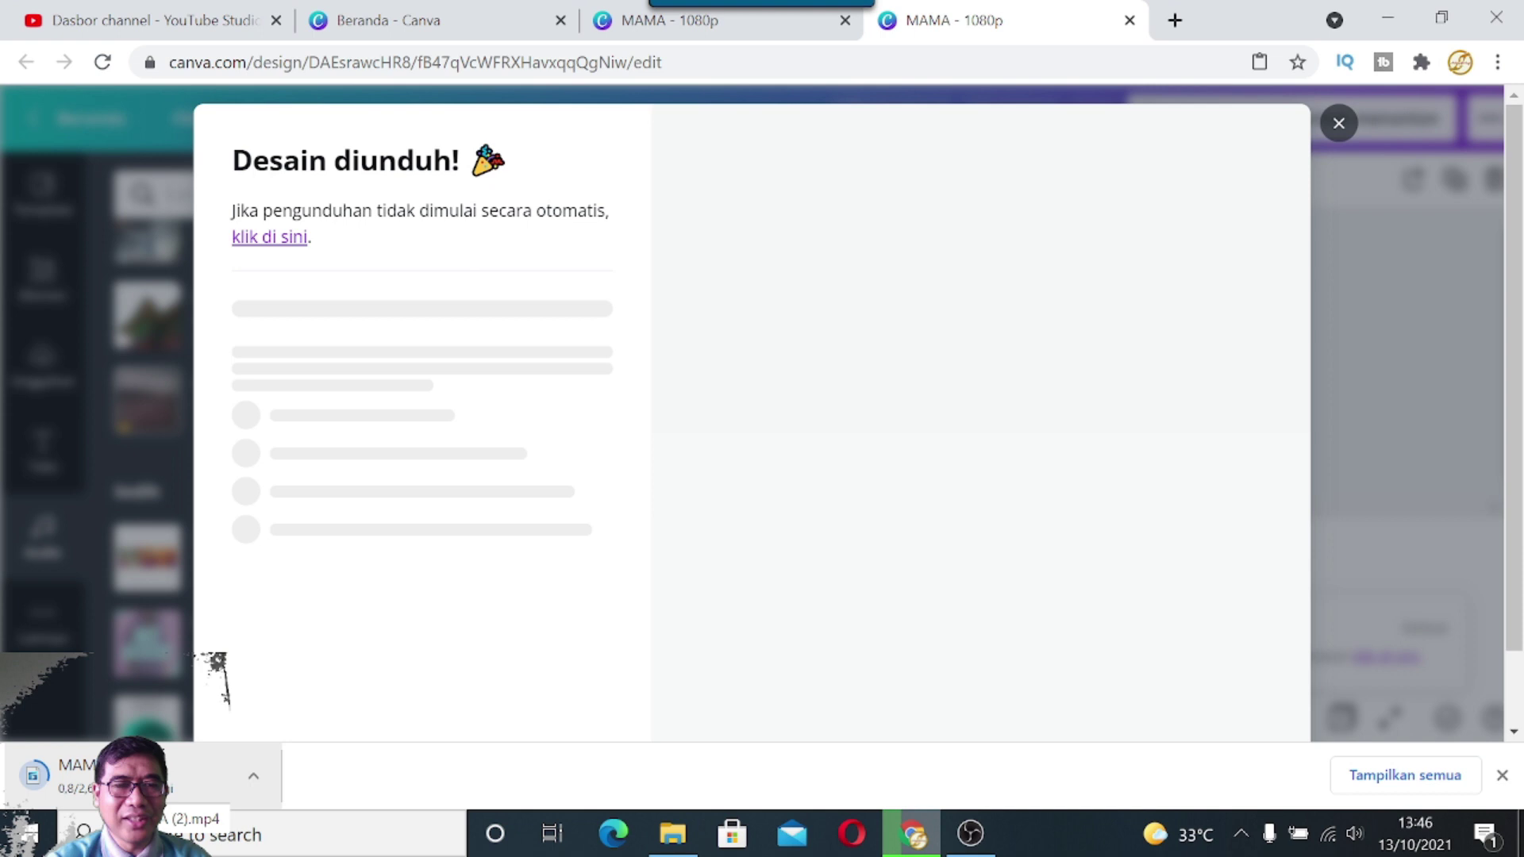
pyautogui.click(1339, 126)
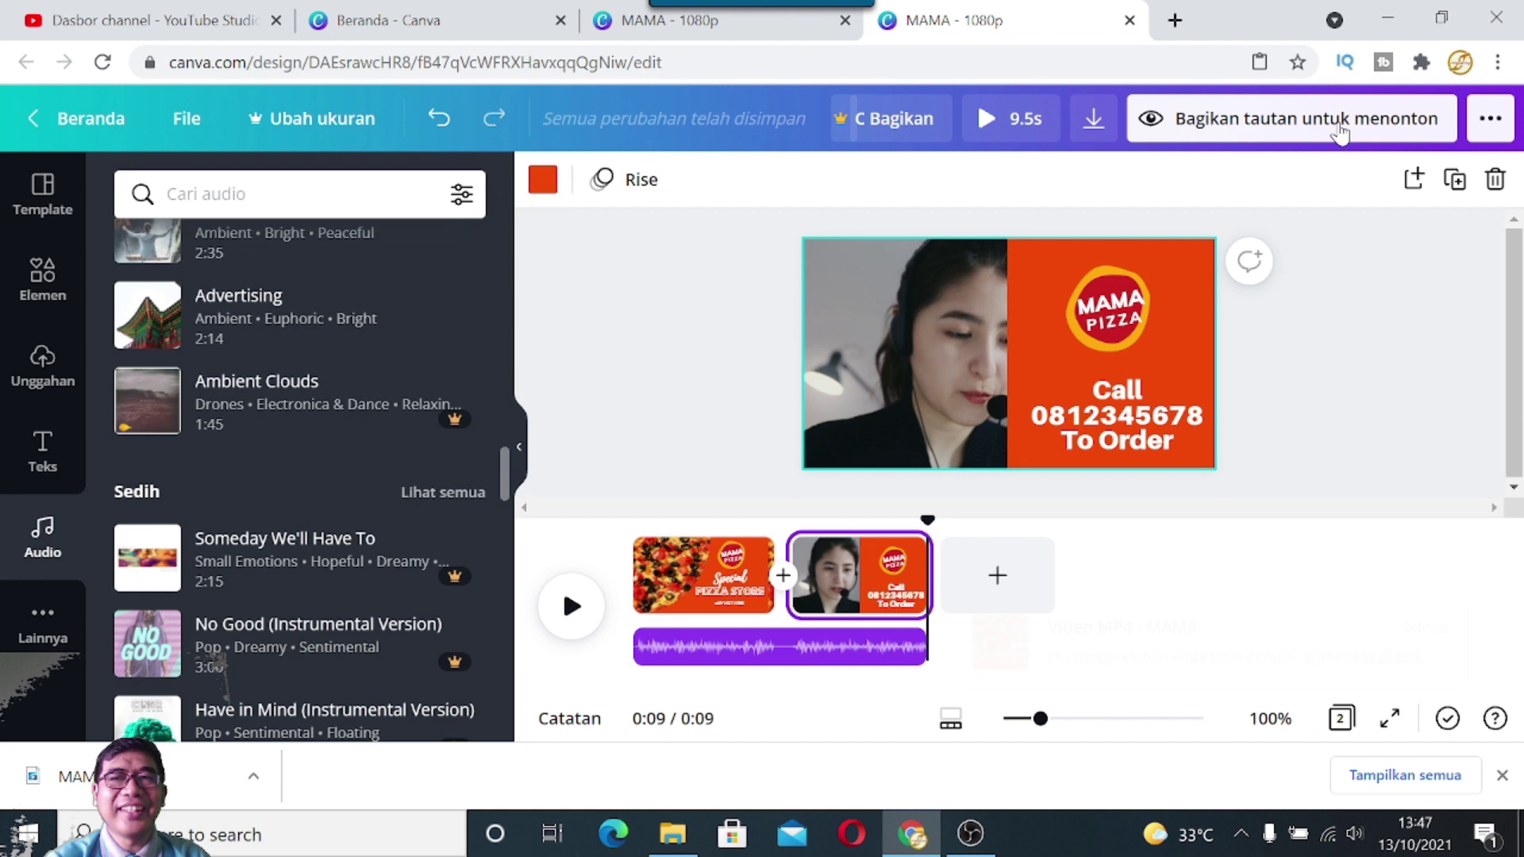
# Step: Show the downloaded MAMA (2) video in its folder and play it in Windows Media Player
pyautogui.click(253, 776)
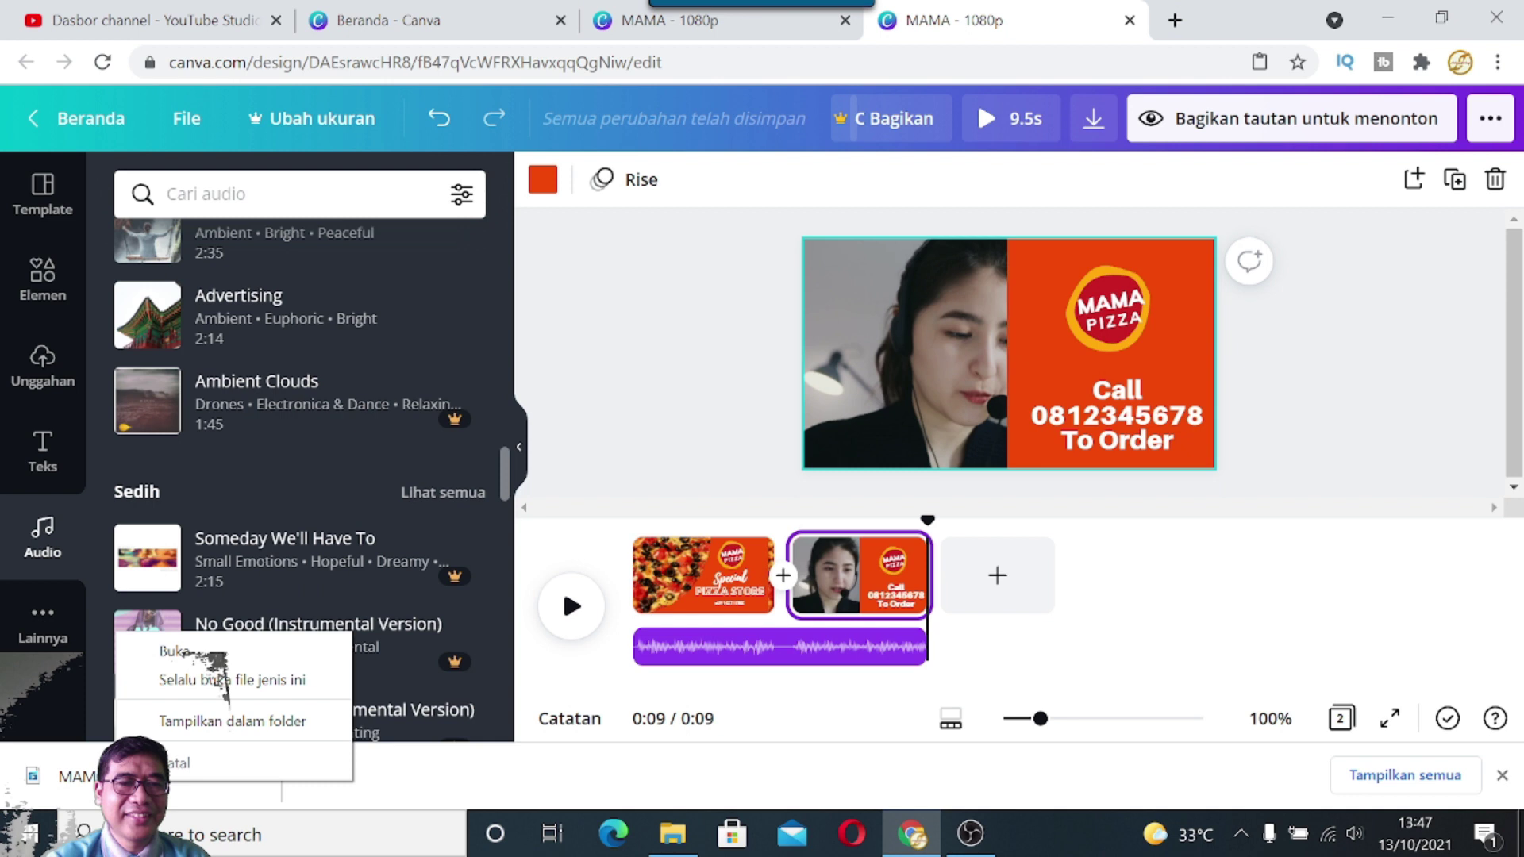
pyautogui.click(232, 721)
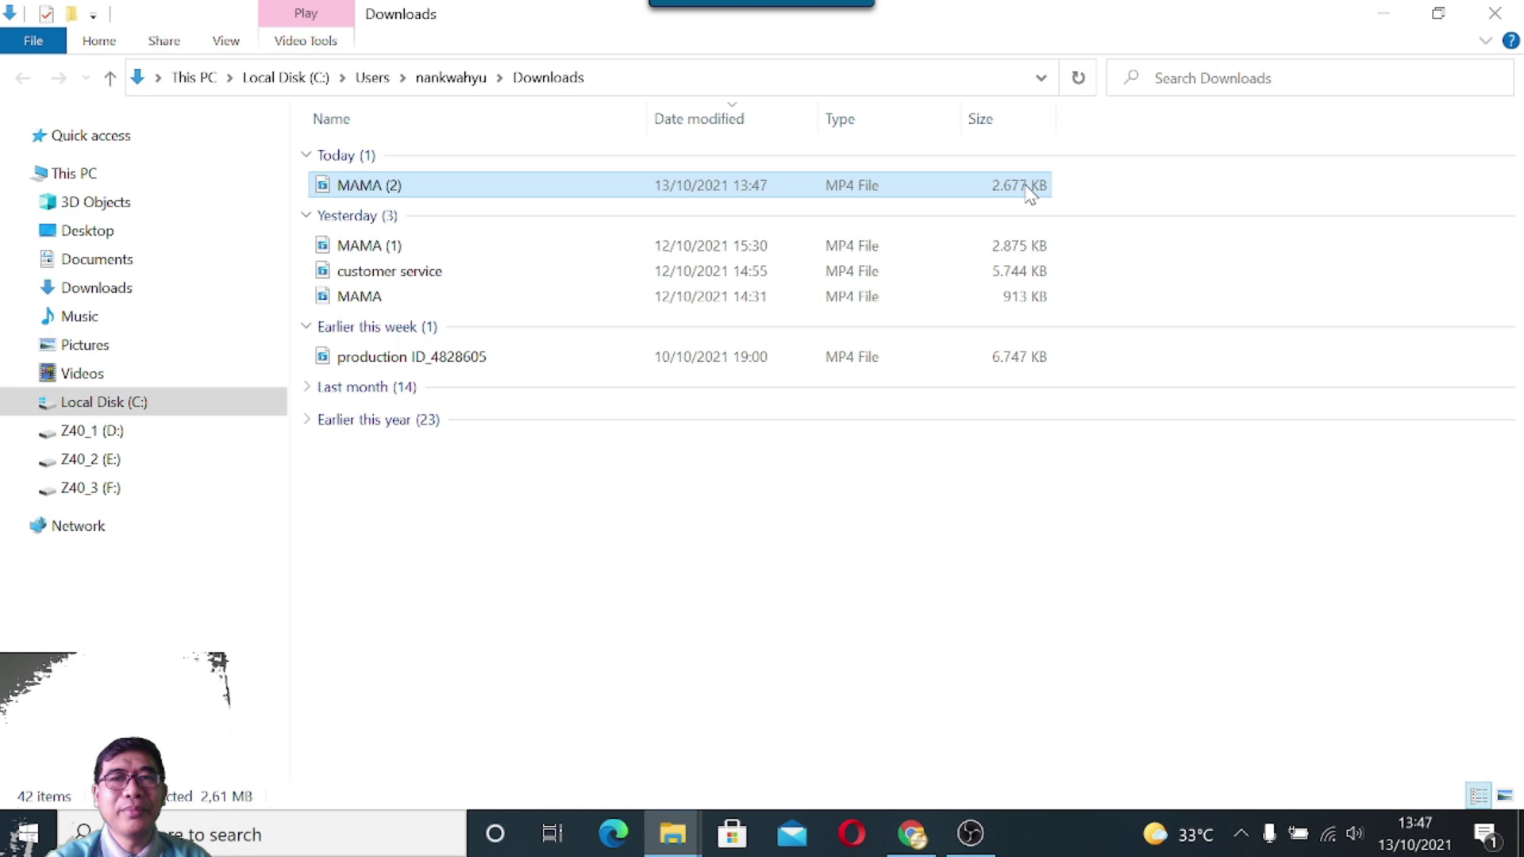
pyautogui.rightClick(386, 185)
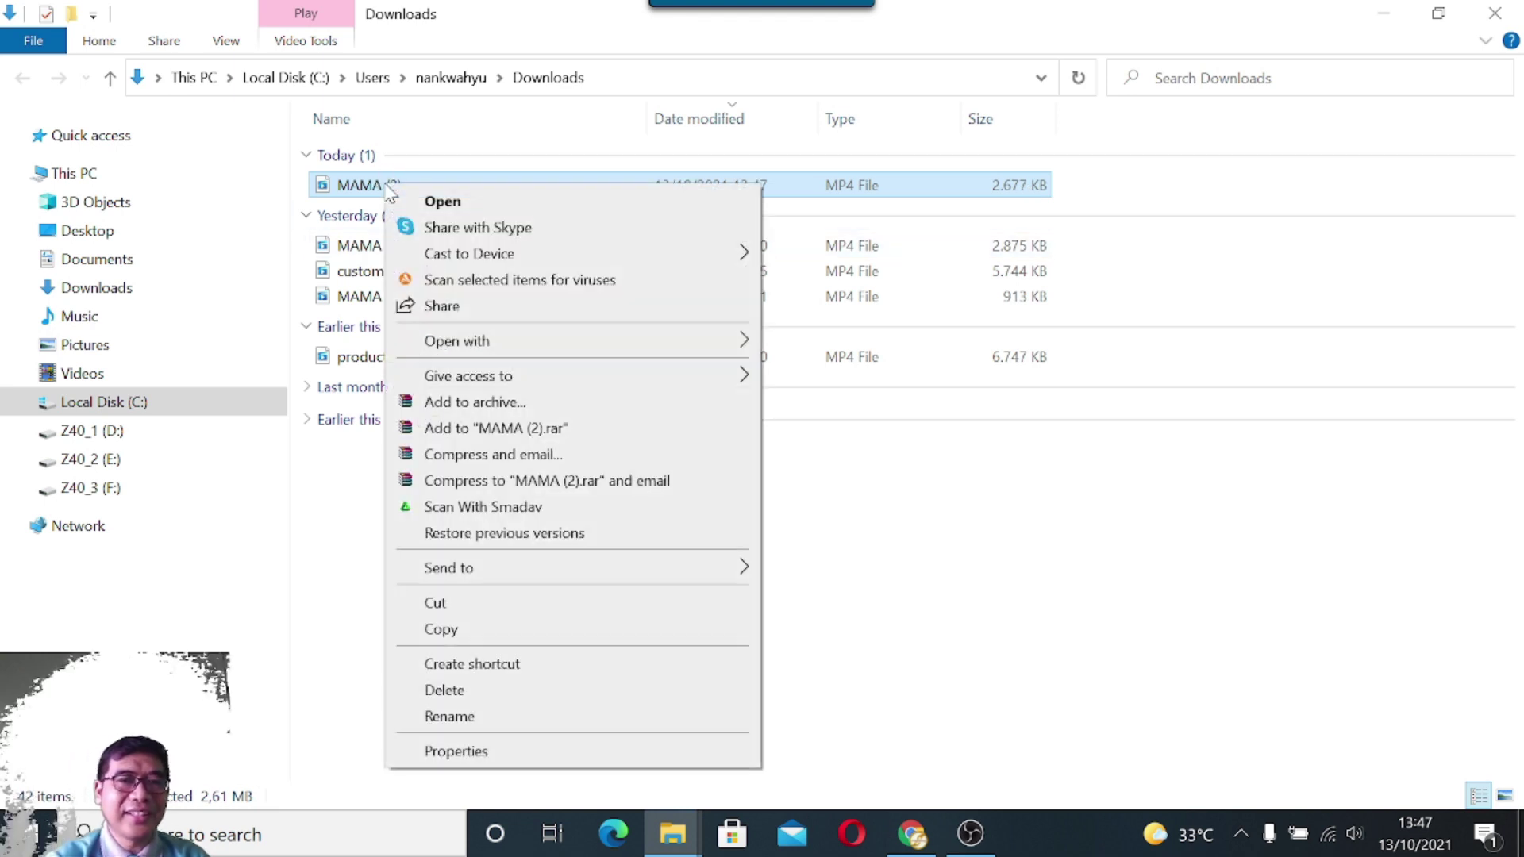
pyautogui.moveTo(563, 340)
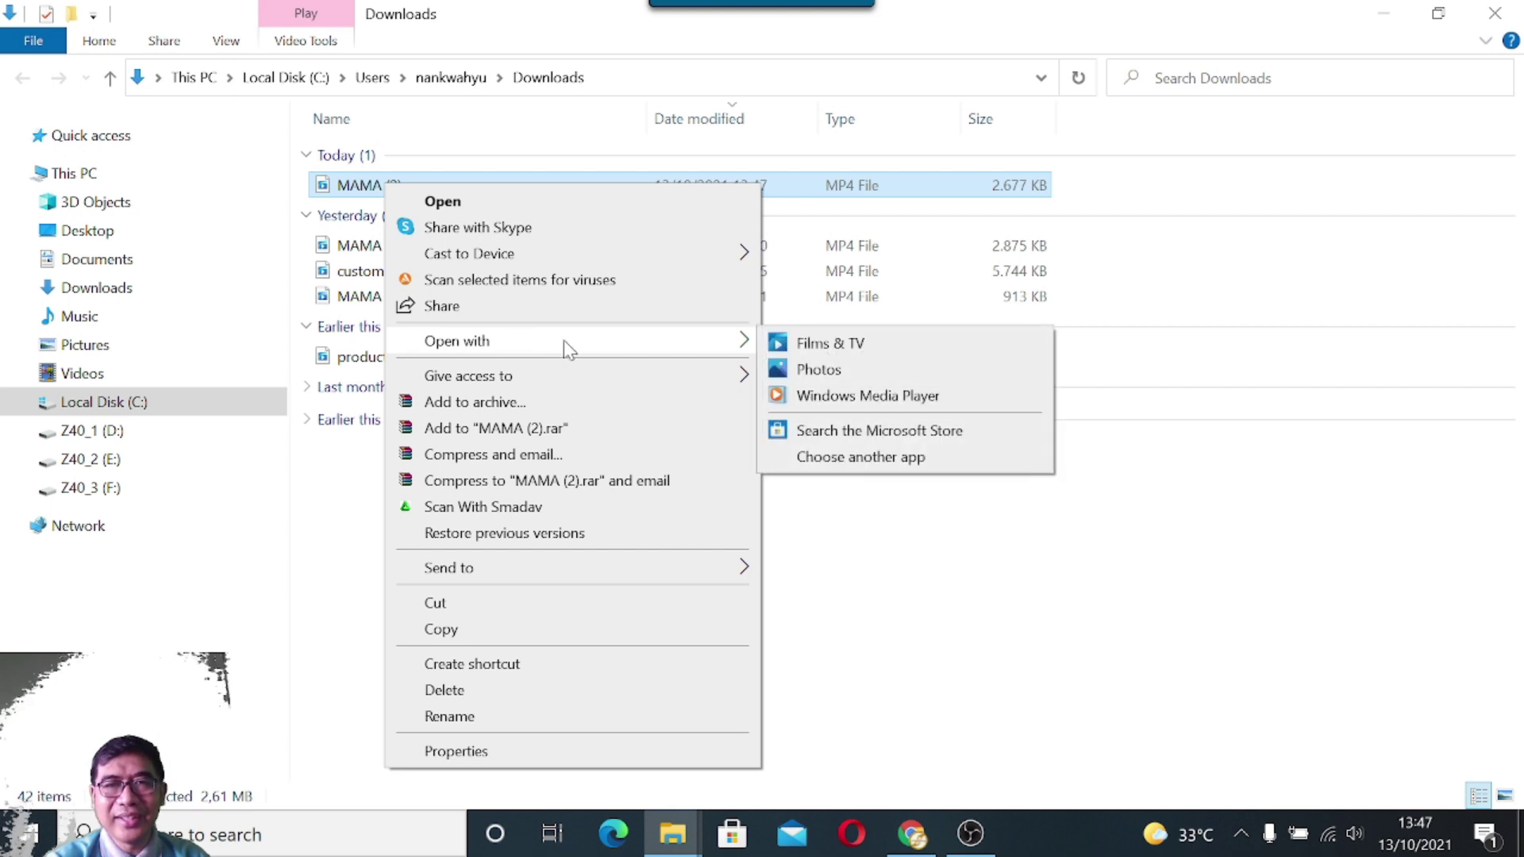
pyautogui.click(834, 397)
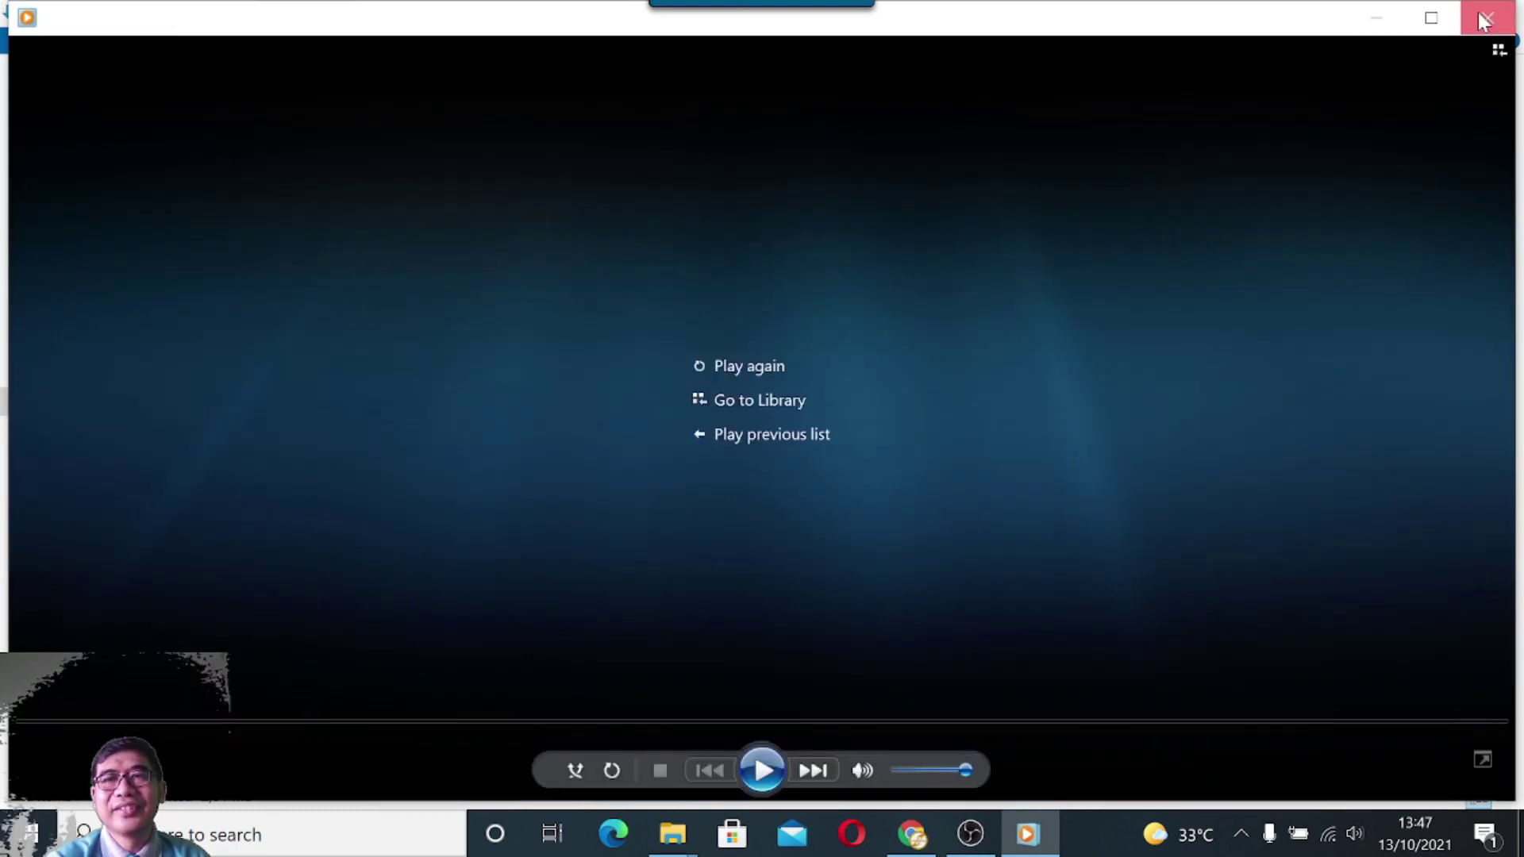
pyautogui.click(1486, 16)
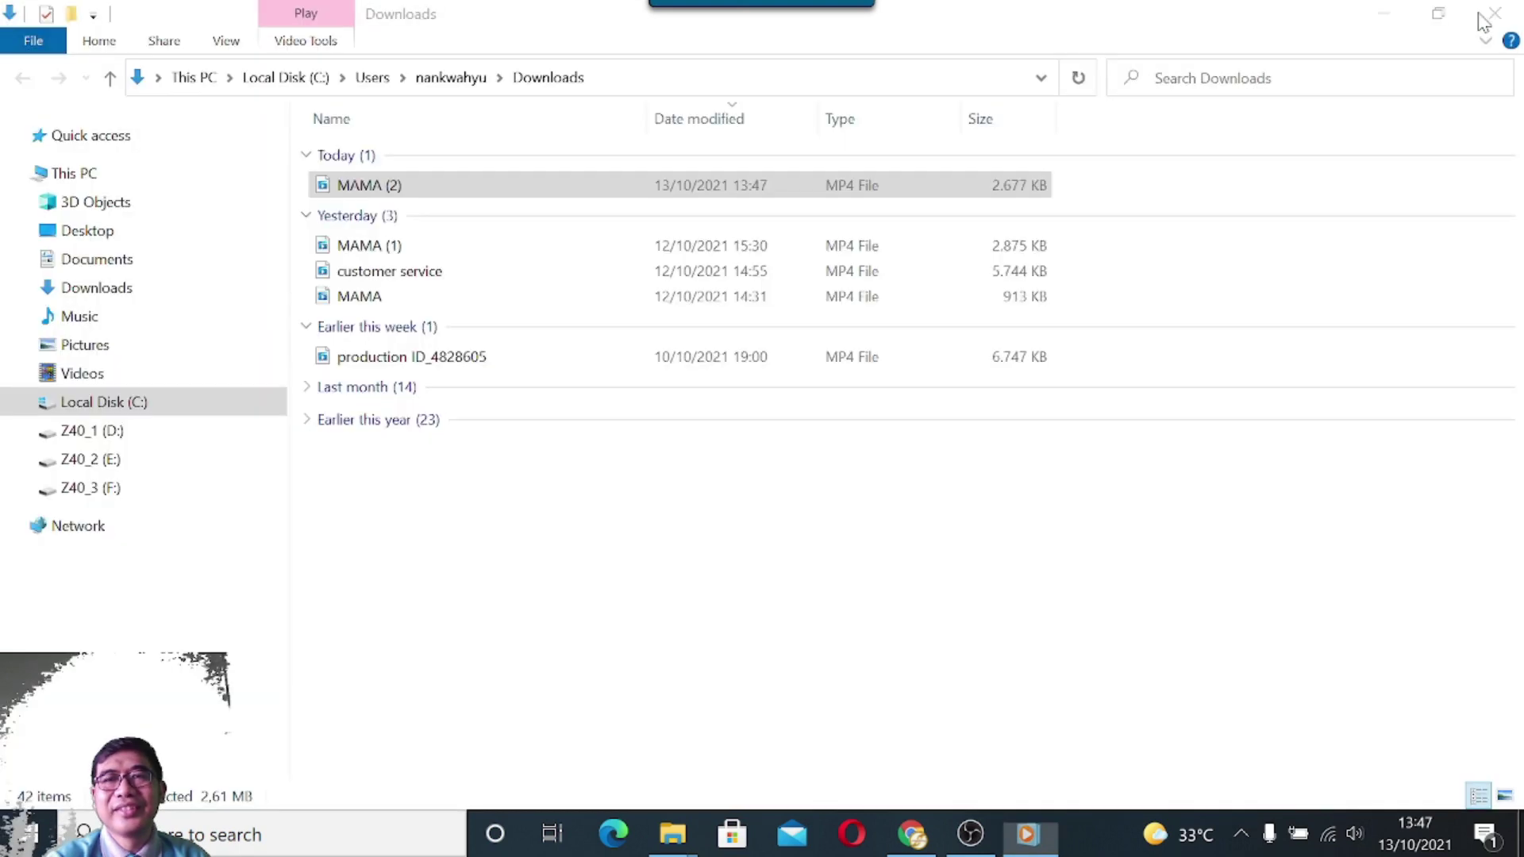
# Step: Reopen the downloaded MAMA (2) video in Windows Media Player and pause it on the Special Pizza Store page
pyautogui.rightClick(375, 182)
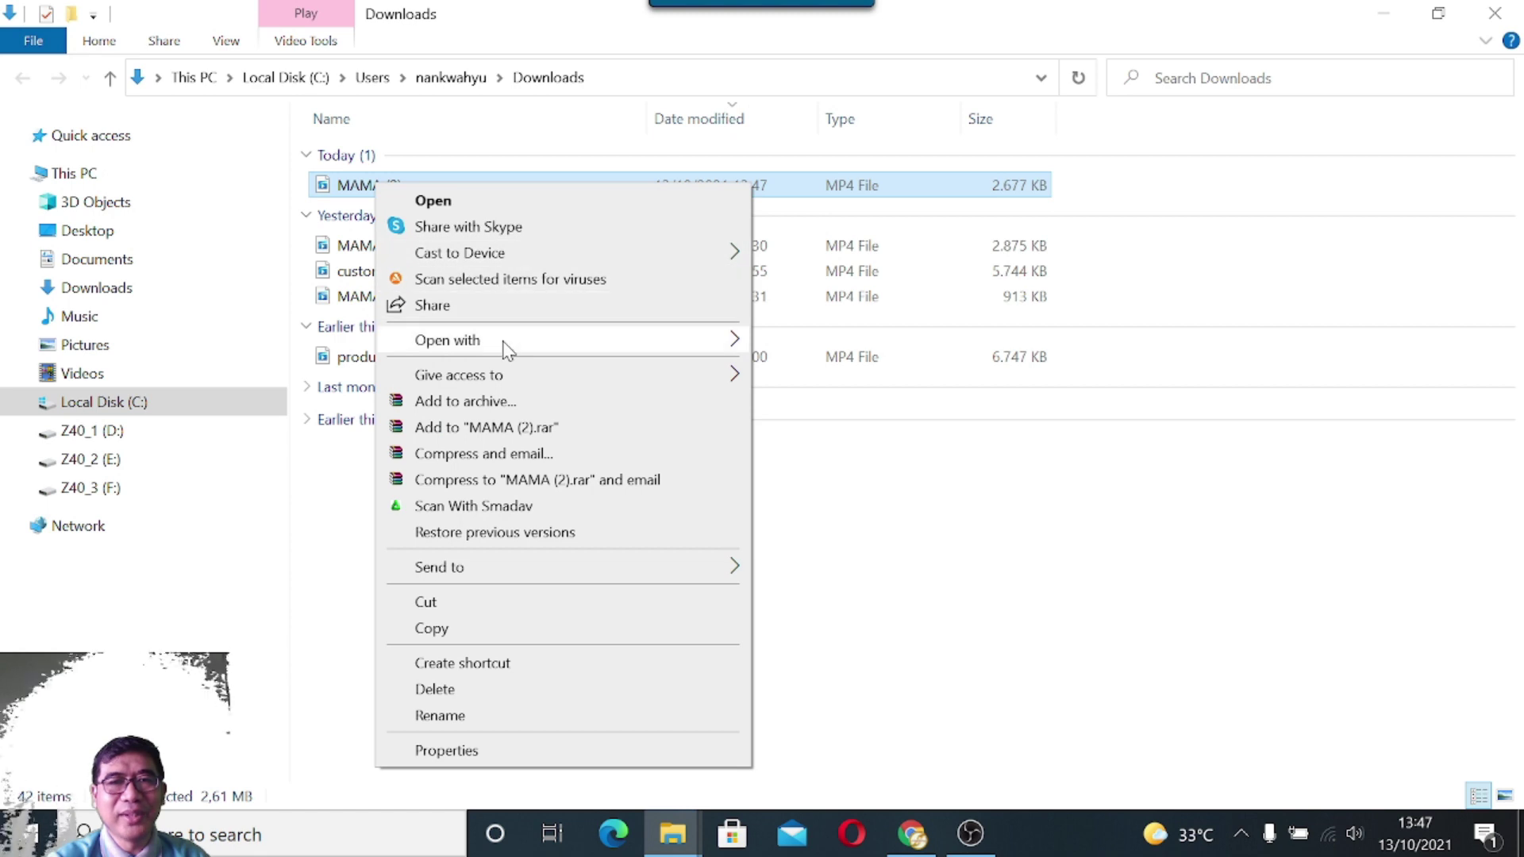
pyautogui.moveTo(724, 346)
pyautogui.click(818, 400)
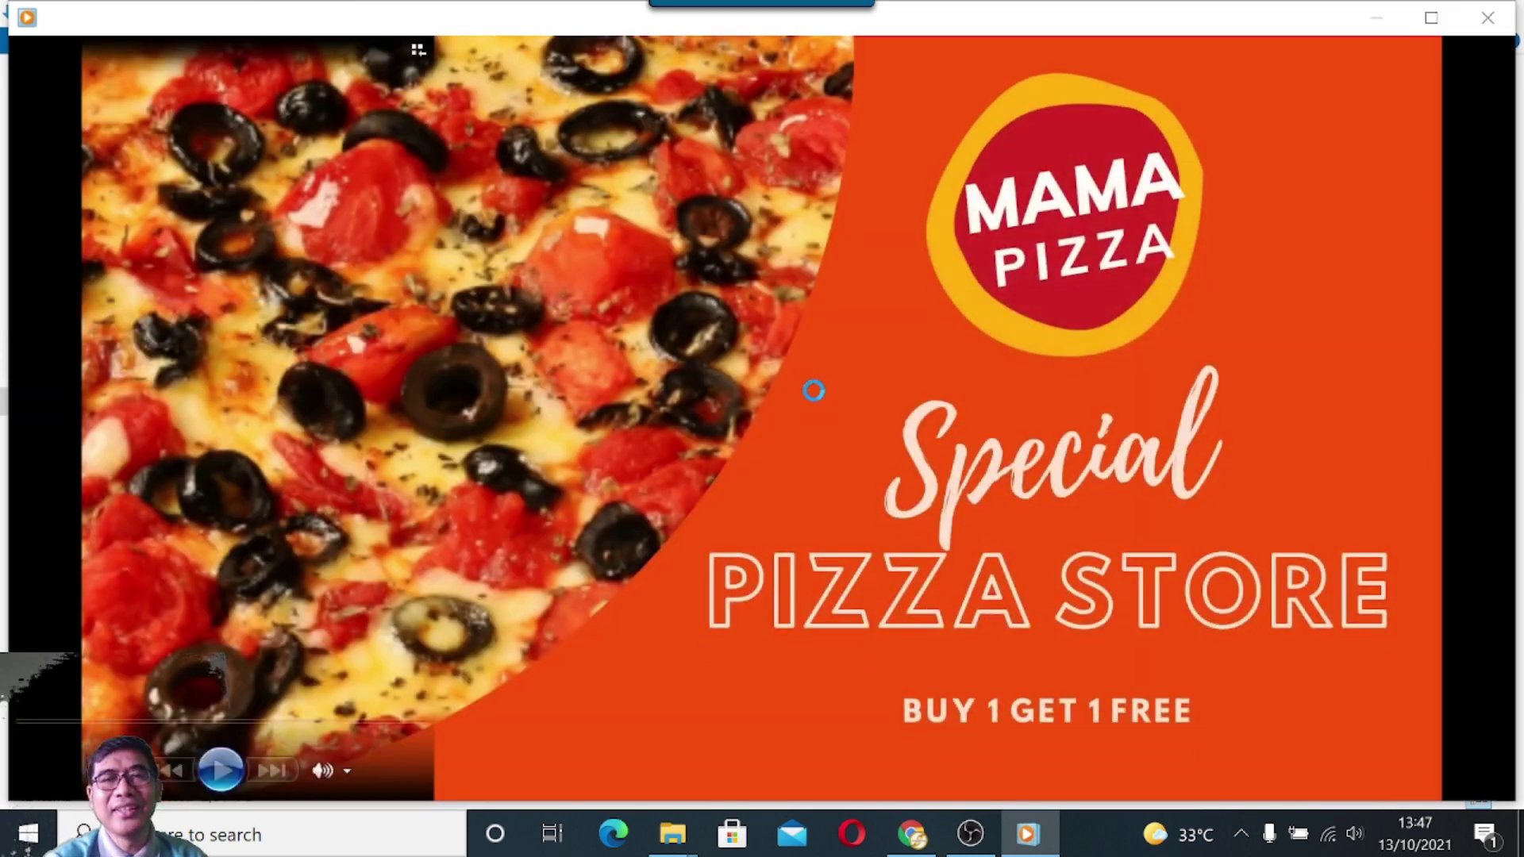
pyautogui.click(762, 770)
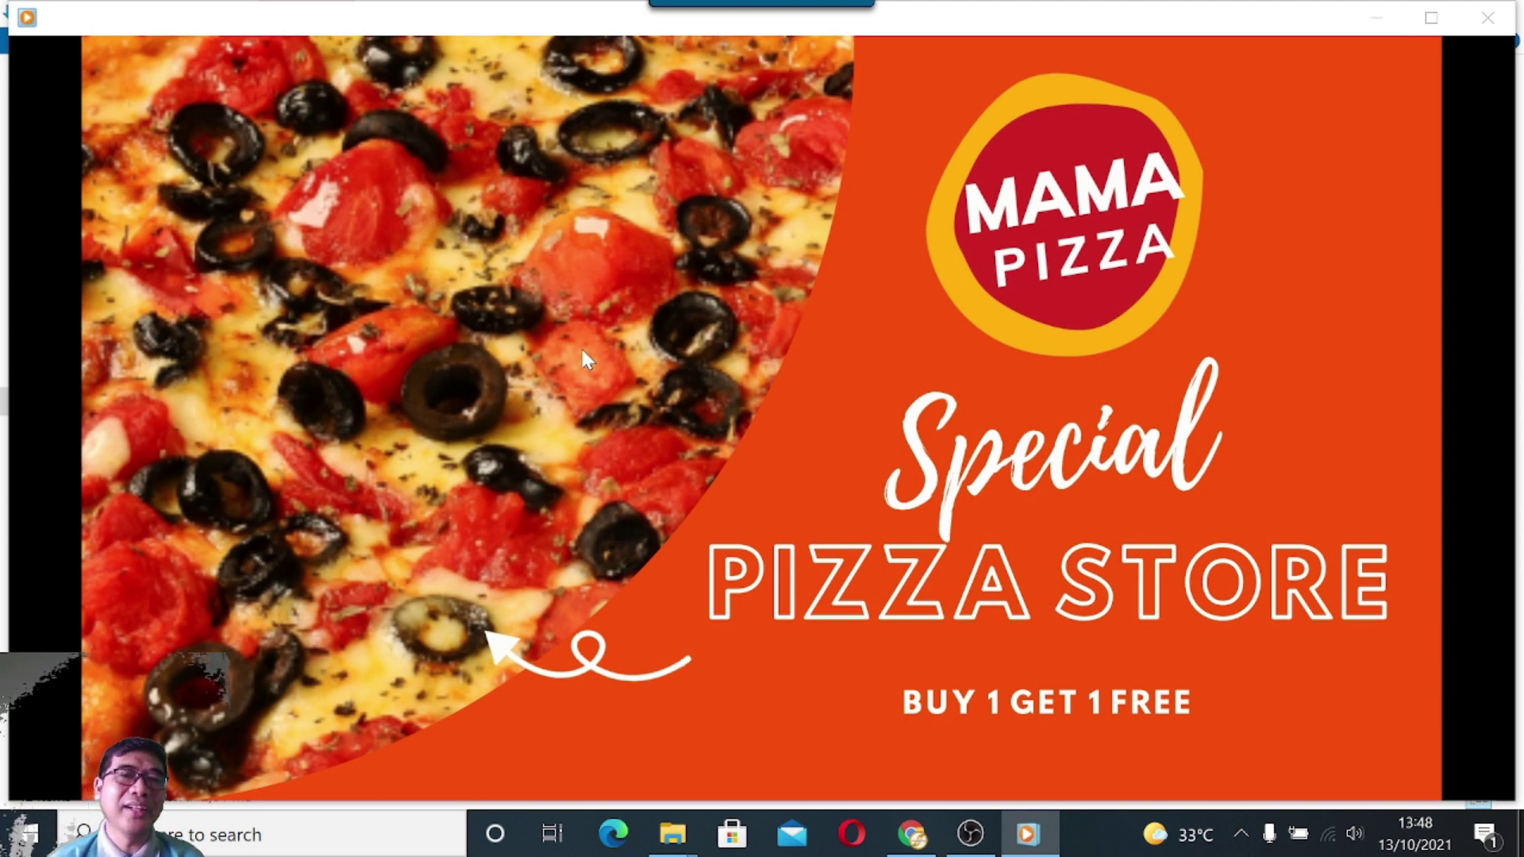
# Step: Switch to the Canva design in Chrome and minimize the browser to return to the paused MAMA (2) video
pyautogui.click(913, 843)
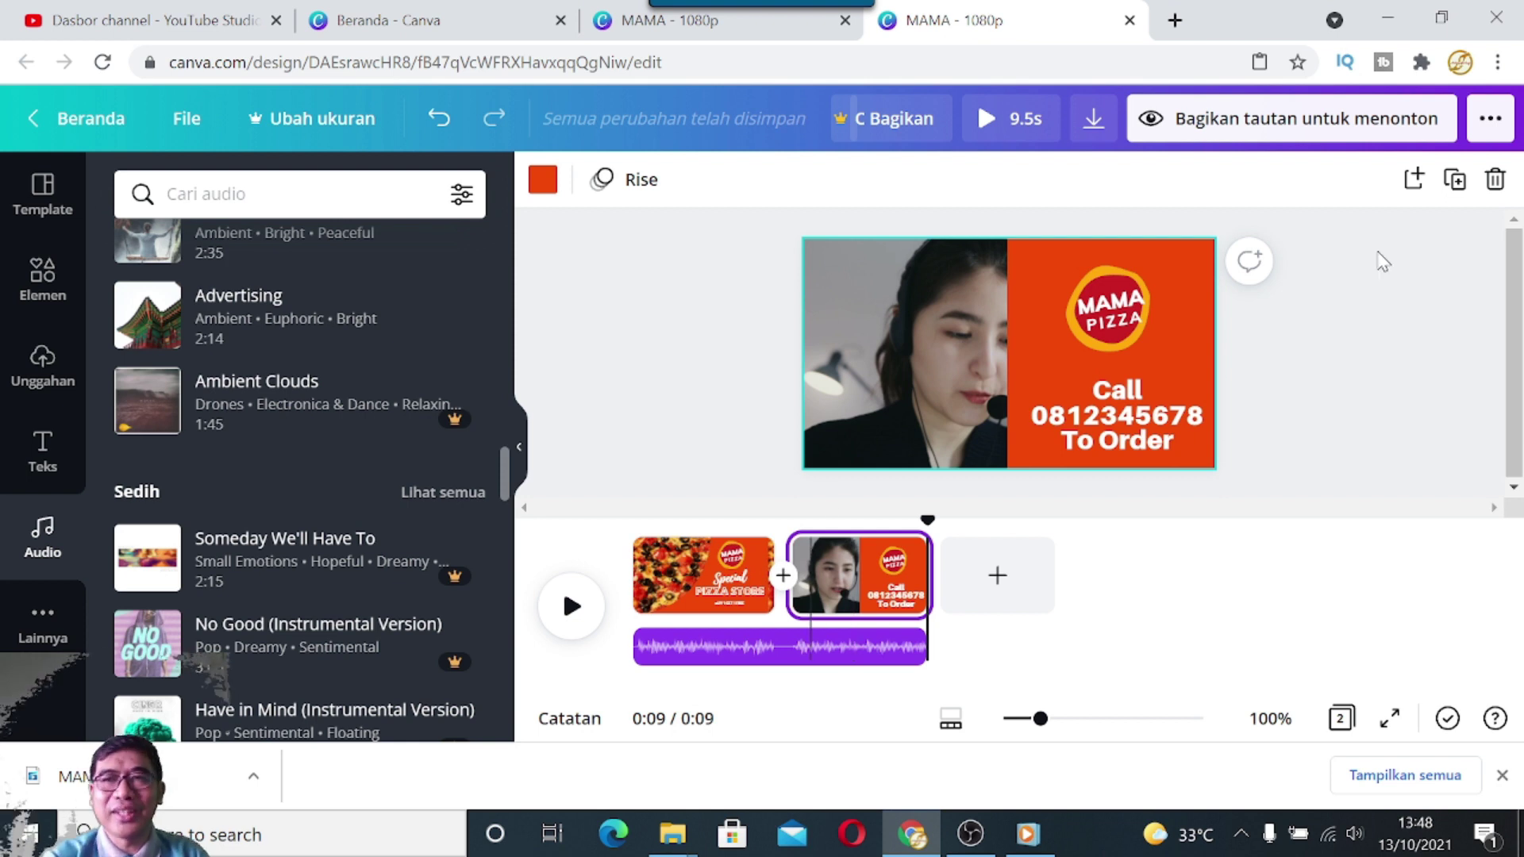
pyautogui.click(1387, 18)
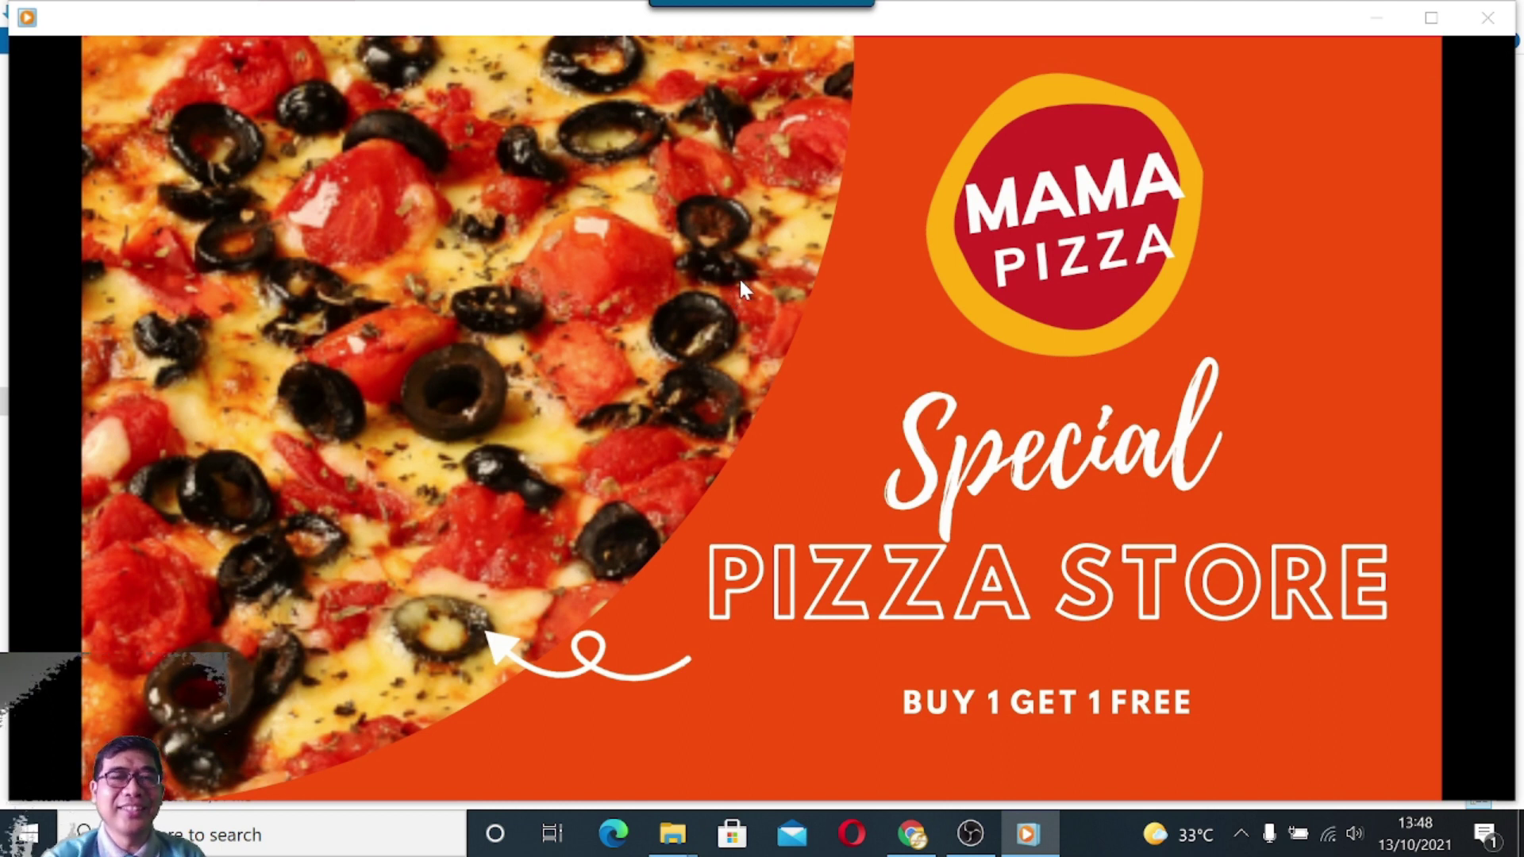
pyautogui.moveTo(638, 358)
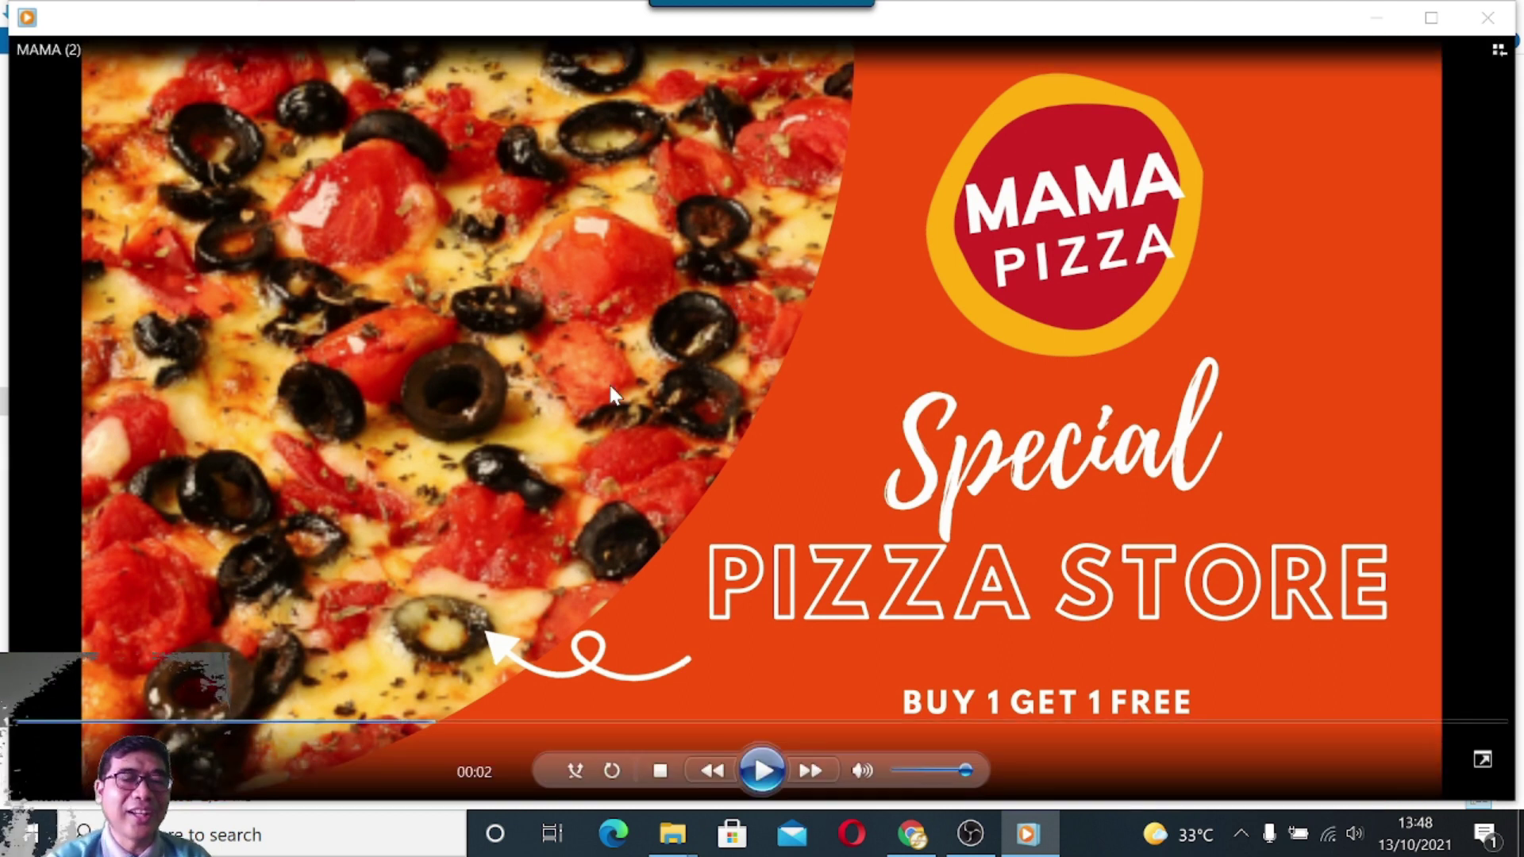